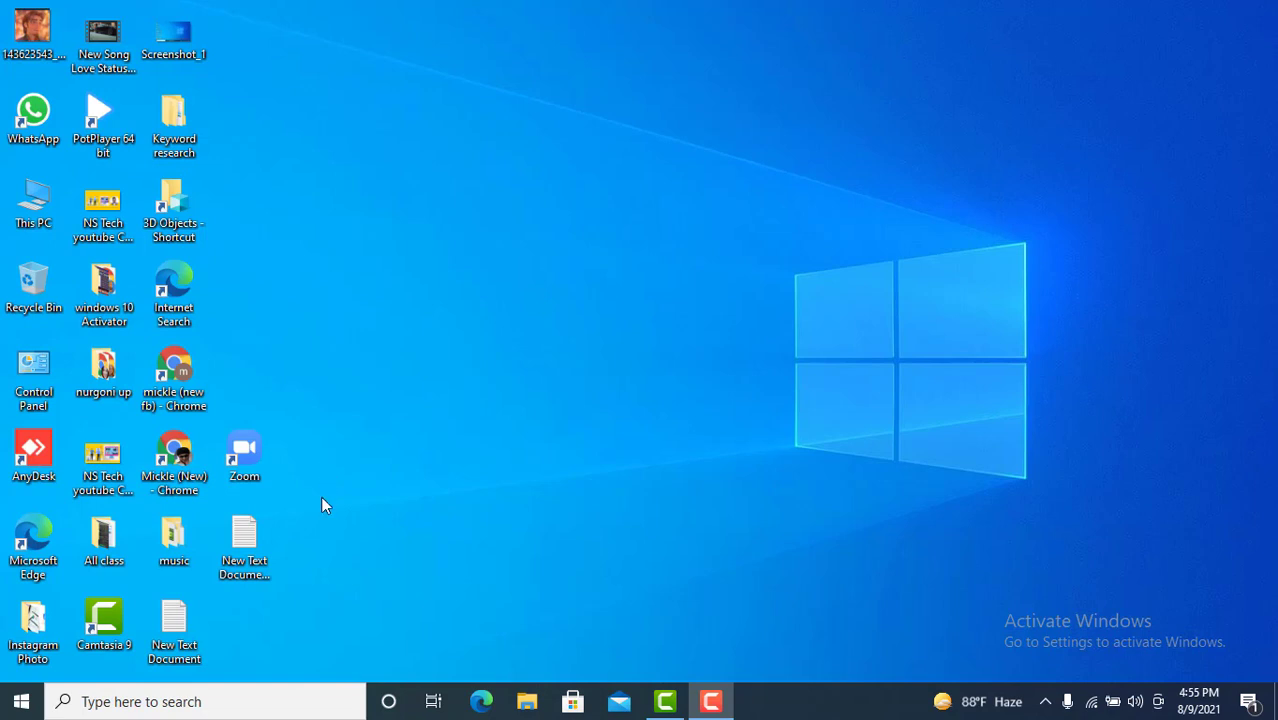
Step: Open the desktop file New Text Document (2) in Notepad, examine its keyword phrase, and minimize the window
double_click(245, 543)
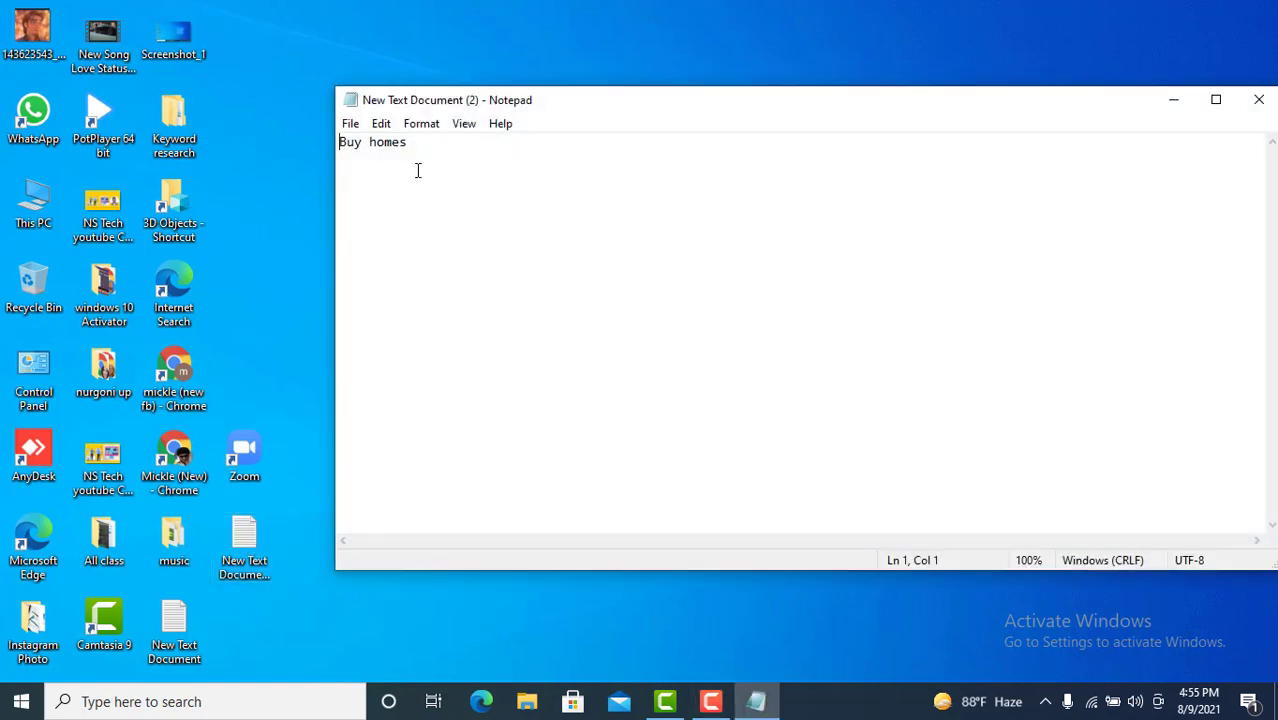
left_click_drag(414, 145, 336, 145)
left_click(416, 147)
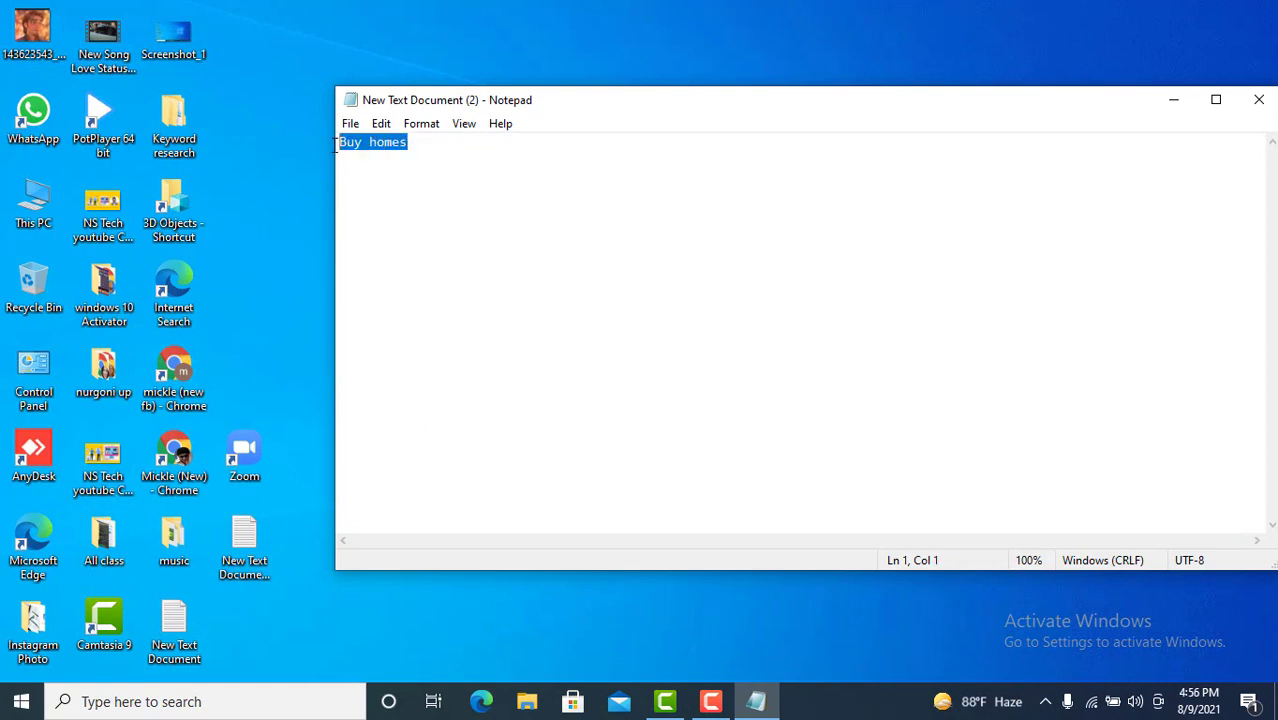
left_click(369, 142)
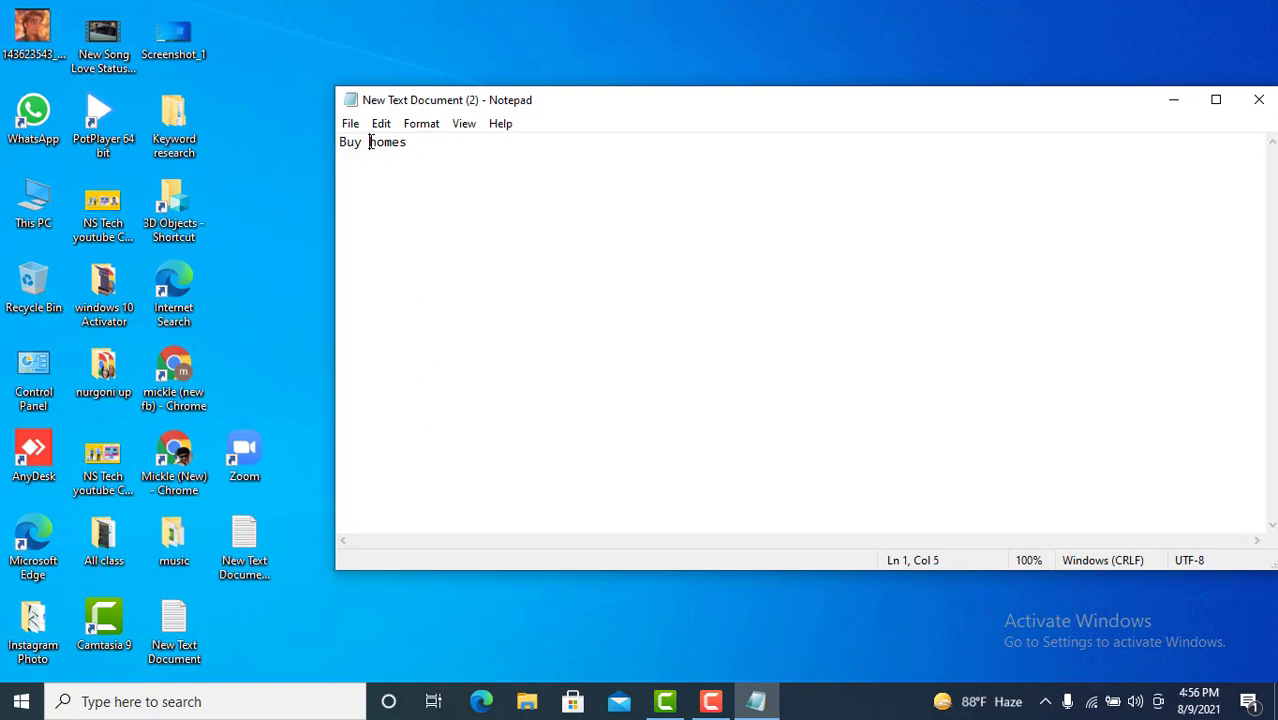
key("BackSpace")
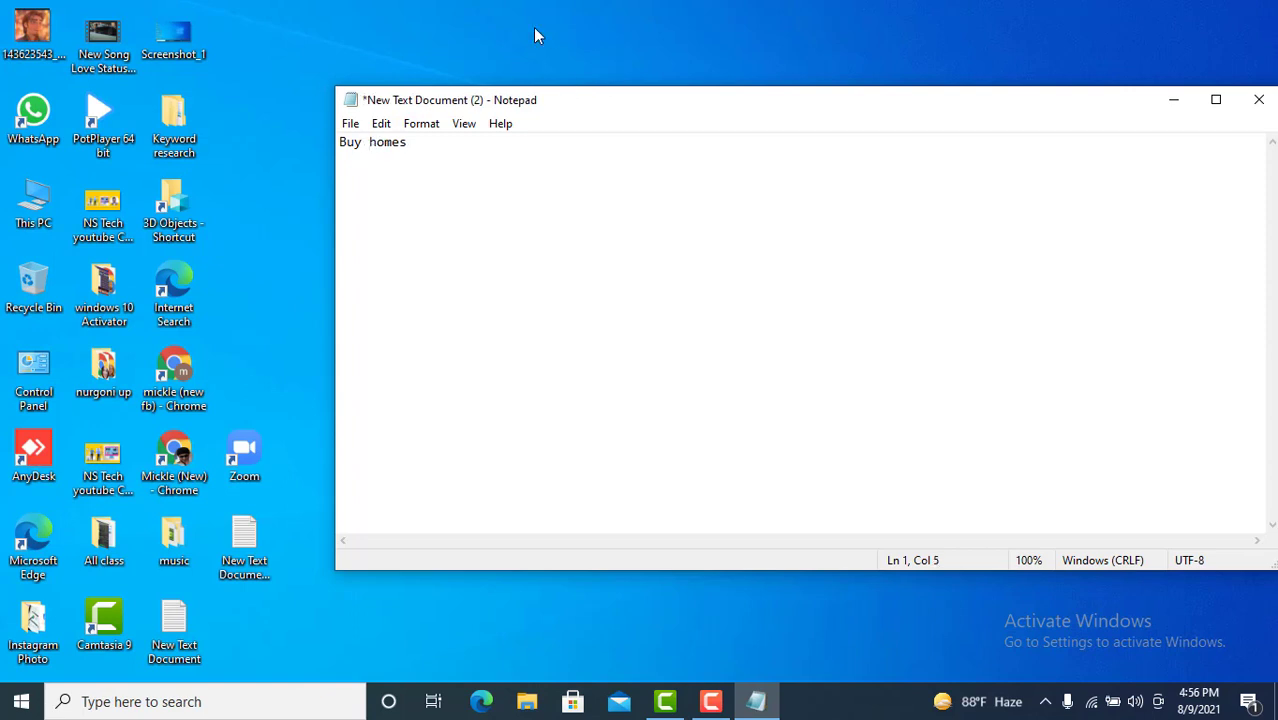
left_click_drag(430, 144, 313, 136)
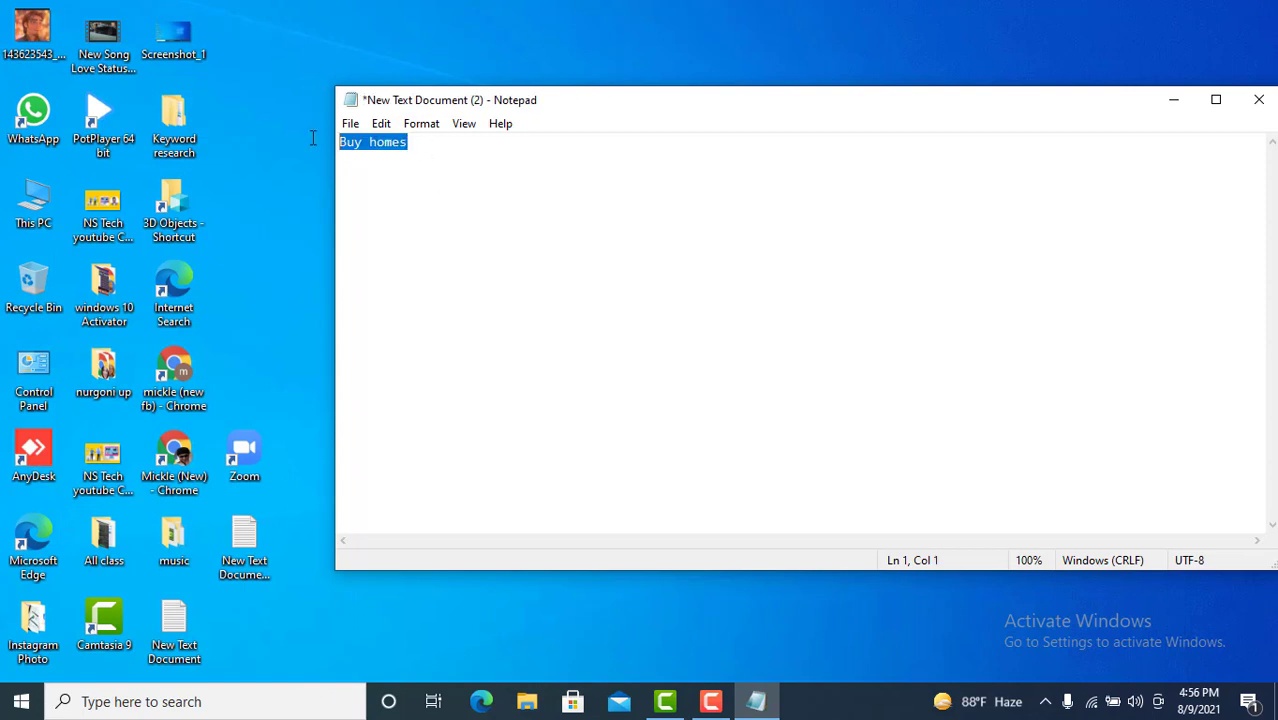
left_click(459, 146)
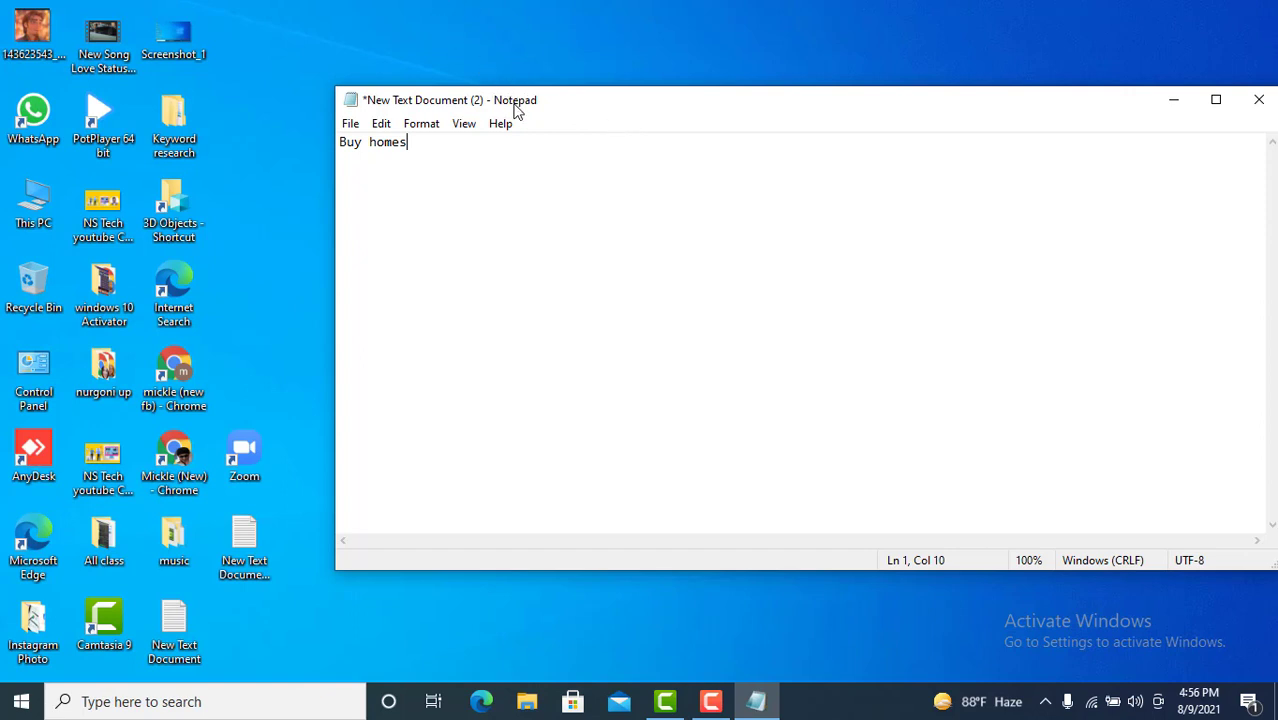
left_click(1173, 100)
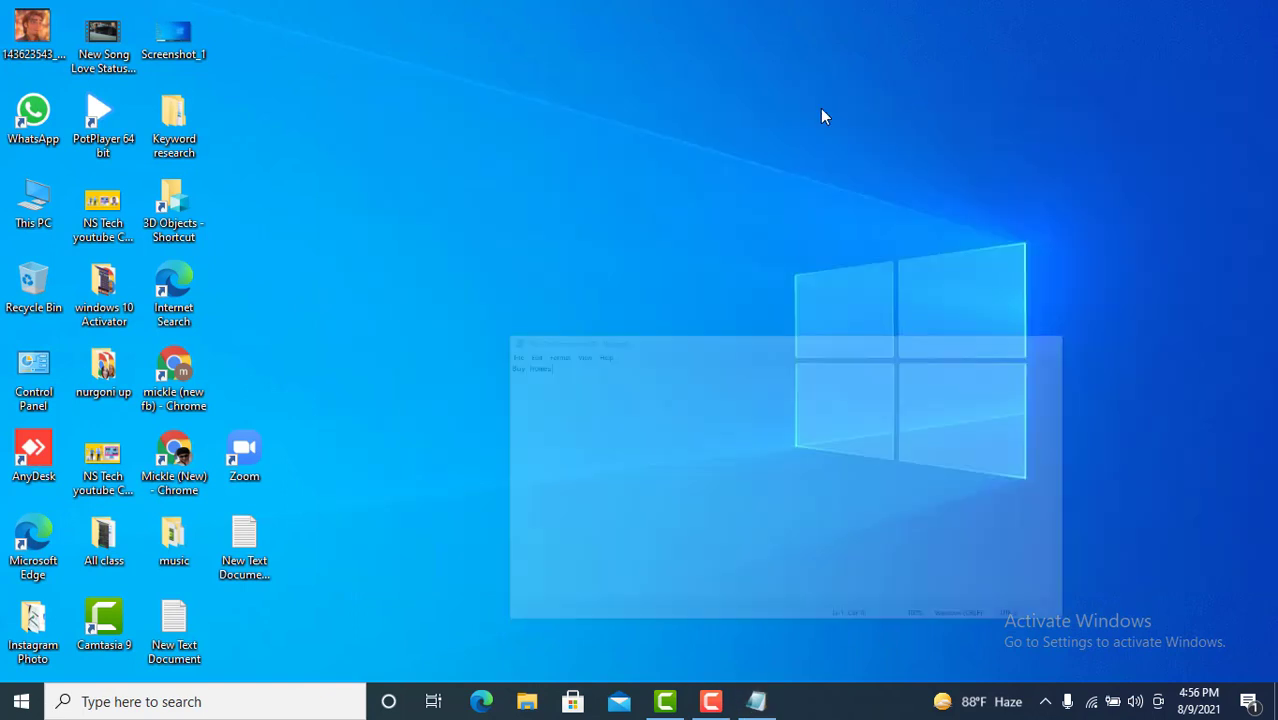
Step: Switch to the Chrome browser using the desktop's Mickle (New) profile shortcut and open Google Drive
double_click(180, 460)
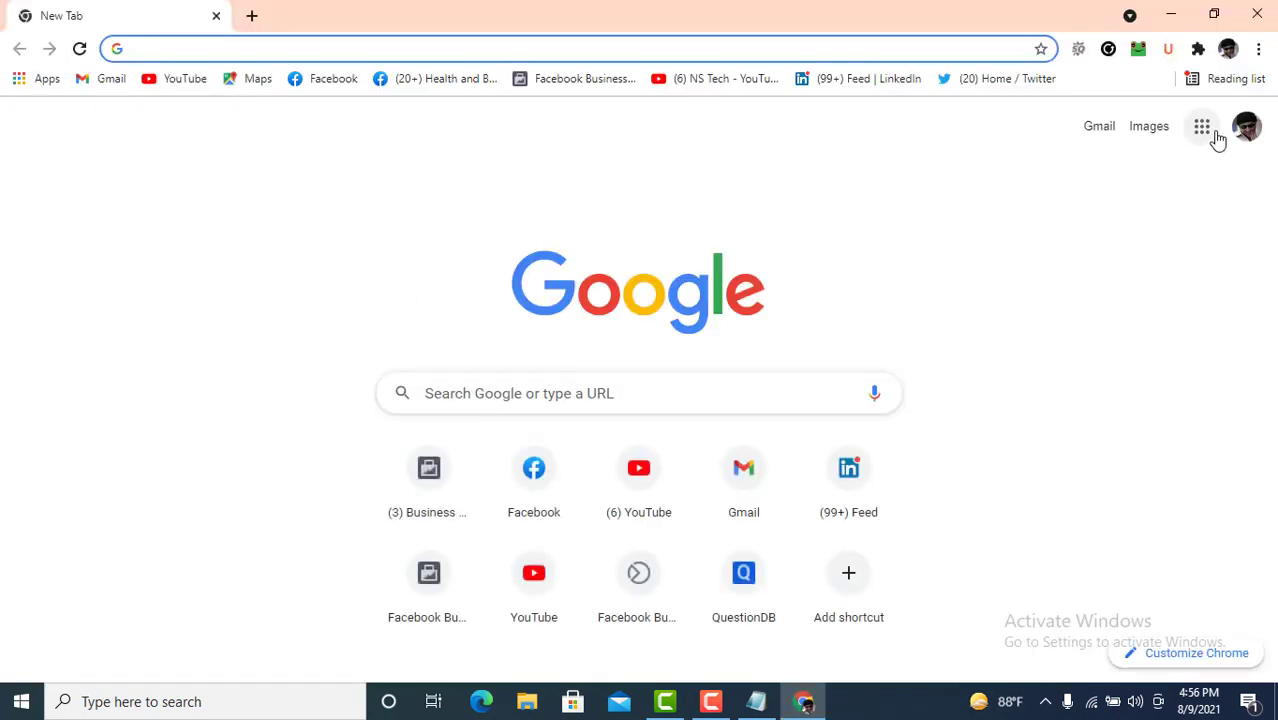
left_click(1216, 136)
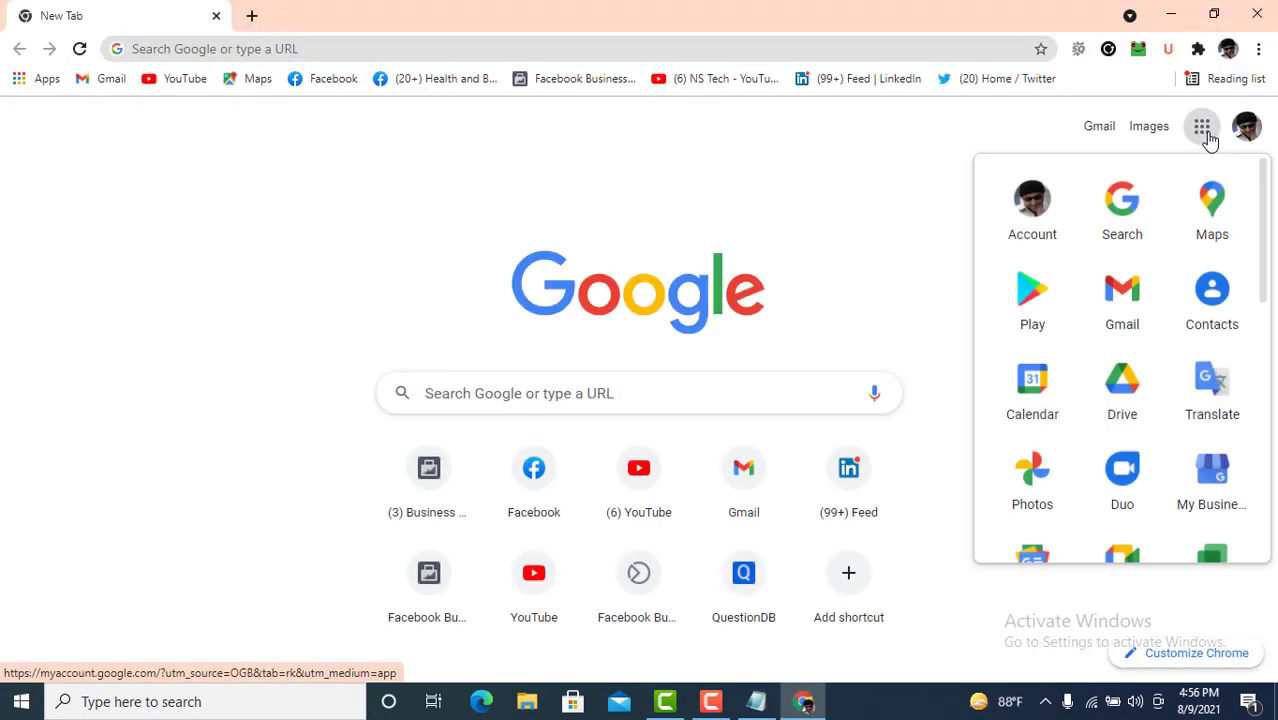
left_click(1131, 399)
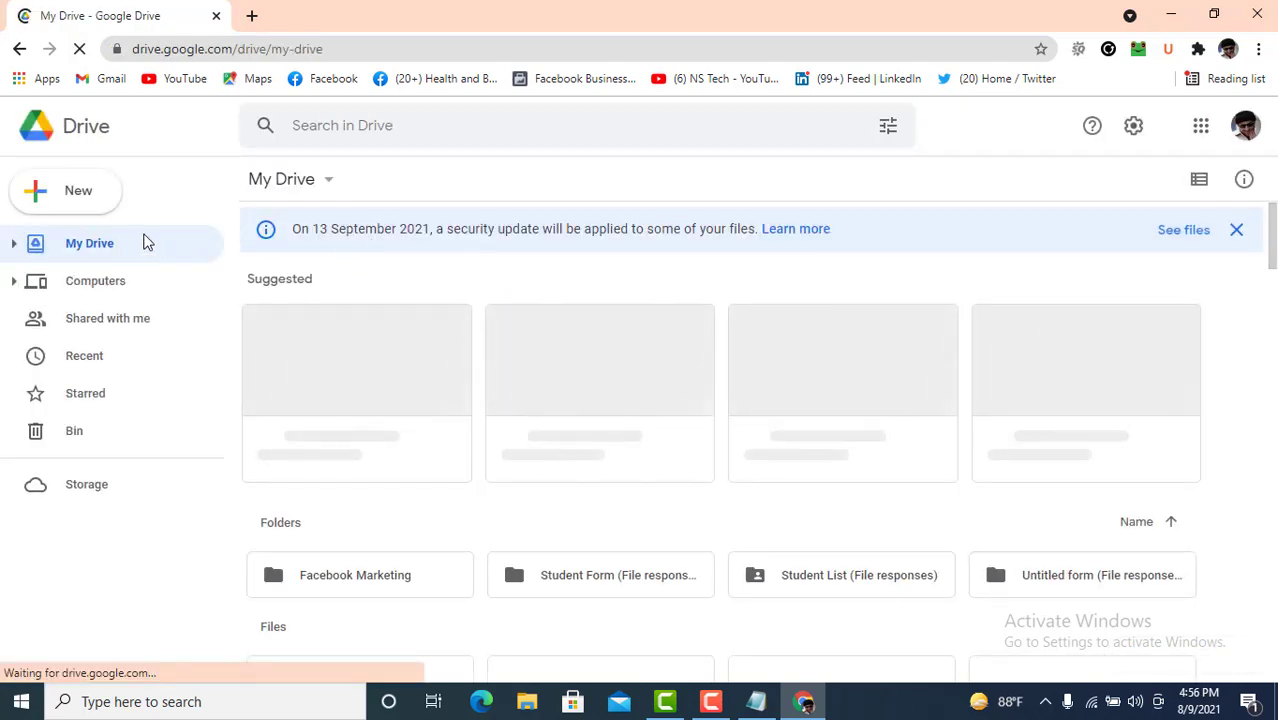
left_click(82, 196)
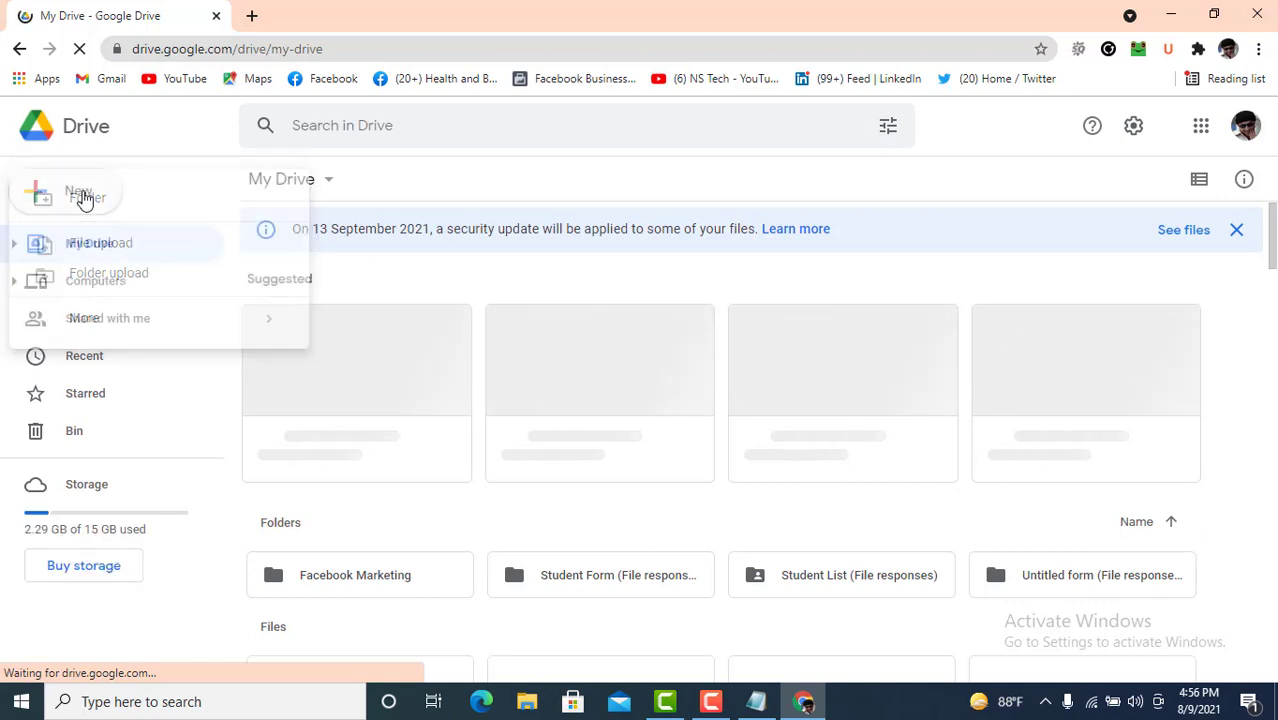
left_click(79, 195)
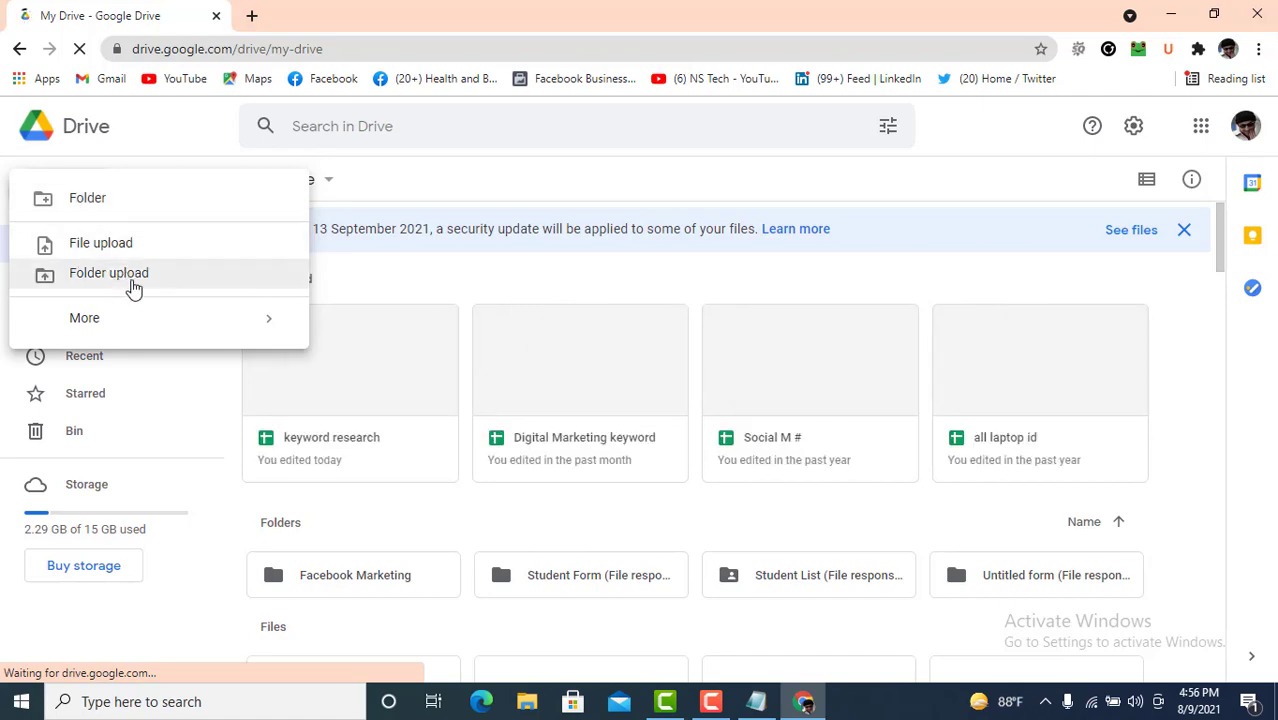
left_click(88, 198)
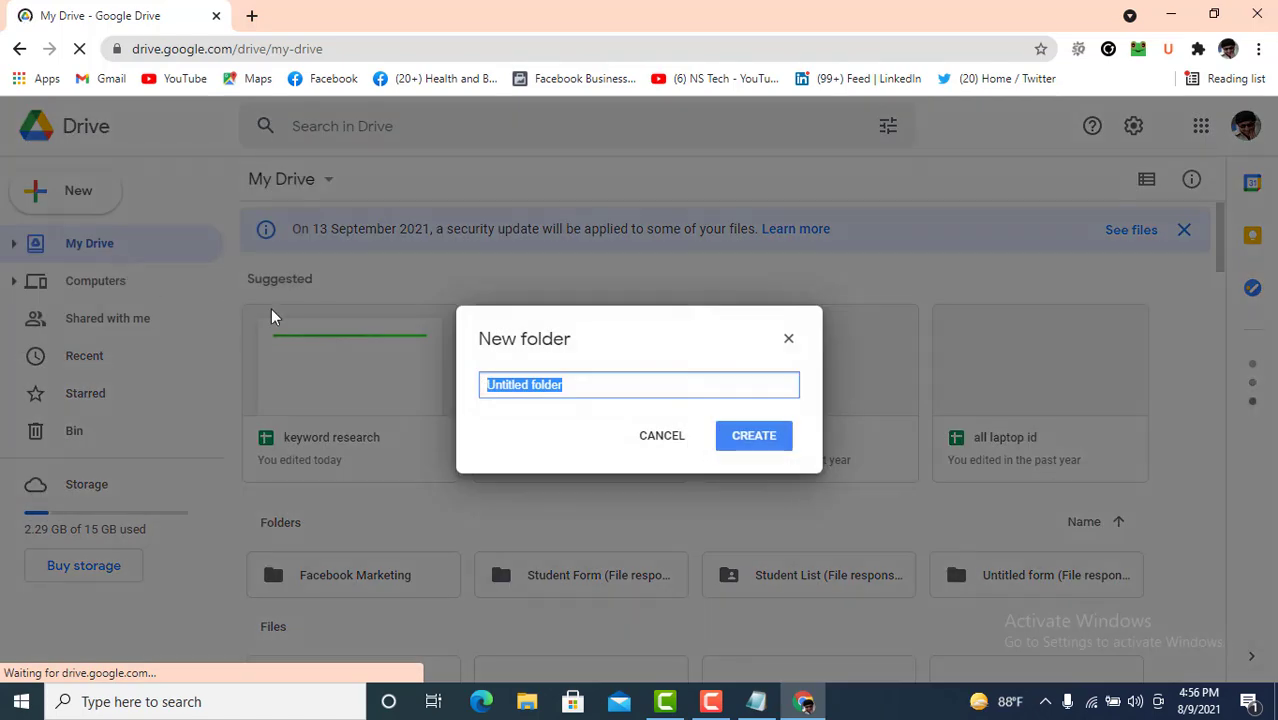
left_click(788, 343)
Step: Create a blank Google Sheets spreadsheet from Drive and name it "Keyword research"
left_click(79, 195)
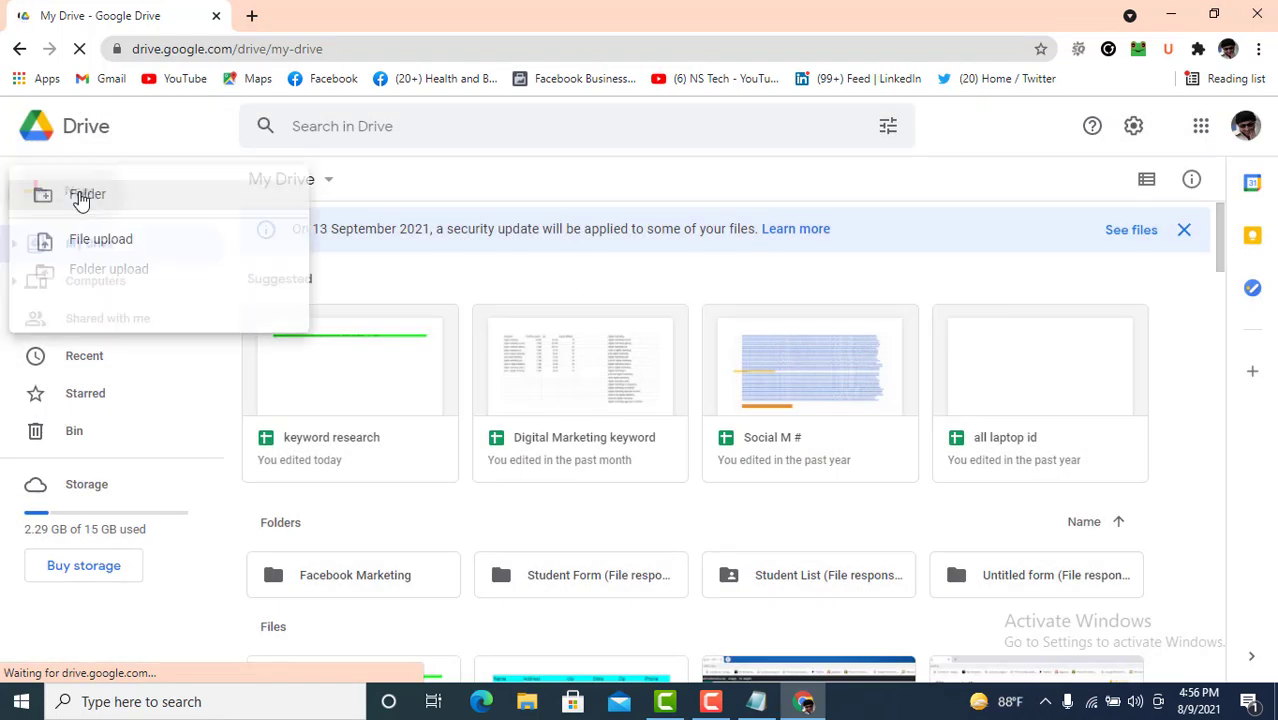
left_click(129, 350)
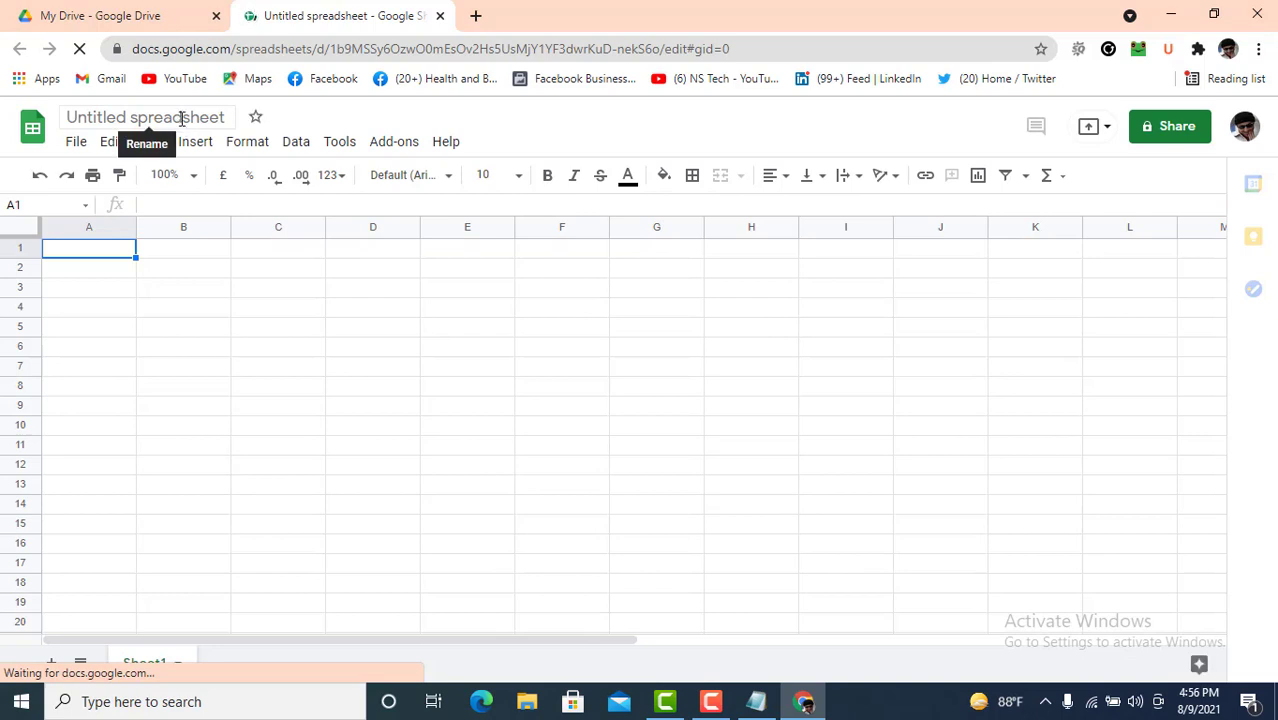
left_click(182, 118)
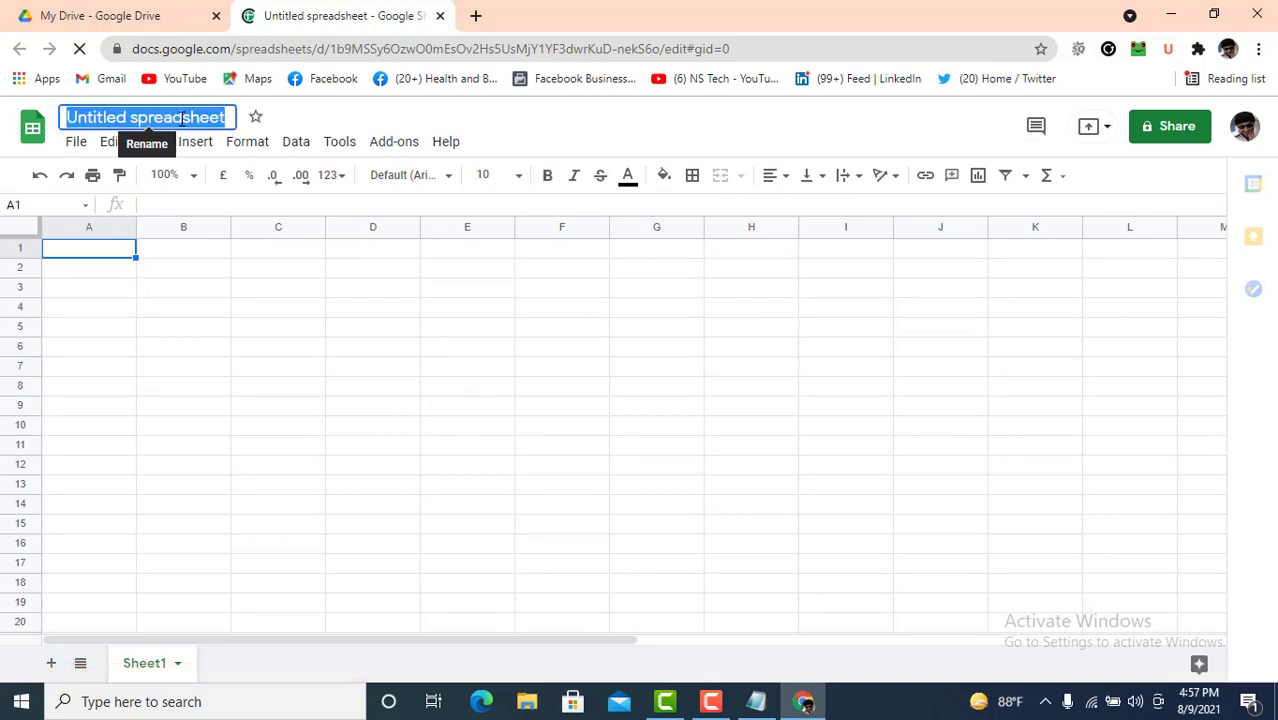
type("Ke")
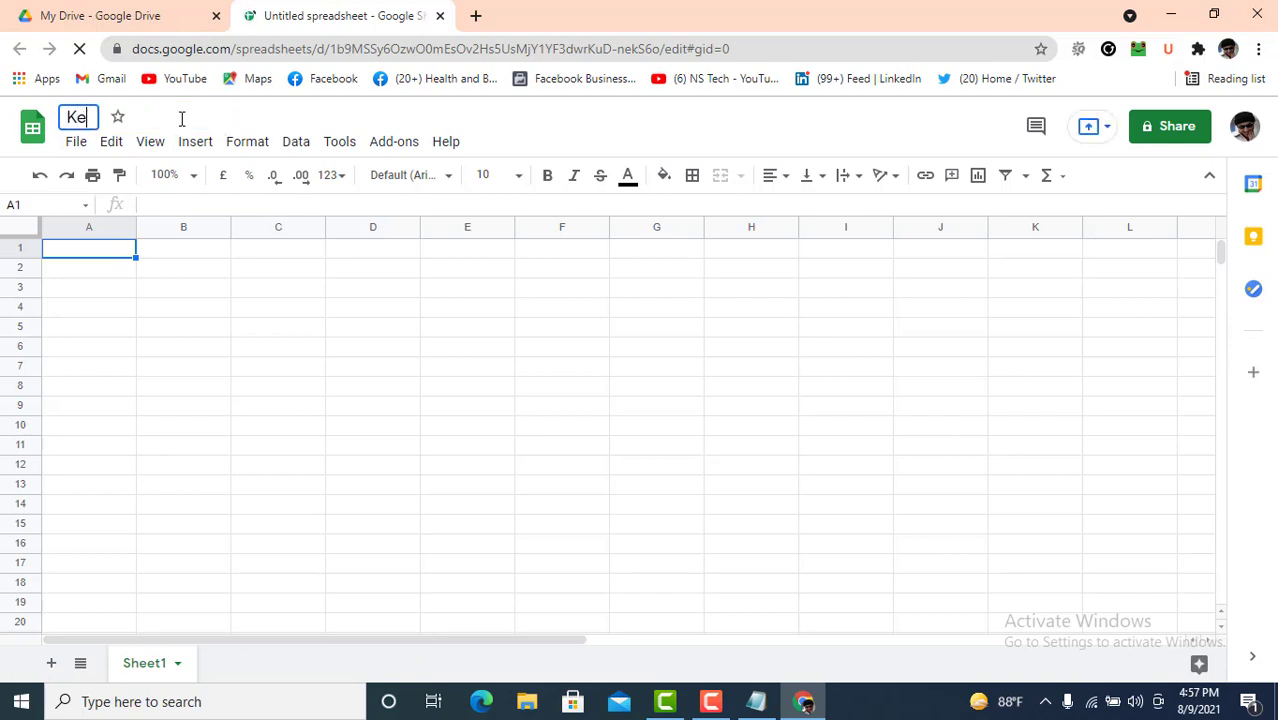
type("ywo")
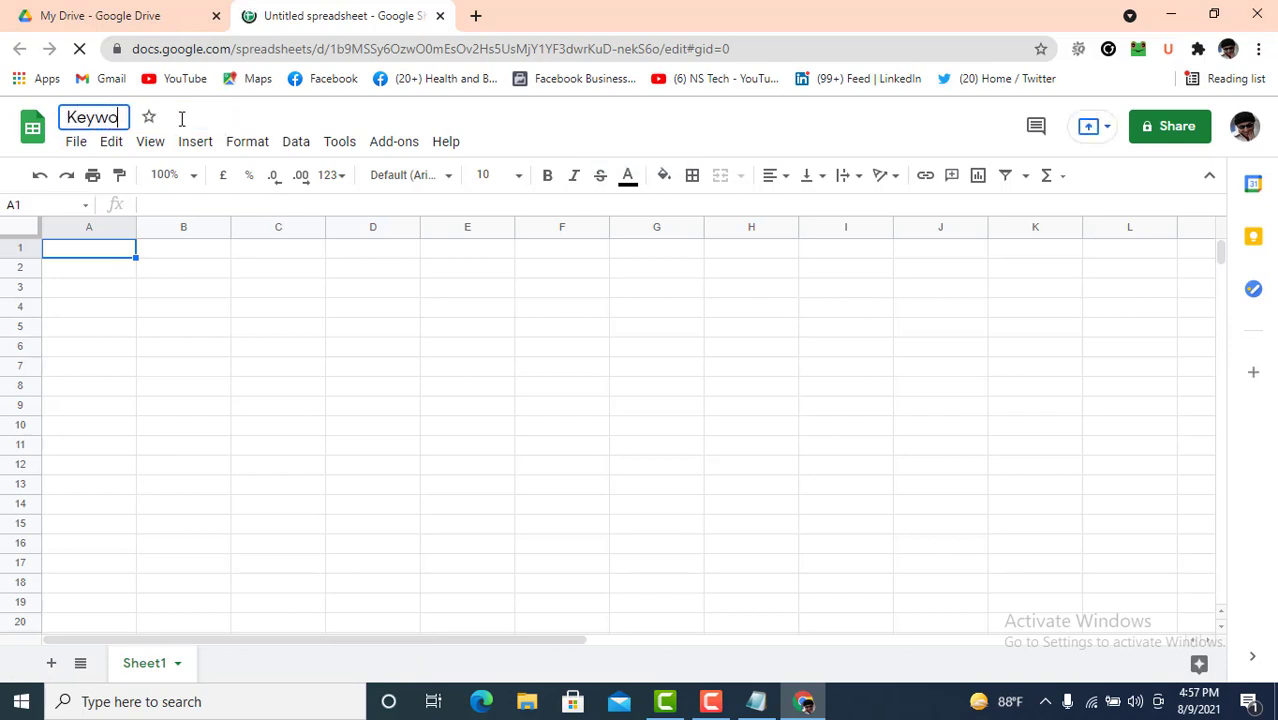
type("rd research")
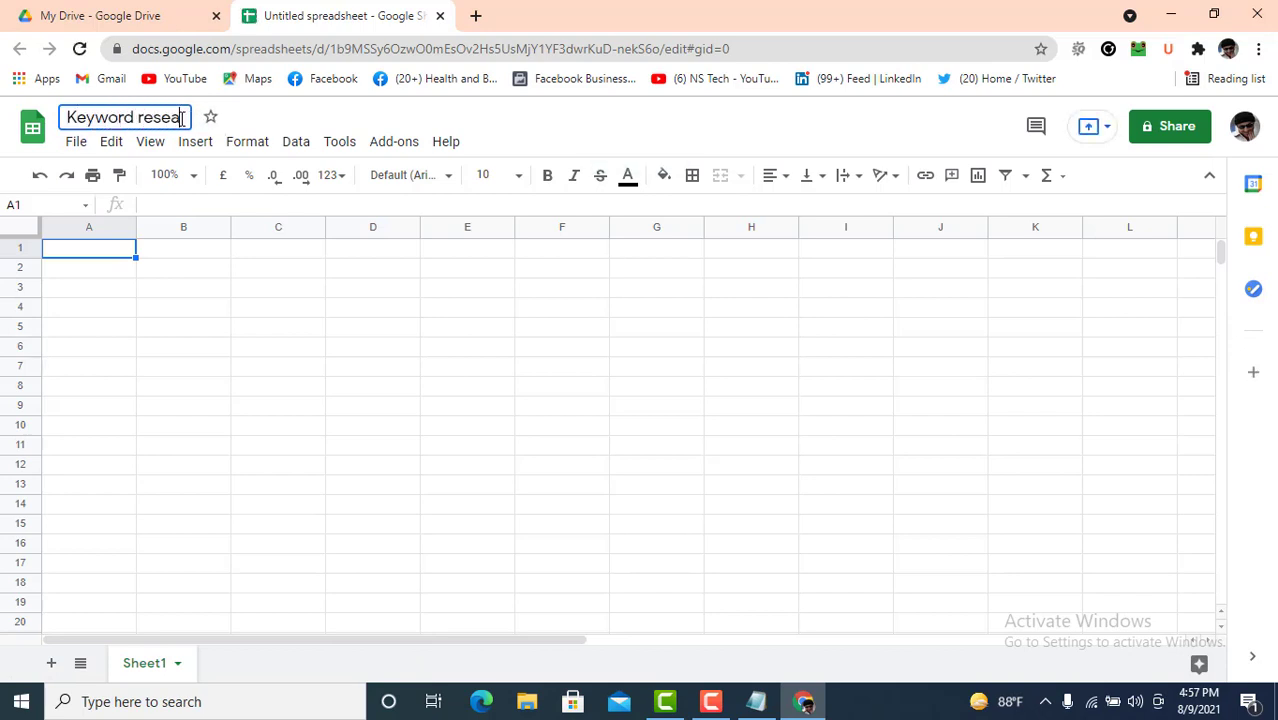
left_click(257, 330)
Step: Enter the column headers "Main Keyword" in cell A1 and "Monthly search" in cell B1
left_click(114, 253)
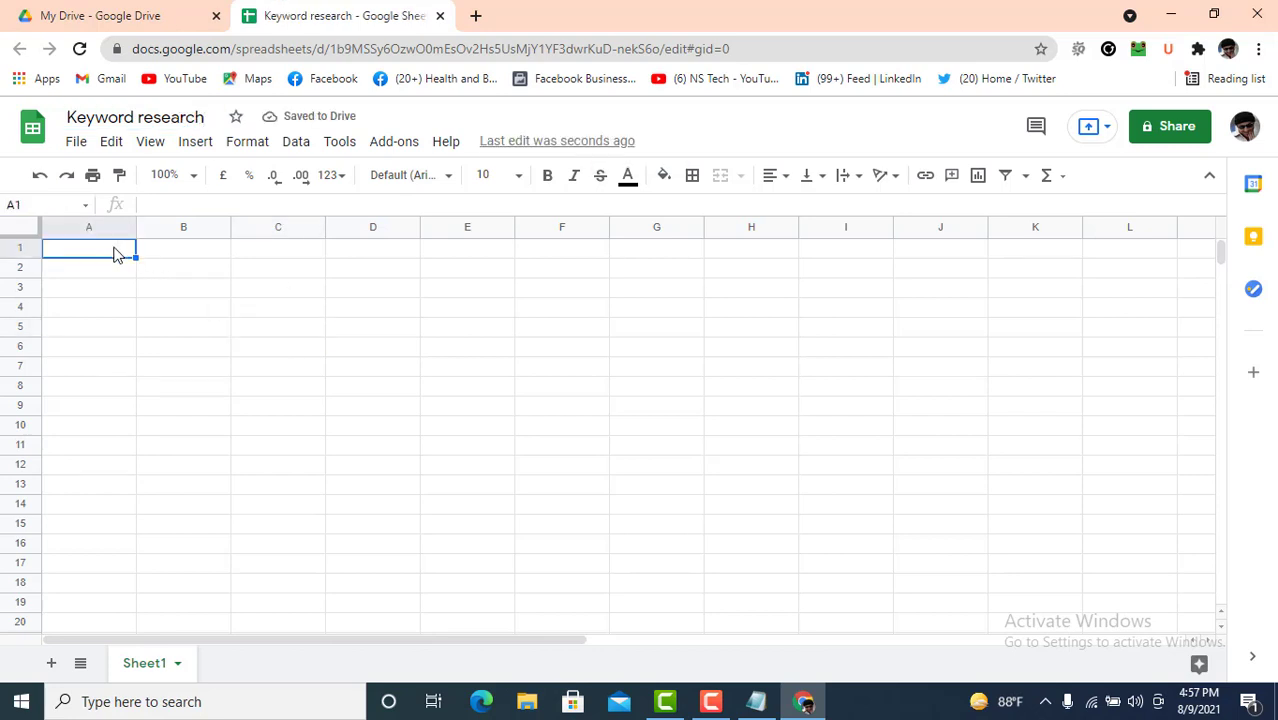
type("Ma")
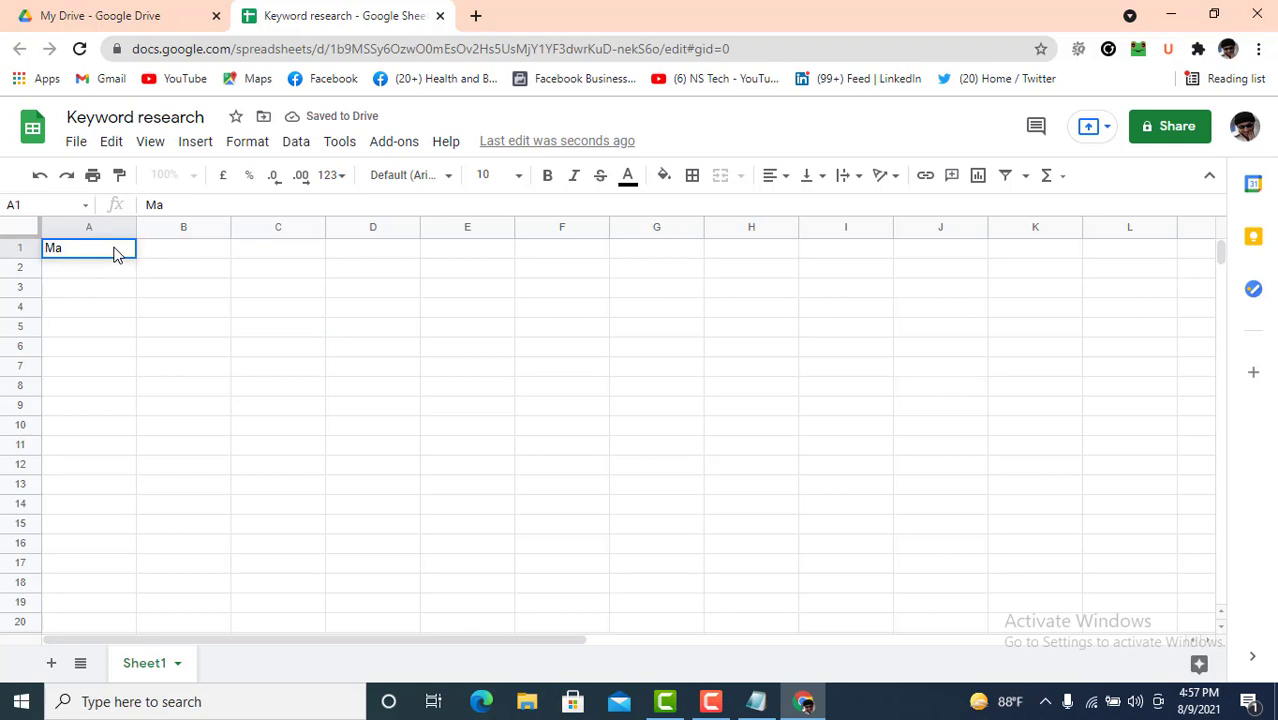
type("in Key")
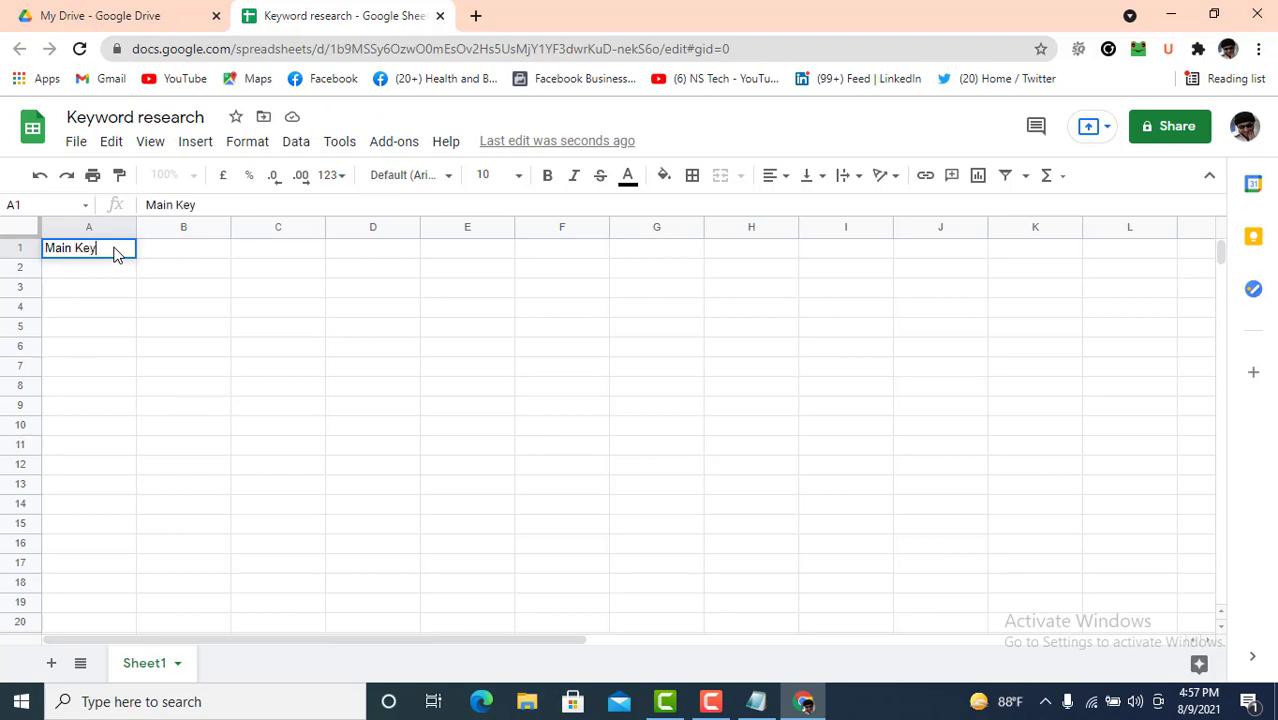
type("word")
left_click(182, 252)
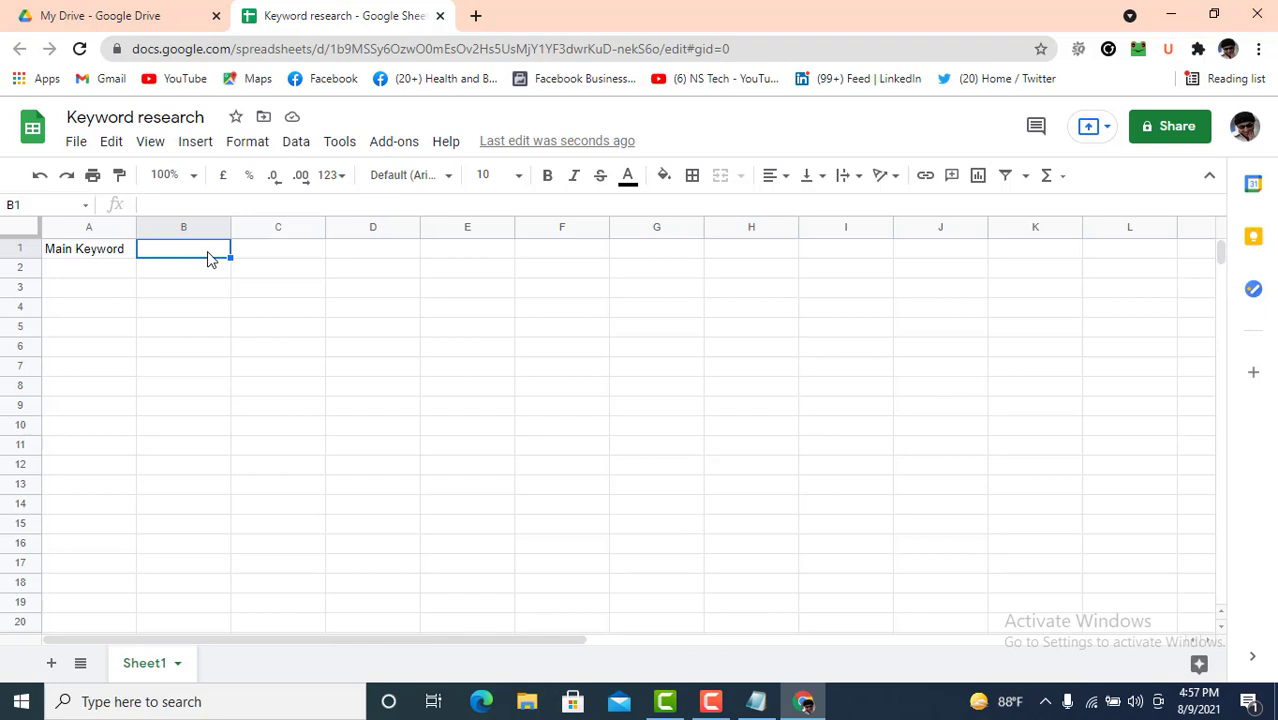
type("Mont")
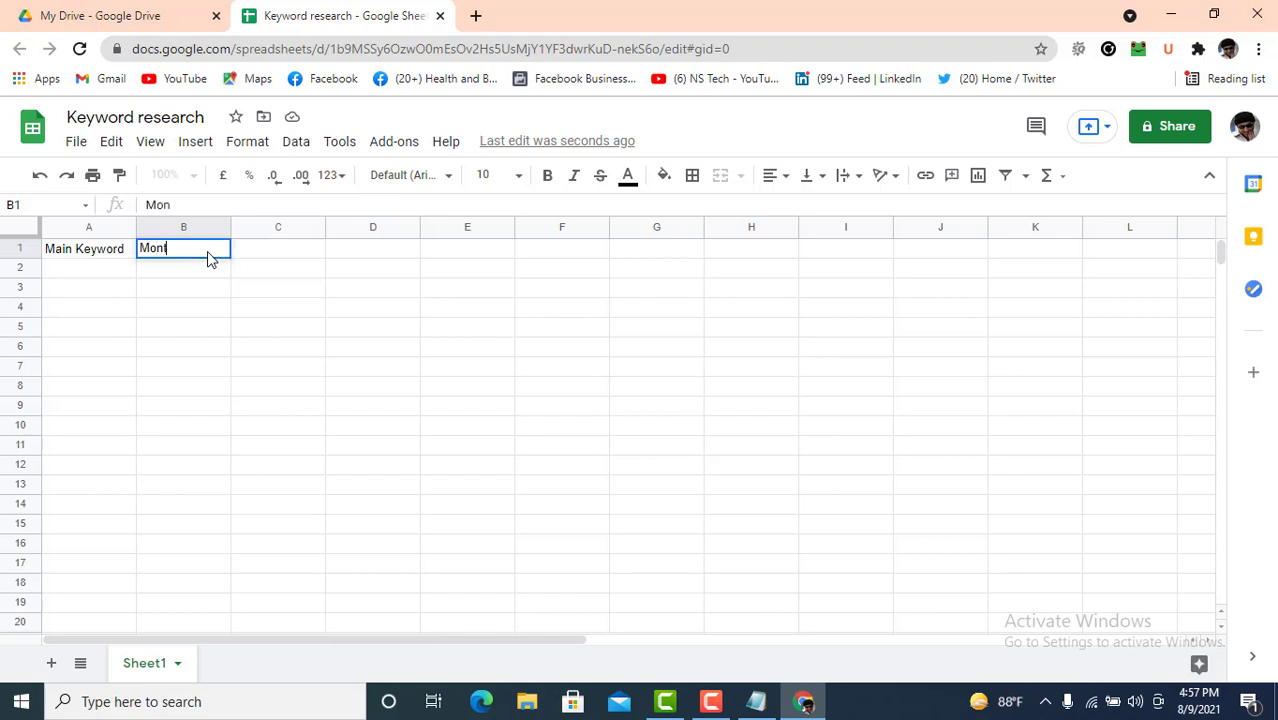
type("hly search")
Step: Enter the column headers "CPC" in cell C1 and "Search Difficulty" in cell D1
left_click(268, 256)
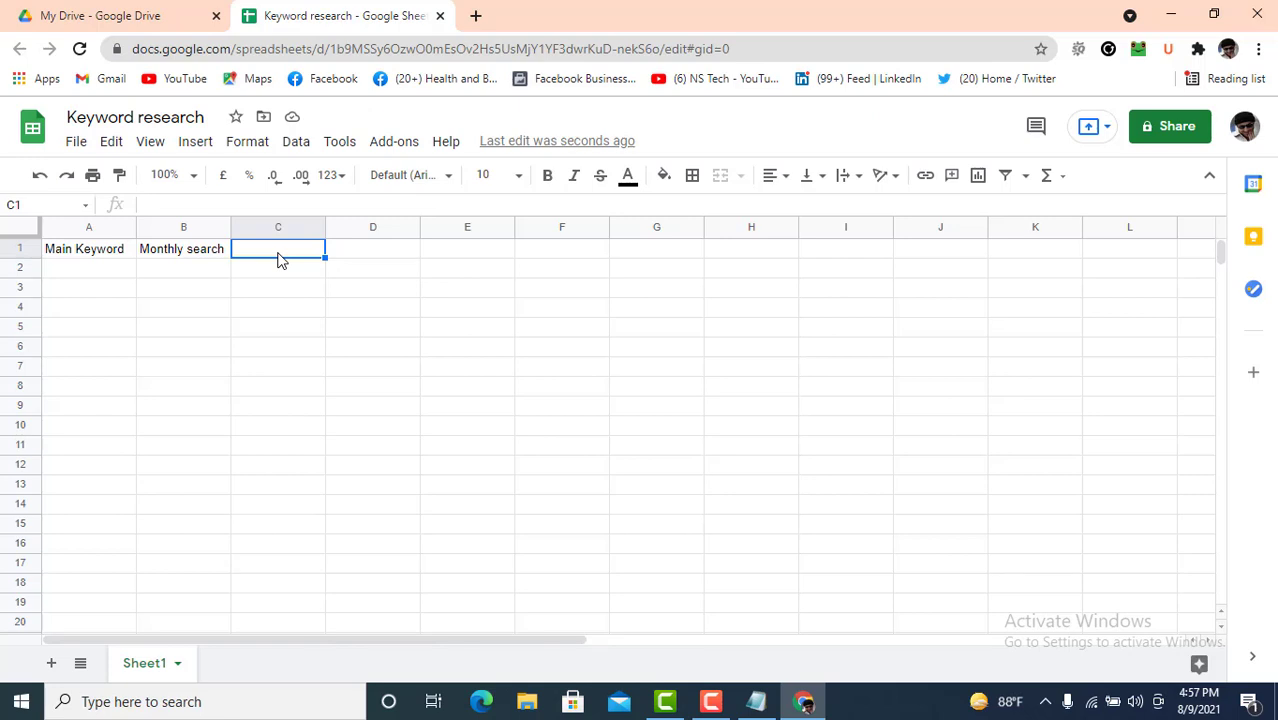
type("V")
key("BackSpace")
type("C")
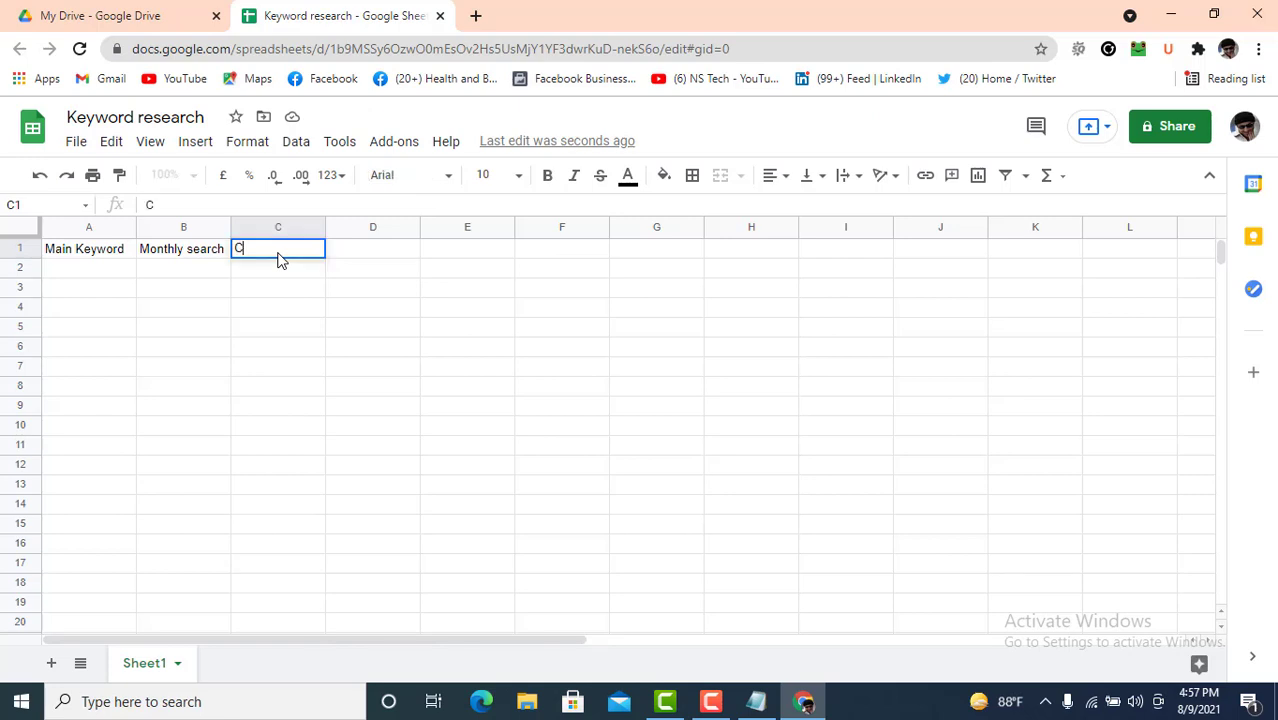
type("PC")
left_click(368, 256)
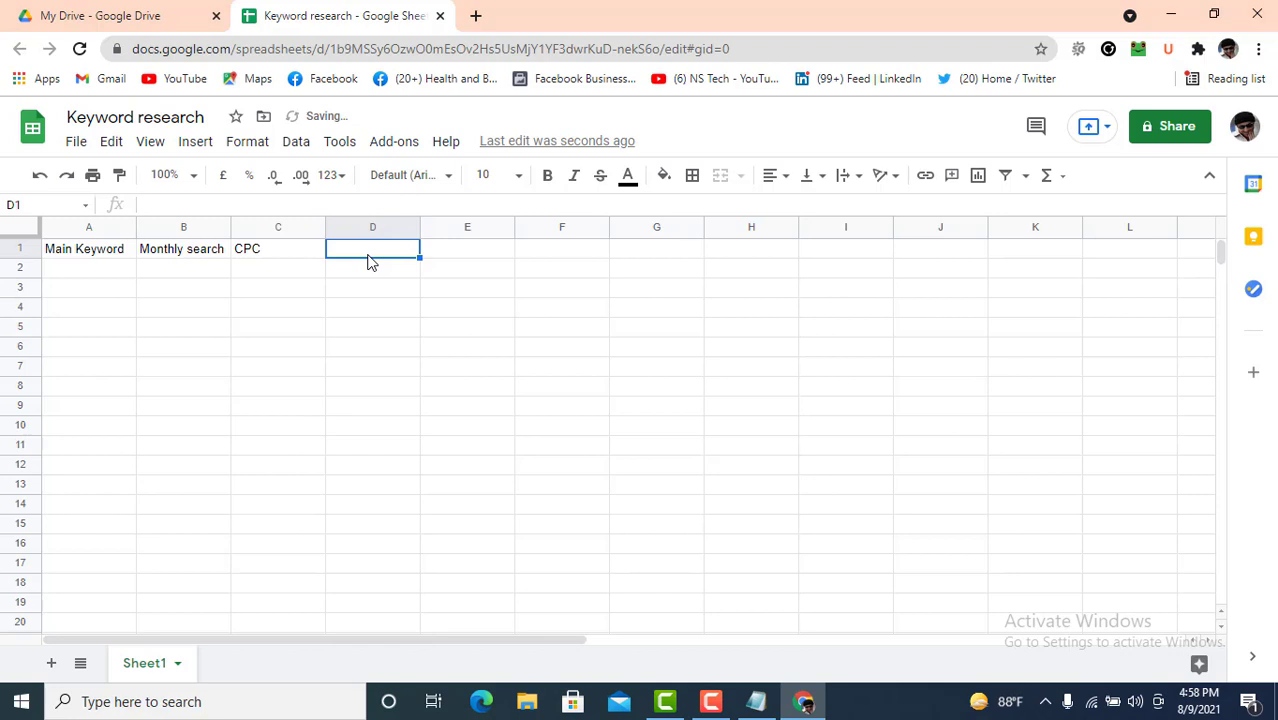
type("S")
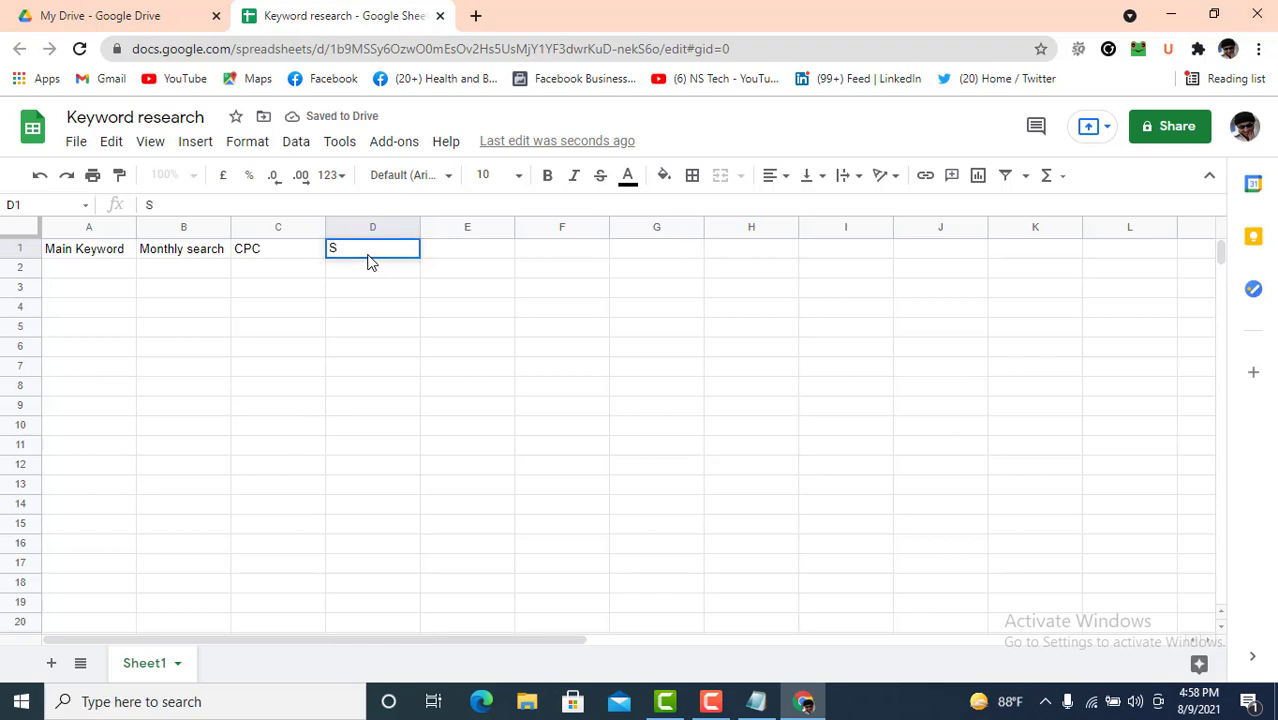
type("earch ")
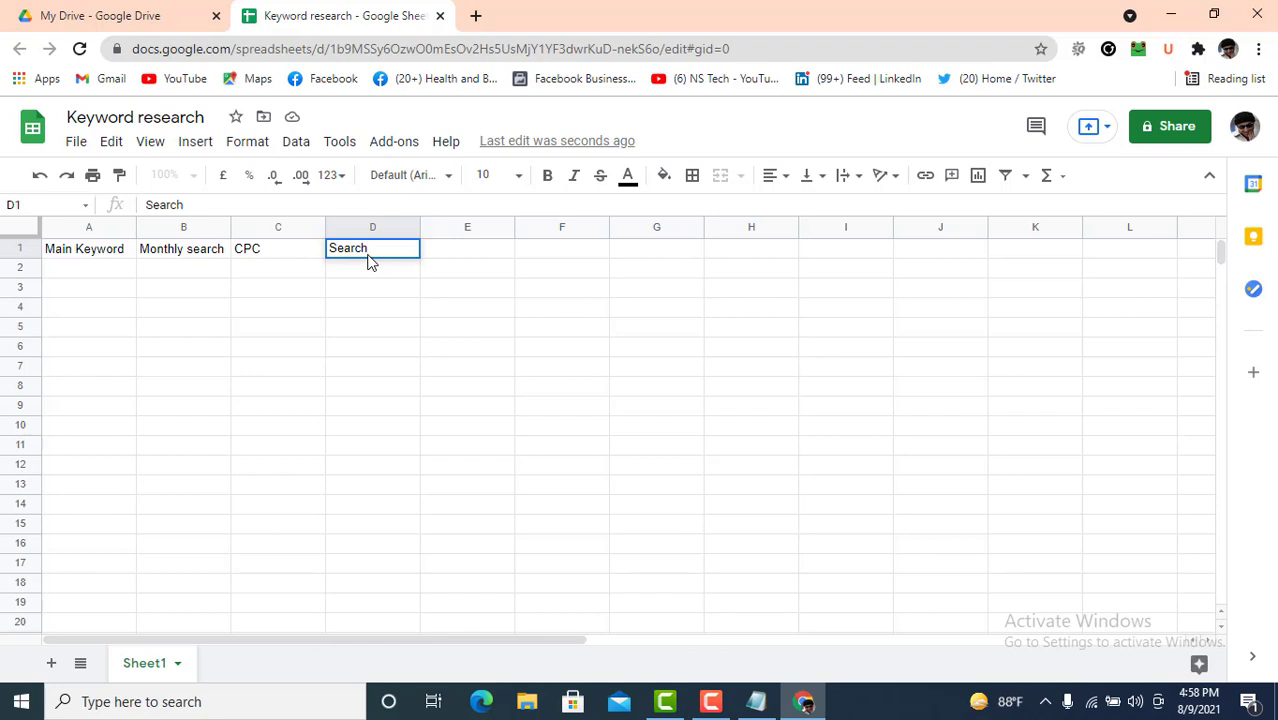
type("Difficulty")
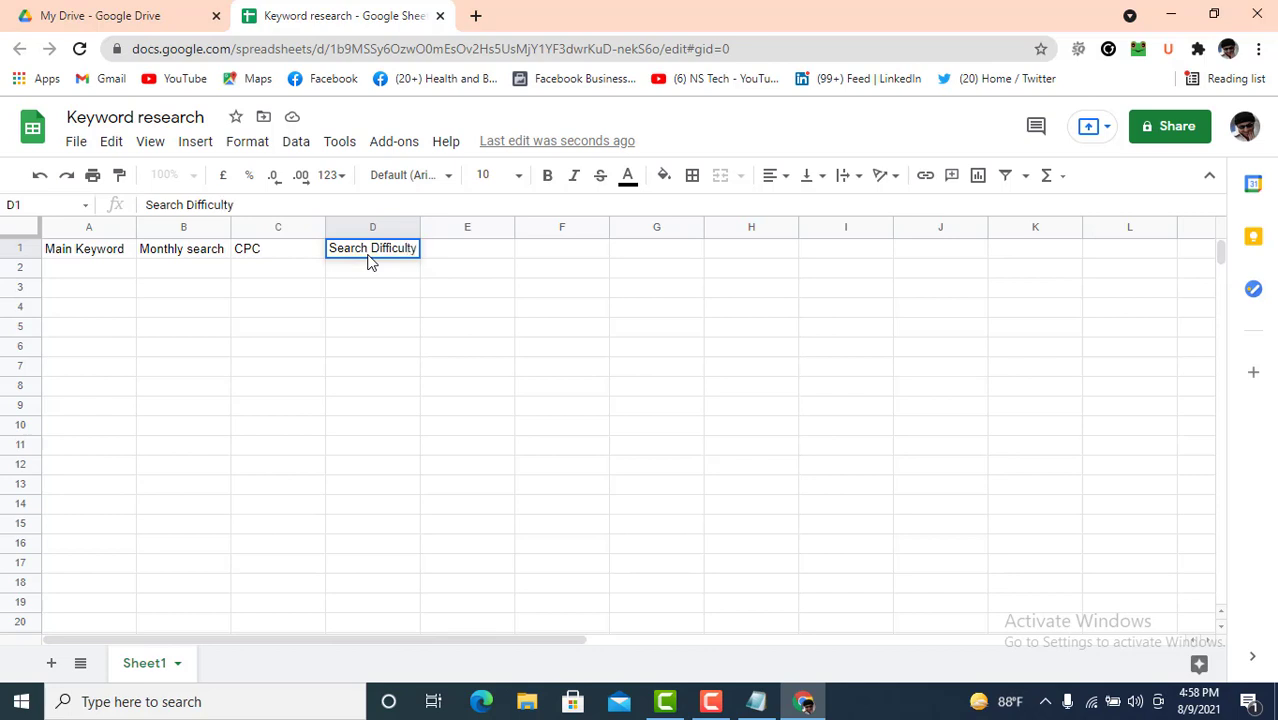
left_click(385, 290)
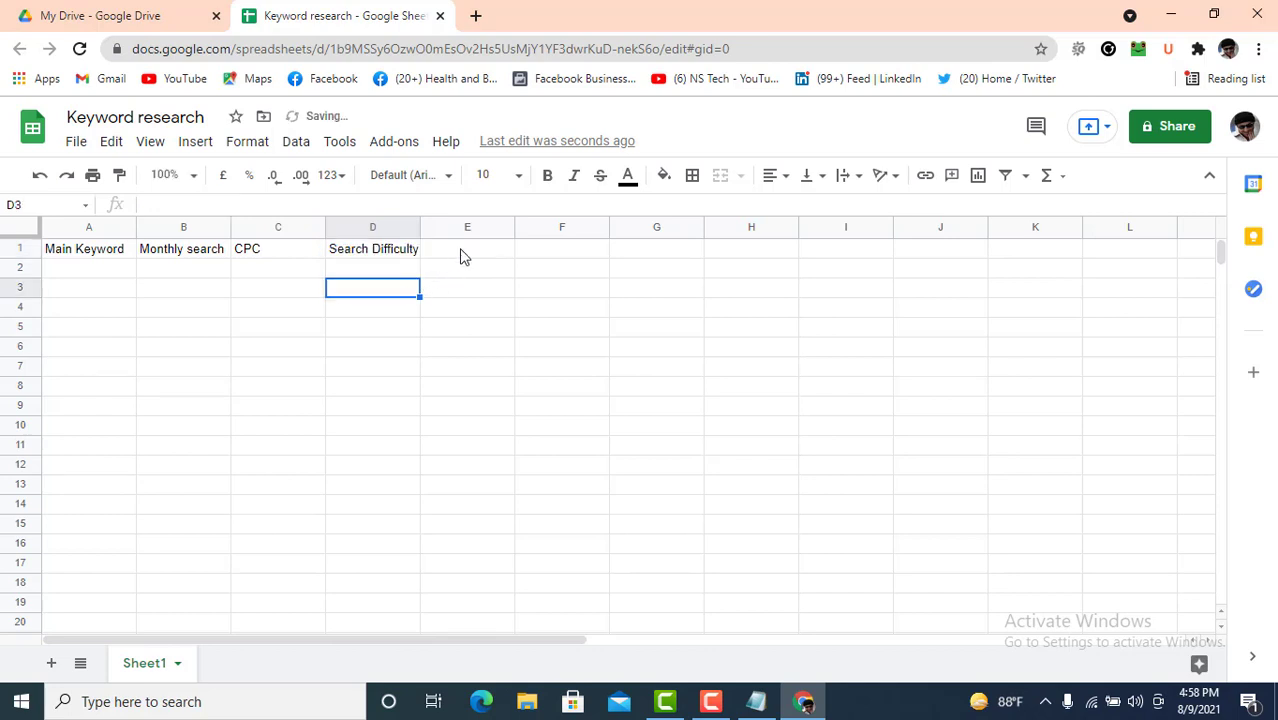
Step: Add the column header "All in tittle" in cell E1
left_click(463, 253)
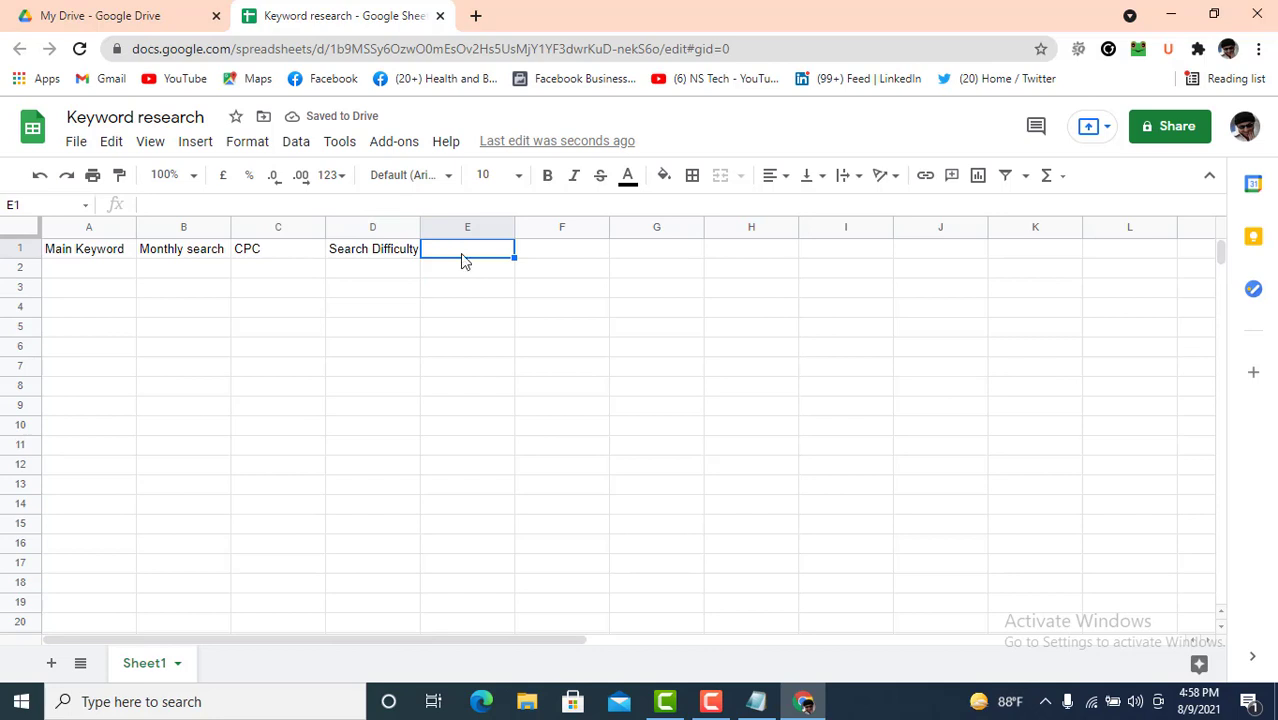
left_click(556, 258)
left_click(487, 254)
type("A")
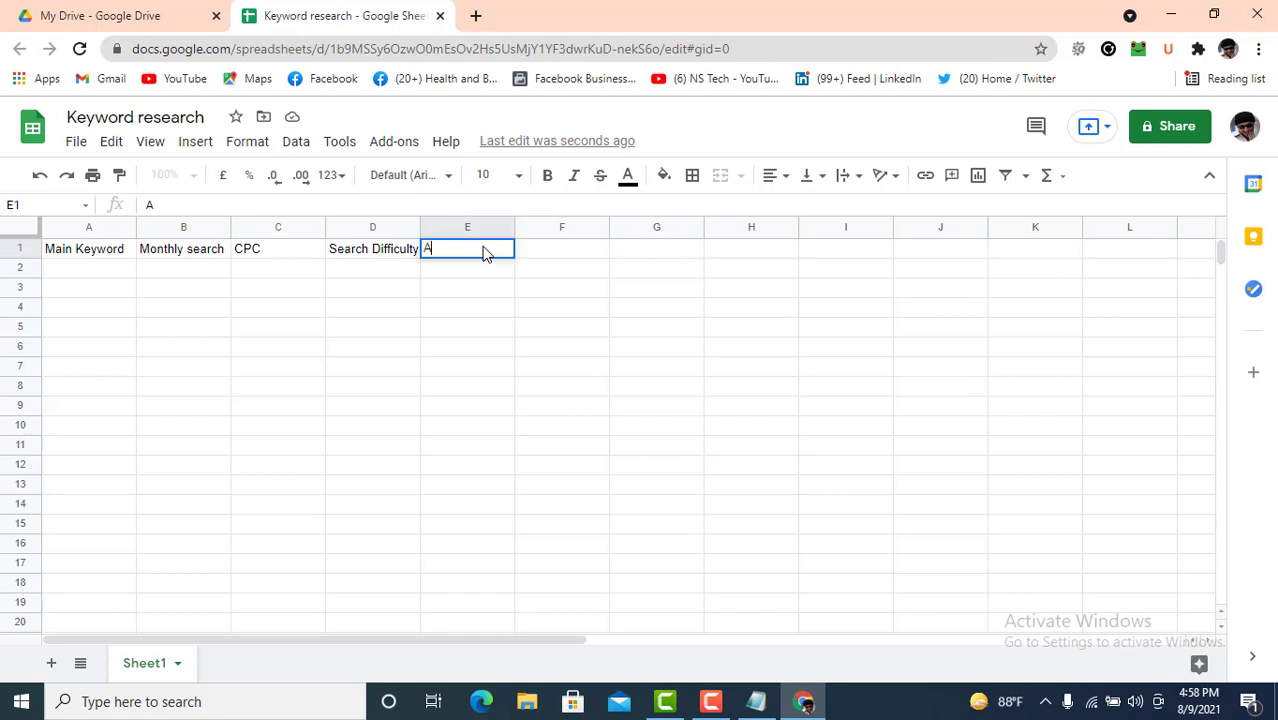
type("ll in tittle")
Step: Enter the column header "Compititor" in cell F1
left_click(549, 253)
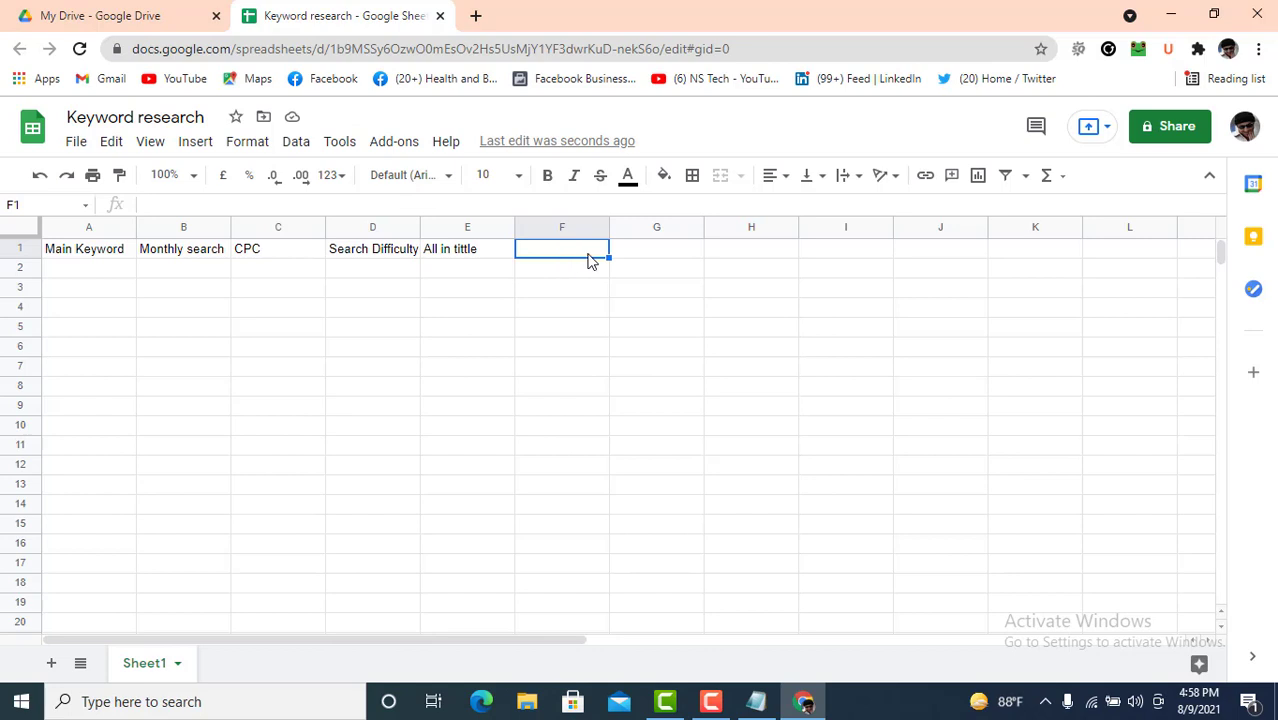
type("C")
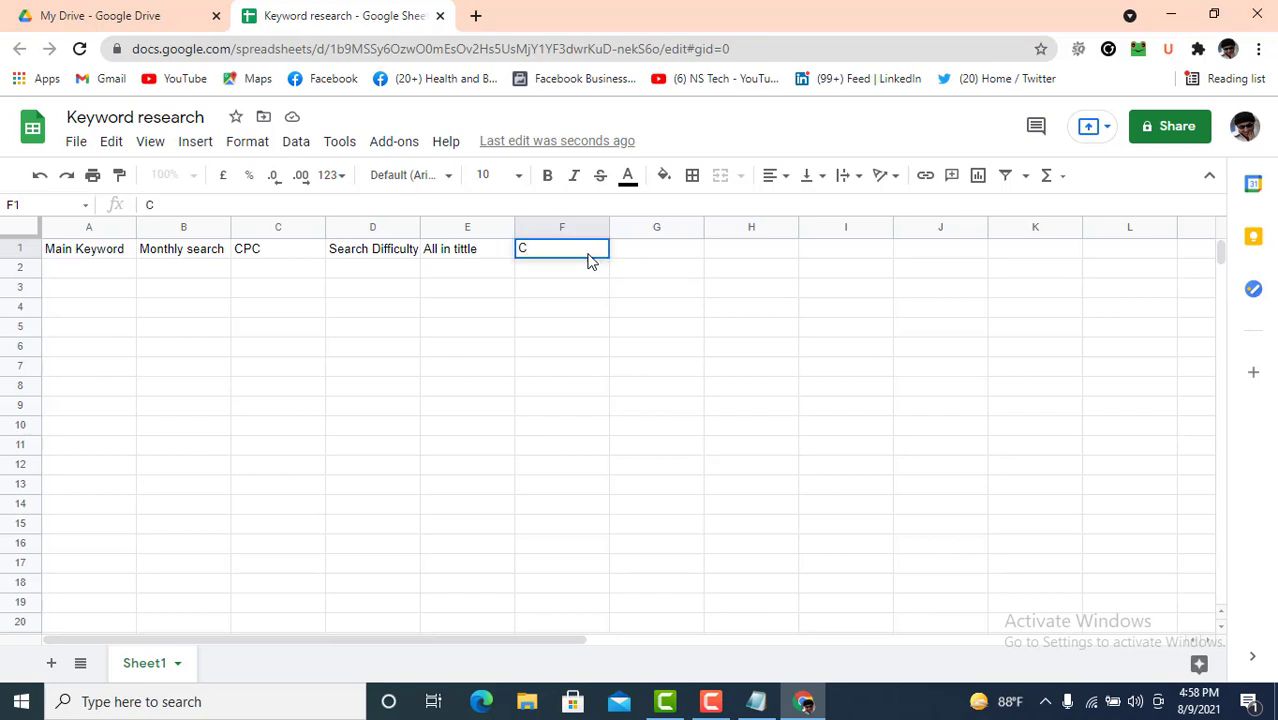
type("ompititor")
left_click(564, 270)
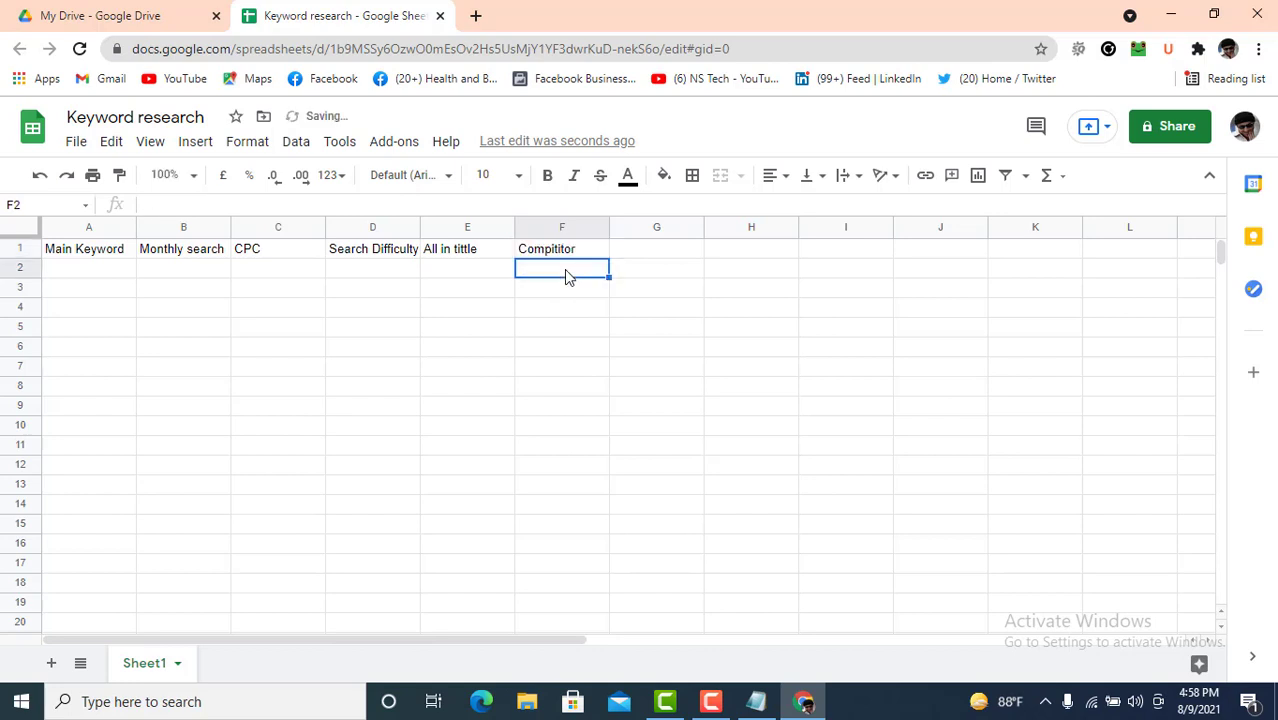
left_click(568, 292)
left_click(572, 311)
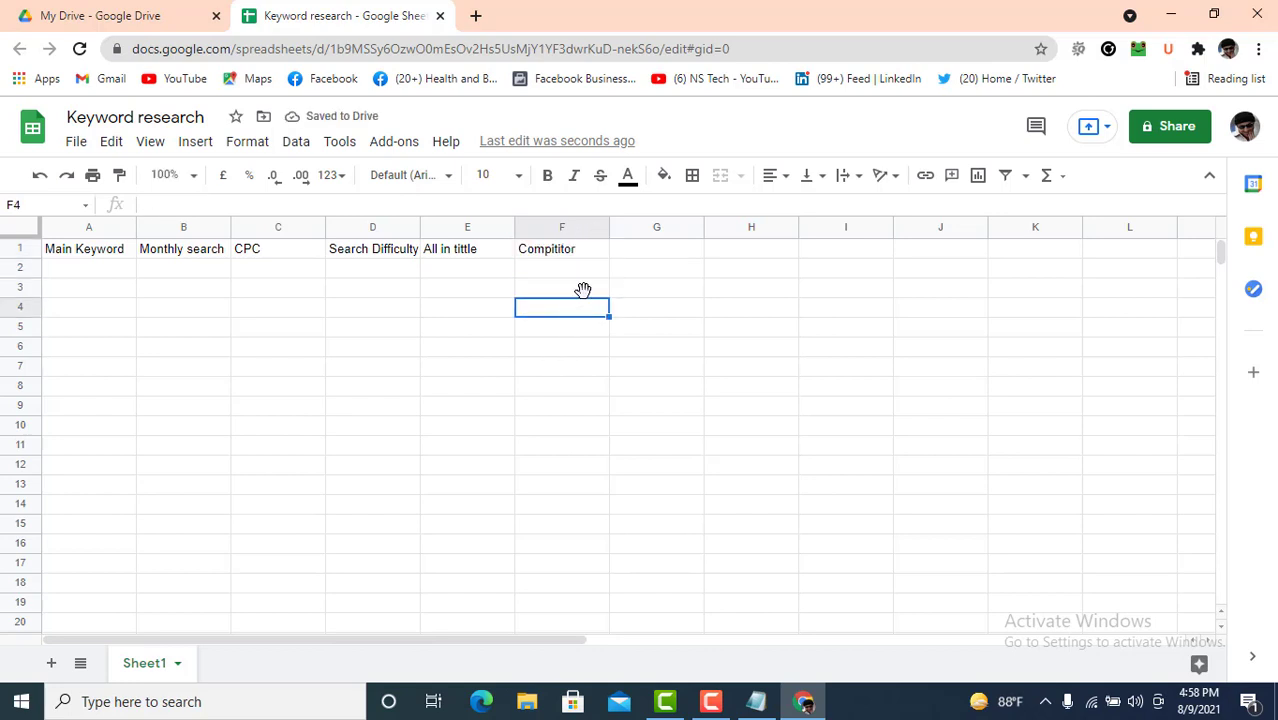
Step: Enter the column headers "Alexa rank" in cell G1 and "Being rank" in cell H1
left_click(645, 259)
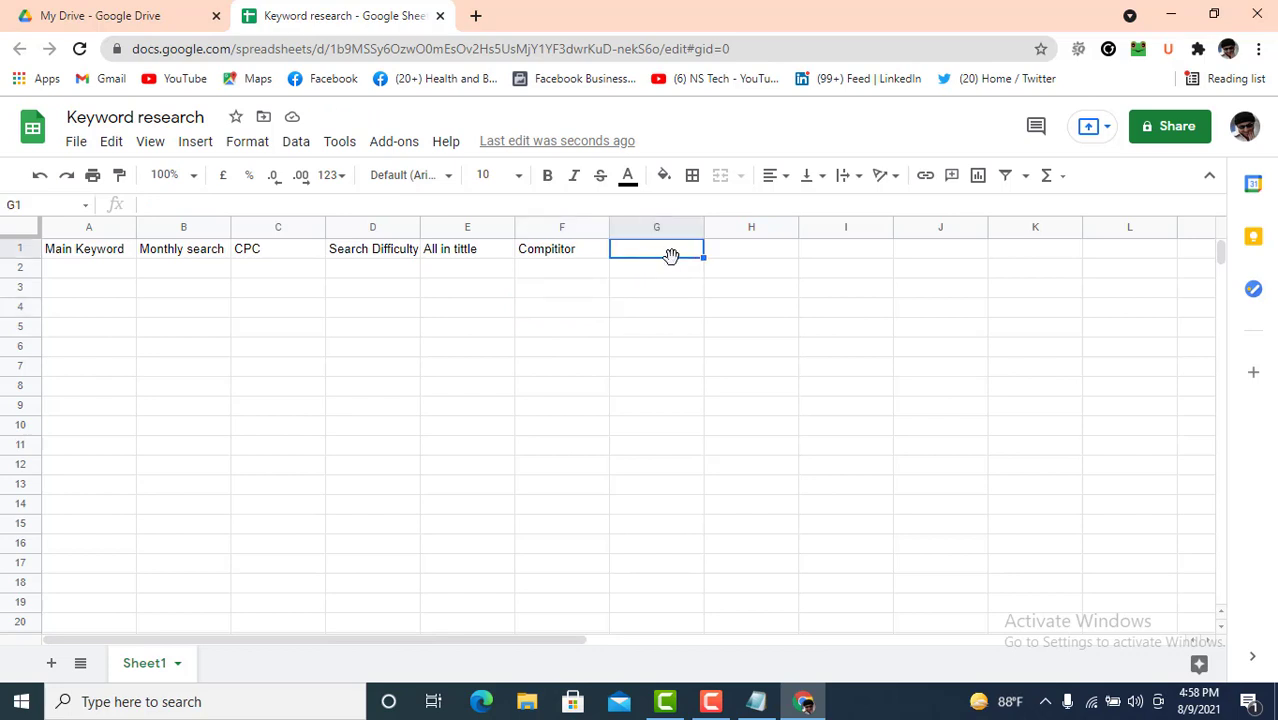
left_click(585, 274)
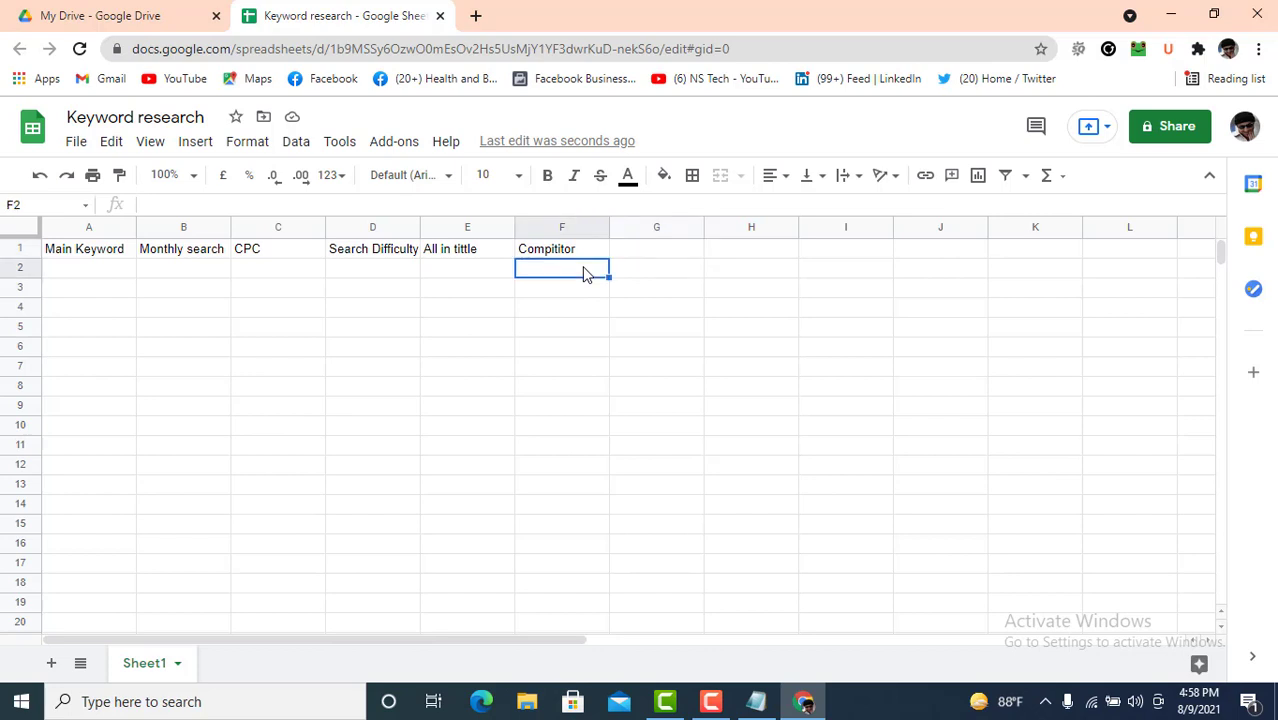
left_click(636, 258)
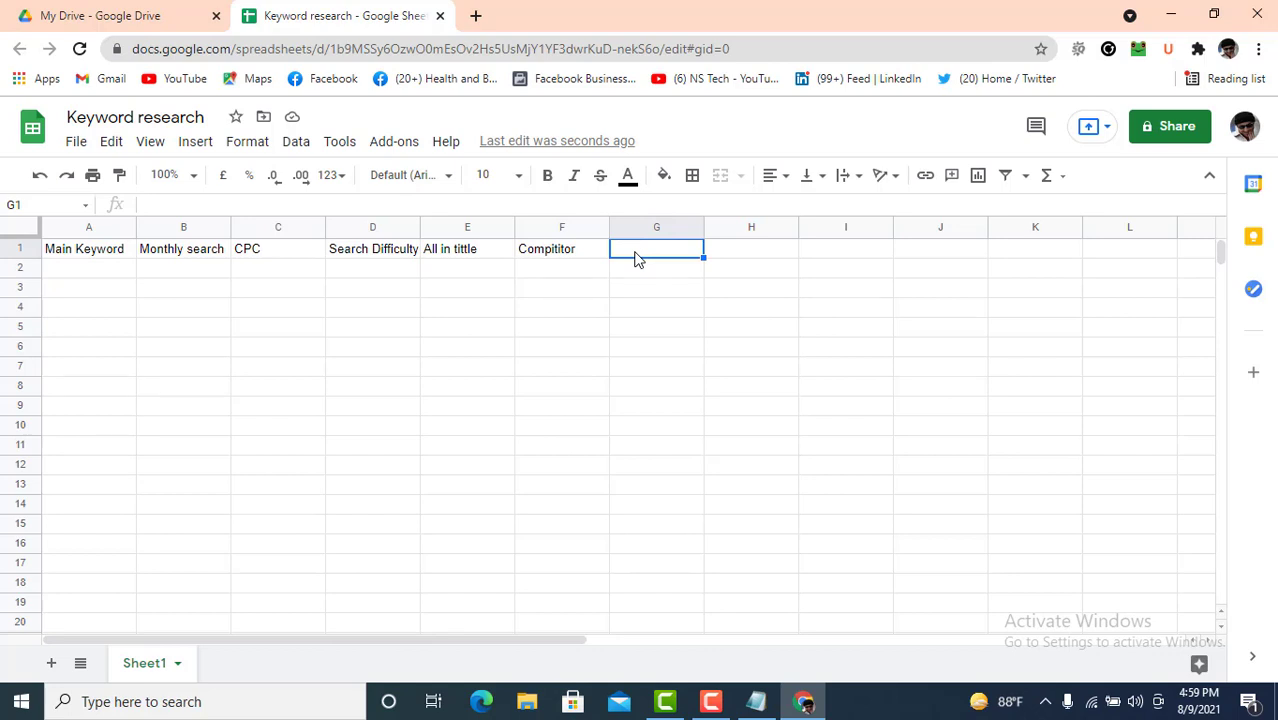
type("A")
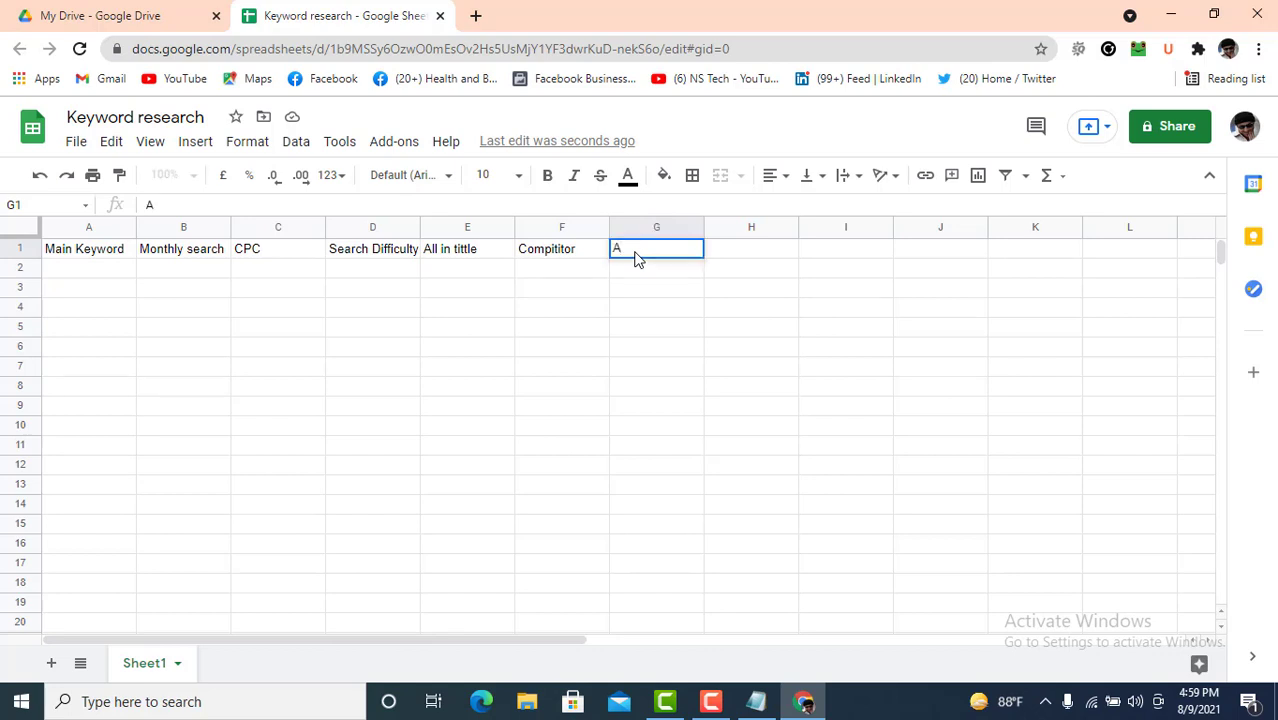
type("lexa rank")
left_click(742, 256)
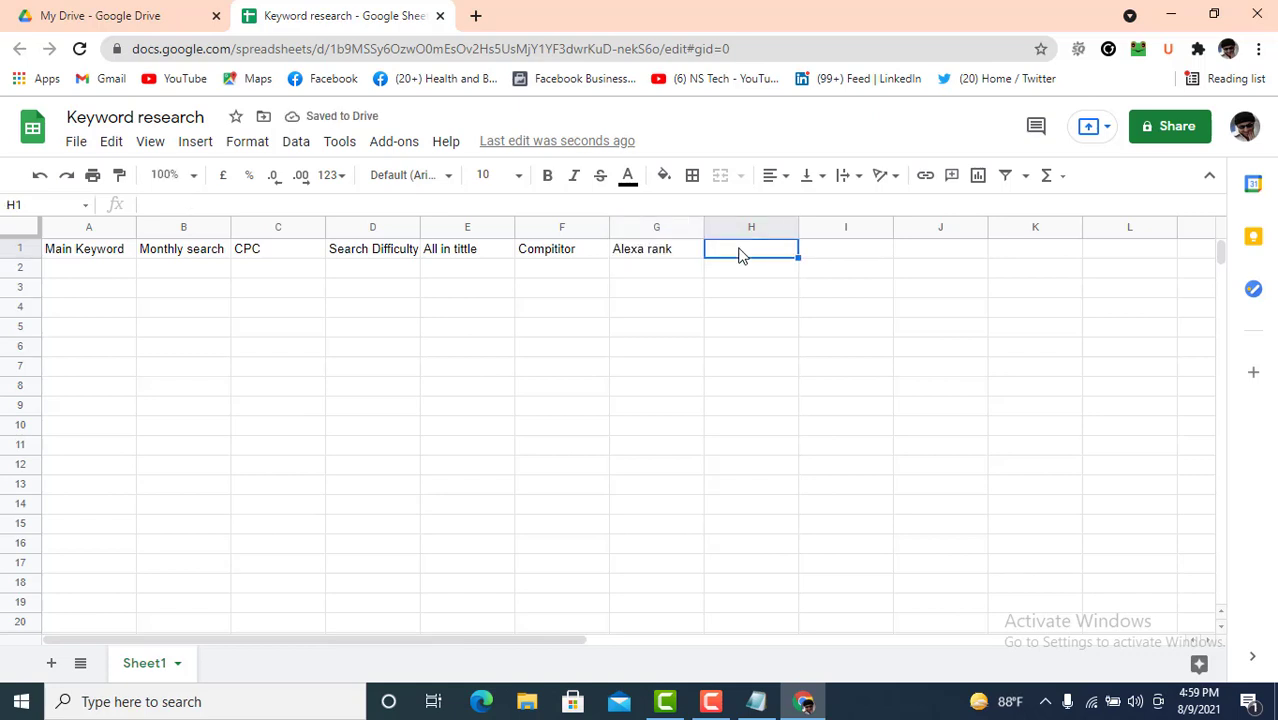
type("Being rank")
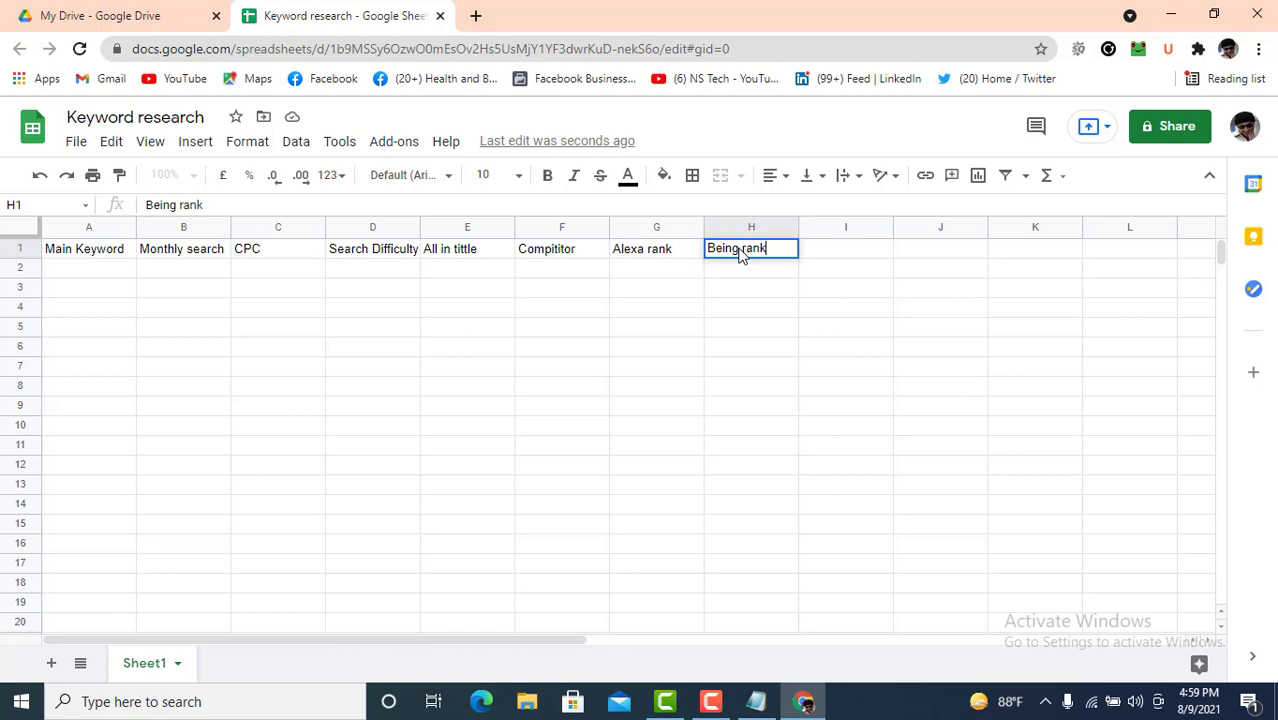
Step: Enter the column headers "DA" in cell I1 and "PA" in cell J1
left_click(819, 256)
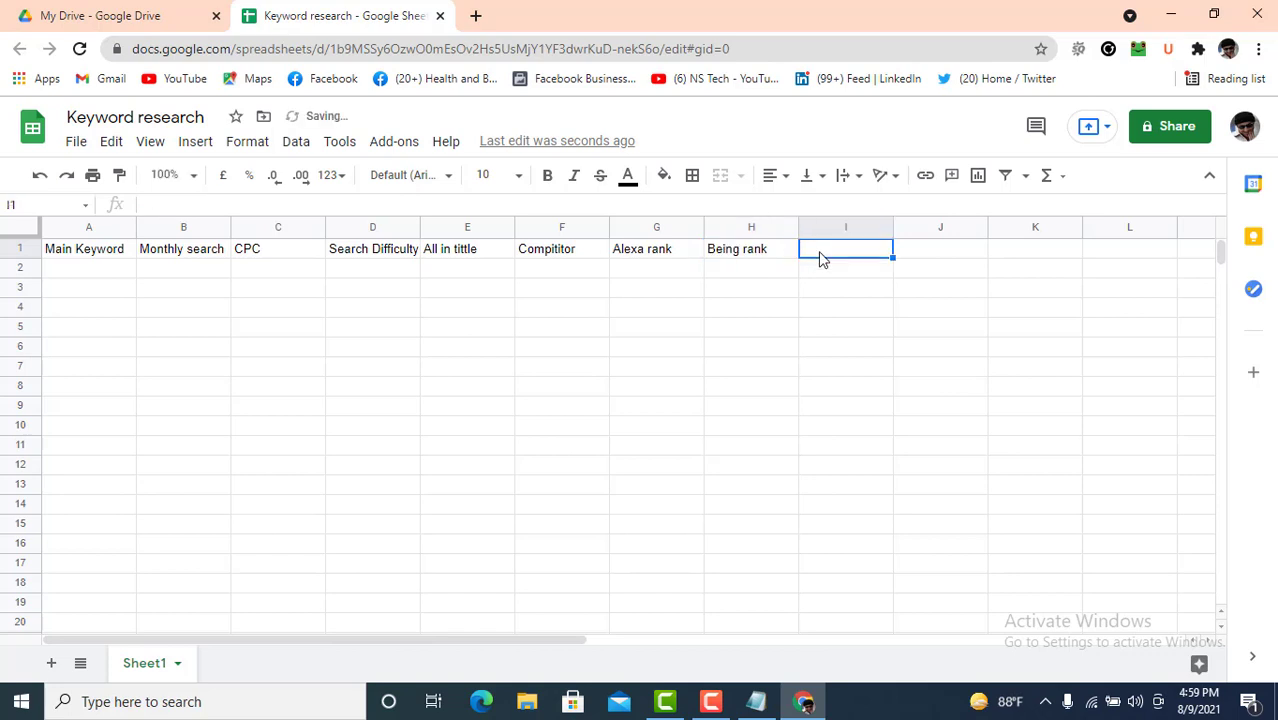
type("DA")
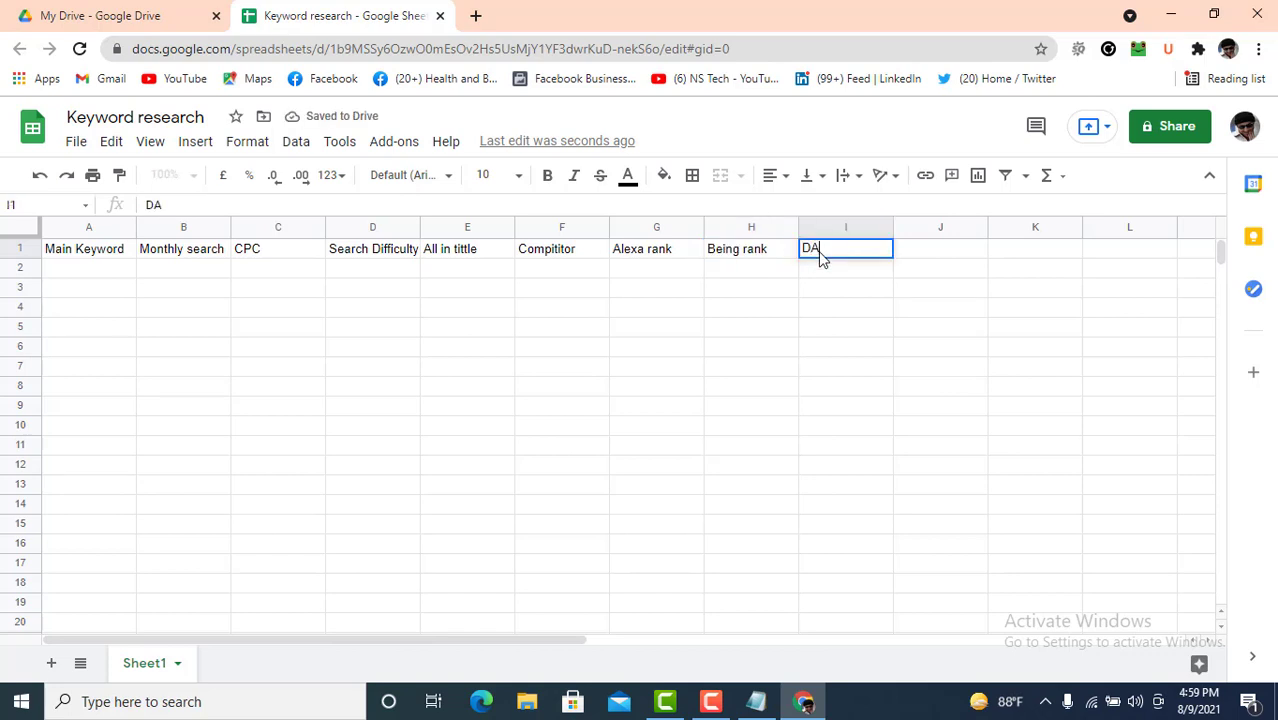
left_click(929, 257)
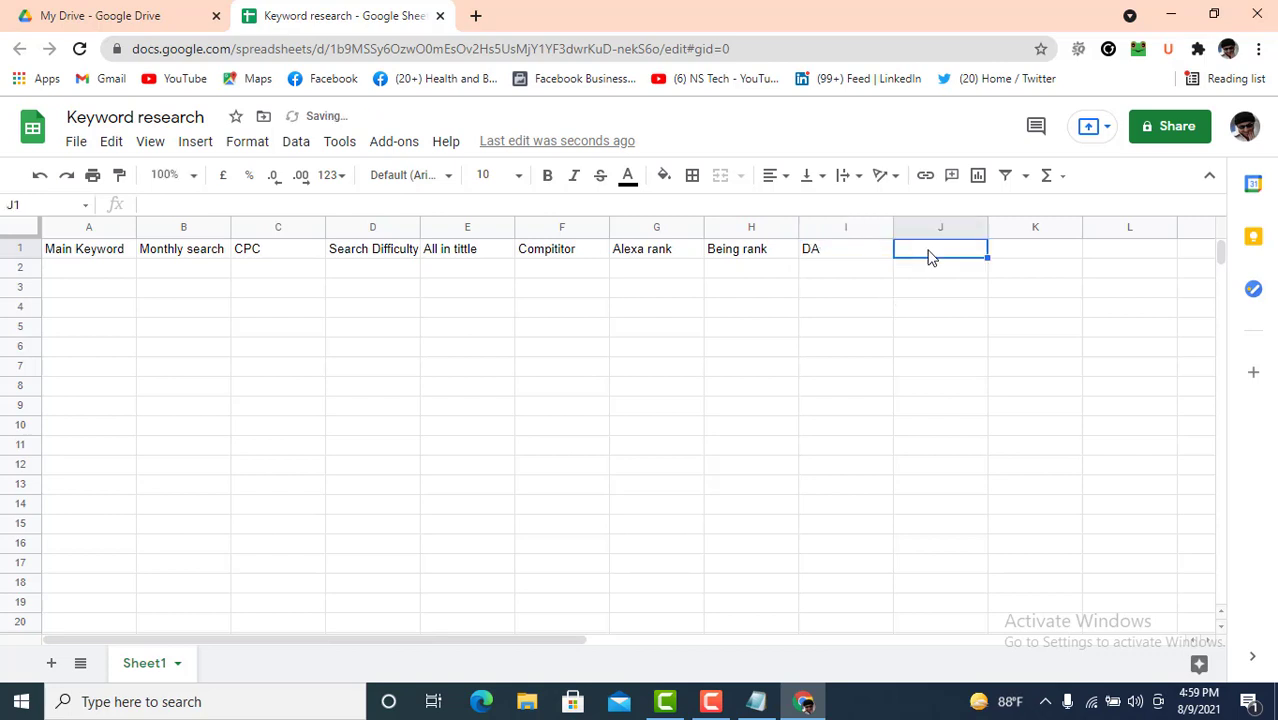
type("PA")
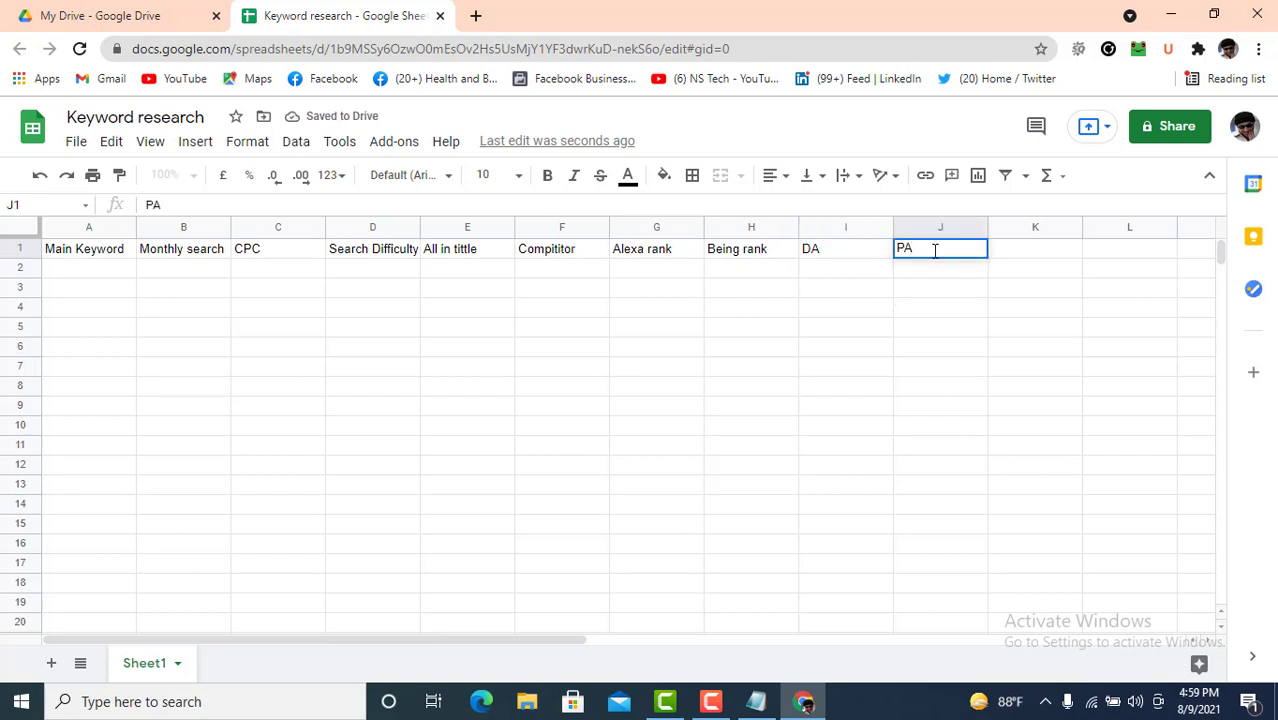
Step: Add the column header "Backlink" in cell K1
left_click(1017, 257)
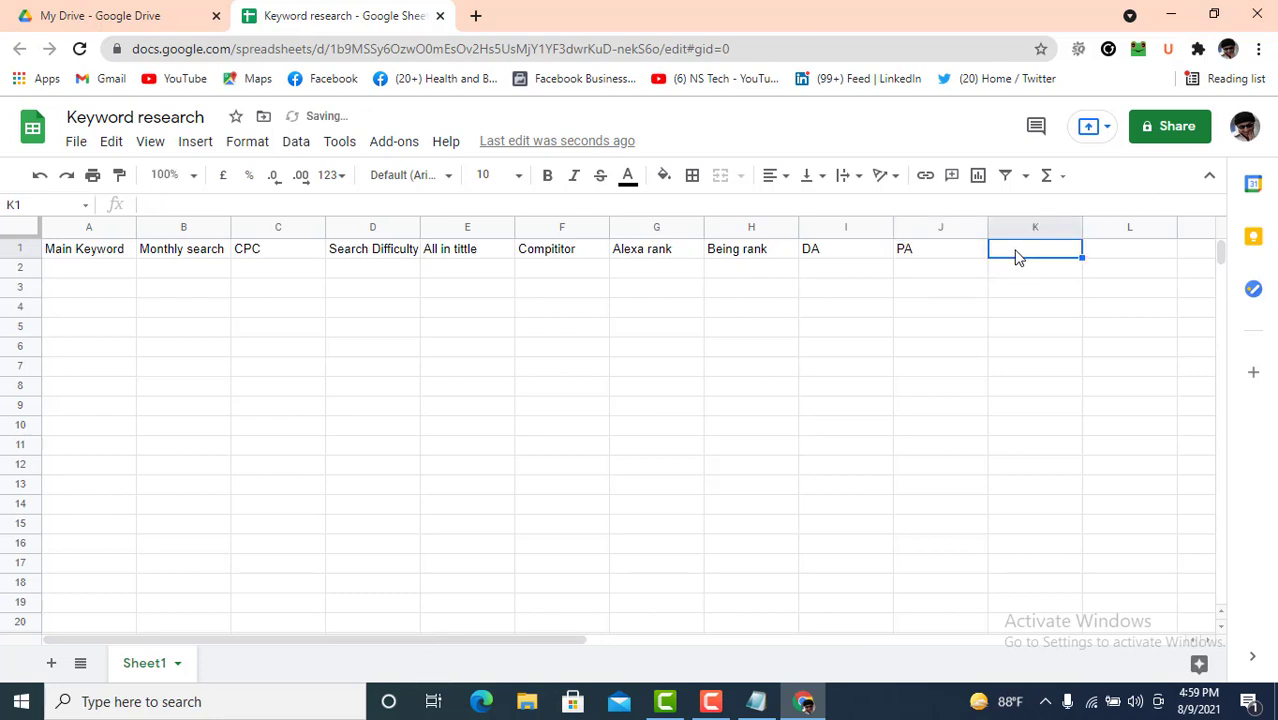
type("Backl")
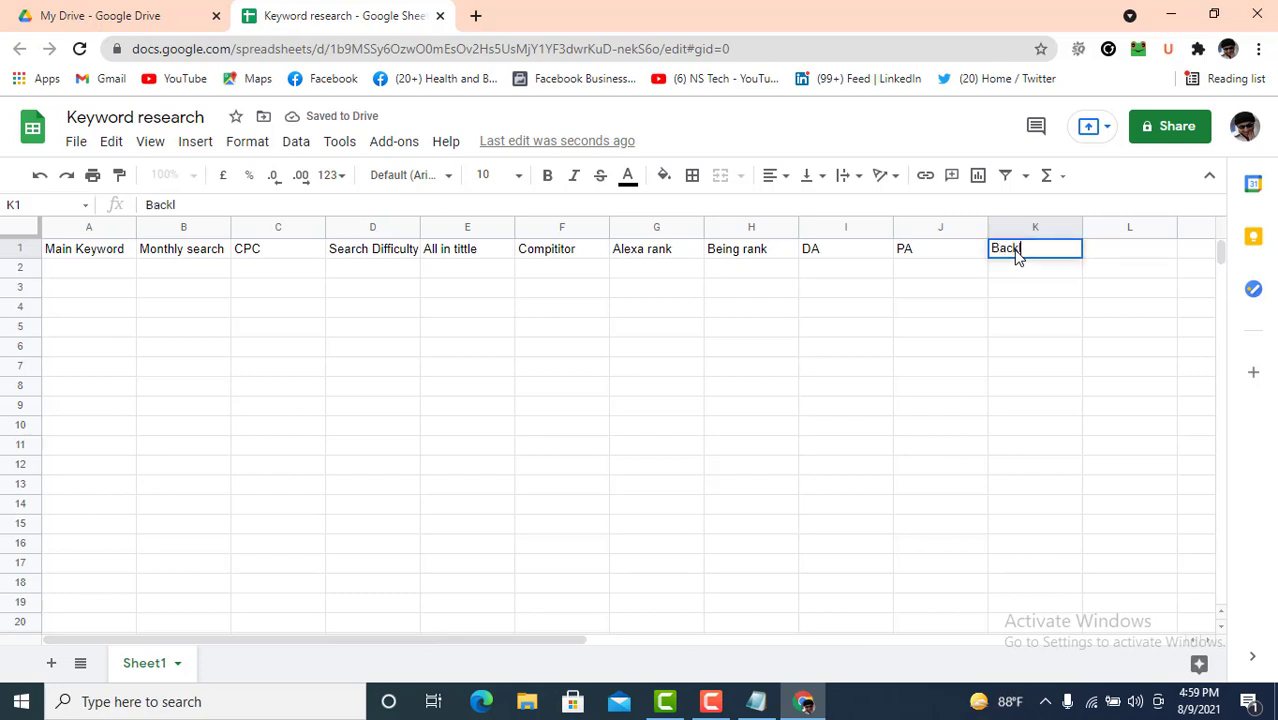
type("ink")
left_click(1043, 274)
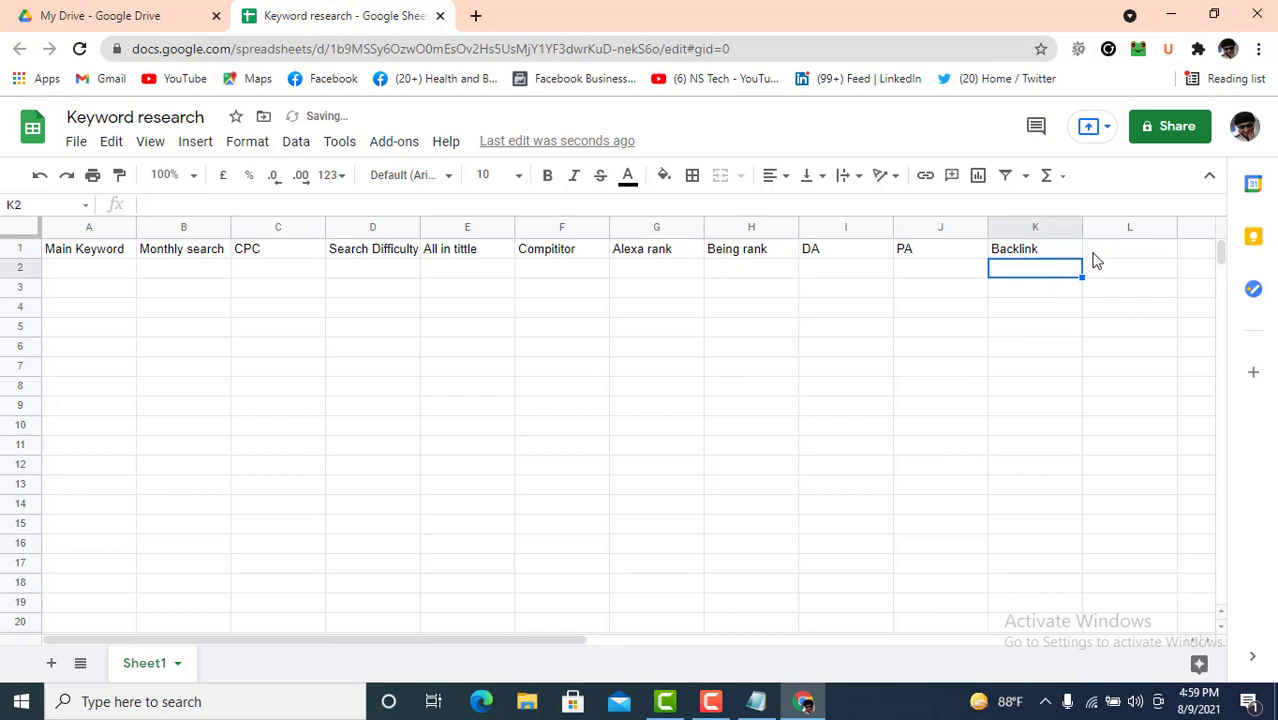
left_click(1090, 252)
left_click(1060, 254)
left_click(845, 327)
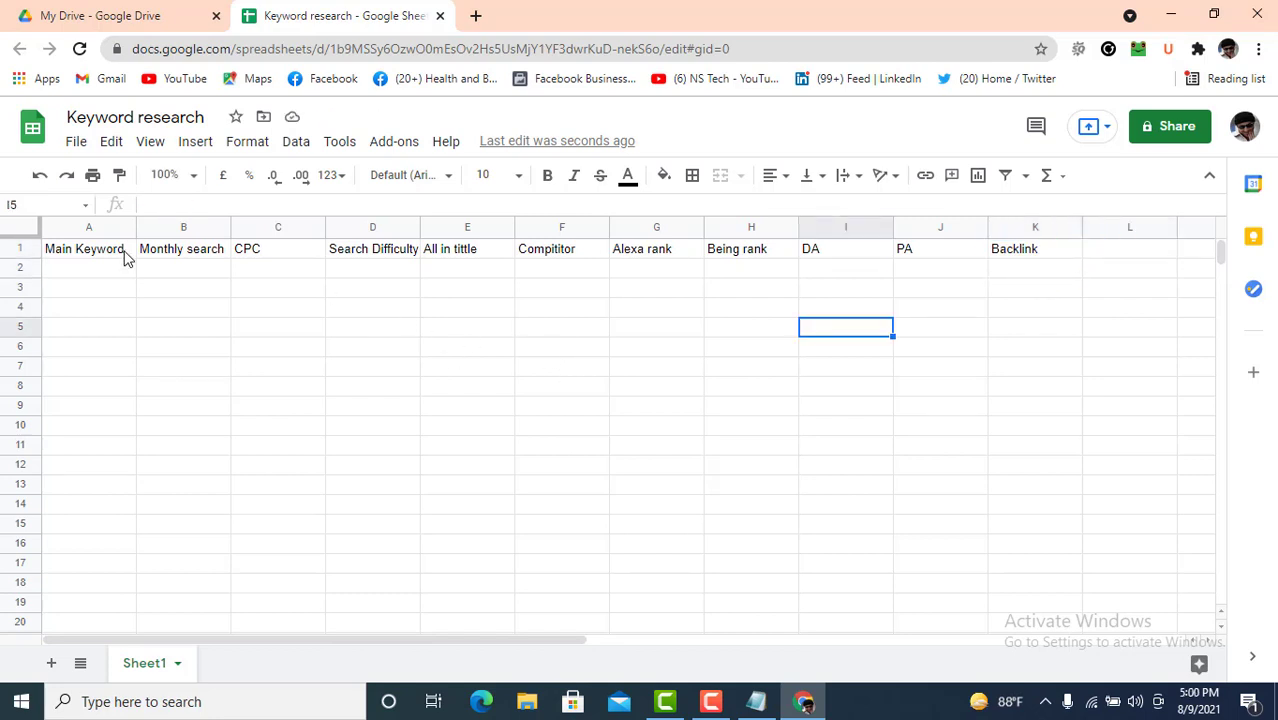
Step: Format the whole header row 1 with font size 24 and a bright green fill colour
left_click(22, 248)
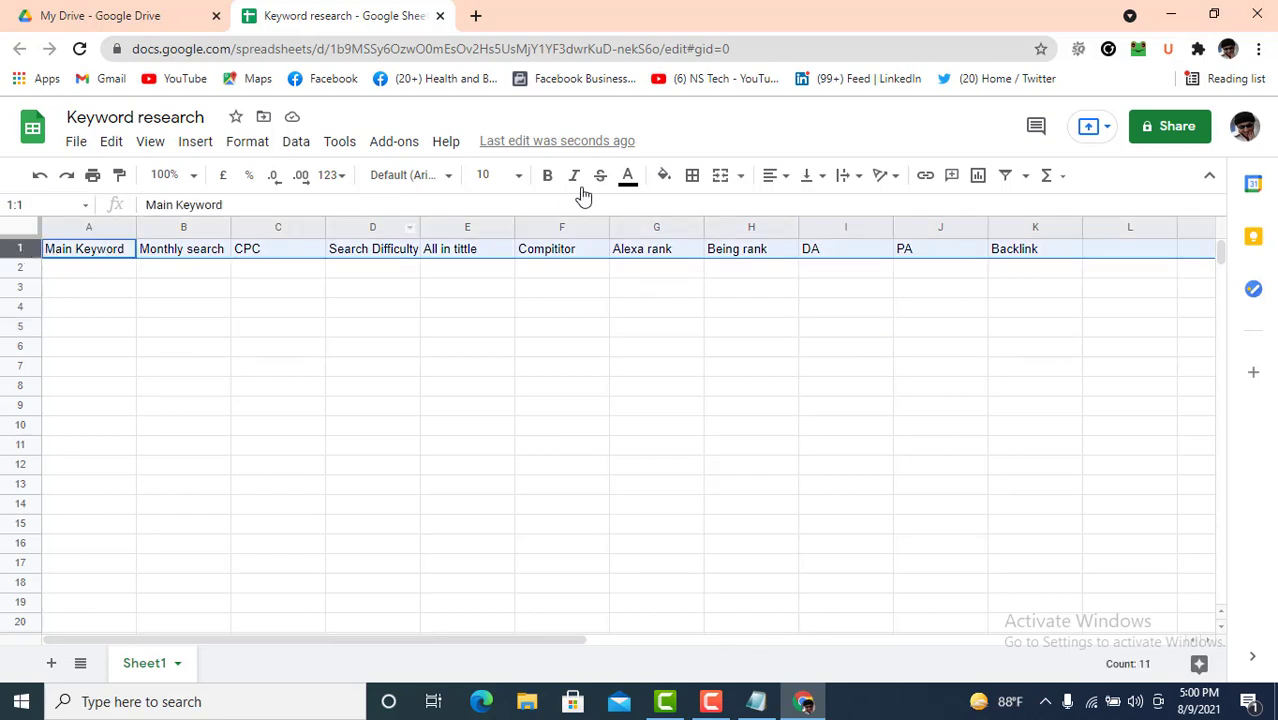
left_click(518, 175)
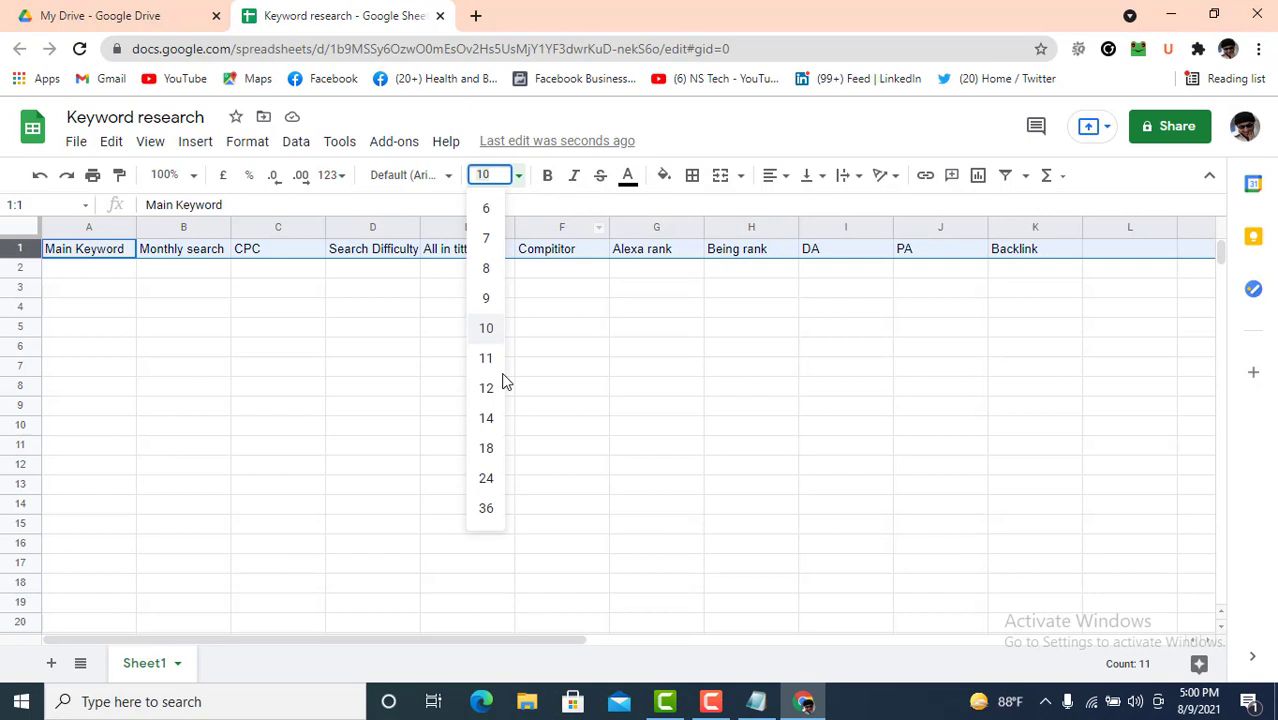
left_click(487, 480)
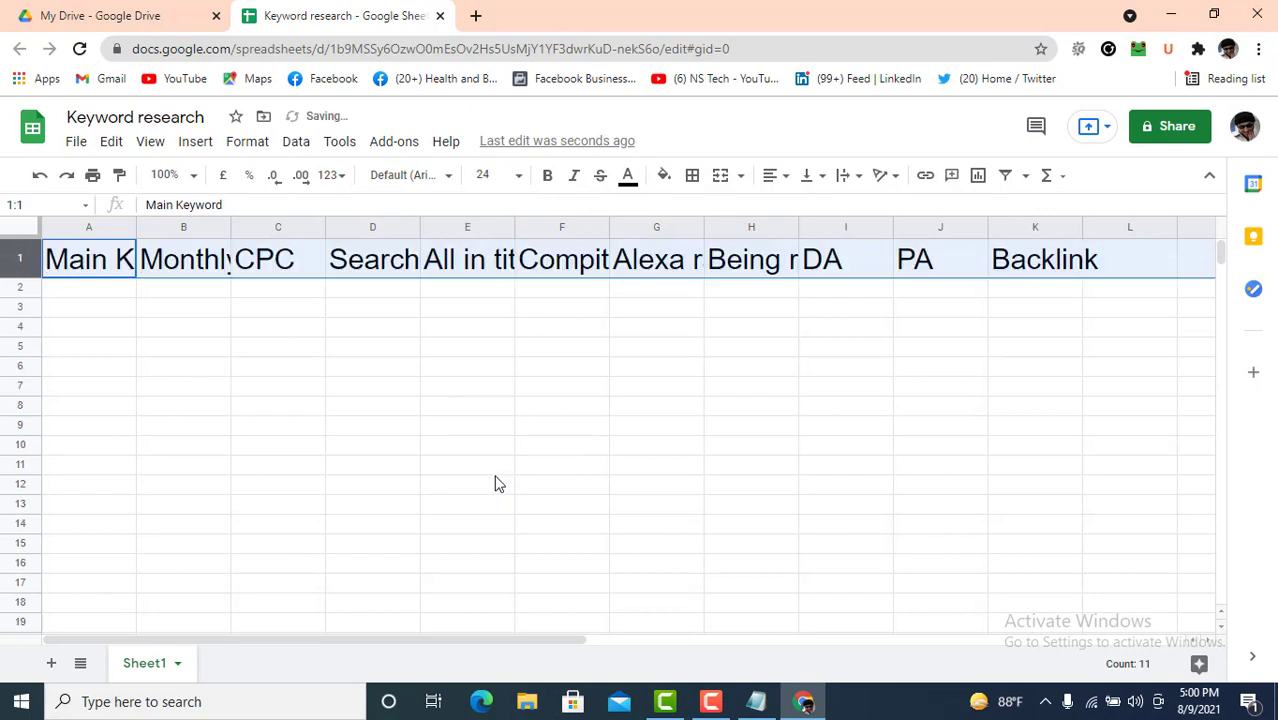
left_click(628, 177)
left_click(668, 178)
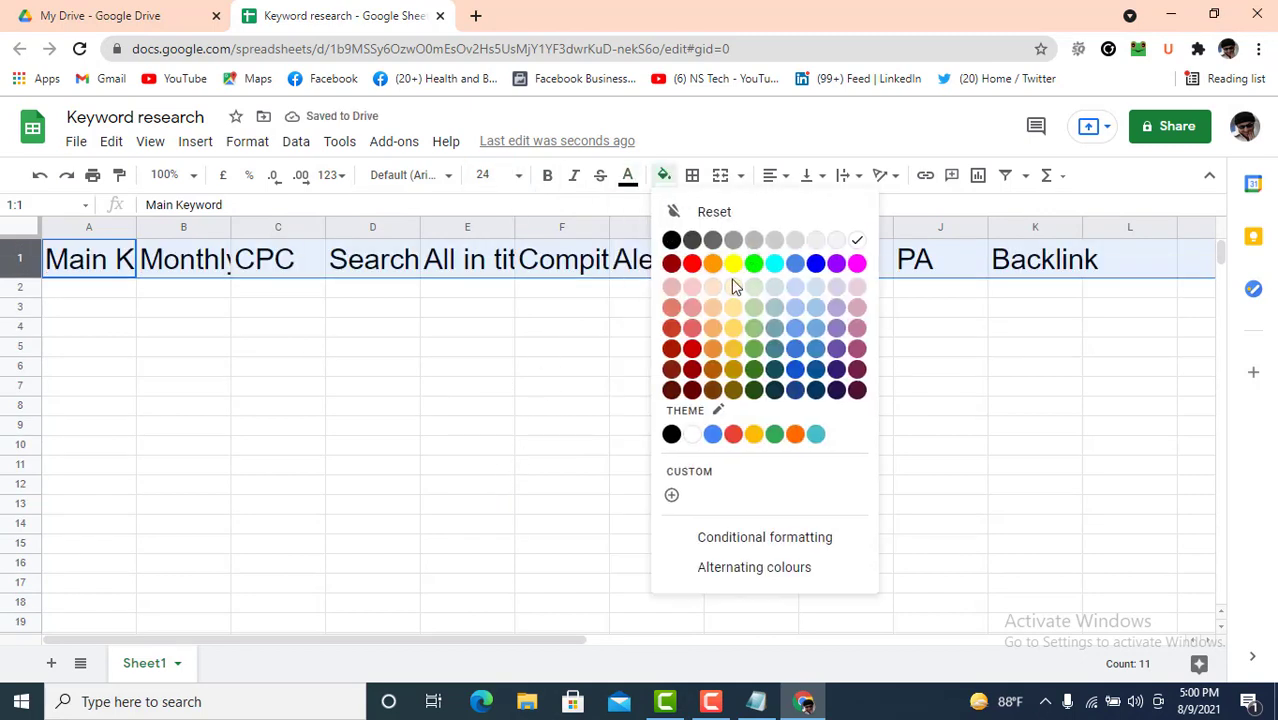
left_click(754, 264)
left_click(687, 372)
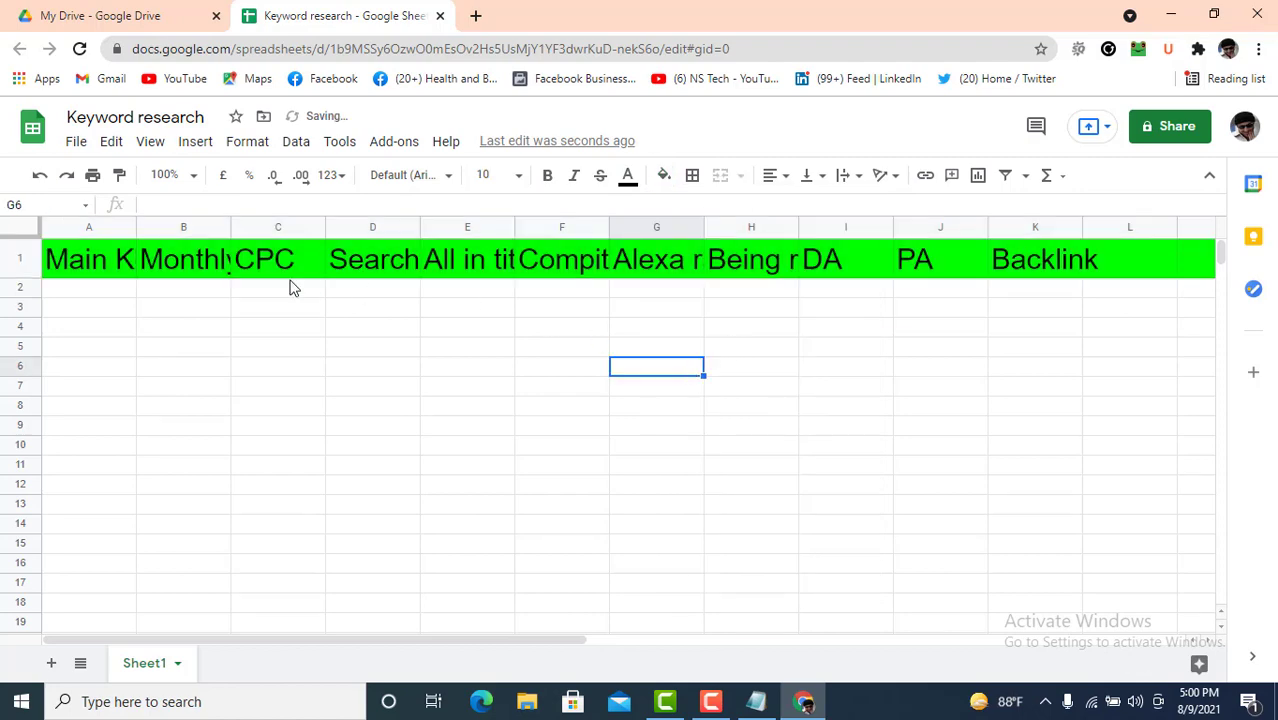
Step: Widen column A to fit "Main Keyword" and set the font size of header row 1 to 18
left_click_drag(134, 227, 238, 227)
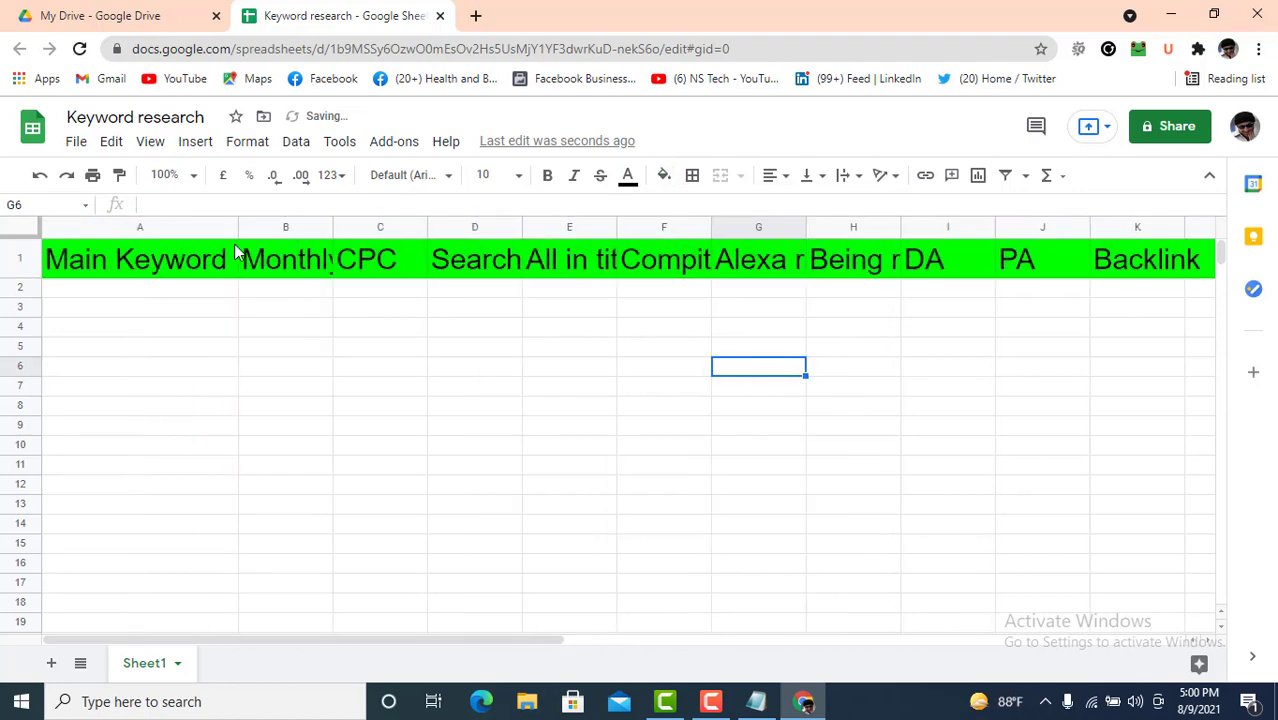
left_click(22, 260)
left_click(521, 182)
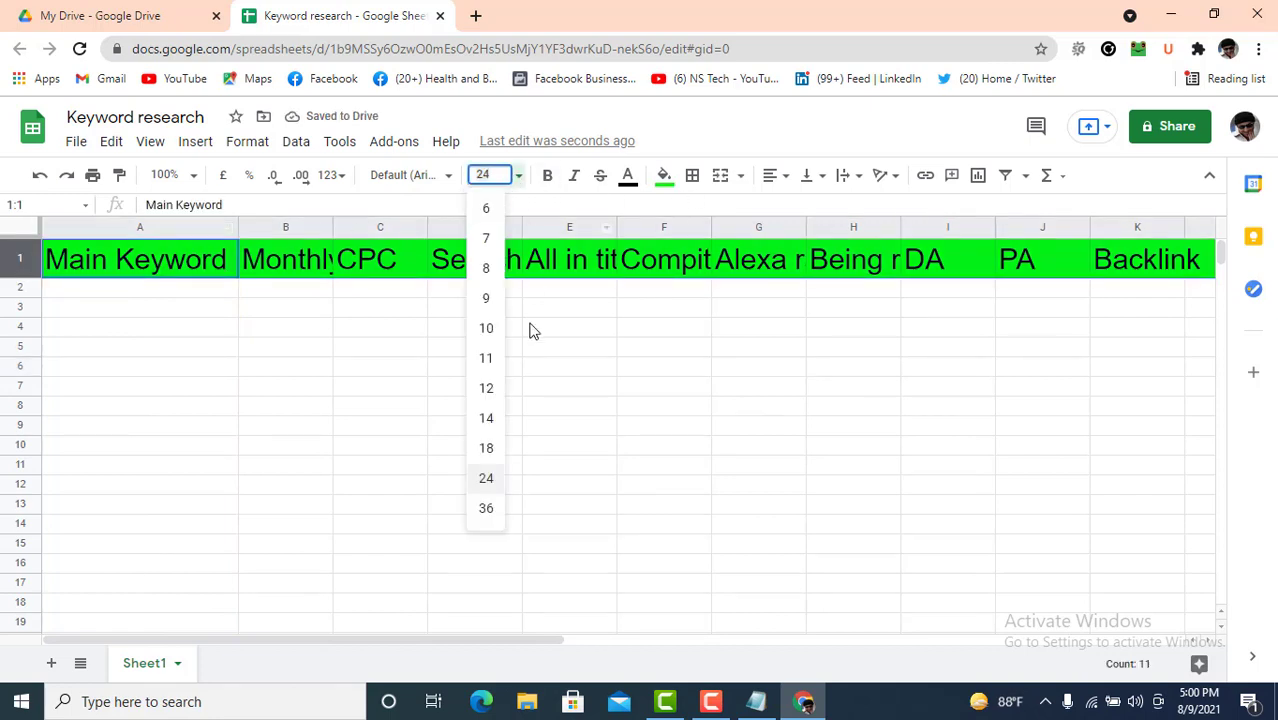
left_click(485, 449)
left_click(380, 402)
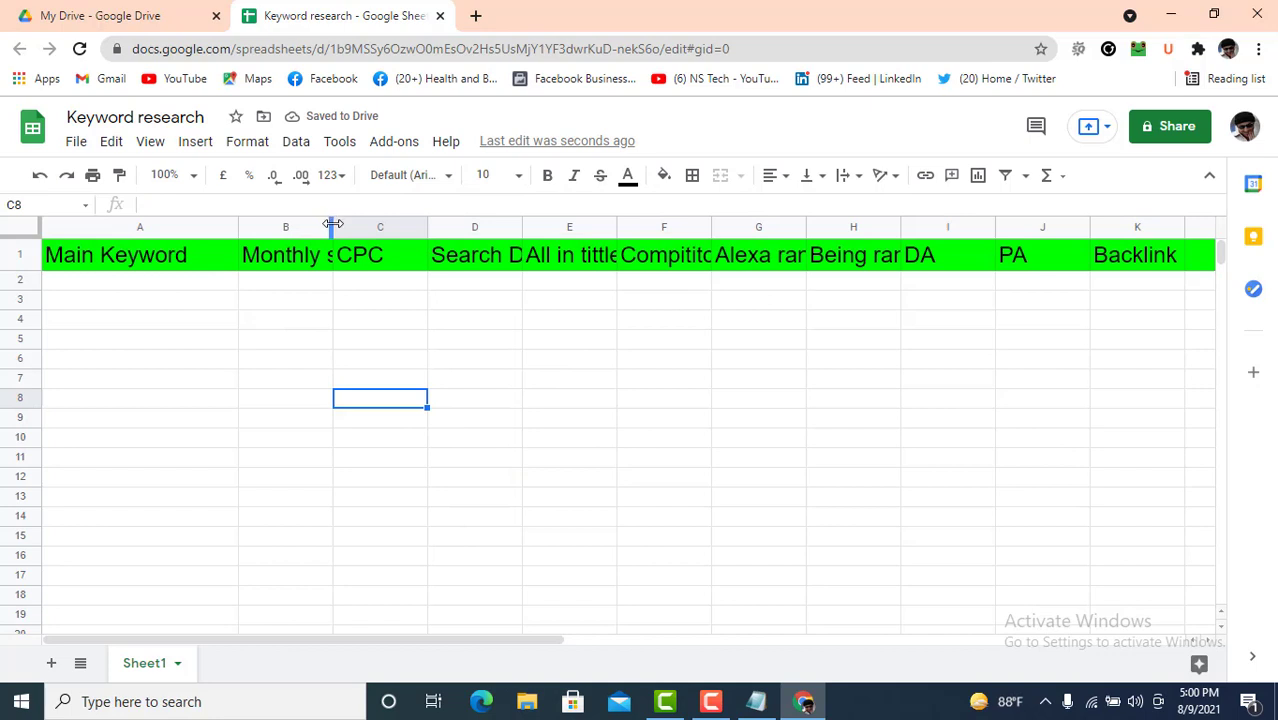
Step: Widen columns B, D, E, F, G and H so that each header text fits within its column
left_click_drag(333, 224, 402, 225)
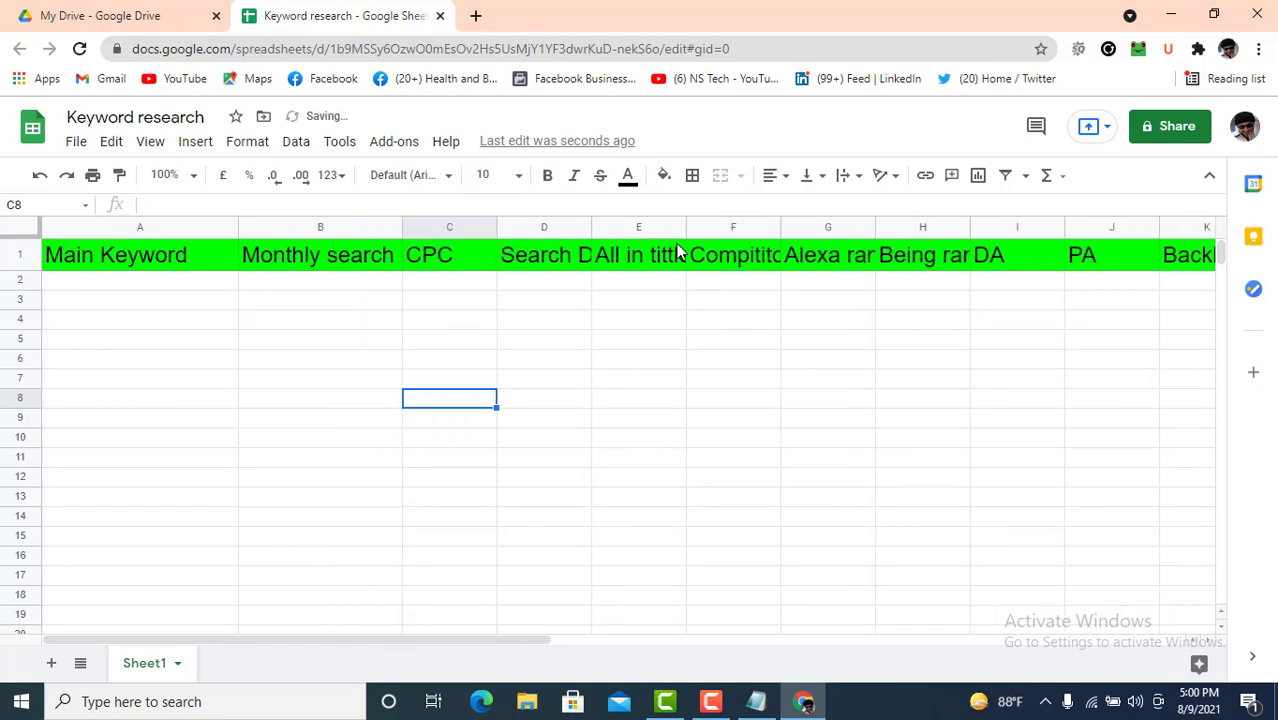
left_click_drag(613, 227, 676, 228)
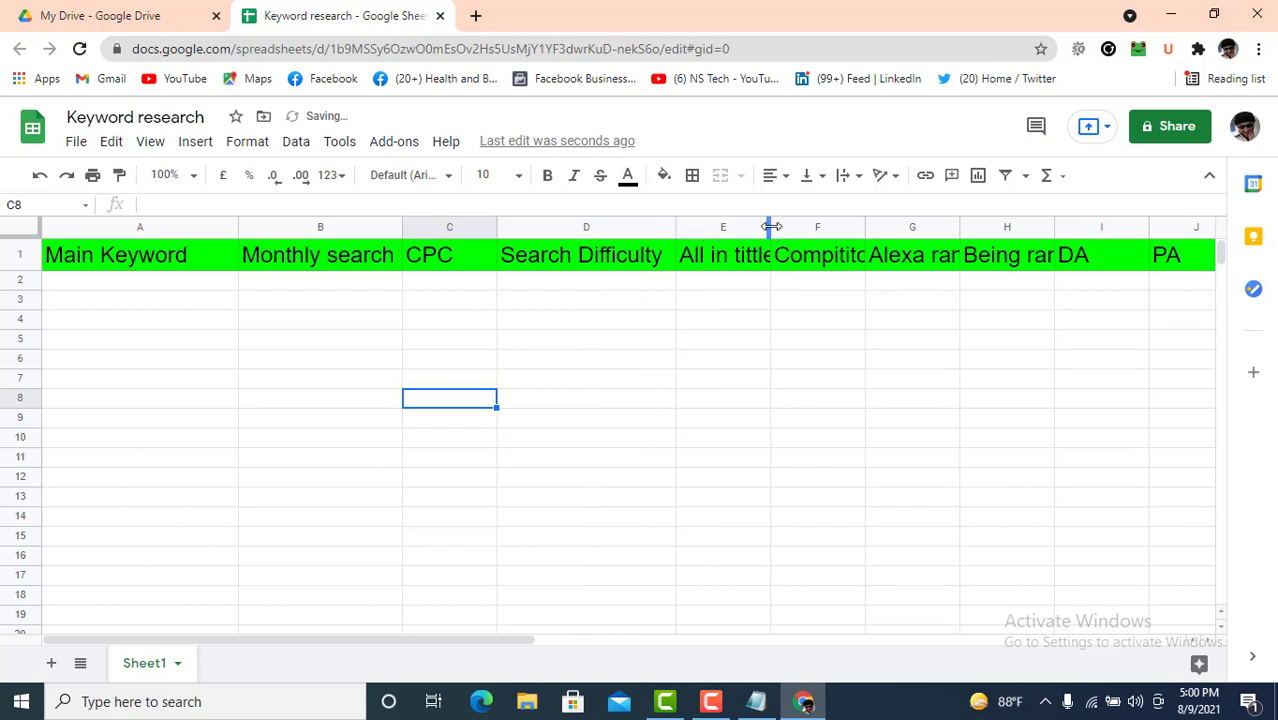
left_click_drag(770, 226, 817, 227)
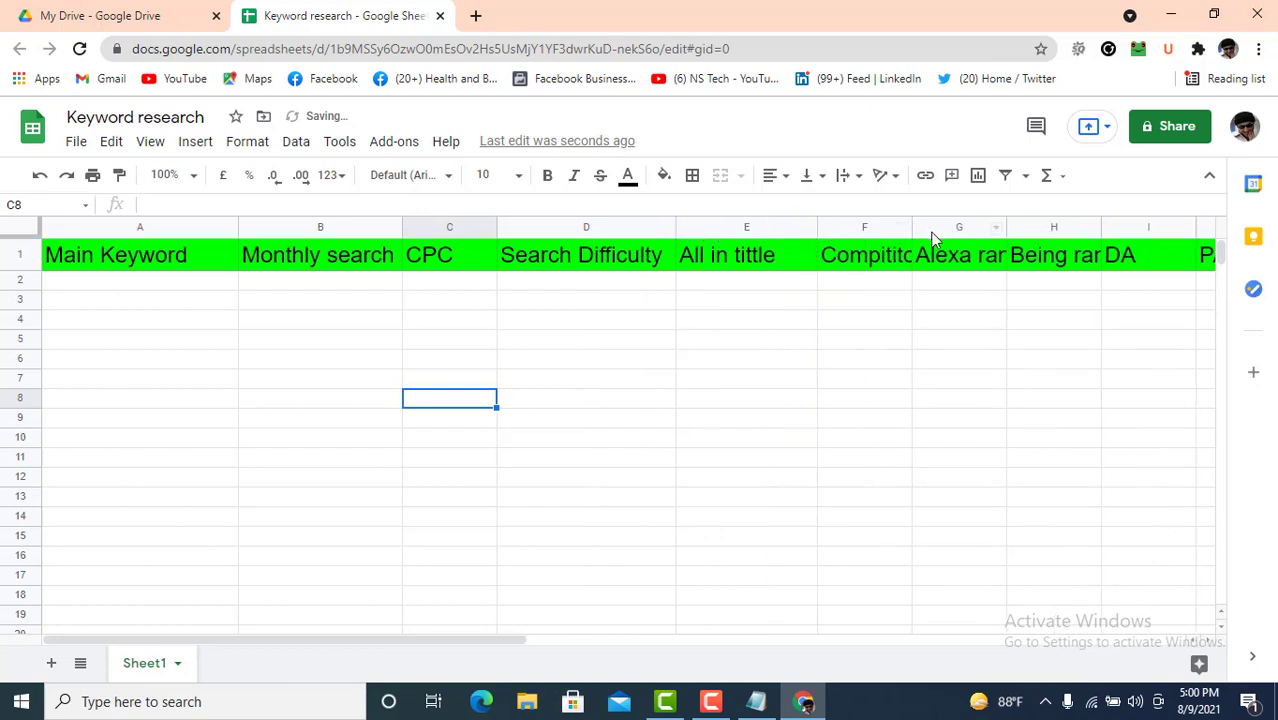
left_click_drag(912, 227, 933, 227)
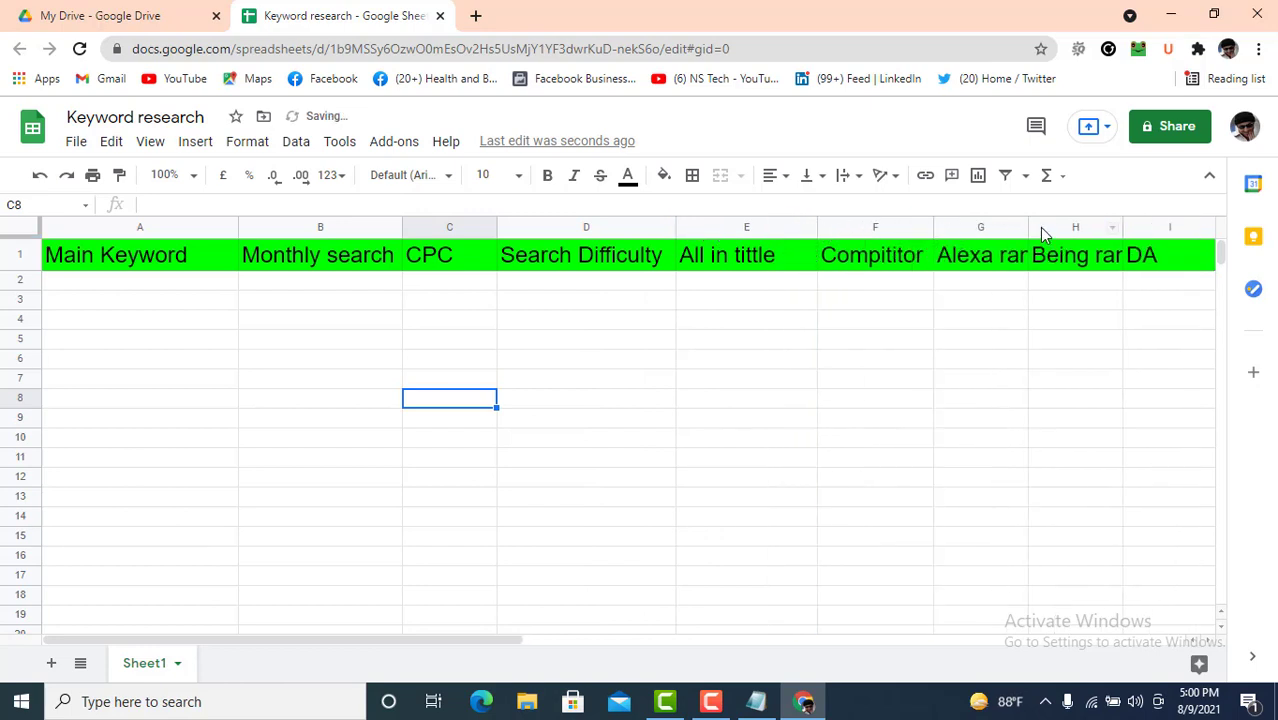
left_click_drag(1028, 227, 1066, 227)
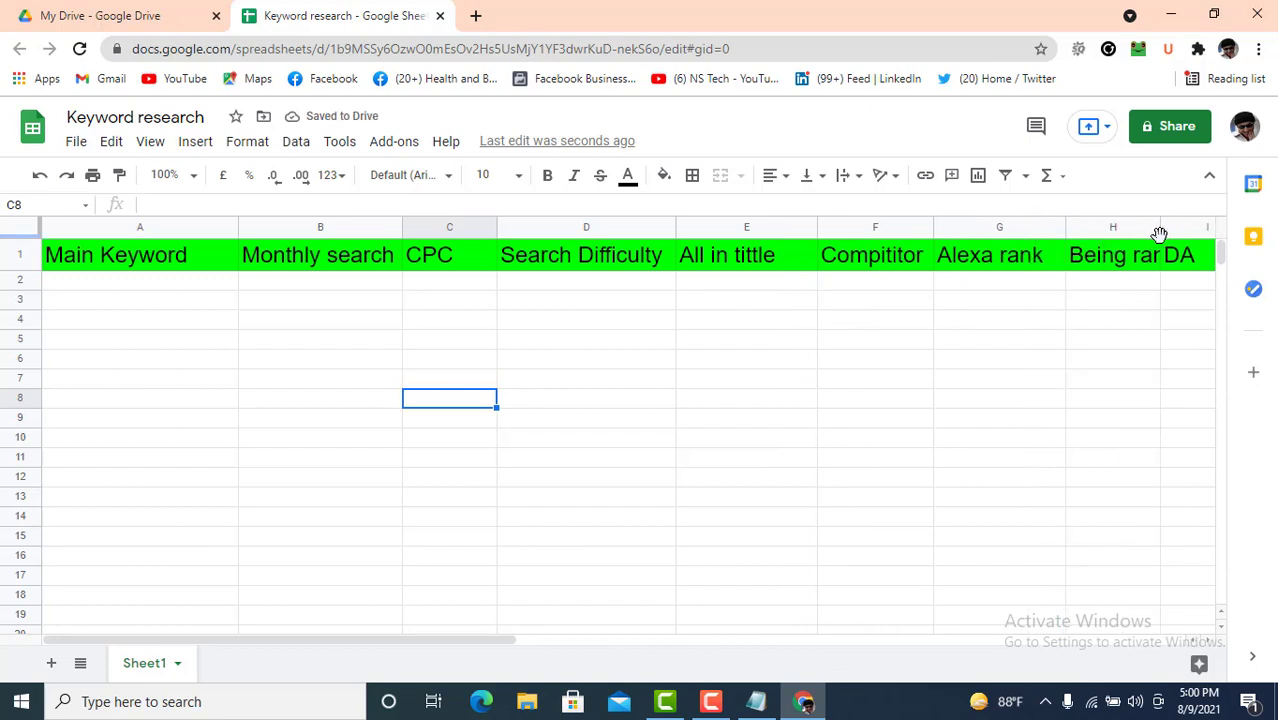
left_click_drag(1156, 231, 1190, 231)
left_click_drag(478, 636, 282, 606)
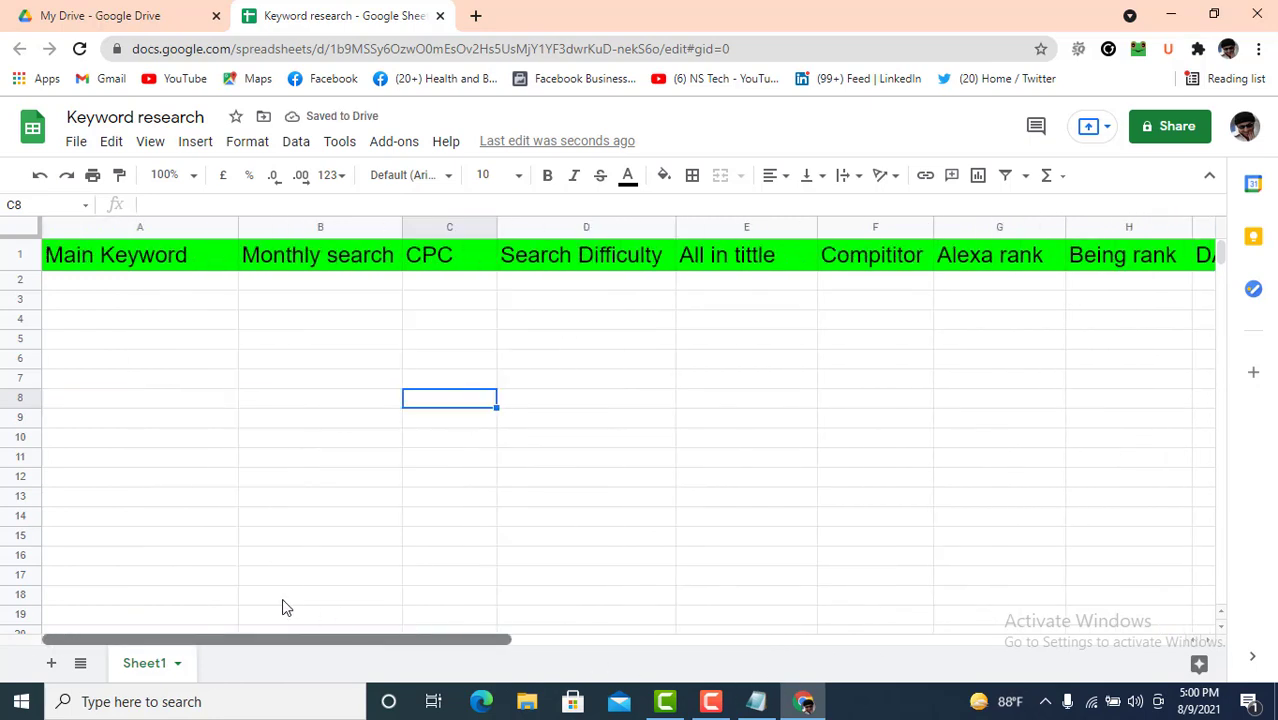
left_click(313, 362)
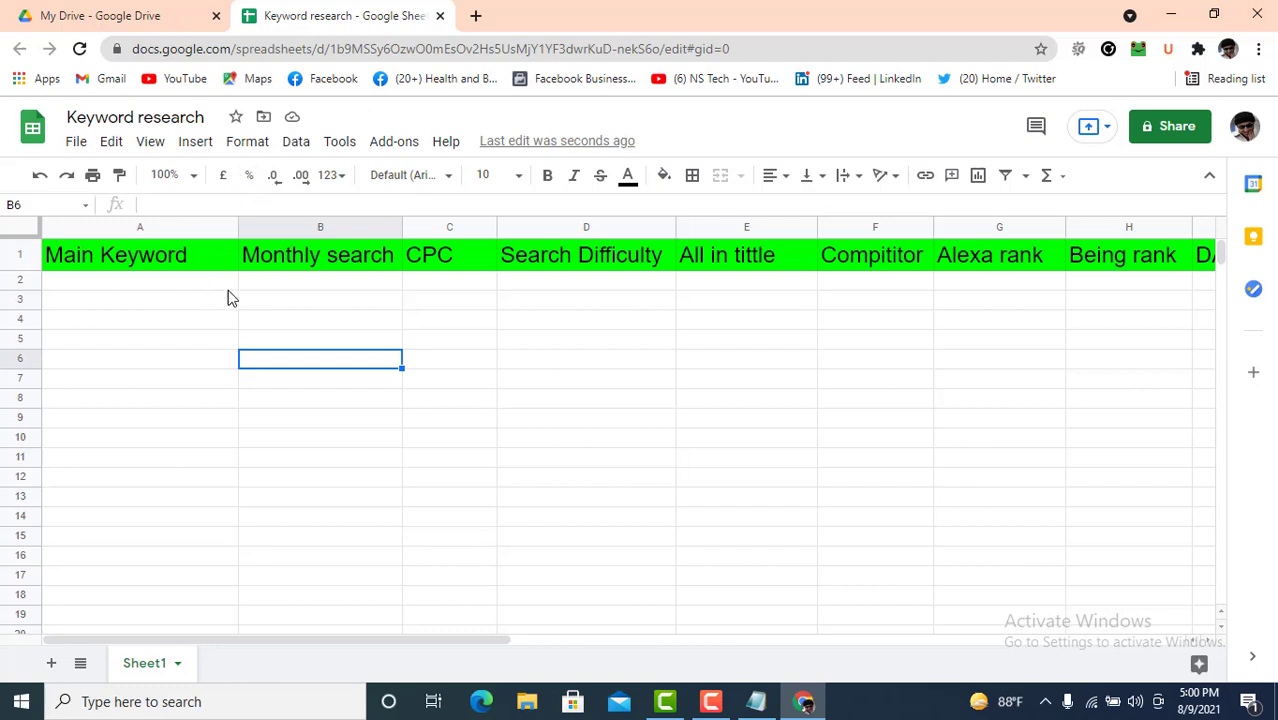
Step: Switch to the Notepad document and copy the keyword "Buy homes"
left_click(756, 701)
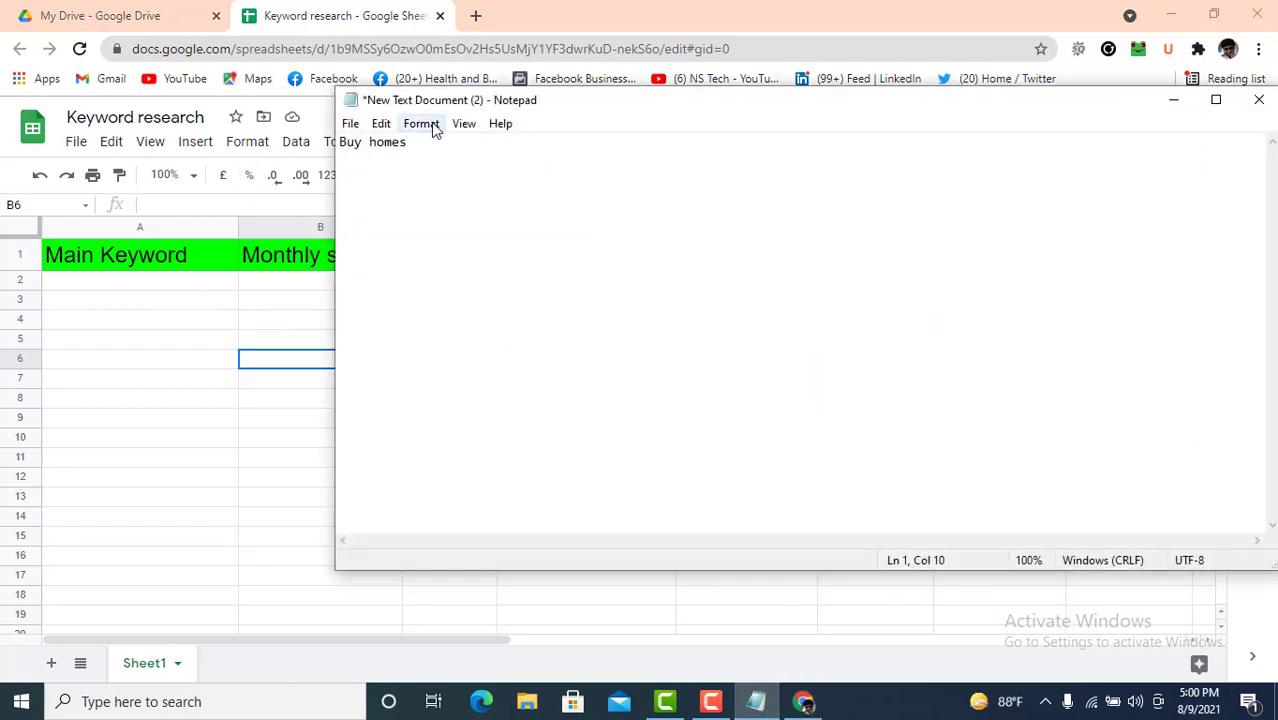
left_click_drag(425, 143, 330, 150)
key("ctrl+c")
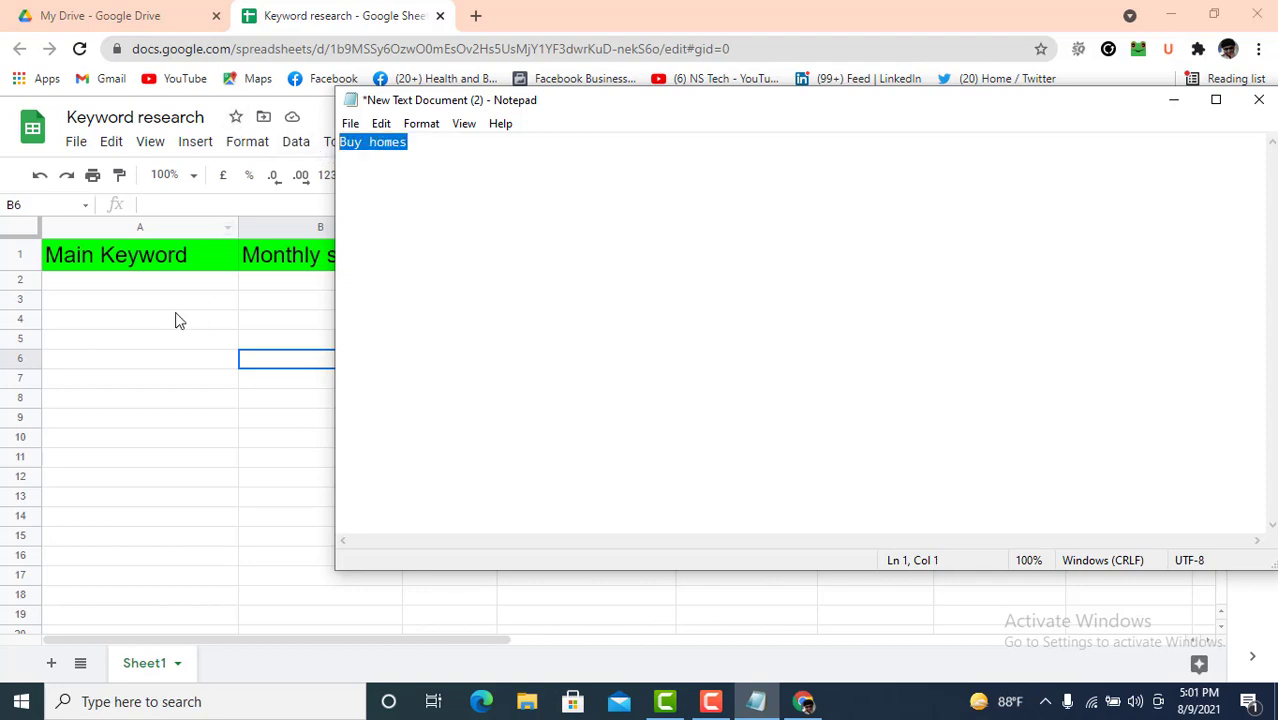
Step: Paste the keyword "Buy homes" into cell A2 of the sheet and search Google for it in a new tab
left_click(181, 284)
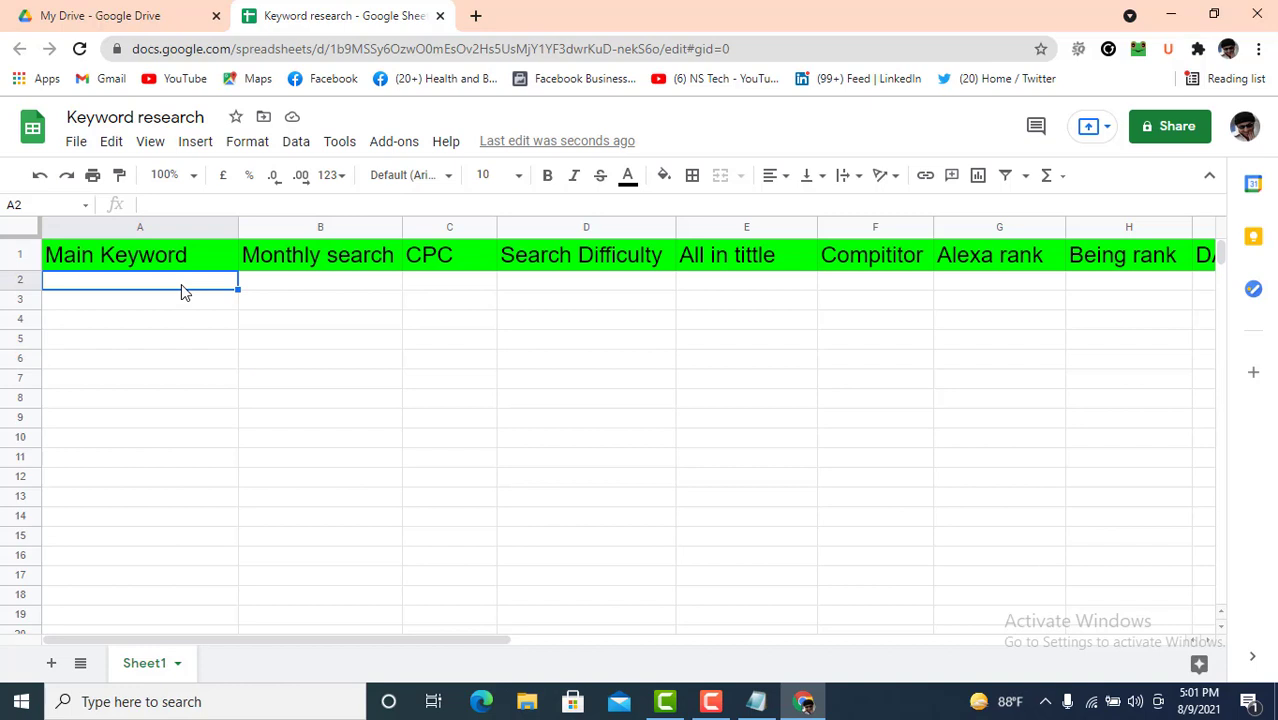
key("ctrl+v")
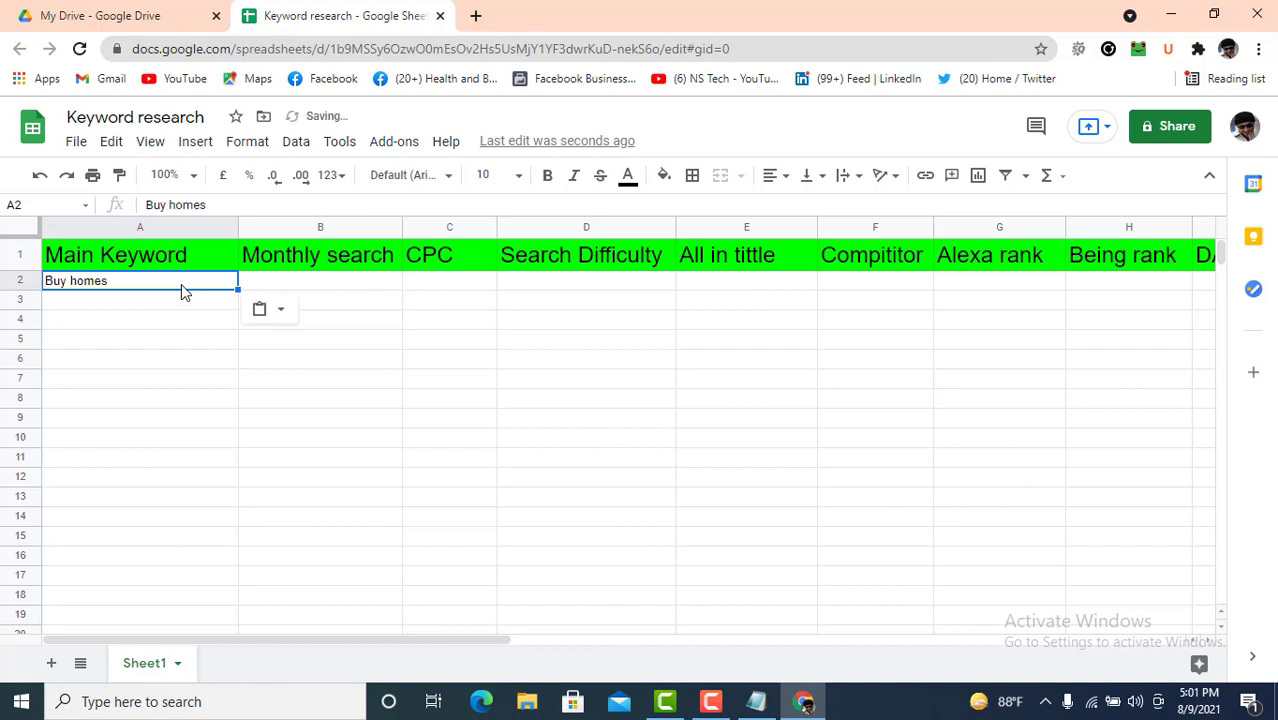
left_click(476, 16)
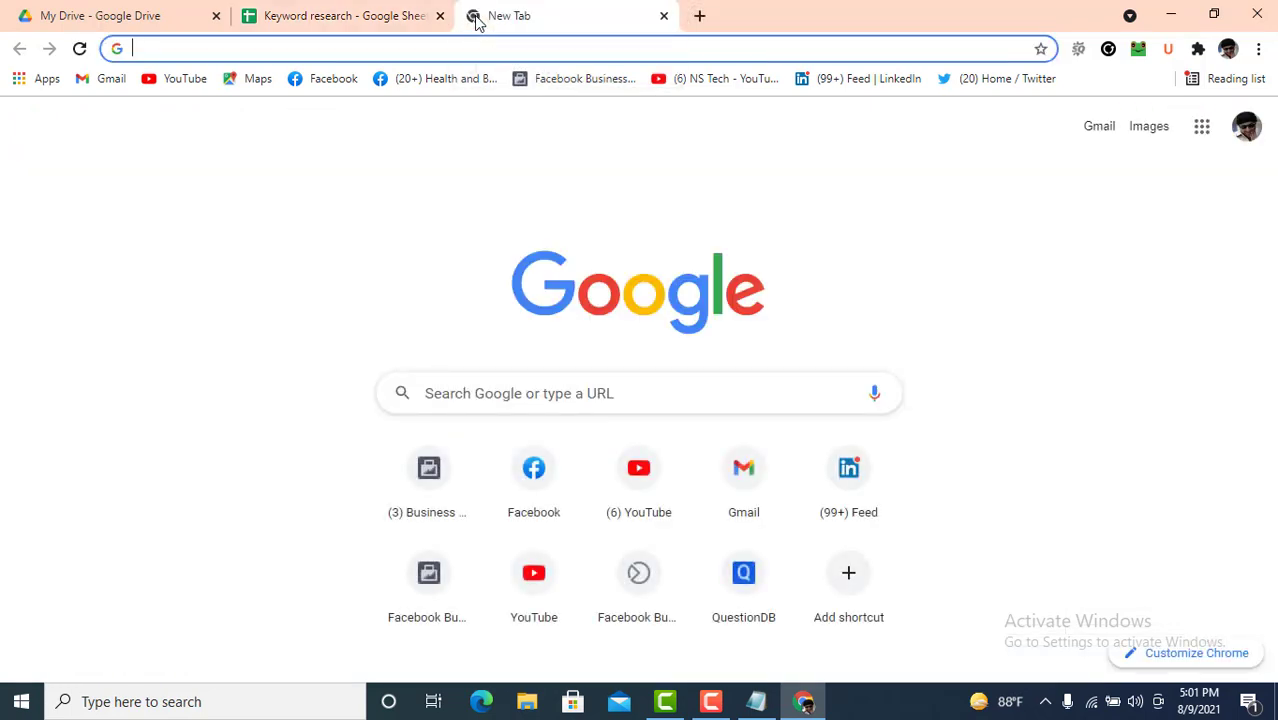
key("ctrl+v")
key("Return")
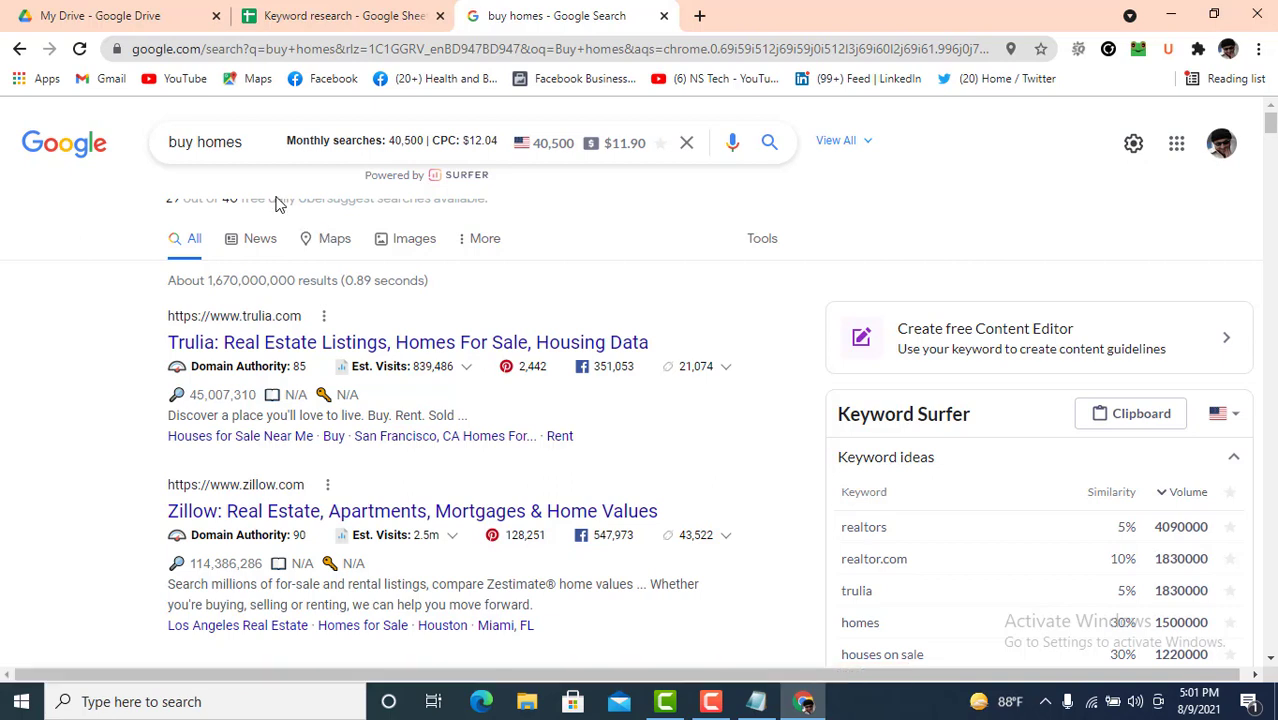
Step: Open Google's Search Settings and set the results per page to 30
left_click(1135, 146)
left_click(1044, 192)
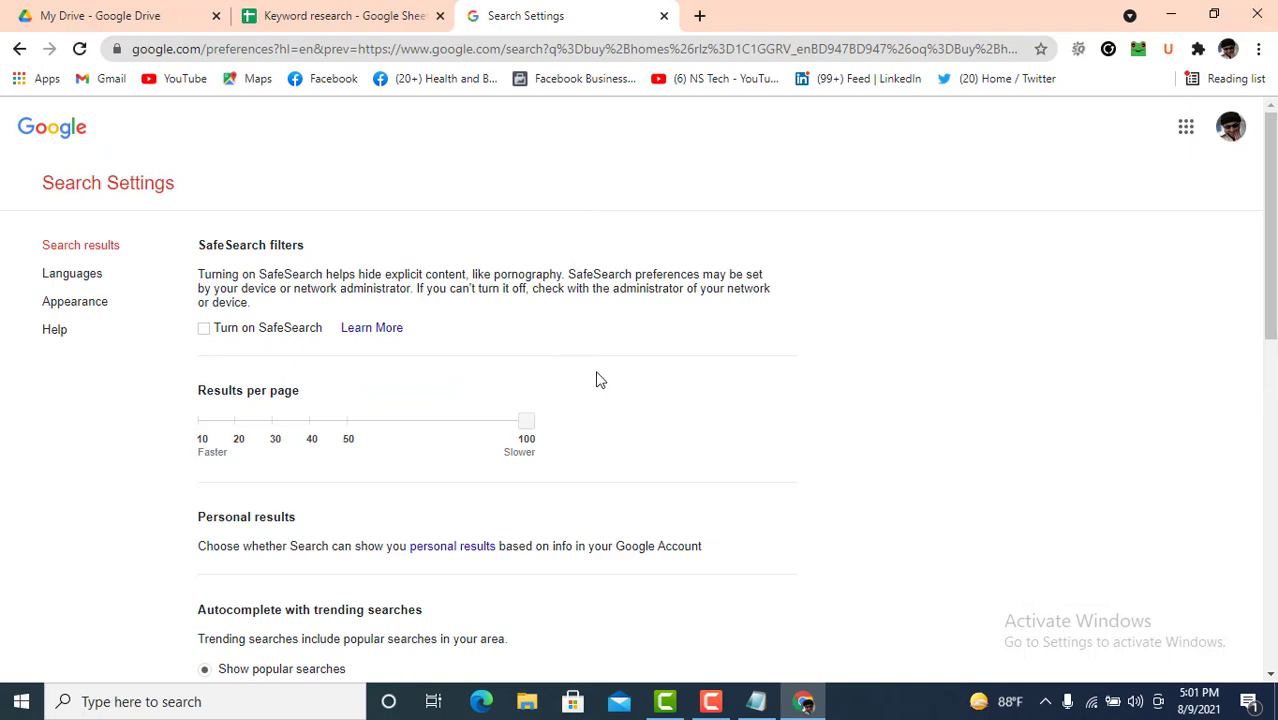
scroll(597, 376, "down", 2)
scroll(585, 365, "up", 1)
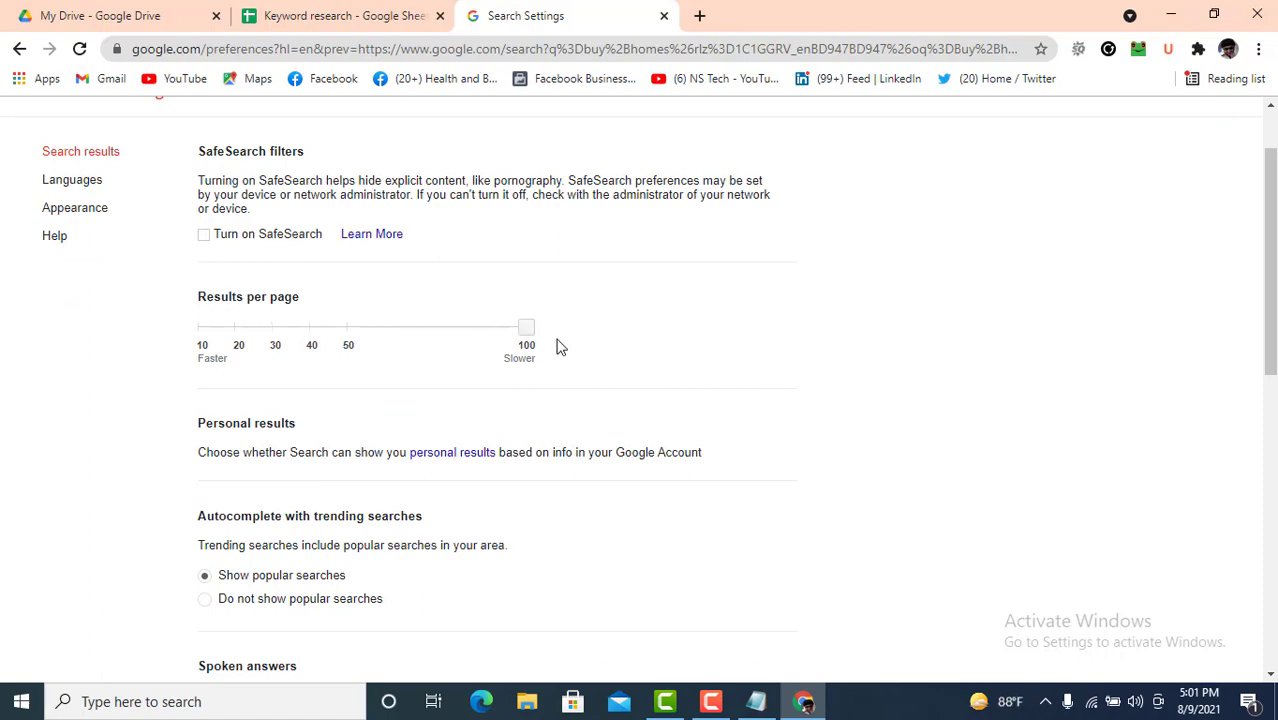
left_click(284, 344)
Step: Set the search region to United States from the full country list and save the search preferences
scroll(685, 380, "down", 8)
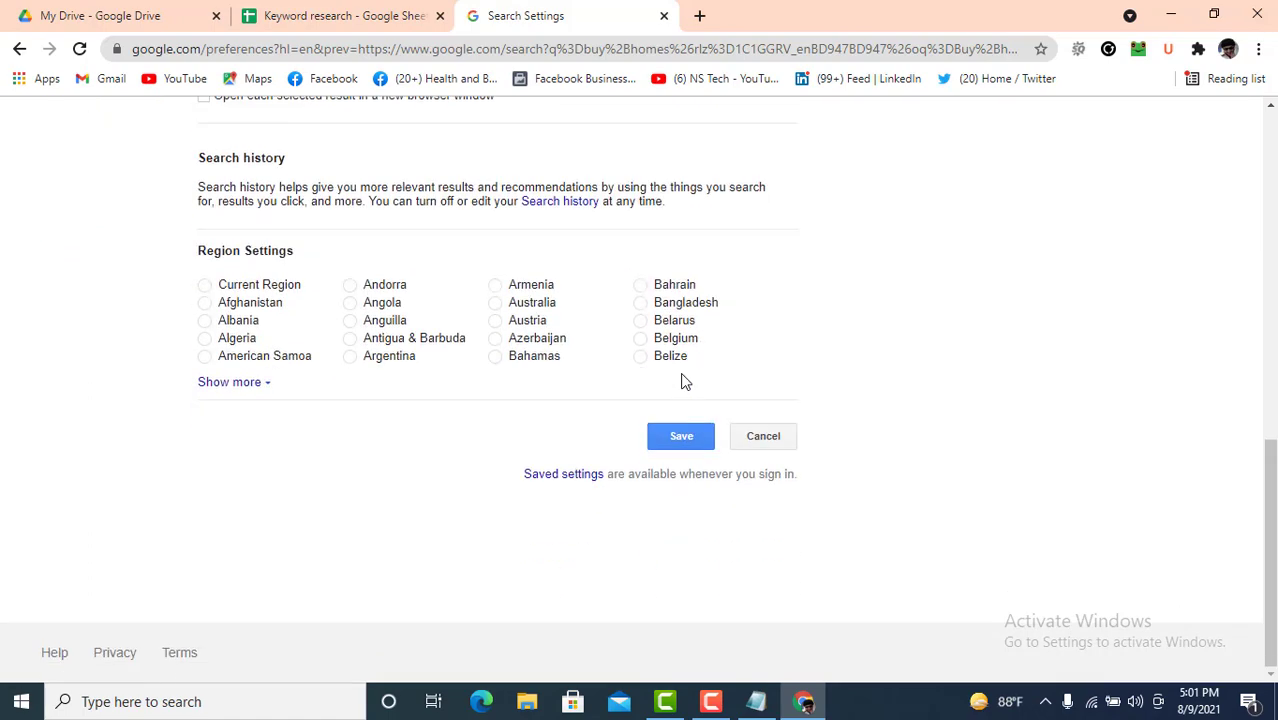
left_click(231, 383)
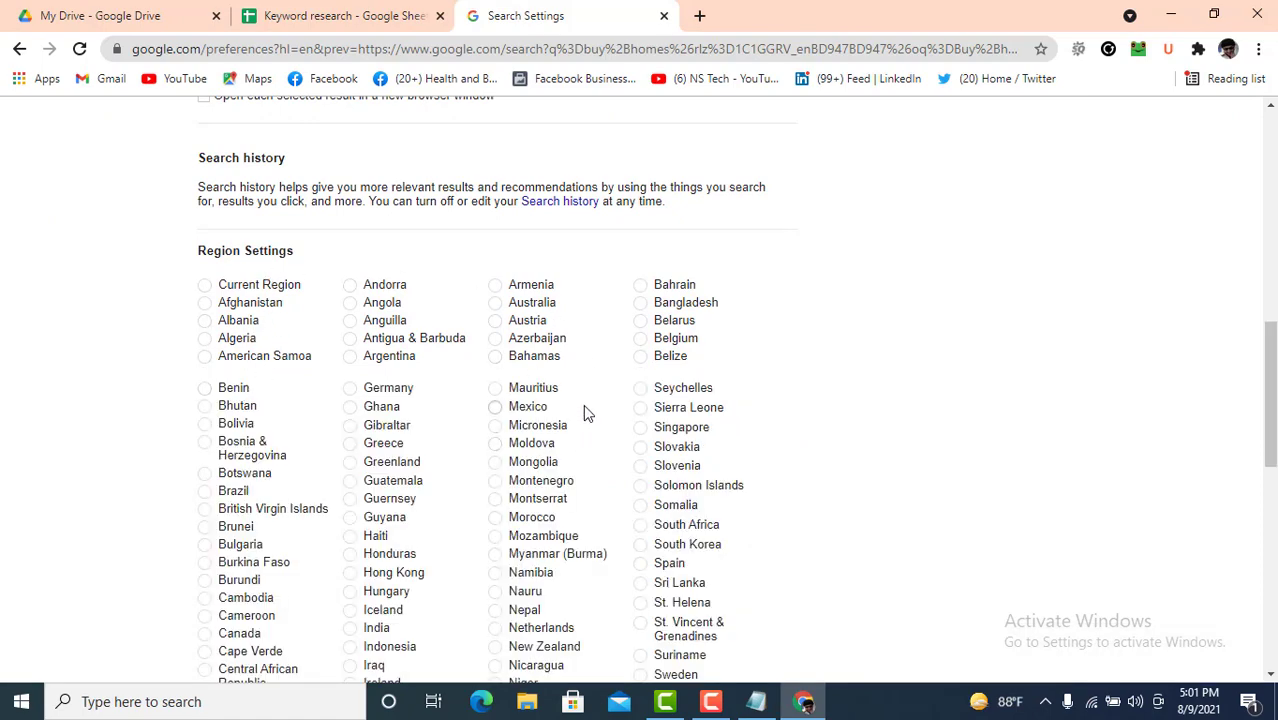
scroll(590, 410, "down", 2)
scroll(613, 420, "down", 1)
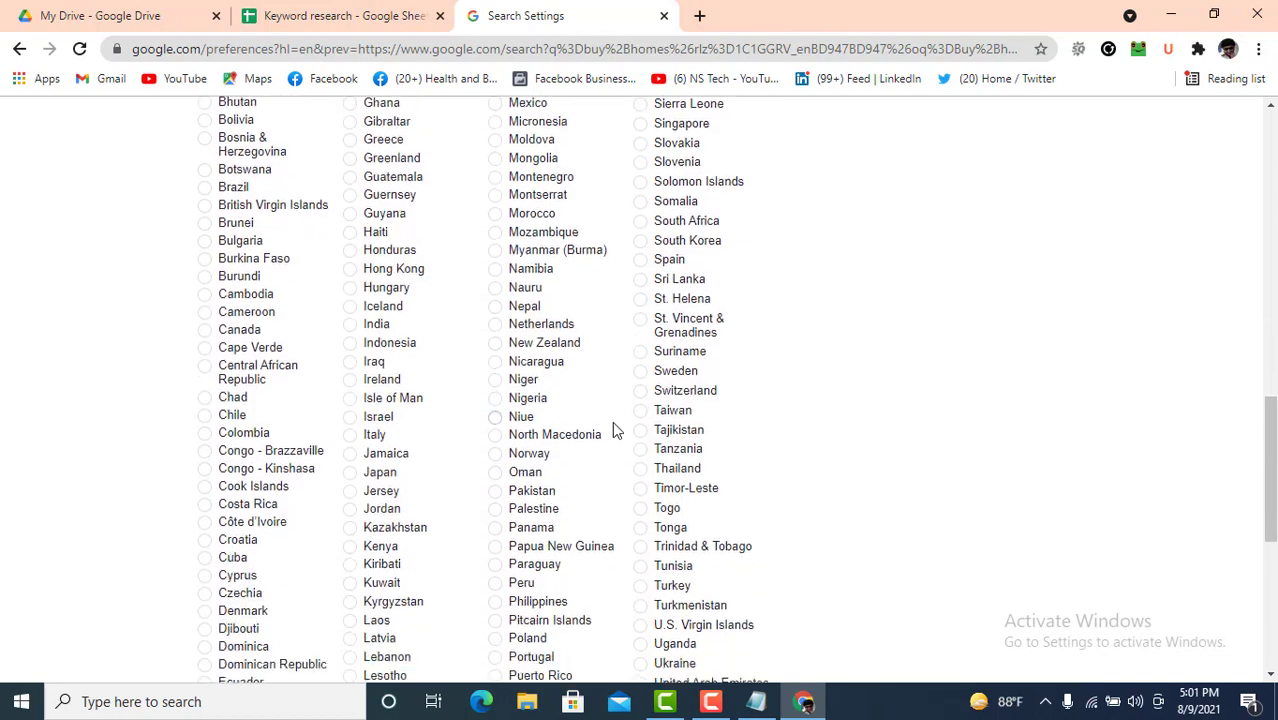
scroll(615, 432, "down", 3)
left_click(648, 464)
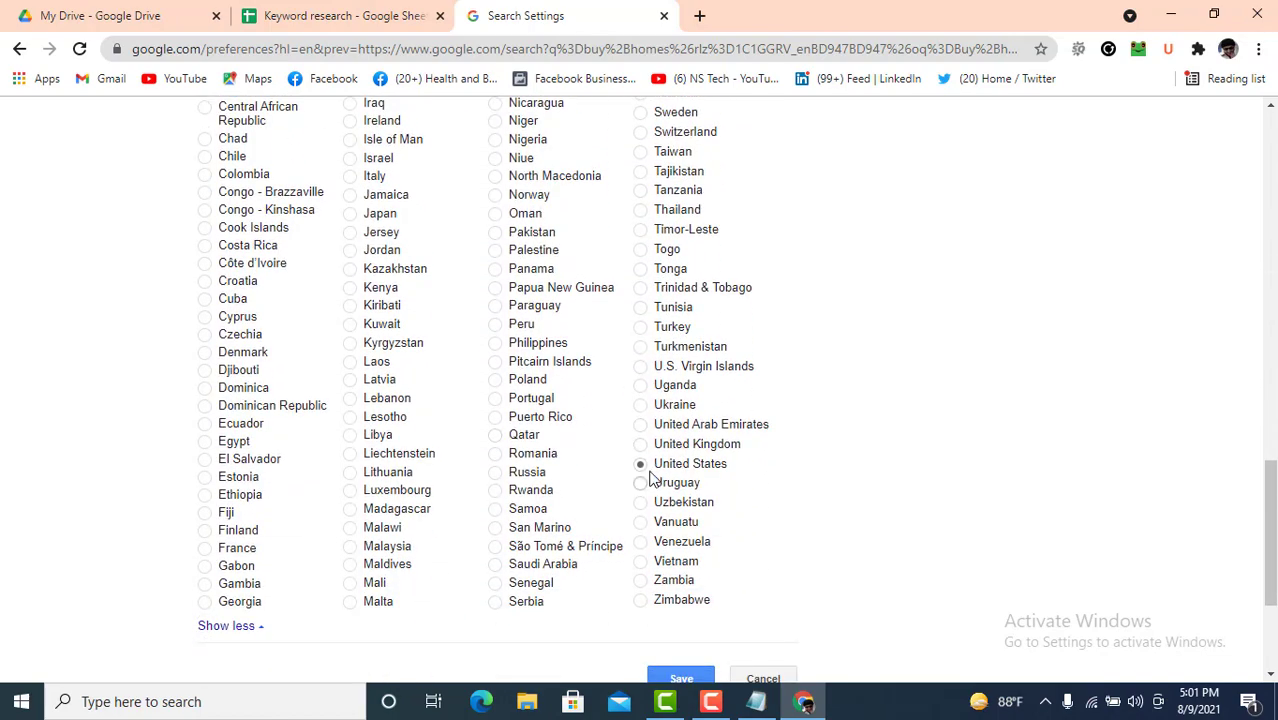
scroll(423, 337, "up", 2)
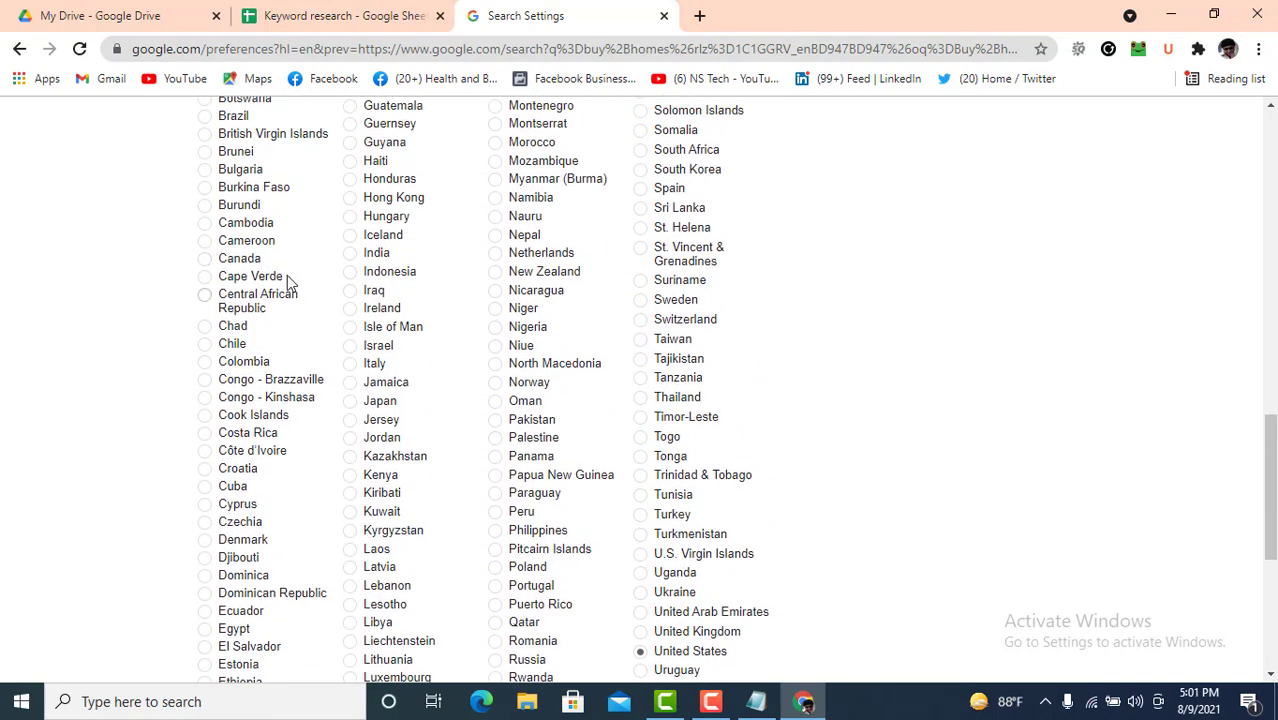
scroll(590, 393, "down", 3)
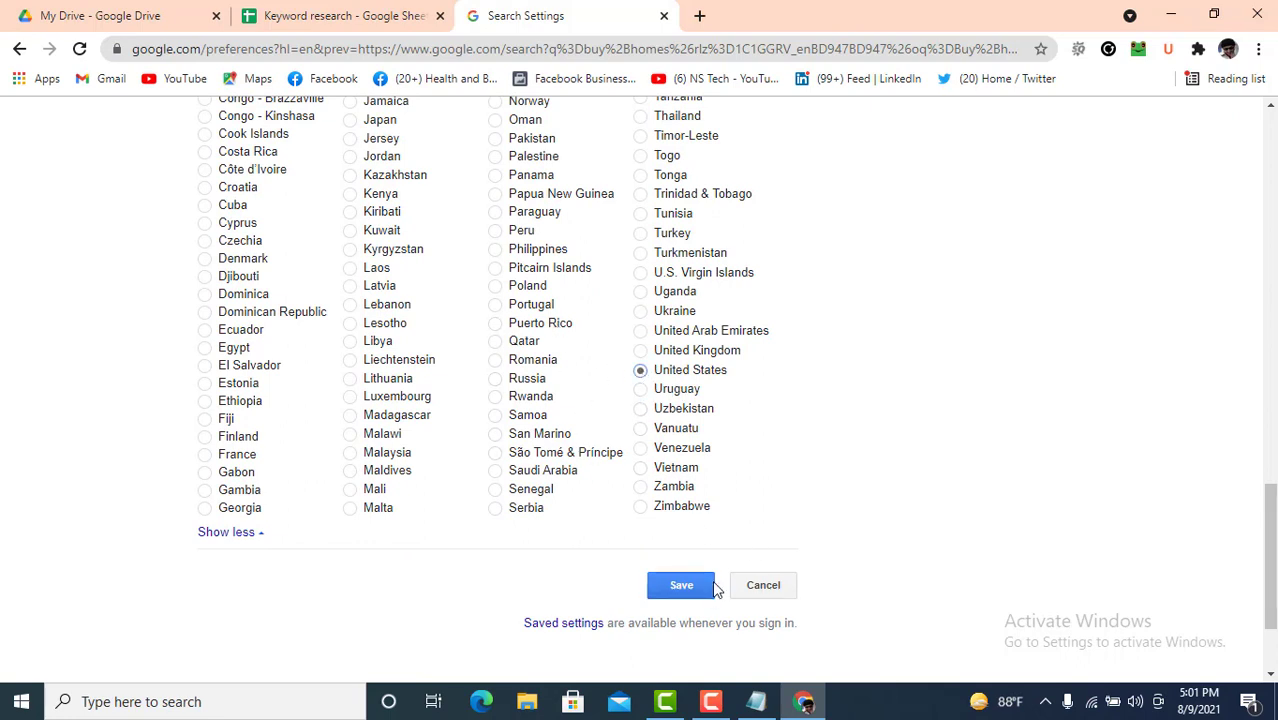
left_click(680, 586)
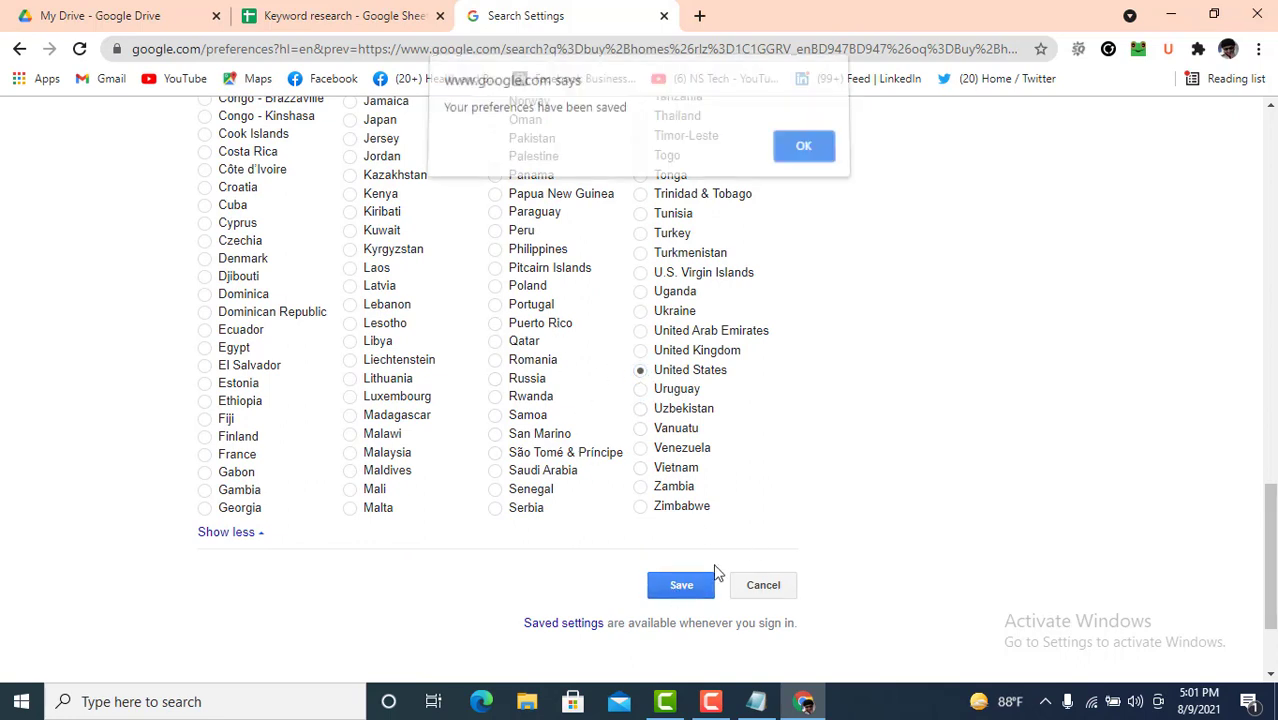
left_click(805, 152)
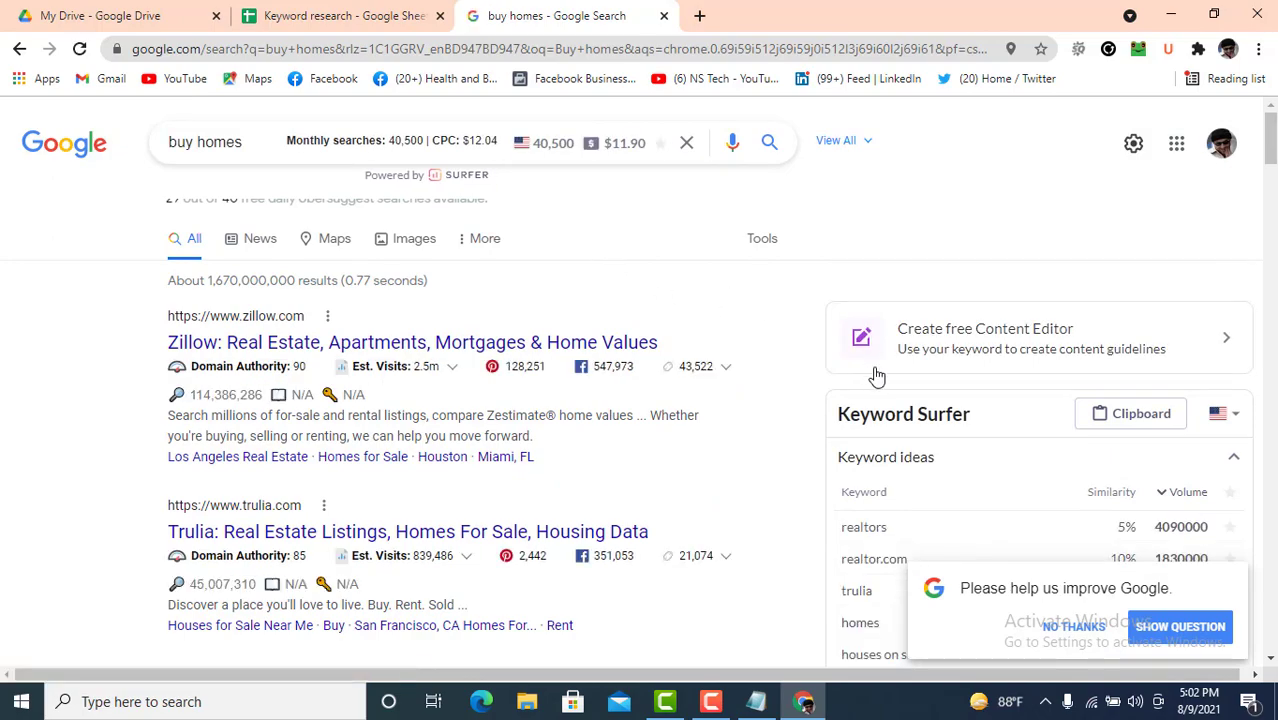
Step: Copy the Ubersuggest volume 40,500 for "buy homes" into cell B2 under Monthly search in the spreadsheet
scroll(1027, 451, "down", 10)
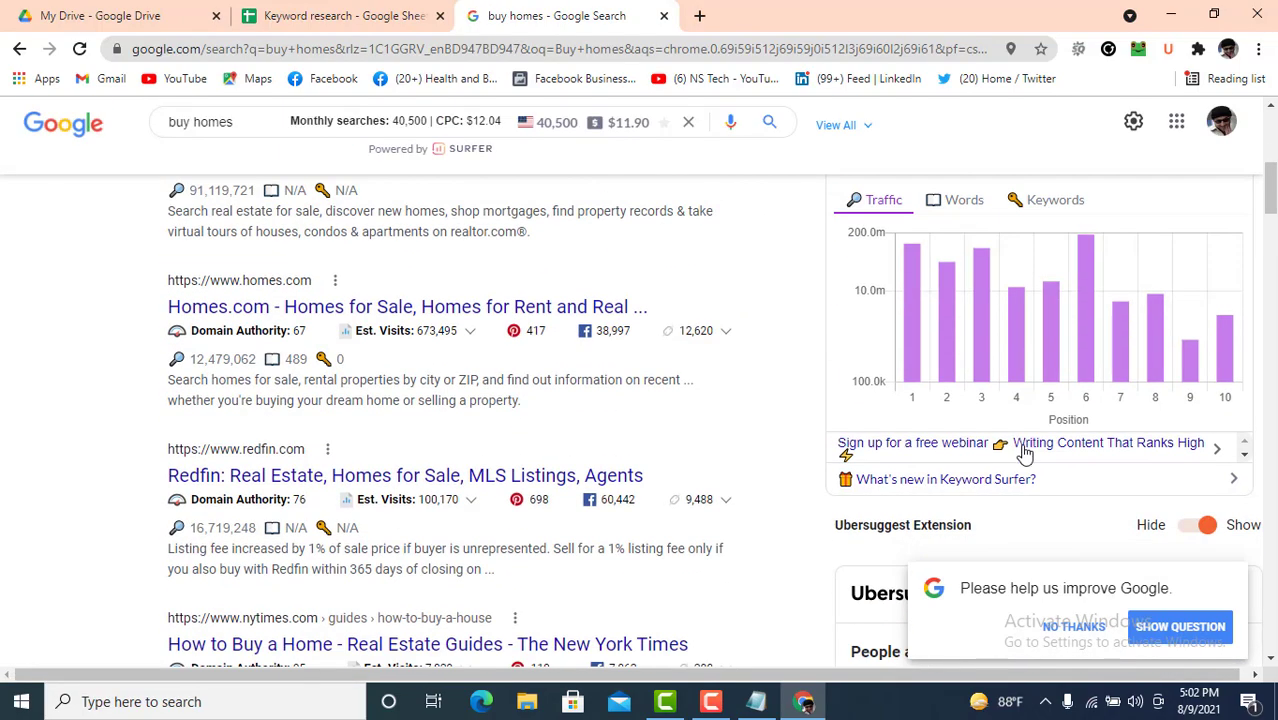
scroll(1030, 440, "down", 1)
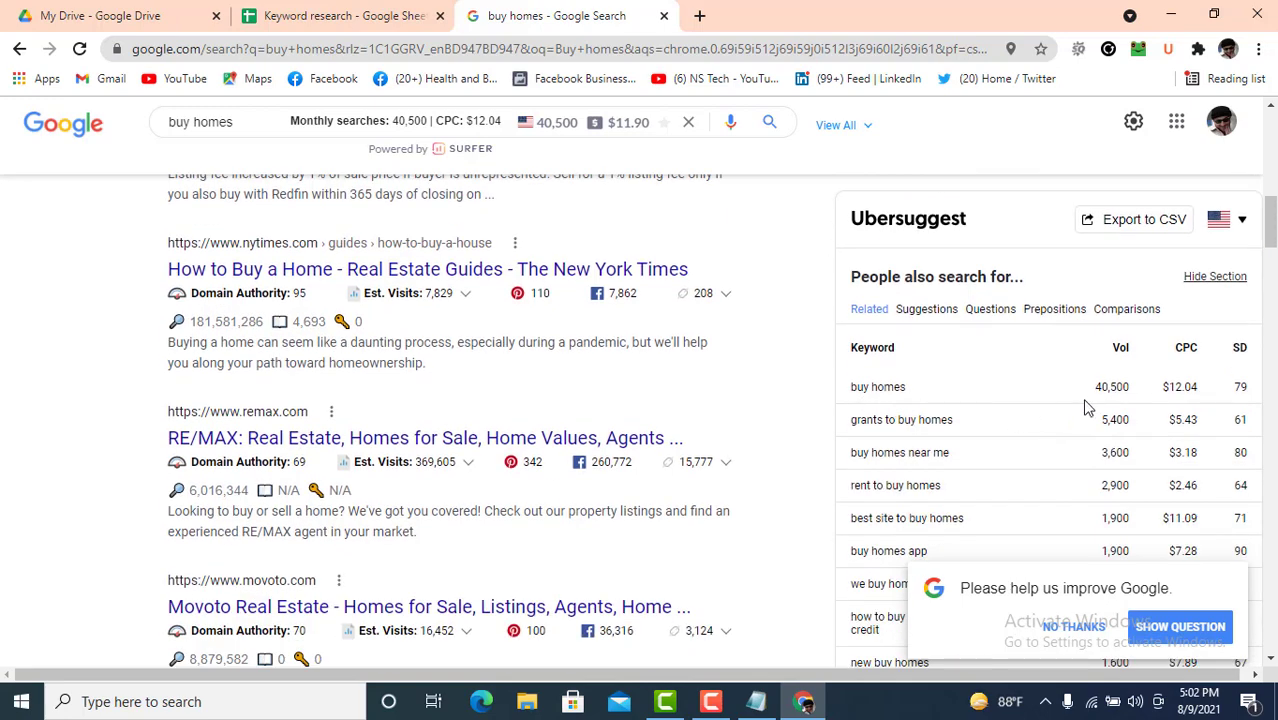
left_click_drag(1097, 390, 1128, 390)
right_click(1118, 390)
left_click(1075, 401)
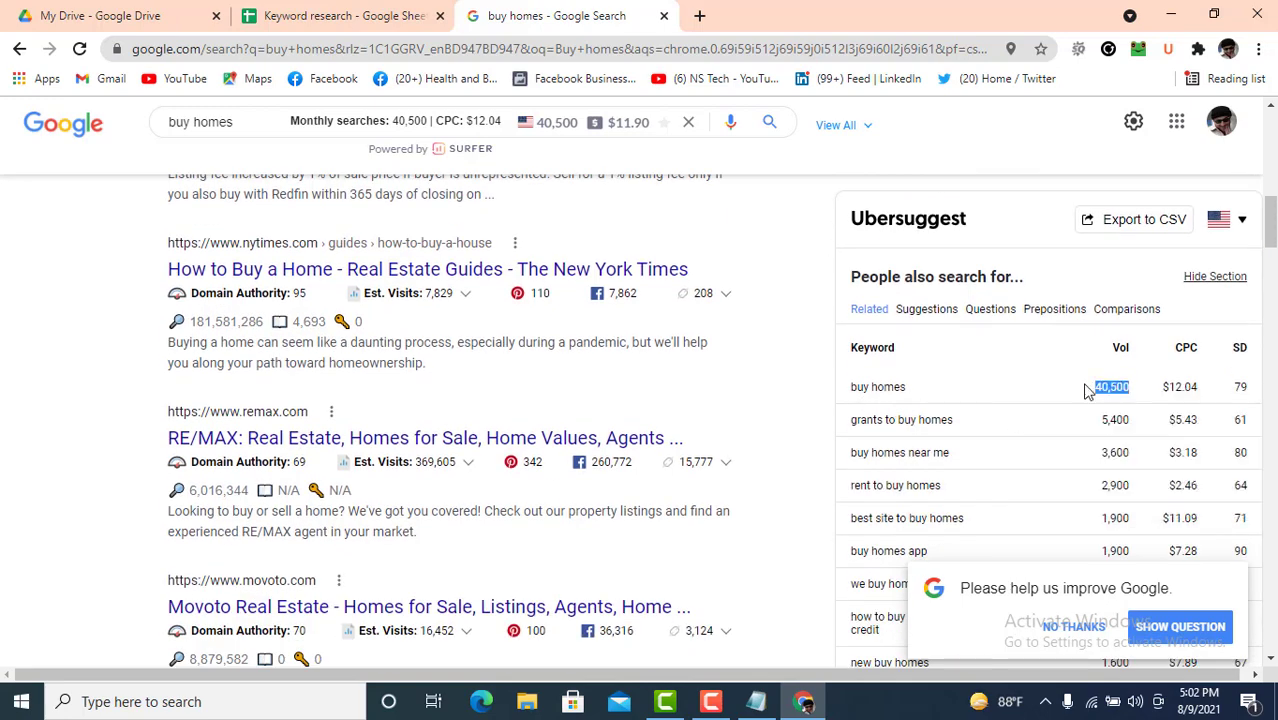
left_click(285, 15)
left_click(357, 287)
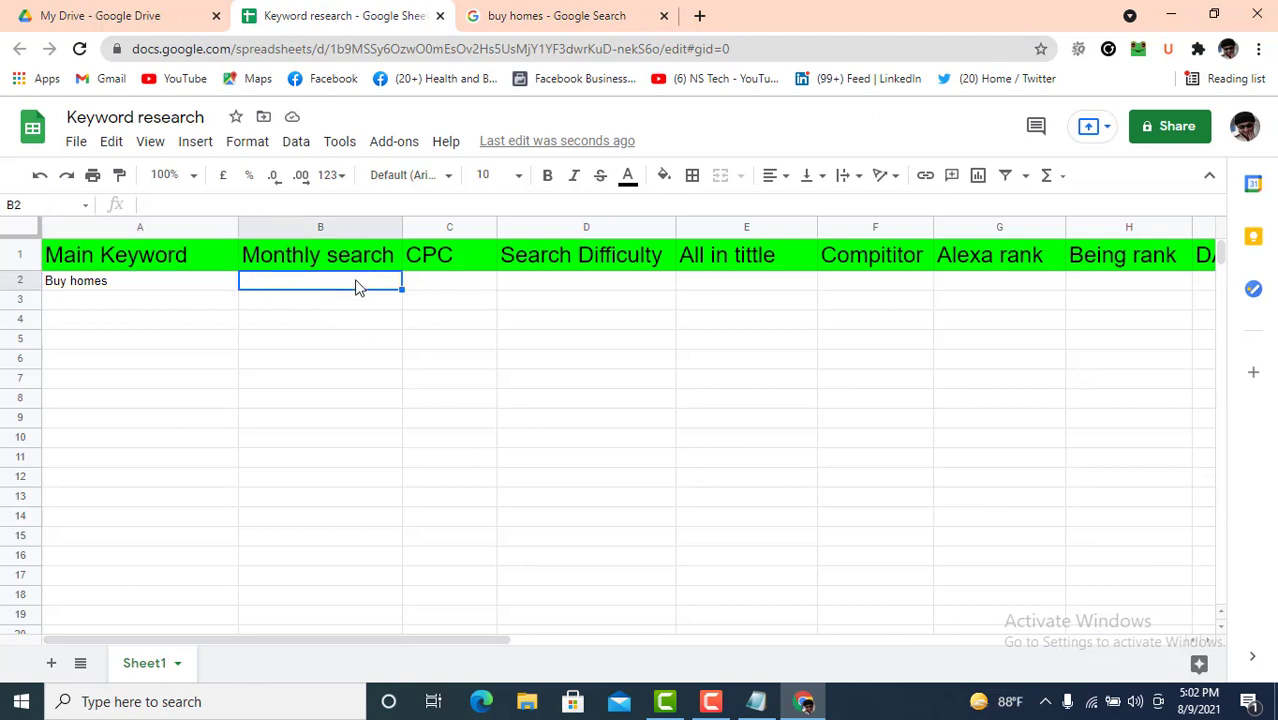
key("ctrl+v")
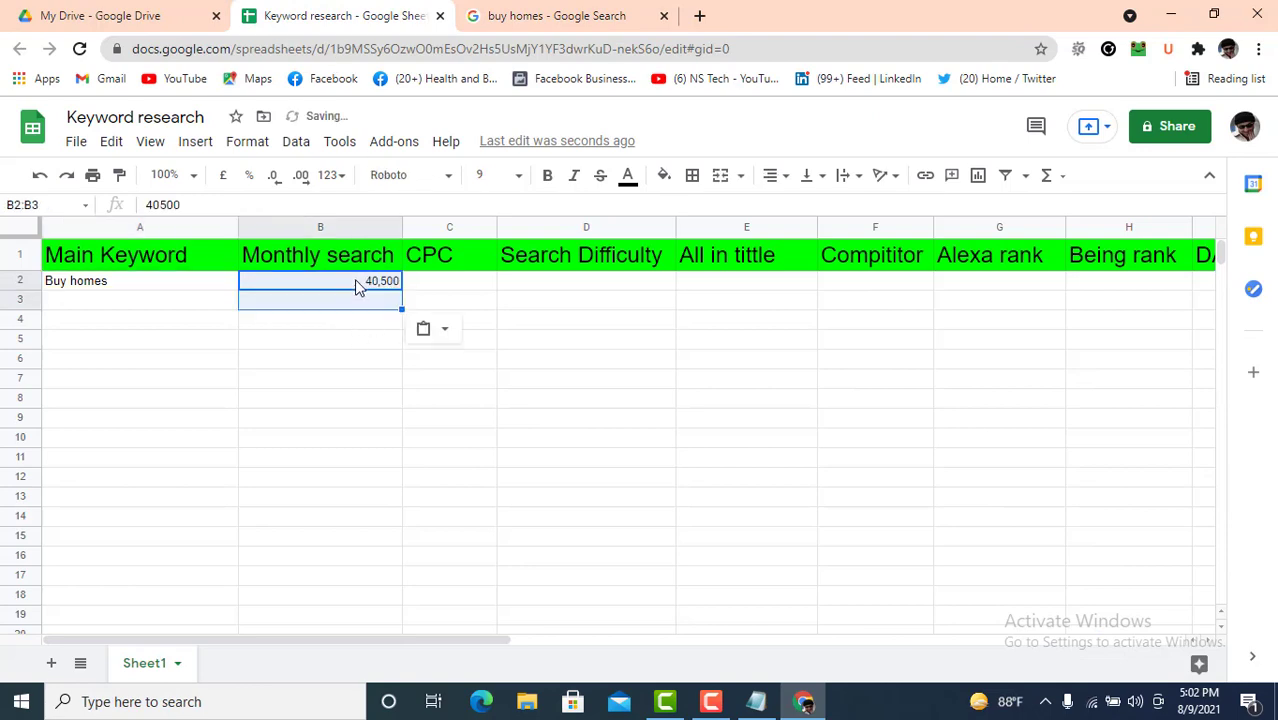
Step: Copy the Ubersuggest CPC value $12.04 for "buy homes" and paste it into cell D2 of the spreadsheet
left_click(440, 288)
left_click(552, 15)
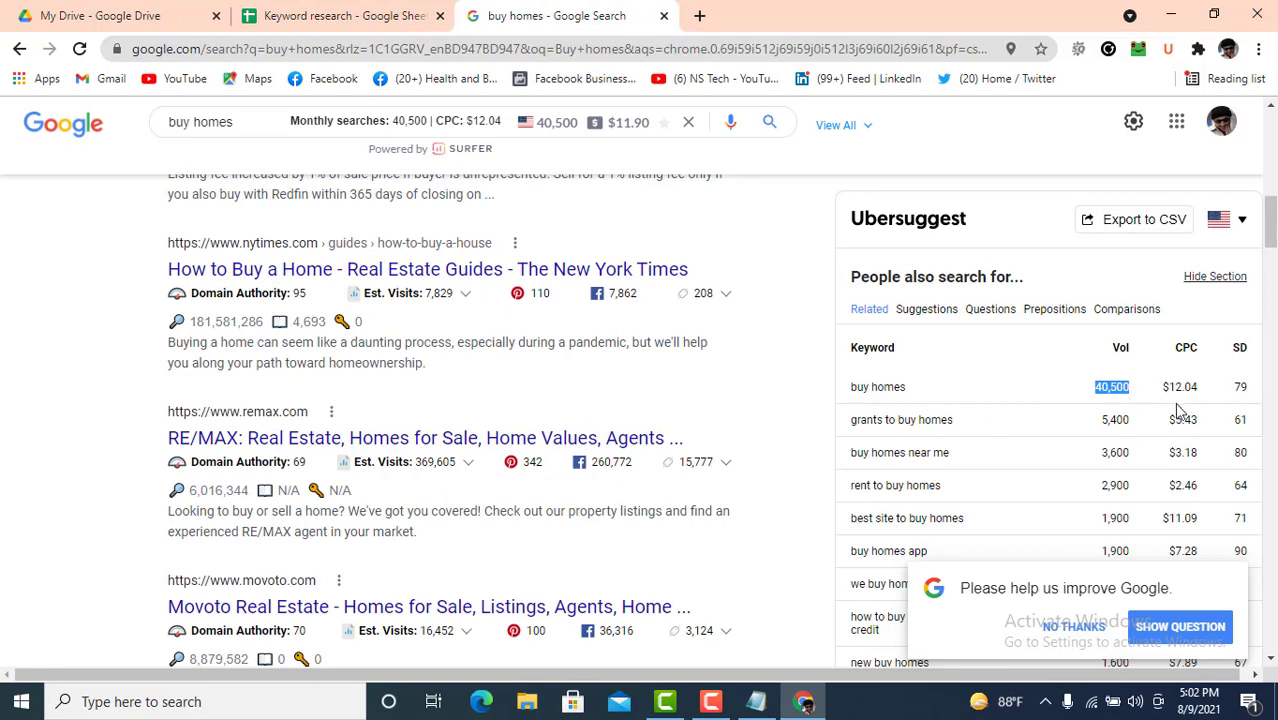
left_click_drag(1198, 392, 1169, 390)
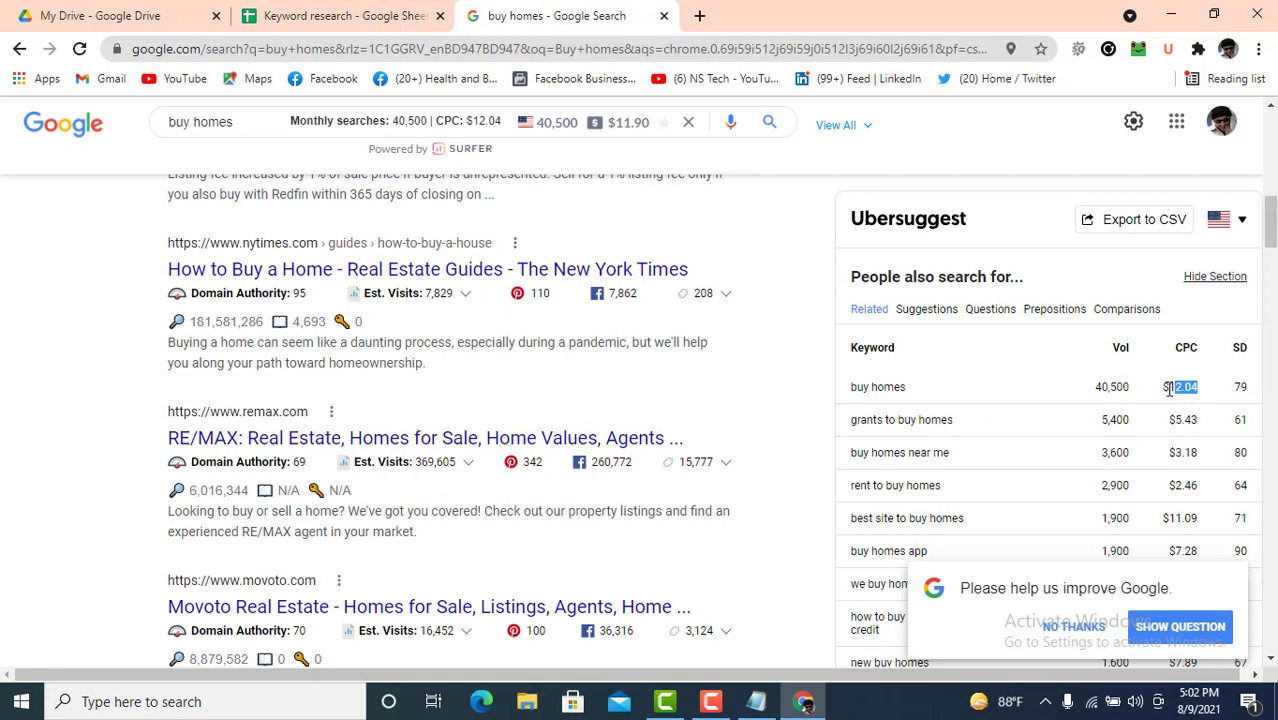
right_click(1167, 390)
left_click(1172, 402)
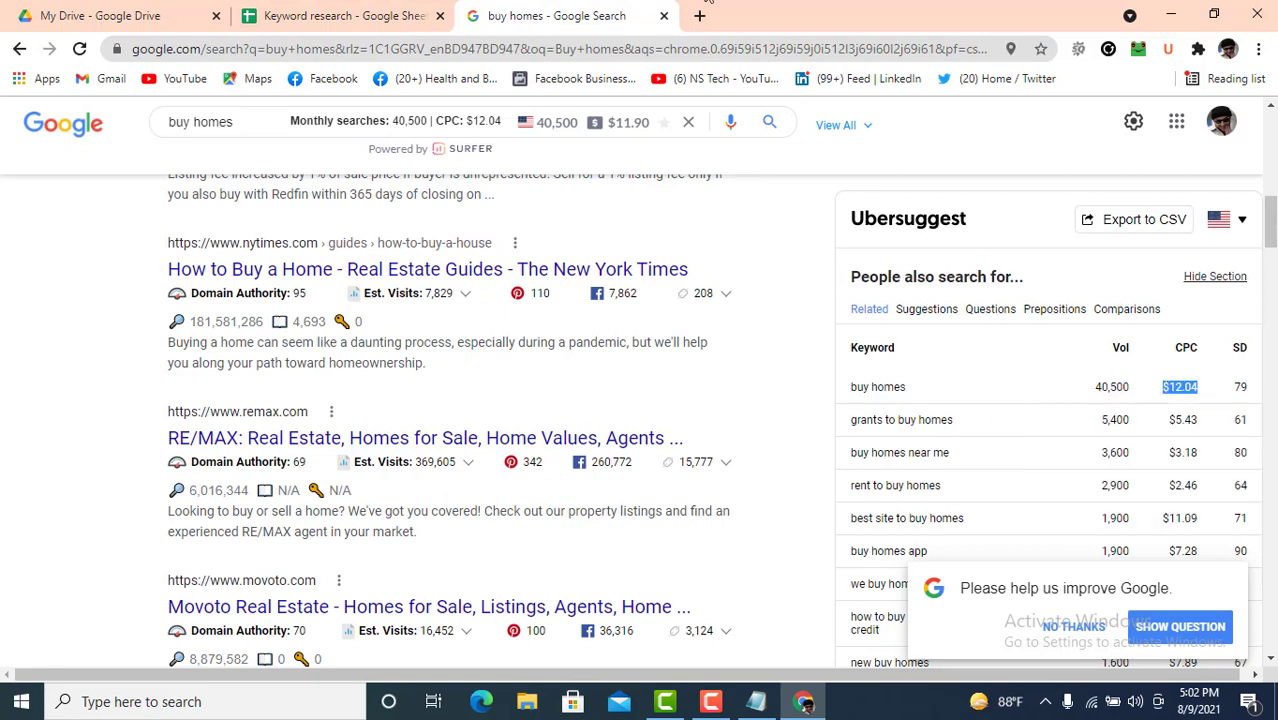
left_click(330, 15)
left_click(589, 285)
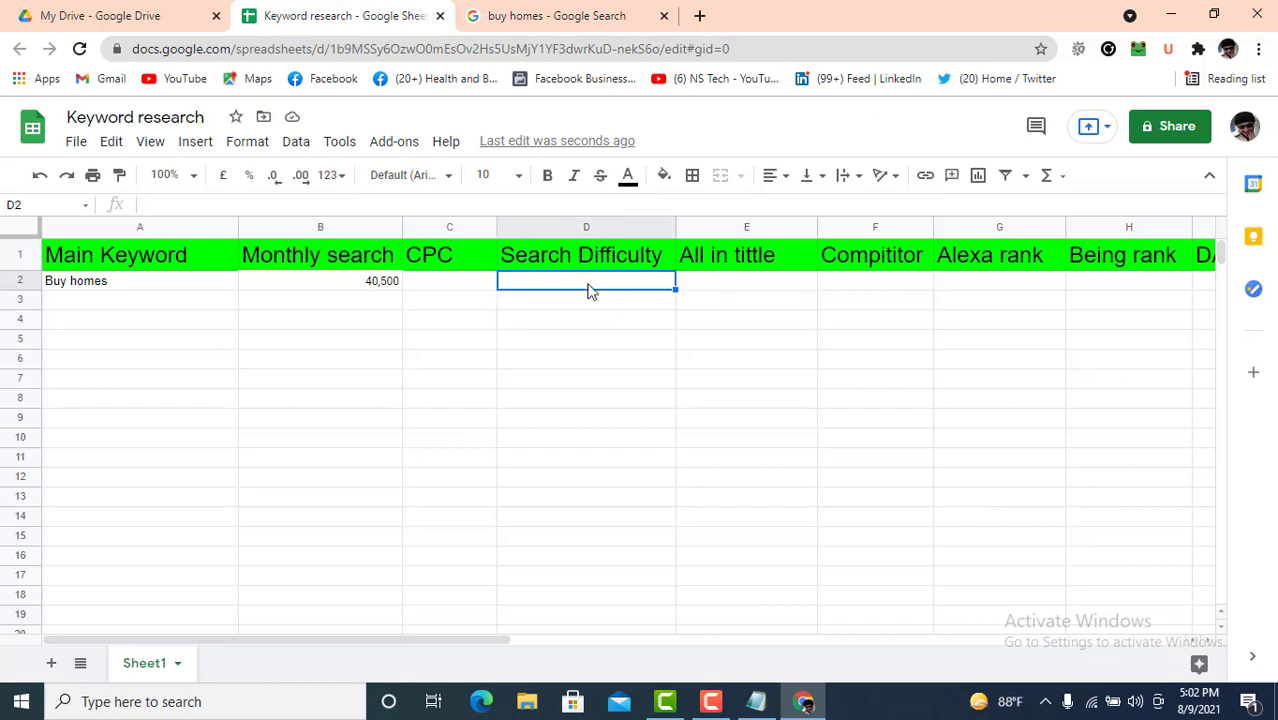
key("ctrl+v")
Step: Move the $12.04 value from cell D2 to cell C2 under CPC
left_click(468, 287)
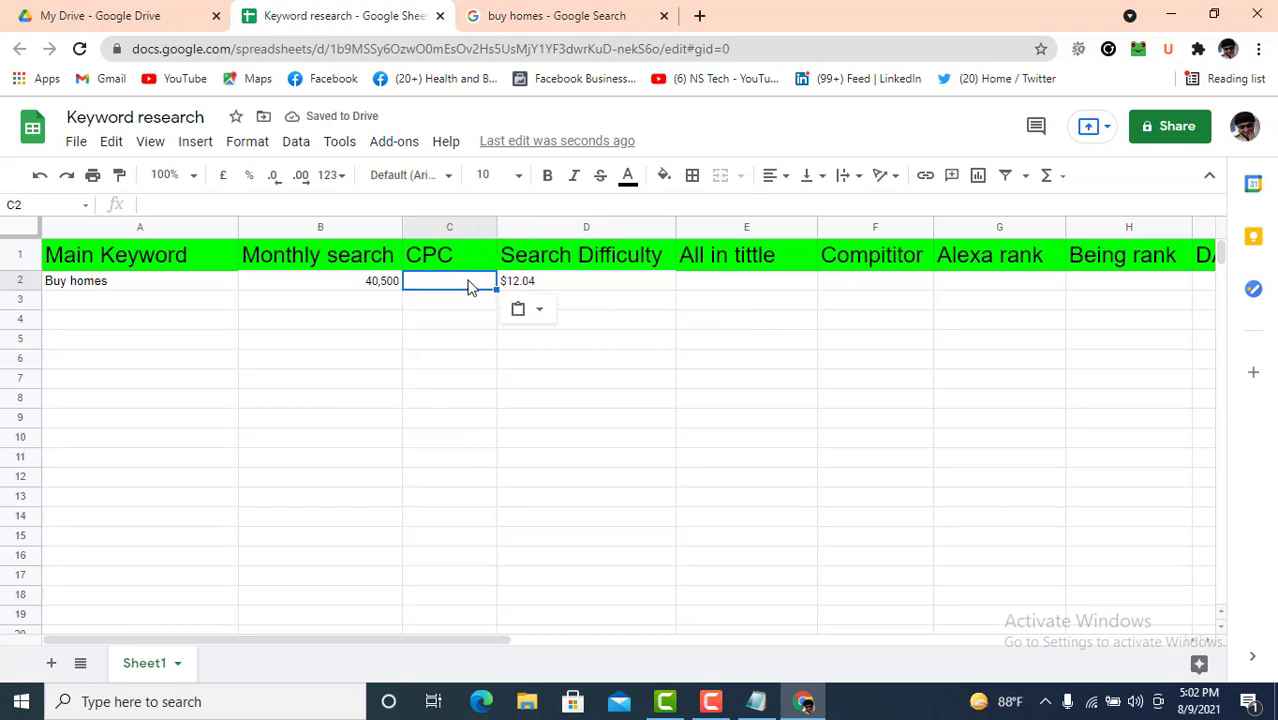
left_click(527, 285)
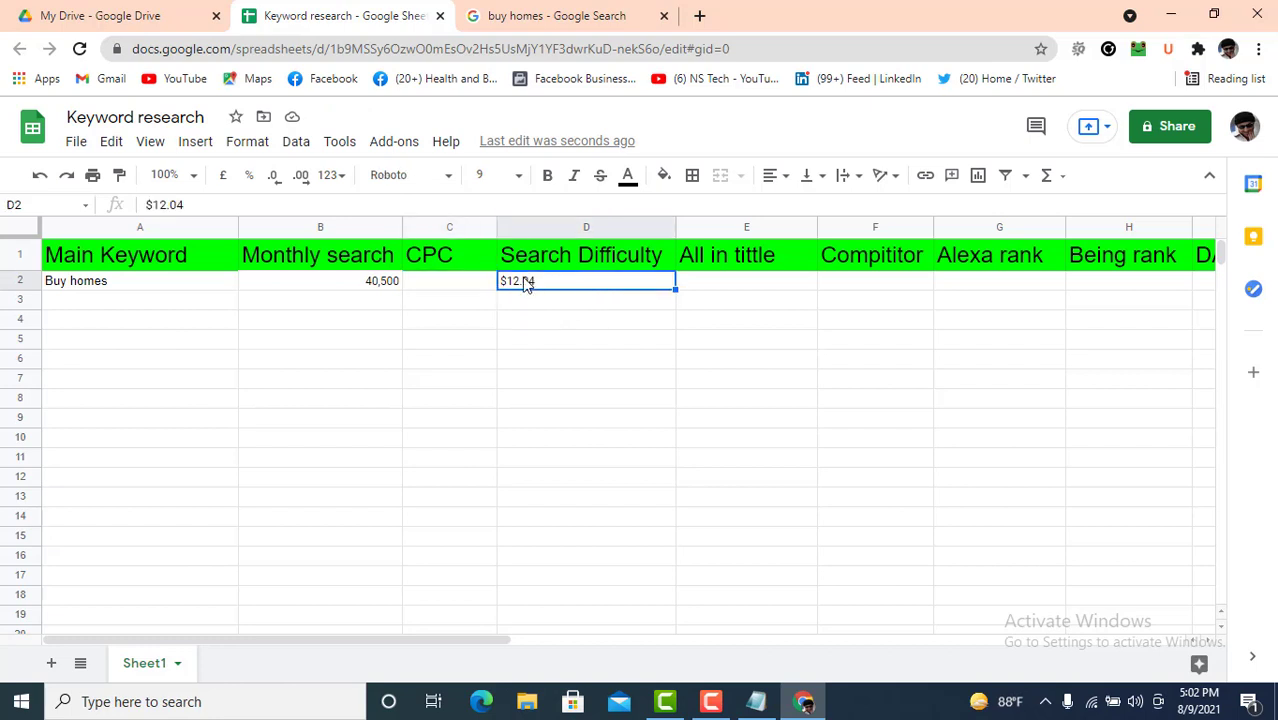
left_click(452, 288)
key("ctrl+v")
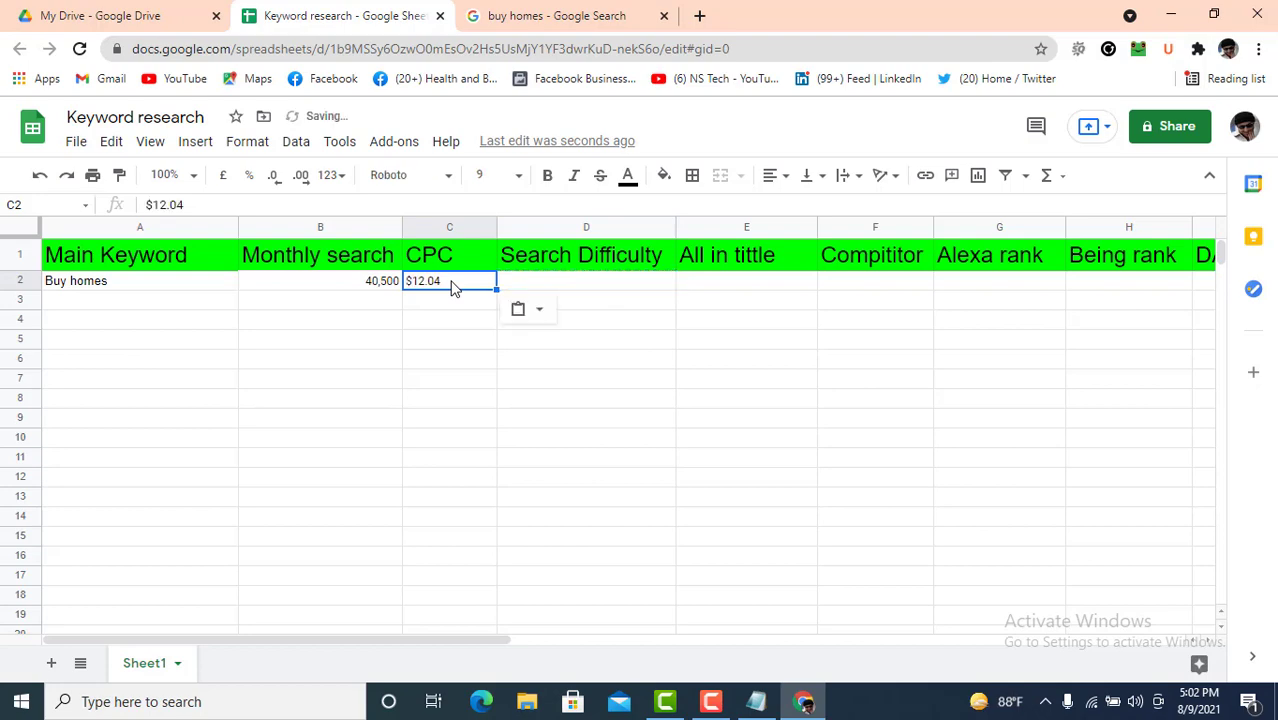
Step: Copy the Ubersuggest SD value 79 for "buy homes" into cell D2 under Search Difficulty in the spreadsheet
left_click(488, 16)
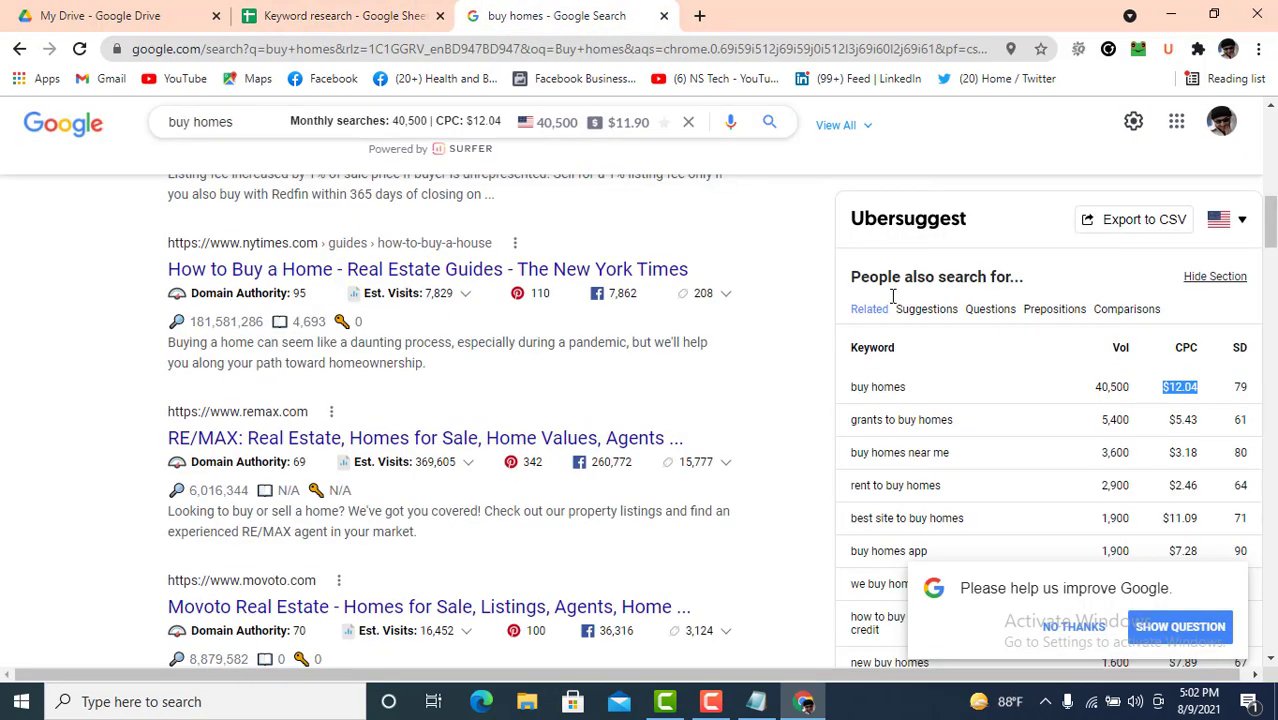
double_click(1240, 387)
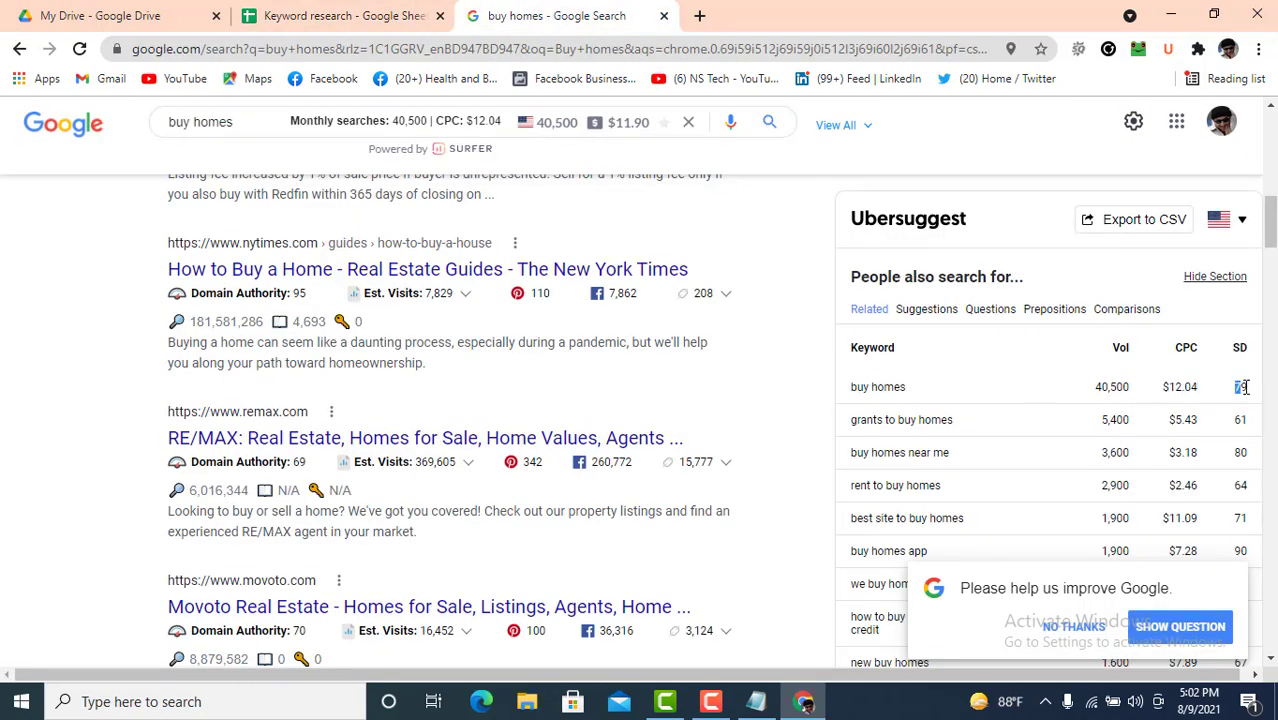
scroll(1247, 391, "right", 1)
right_click(1235, 387)
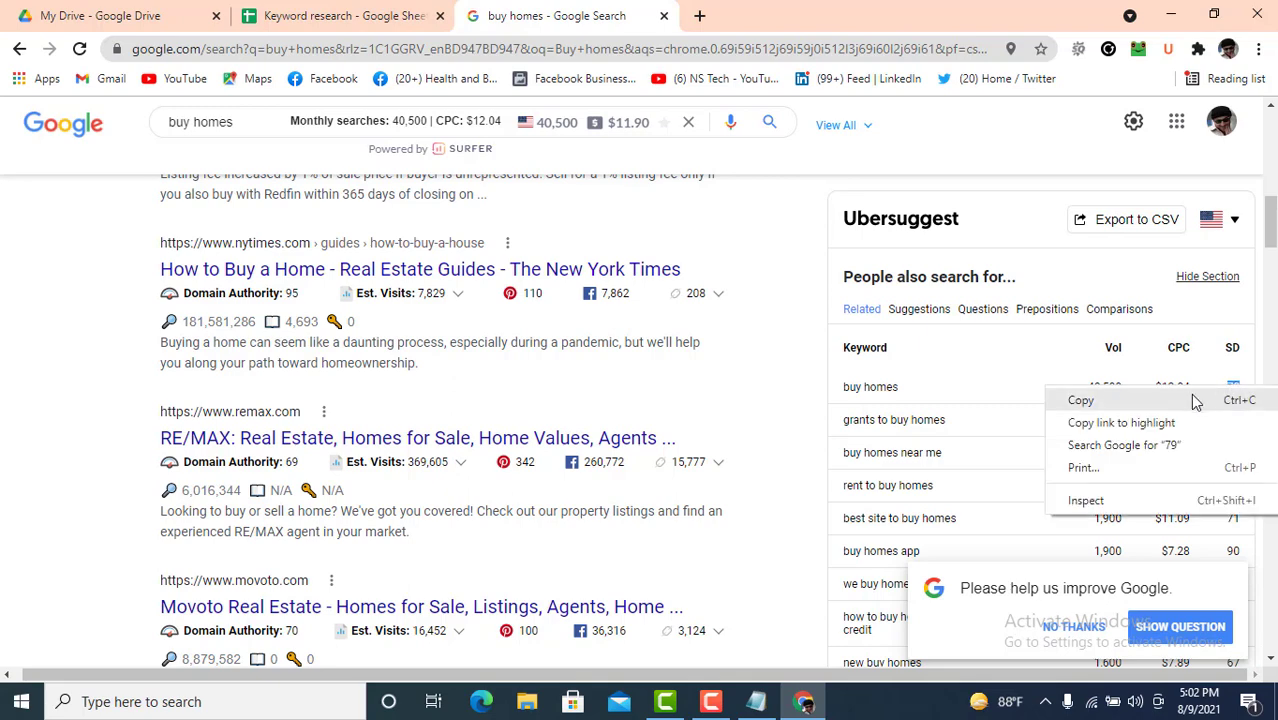
left_click(1195, 399)
left_click(340, 16)
left_click(594, 281)
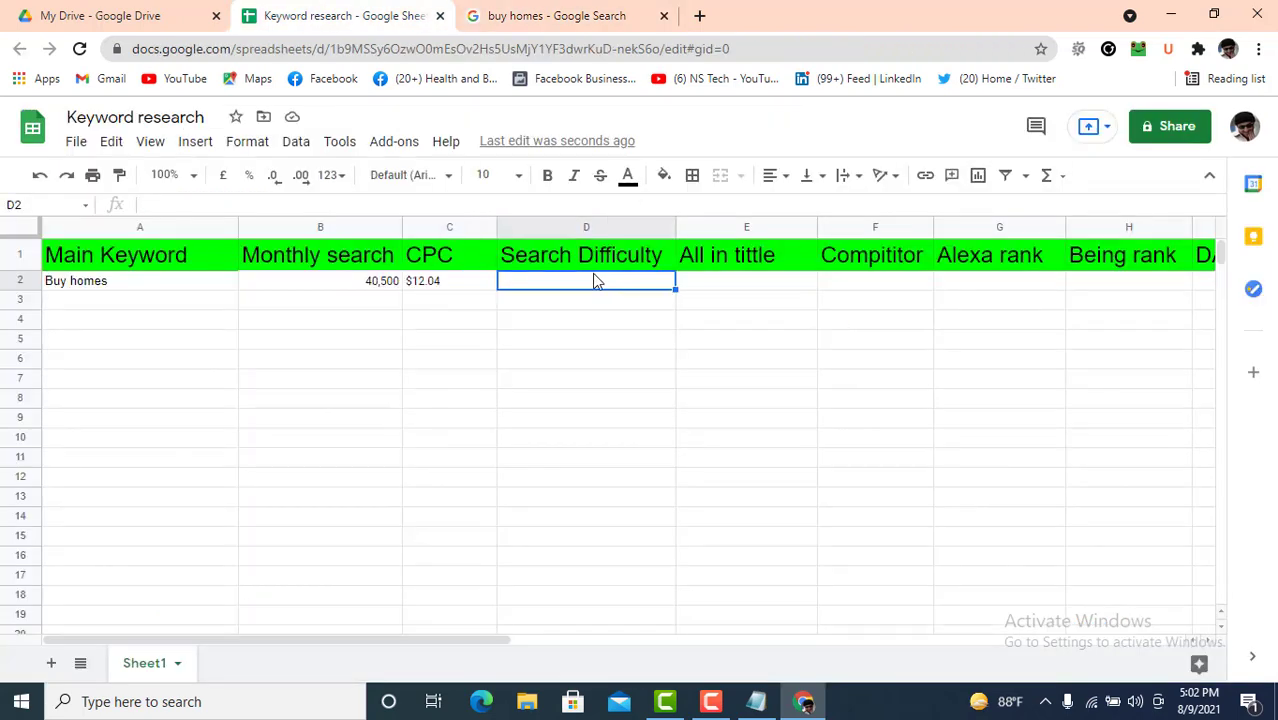
key("ctrl+v")
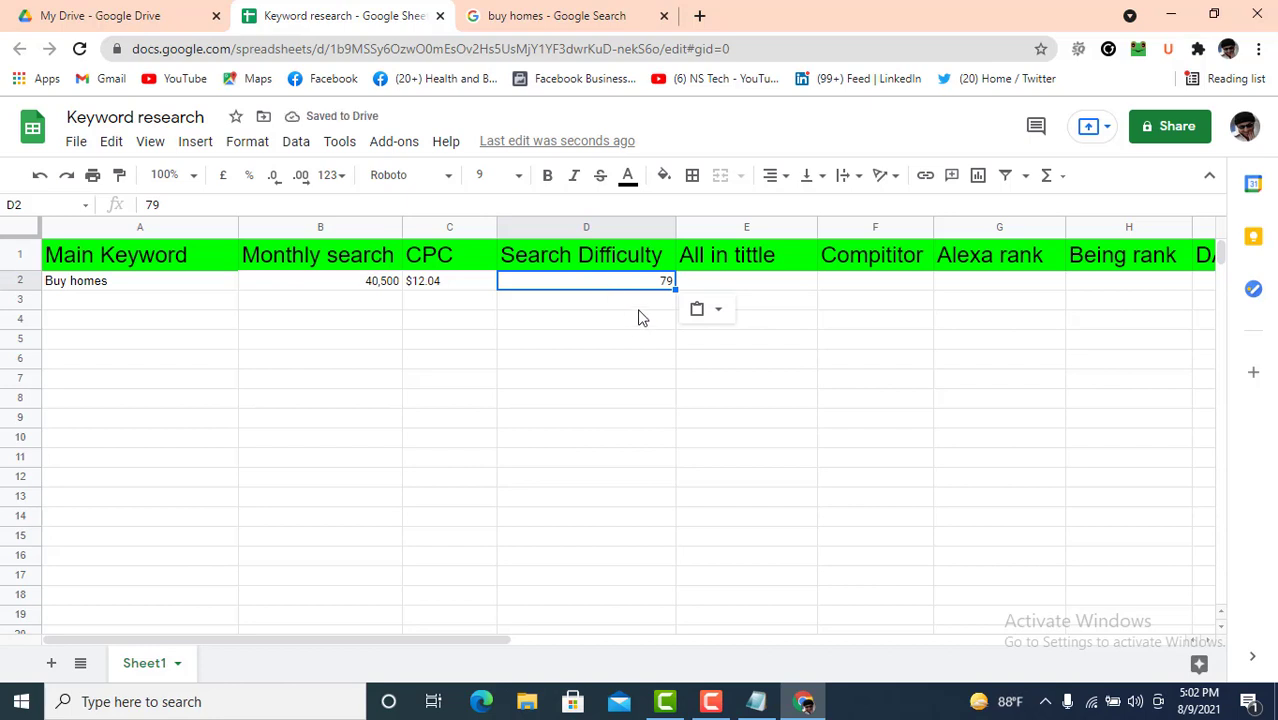
Step: Search Google for "allintittle:buy homes" by prefixing the existing "buy homes" query with the operator
left_click(757, 286)
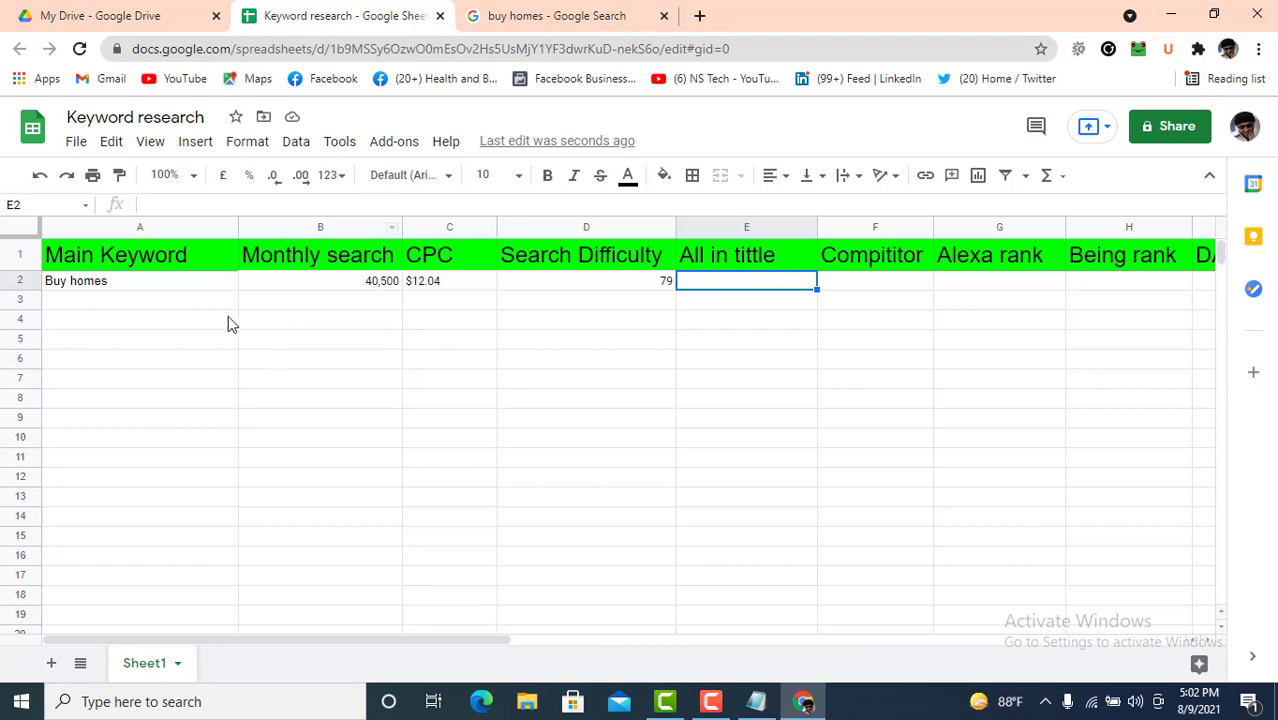
left_click(535, 12)
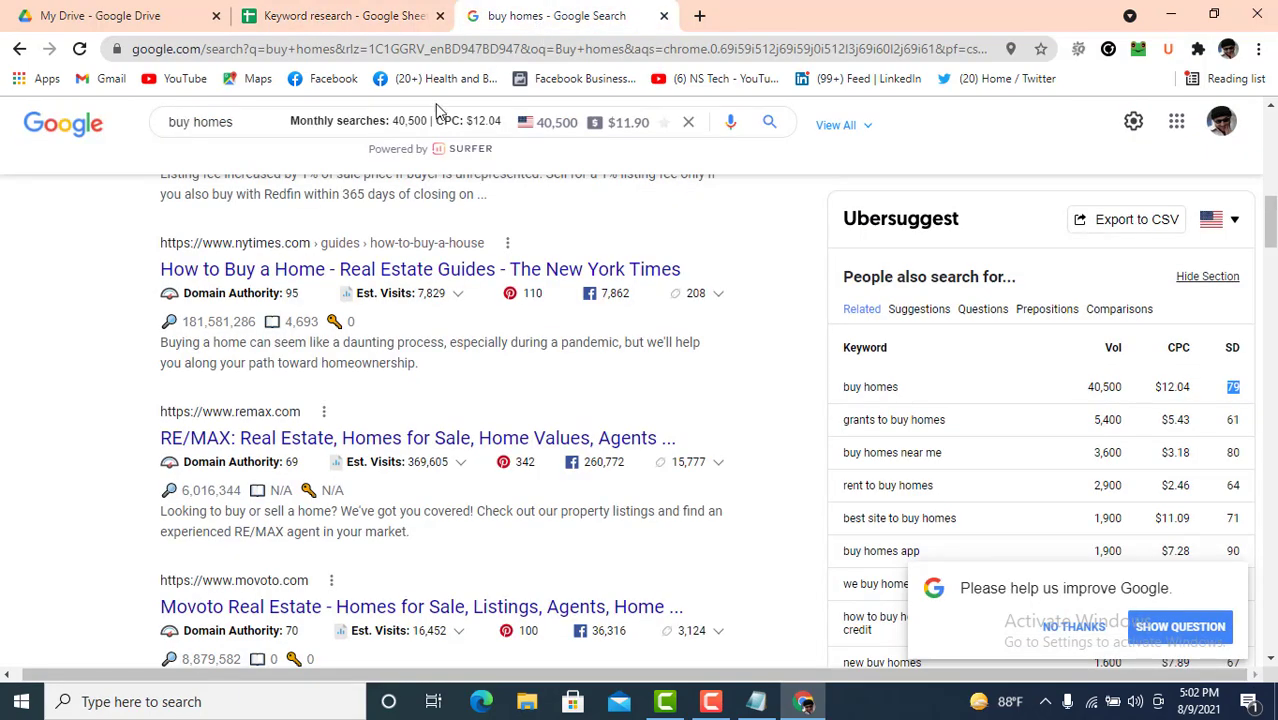
scroll(291, 338, "up", 4)
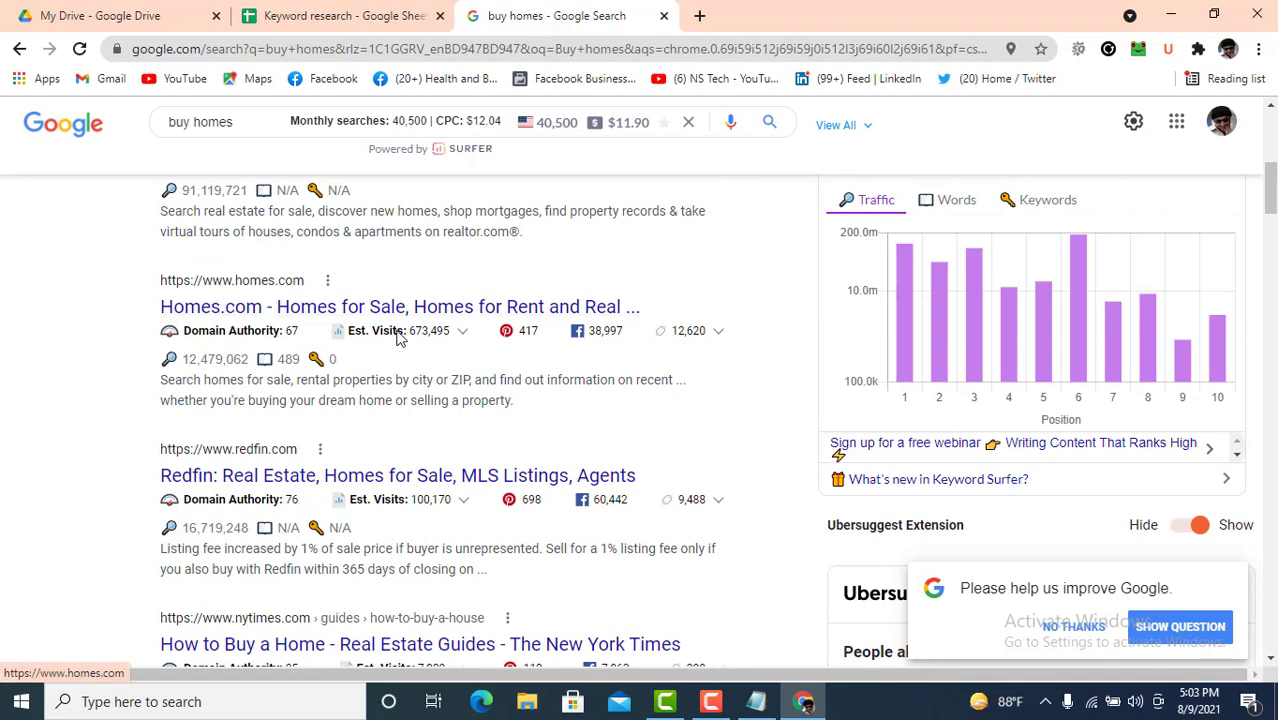
left_click(171, 121)
type("h")
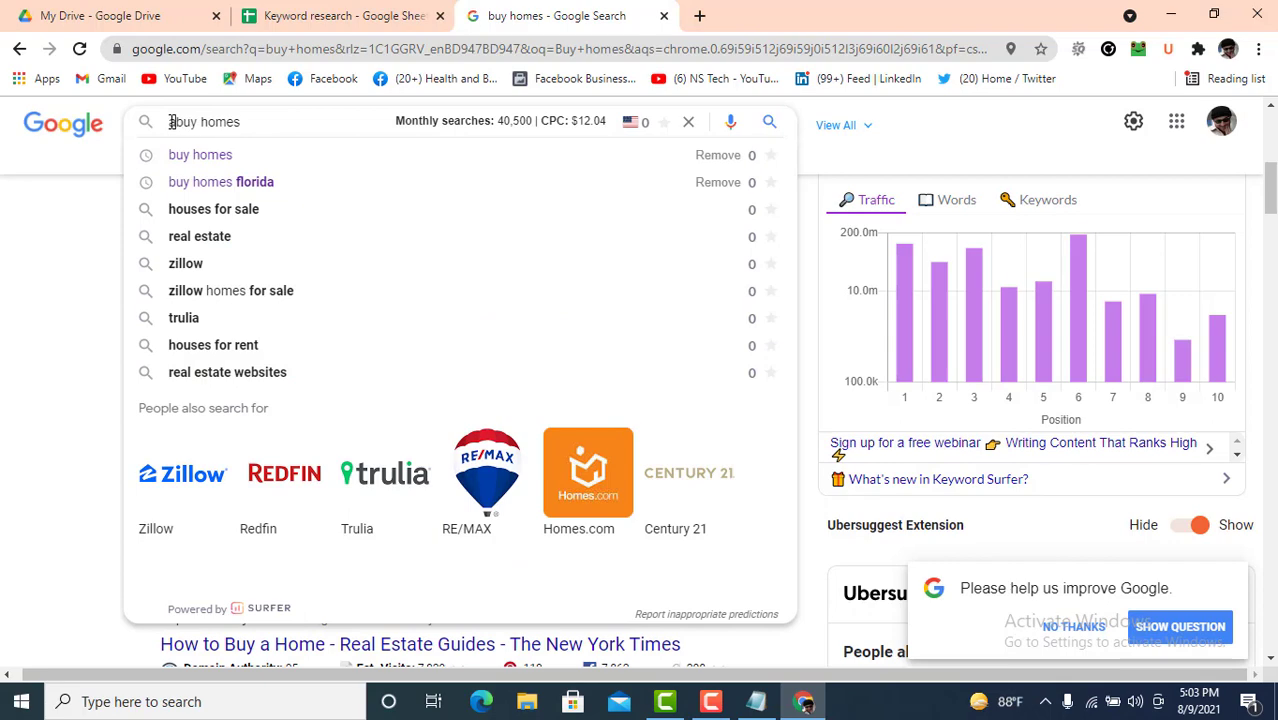
type("llin")
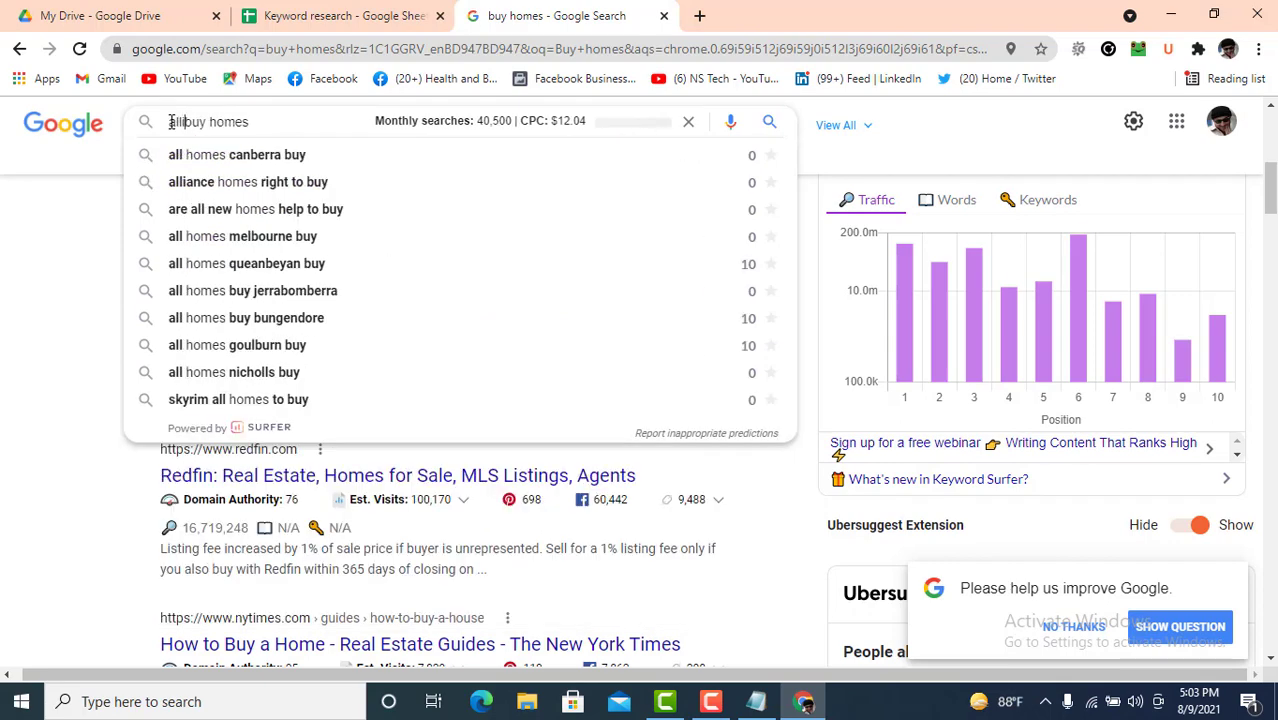
type("titl")
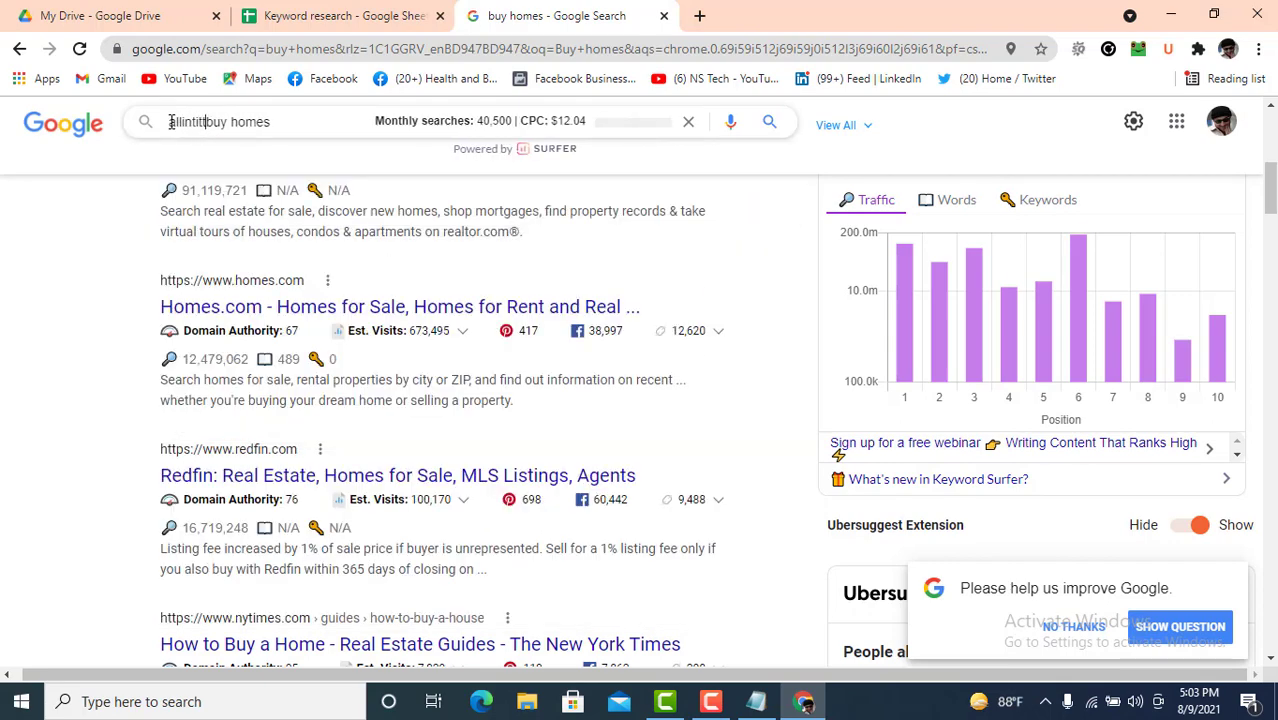
type("e")
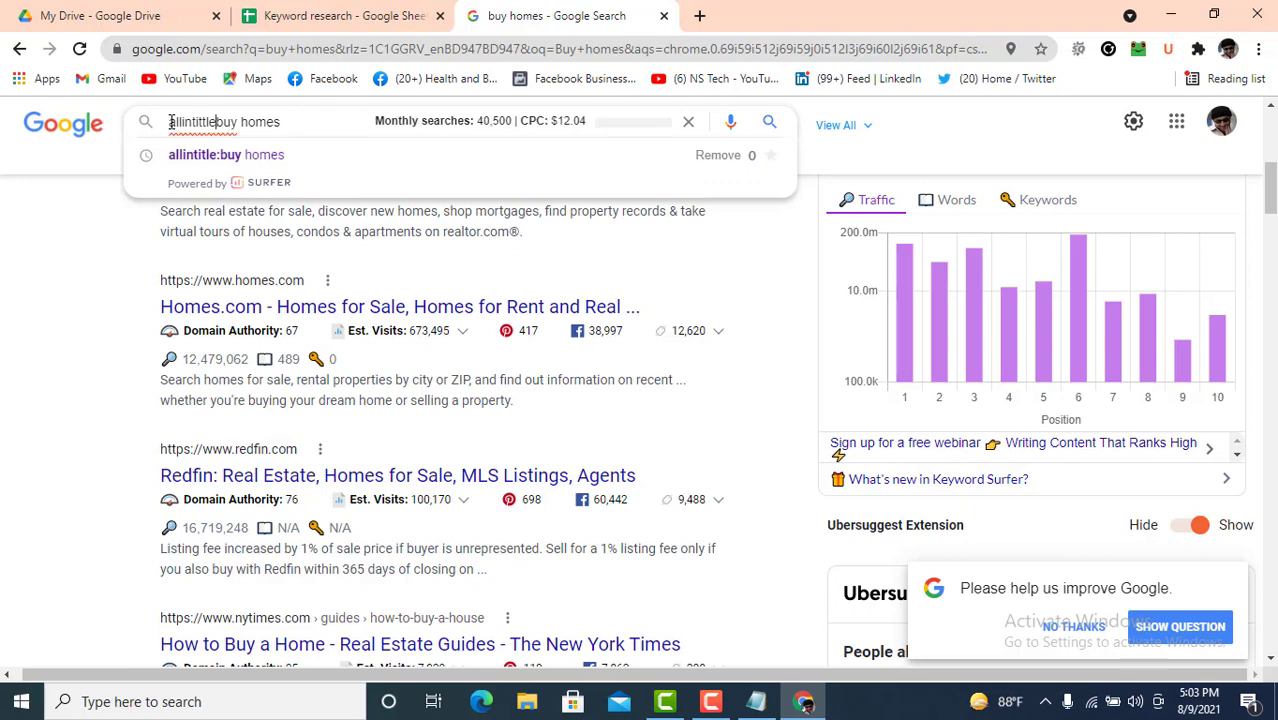
type(":")
key("Return")
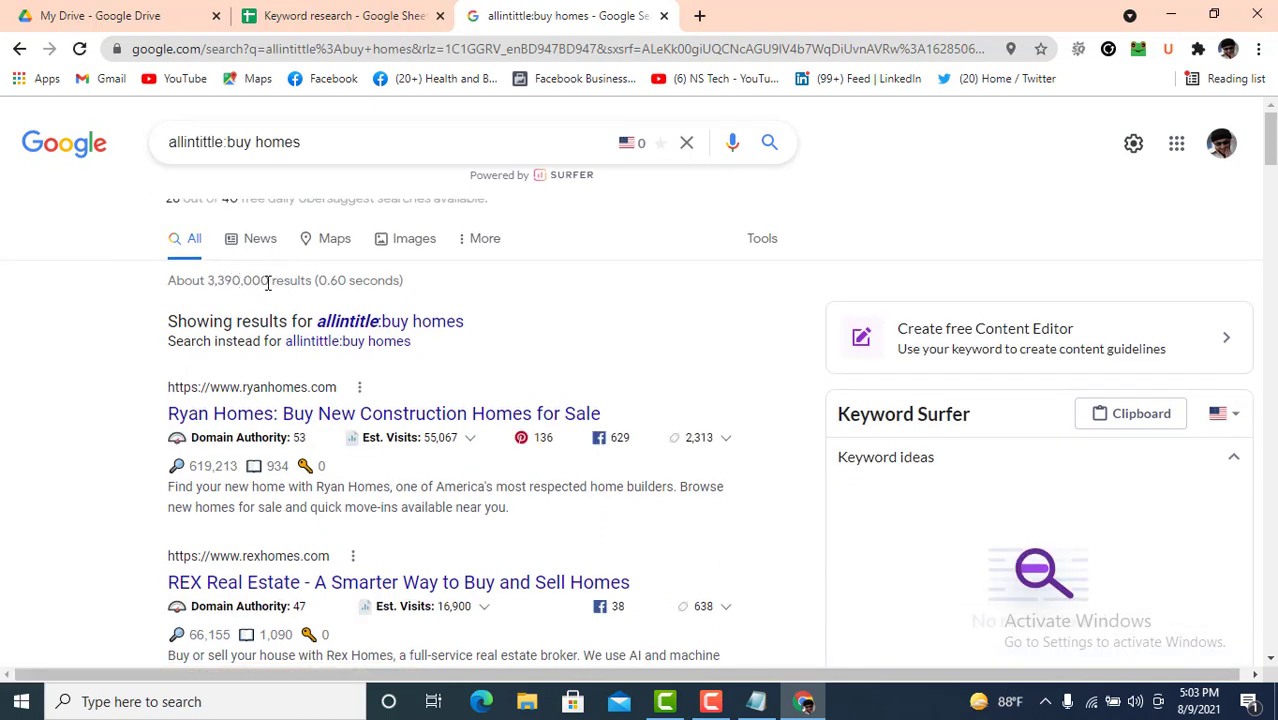
Step: Copy the Google result count 3,390,000 into cell E2 under All in tittle in the Keyword research sheet
left_click_drag(270, 281, 211, 279)
right_click(250, 280)
left_click(277, 298)
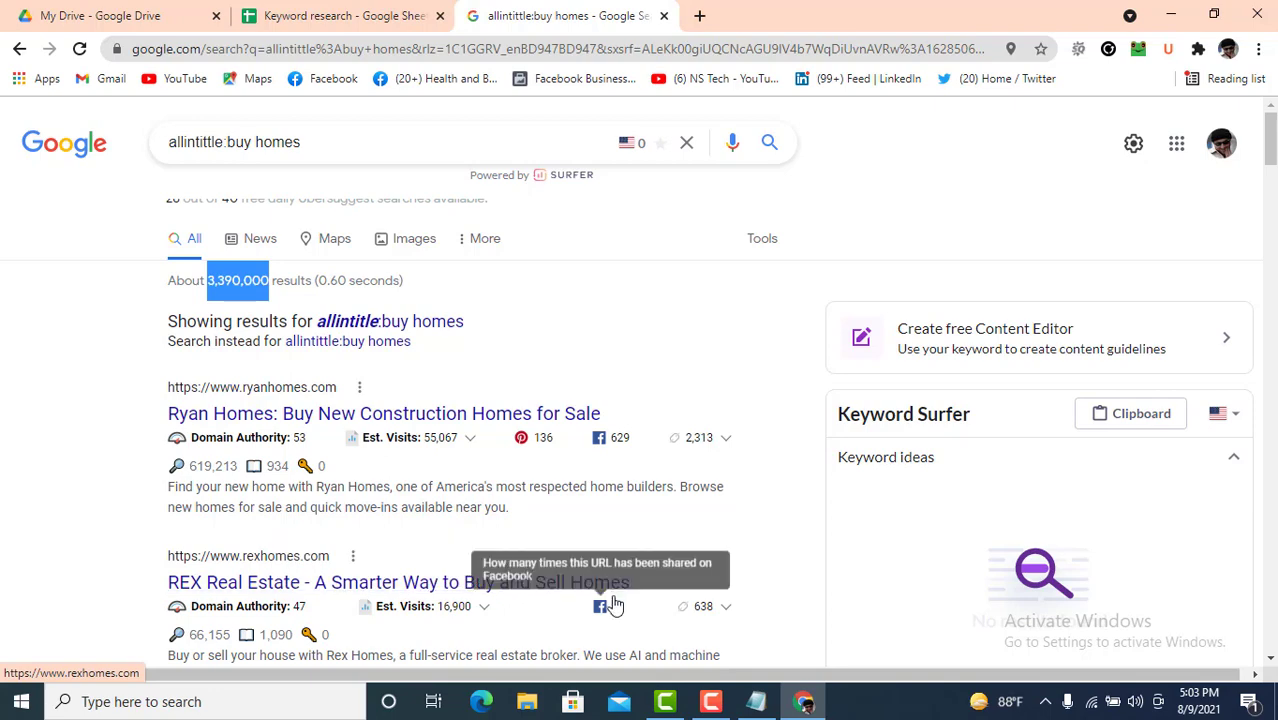
left_click(336, 14)
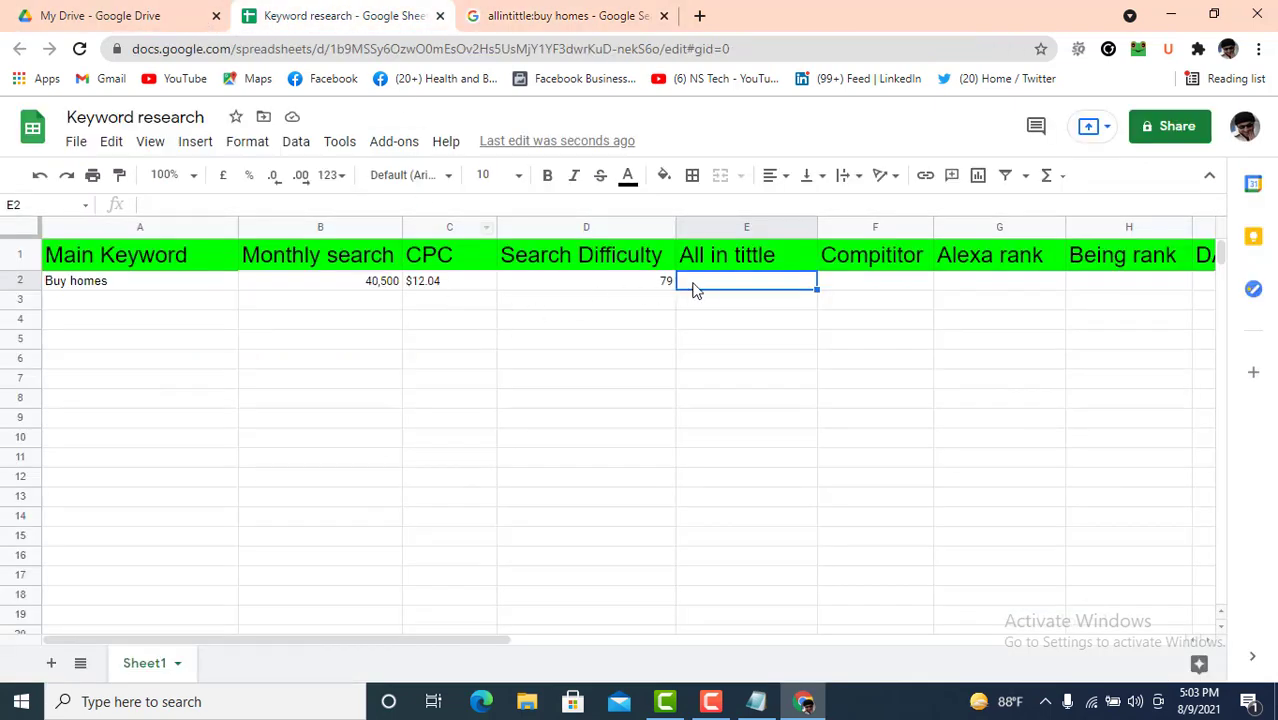
left_click(760, 322)
left_click(743, 285)
key("ctrl+v")
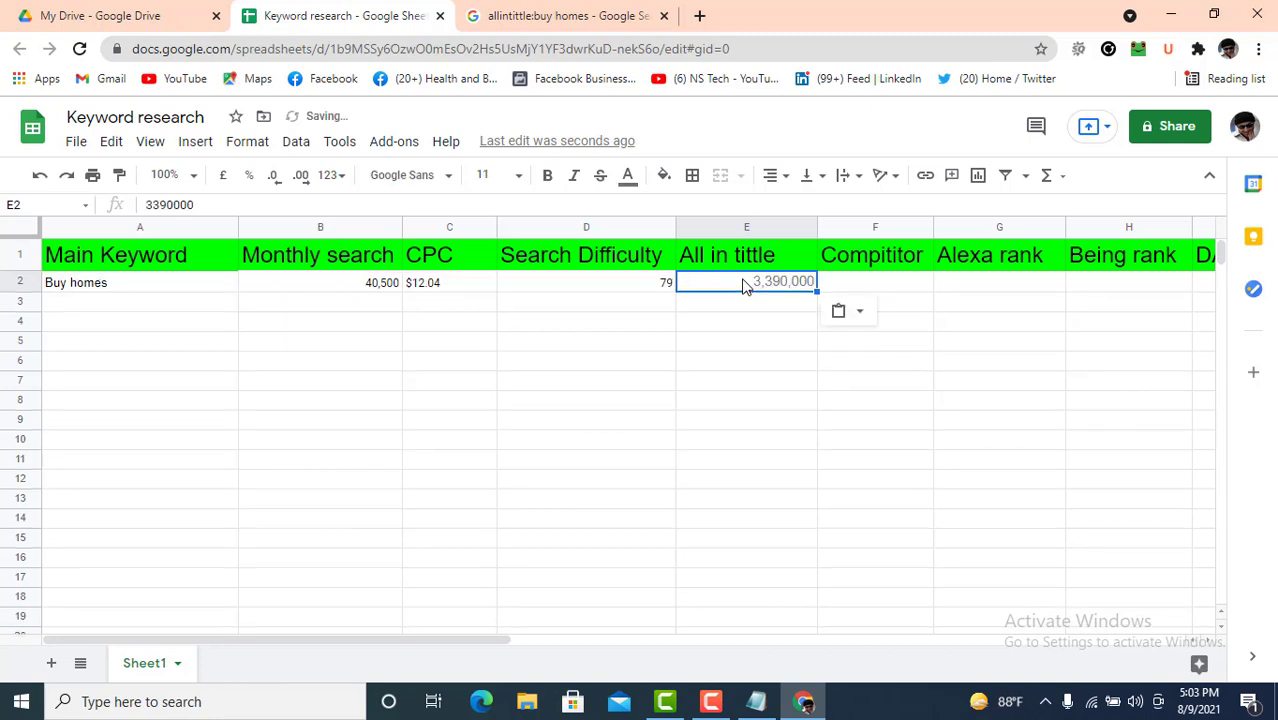
Step: Copy the link address of the Ryan Homes search result into cell F2 under Compititor in the spreadsheet
left_click(894, 280)
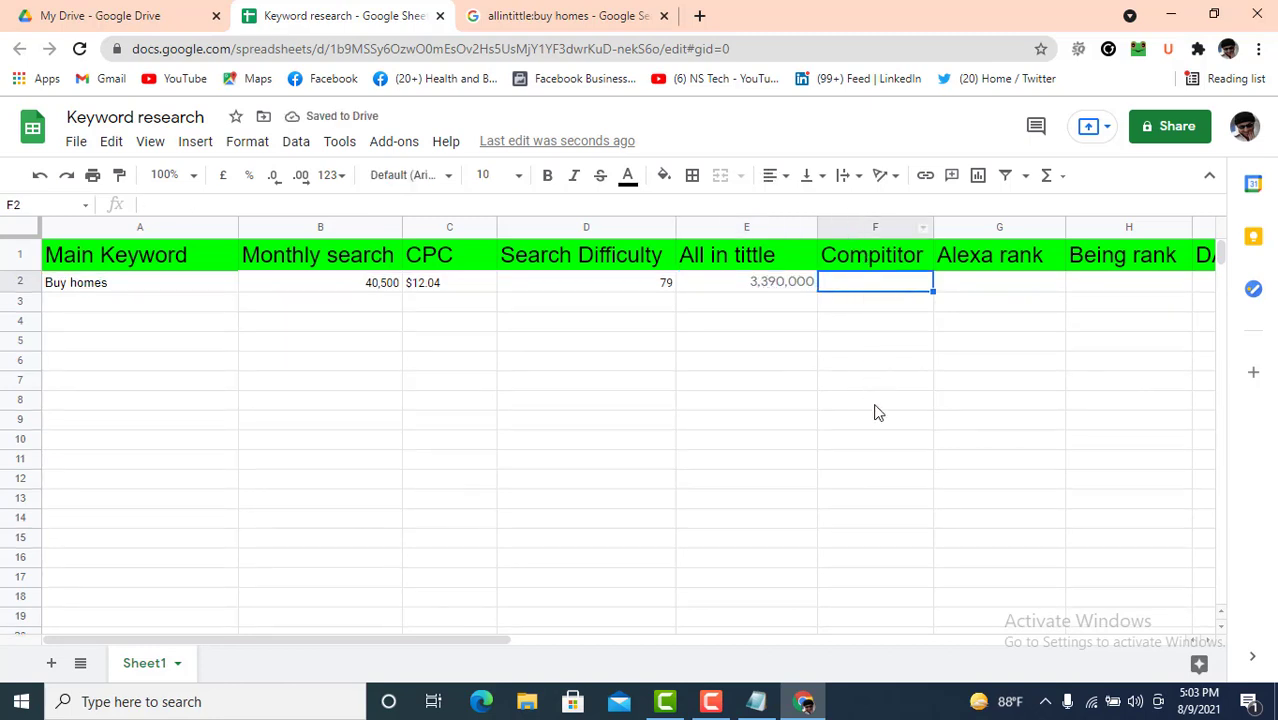
left_click(566, 18)
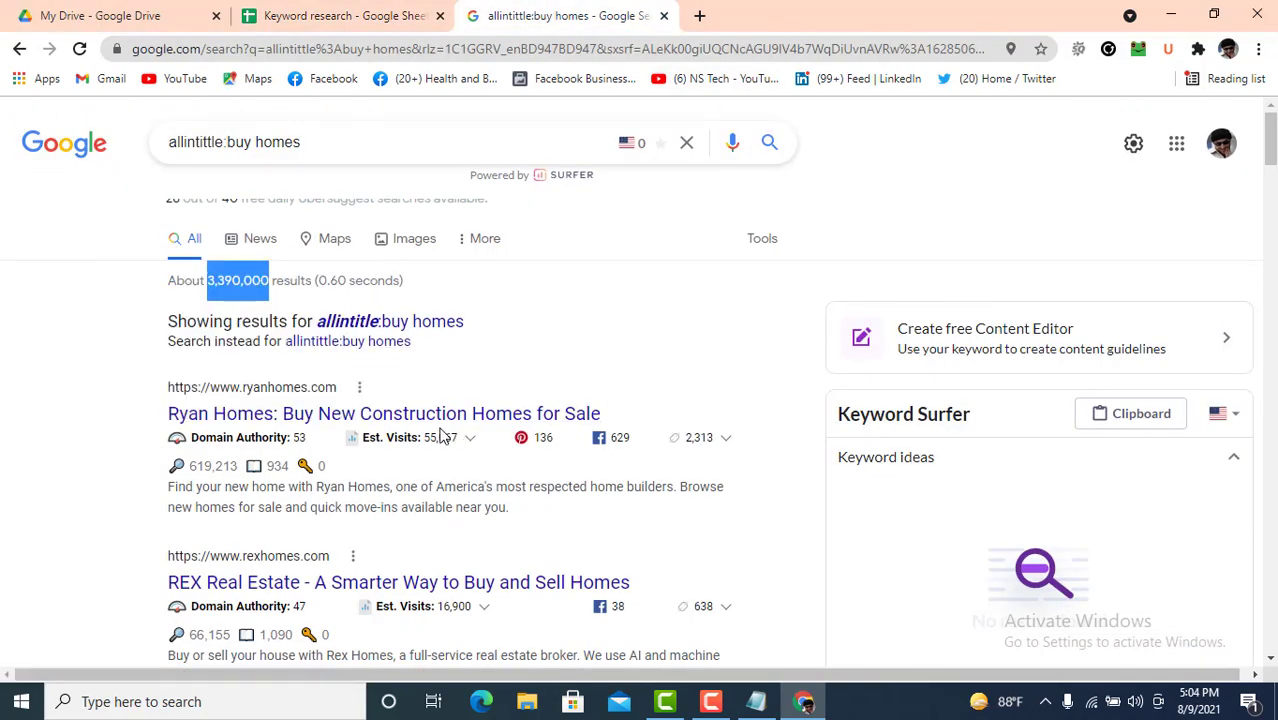
right_click(312, 418)
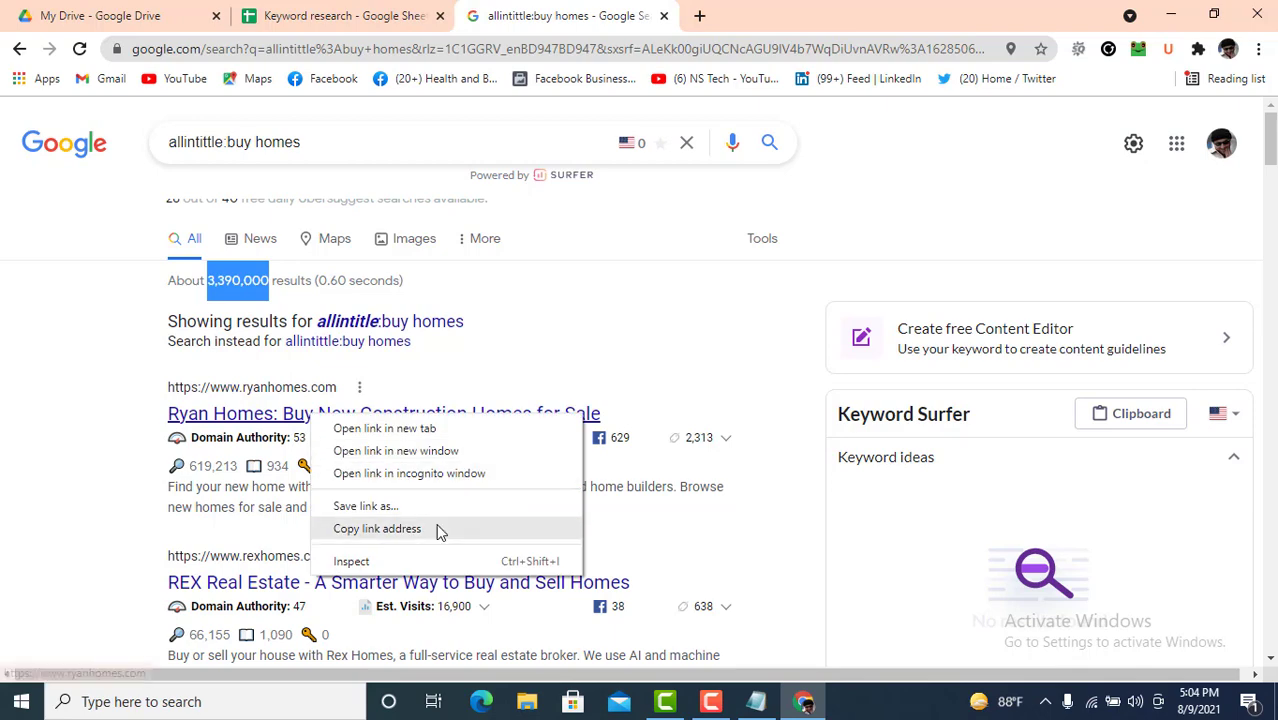
left_click(437, 528)
left_click(371, 15)
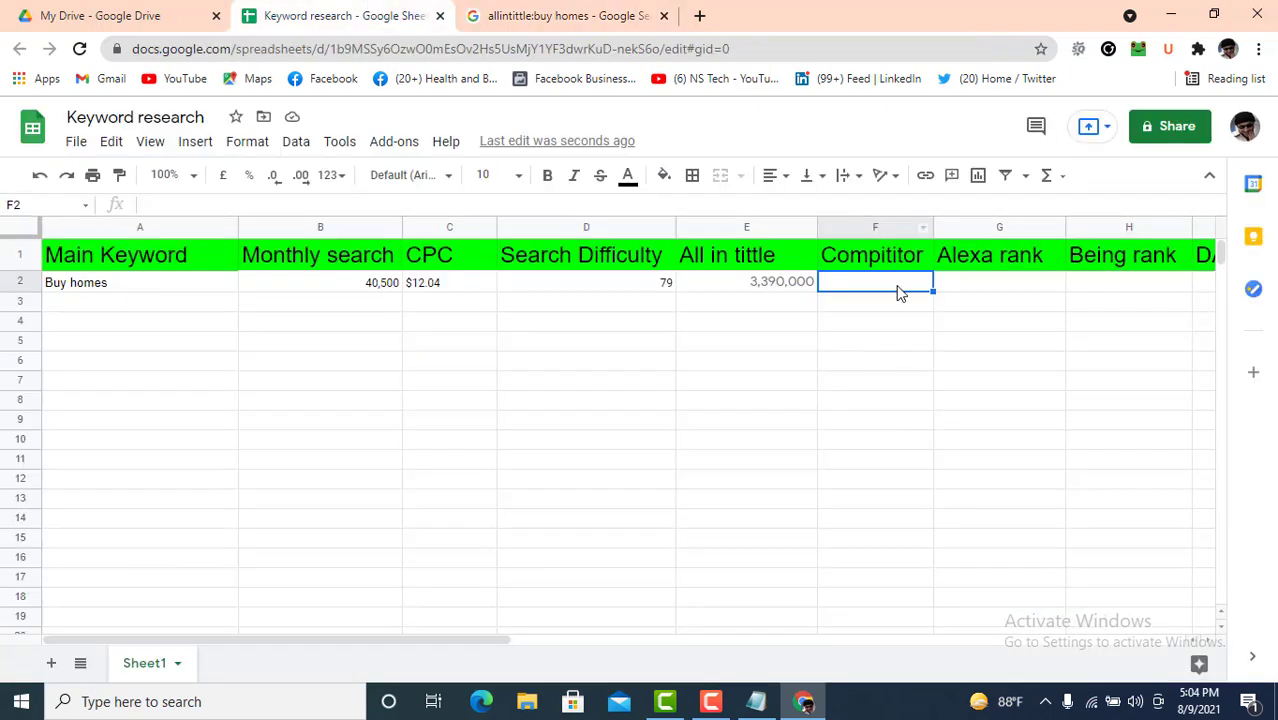
key("ctrl+v")
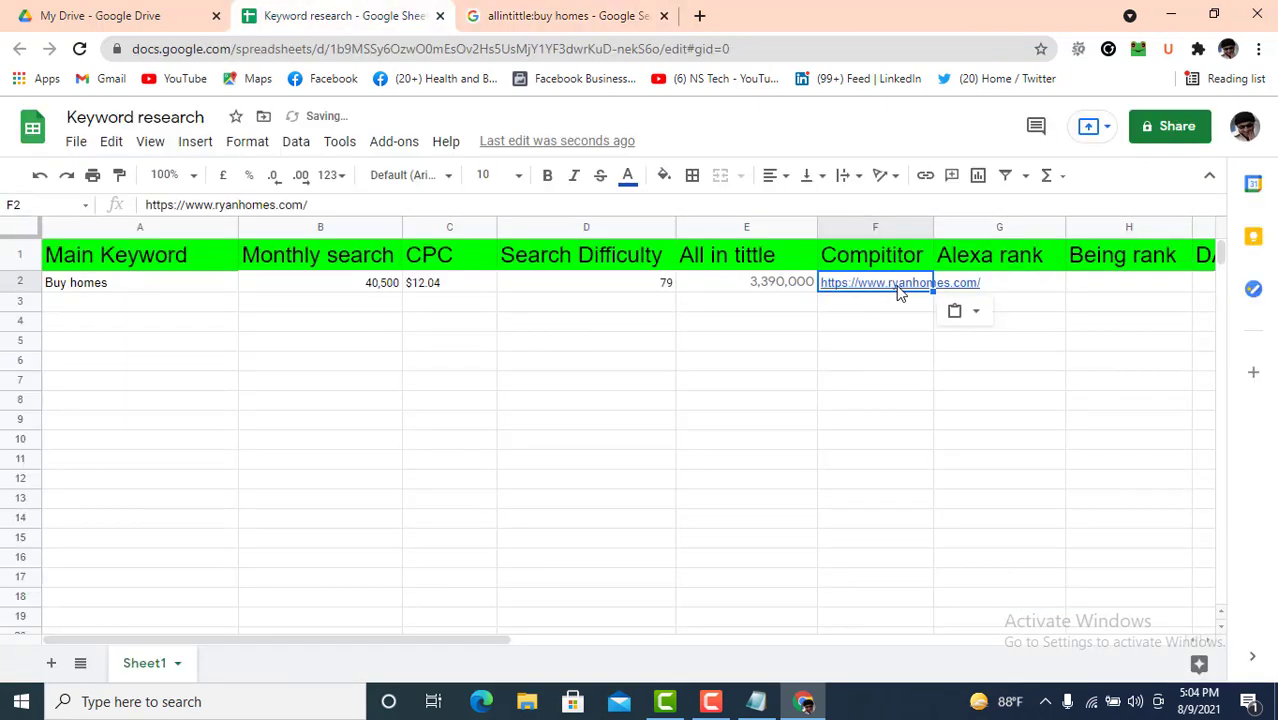
Step: Copy the link address of the REX Real Estate search result into cell F3 under Compititor
left_click(676, 8)
scroll(265, 488, "down", 1)
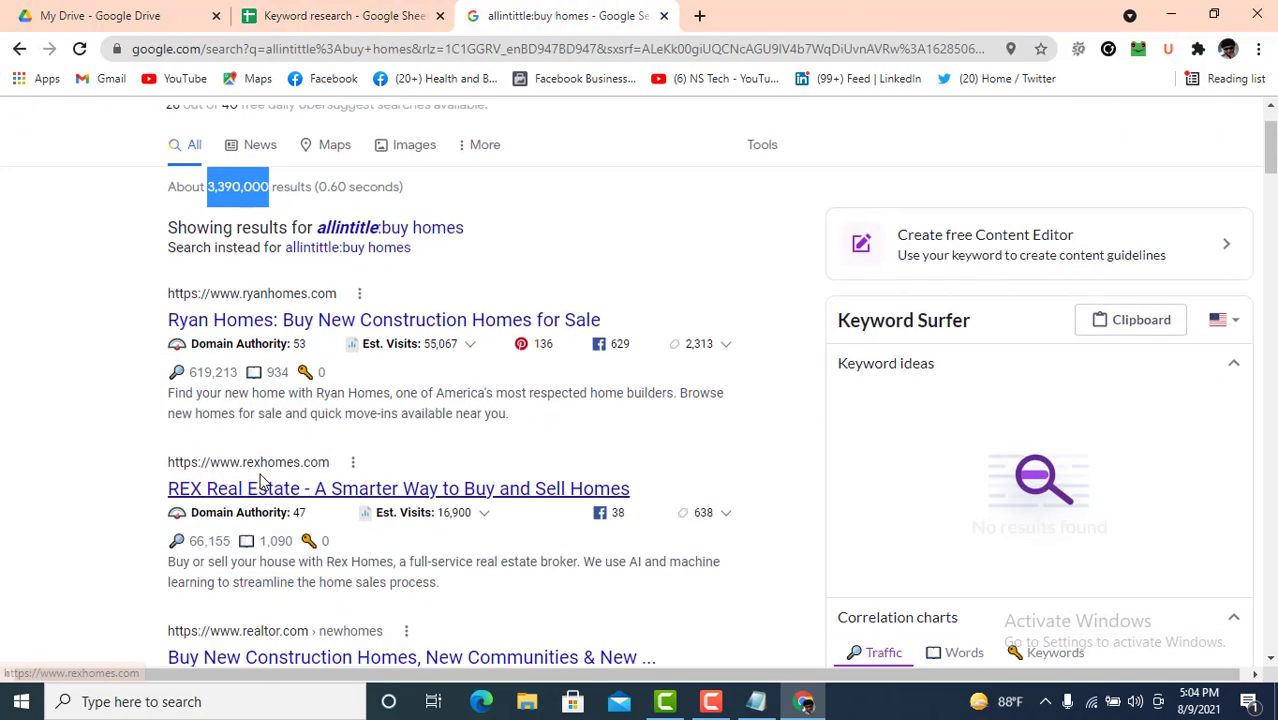
right_click(278, 497)
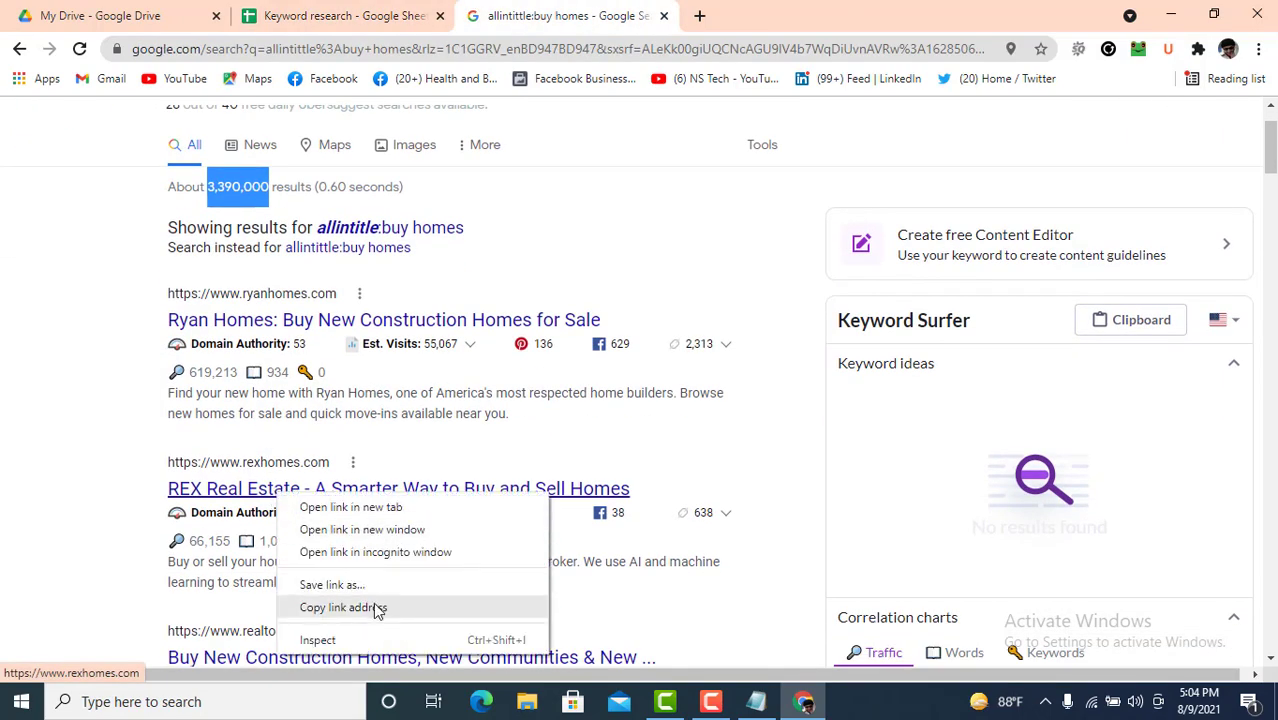
left_click(372, 607)
left_click(287, 8)
left_click(852, 306)
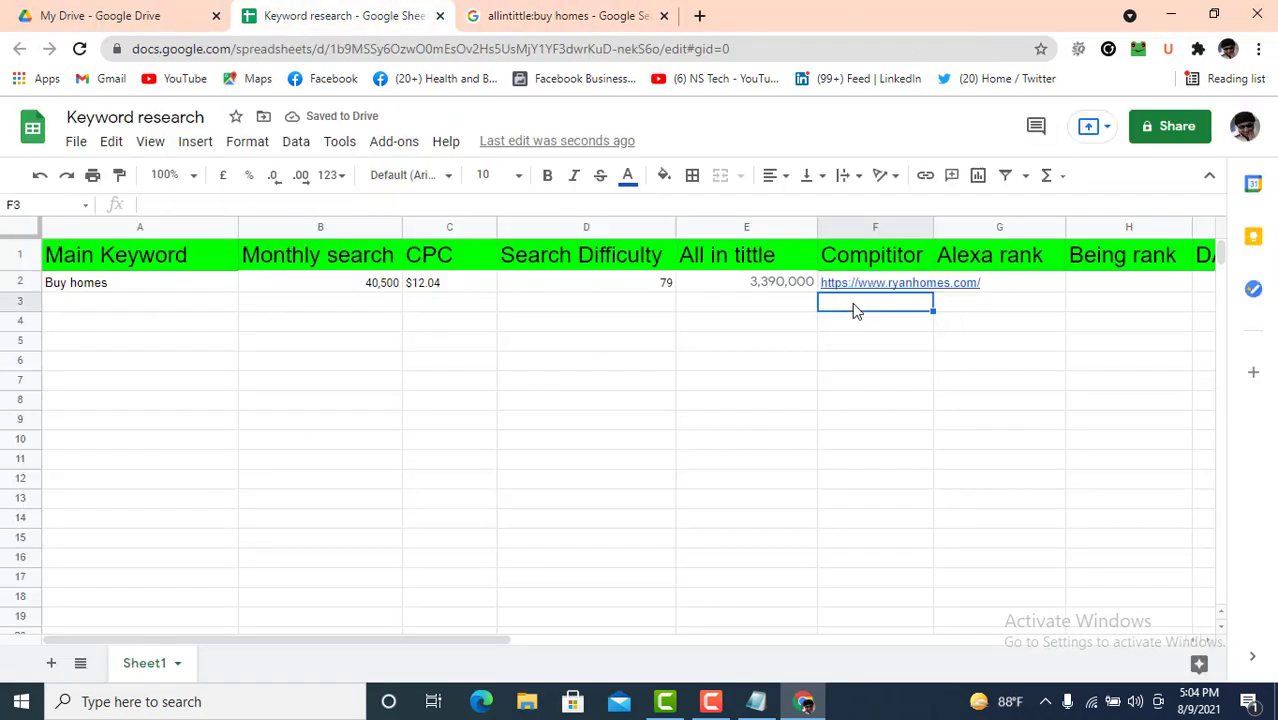
key("ctrl+v")
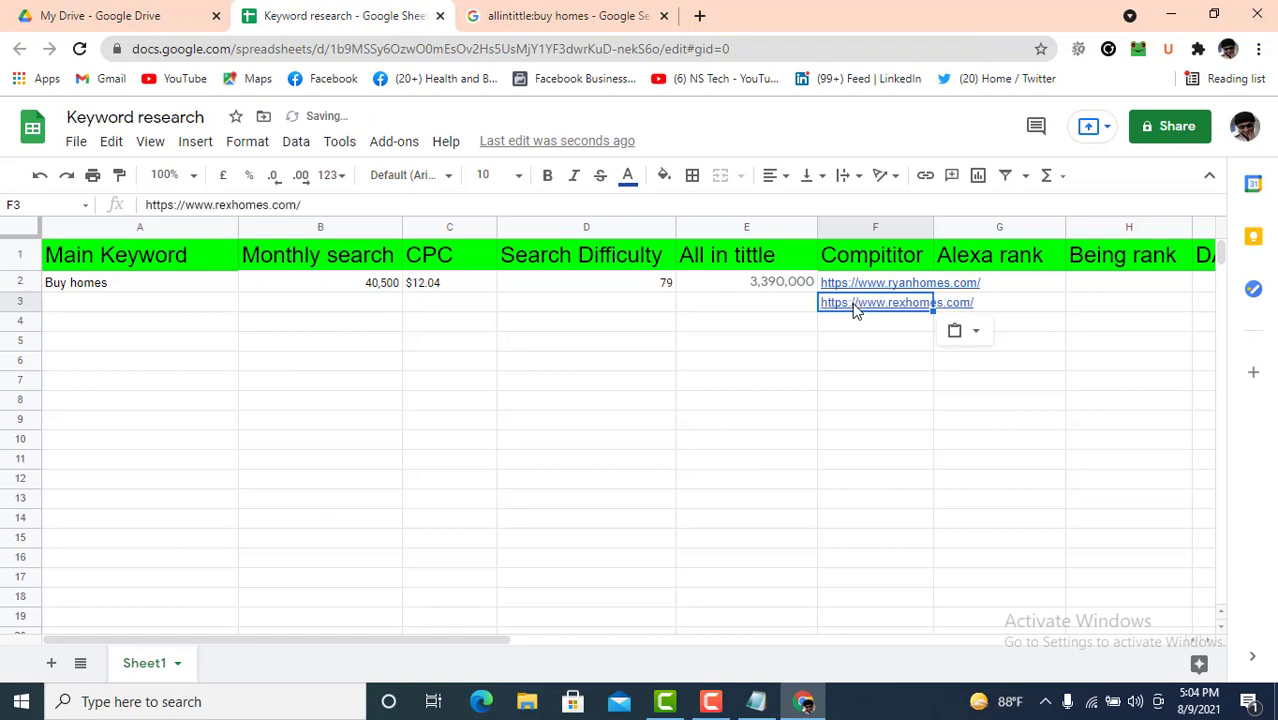
Step: Copy the link address of the realtor.com newhomes search result into cell F4 under Compititor
left_click(560, 15)
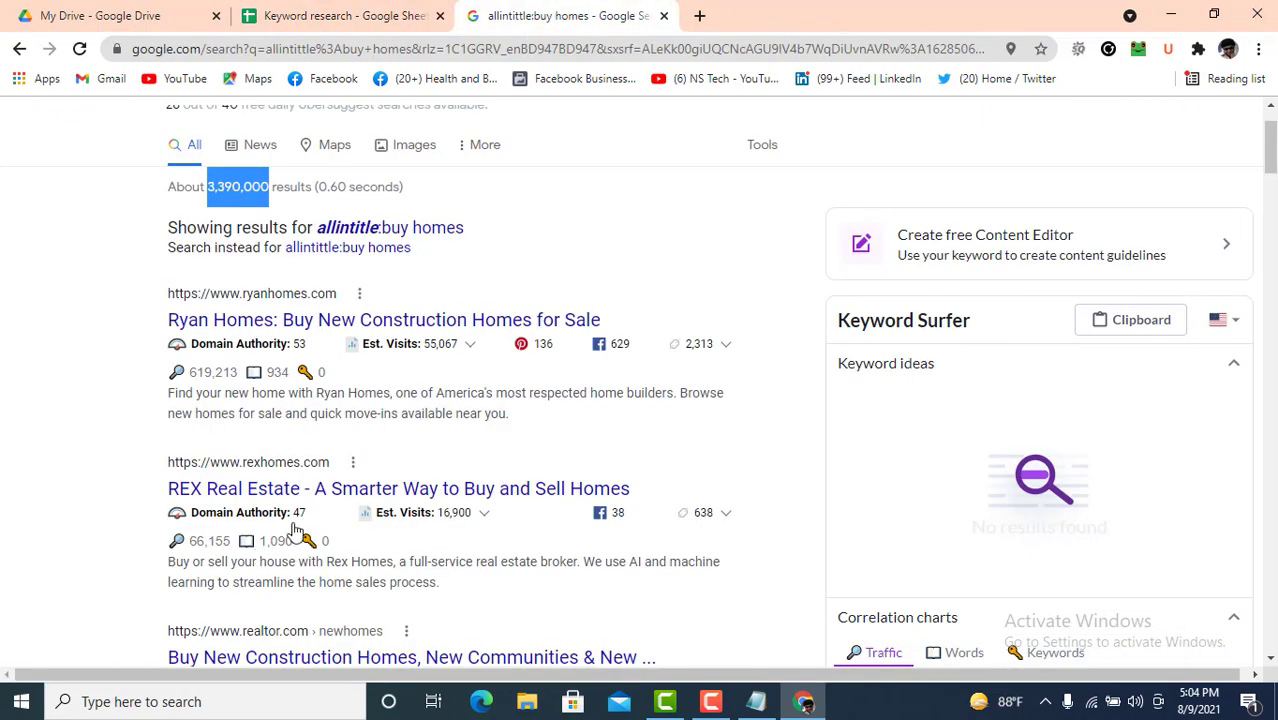
scroll(296, 525, "down", 2)
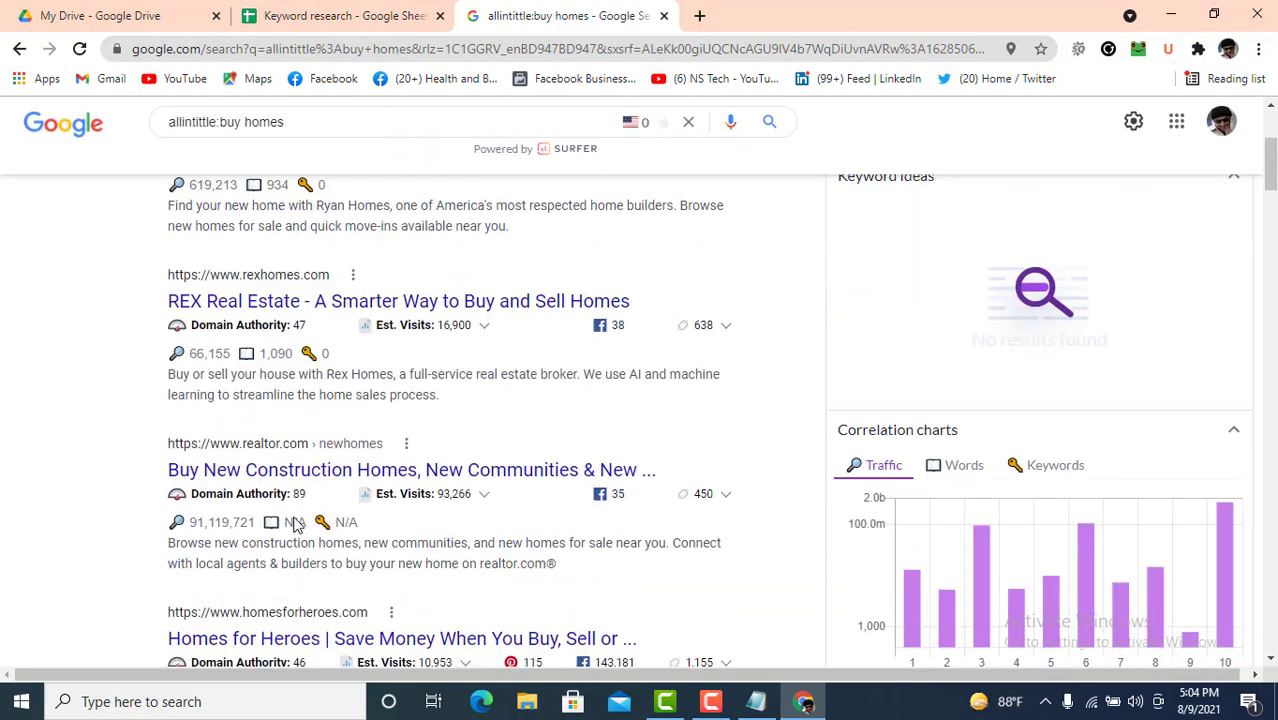
right_click(297, 474)
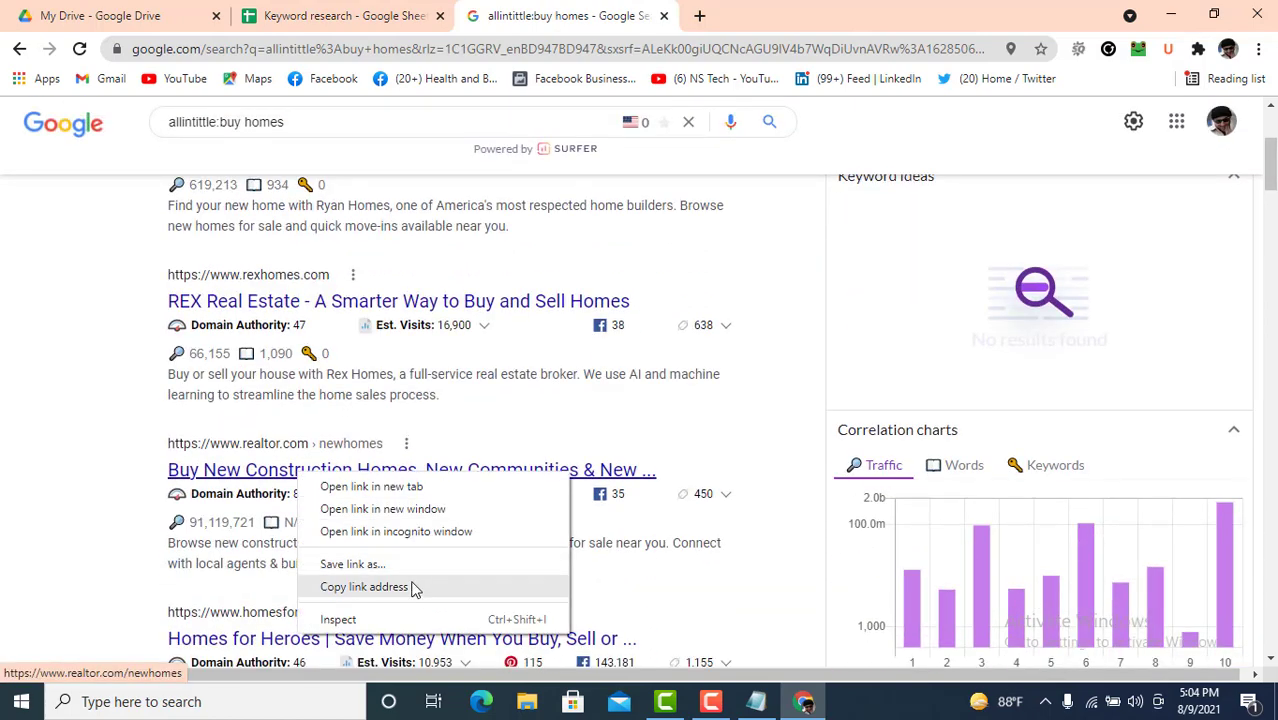
left_click(414, 586)
left_click(380, 16)
left_click(896, 324)
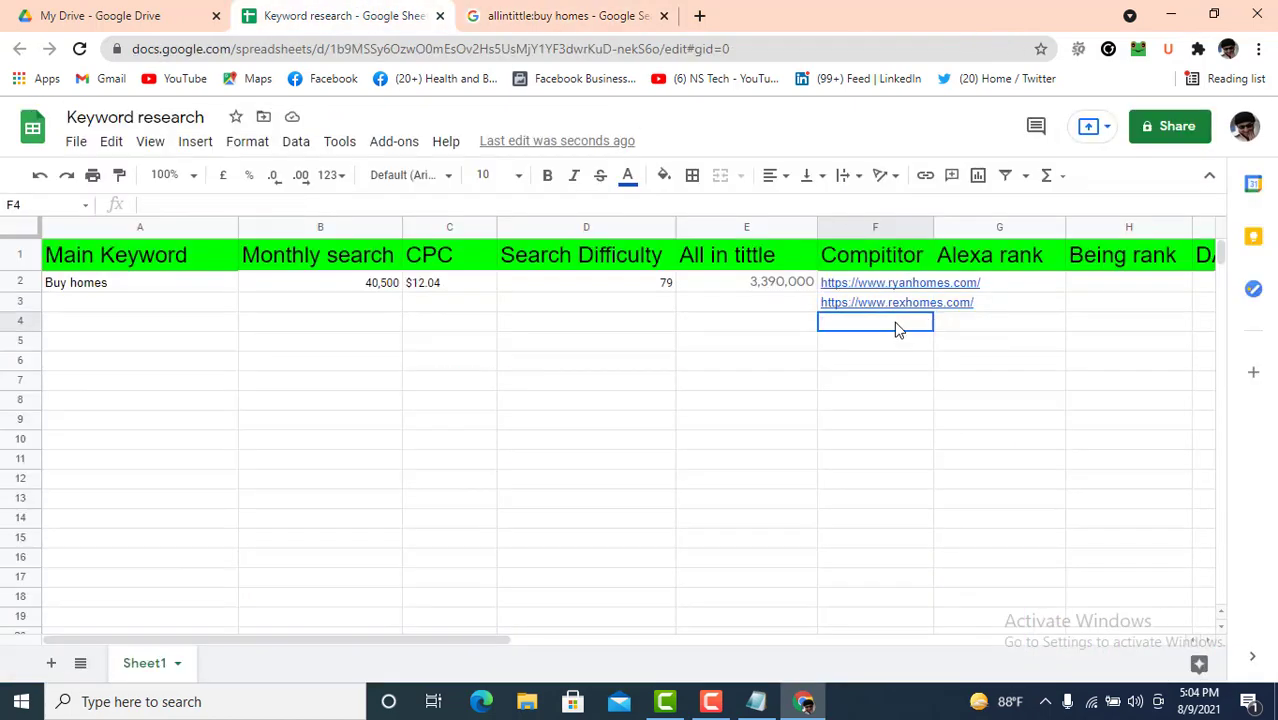
key("ctrl+v")
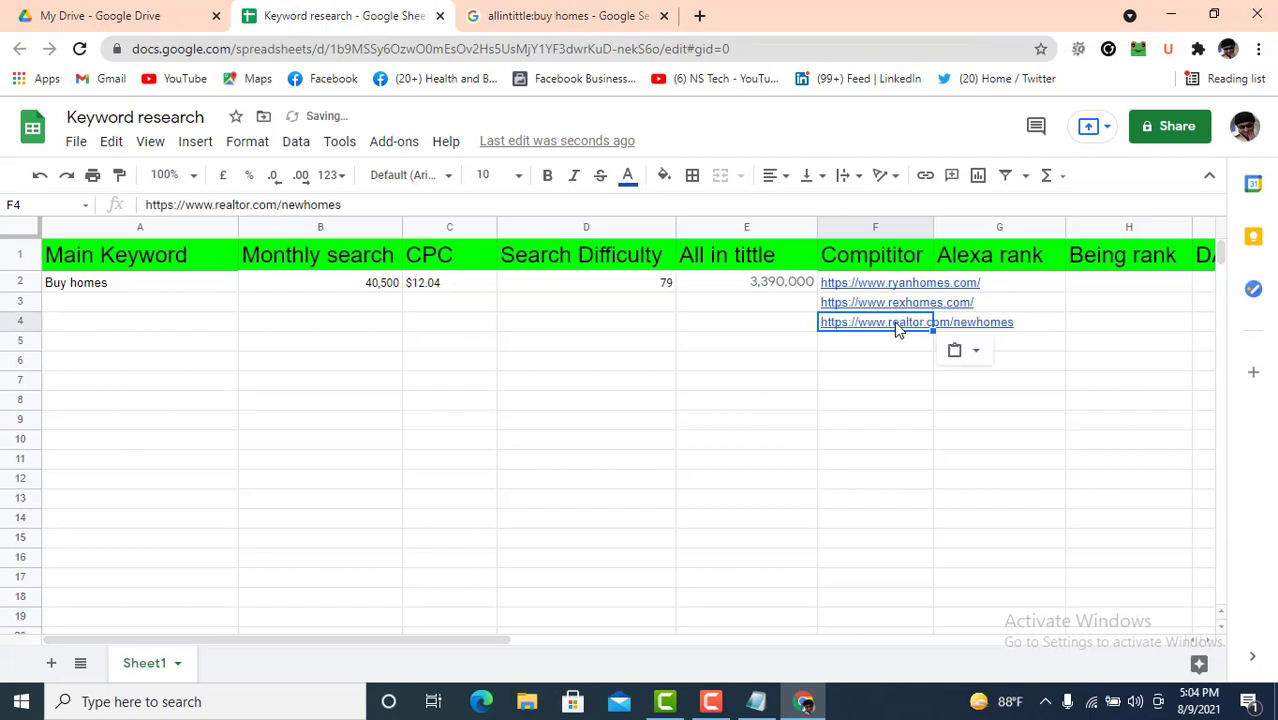
left_click_drag(490, 641, 653, 654)
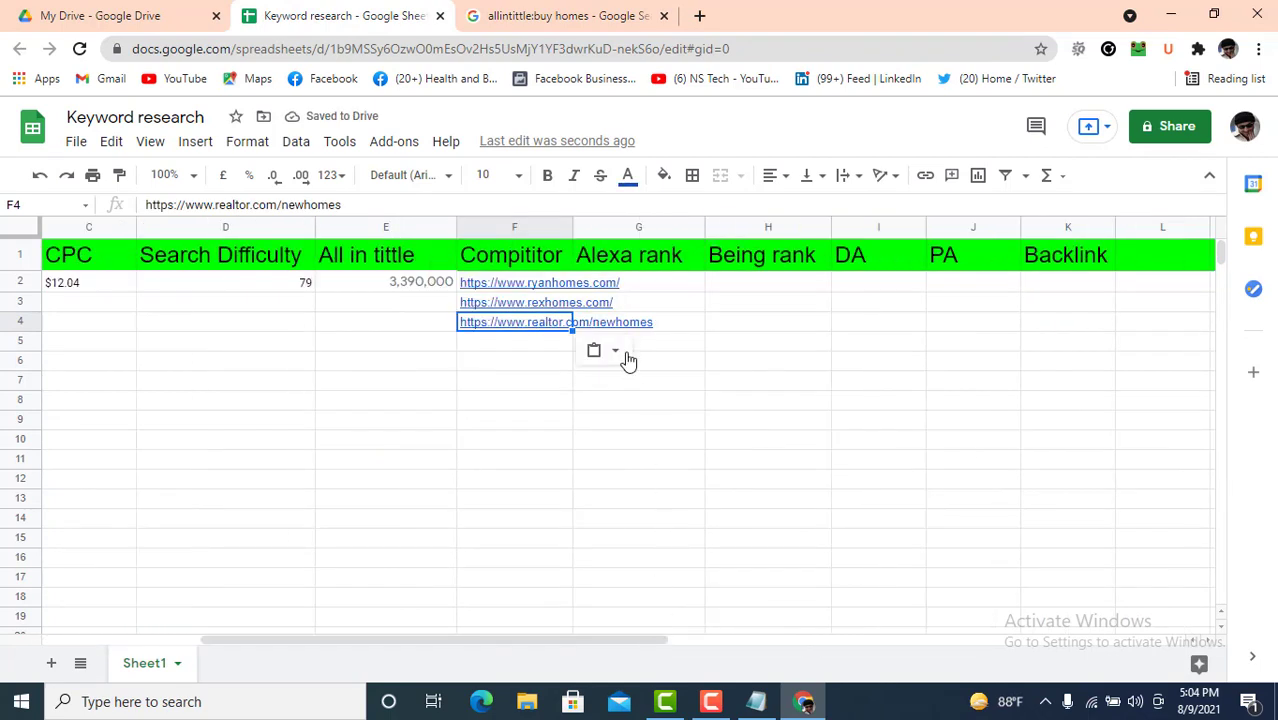
left_click(639, 286)
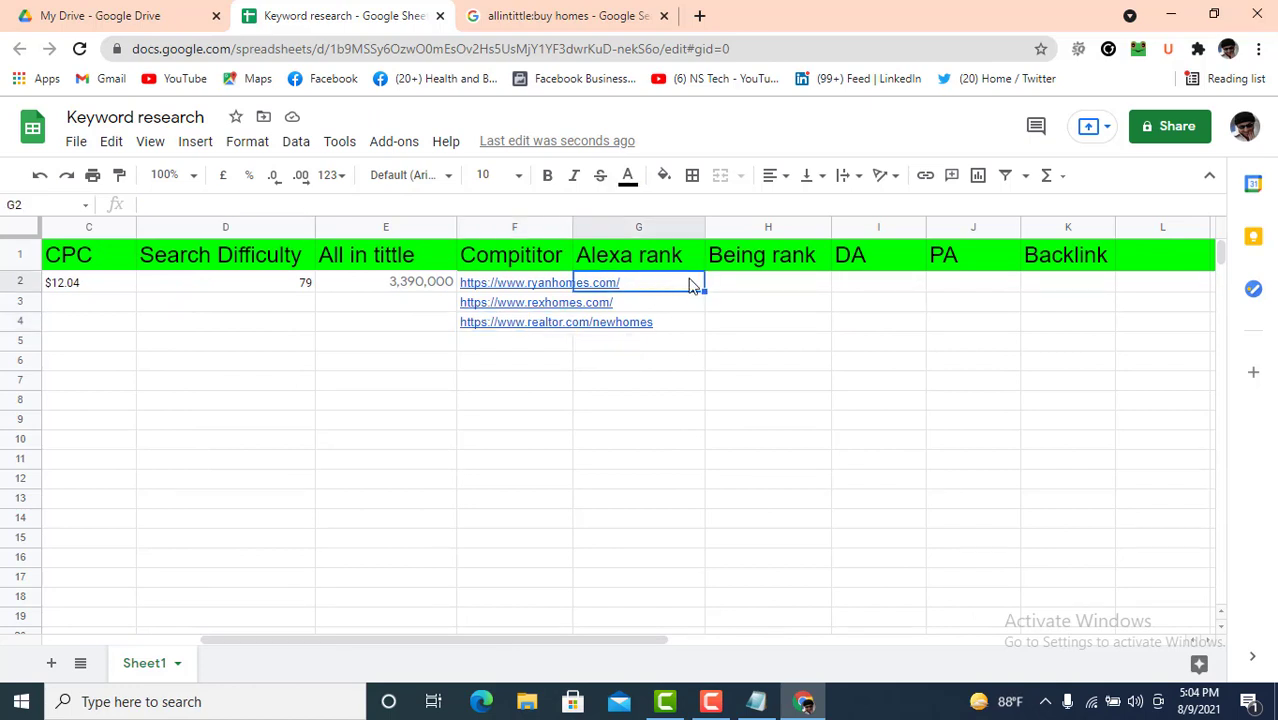
left_click(786, 293)
left_click(895, 289)
left_click(978, 284)
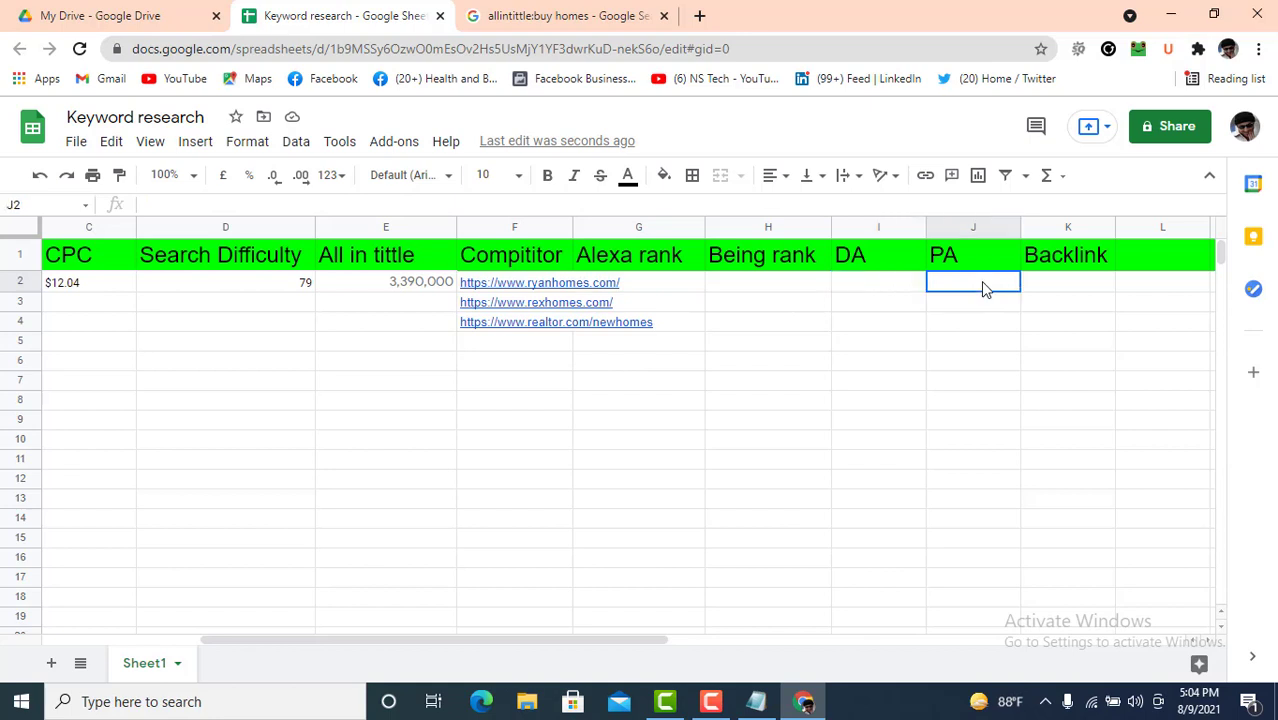
left_click(1083, 294)
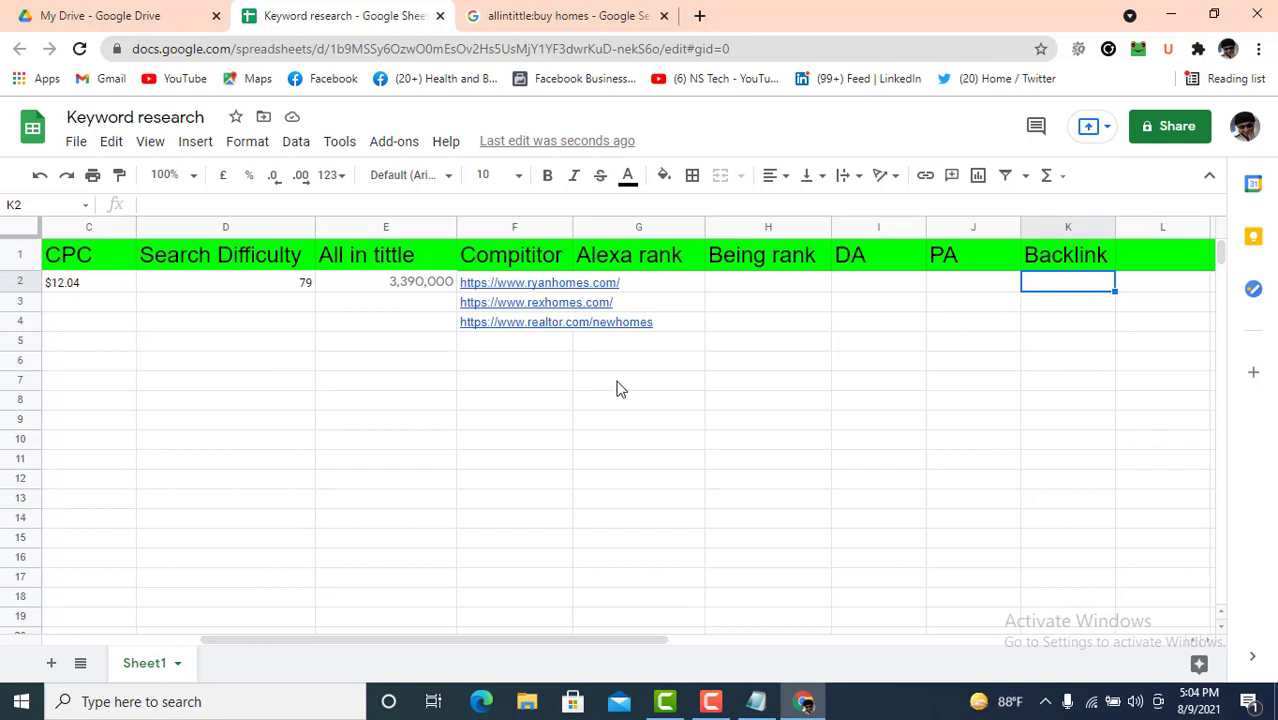
Step: Search Google for "seo quake chrome extension" in a new browser tab and open the SEOquake page in the Chrome Web Store
left_click(700, 17)
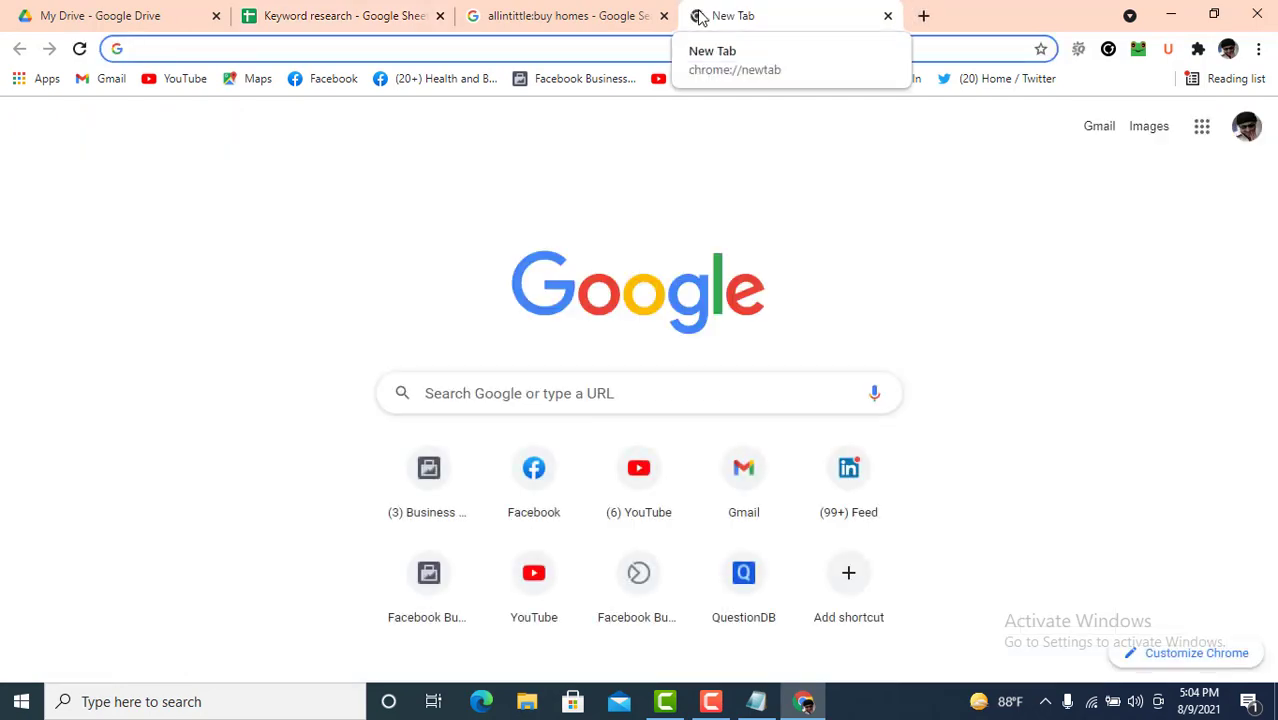
type("se")
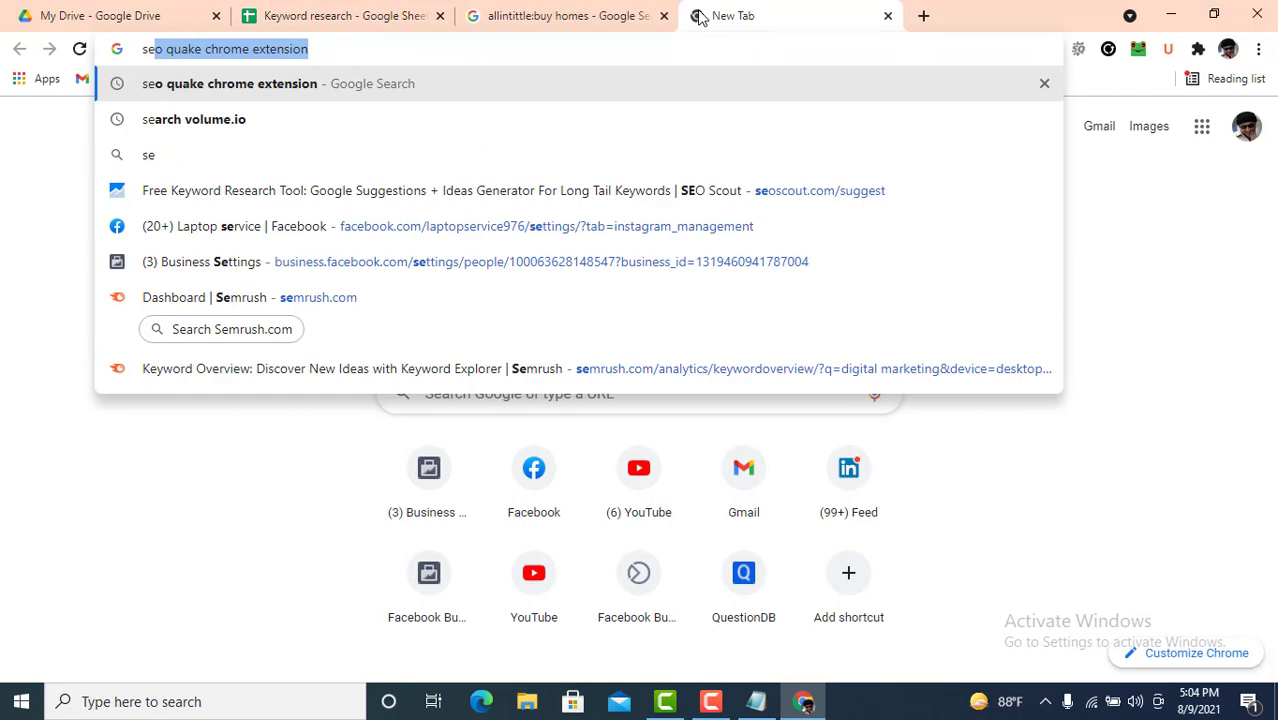
type("p")
key("BackSpace")
type("o")
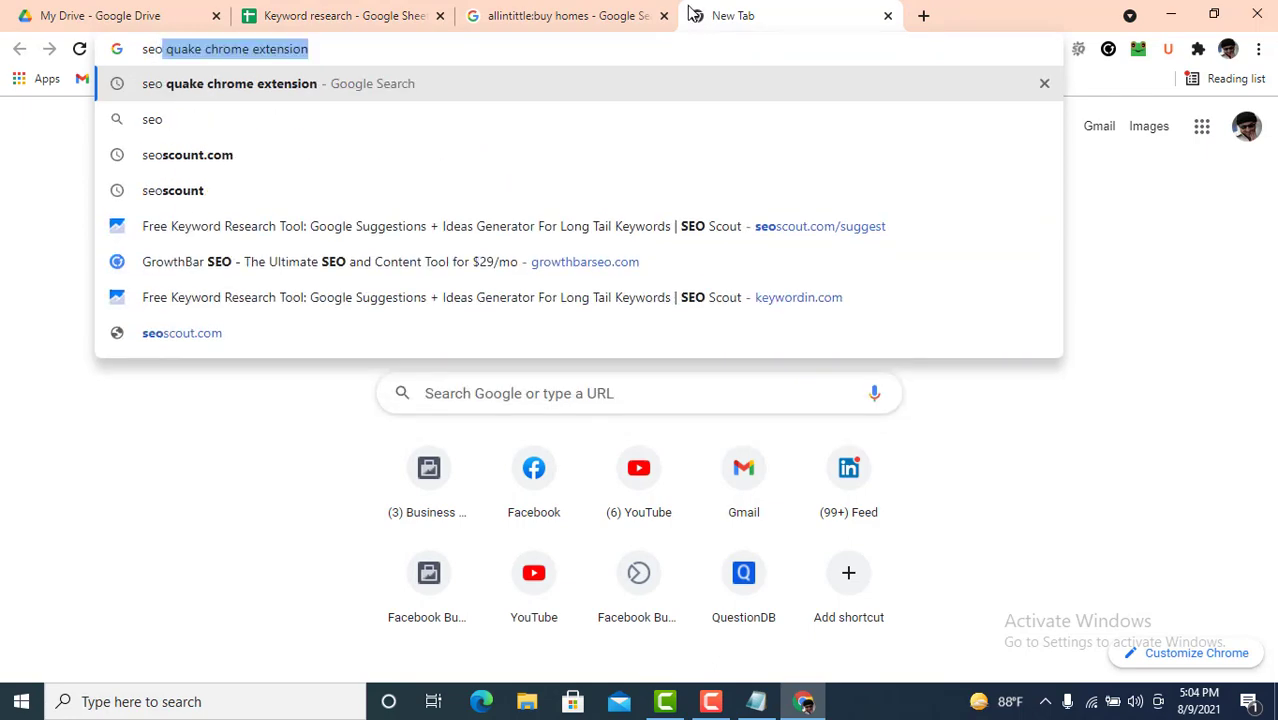
key("Return")
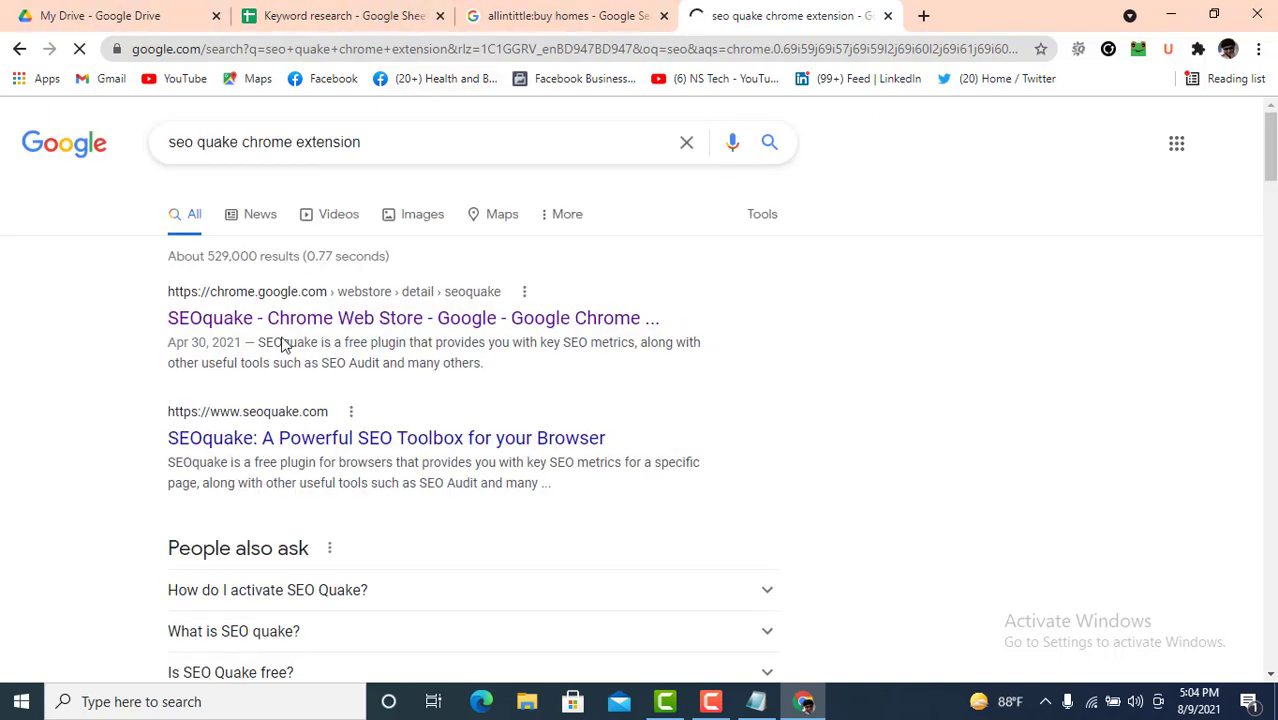
left_click(338, 322)
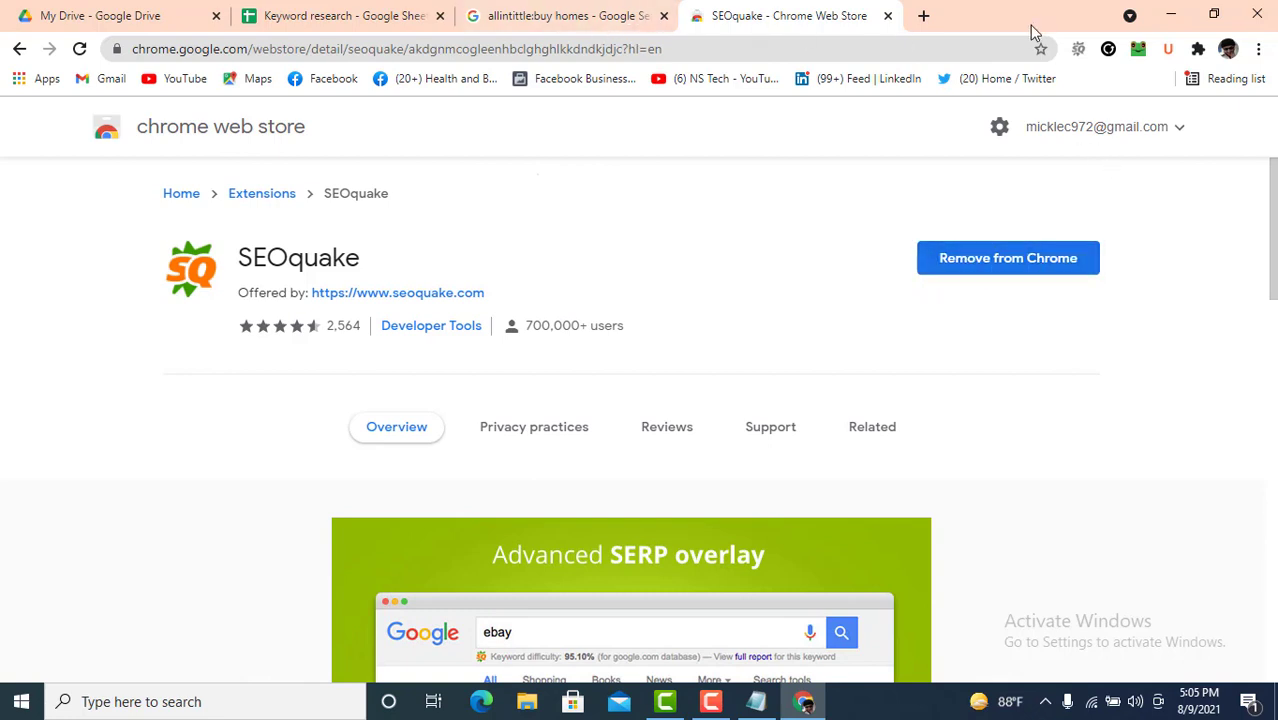
Step: Switch on the SEOquake extension in Chrome
left_click(1078, 50)
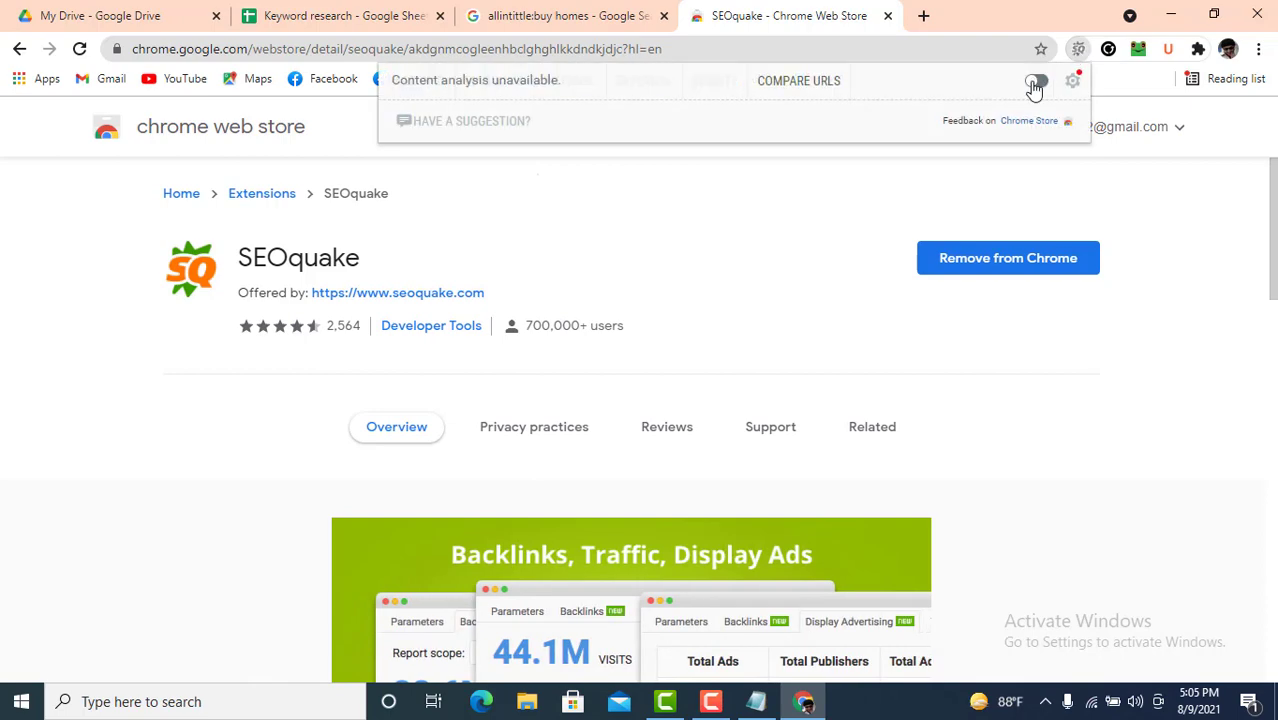
left_click(1036, 82)
left_click(1160, 232)
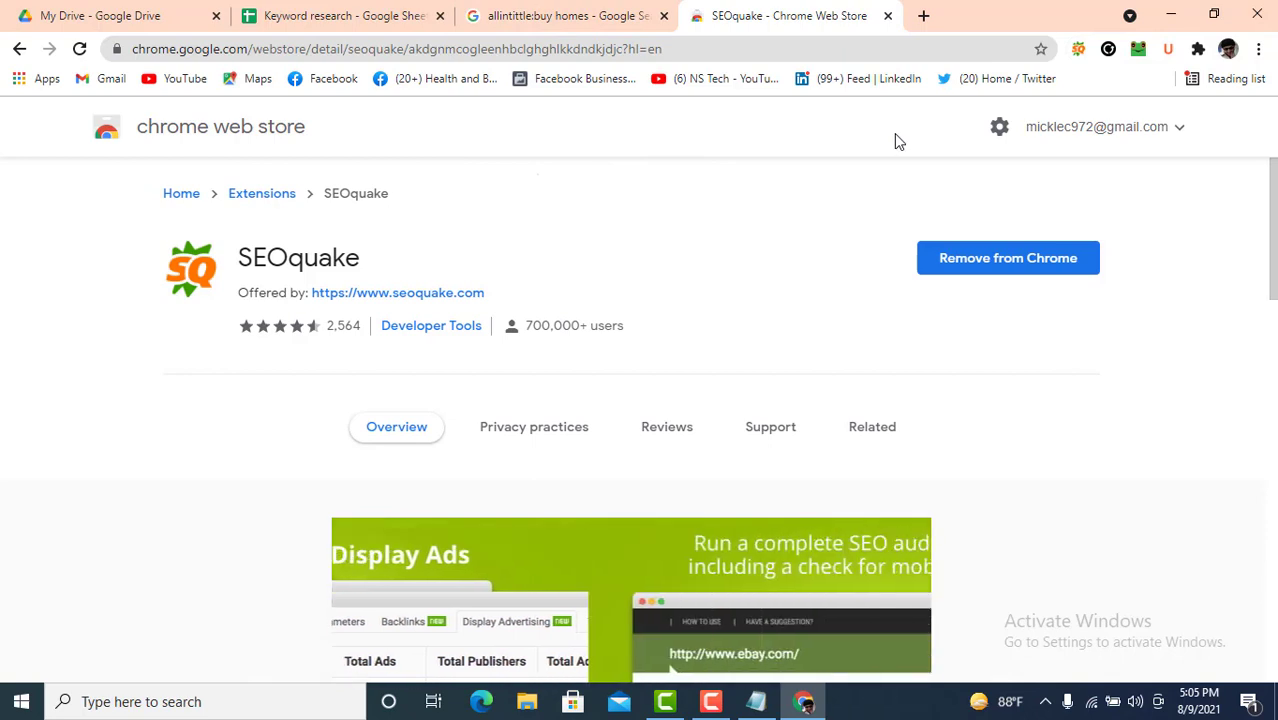
Step: Search Google for "moz chrome extension" in a new browser tab and open the MozBar page in the Chrome Web Store
left_click(921, 16)
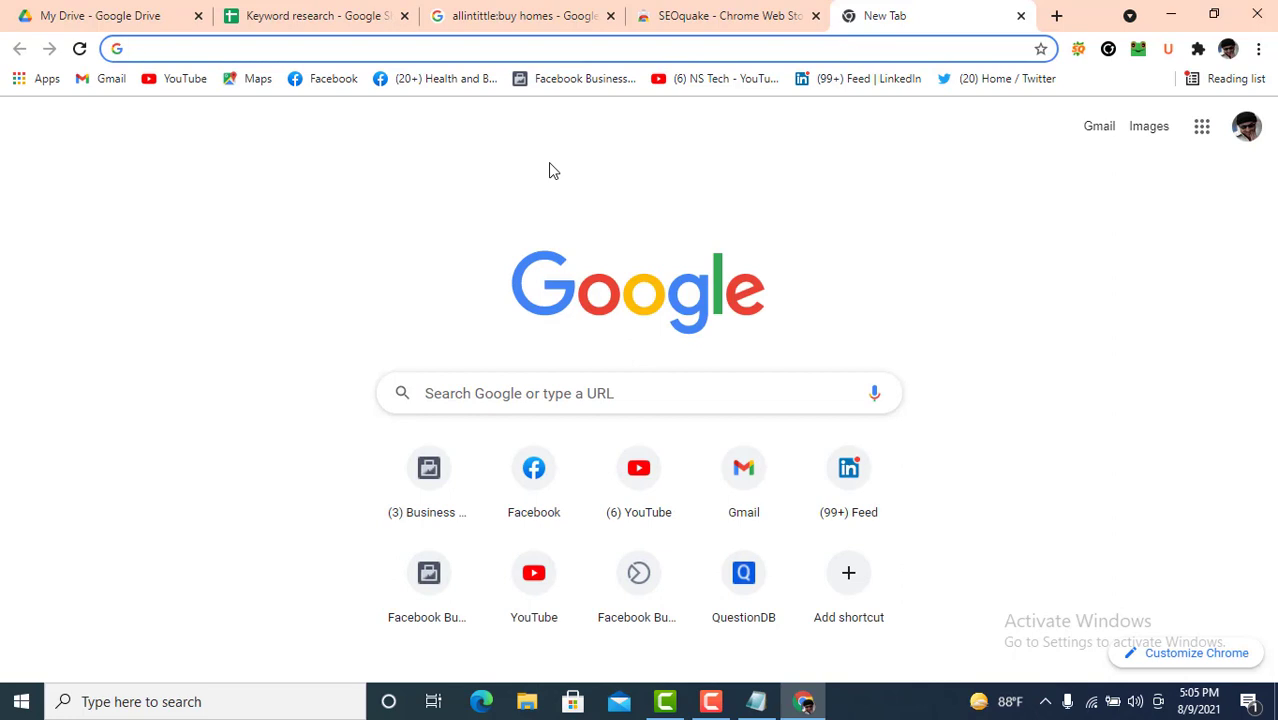
type("moz")
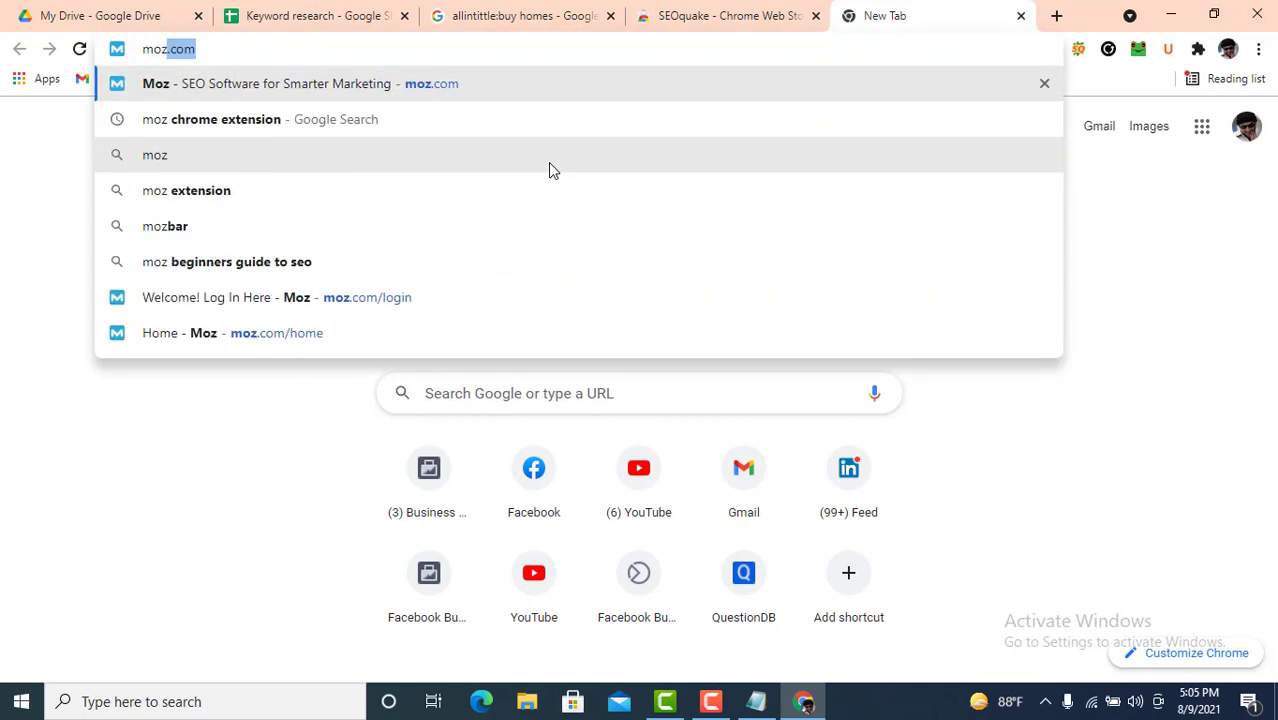
left_click(304, 125)
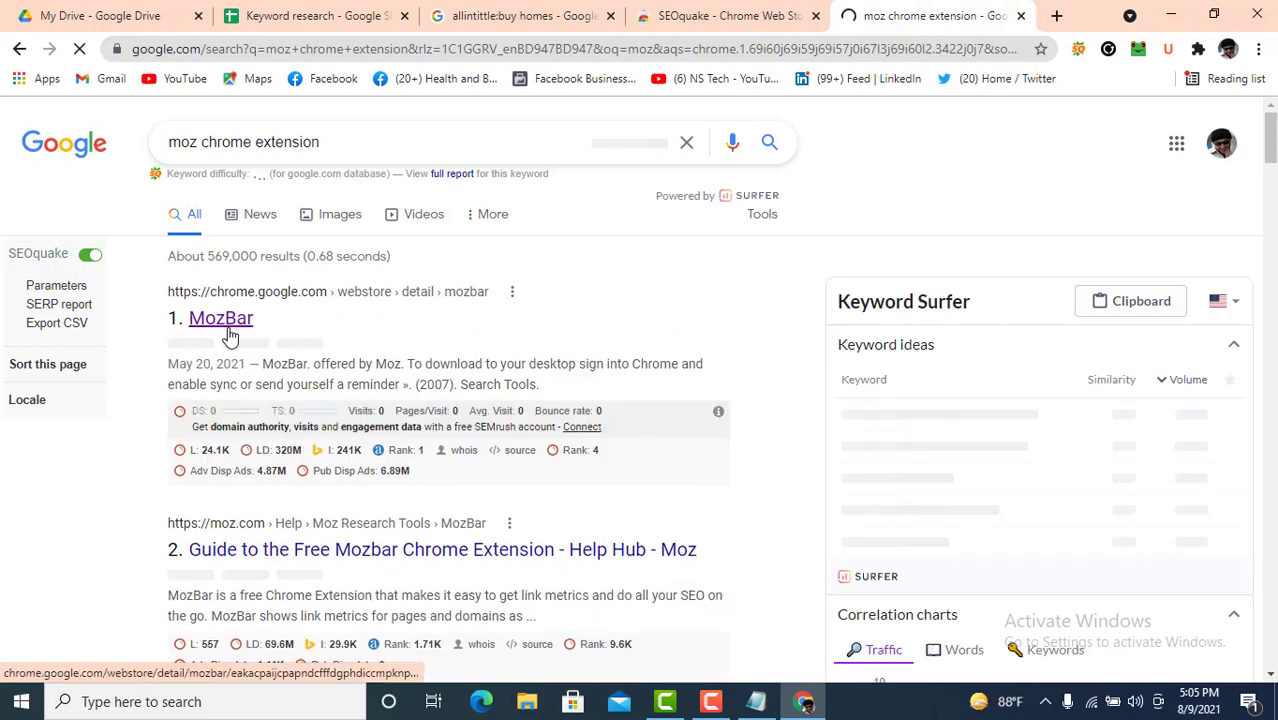
left_click(223, 322)
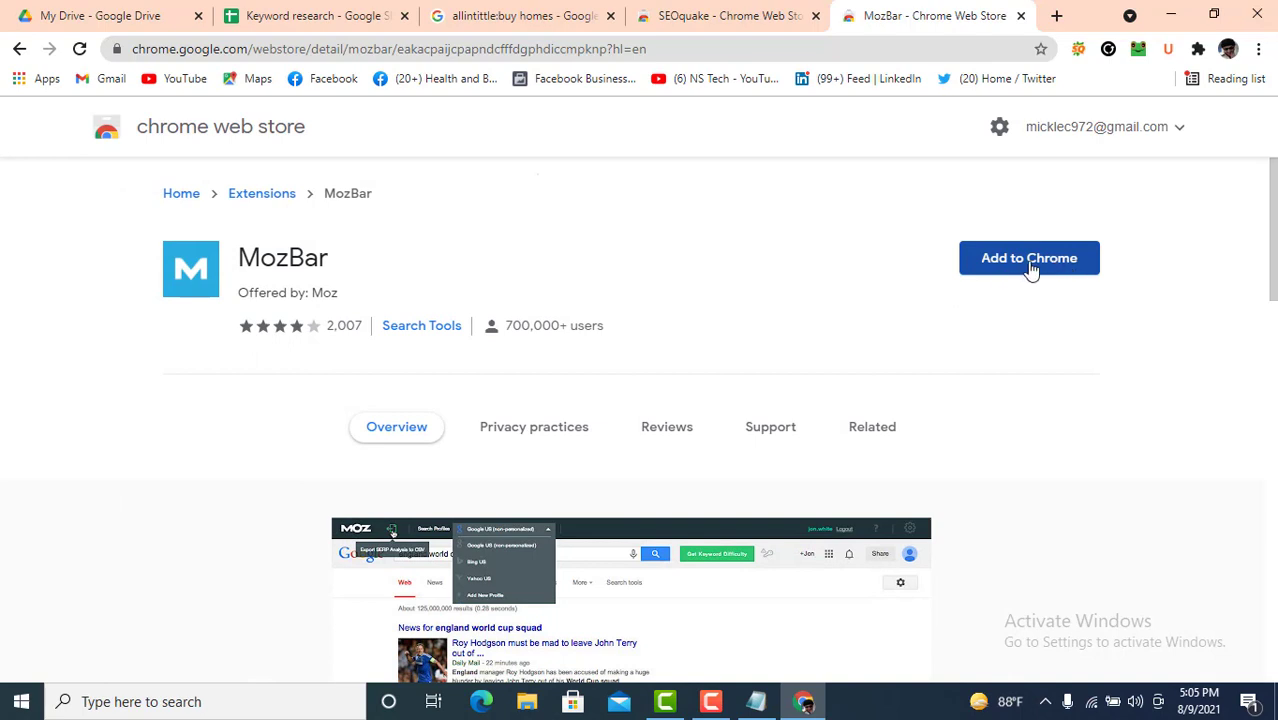
Step: Add the MozBar extension to Chrome and pin it beside the address bar
left_click(1032, 262)
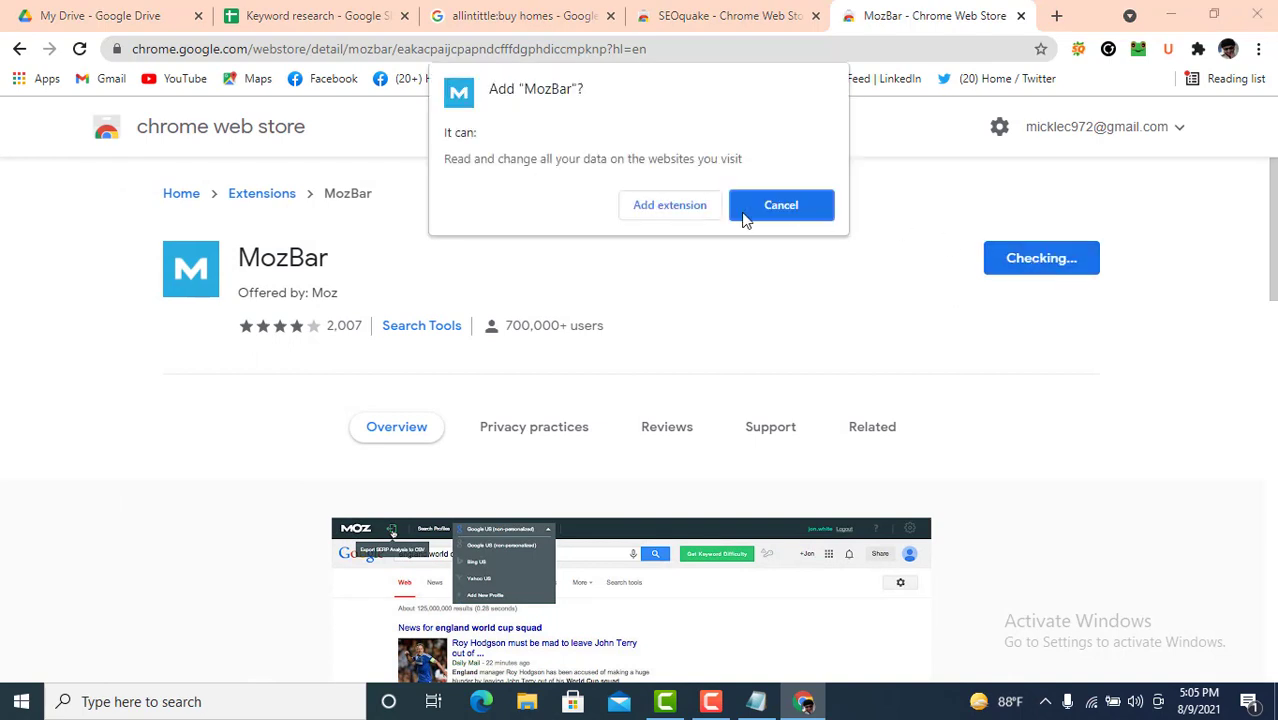
left_click(652, 213)
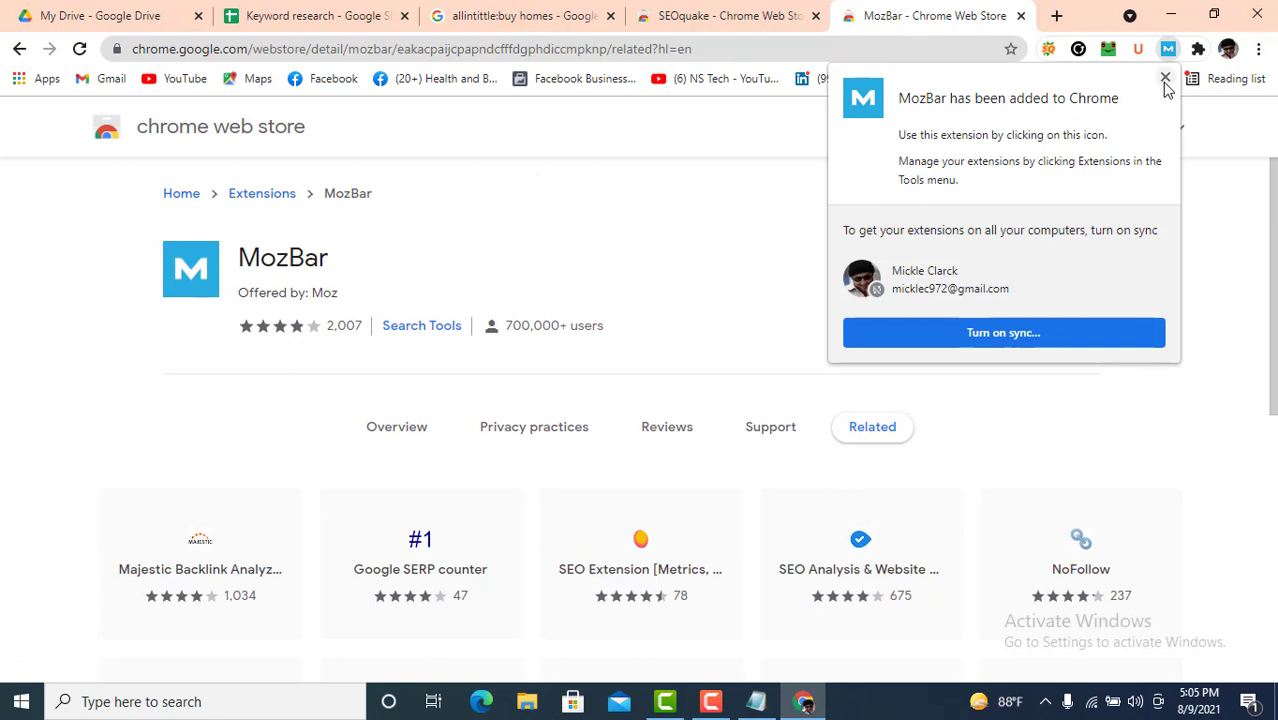
left_click(1165, 77)
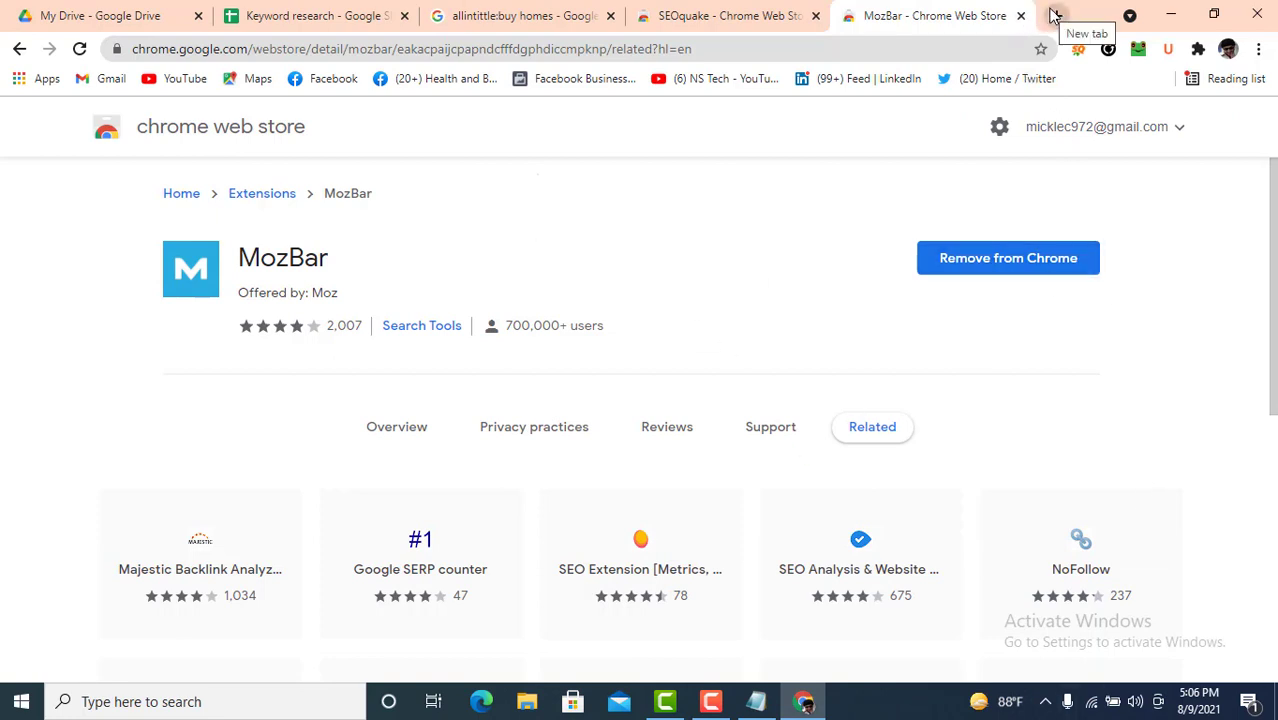
left_click(1198, 48)
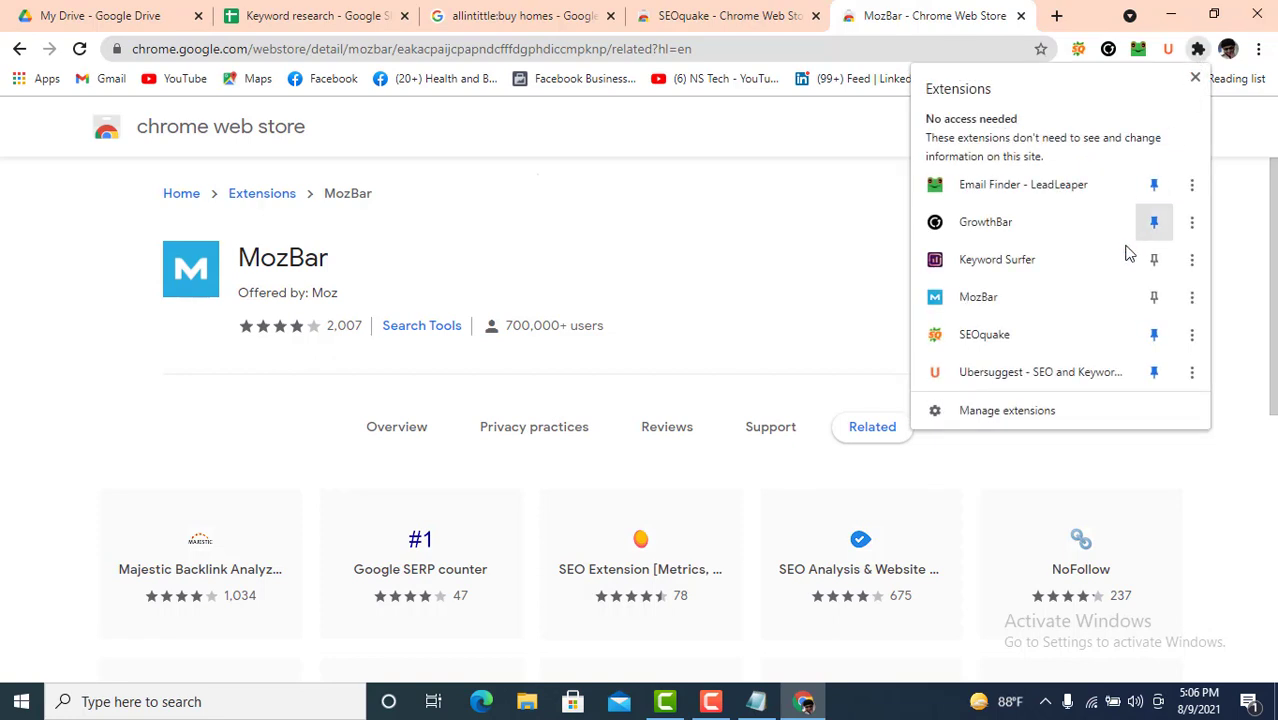
left_click(1153, 298)
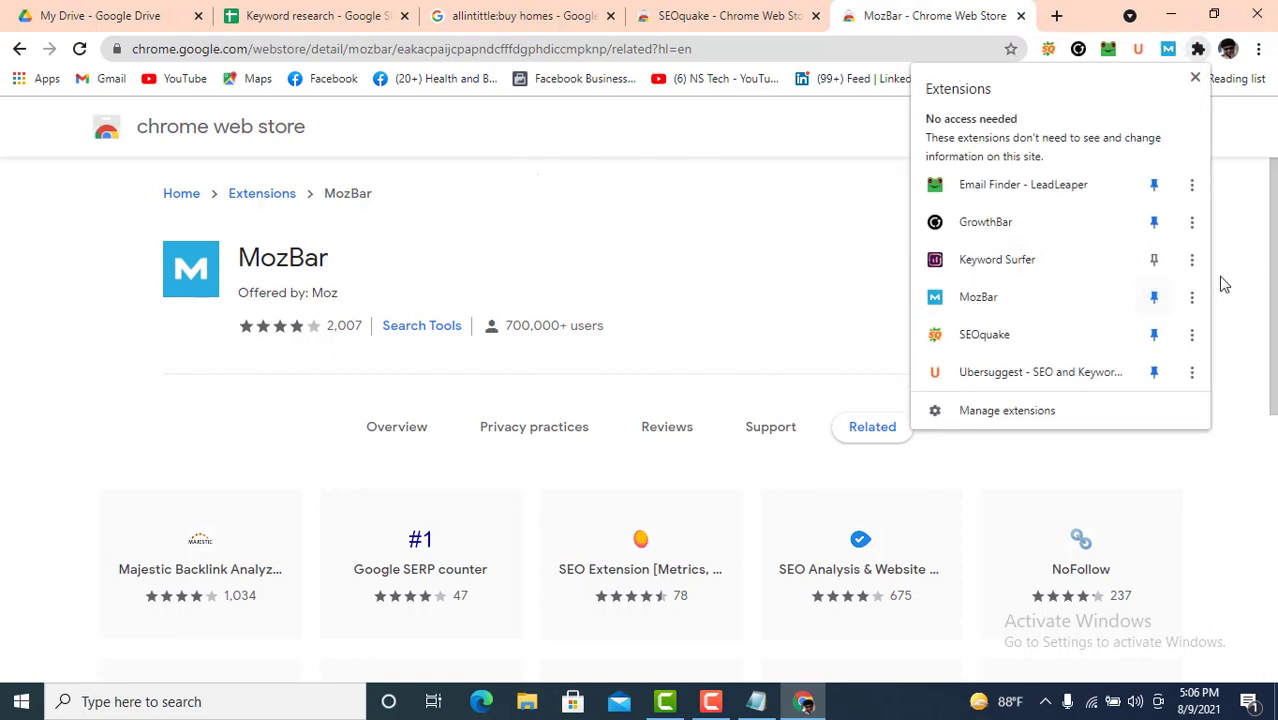
Step: Go to moz.com in a new browser tab and open its login page
left_click(1056, 18)
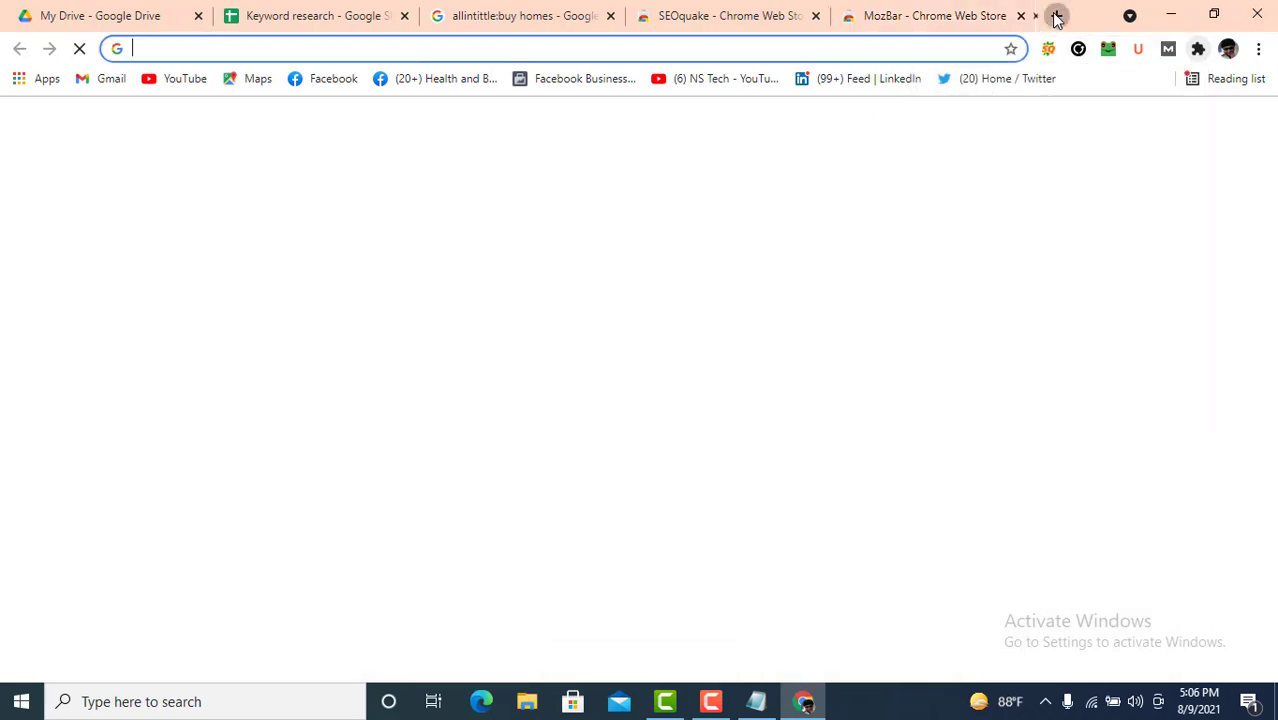
type("oz.com")
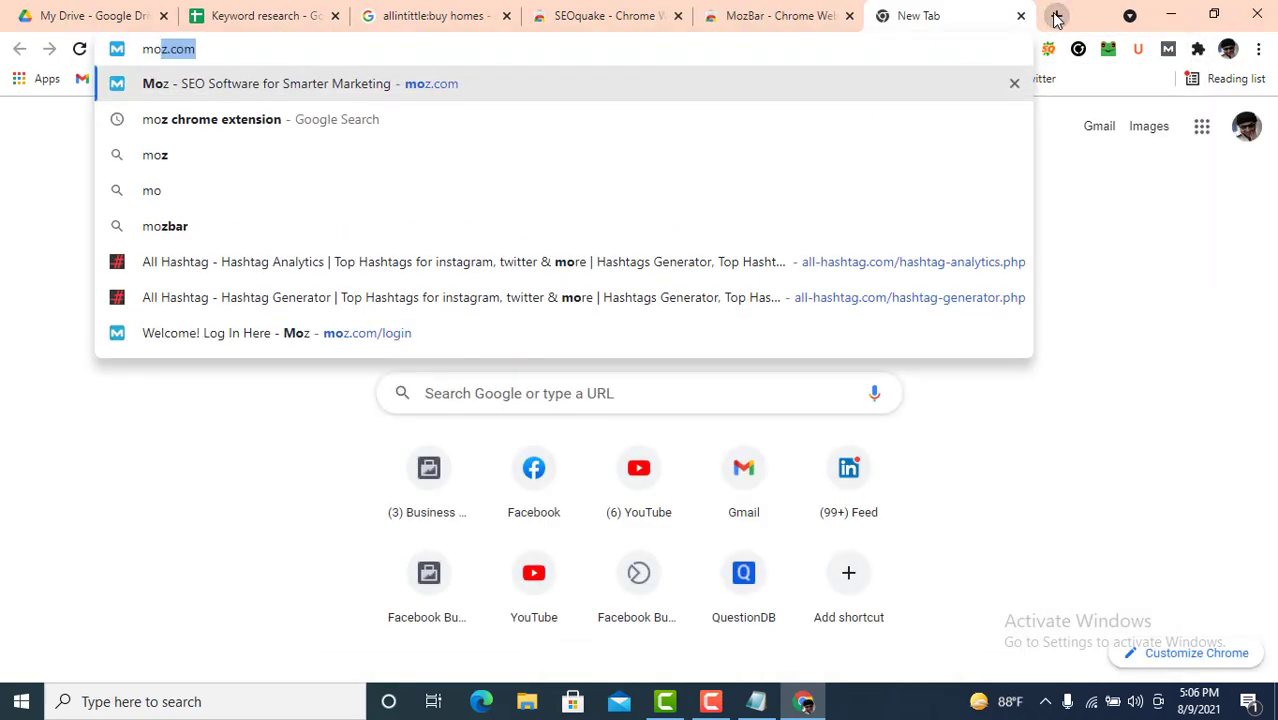
key("Return")
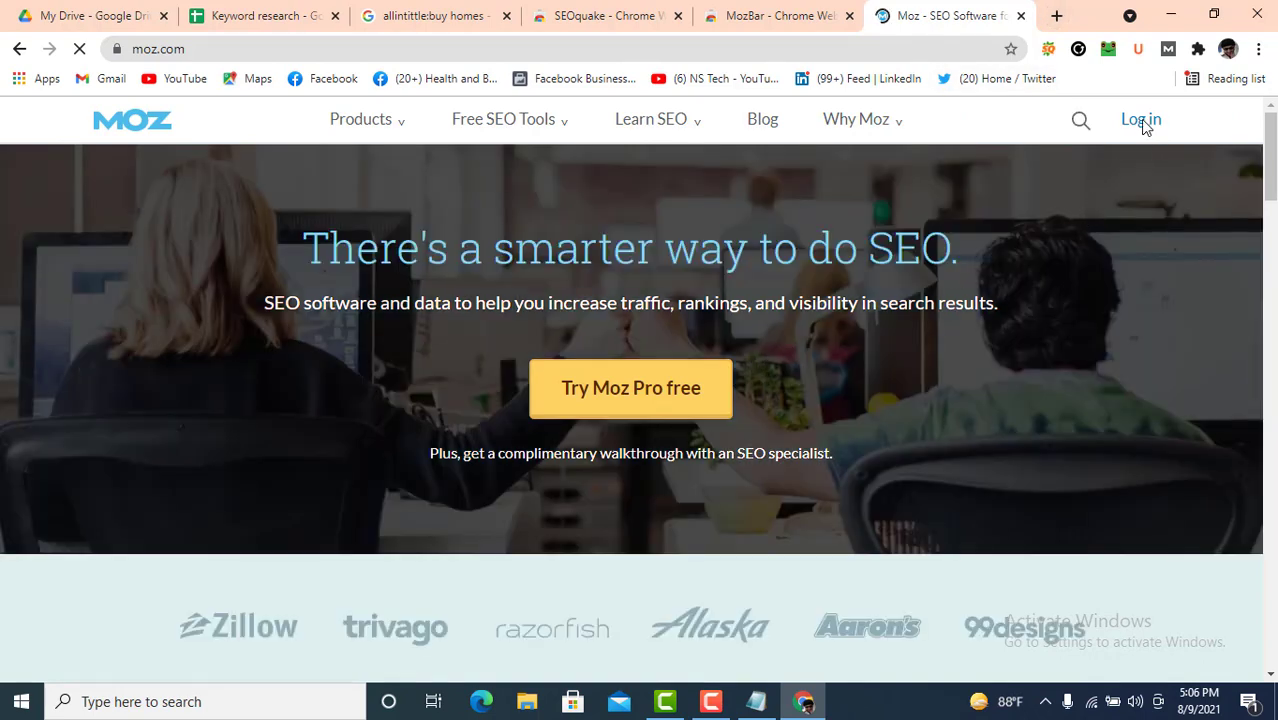
left_click(1141, 120)
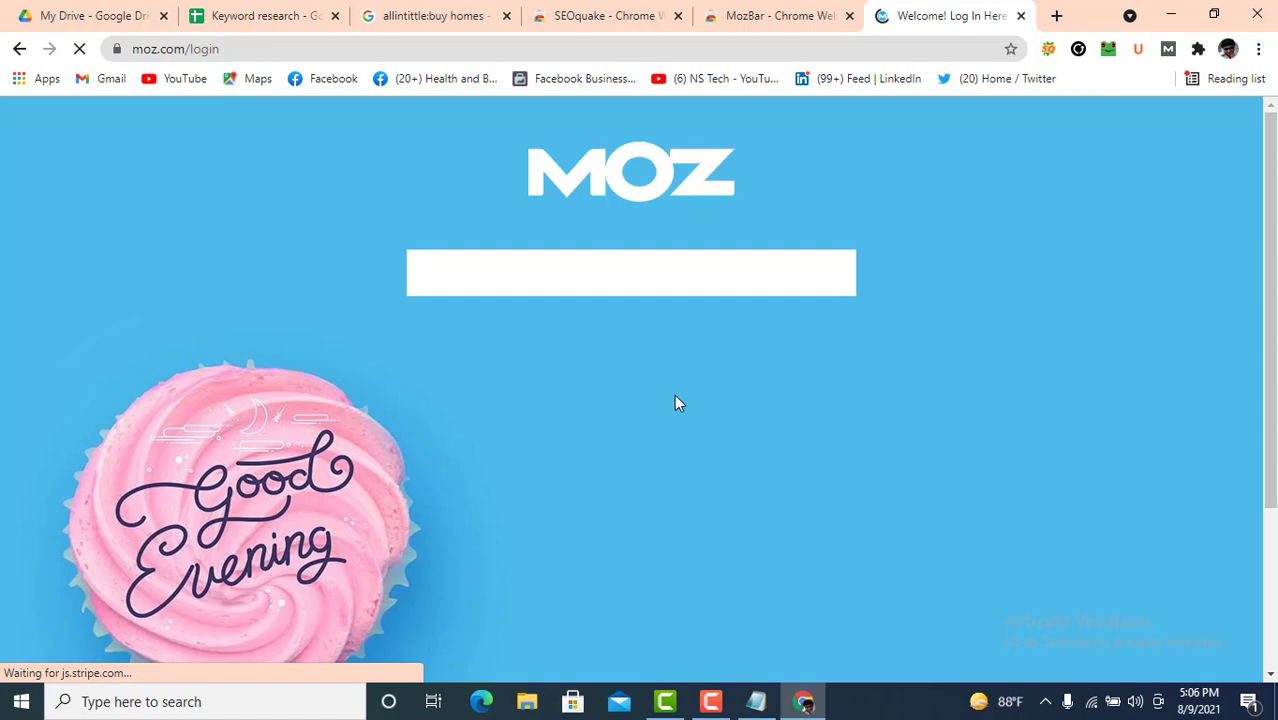
Step: Log in to Moz with the account e-mail and password
left_click(573, 414)
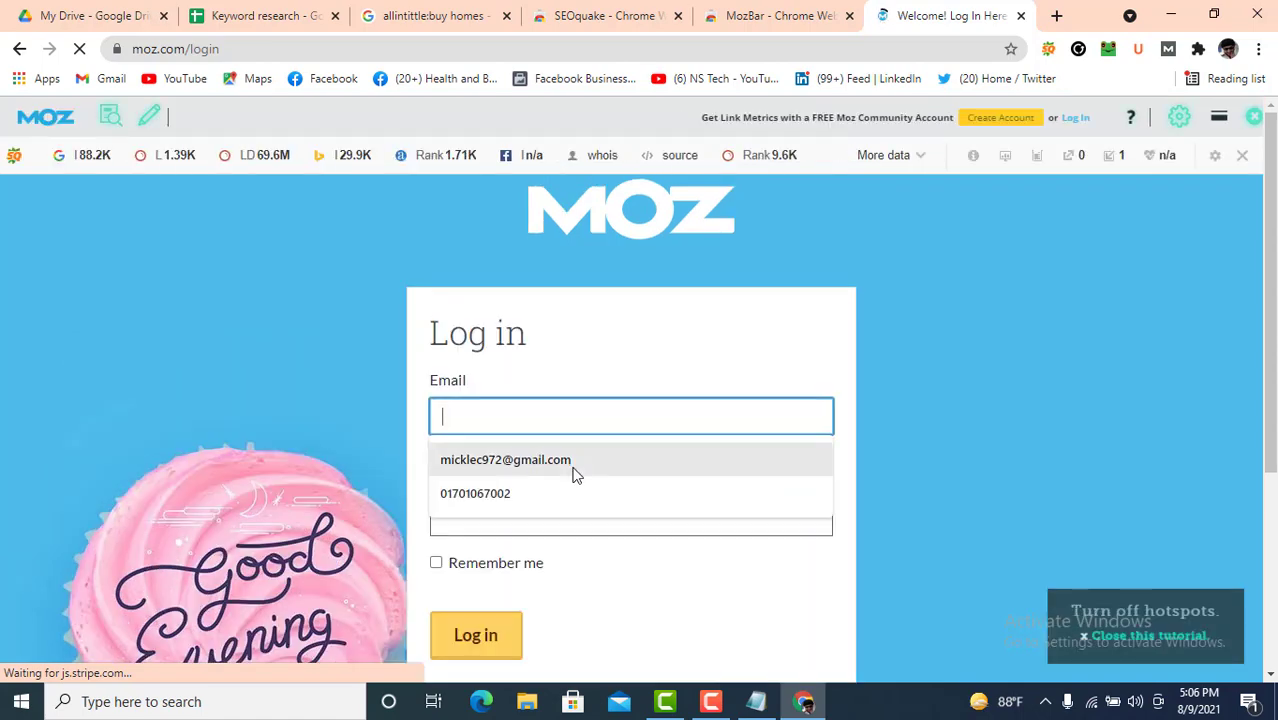
left_click(579, 466)
scroll(584, 410, "down", 3)
scroll(517, 265, "up", 2)
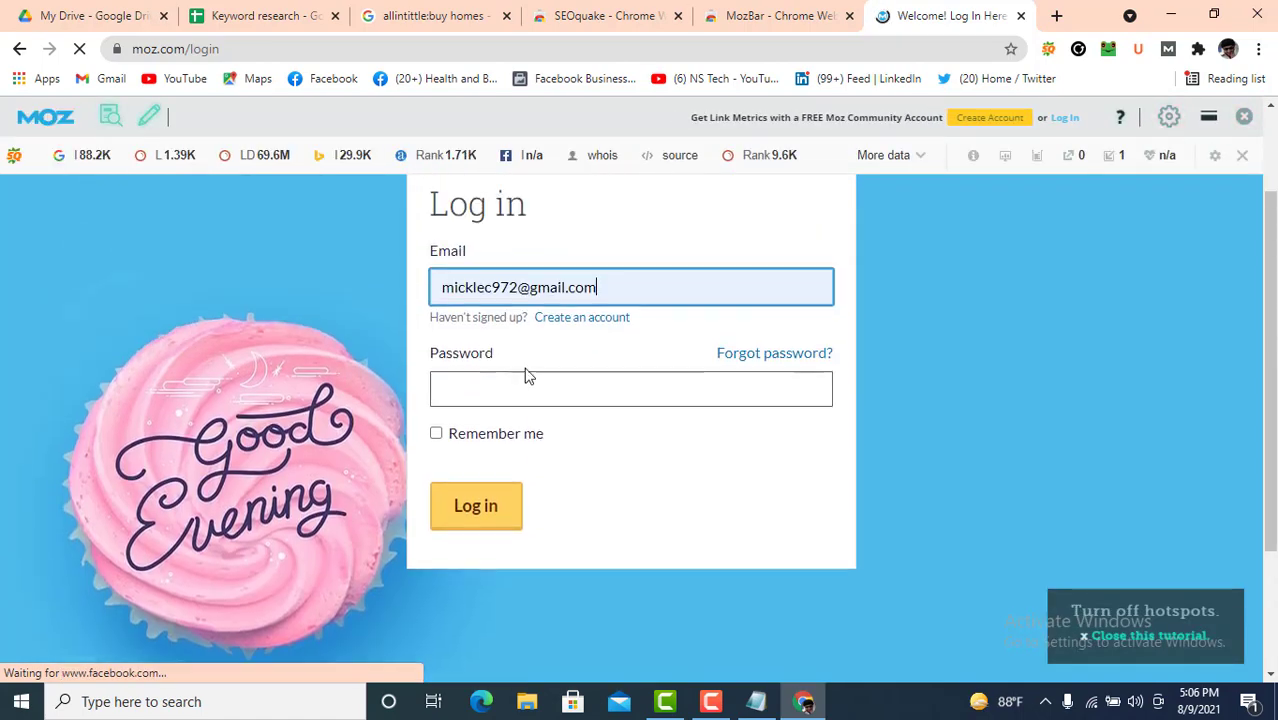
left_click(517, 383)
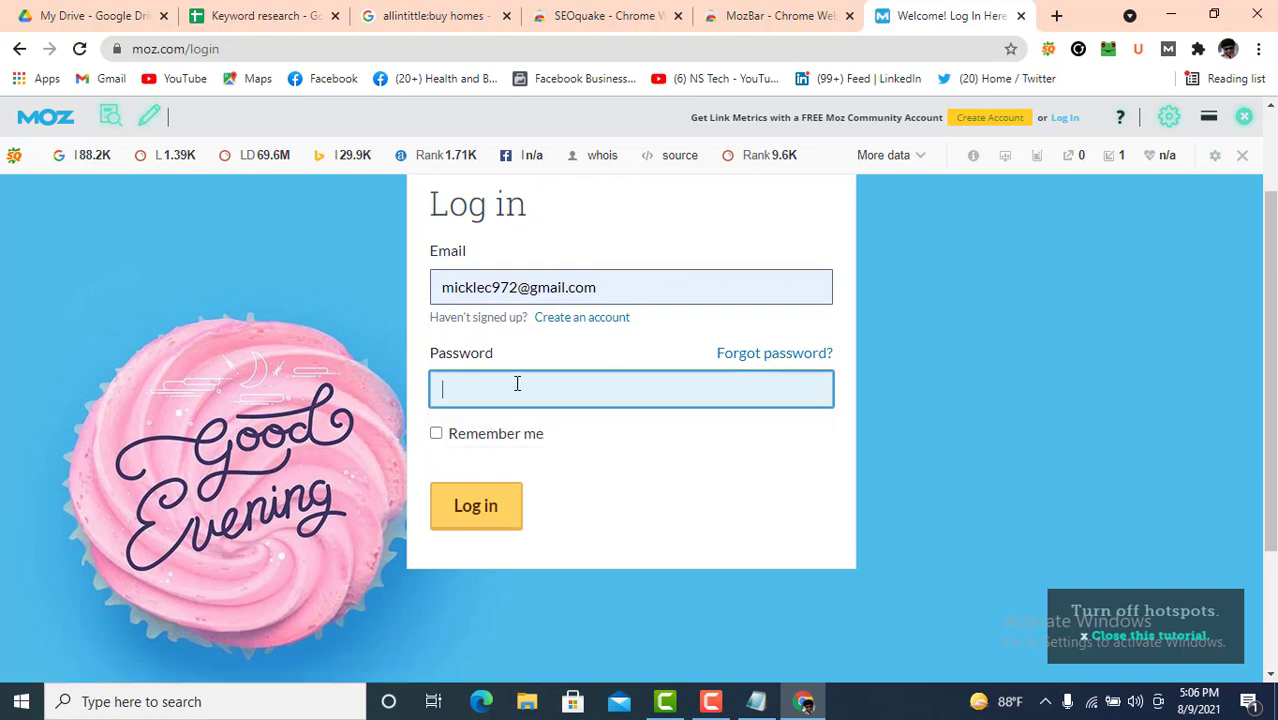
type("••••••")
key("BackSpace")
type("••")
left_click(485, 503)
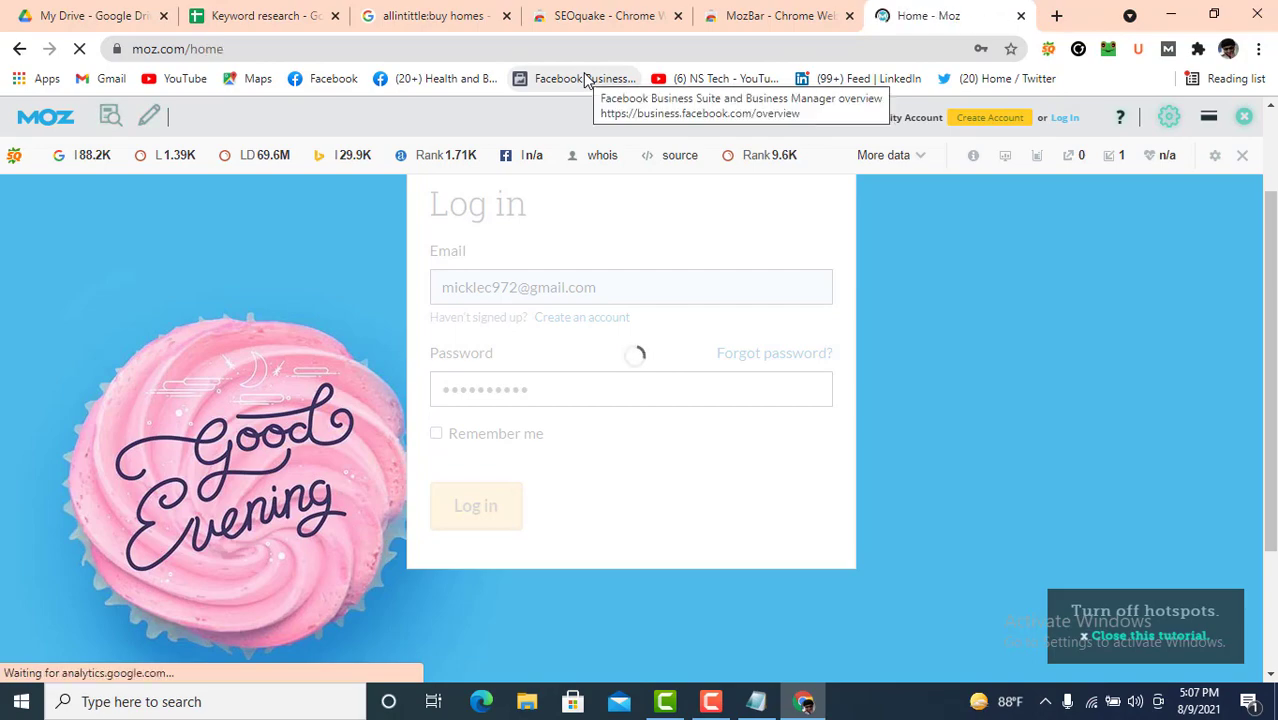
scroll(866, 320, "down", 3)
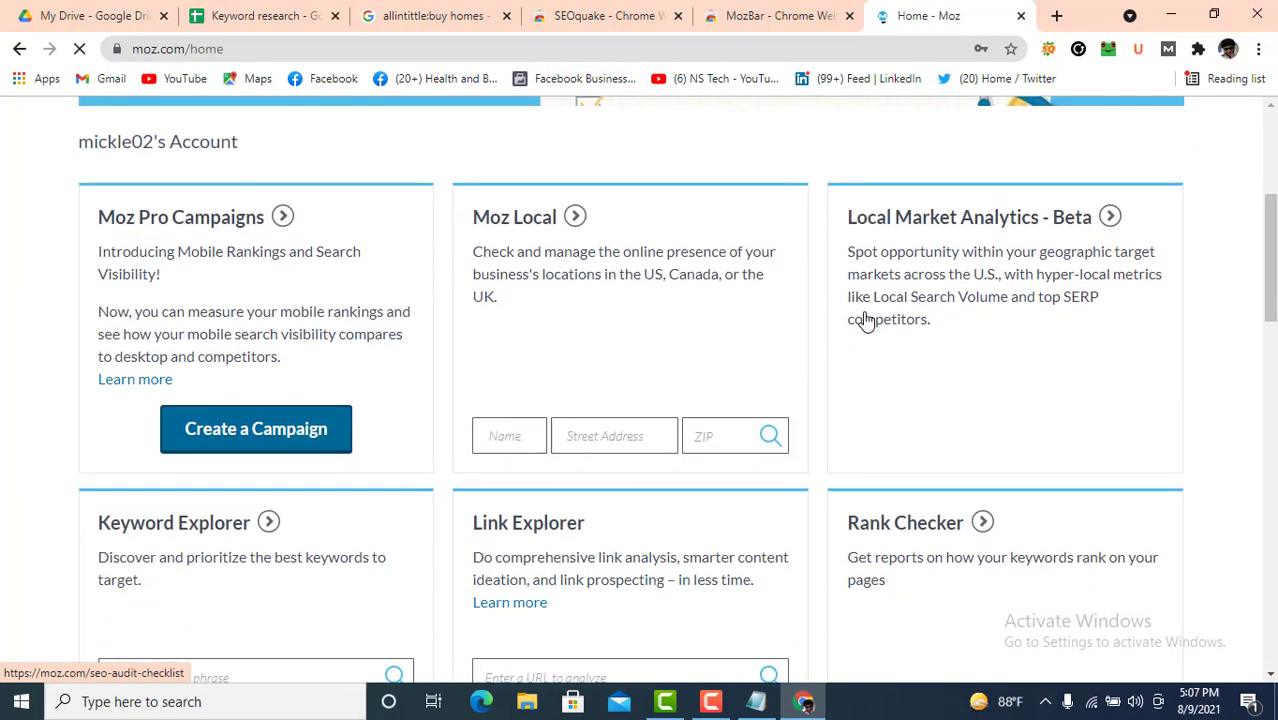
scroll(866, 320, "up", 4)
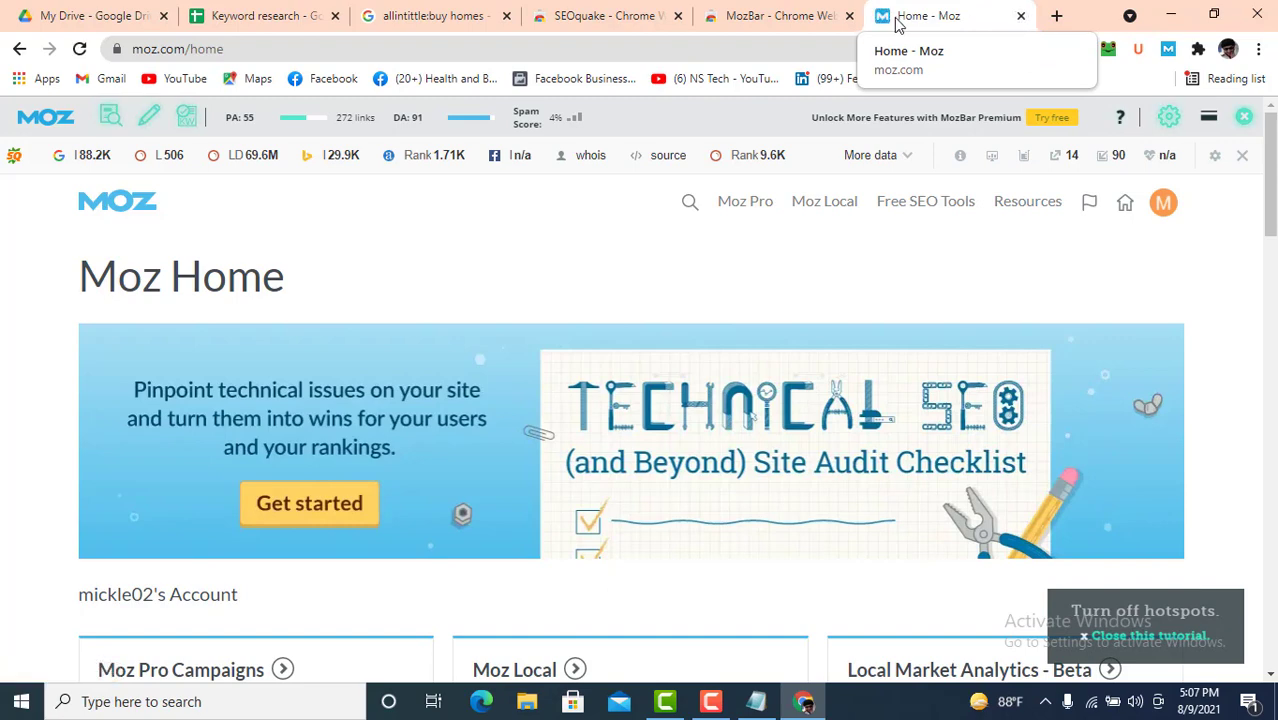
Step: Close the Moz home, MozBar and SEOquake browser tabs
left_click(830, 15)
left_click(1020, 15)
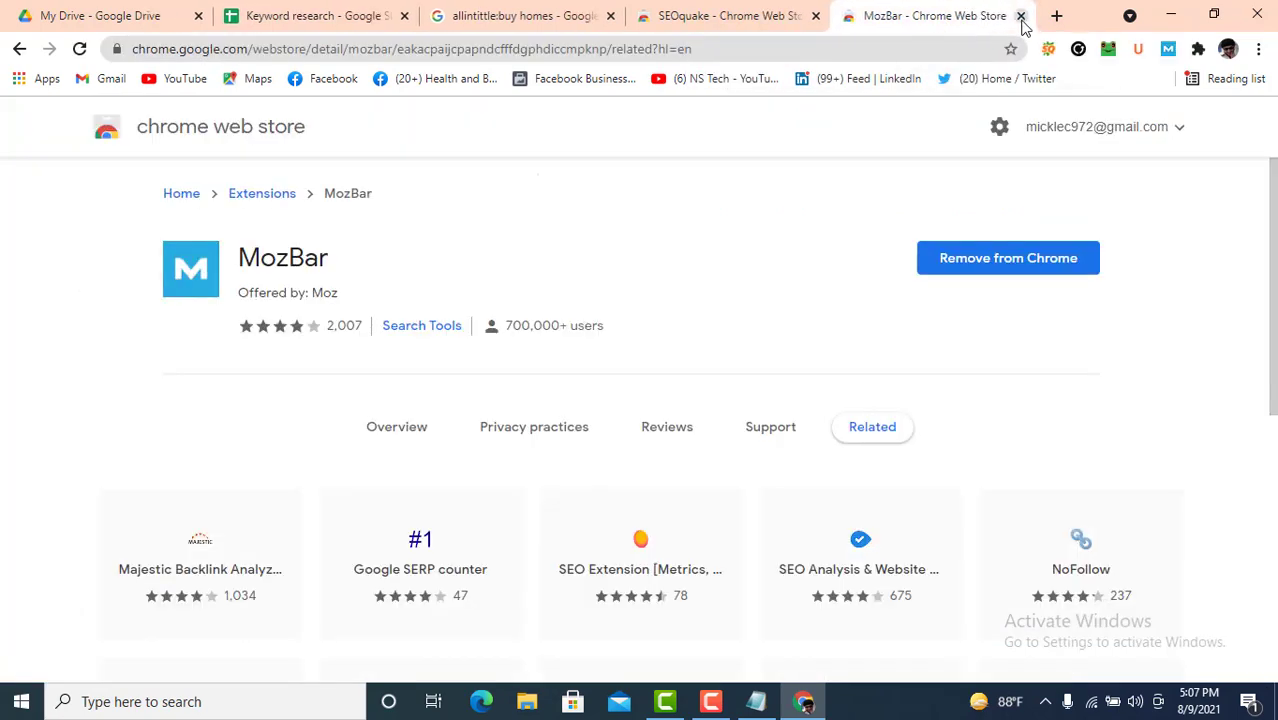
left_click(1021, 16)
left_click(890, 16)
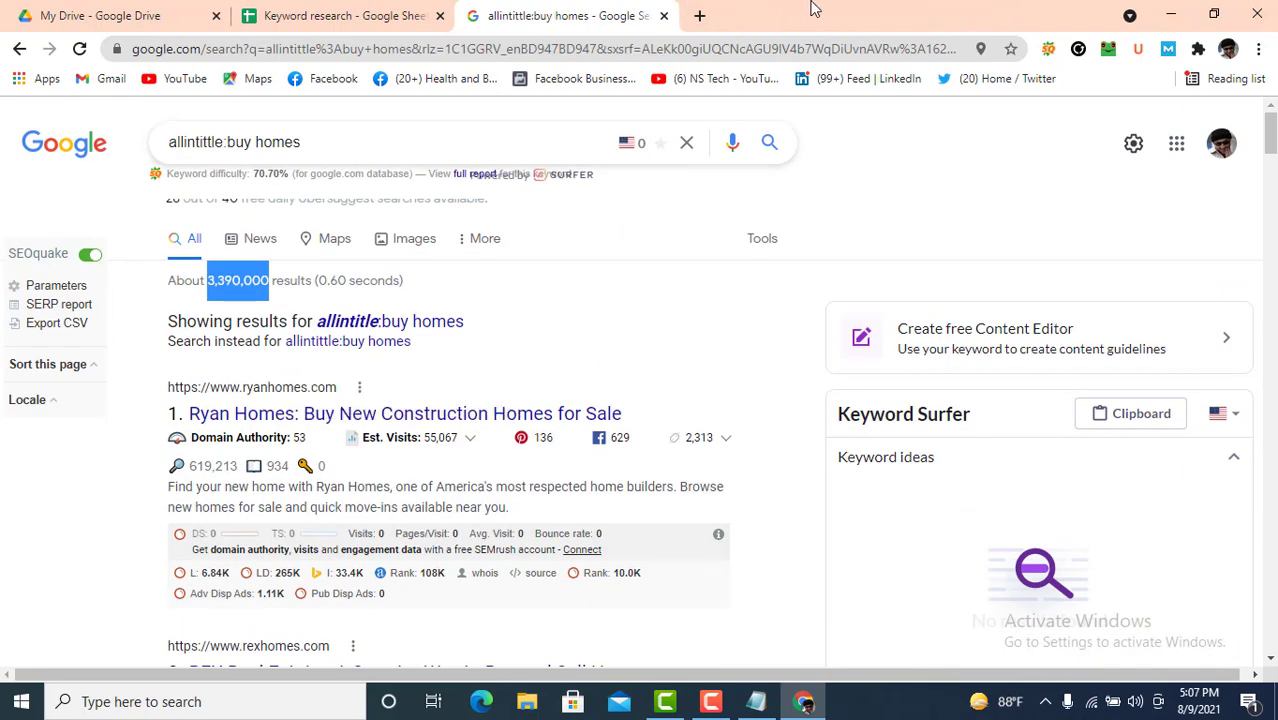
Step: Search Google for "buy homes" in a new browser tab and review the "allintittle:buy homes" results for comparison
left_click(700, 14)
type("b")
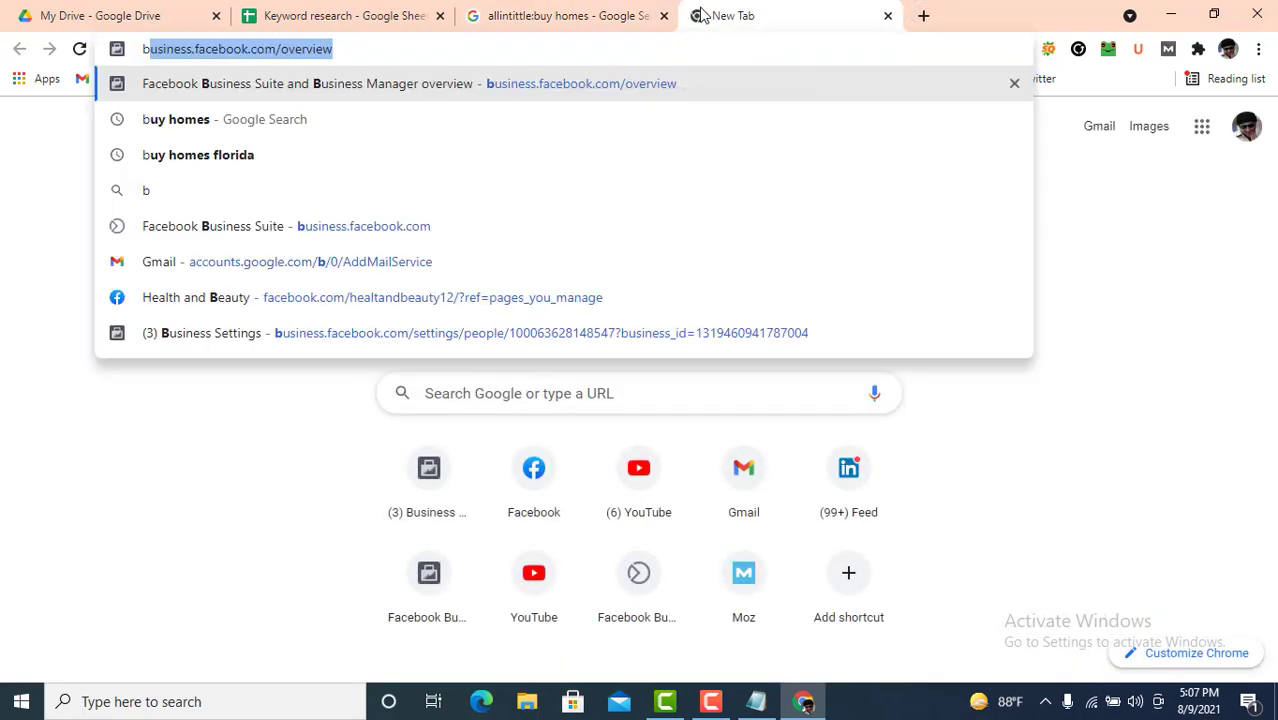
type("uy homes")
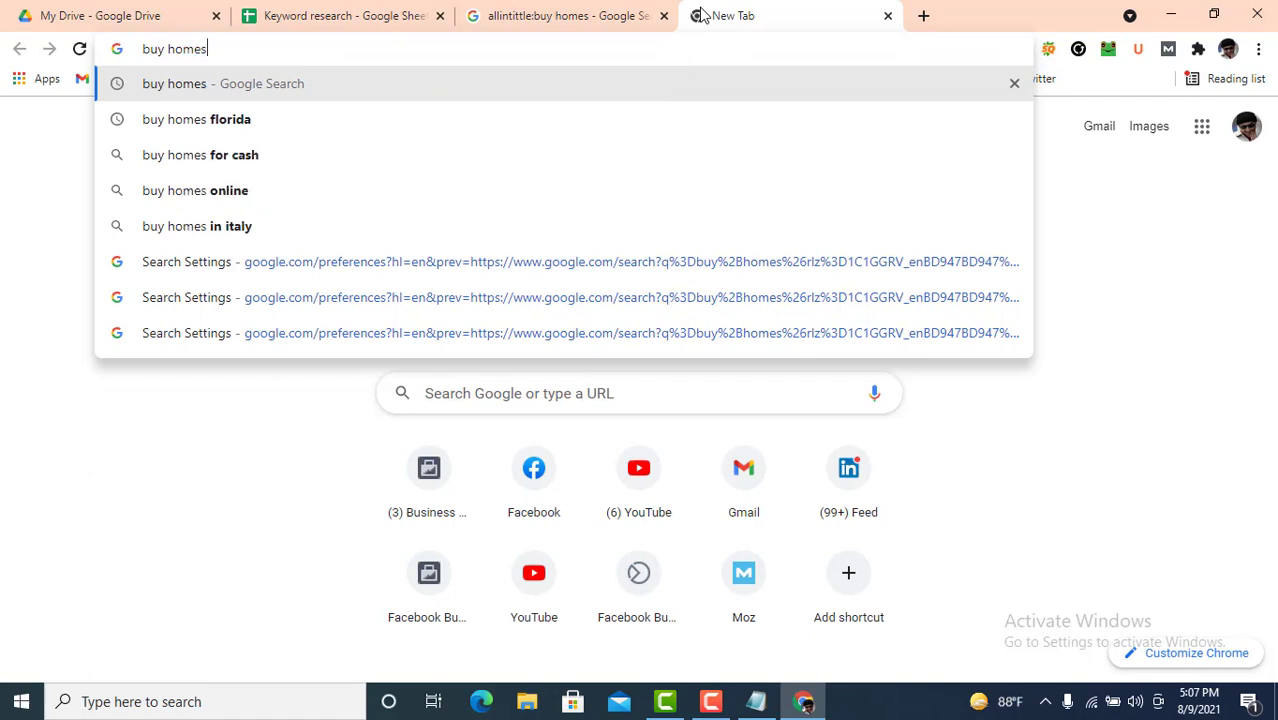
key("Return")
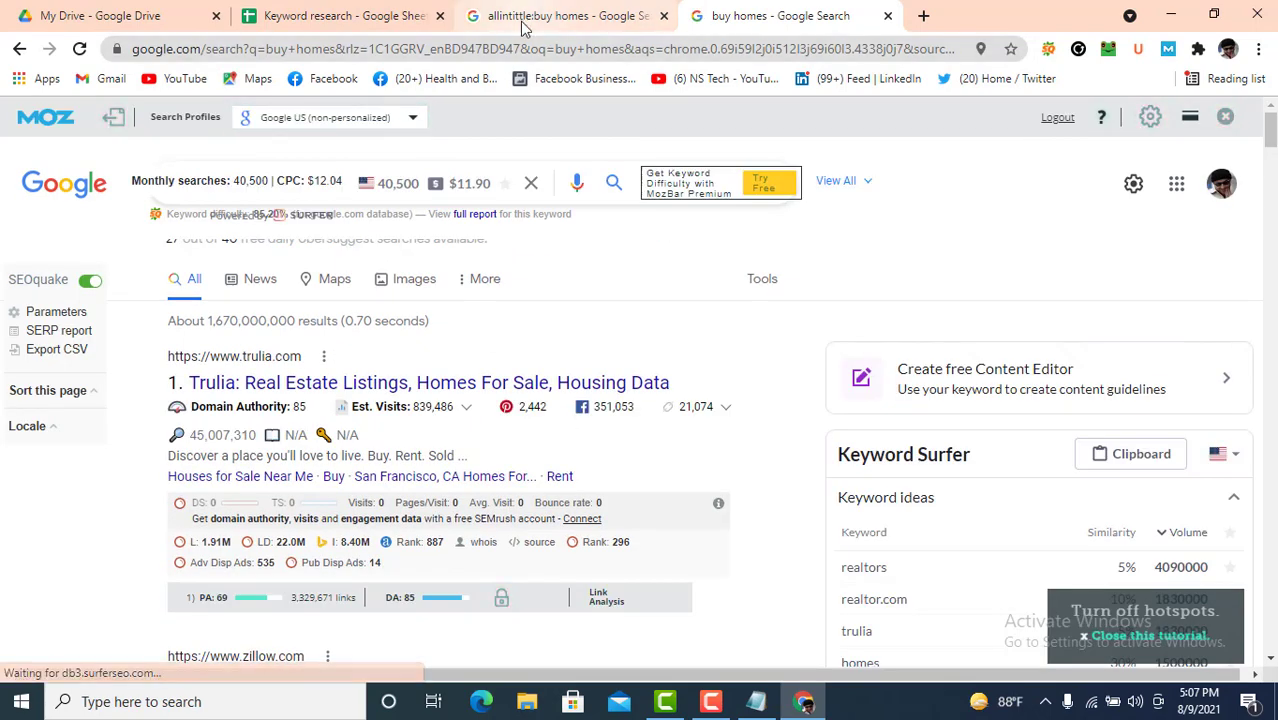
left_click(462, 15)
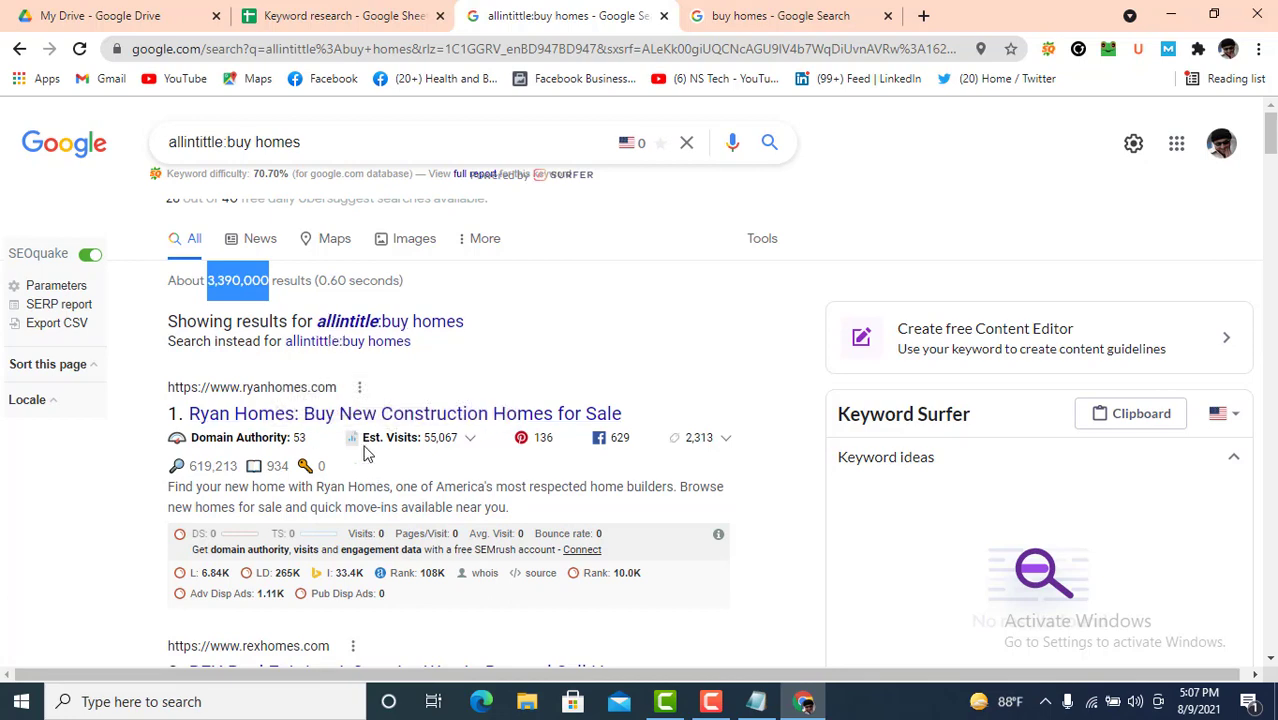
scroll(368, 446, "down", 3)
scroll(368, 446, "up", 3)
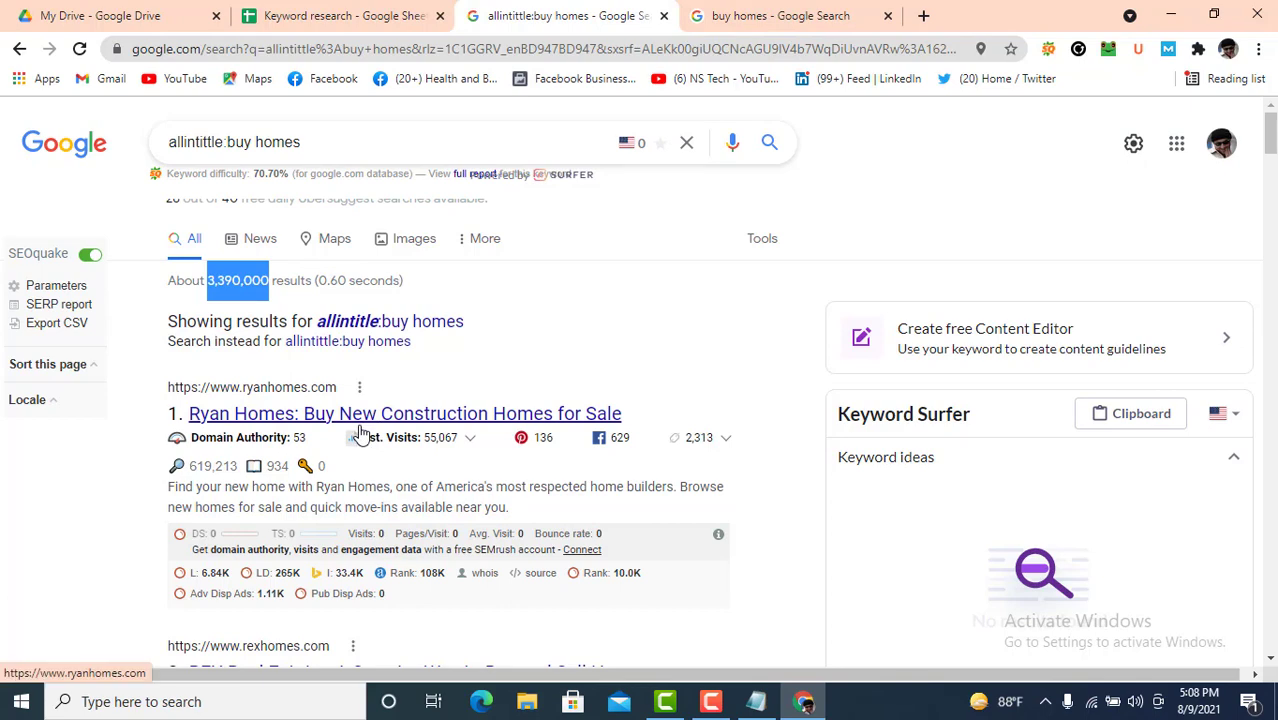
Step: Replace the competitor link in cell F2 with the link address of the Trulia result from the "buy homes" search
left_click(760, 16)
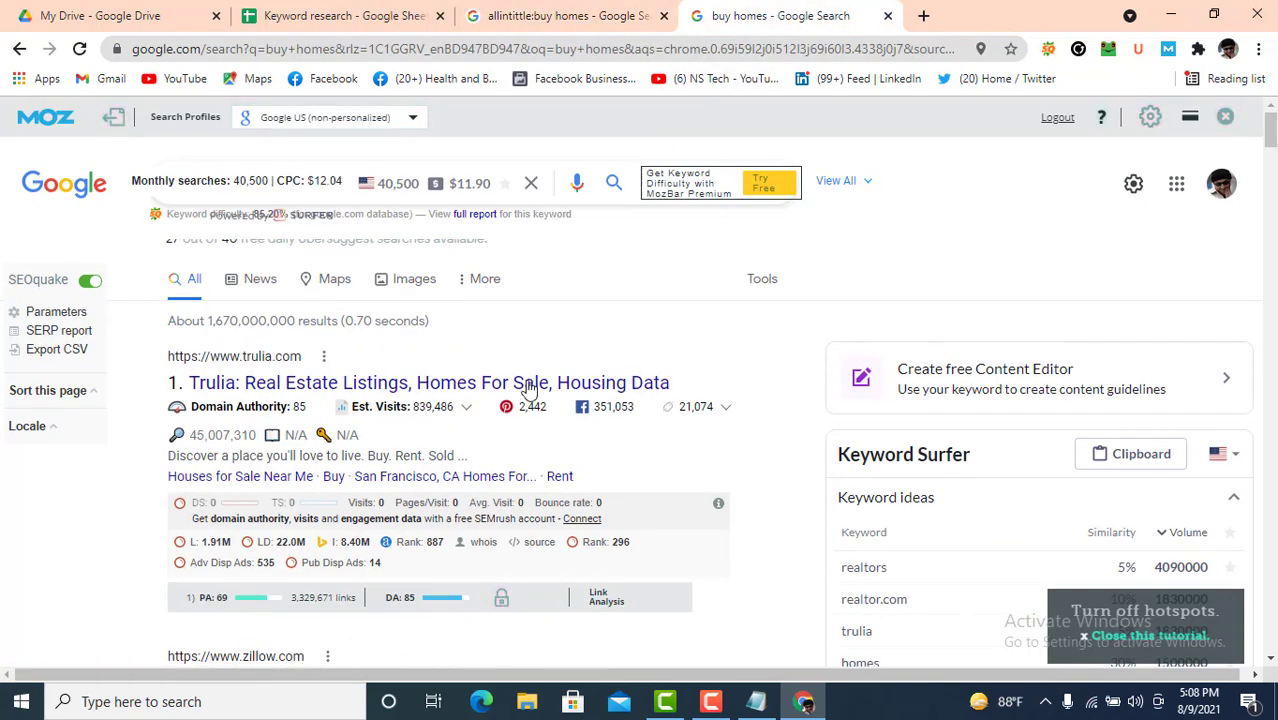
scroll(320, 380, "down", 4)
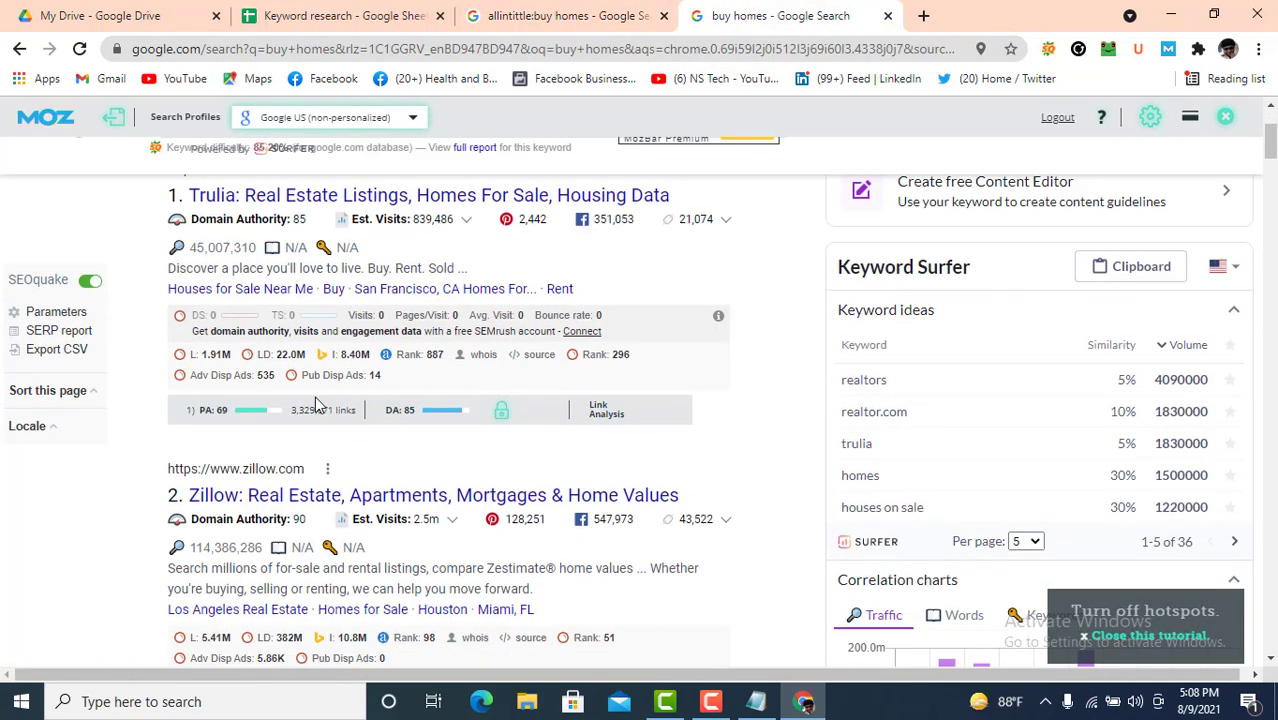
scroll(320, 400, "up", 3)
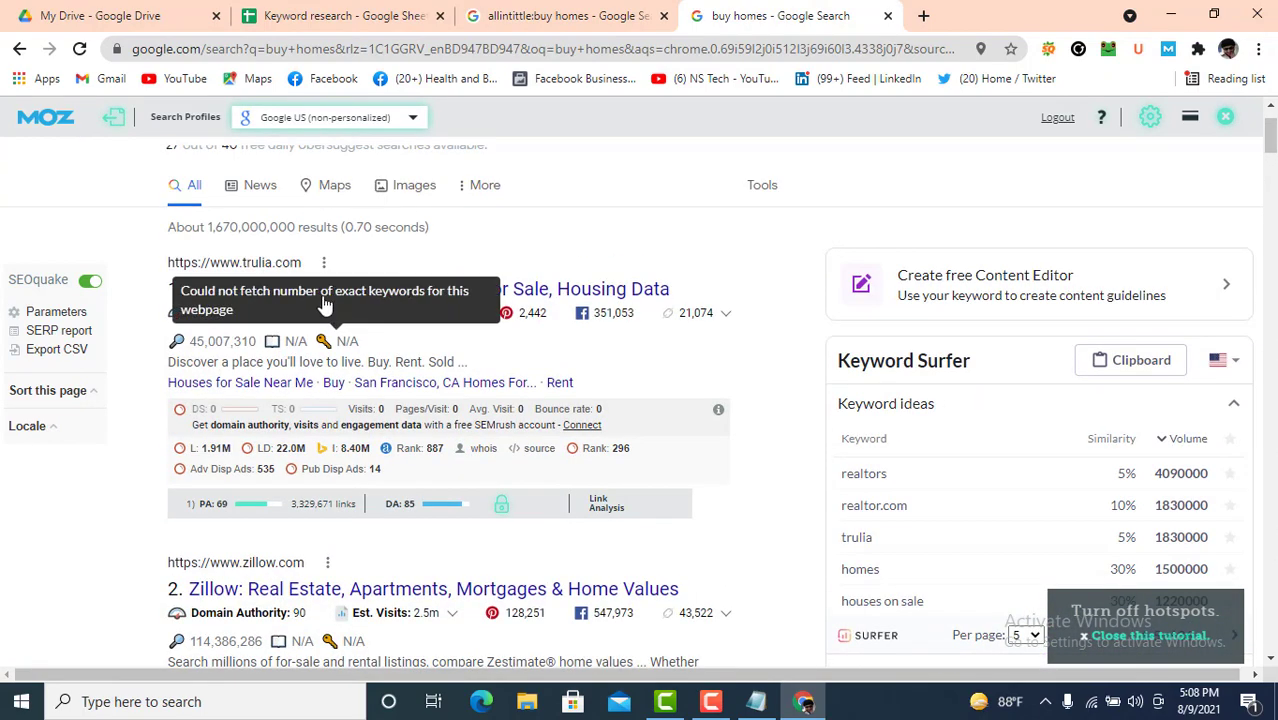
right_click(322, 292)
left_click(389, 406)
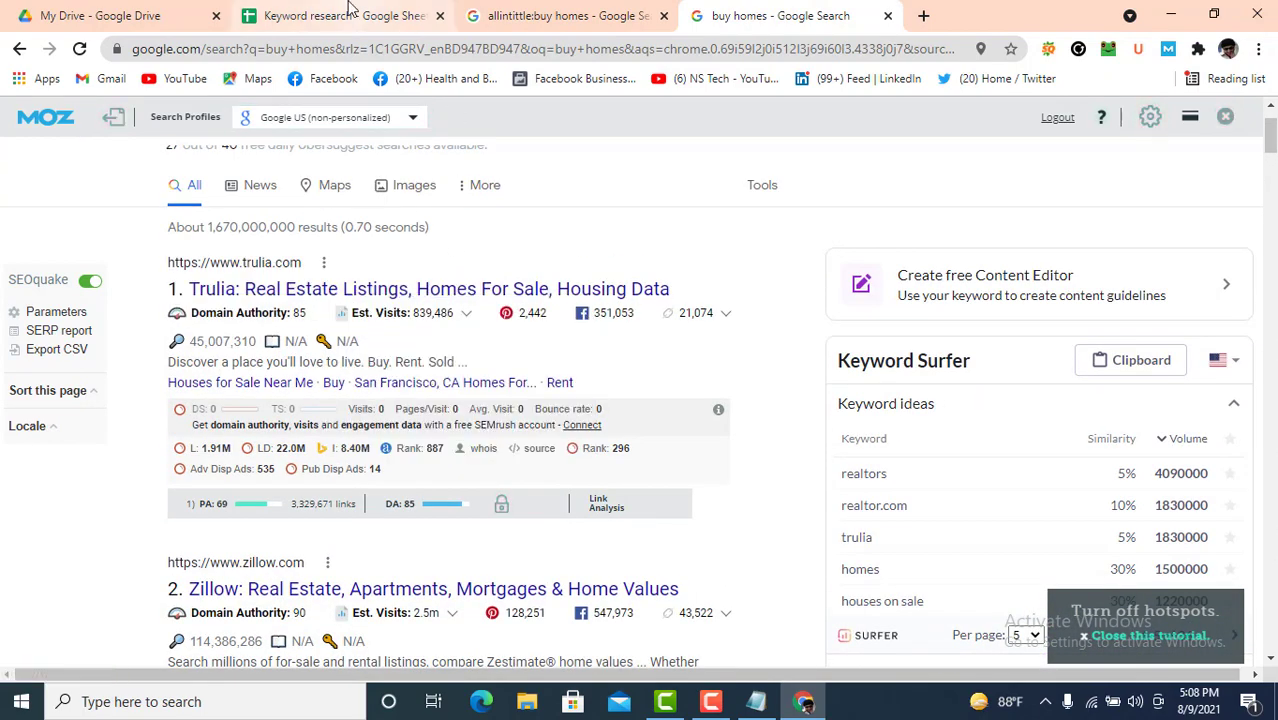
left_click(340, 15)
left_click(535, 289)
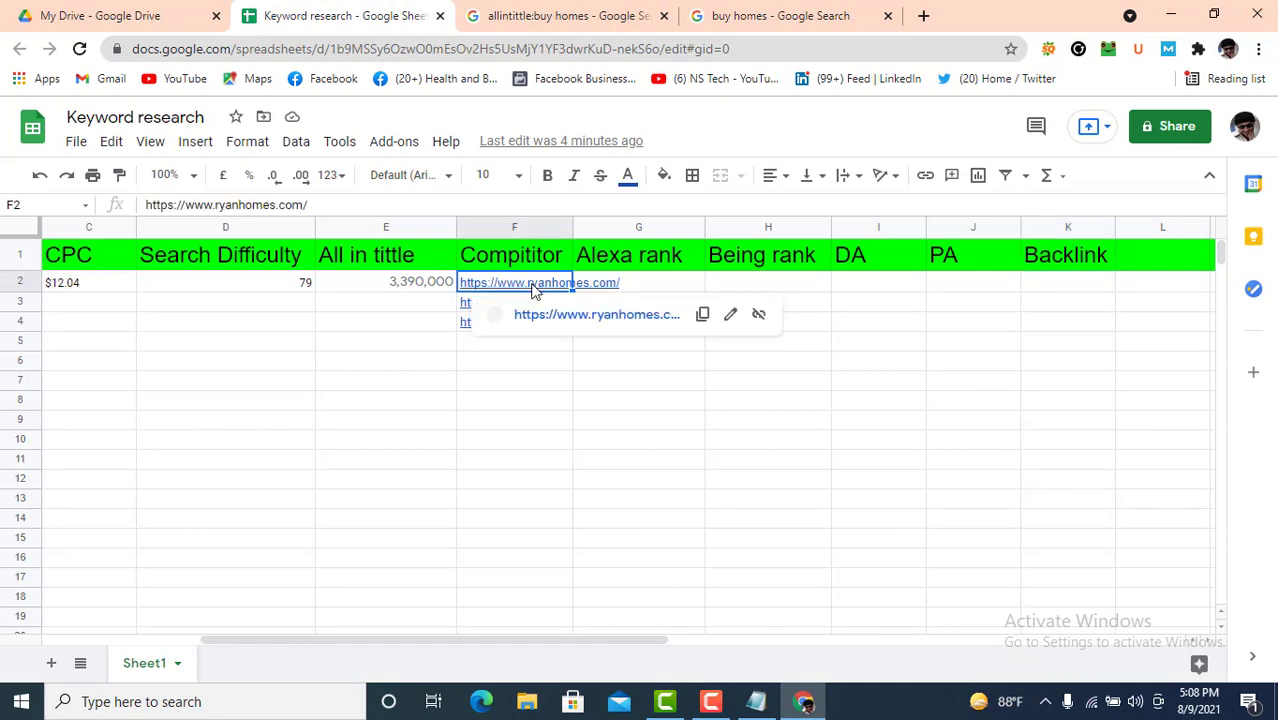
key("ctrl+v")
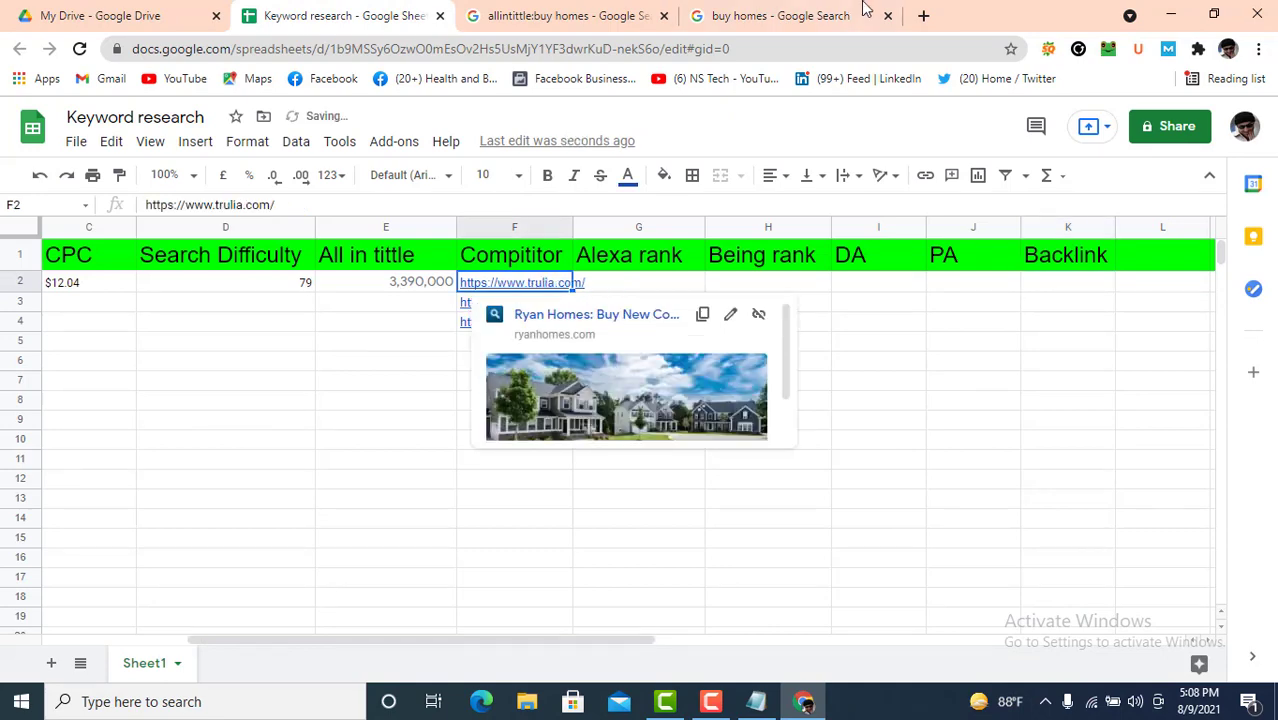
Step: Replace the competitor link in cell F3 with the link address of the Zillow result from the "buy homes" search
left_click(860, 15)
scroll(380, 410, "down", 2)
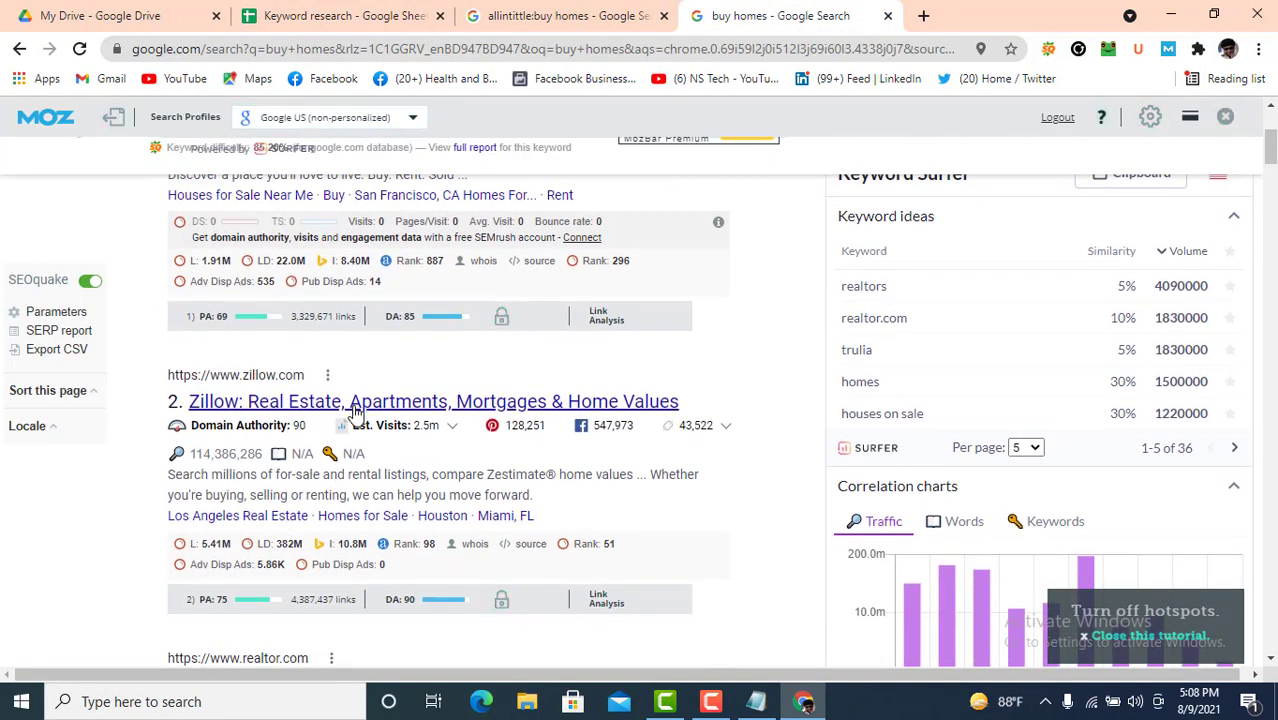
right_click(362, 404)
left_click(450, 516)
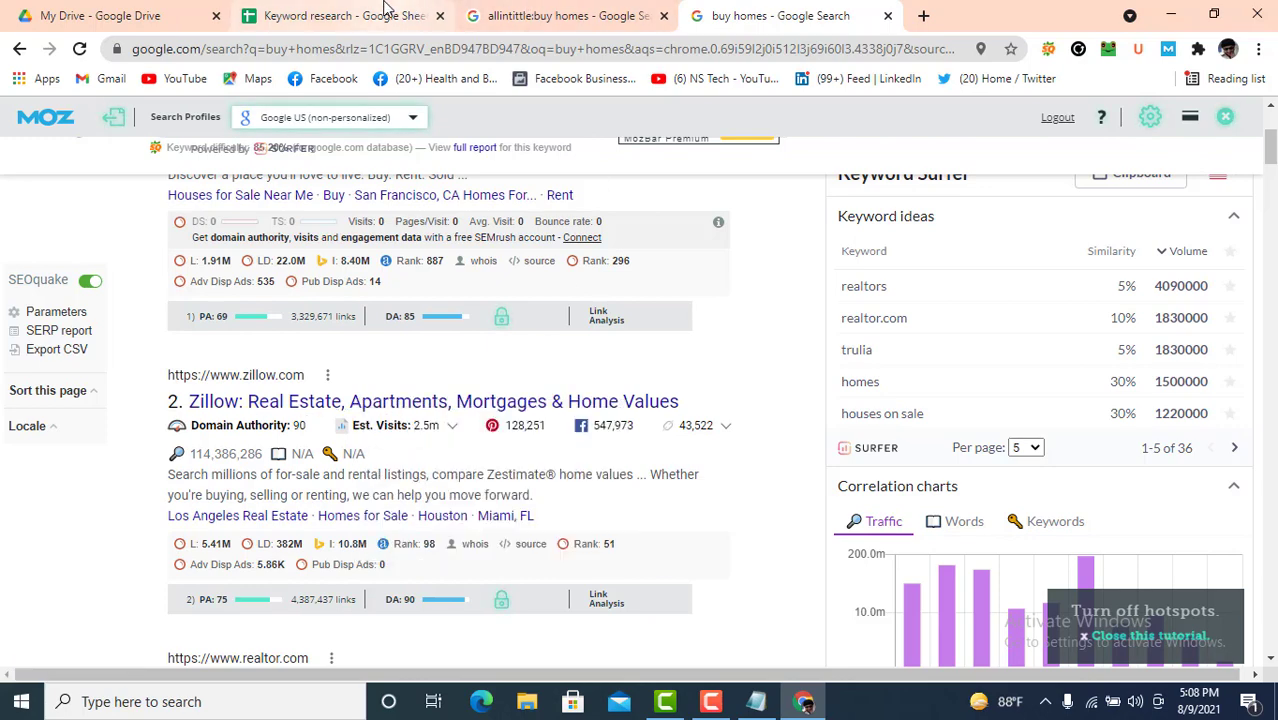
left_click(340, 15)
left_click(521, 310)
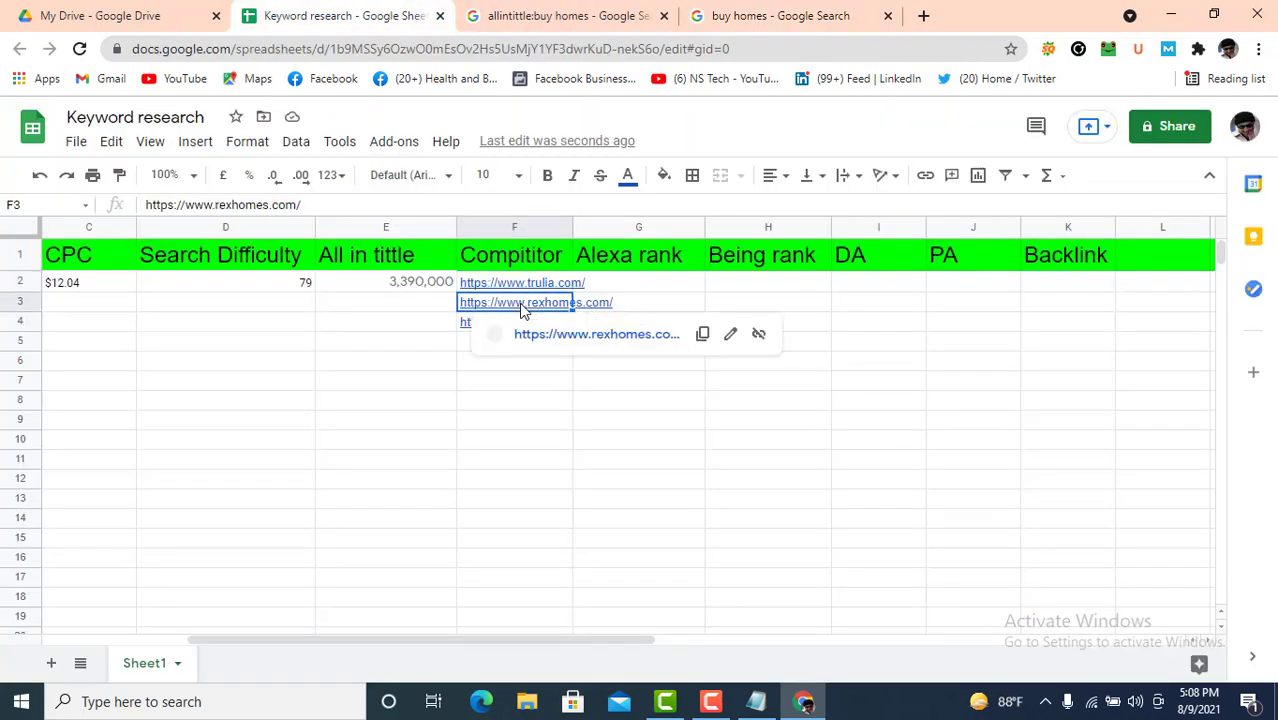
key("ctrl+v")
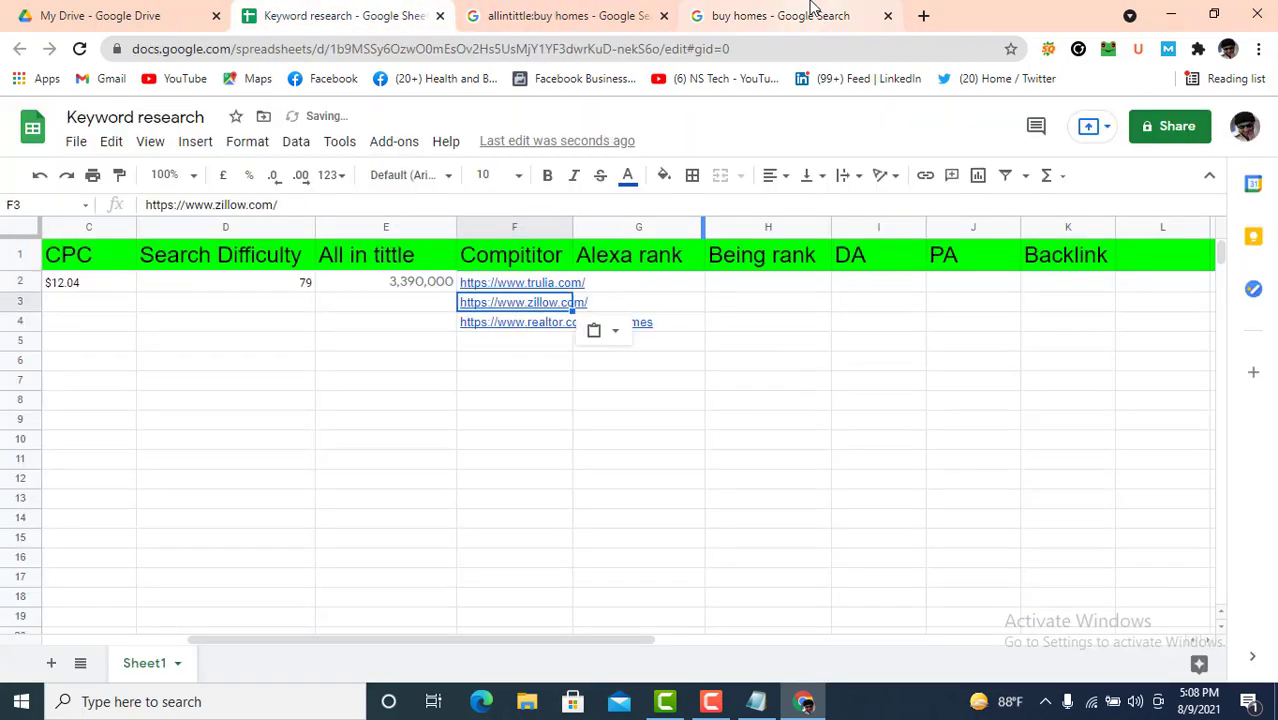
Step: Replace the competitor link in cell F4 with the link address of the realtor.com result from the "buy homes" search
left_click(780, 15)
scroll(366, 433, "down", 3)
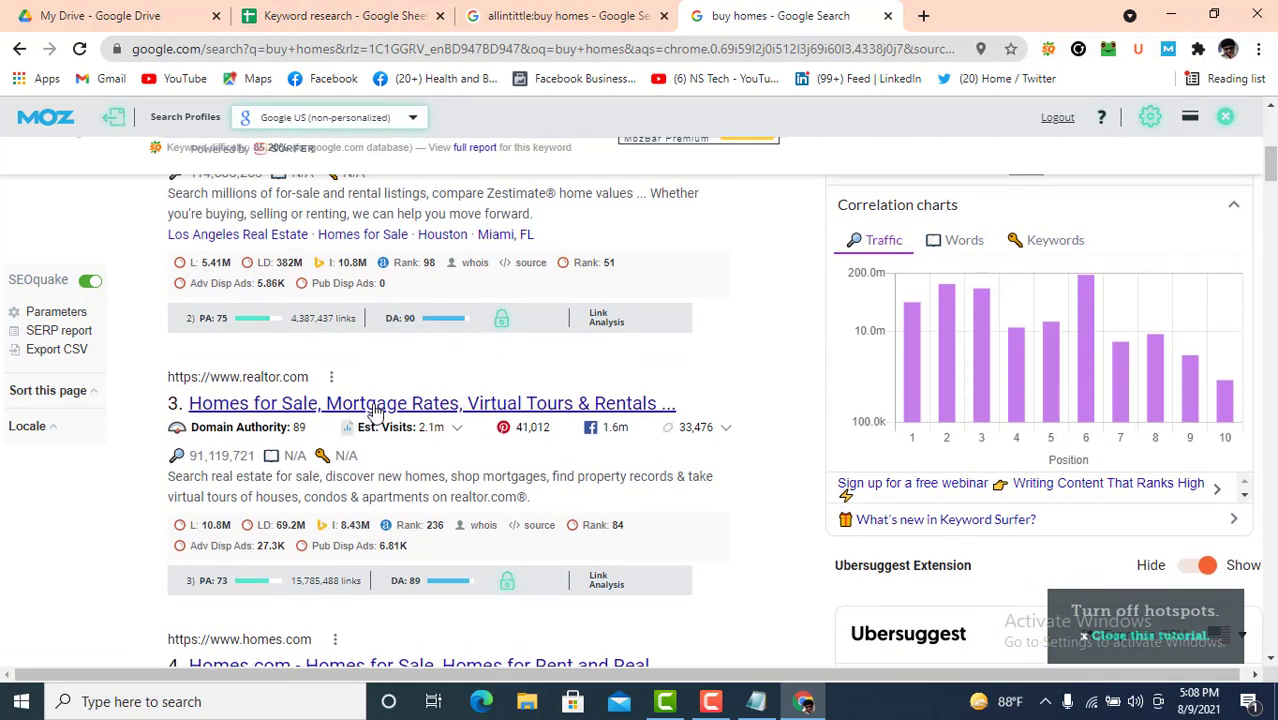
right_click(377, 405)
left_click(445, 517)
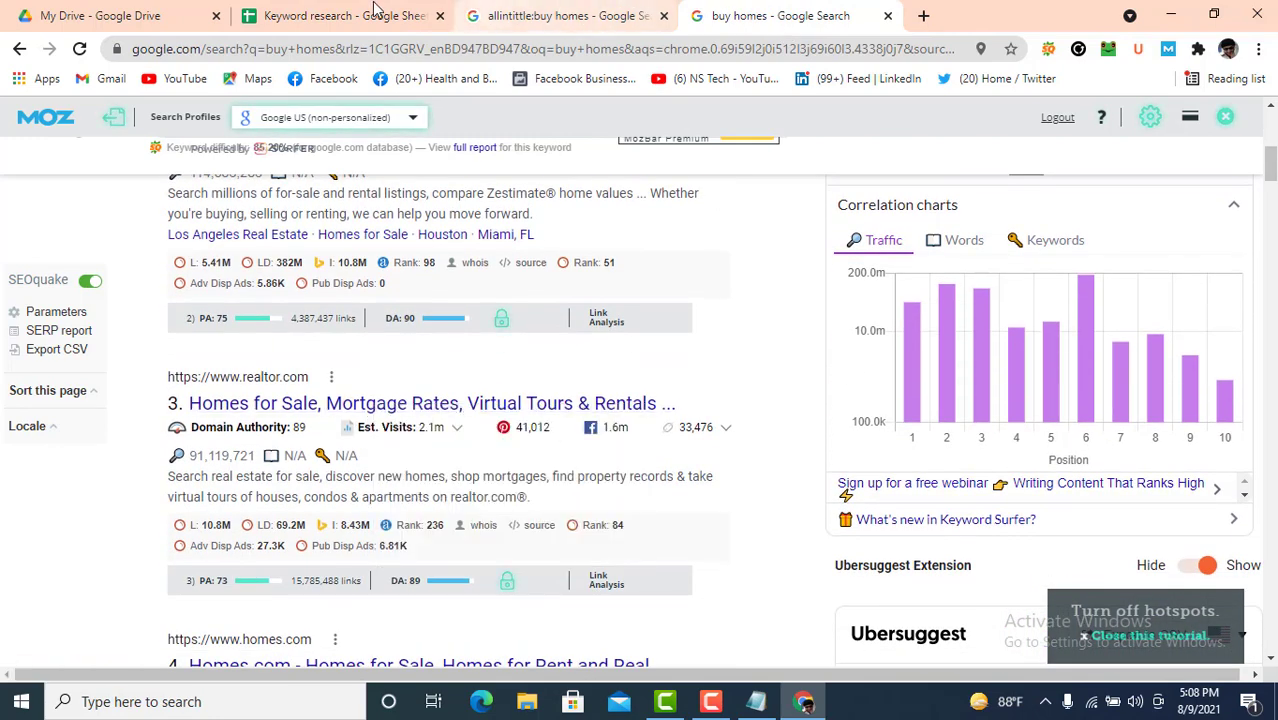
left_click(340, 15)
left_click(512, 328)
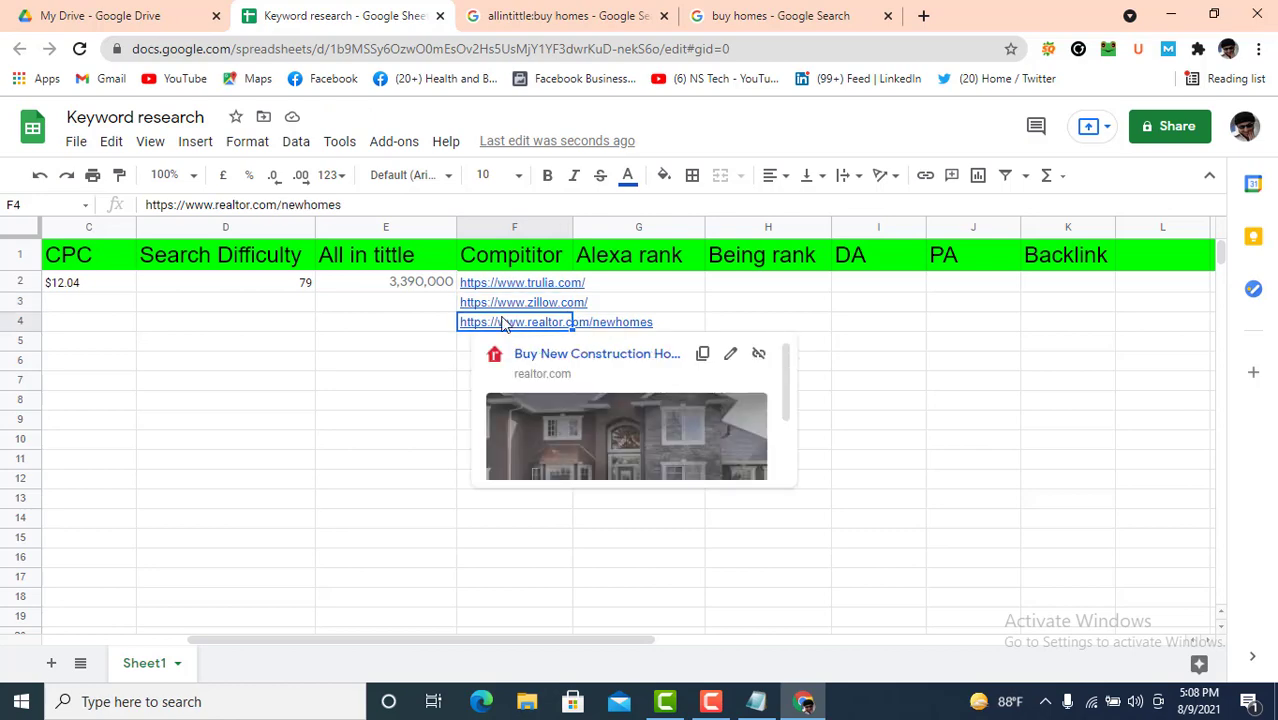
key("ctrl+v")
left_click(888, 424)
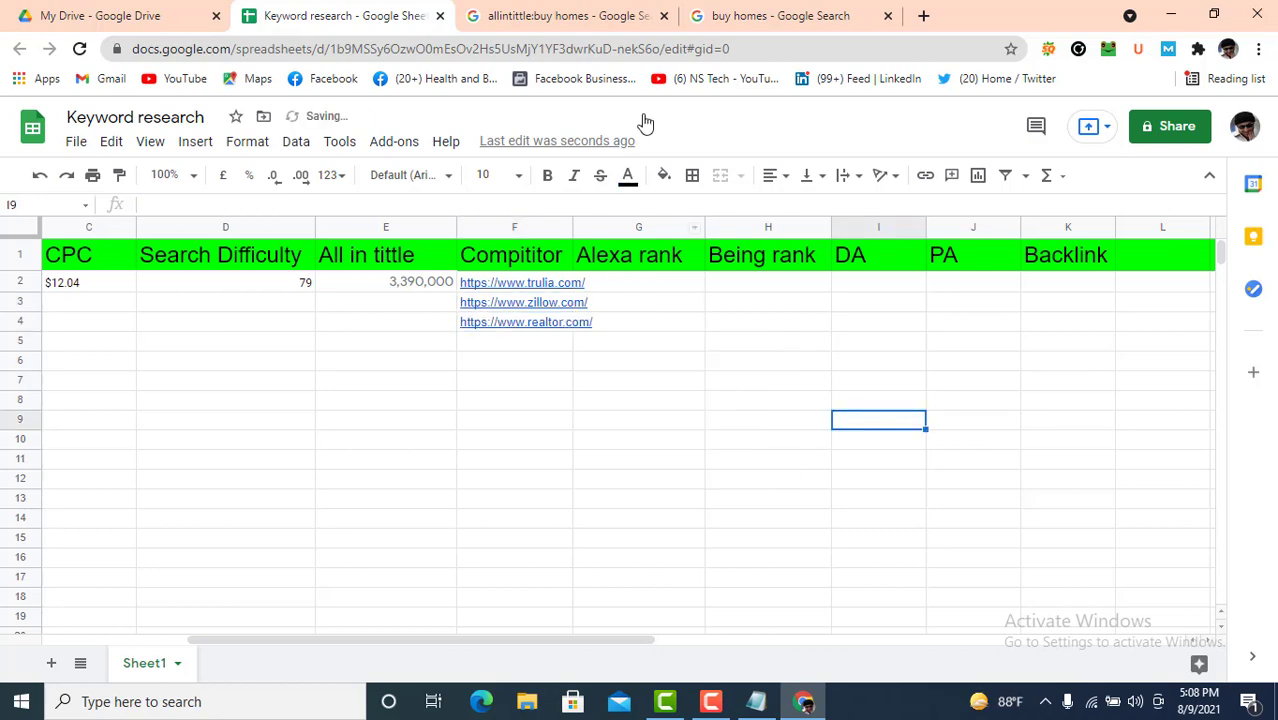
Step: Look up Trulia's Alexa rank in the SEOquake metrics of the "buy homes" results and enter 887 in cell G2
left_click(758, 15)
scroll(590, 416, "up", 5)
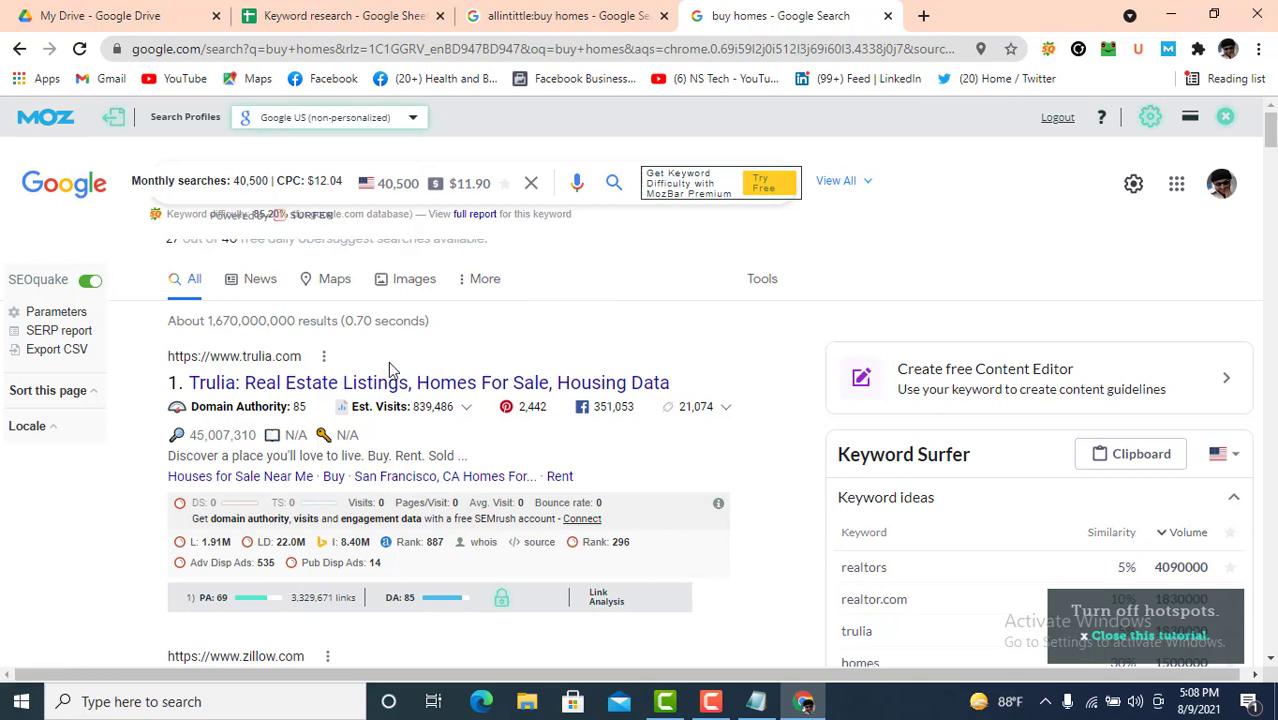
scroll(390, 372, "down", 1)
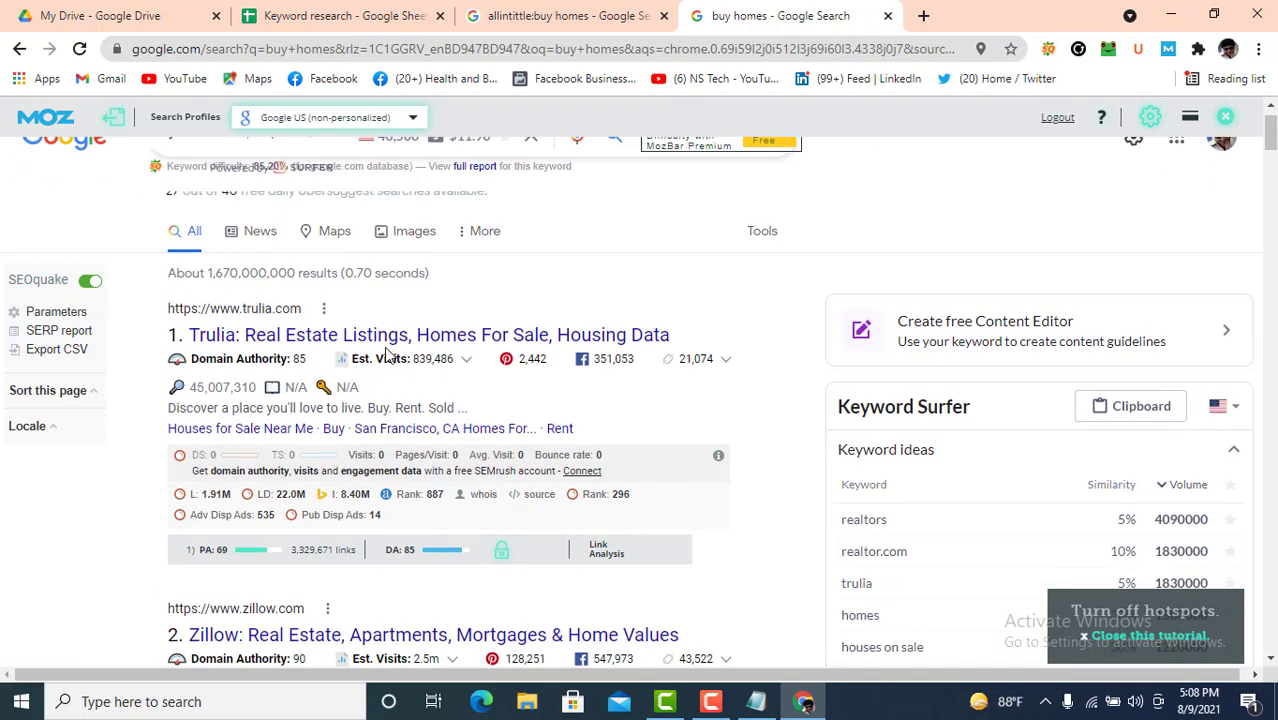
scroll(345, 345, "down", 1)
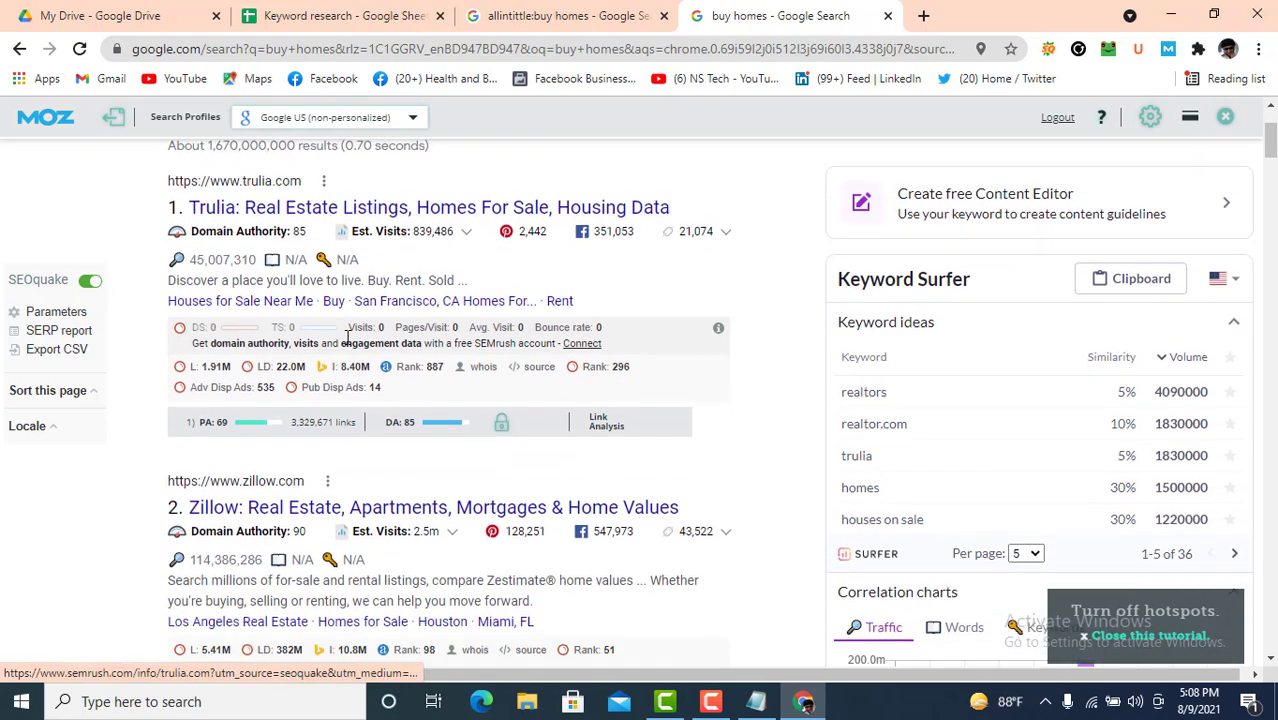
scroll(340, 356, "down", 1)
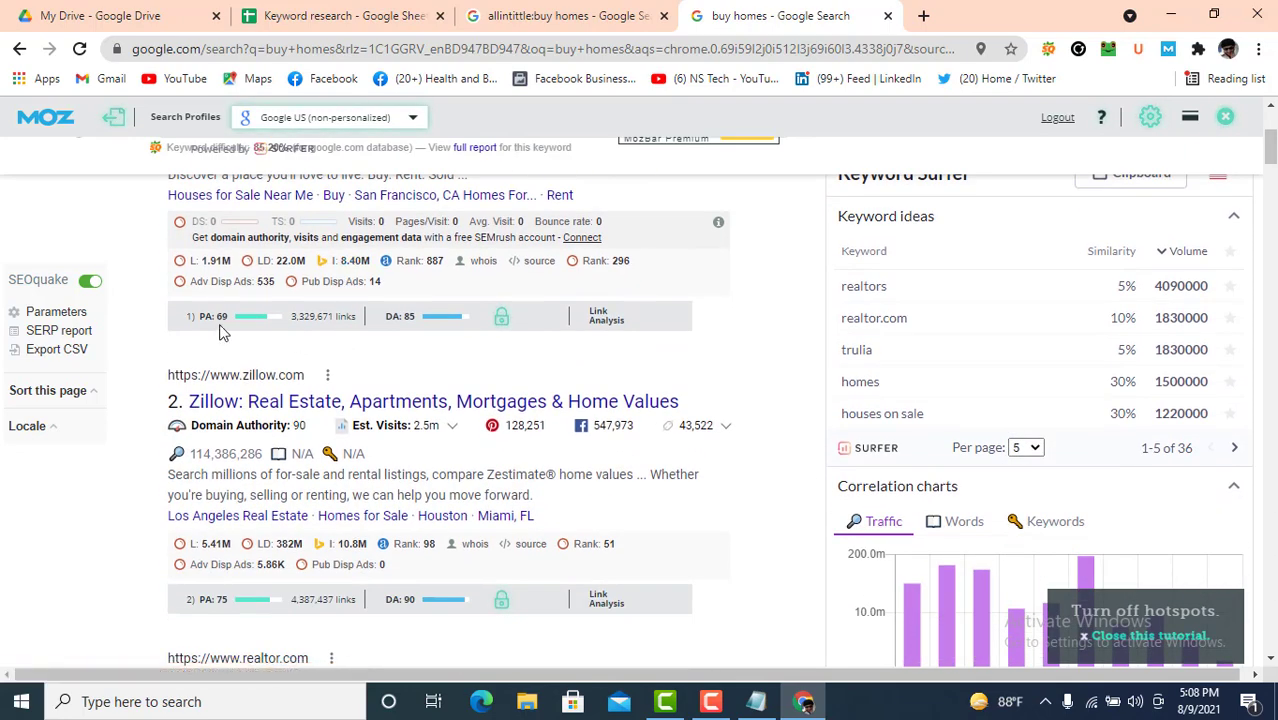
left_click(335, 16)
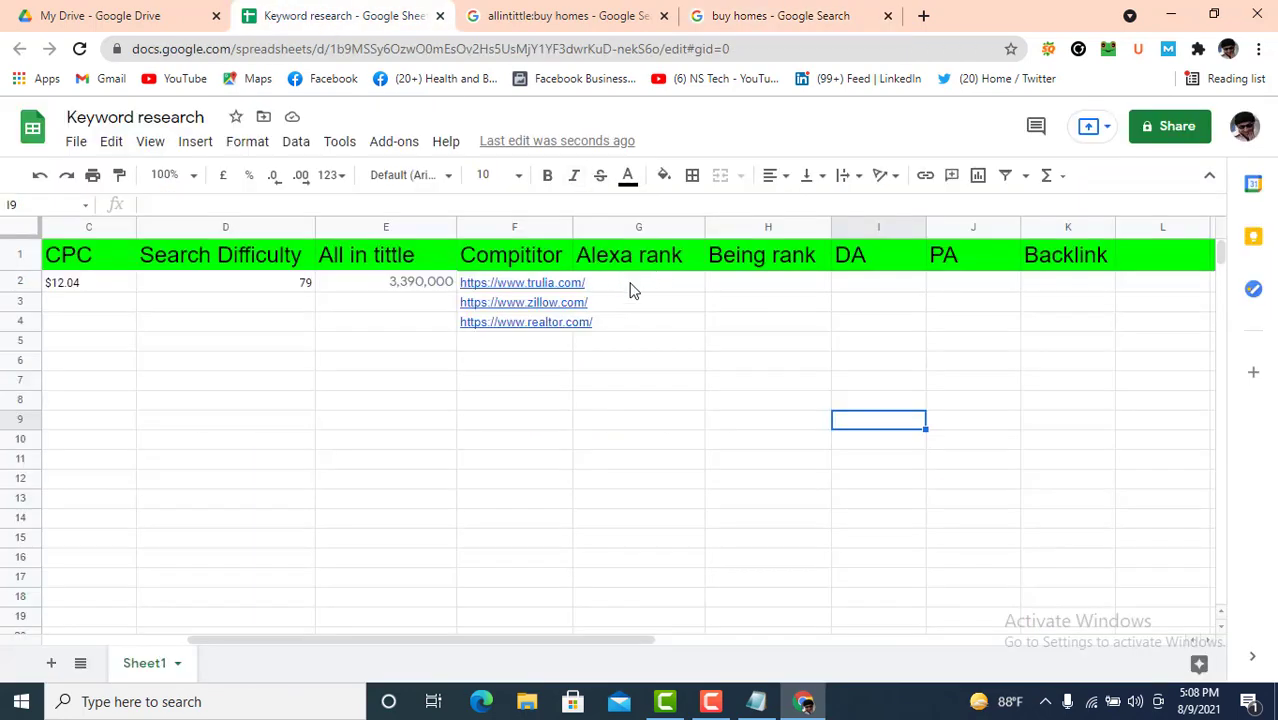
left_click(636, 286)
left_click(720, 15)
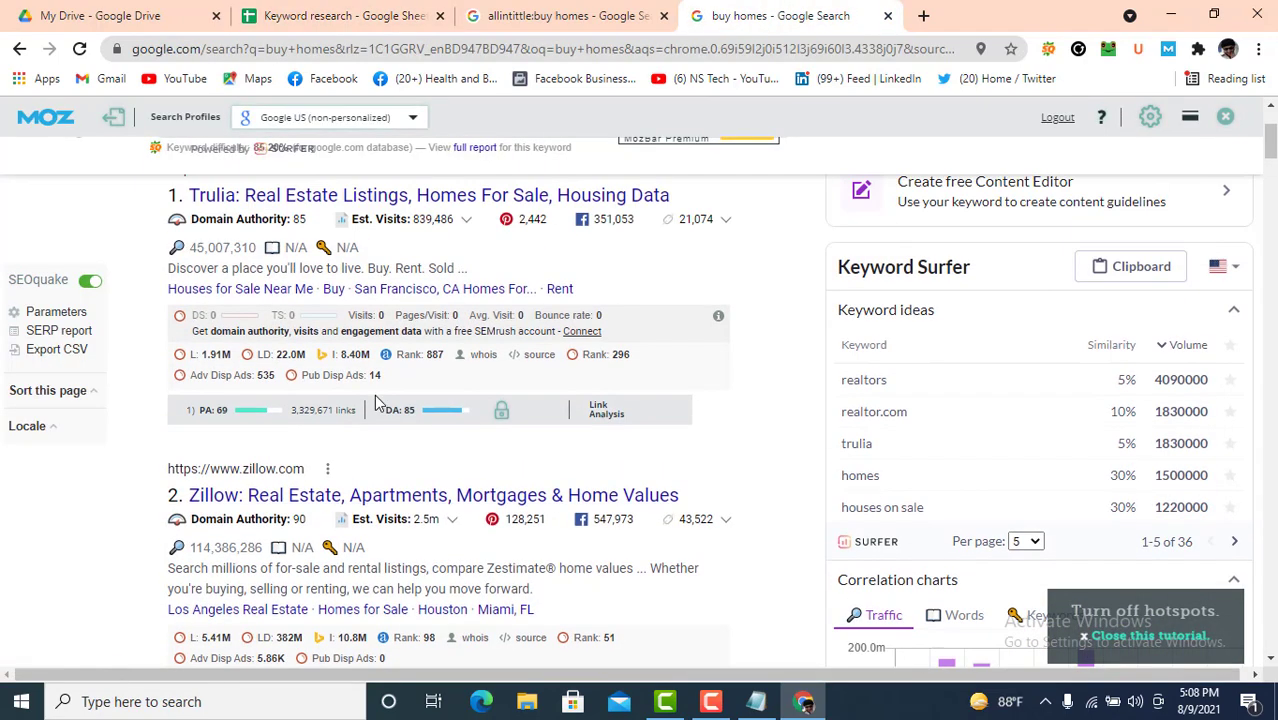
scroll(370, 402, "up", 2)
scroll(362, 405, "down", 2)
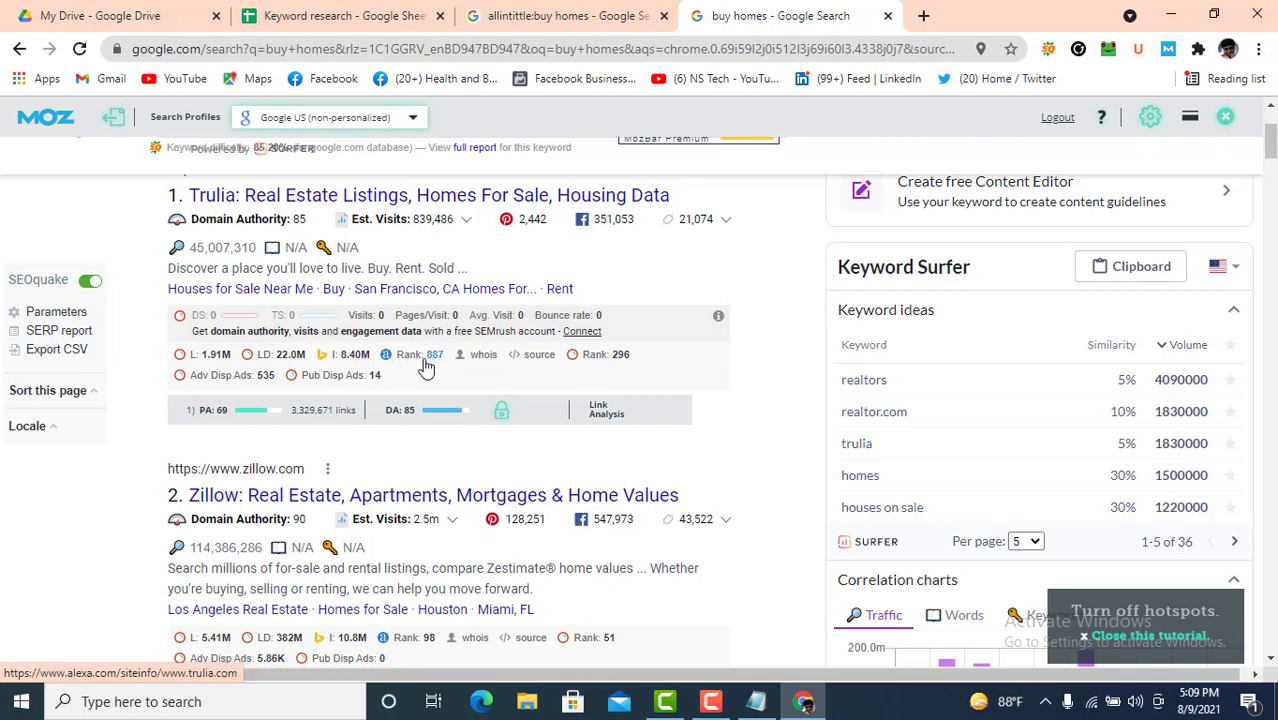
left_click(323, 15)
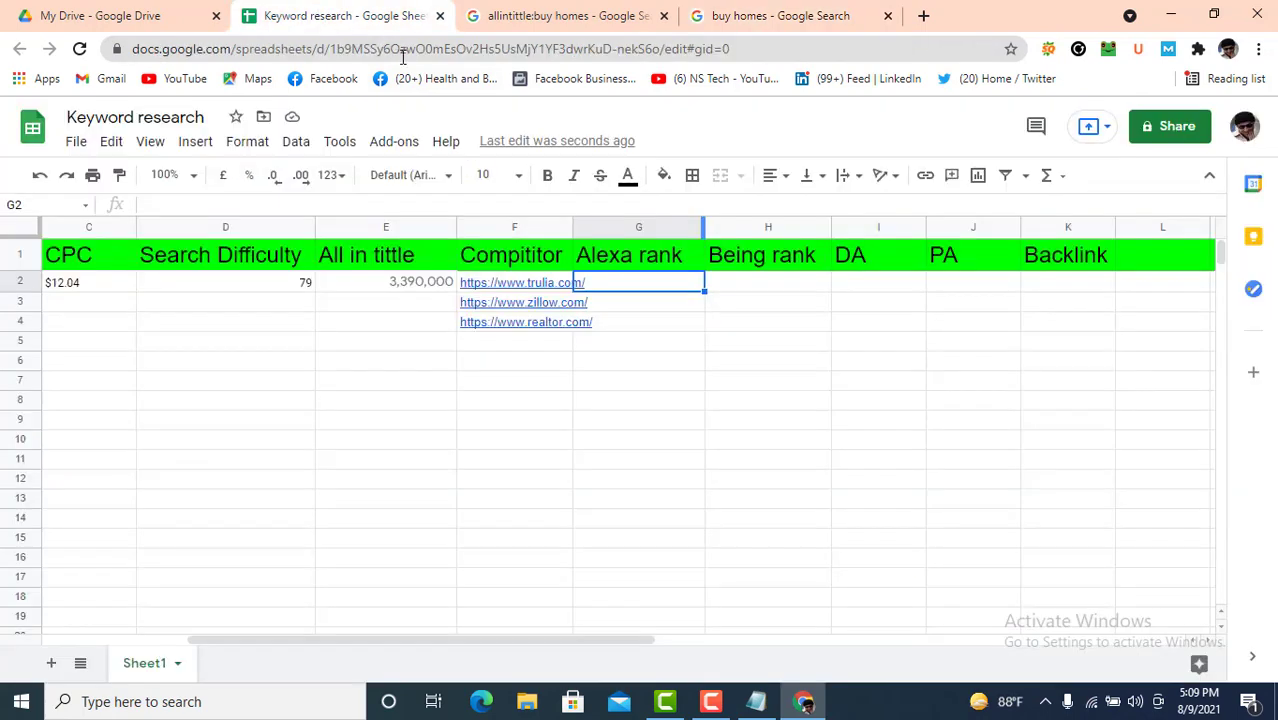
type("887")
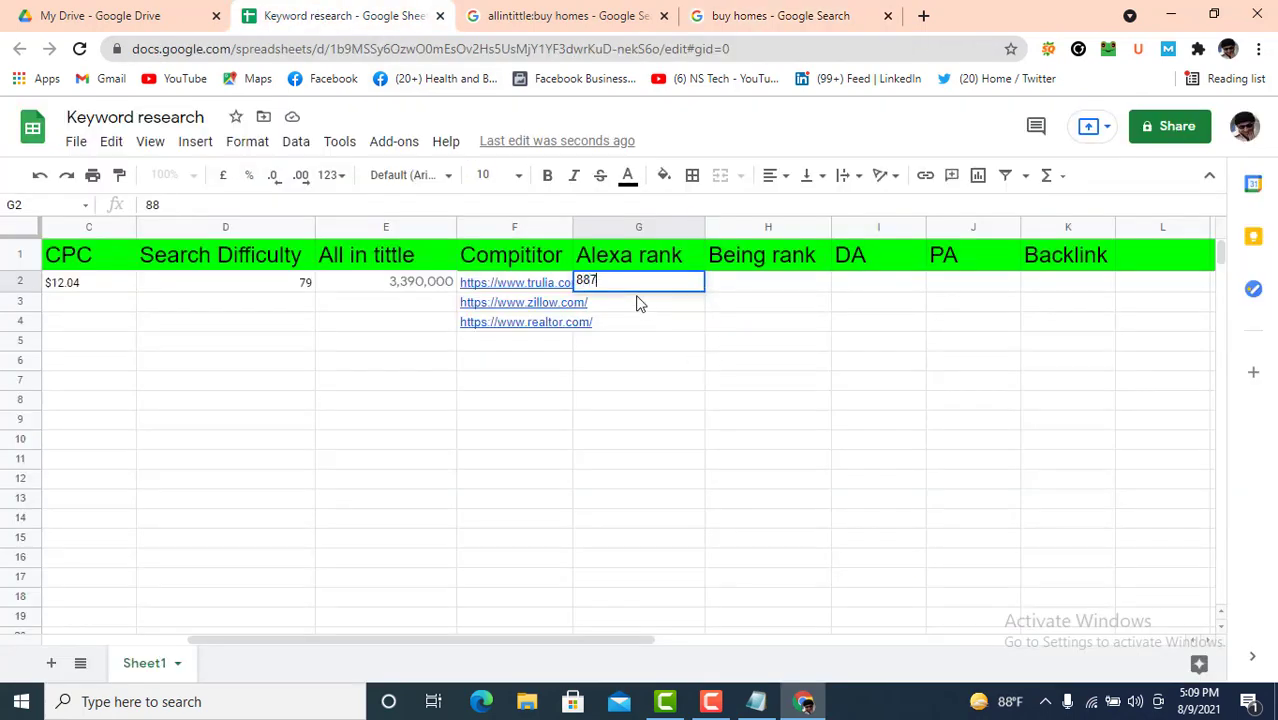
Step: Enter Trulia's Bing index figure from the search results, 8.40 M, in the "Being rank" cell H2
left_click(737, 288)
left_click(780, 15)
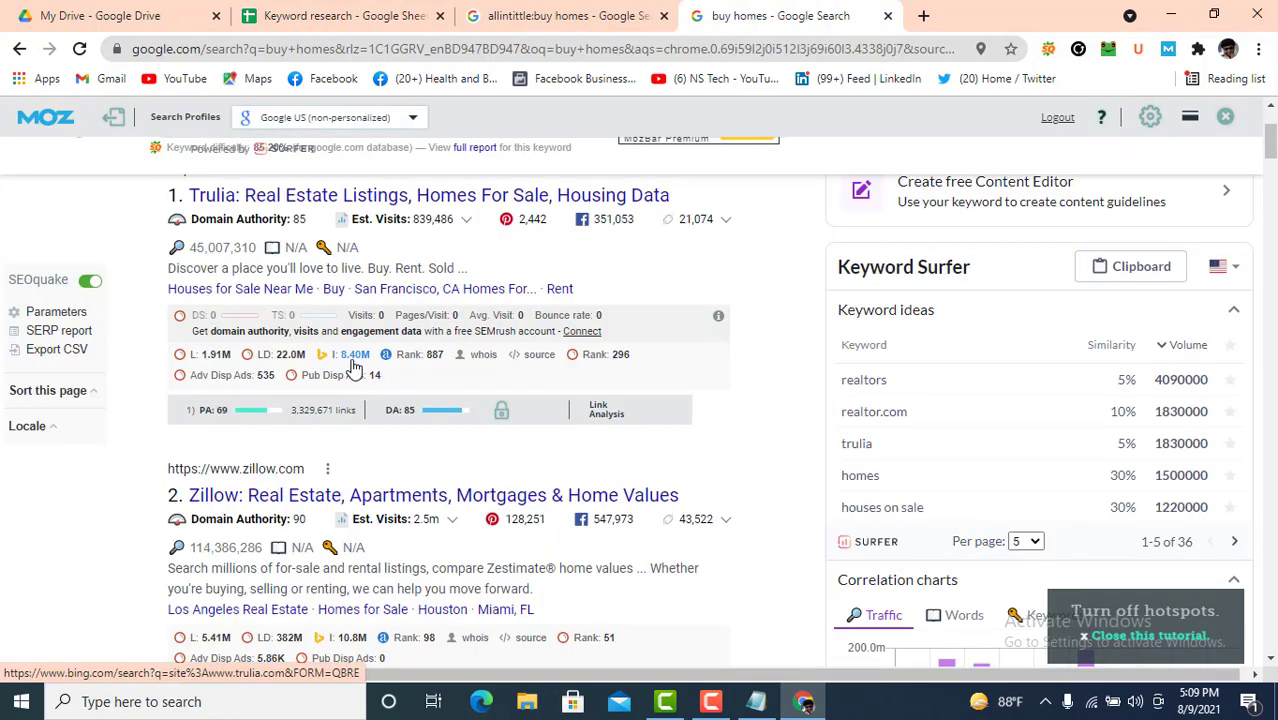
left_click(345, 15)
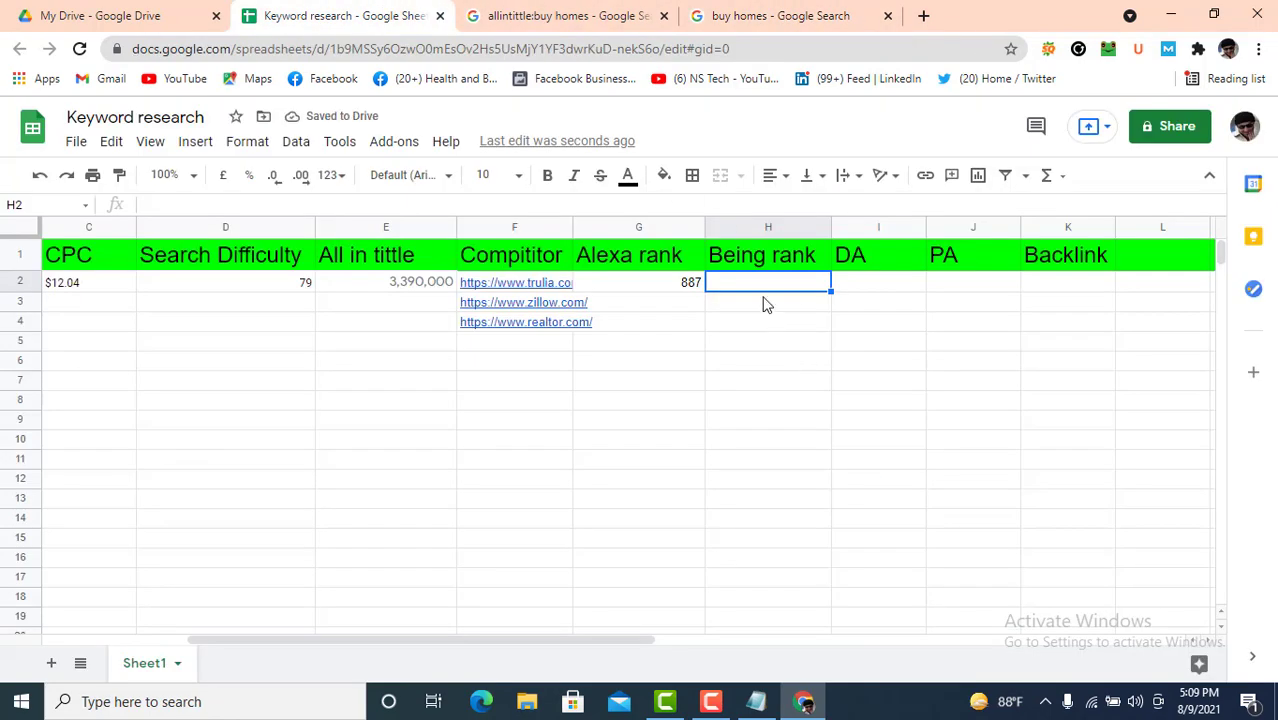
type("8.40 M")
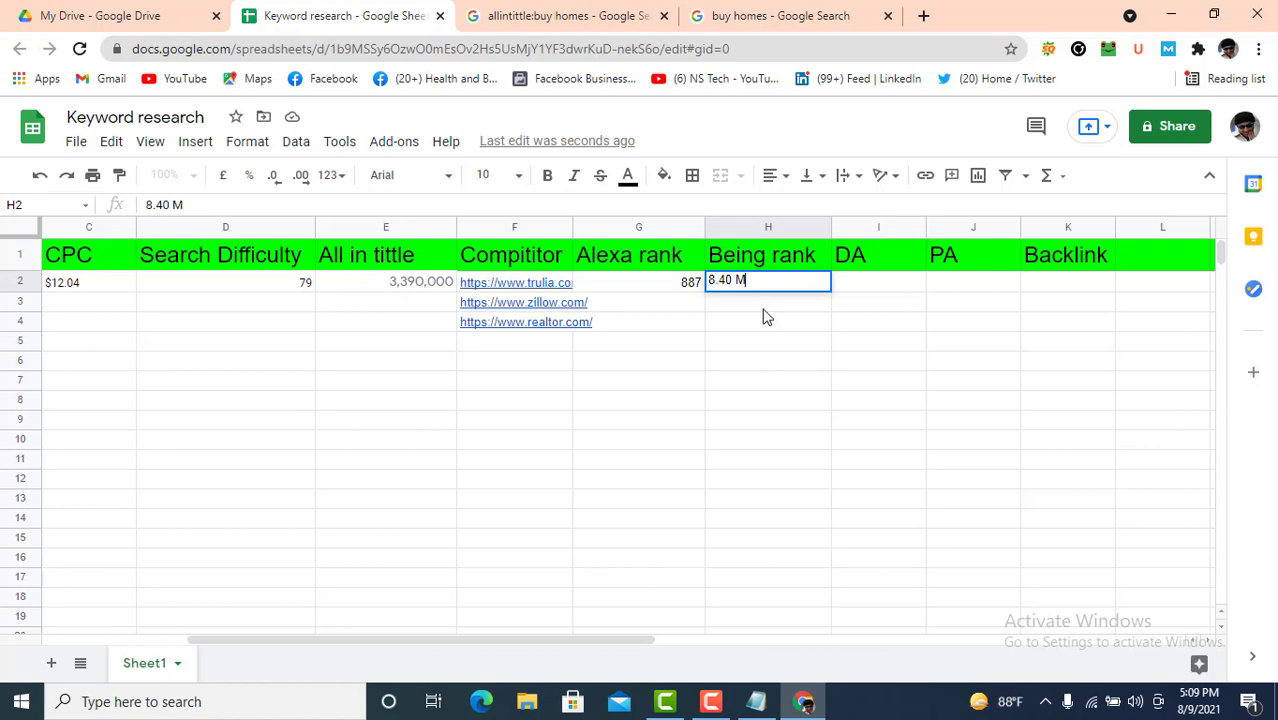
key("Return")
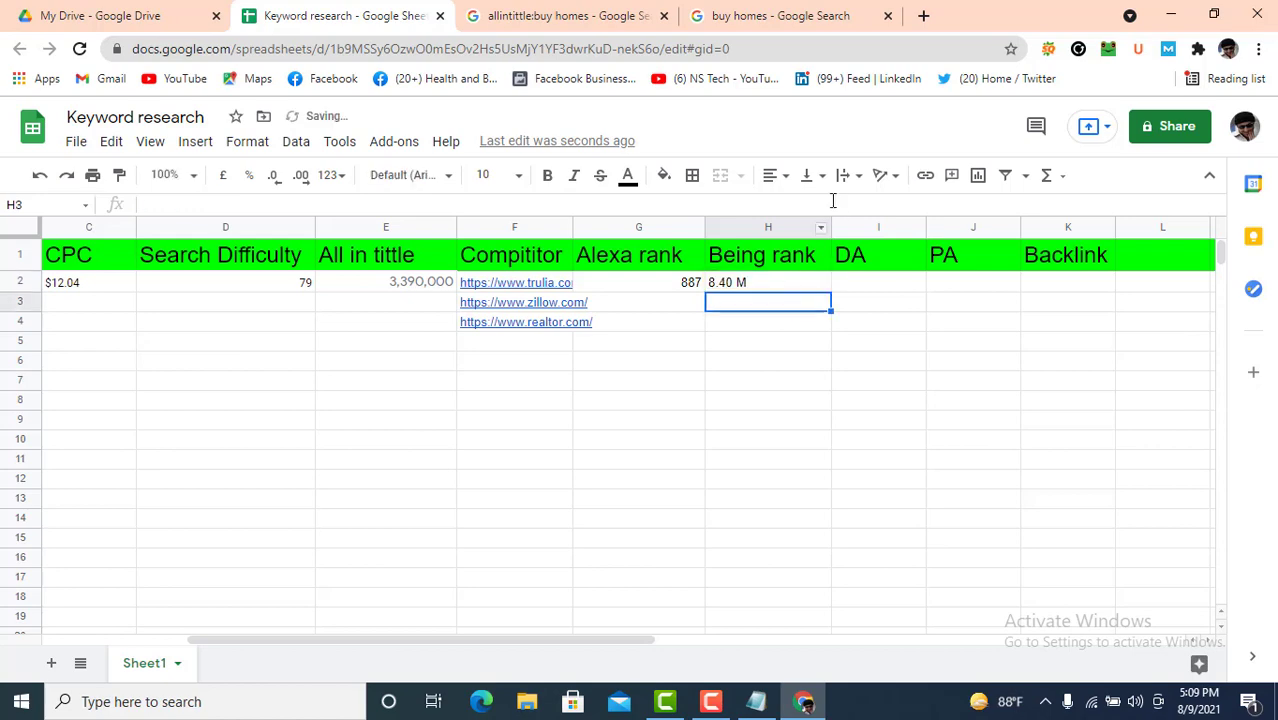
Step: Record Trulia's MozBar authority scores from the search results, with DA 85 in cell I2 and PA 69 in J2
left_click(879, 285)
left_click(768, 16)
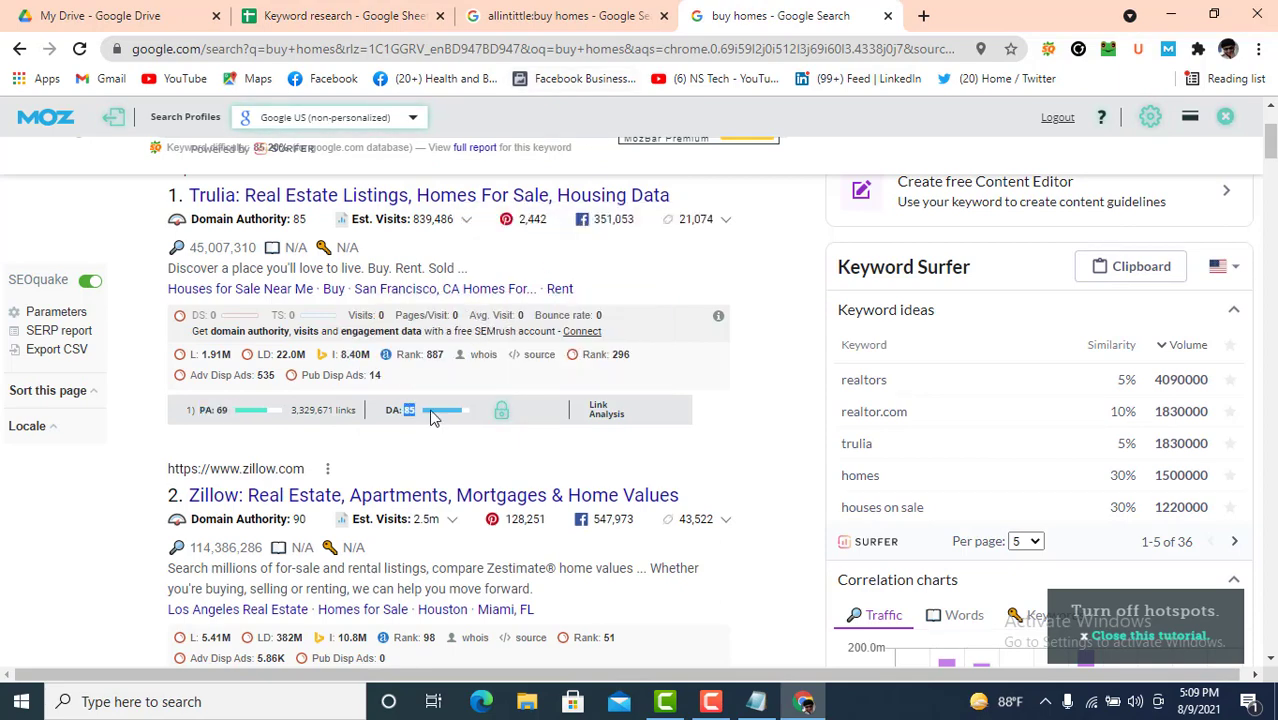
left_click(340, 16)
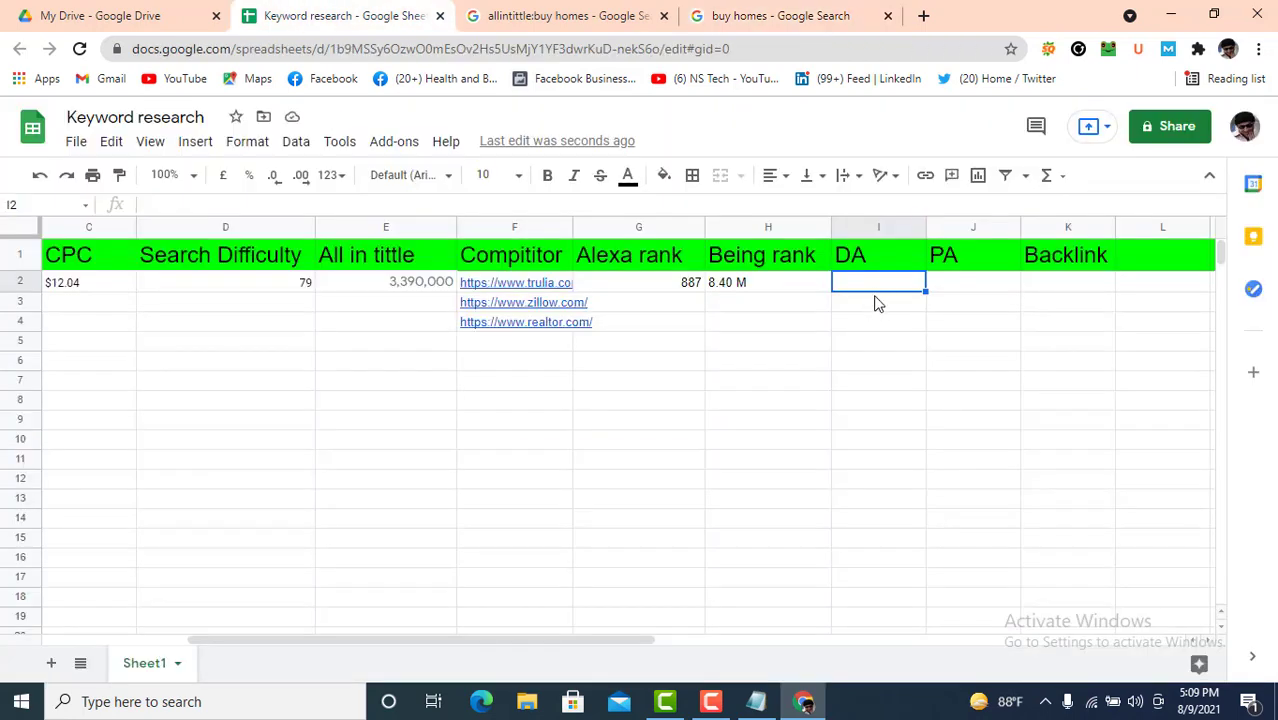
type("85")
left_click(765, 16)
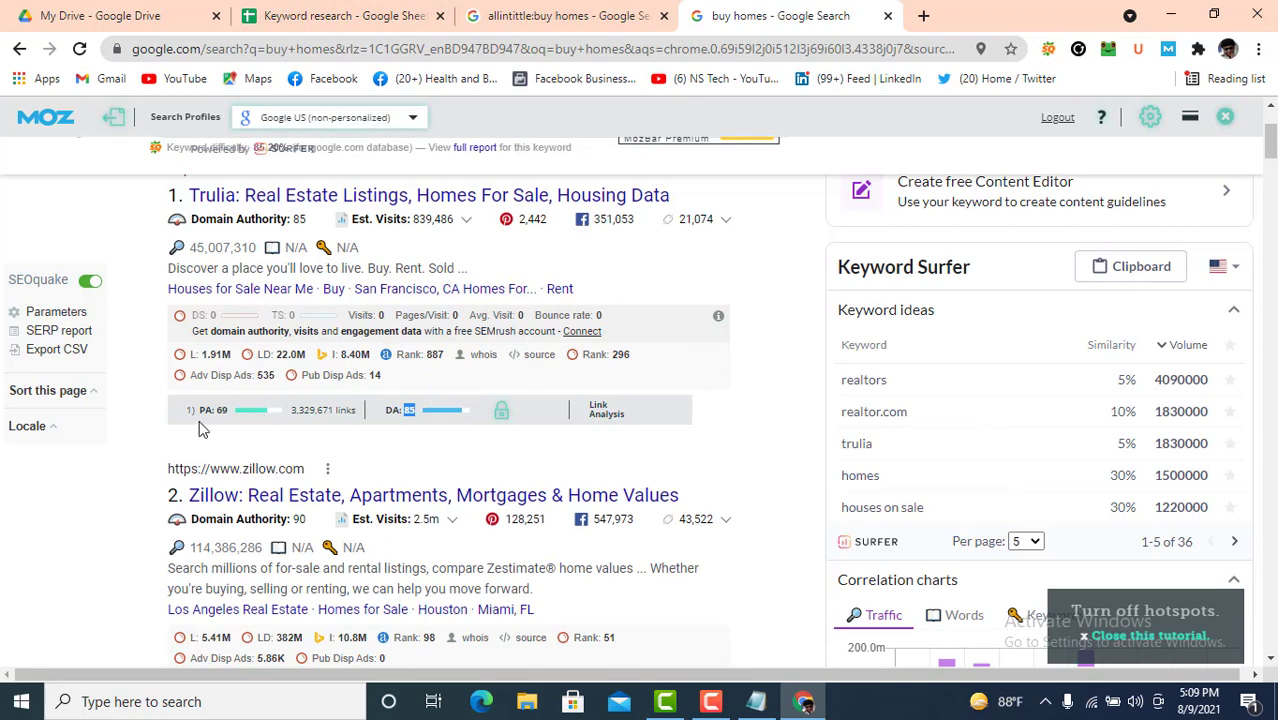
left_click(340, 16)
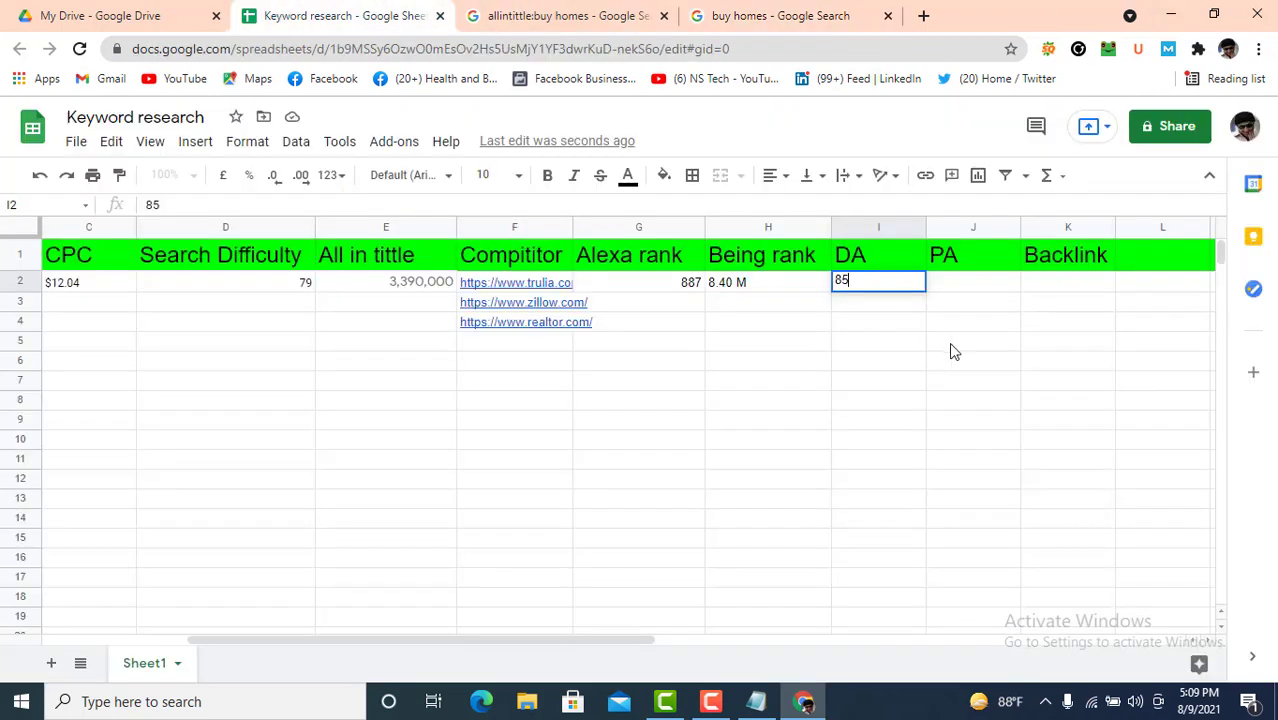
left_click(958, 291)
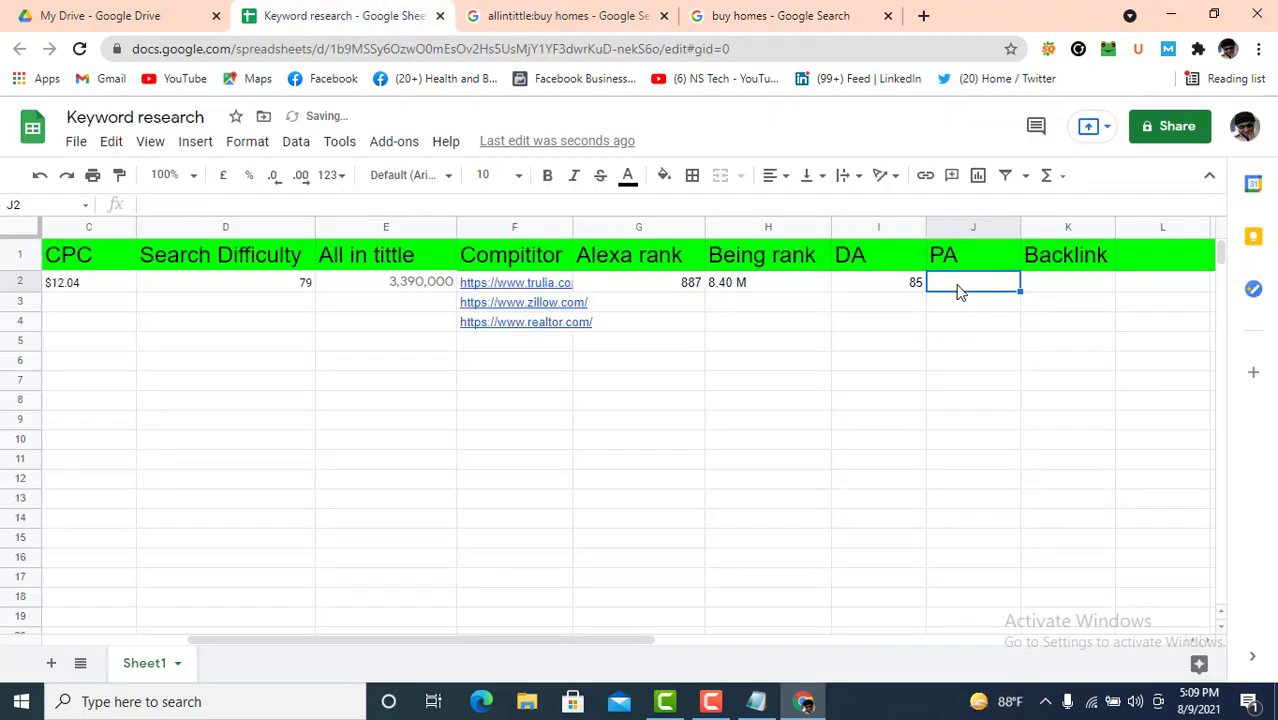
type("69")
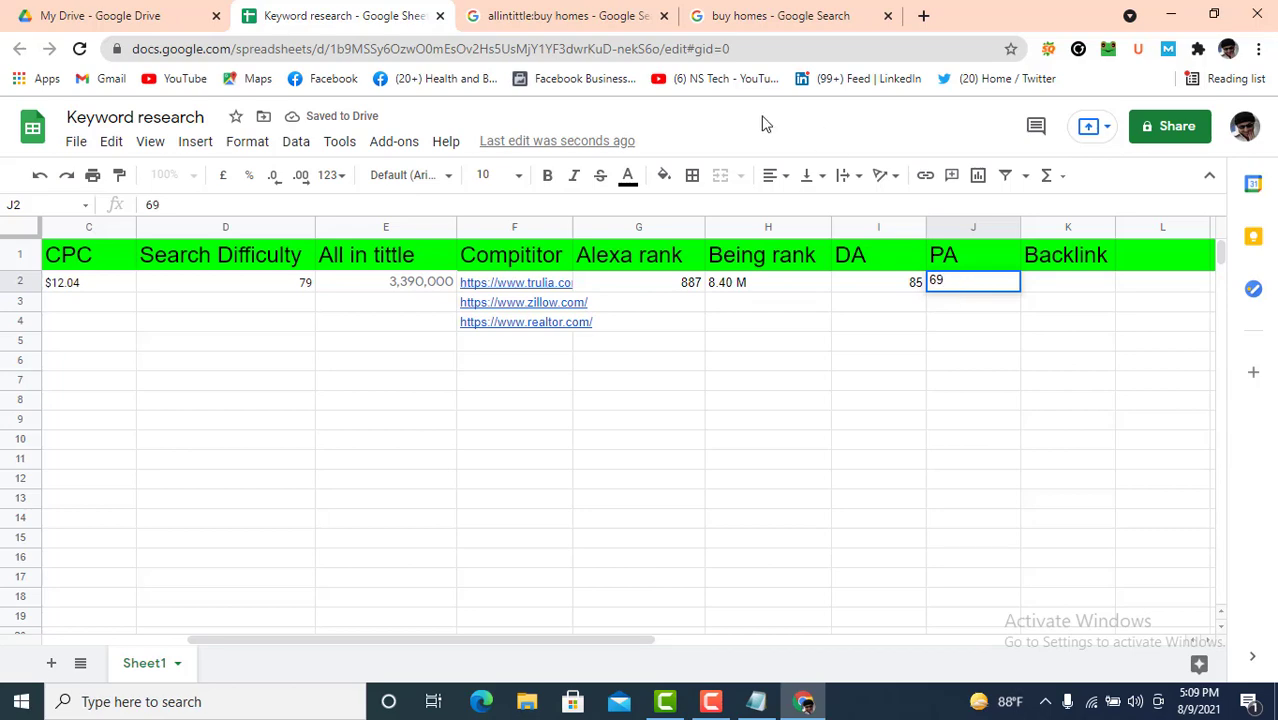
Step: Enter Trulia's MozBar link count, 3329671, in the Backlink cell K2
left_click(775, 16)
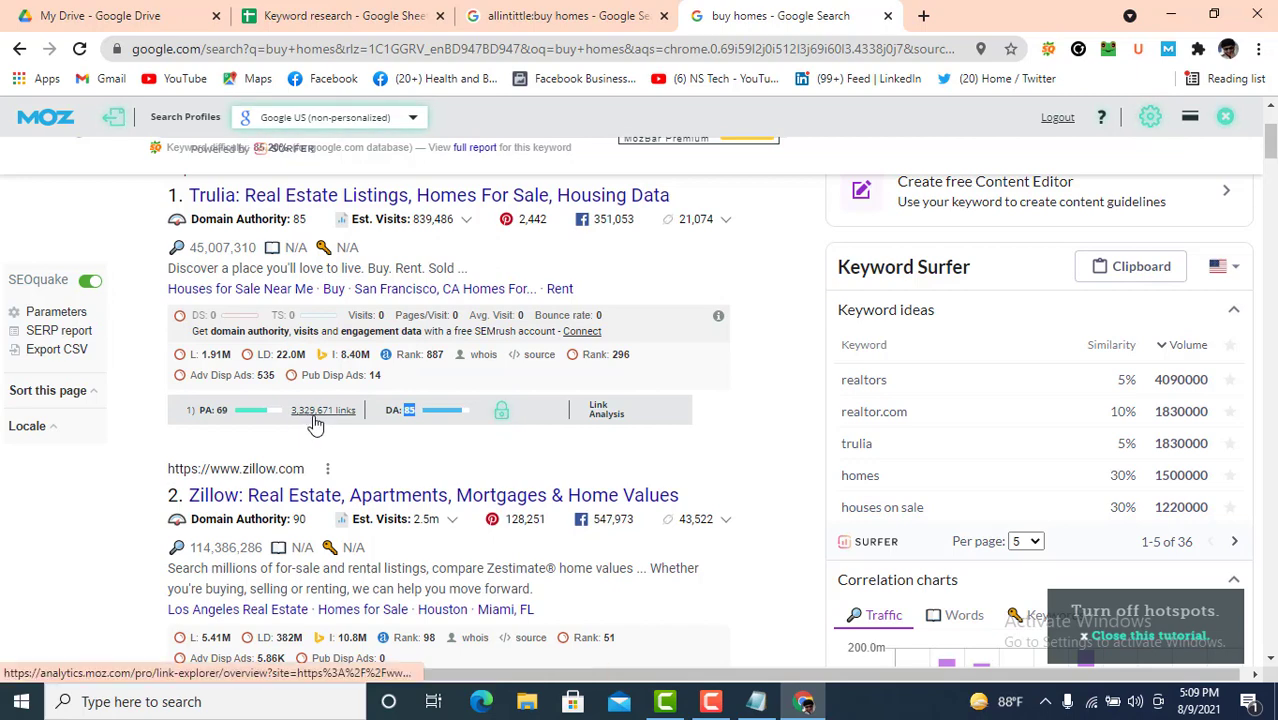
left_click(399, 22)
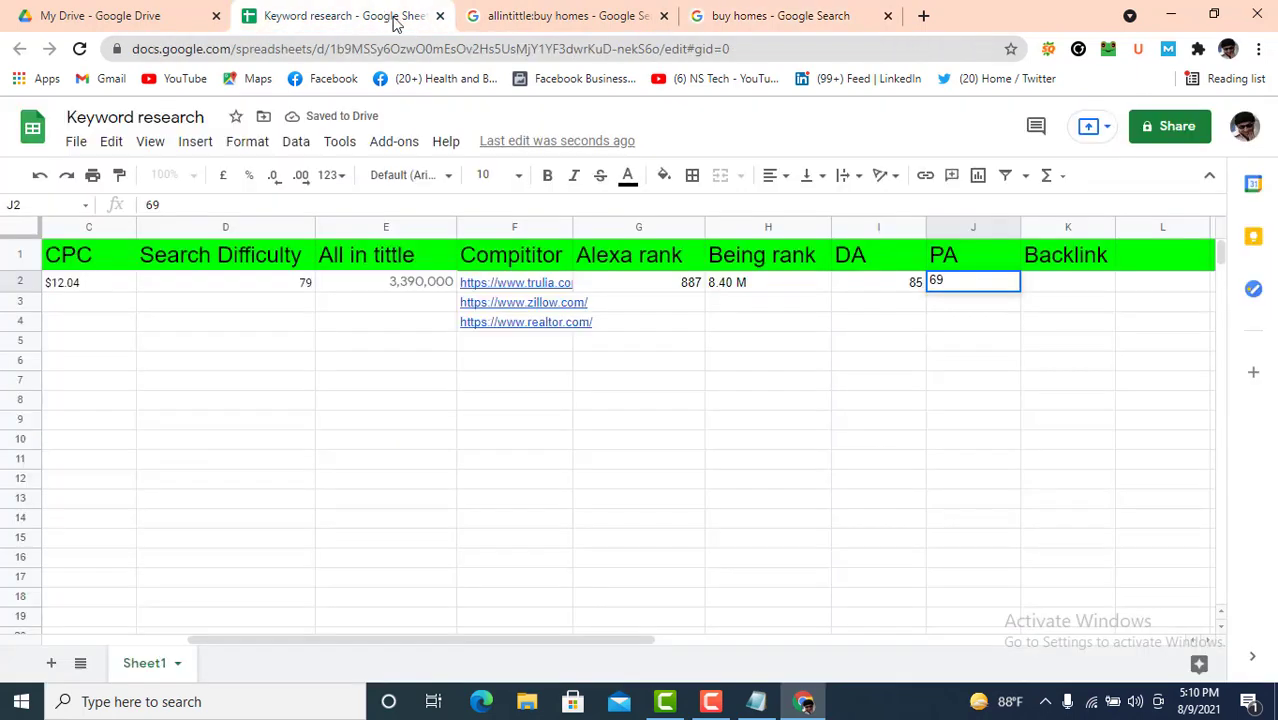
left_click(1057, 289)
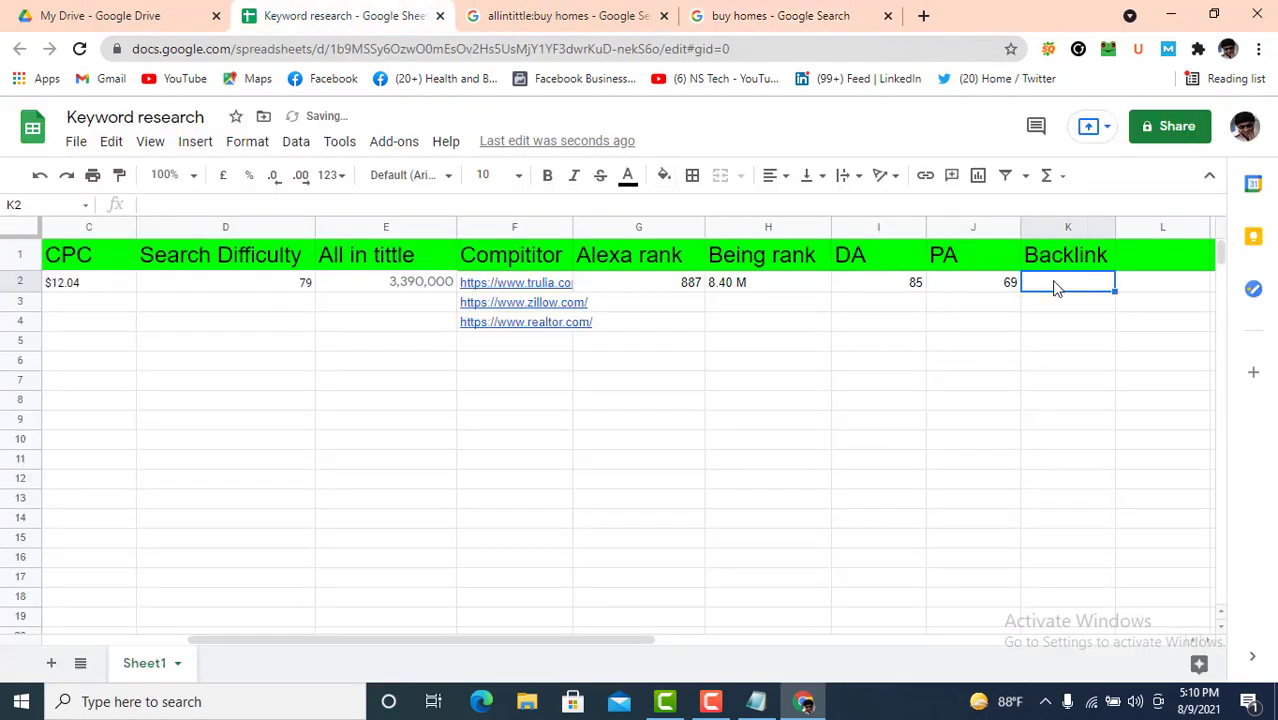
type("3329")
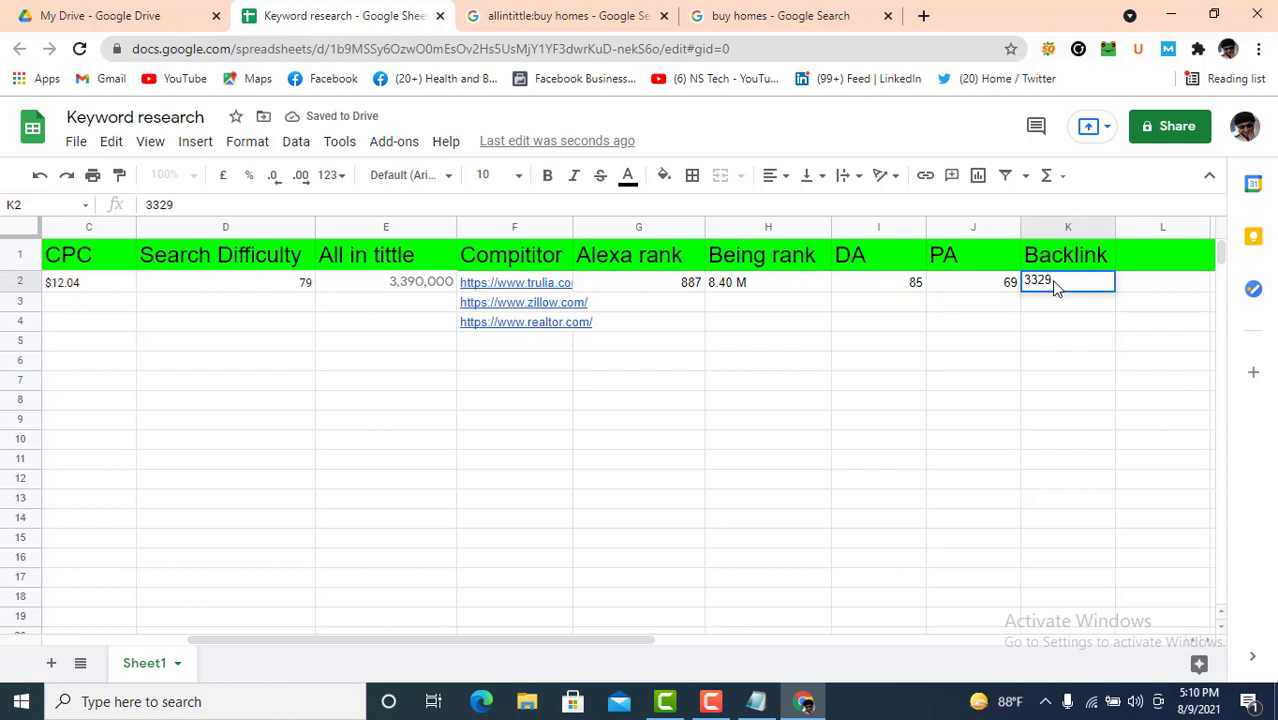
type("671")
left_click(935, 362)
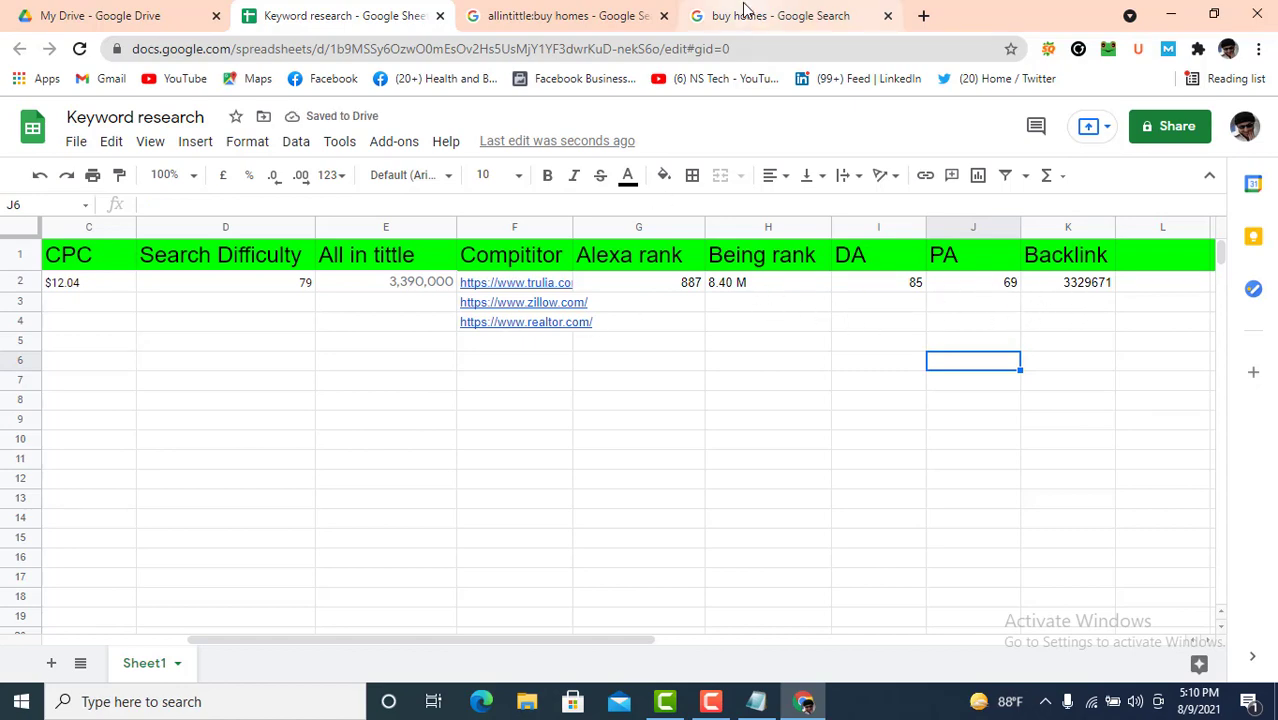
Step: Look up Zillow's Alexa rank in the "buy homes" results and enter 98 in cell G3
left_click(785, 15)
scroll(373, 380, "down", 3)
scroll(373, 380, "down", 2)
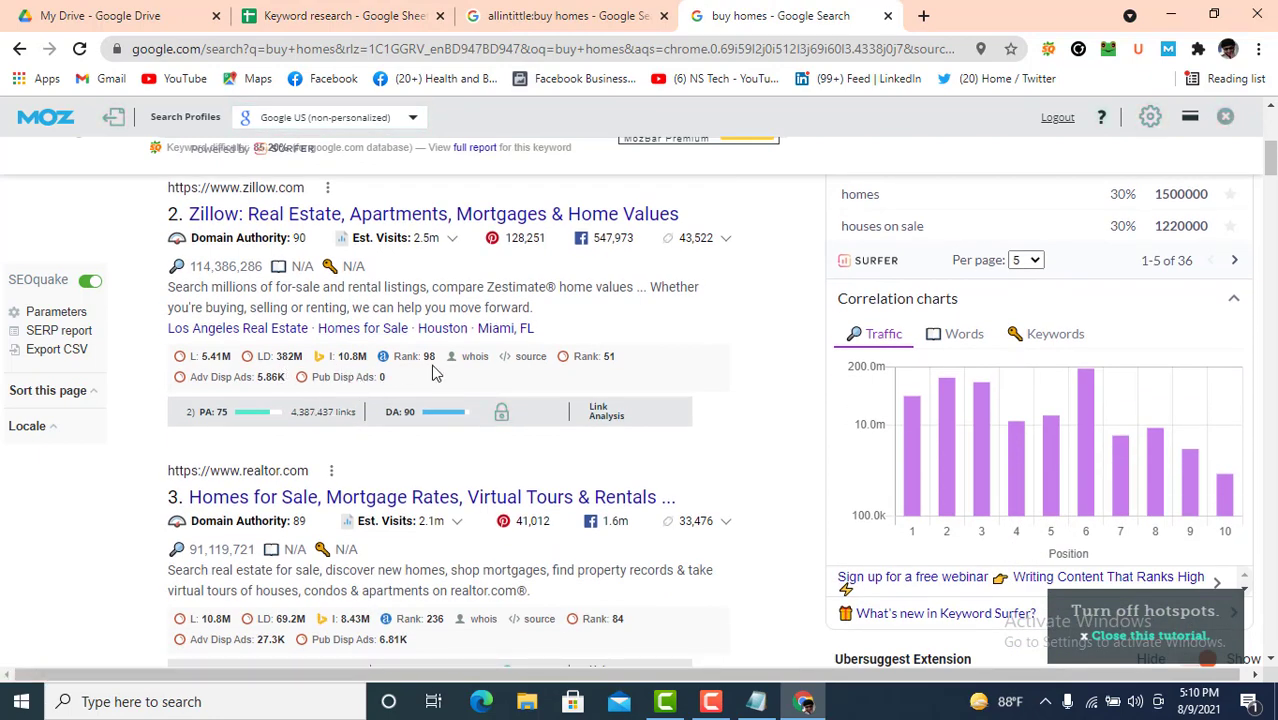
left_click(318, 15)
left_click(680, 310)
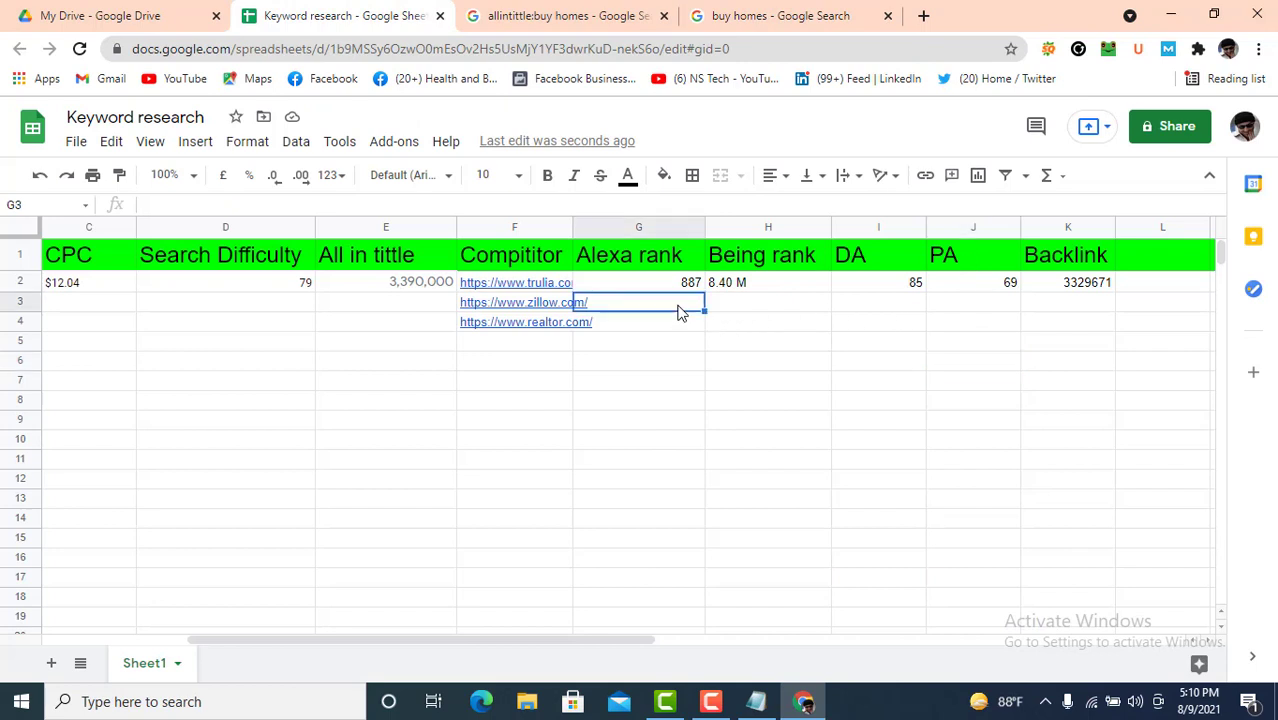
type("98")
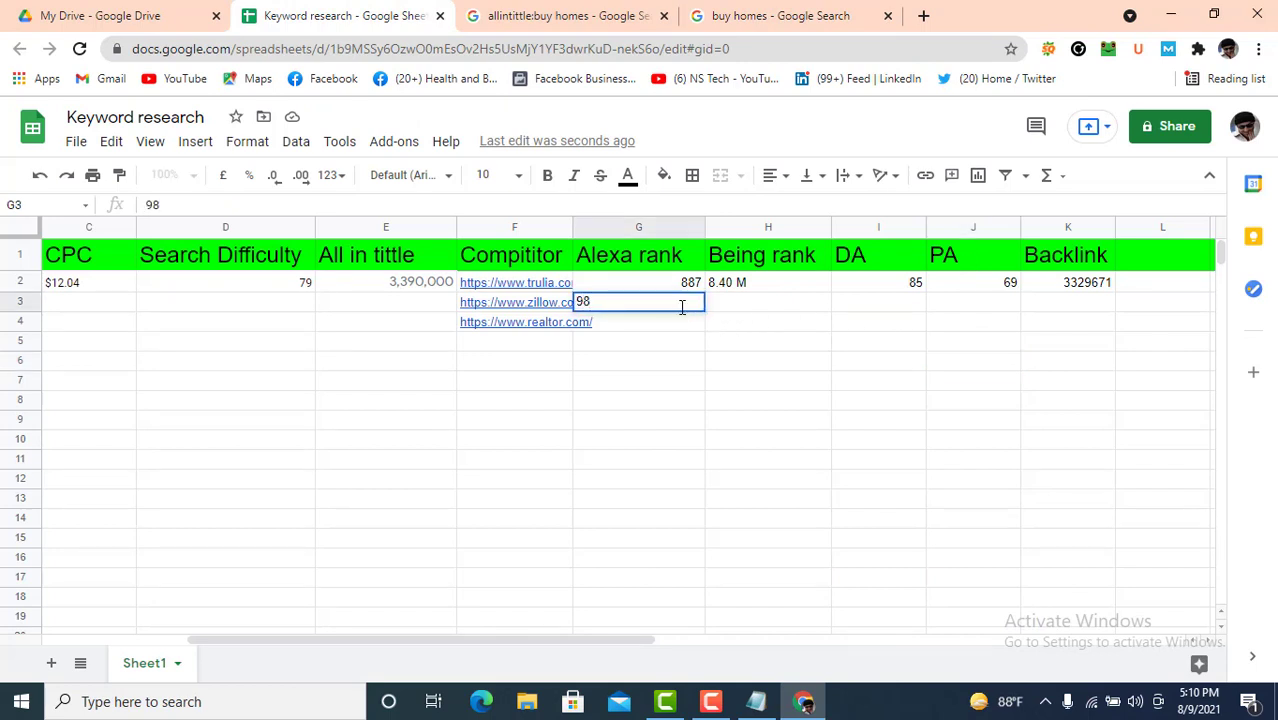
Step: Look up Zillow's Bing index figure in the "buy homes" results and enter 10.8 M in the "Being rank" cell H3
left_click(752, 307)
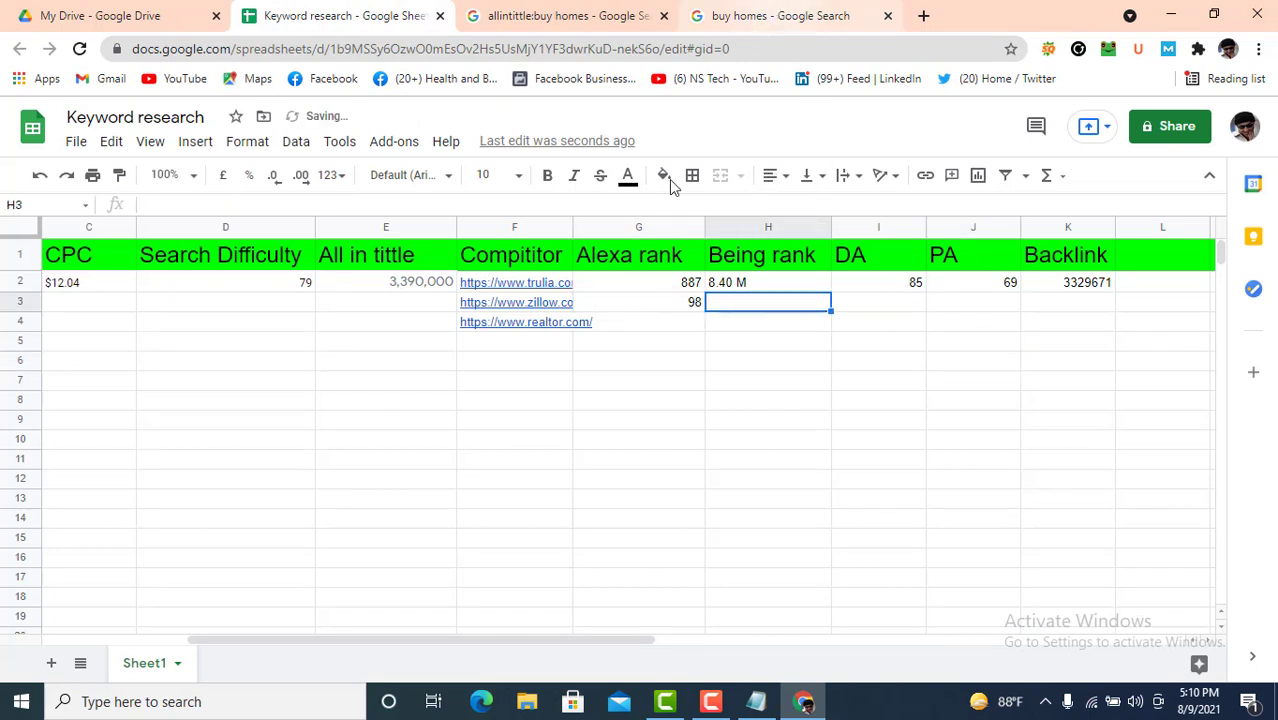
left_click(780, 15)
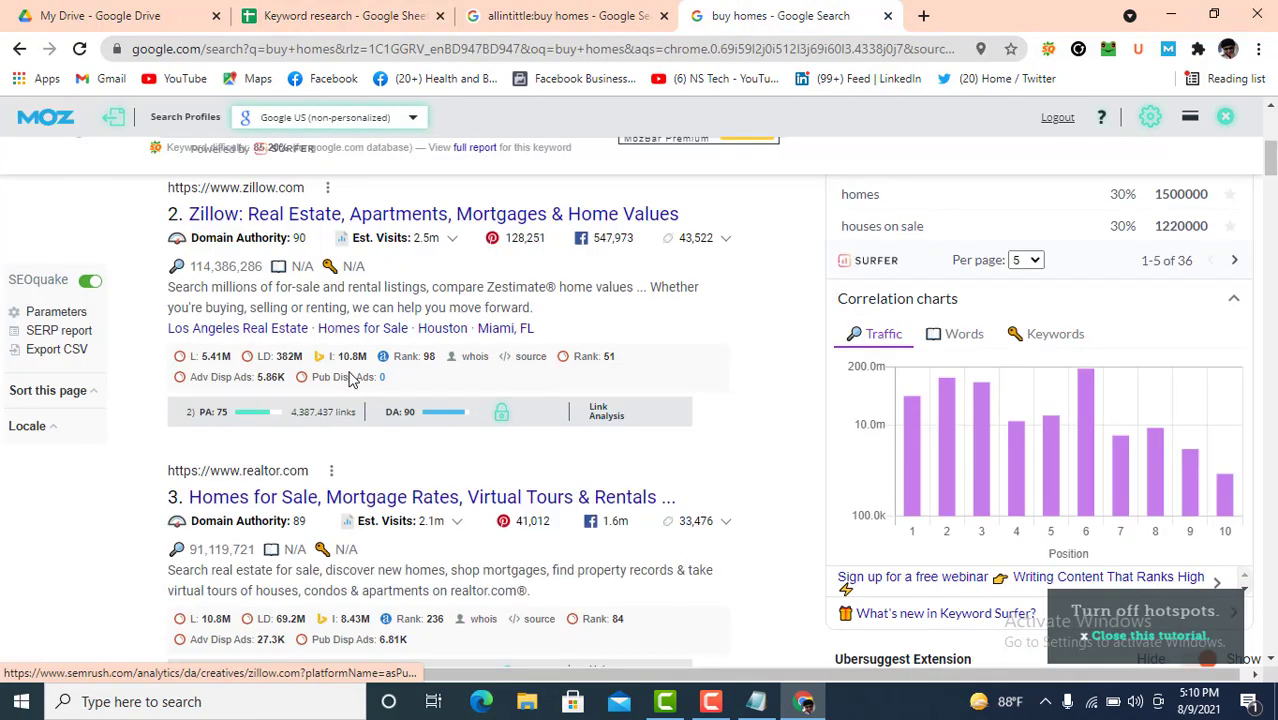
left_click(385, 15)
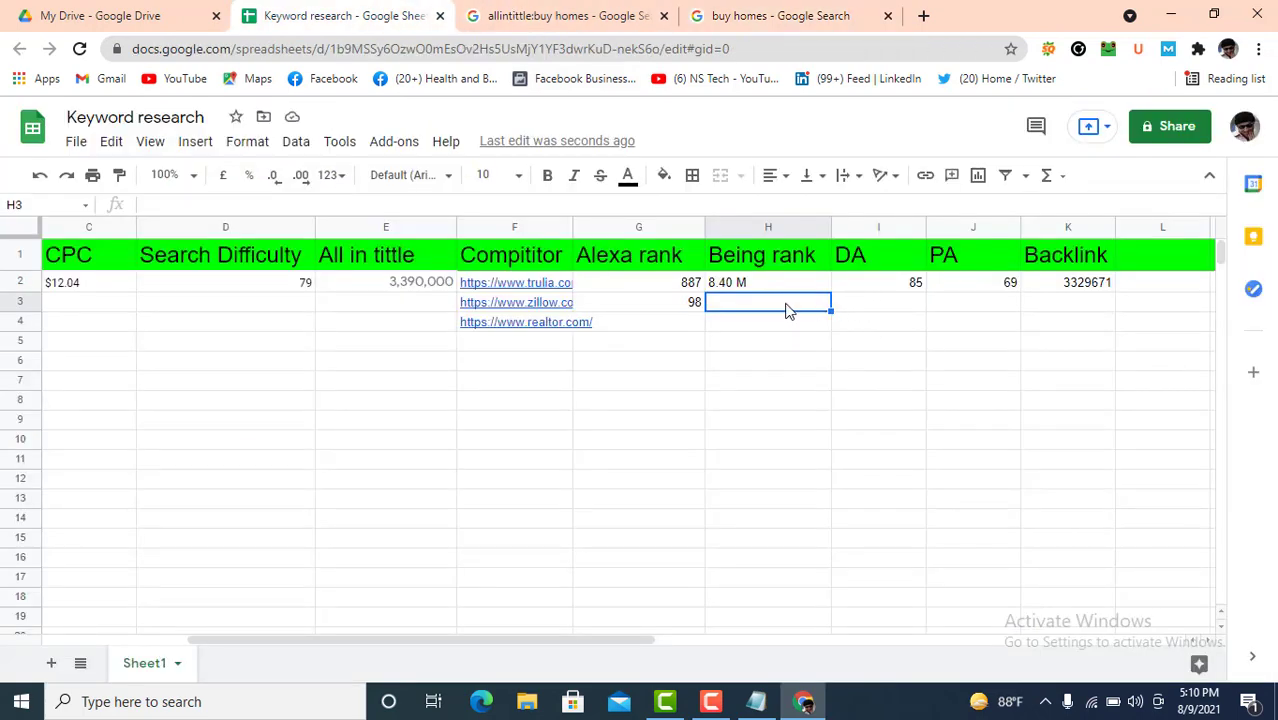
type("10.8")
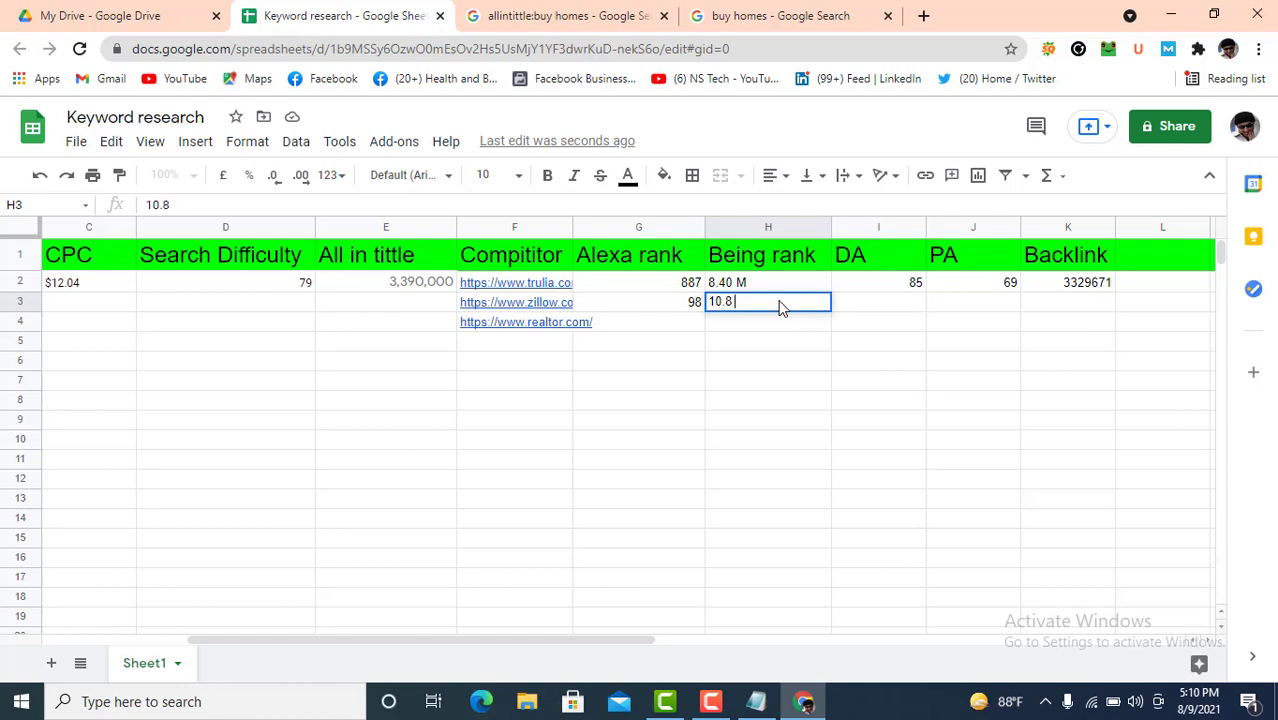
type(" M")
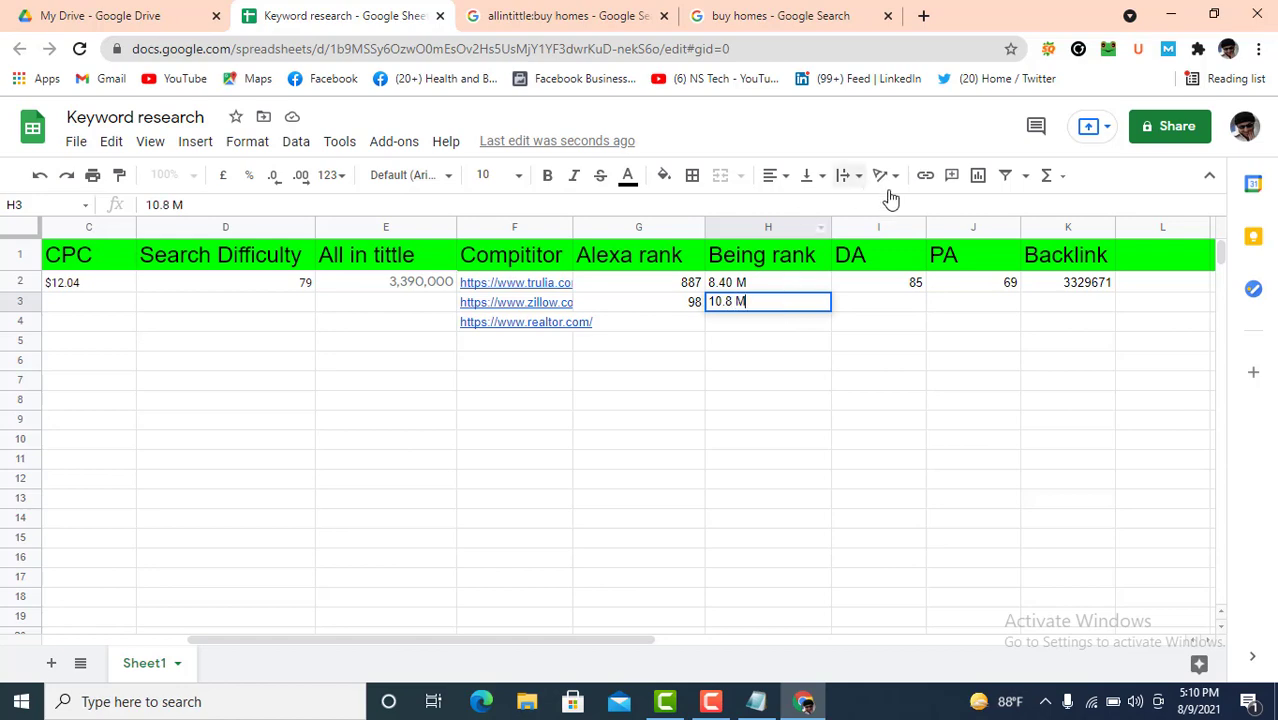
Step: Record Zillow's MozBar authority scores from the search results, with DA 90 in cell I3 and PA 75 in J3
left_click(705, 15)
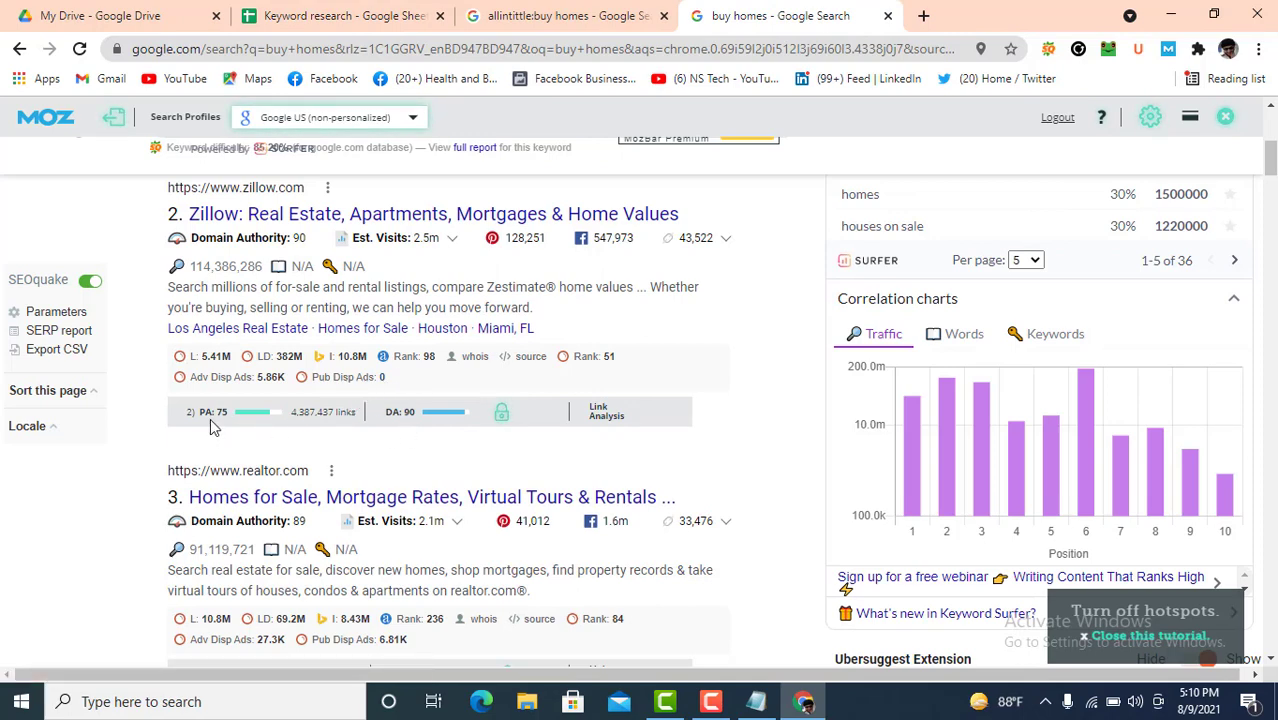
left_click(315, 12)
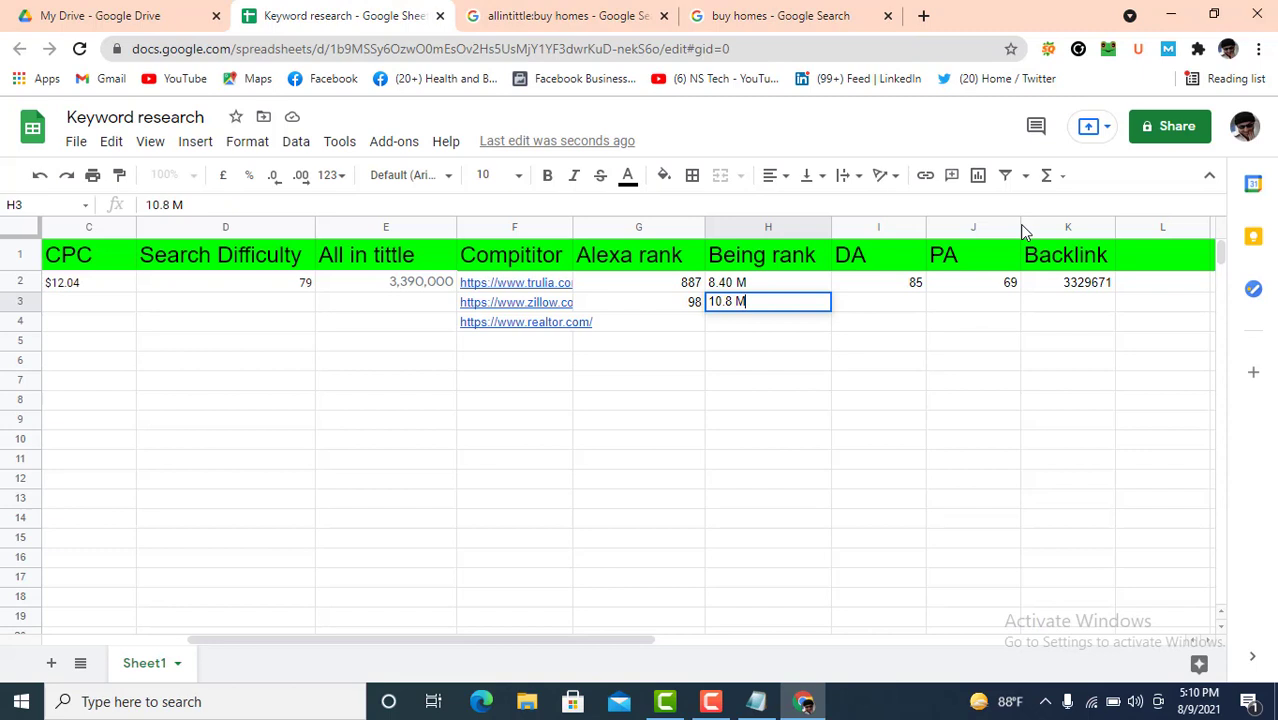
left_click(900, 314)
type("90")
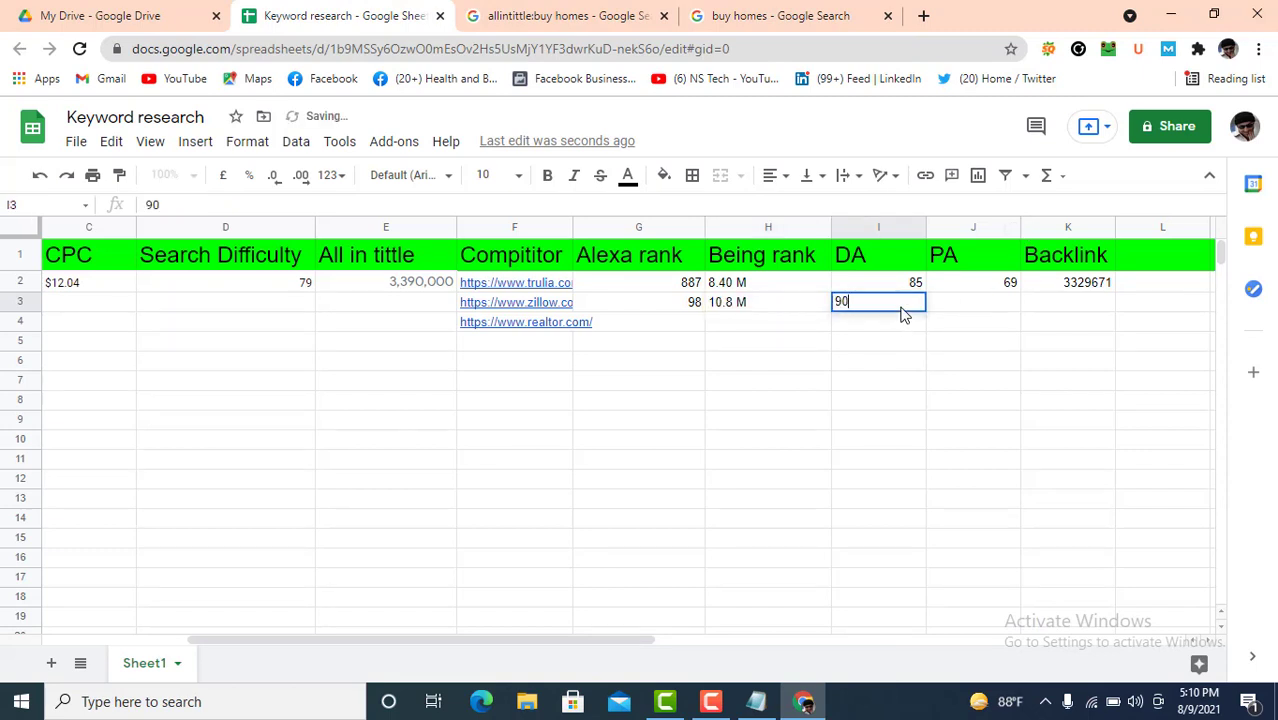
key("Tab")
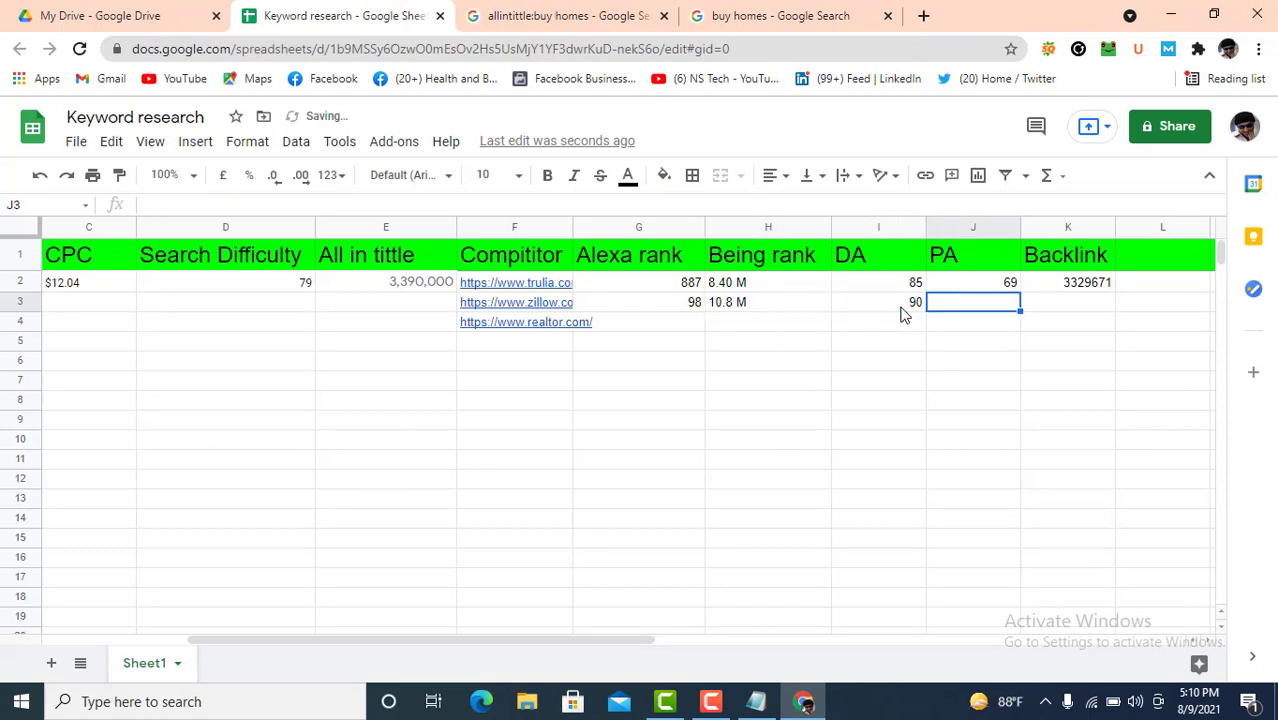
type("75")
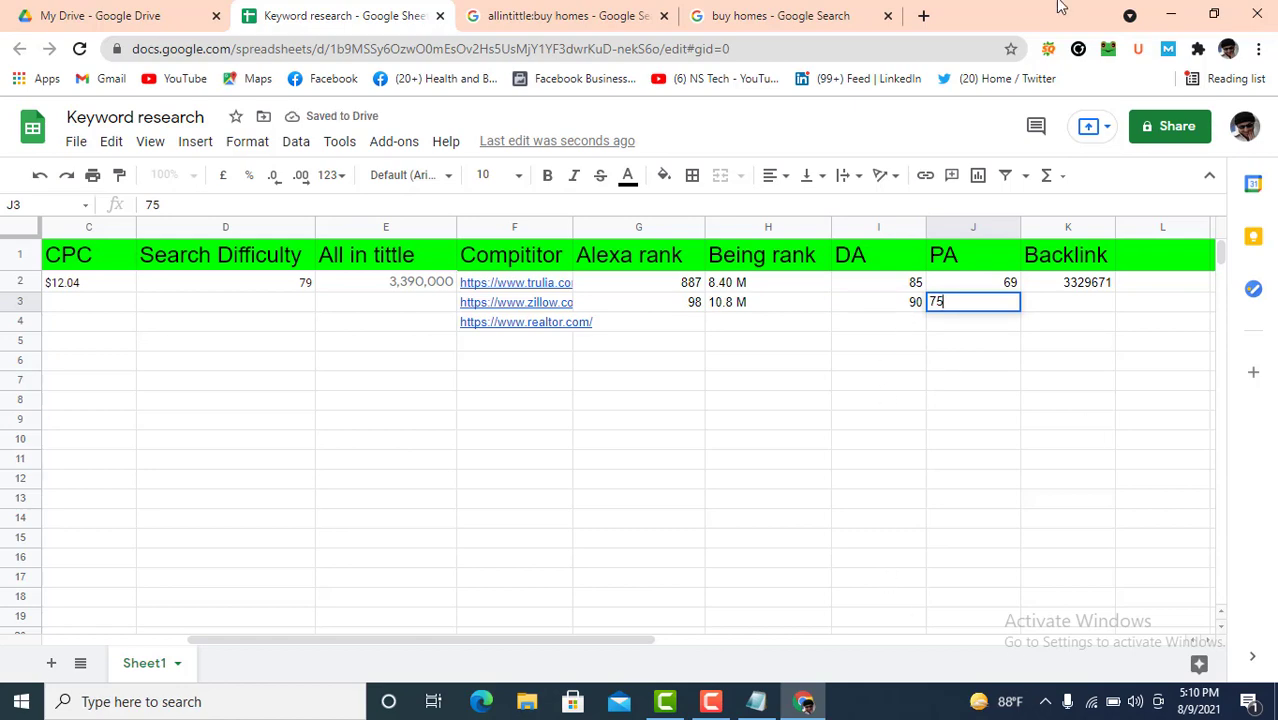
Step: Copy Zillow's MozBar link count from the search results into Backlink cell K3, removing the extra PA text so only 4,387,437 remains
left_click(795, 15)
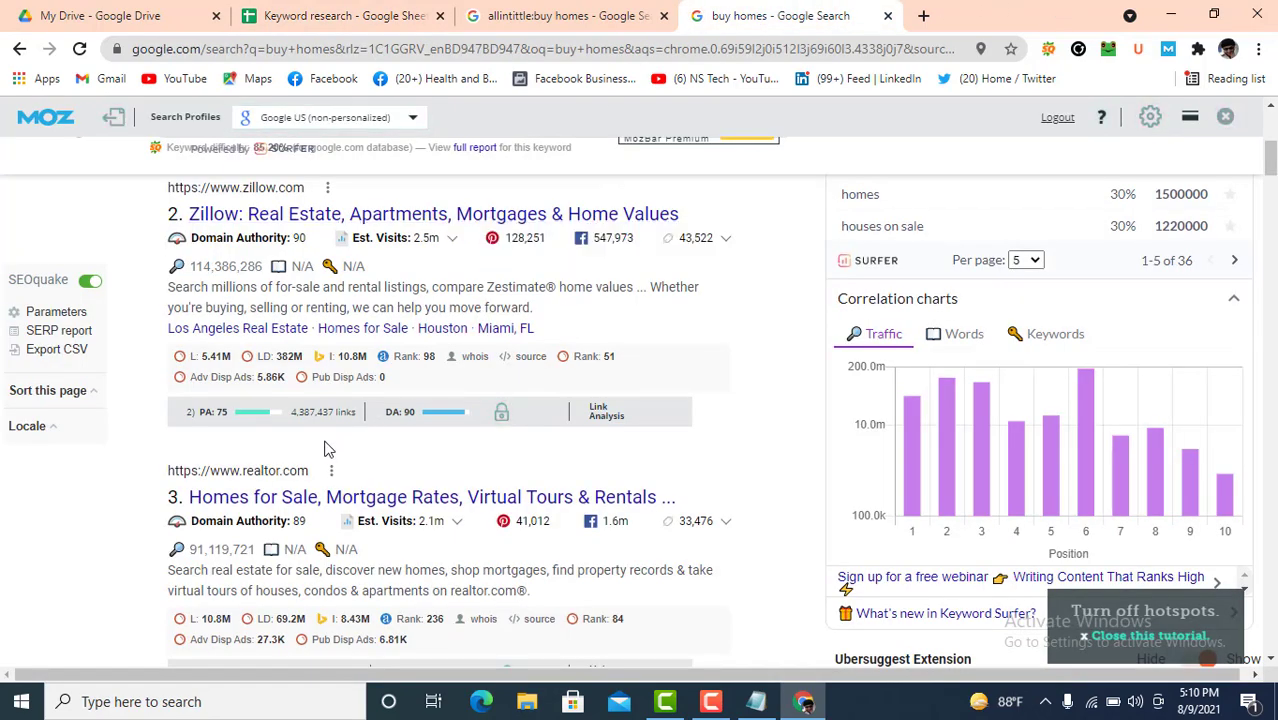
left_click_drag(290, 420, 338, 412)
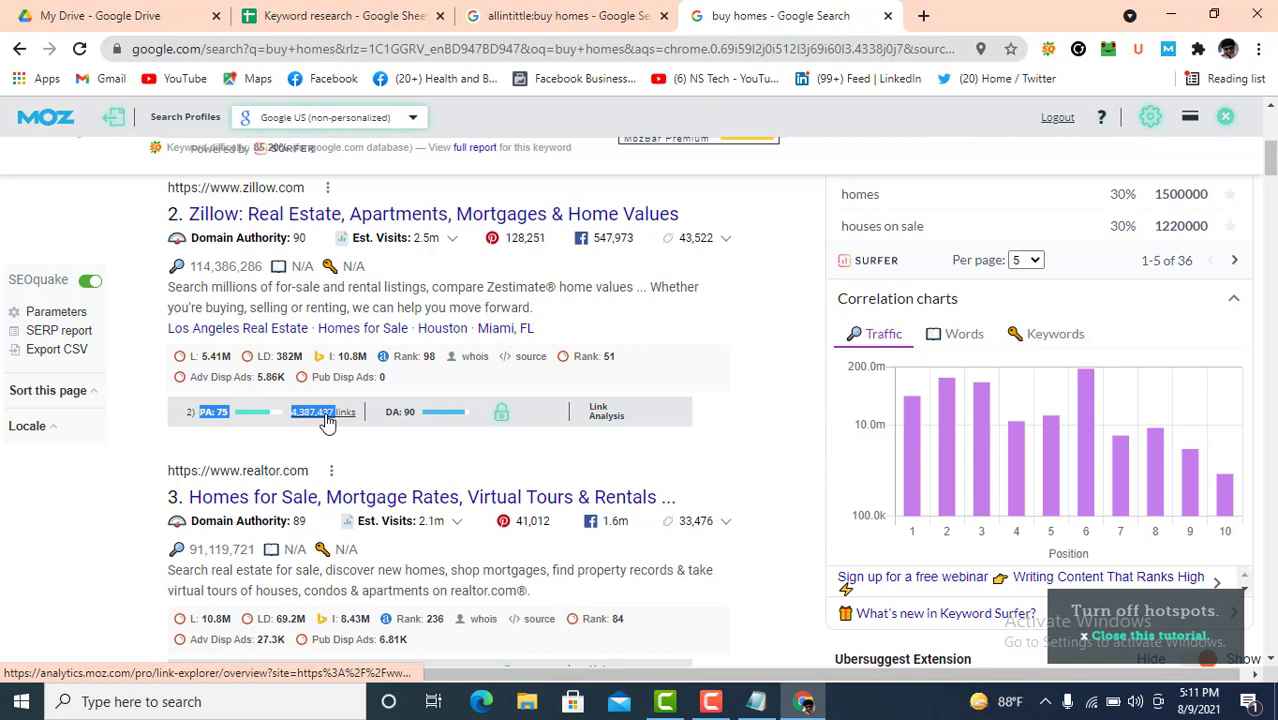
right_click(325, 420)
left_click(400, 560)
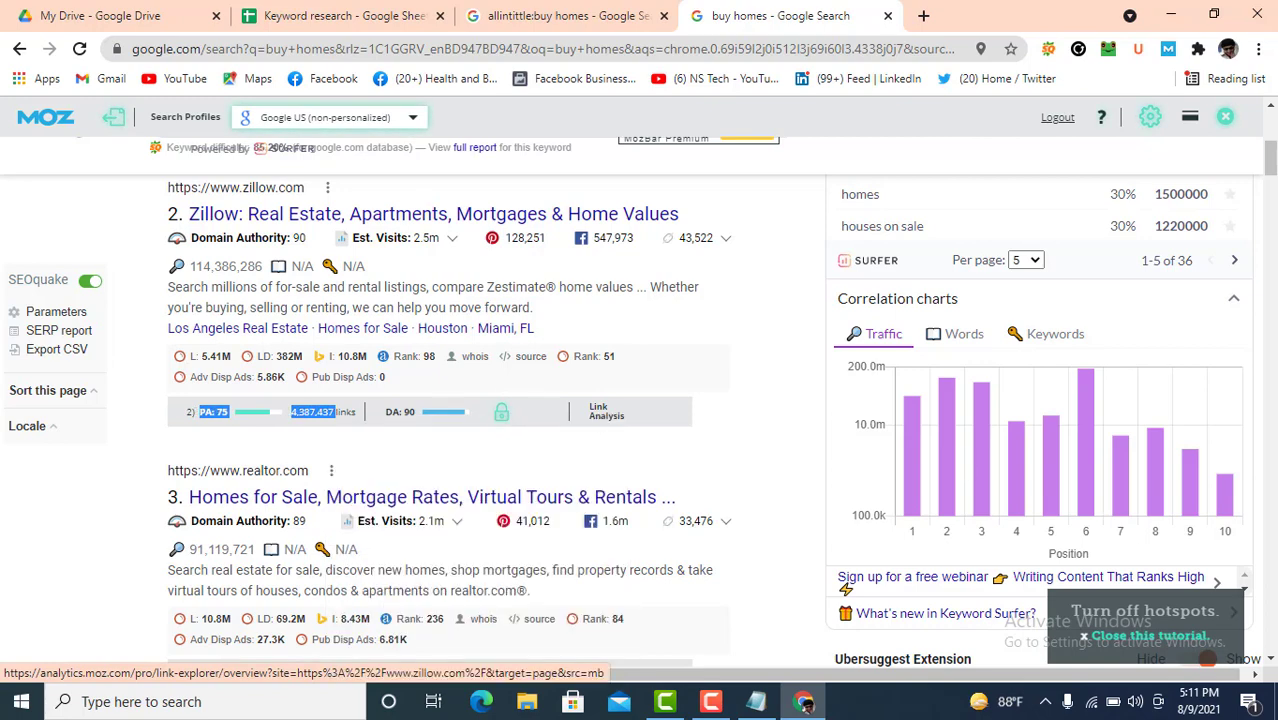
left_click(243, 12)
double_click(1077, 302)
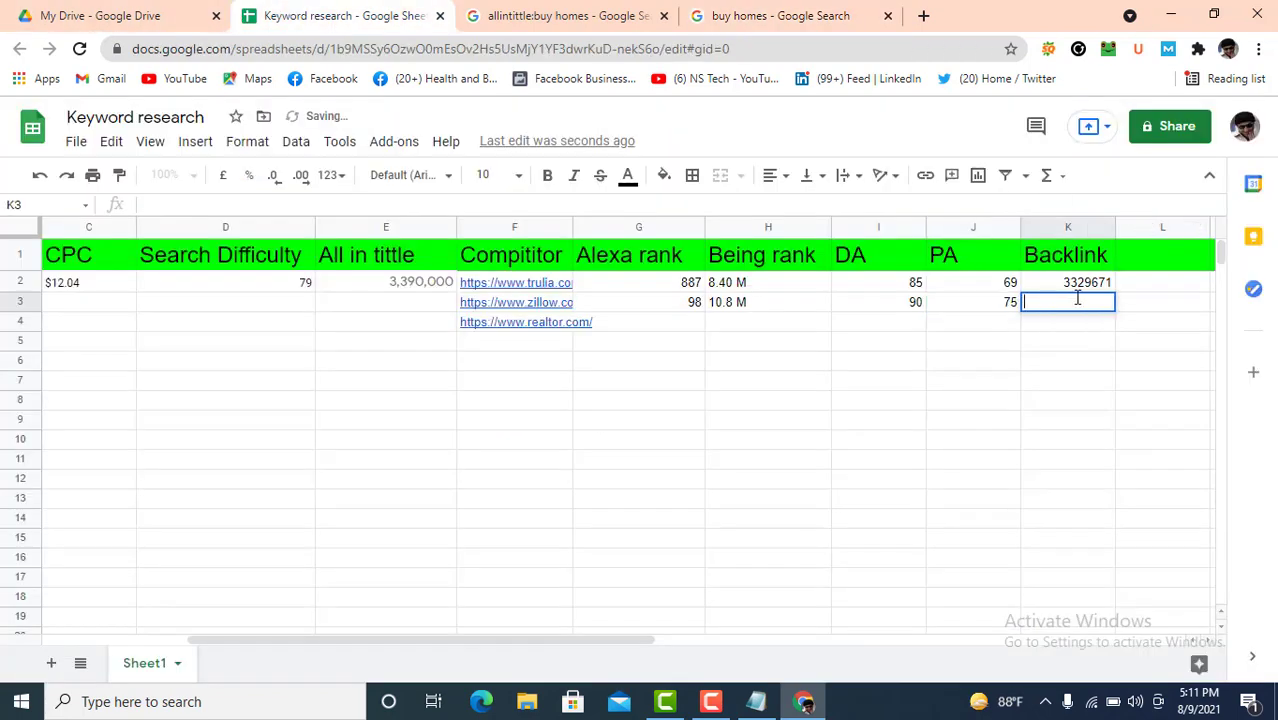
key("ctrl+v")
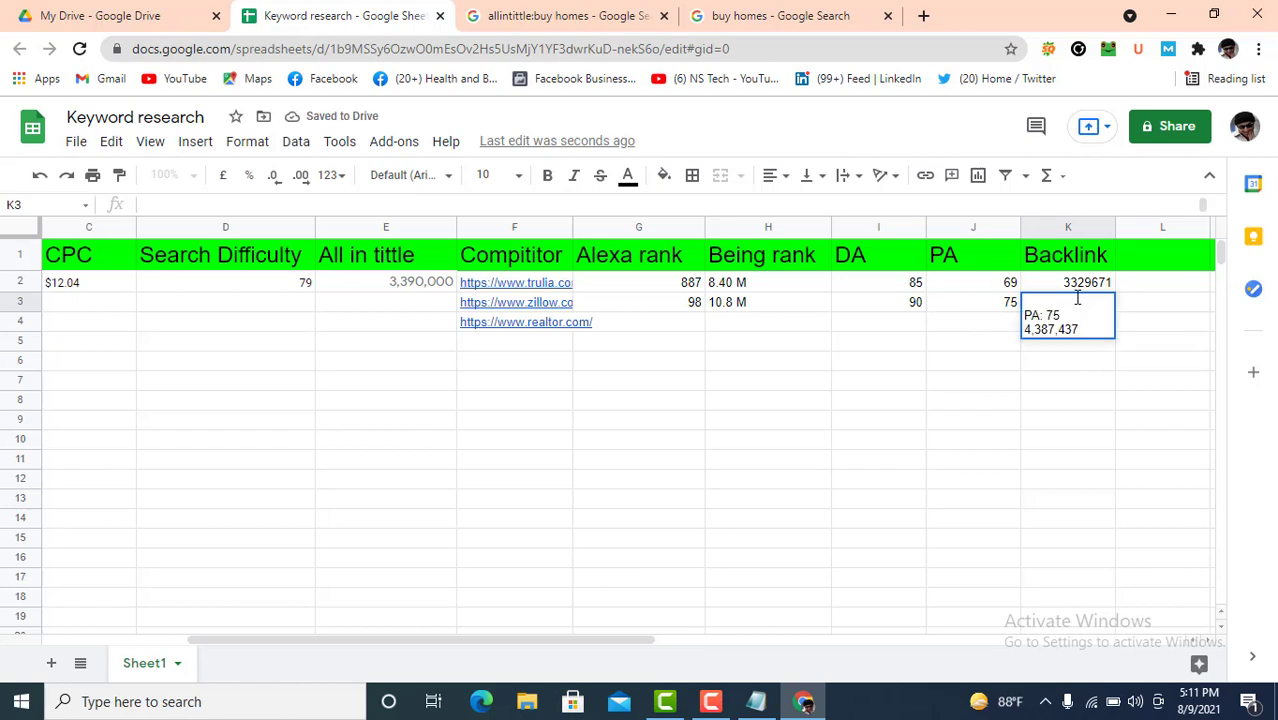
left_click_drag(1068, 318, 995, 312)
key("BackSpace")
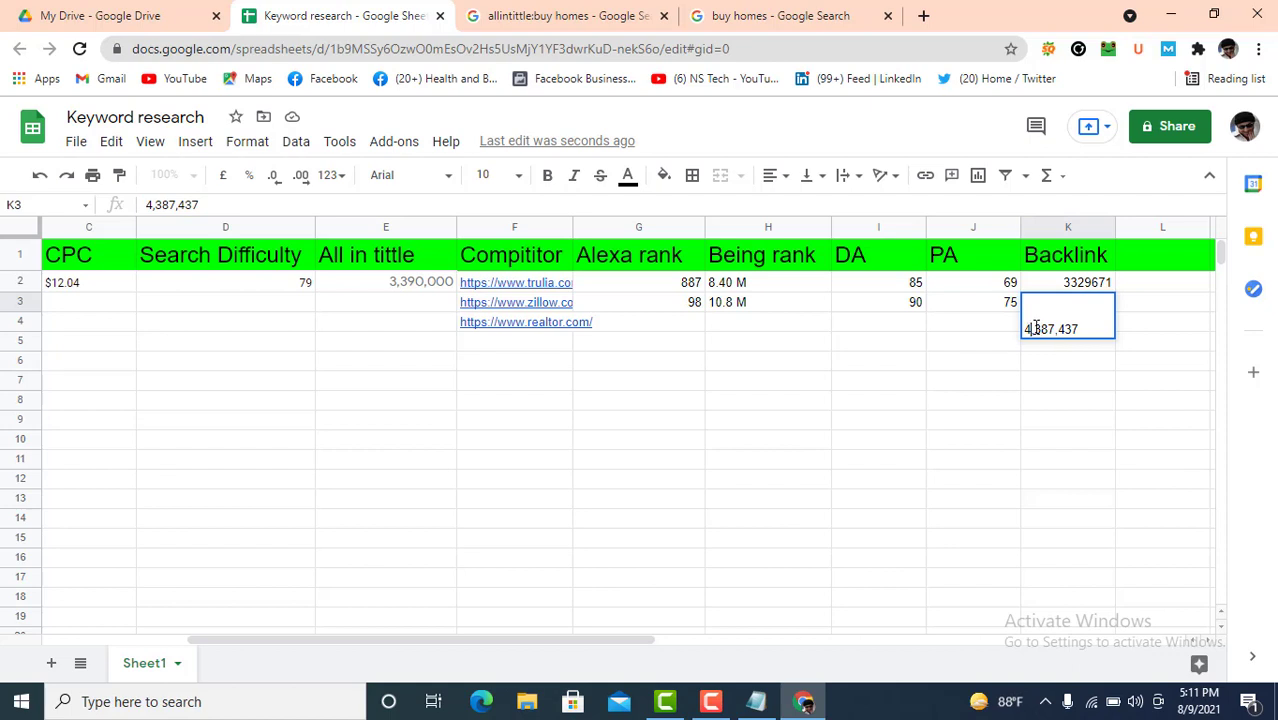
key("BackSpace")
left_click(878, 396)
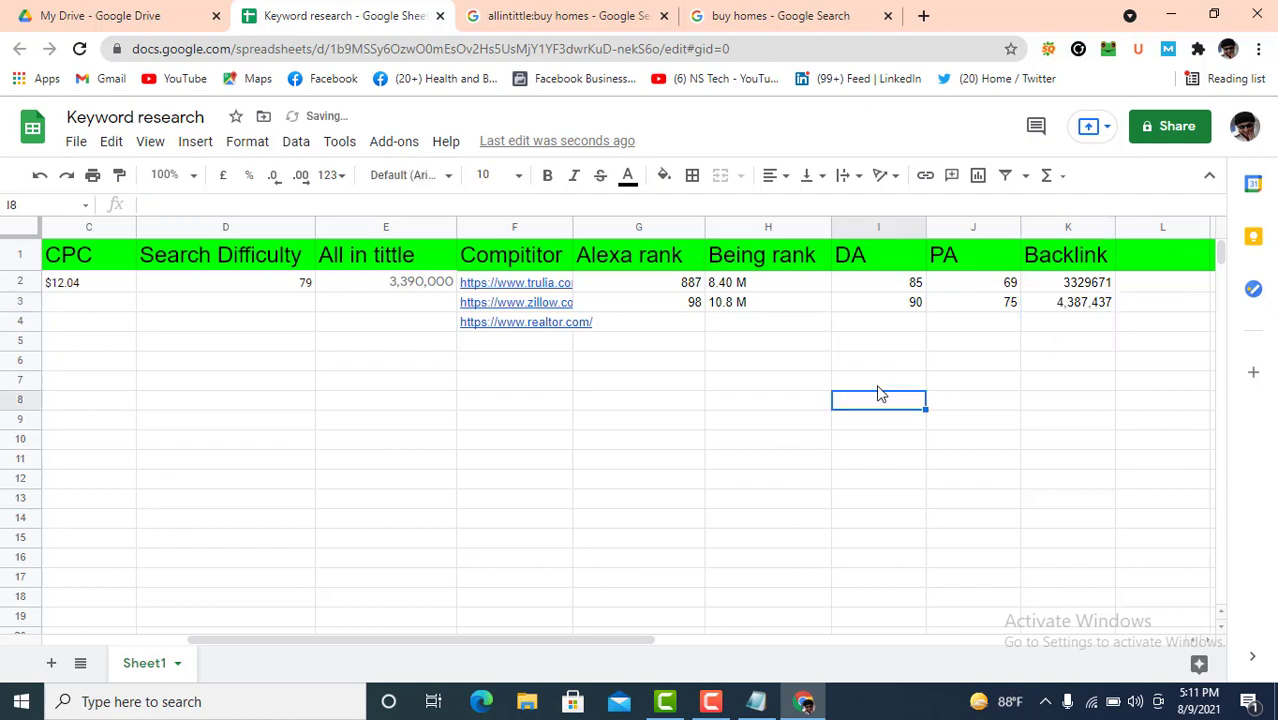
Step: Look up Realtor's Alexa rank in the "buy homes" results and enter 236 in cell G4
left_click(771, 17)
scroll(420, 400, "down", 2)
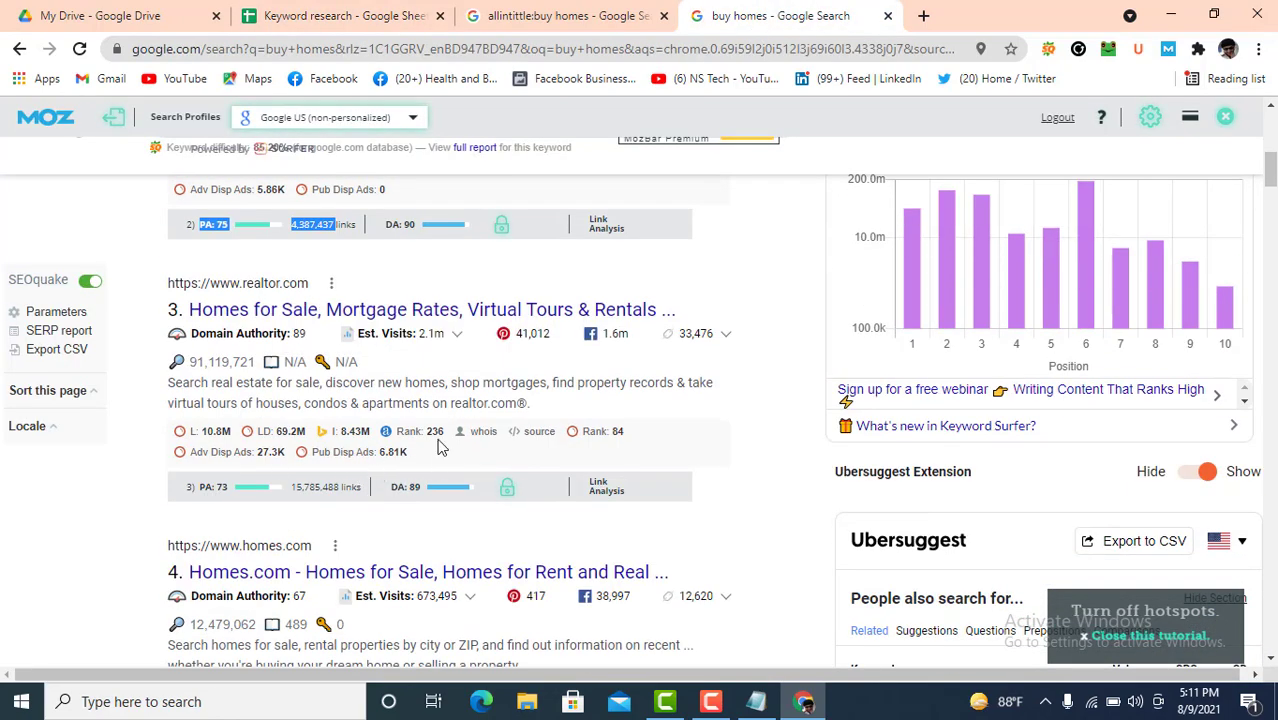
left_click(380, 16)
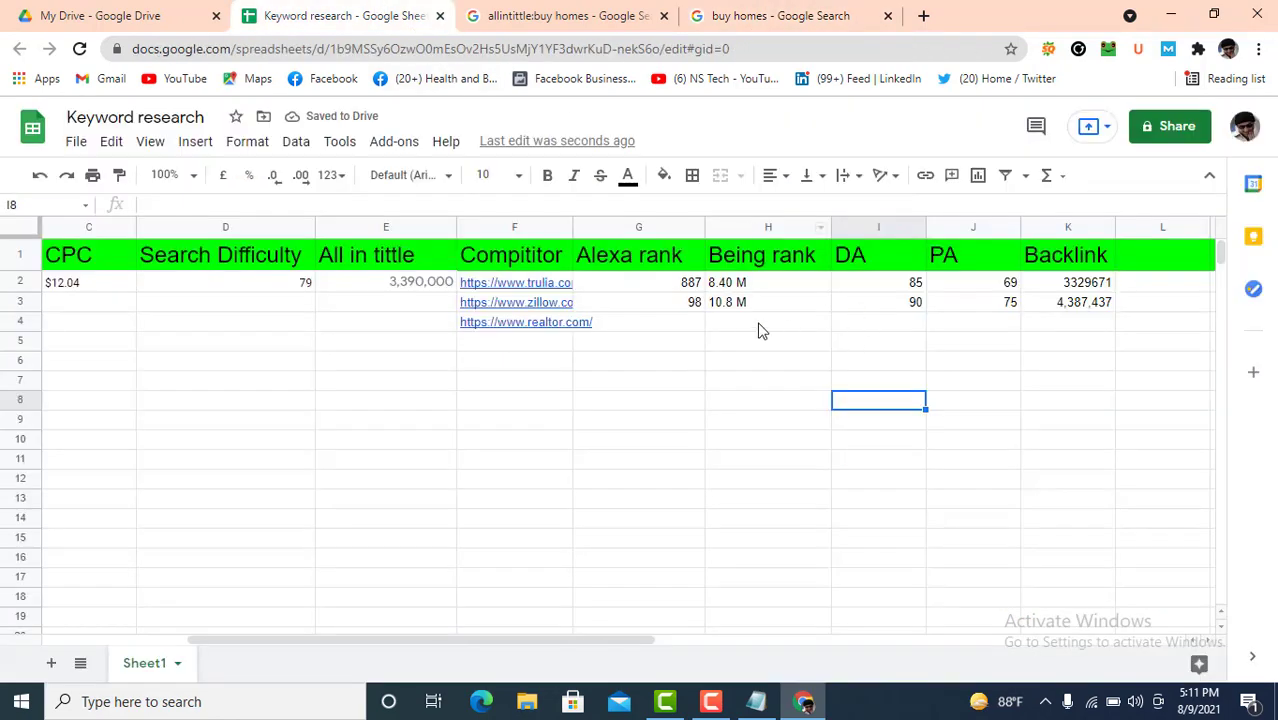
left_click(676, 326)
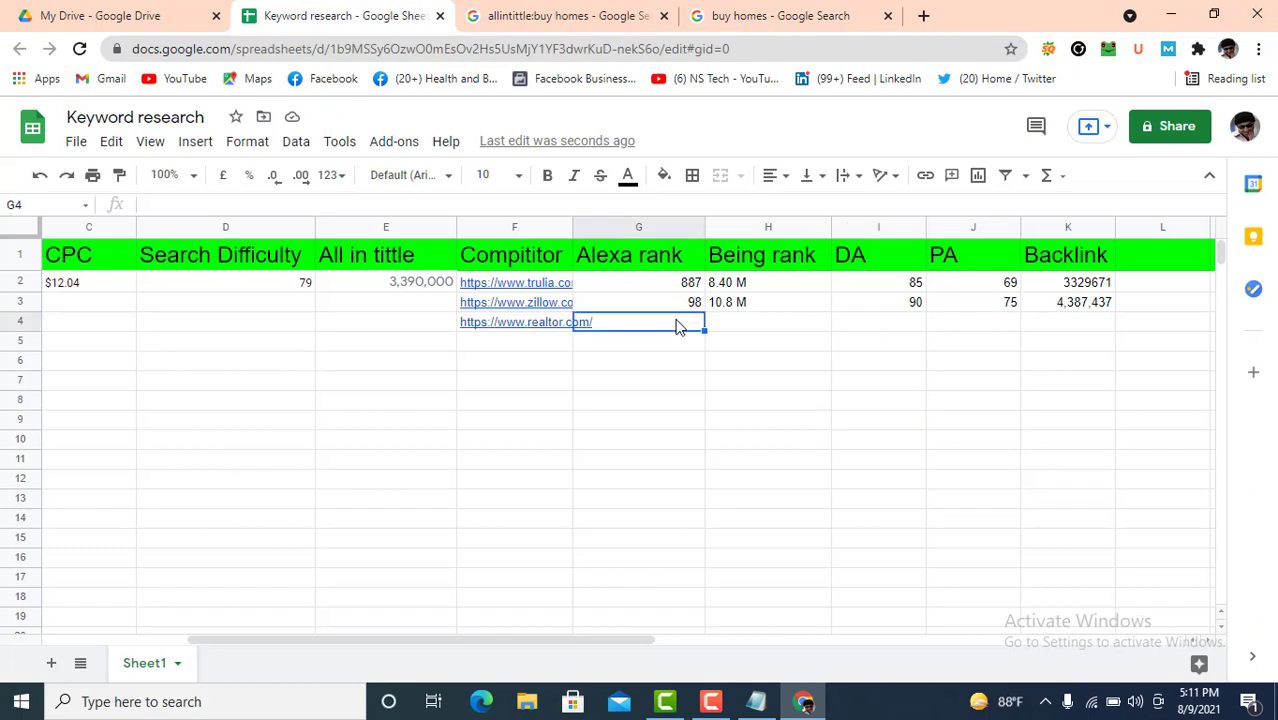
type("236")
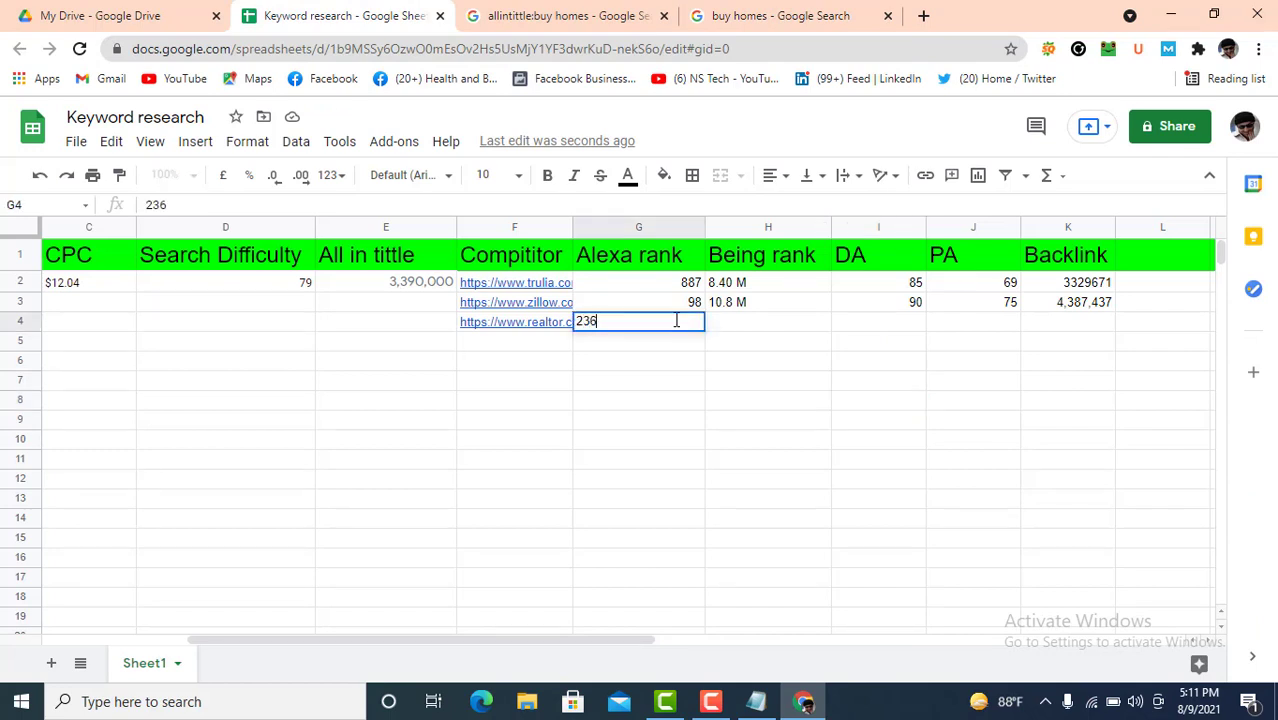
Step: Enter Realtor's Bing index figure from the search results, 8.43 M, in the "Being rank" cell H4
left_click(740, 15)
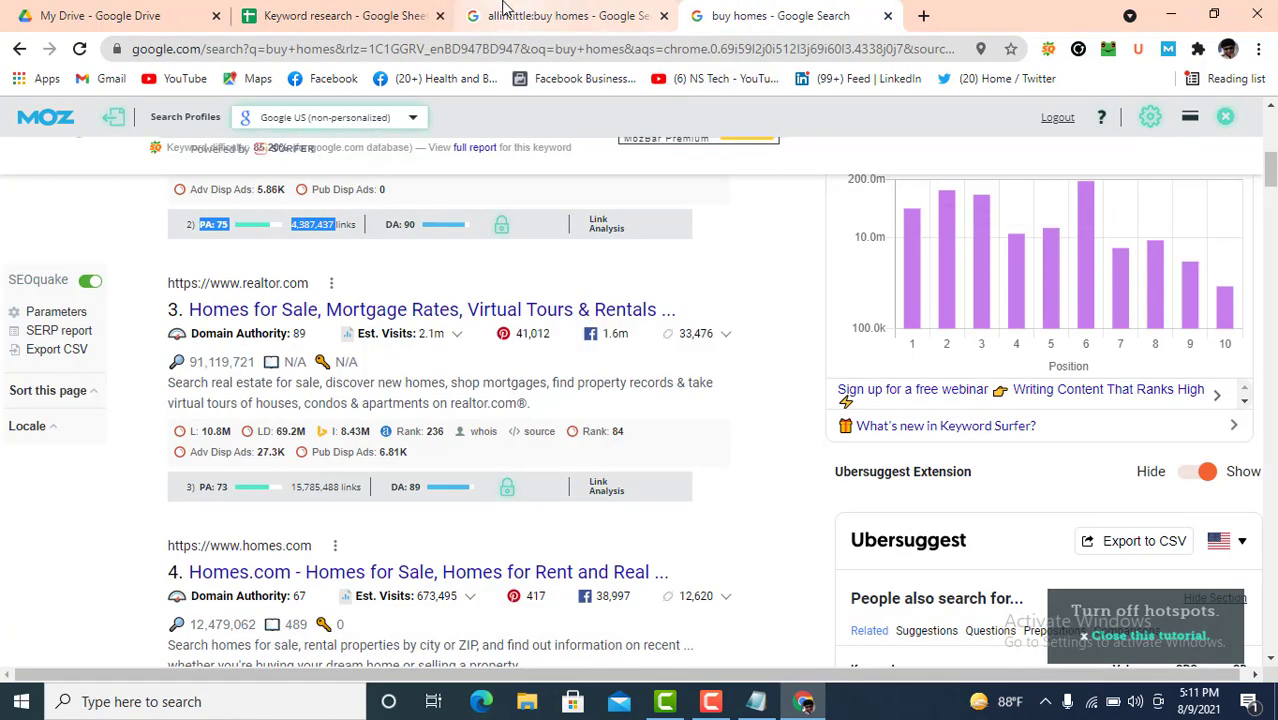
left_click(392, 12)
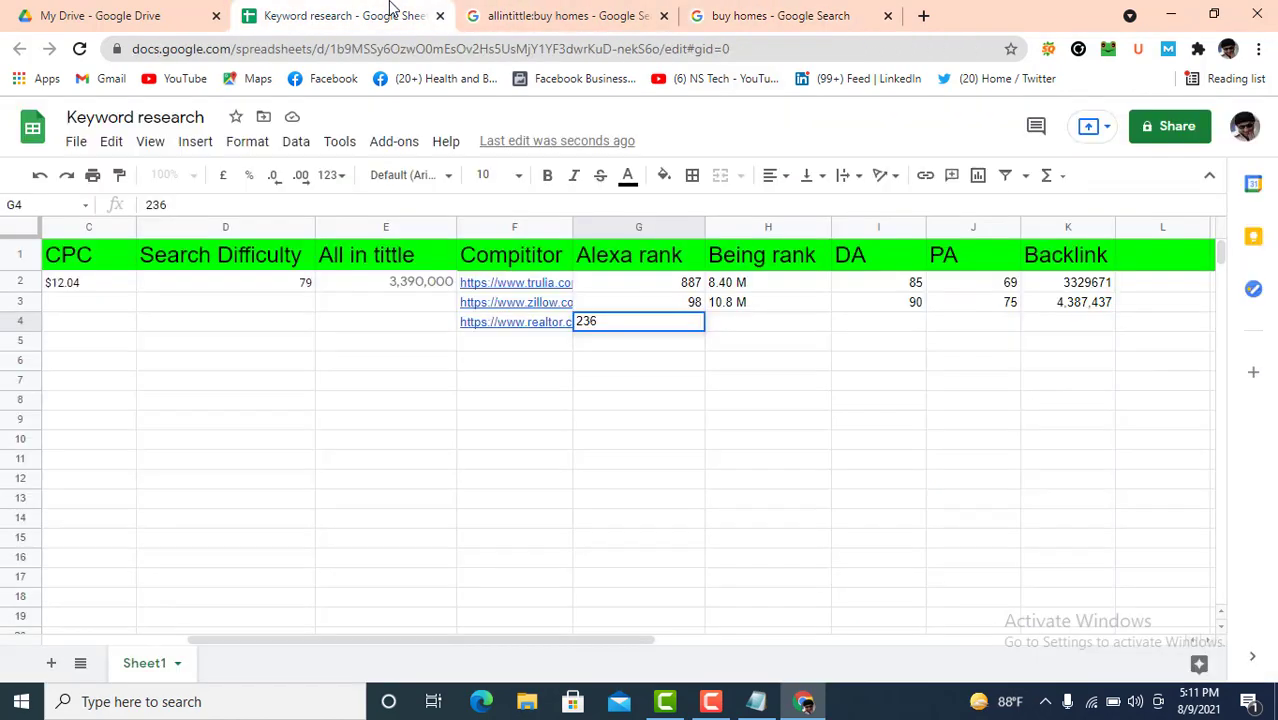
left_click(767, 326)
type("8")
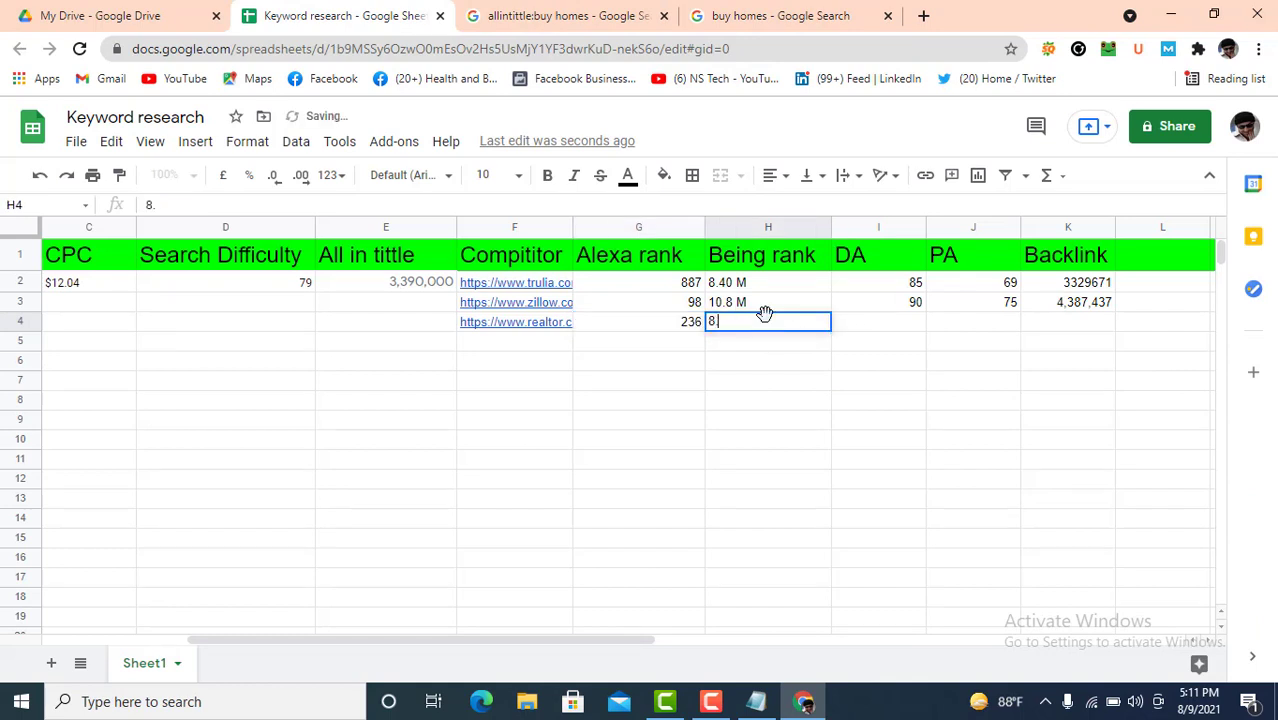
type(".43")
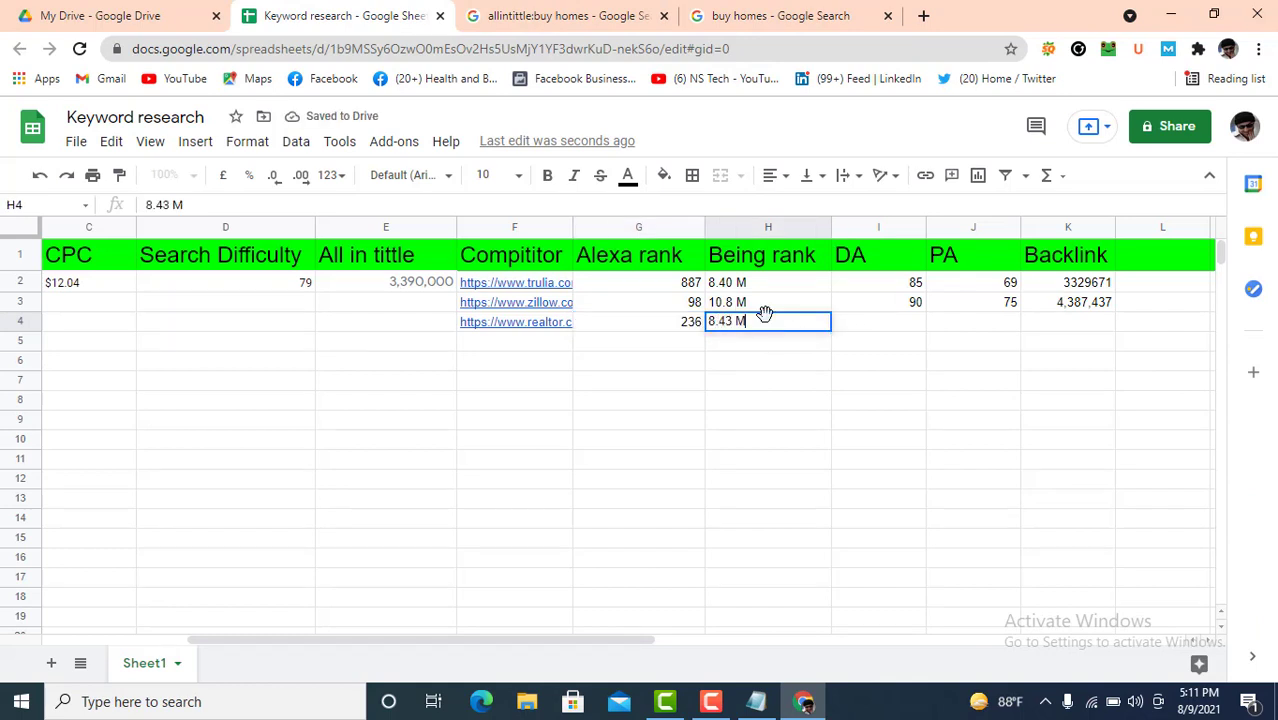
type(" M")
Step: Record Realtor's MozBar authority scores from the search results, with DA 89 in cell I4 and PA 73 in J4
left_click(775, 15)
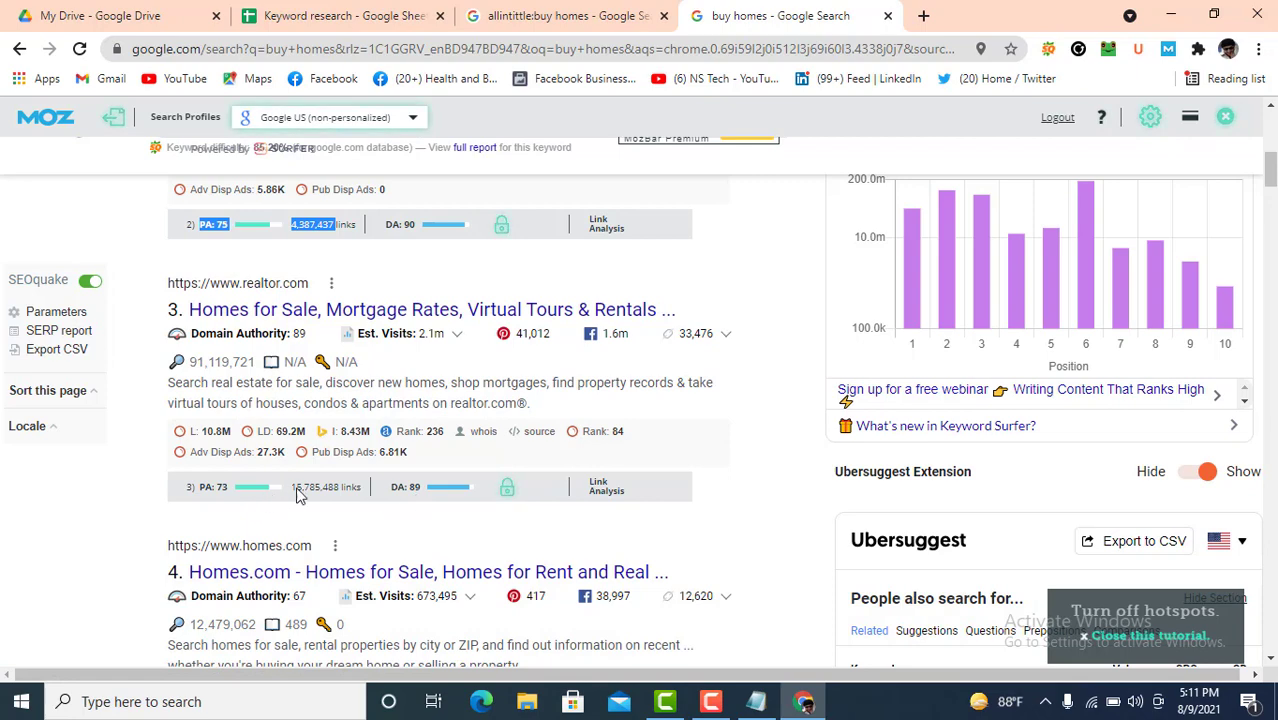
left_click(374, 15)
left_click(900, 325)
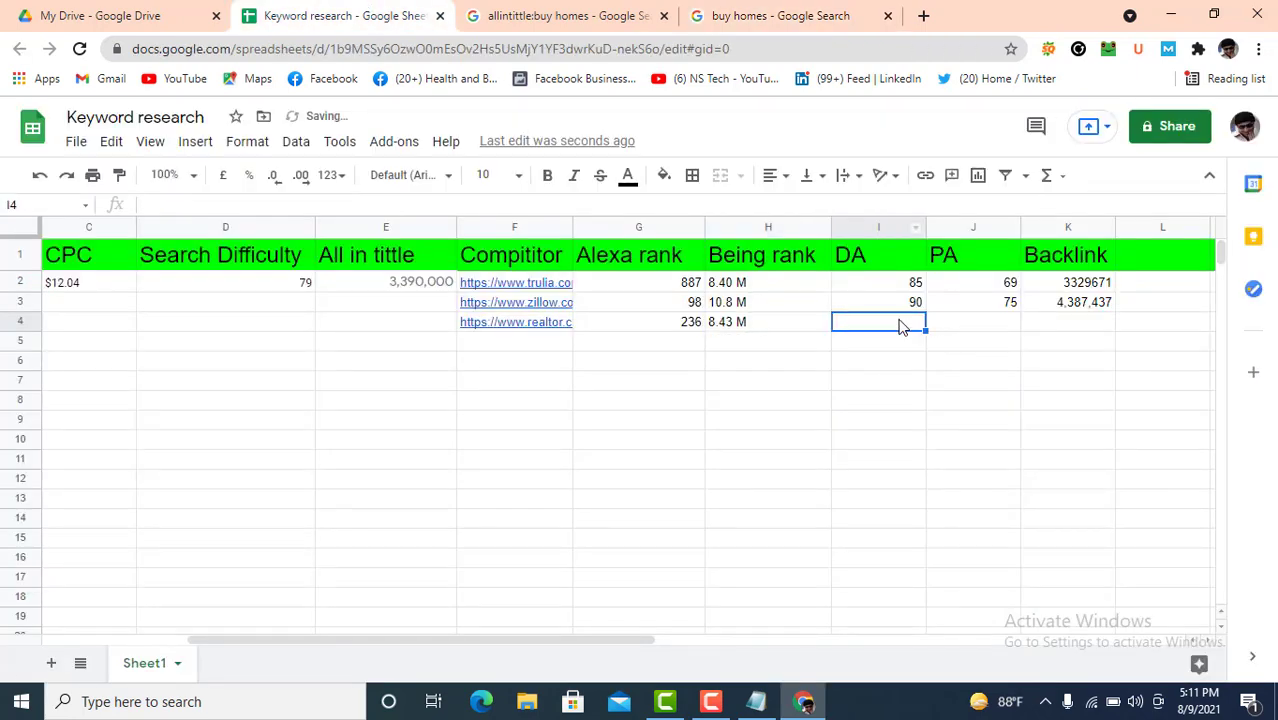
type("89")
key("Tab")
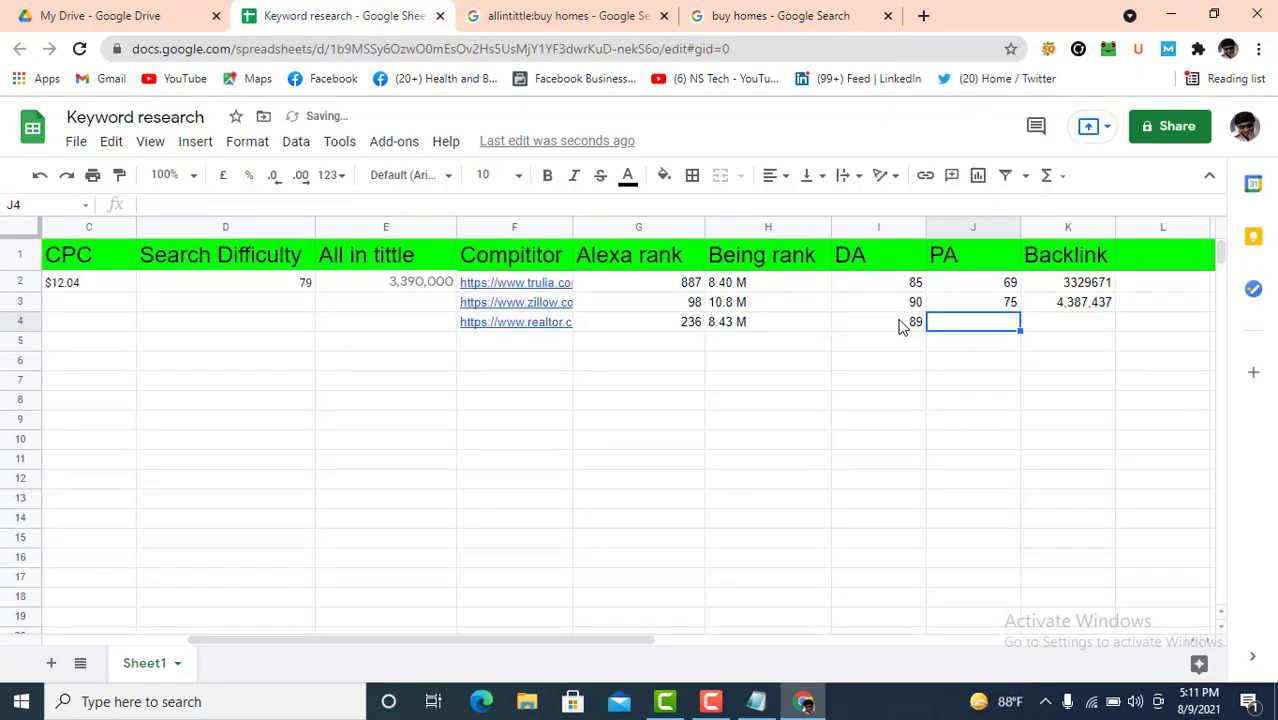
type("73")
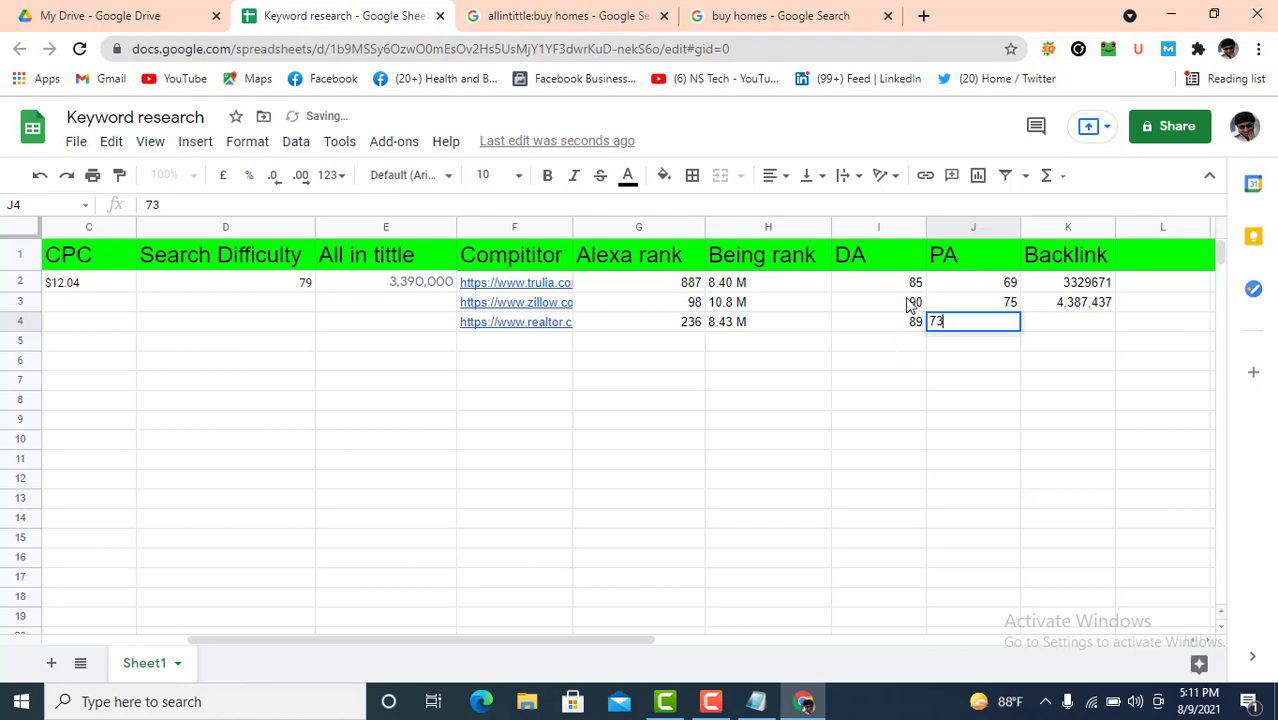
Step: Copy Realtor's MozBar link count into Backlink cell K4 and delete the extra PA text so only 15,785,488 remains
left_click(778, 15)
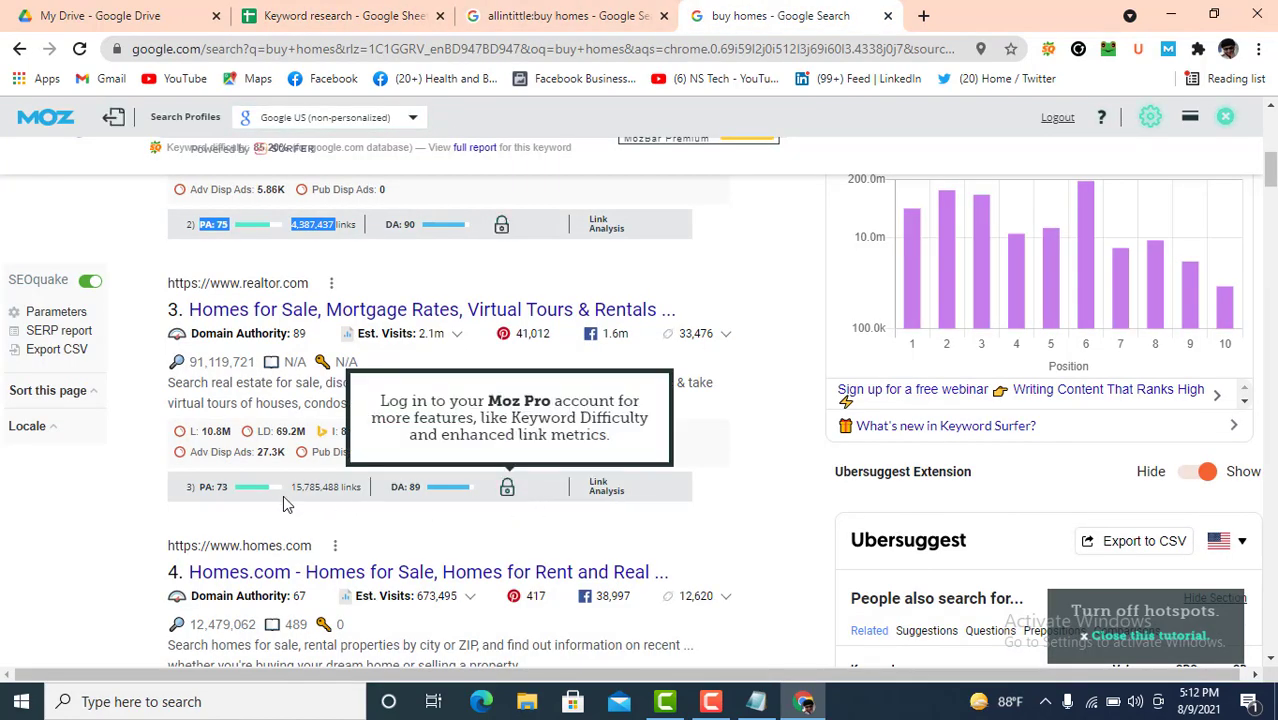
double_click(320, 487)
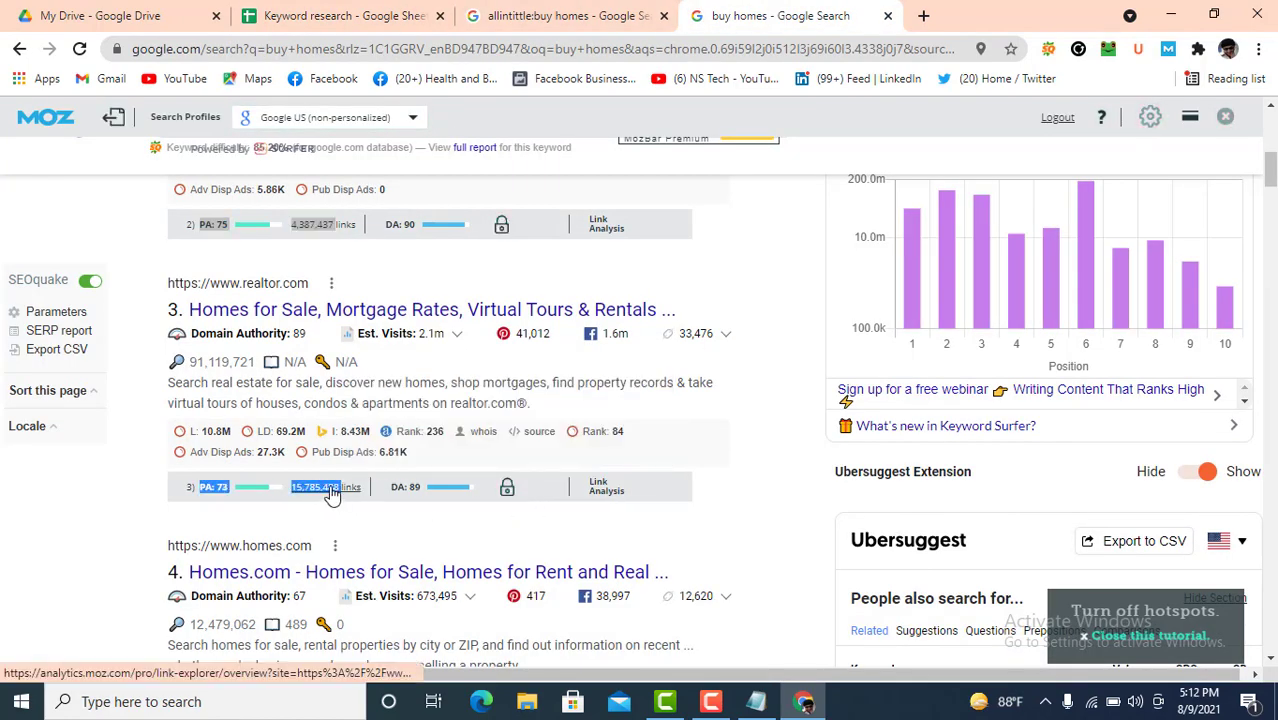
right_click(331, 494)
left_click(362, 369)
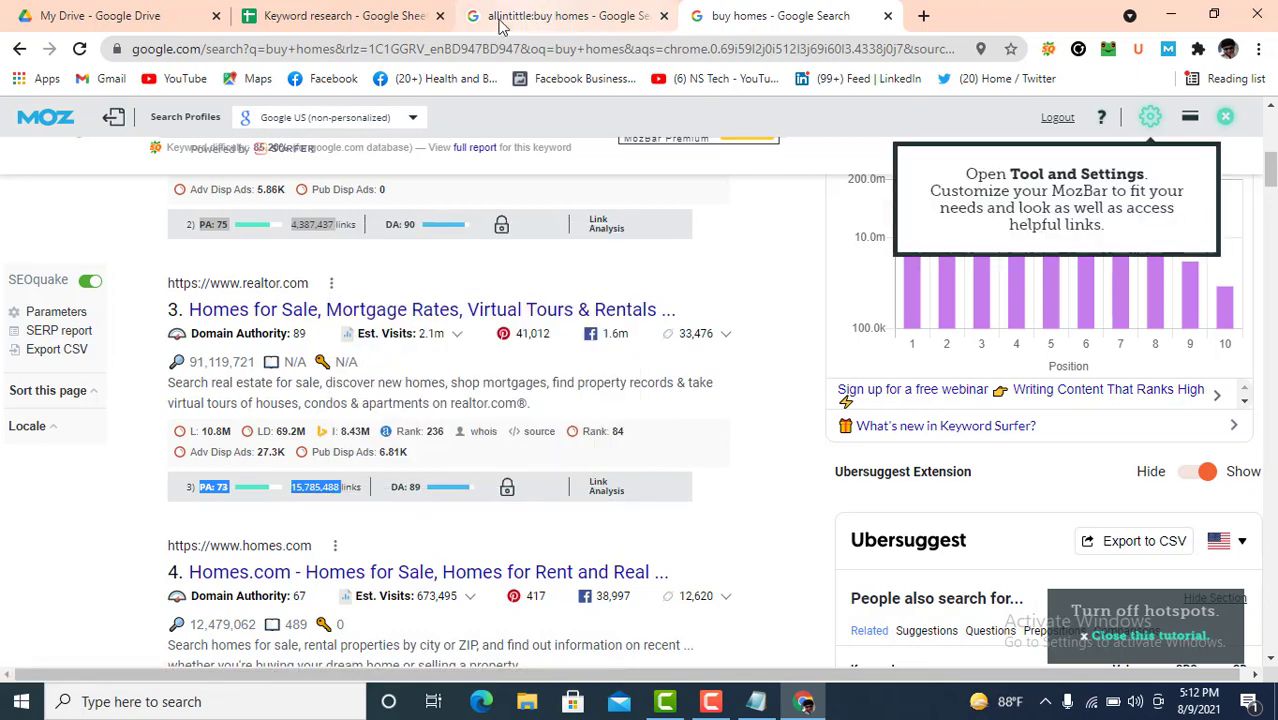
left_click(357, 15)
double_click(1066, 327)
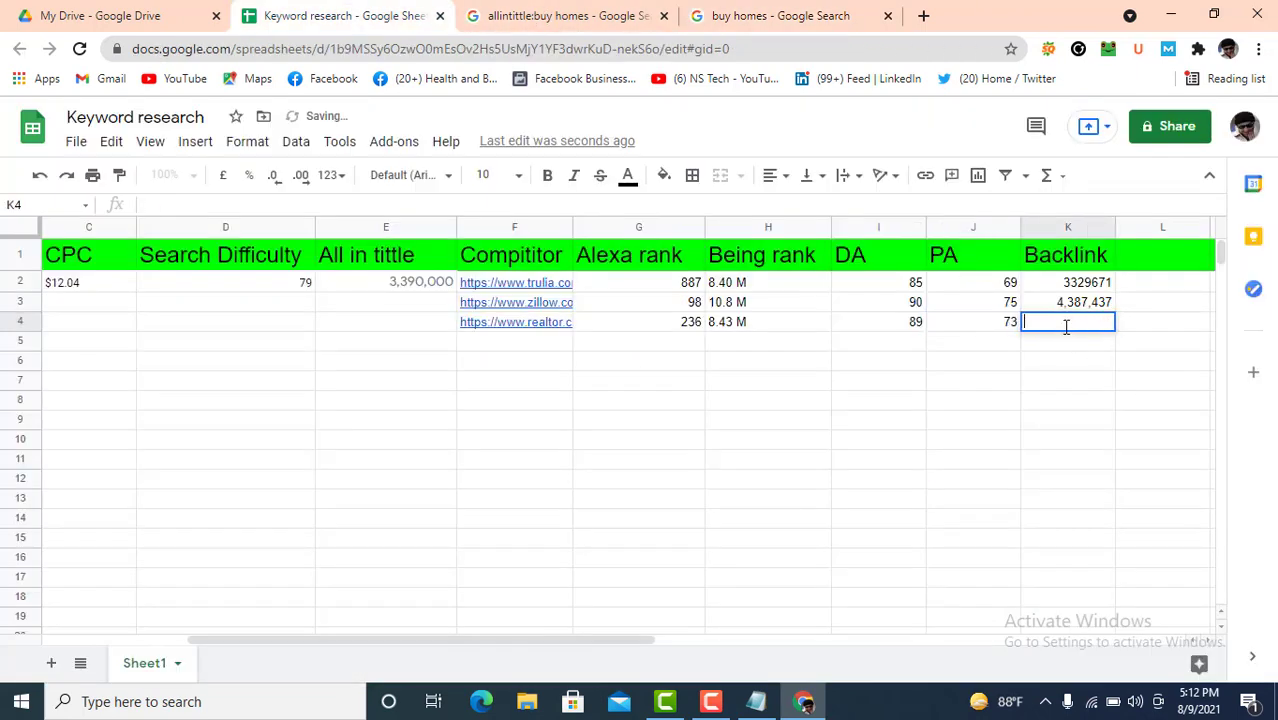
right_click(1066, 327)
left_click(1112, 474)
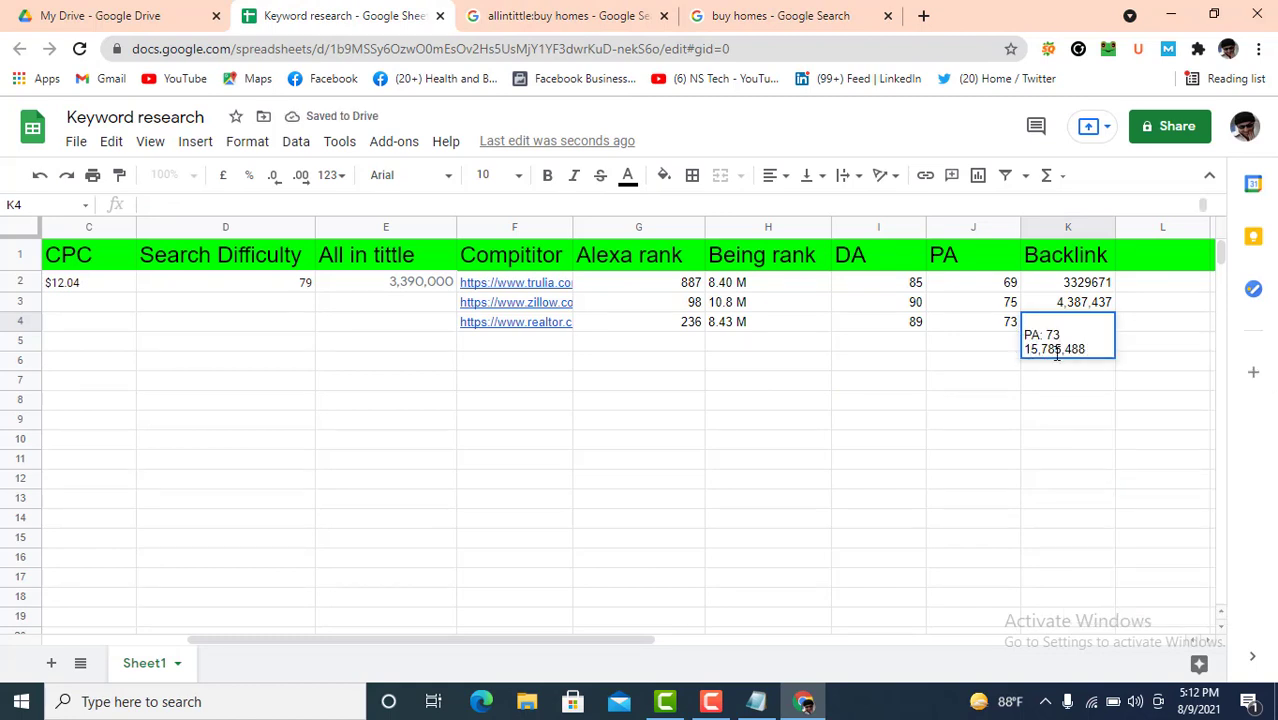
key("Left")
key("BackSpace")
key("BackSpace")
key("BackSpace")
key("BackSpace")
key("BackSpace")
key("BackSpace")
key("BackSpace")
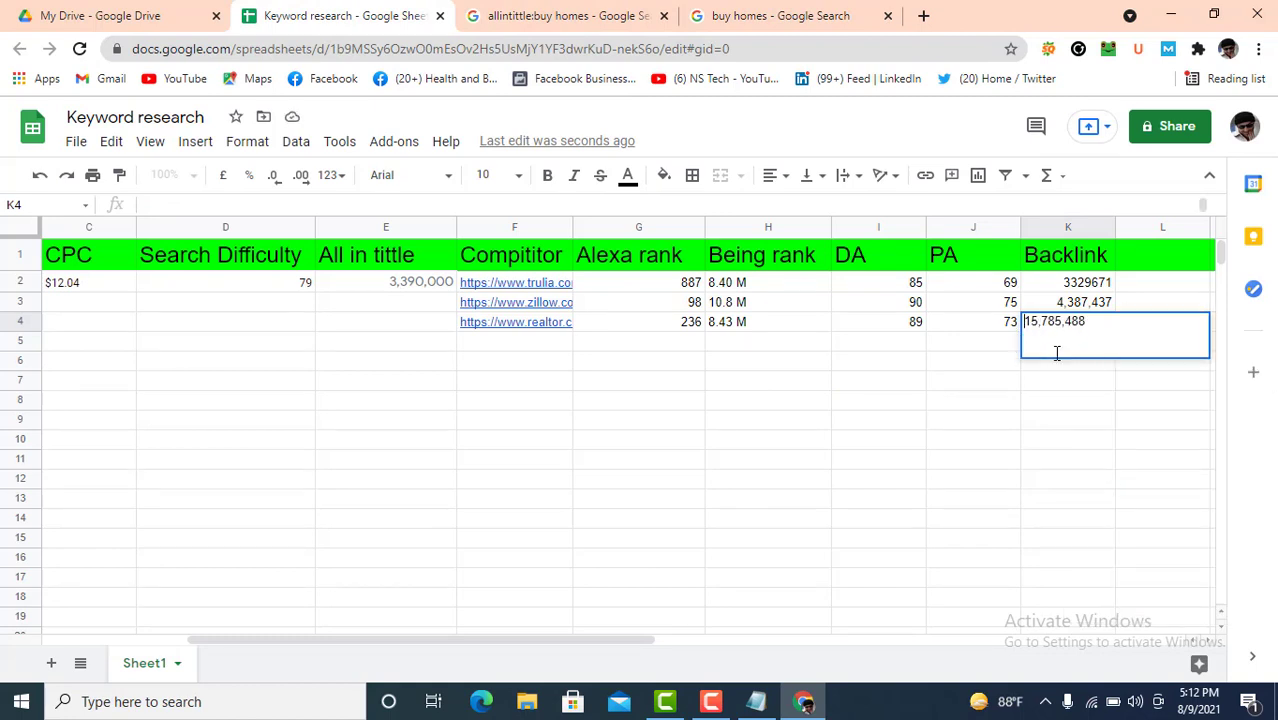
Step: Commit Realtor's Backlink entry in cell K4 and return to the Main Keyword column at the start of the sheet
left_click(1077, 462)
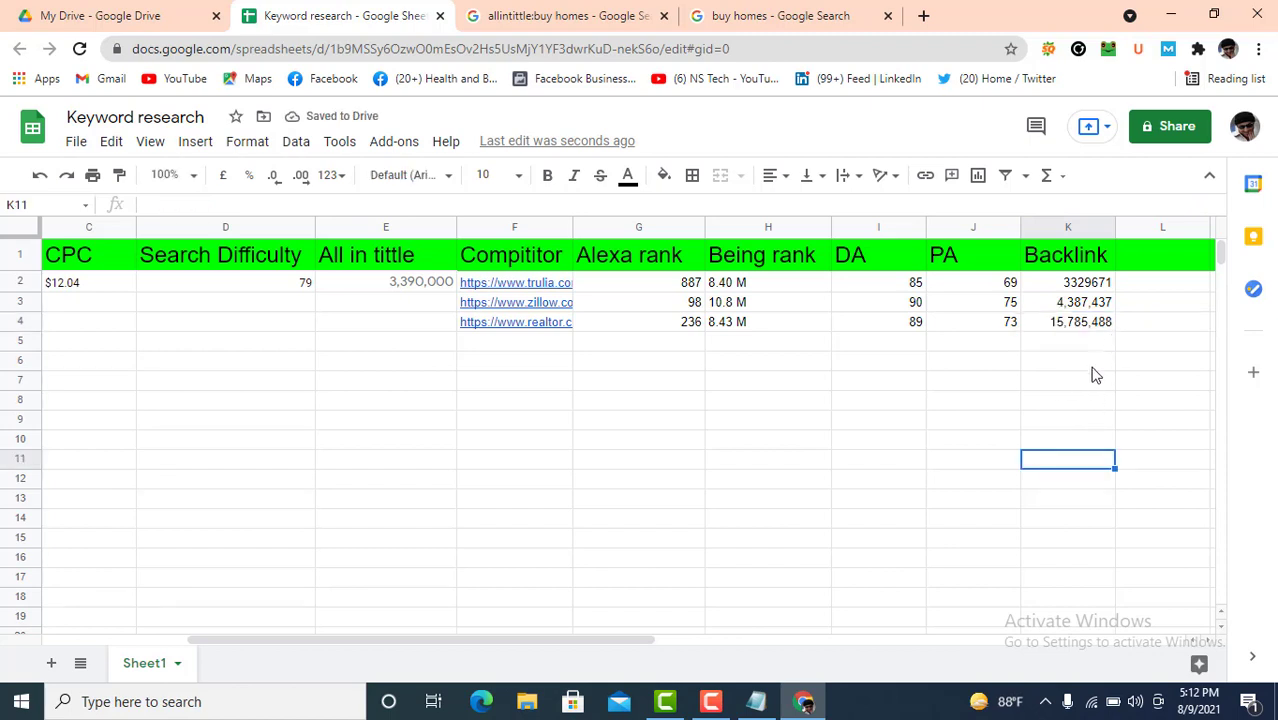
left_click(1088, 366)
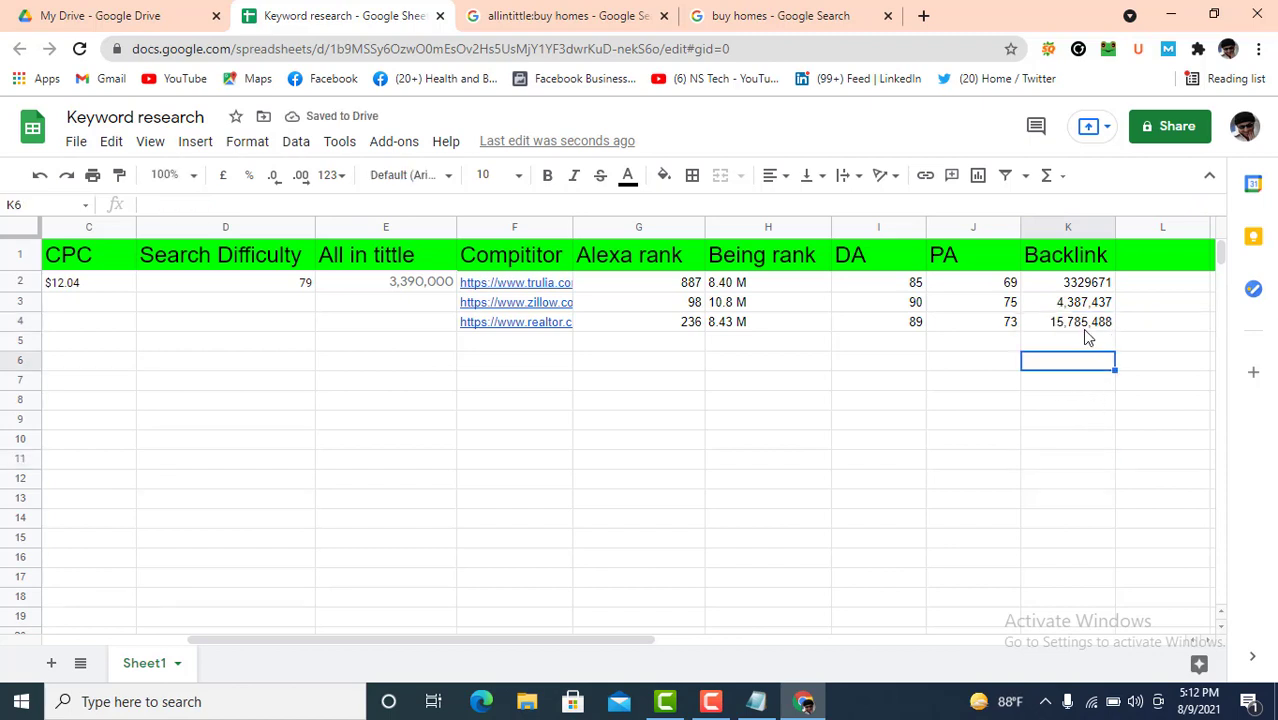
left_click(948, 388)
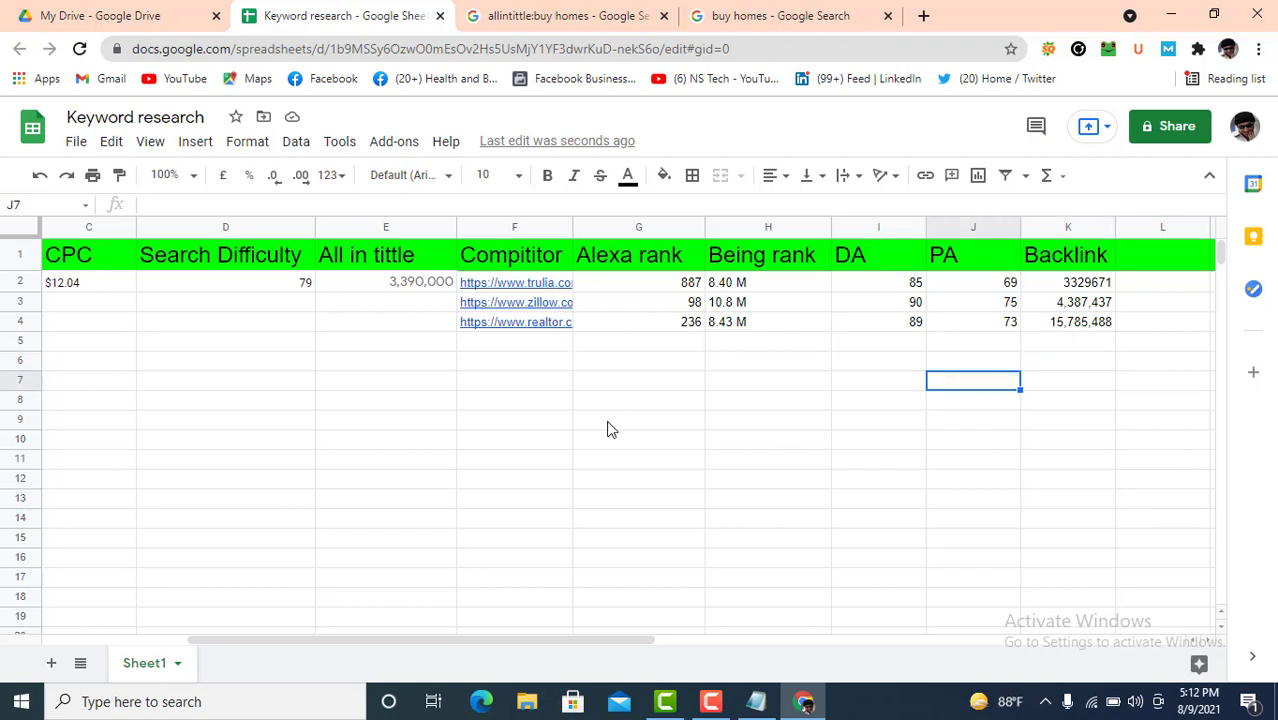
left_click_drag(604, 641, 444, 628)
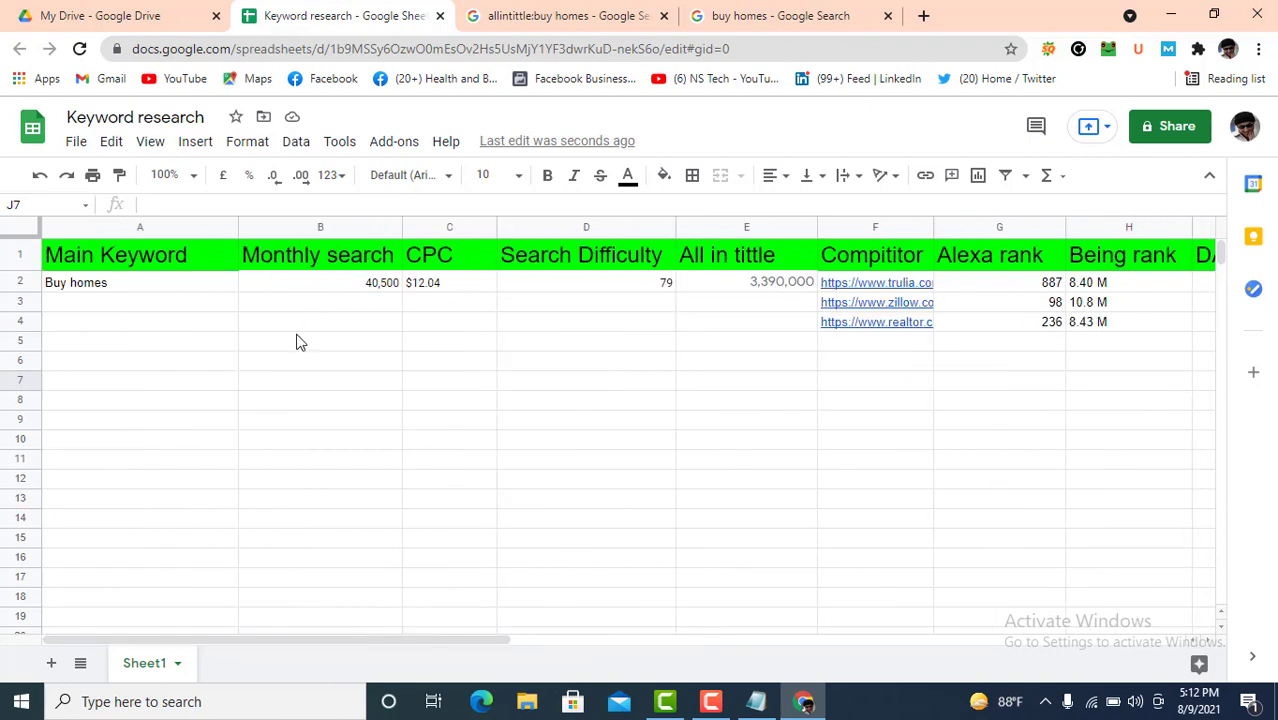
left_click(33, 344)
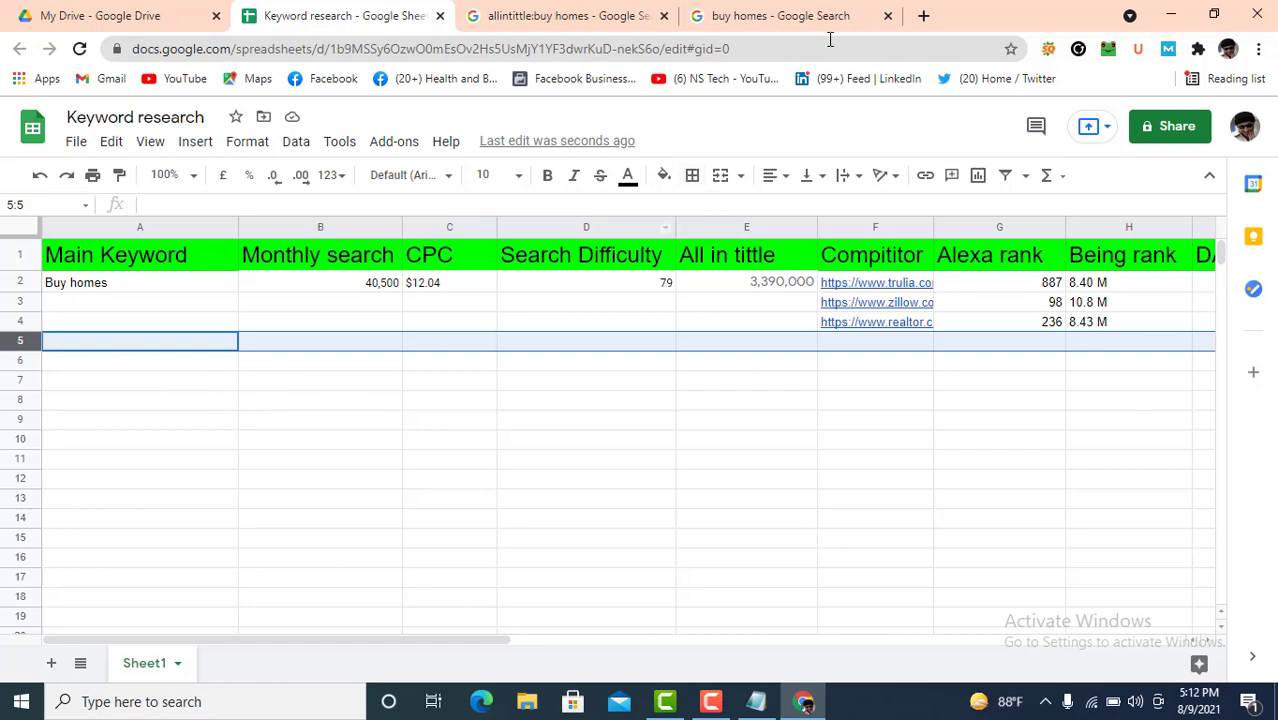
Step: Return from the allintitle search to the "buy homes" results and bring up the related keywords listed by Ubersuggest
left_click(505, 15)
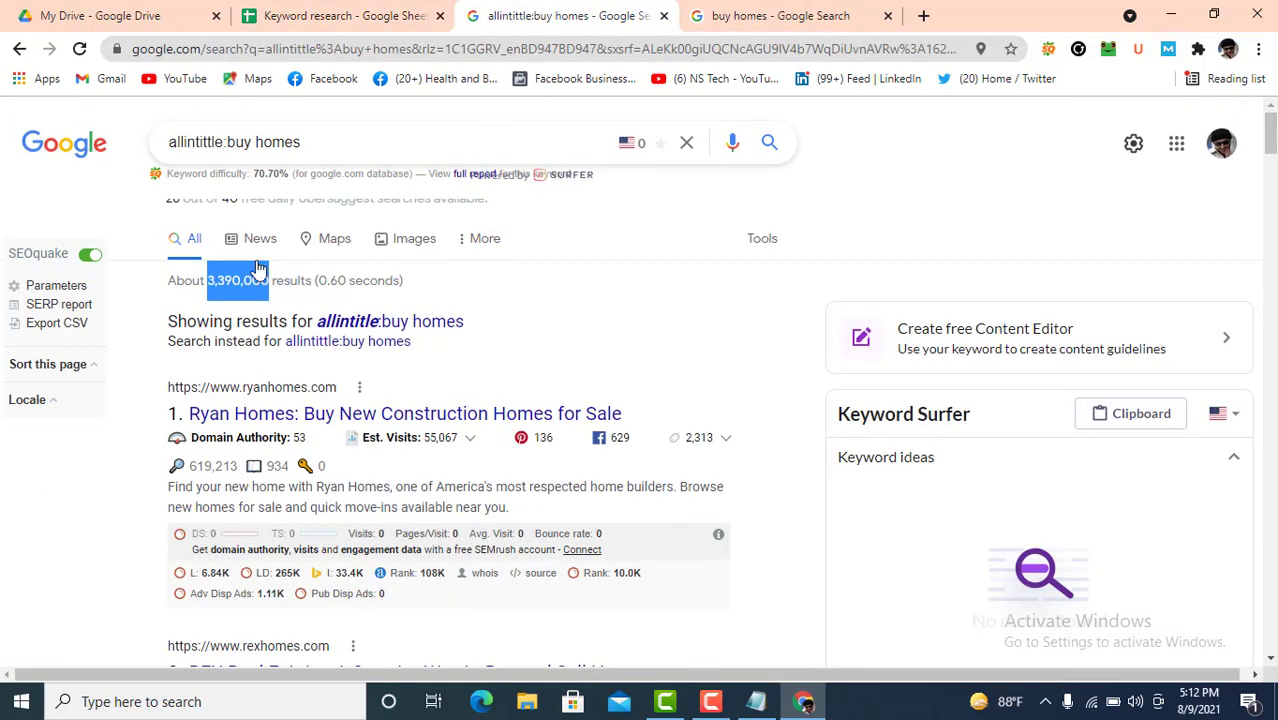
left_click(30, 51)
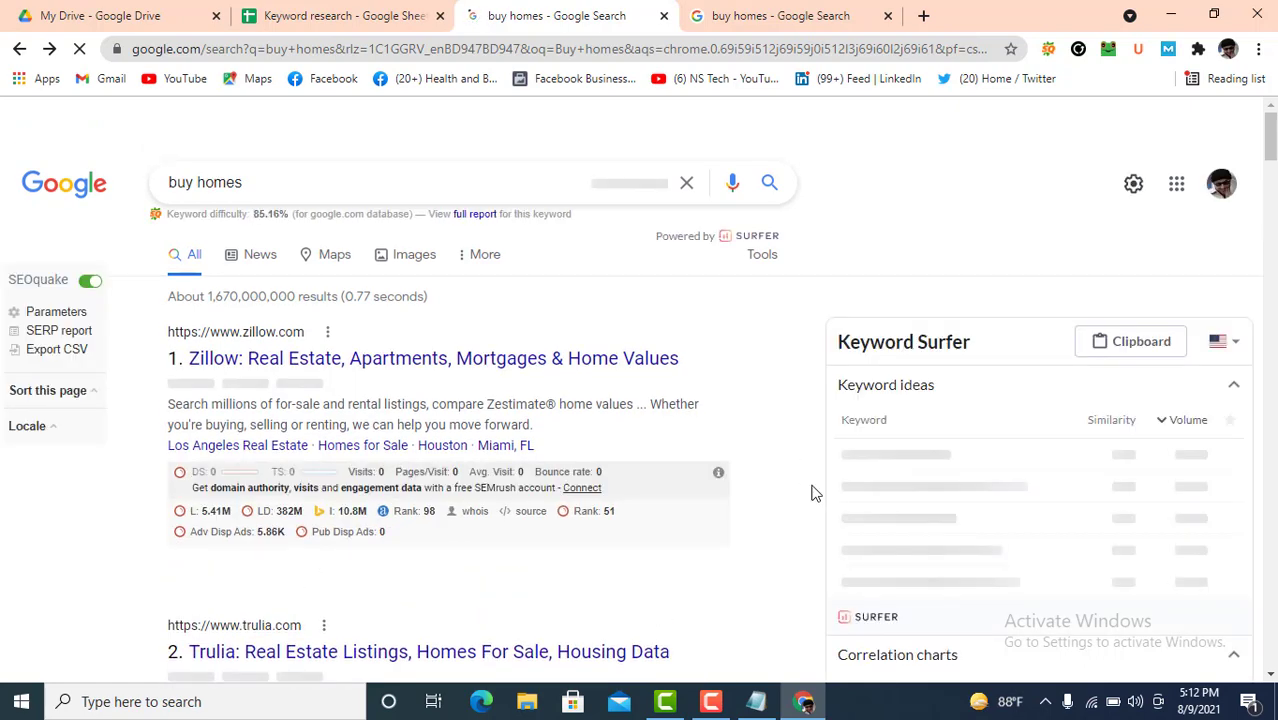
scroll(813, 488, "down", 5)
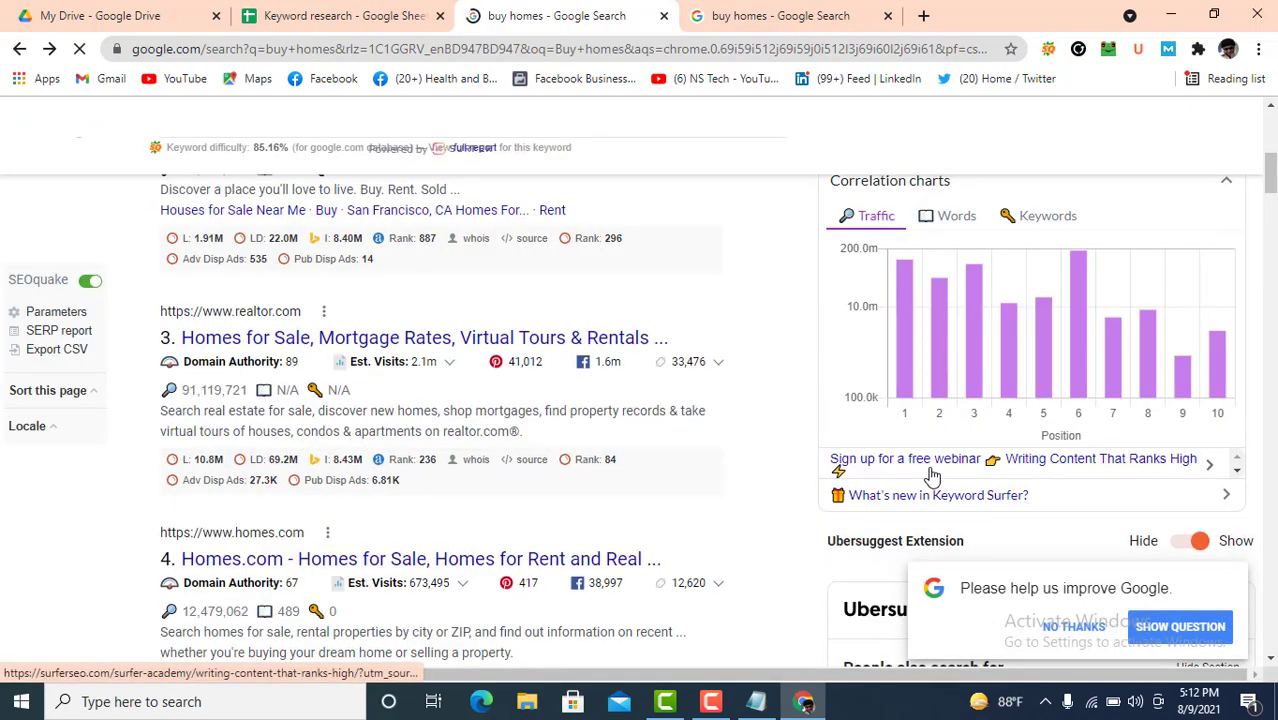
scroll(1060, 400, "down", 4)
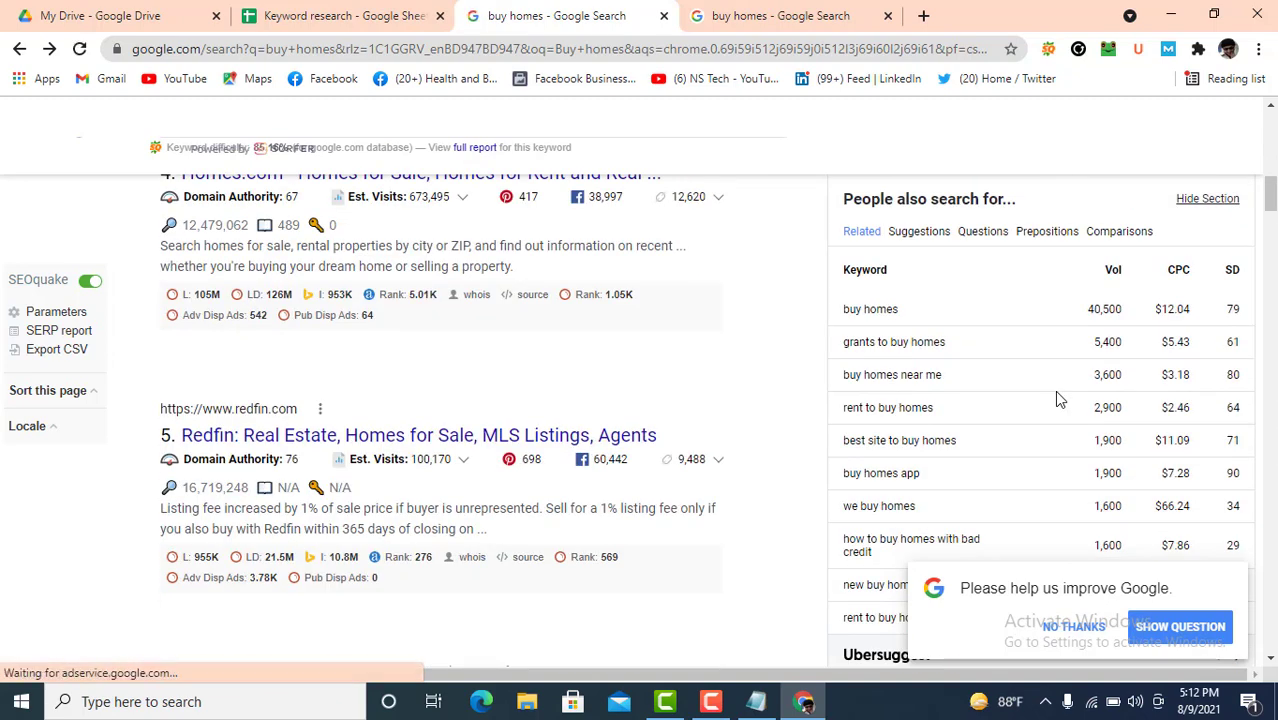
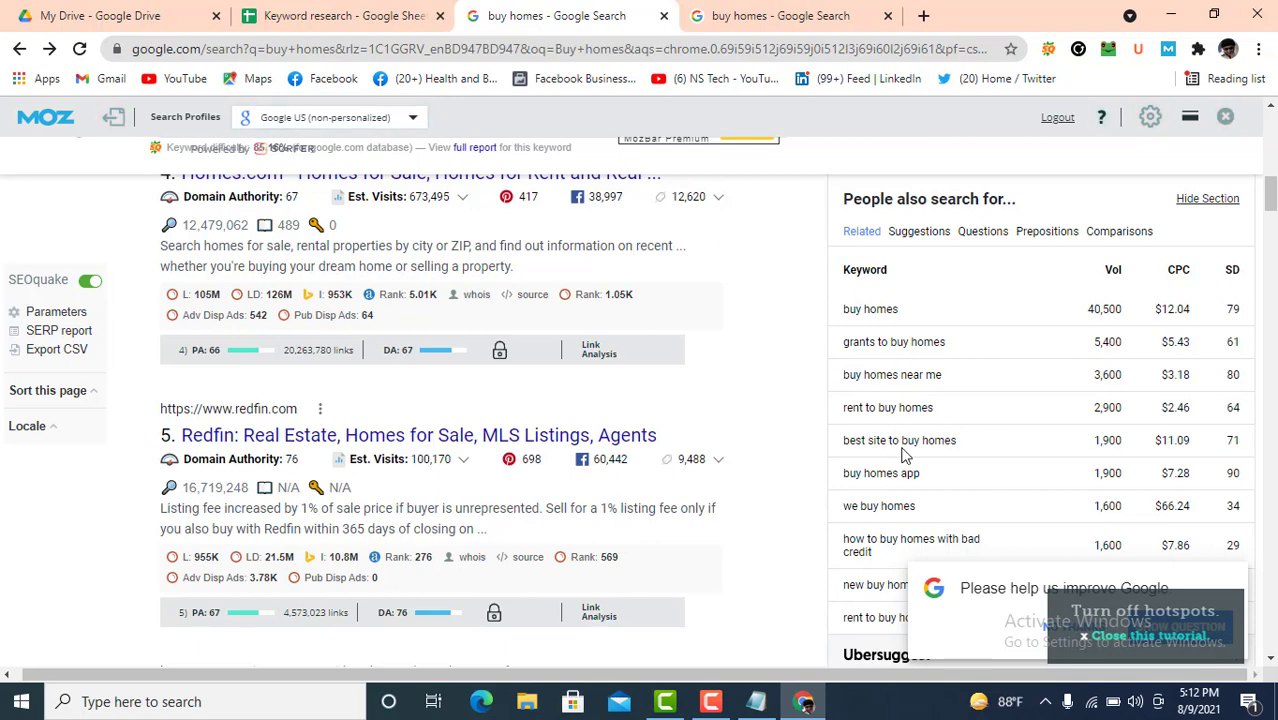
Step: Copy the related keyword "best site to buy homes" from Ubersuggest into Main Keyword cell A6
left_click_drag(960, 445, 843, 445)
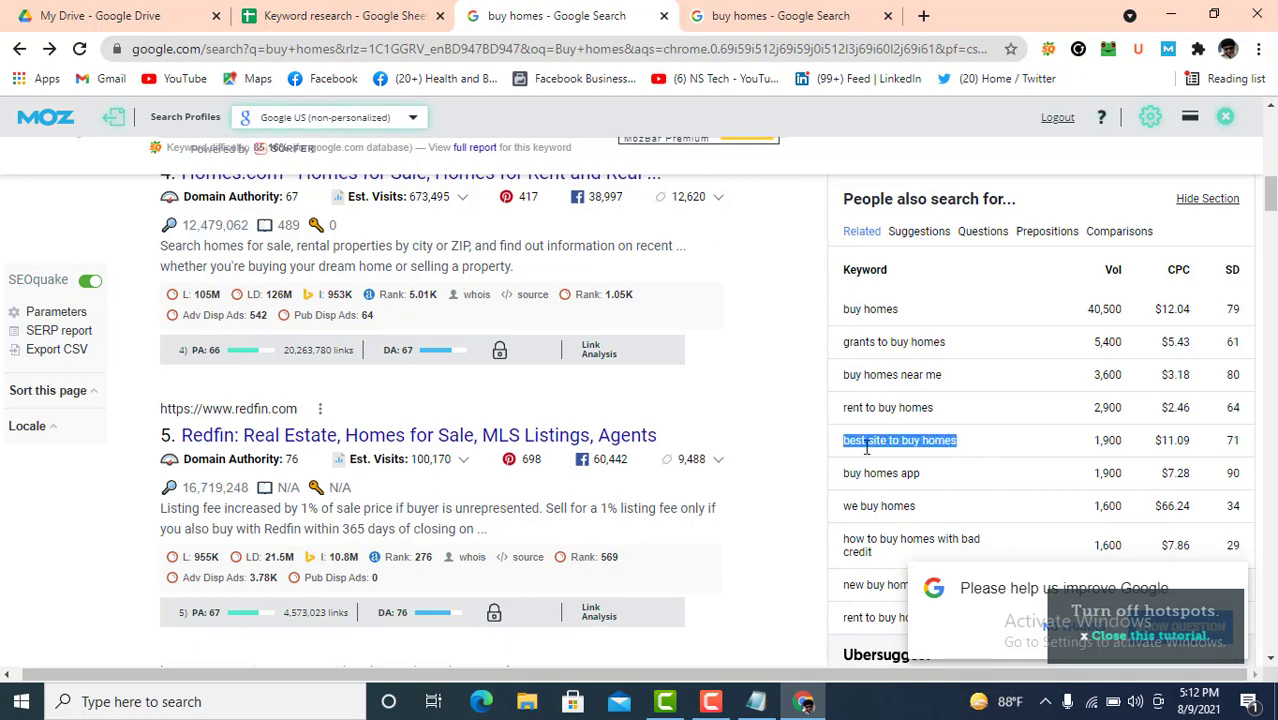
right_click(889, 449)
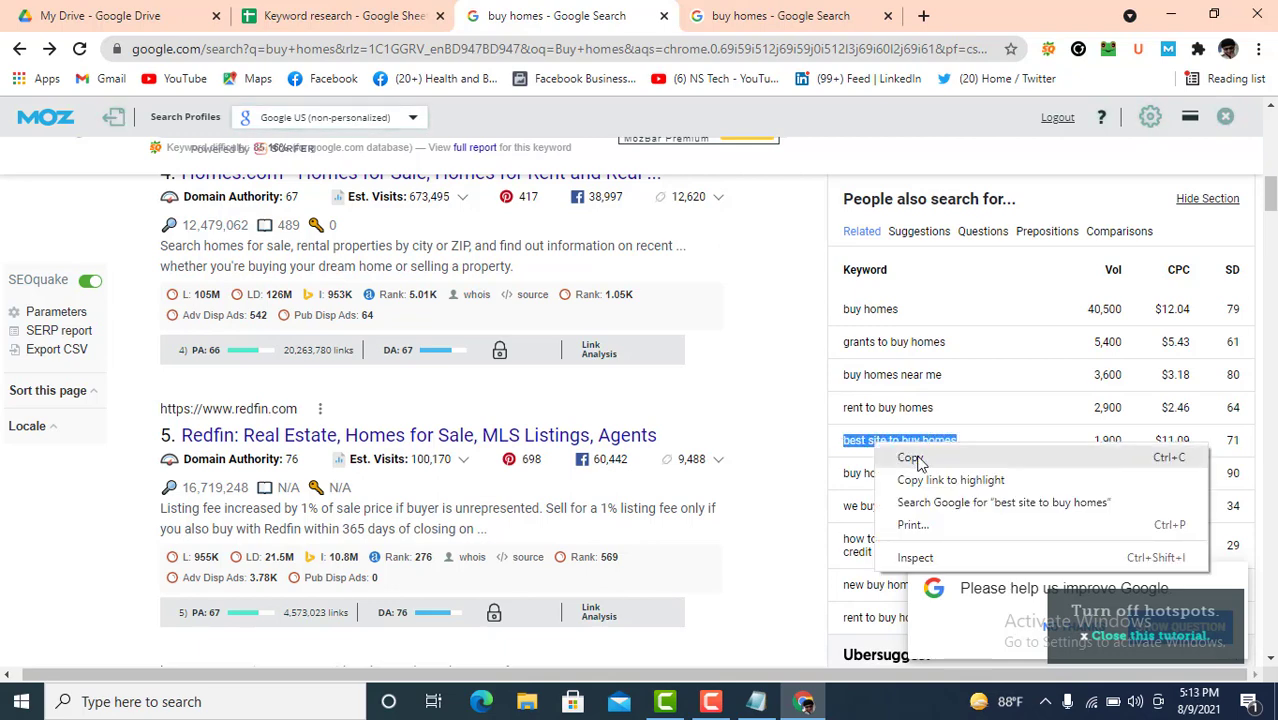
left_click(912, 458)
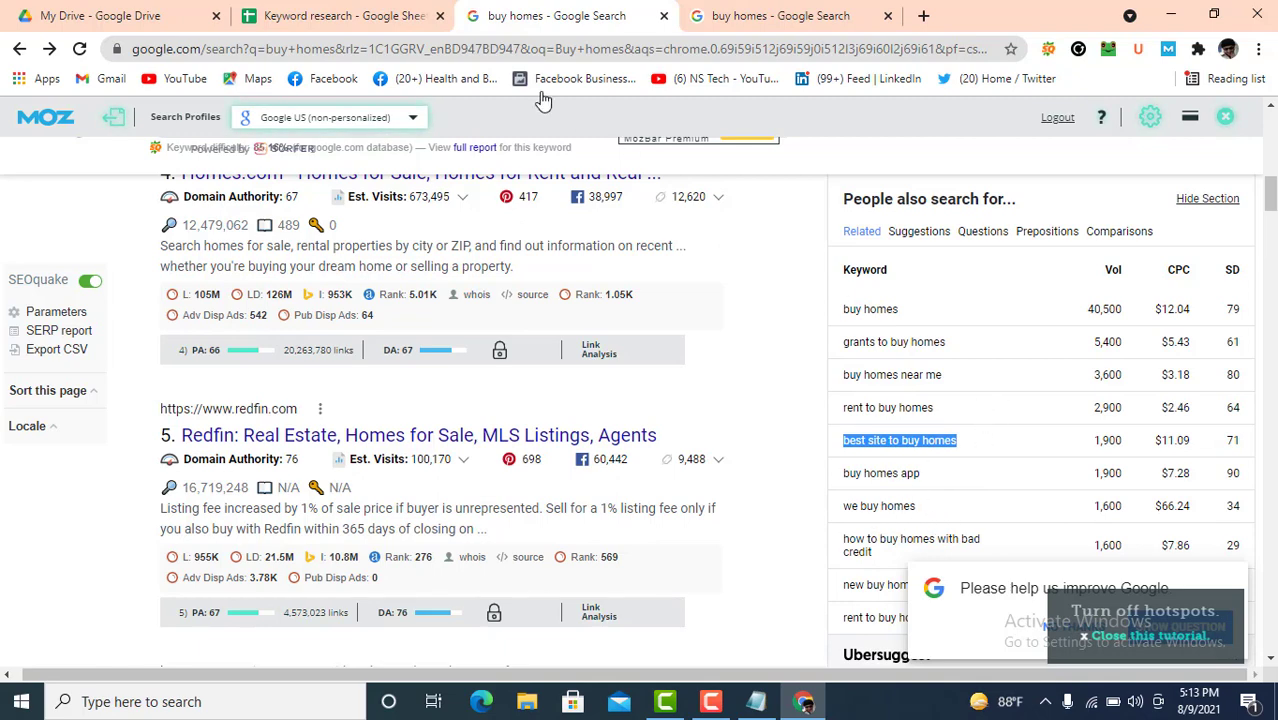
left_click(278, 8)
left_click(155, 362)
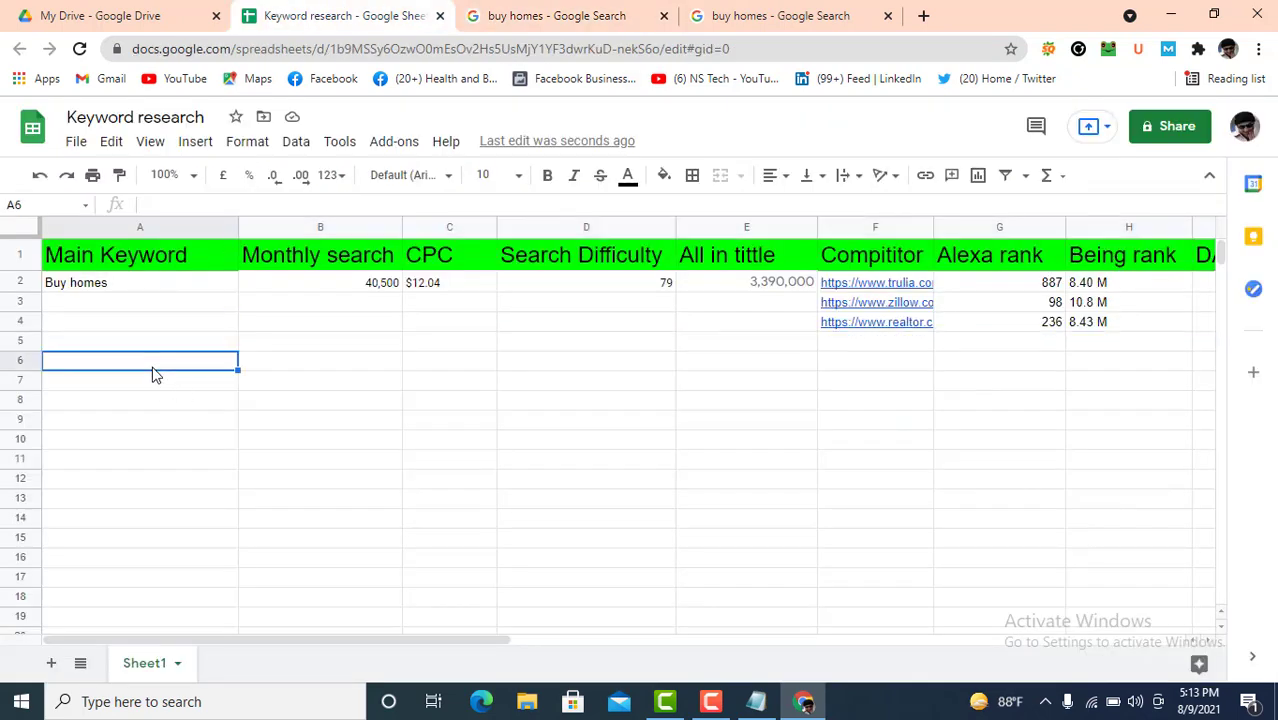
key("ctrl+v")
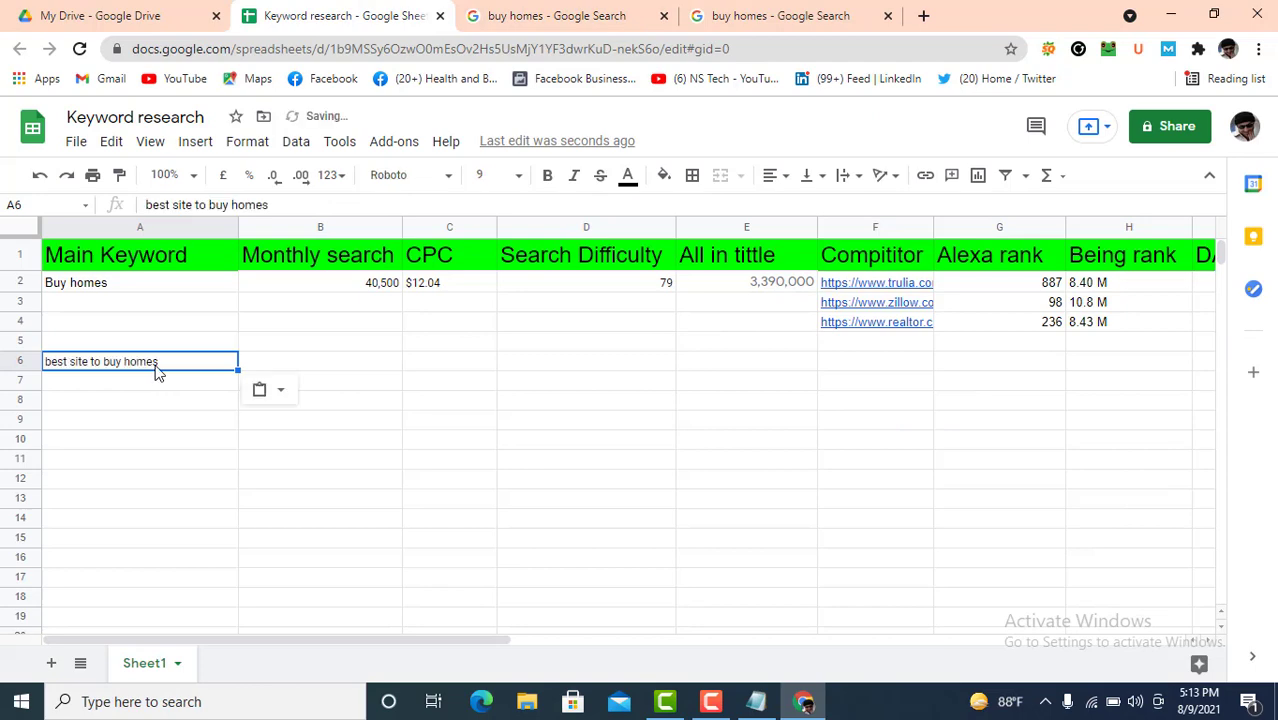
Step: Copy the related keyword "we buy homes" from the Ubersuggest list into Main Keyword cell A9
left_click(590, 15)
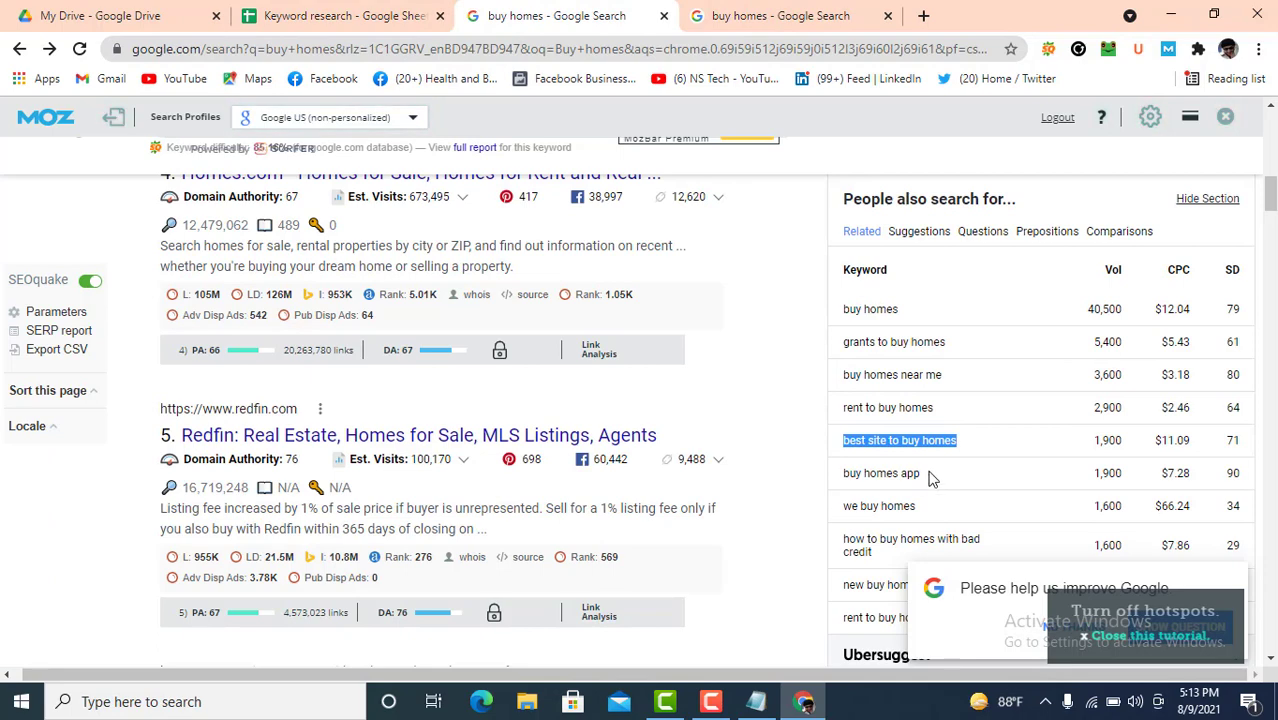
left_click_drag(925, 510, 845, 507)
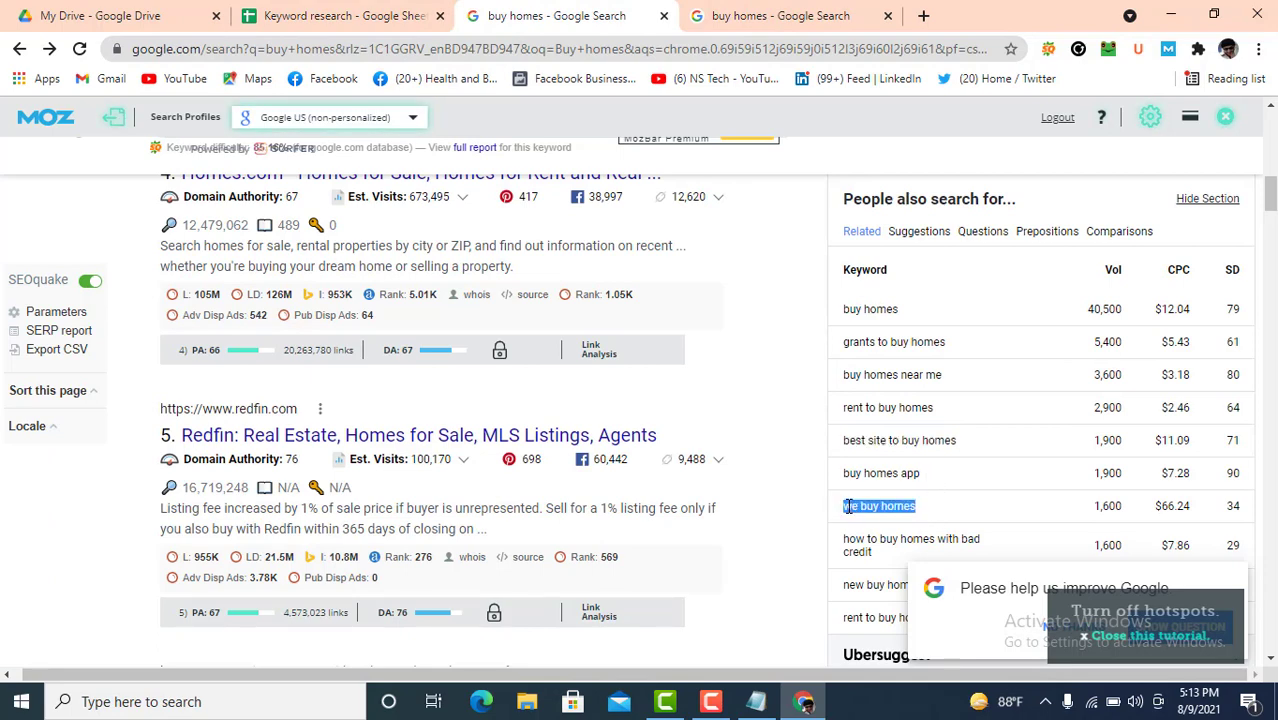
right_click(856, 508)
left_click(892, 521)
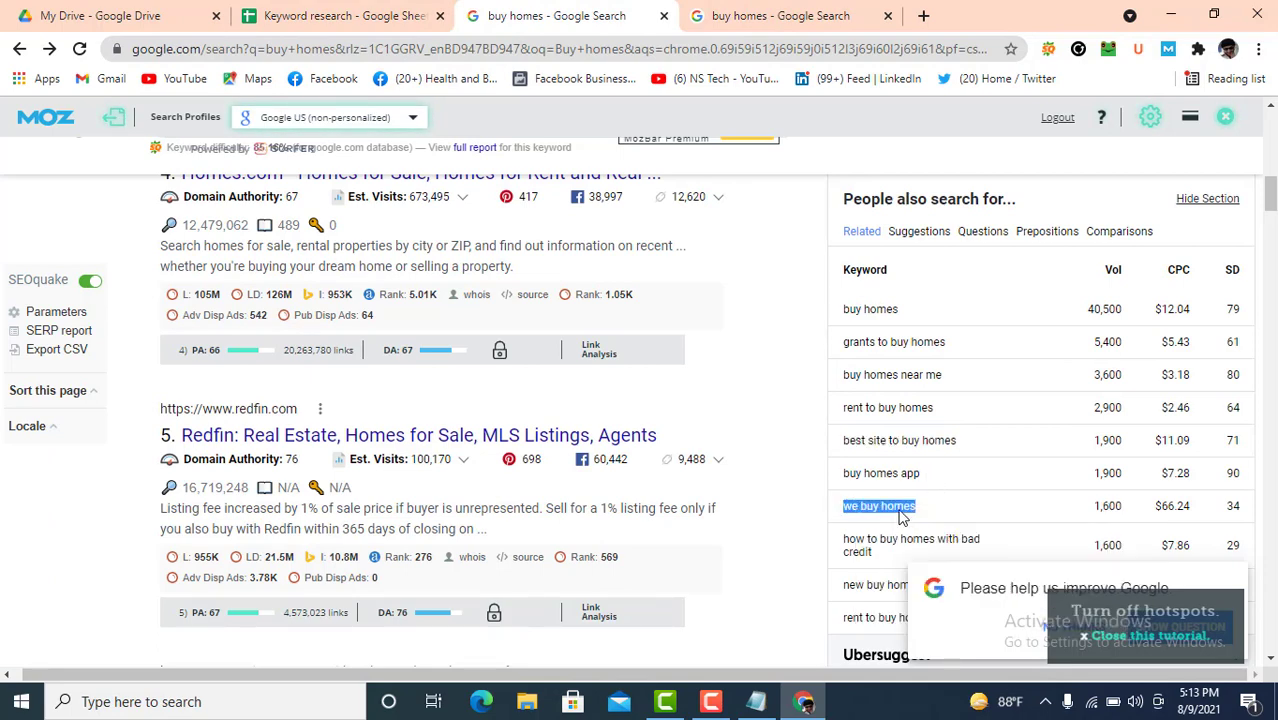
left_click(340, 15)
left_click(154, 421)
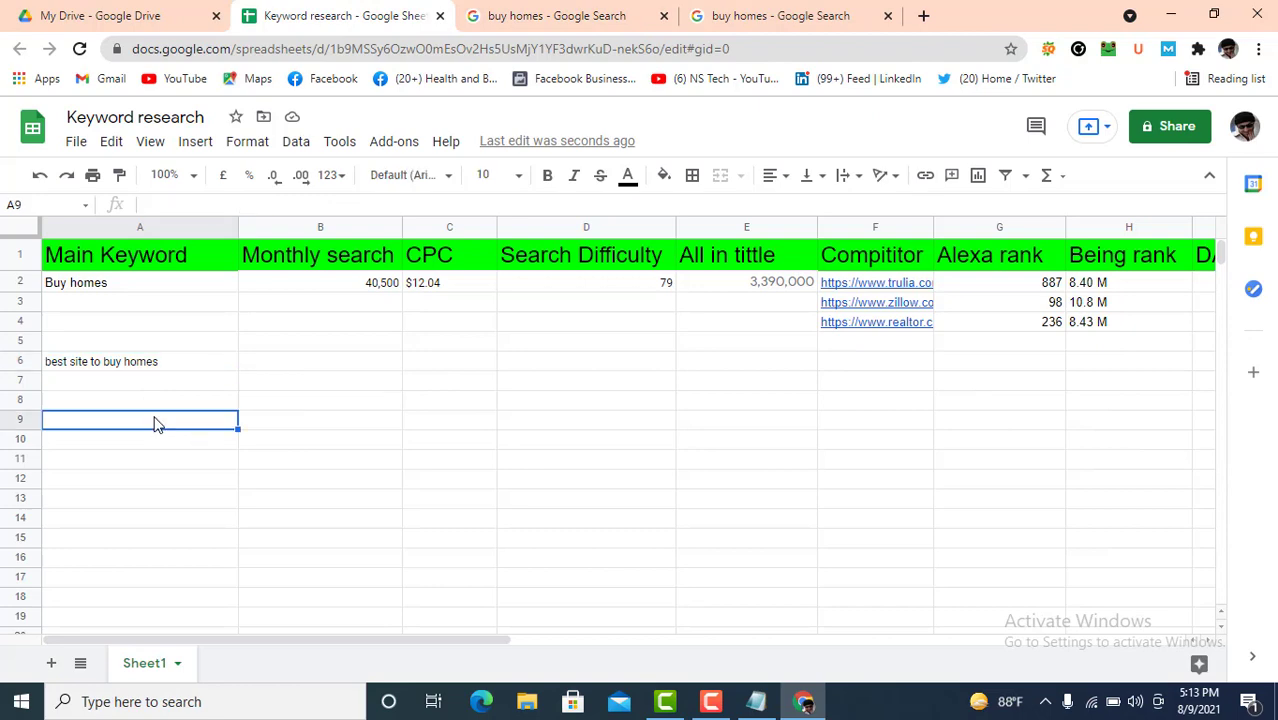
key("ctrl+v")
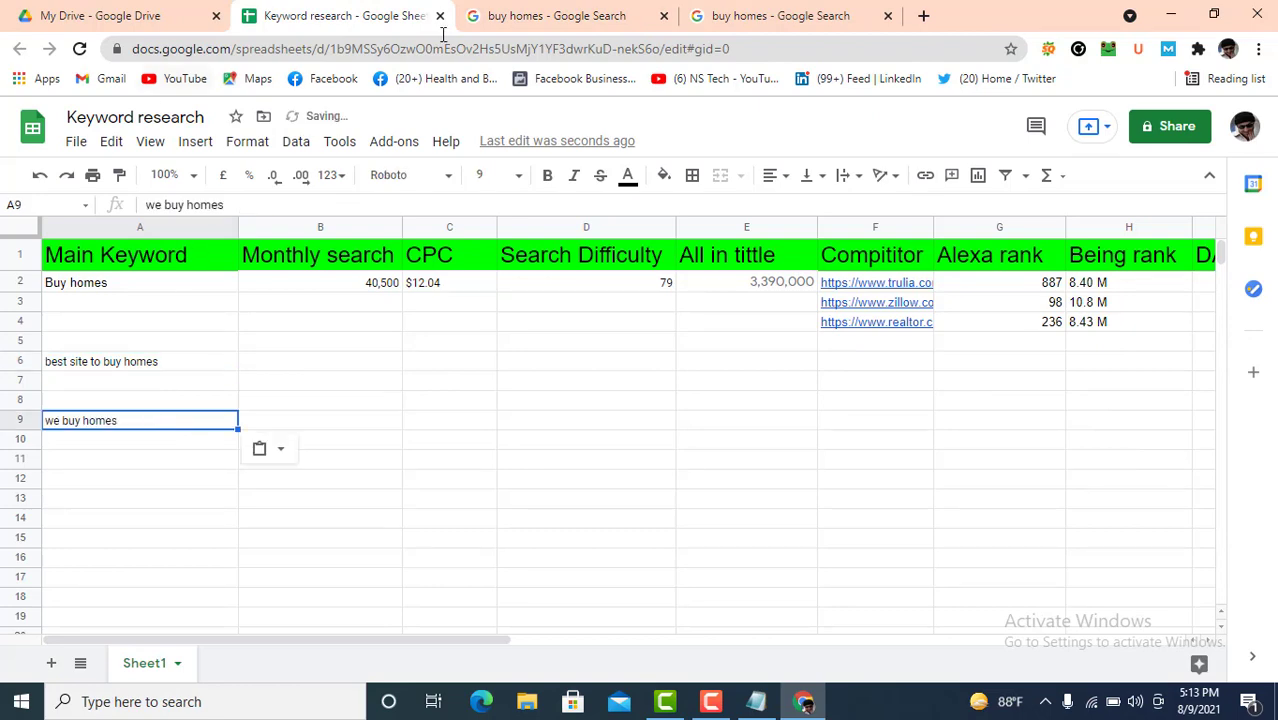
Step: Copy the related keyword "new buy homes" from the Ubersuggest list into Main Keyword cell A12
left_click(590, 15)
scroll(955, 450, "down", 2)
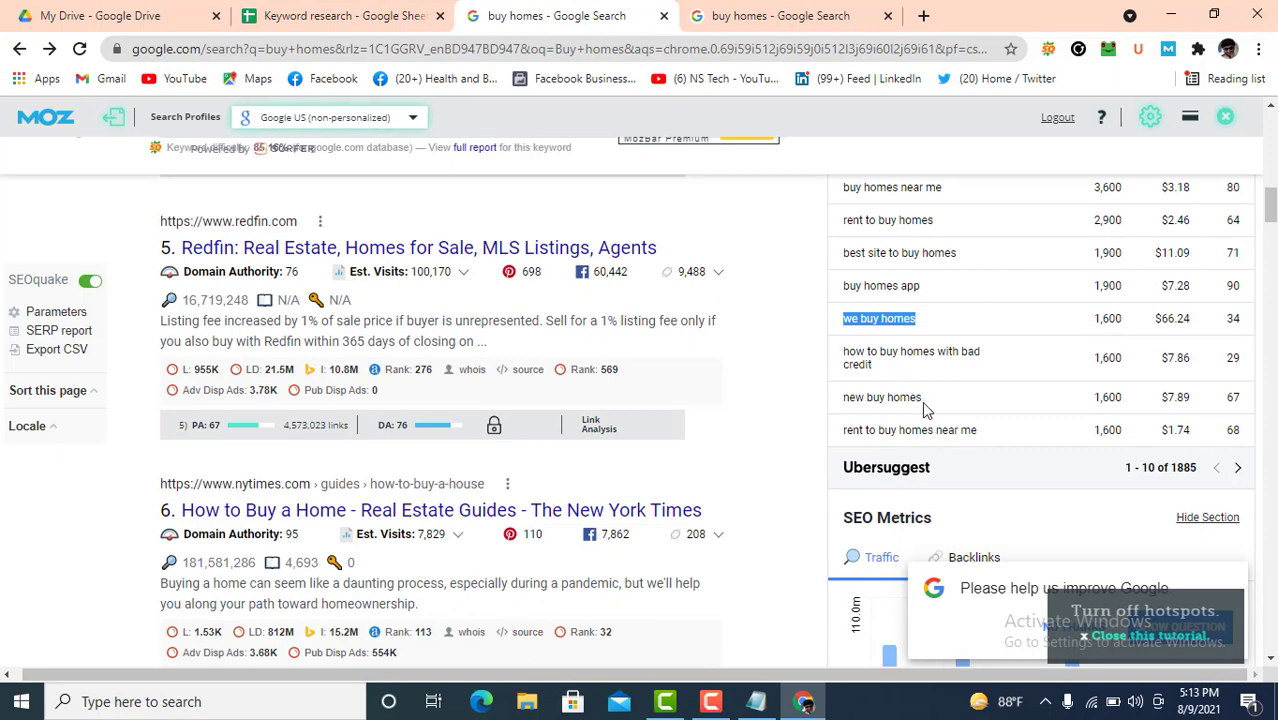
left_click_drag(922, 399, 855, 402)
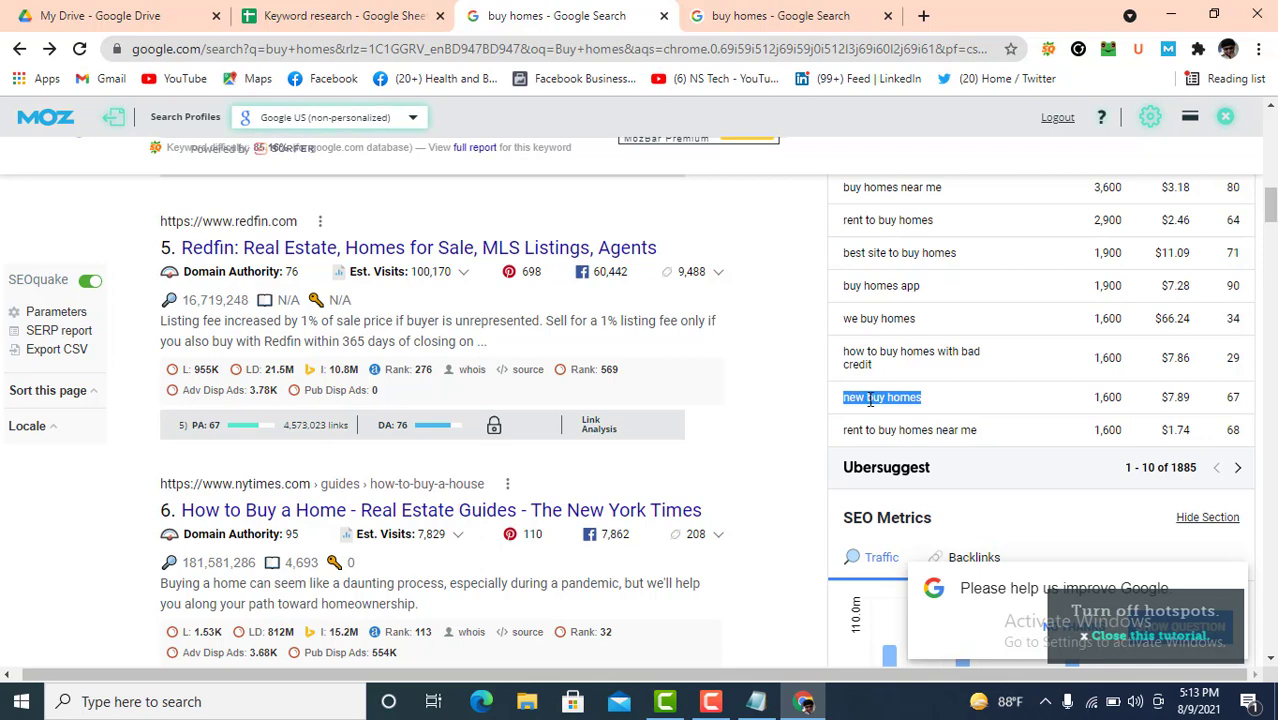
right_click(870, 401)
left_click(905, 490)
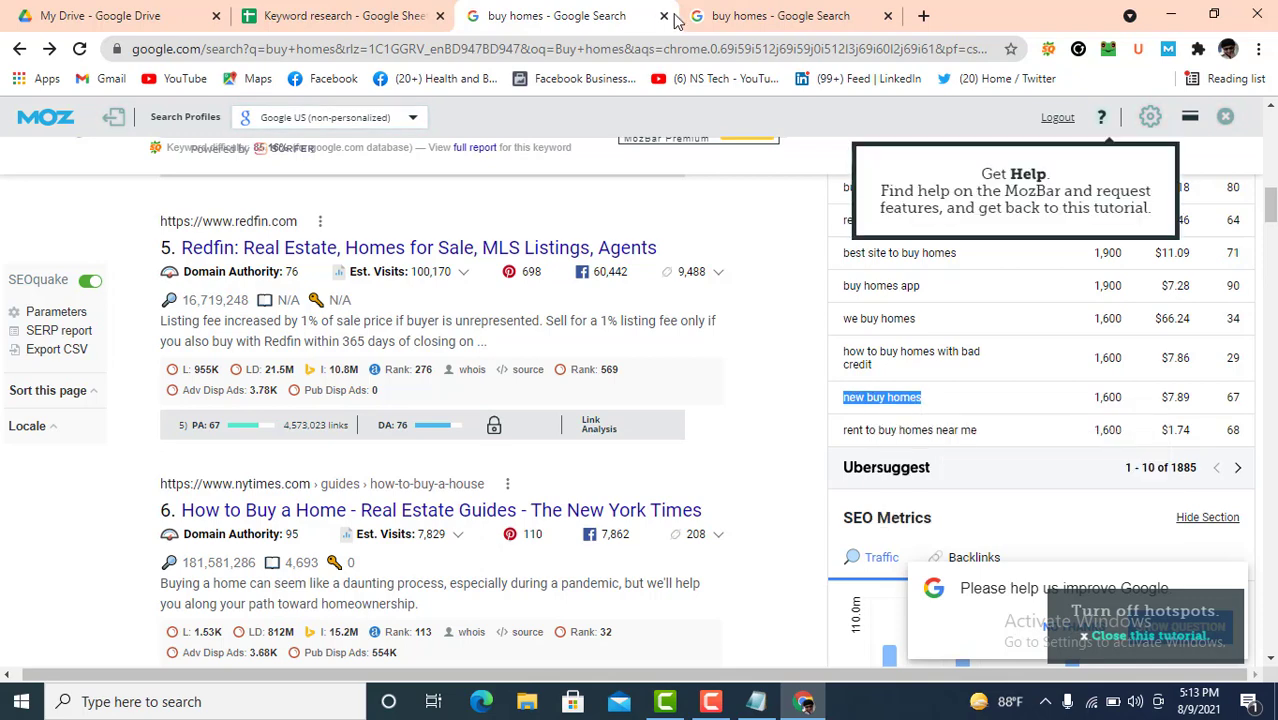
left_click(320, 15)
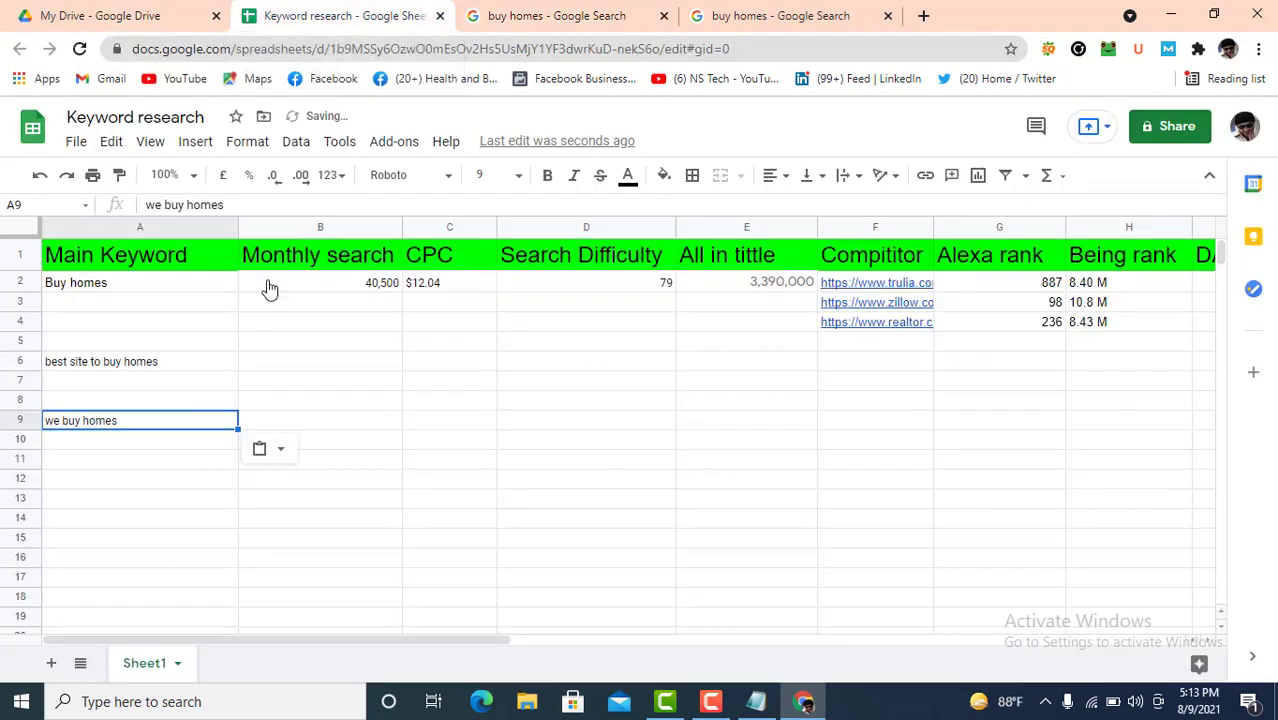
left_click(180, 480)
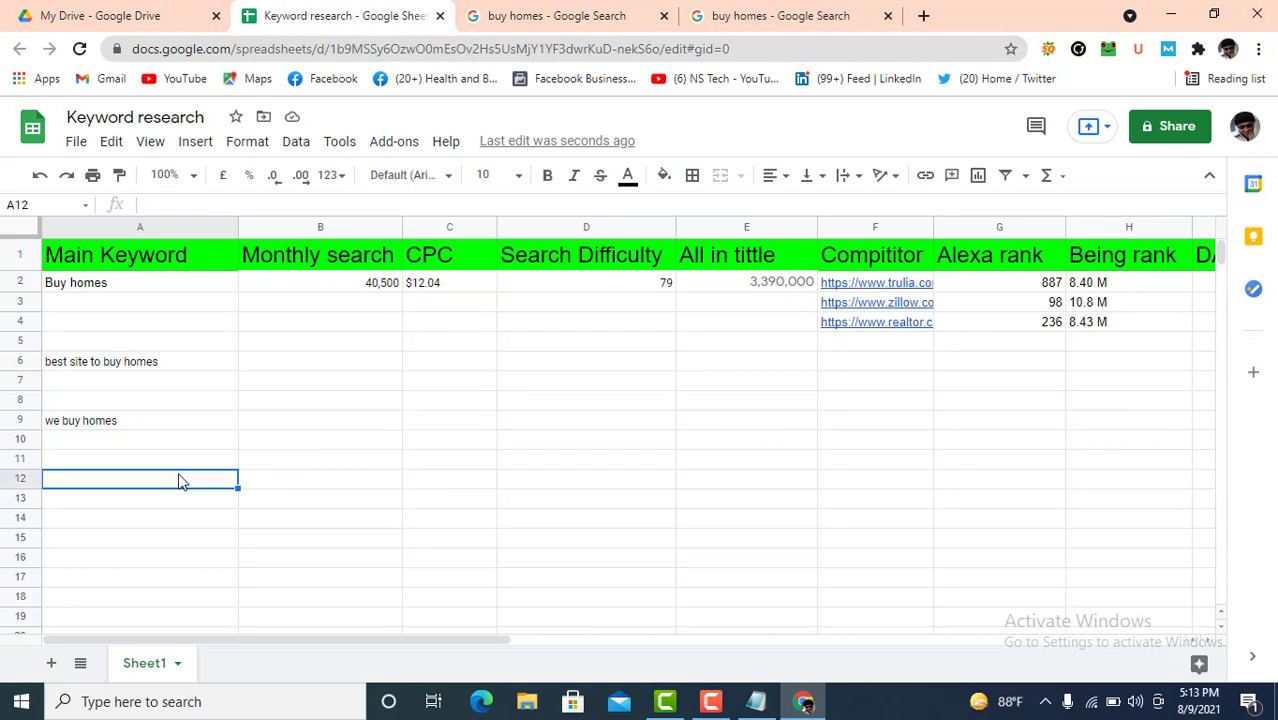
key("ctrl+v")
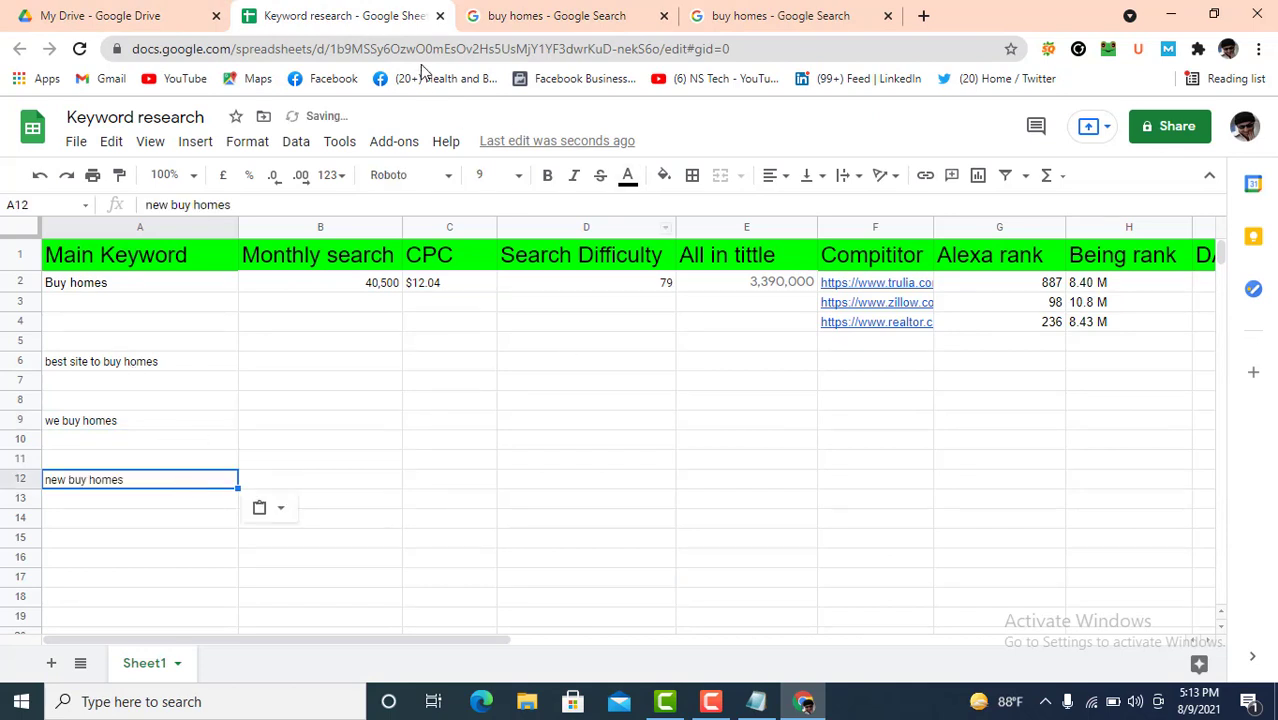
left_click(607, 12)
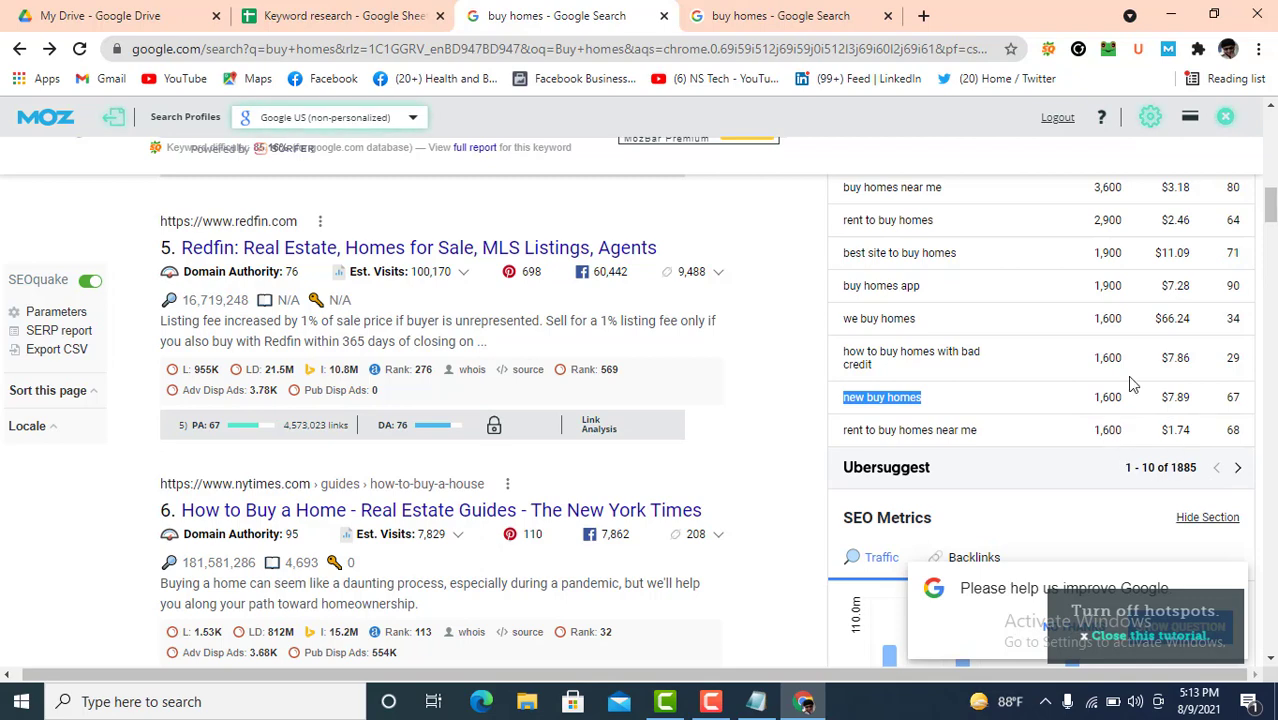
scroll(737, 457, "up", 4)
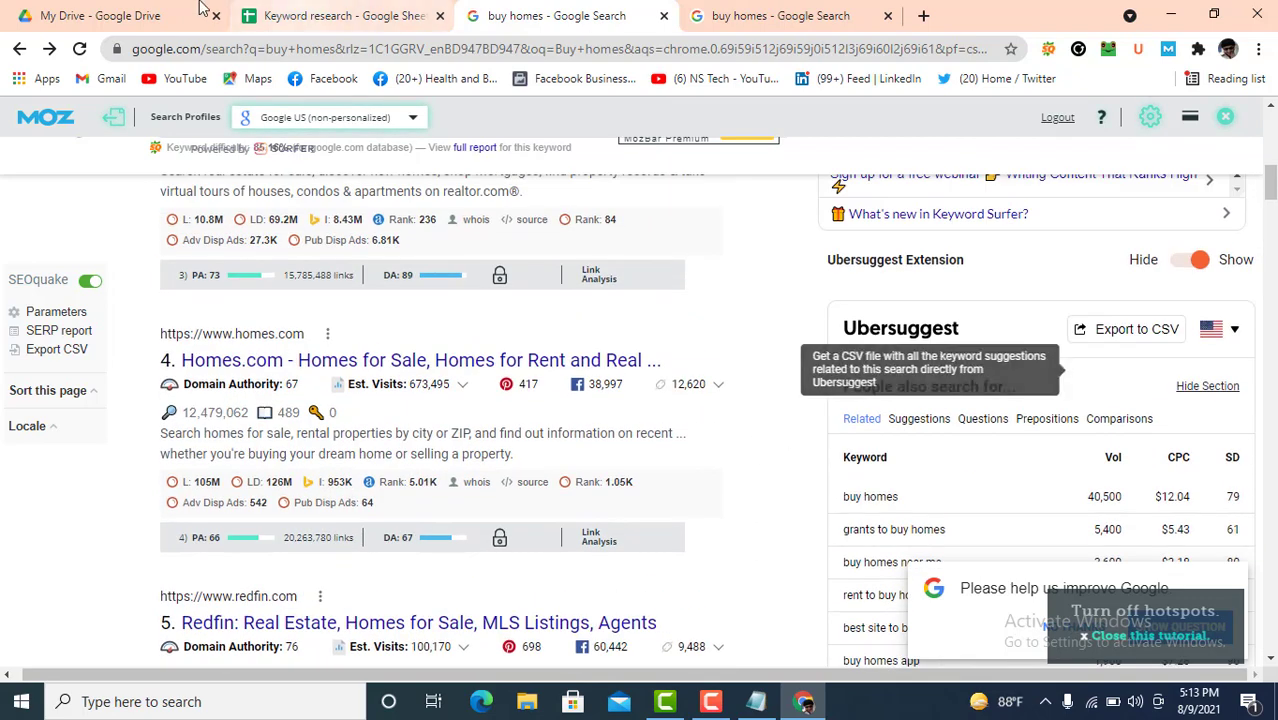
left_click(288, 12)
left_click(322, 402)
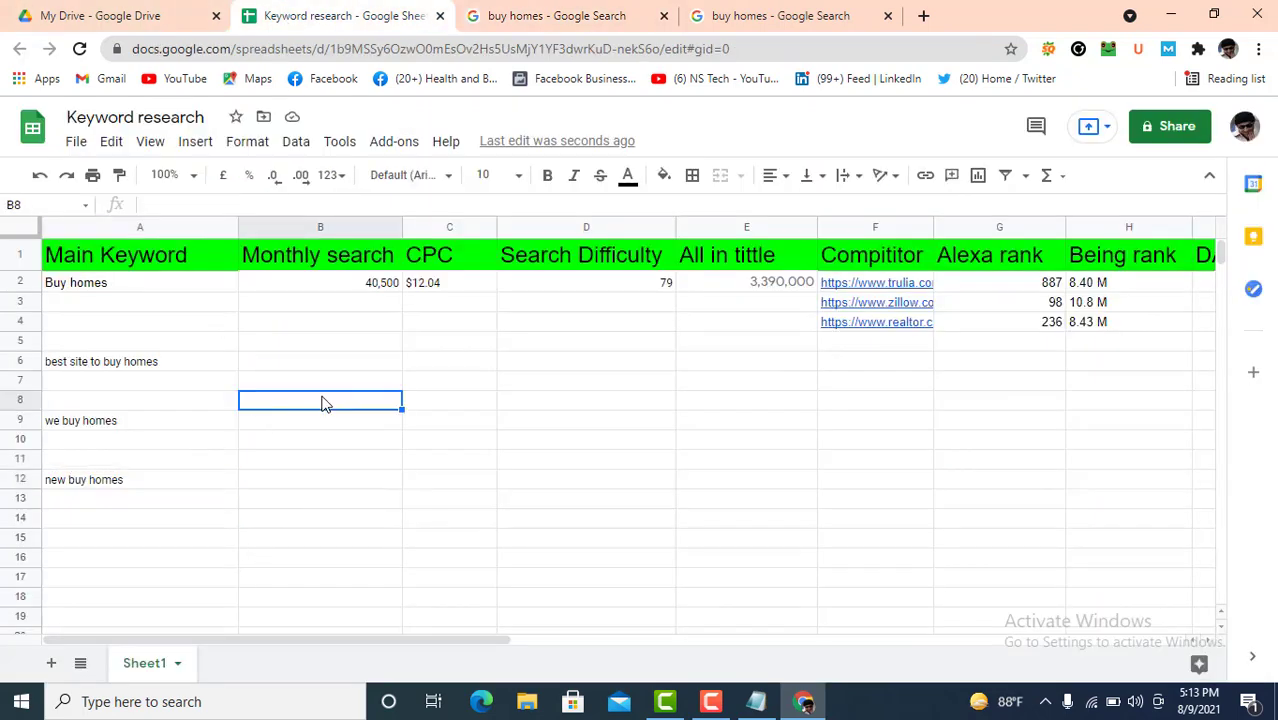
Step: Close both "buy homes" search tabs and search Google in a new tab for cell A6's keyword, "best site to buy homes"
left_click(120, 365)
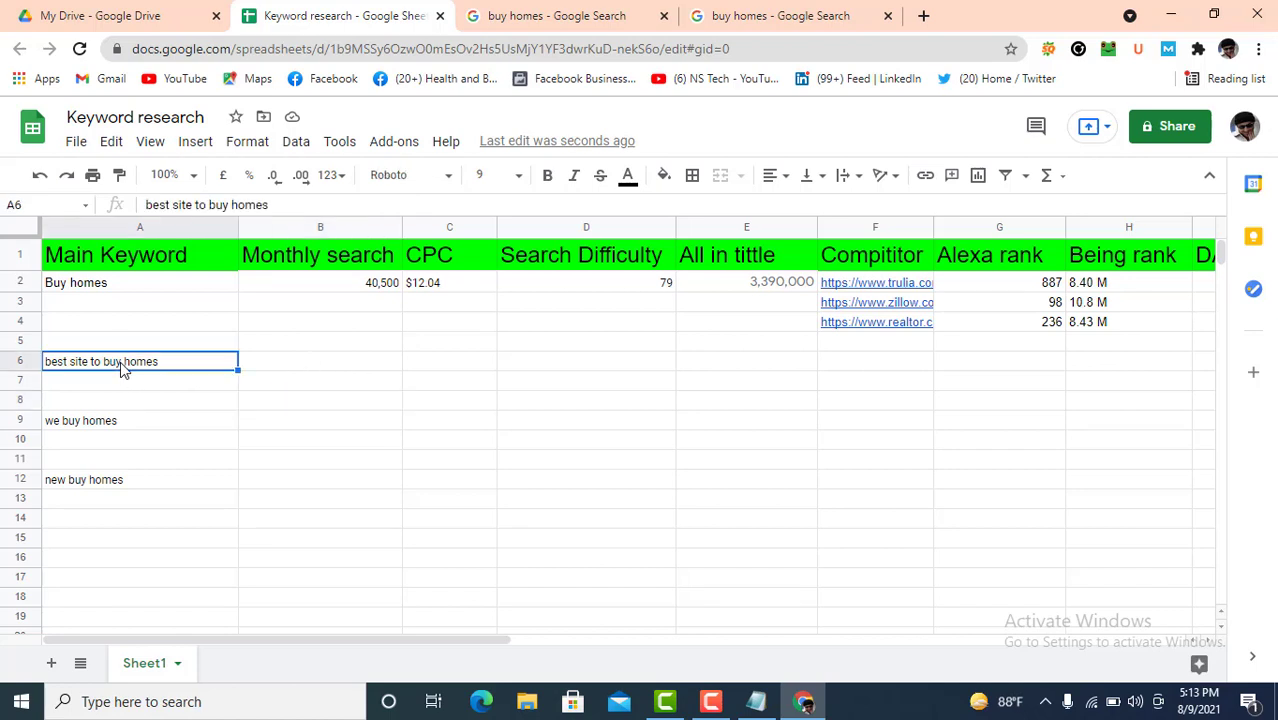
left_click(580, 16)
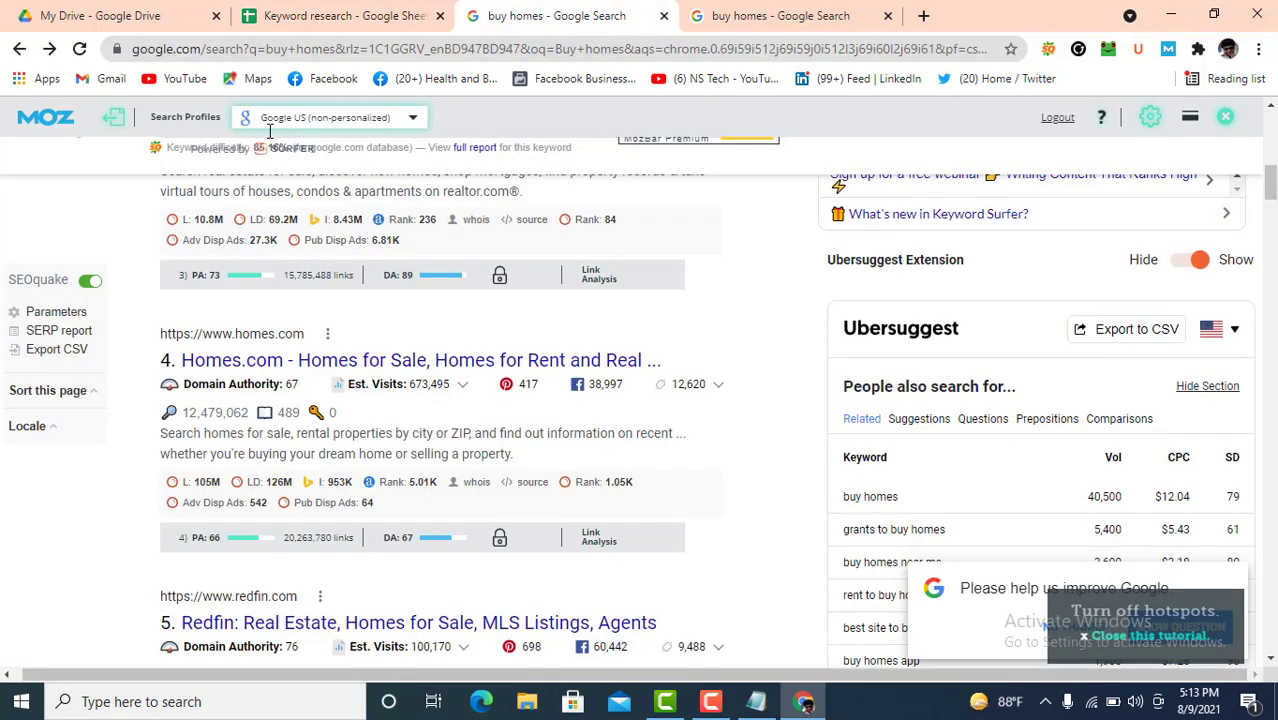
left_click(724, 15)
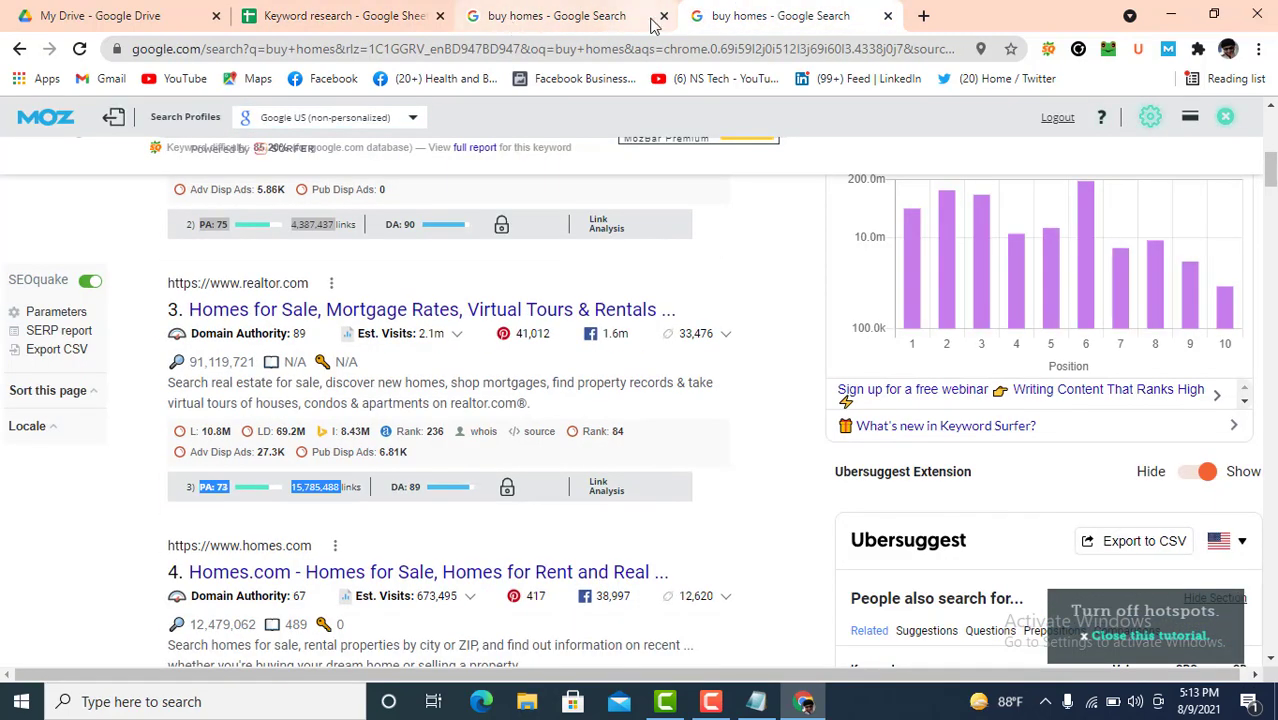
left_click(663, 16)
left_click(663, 16)
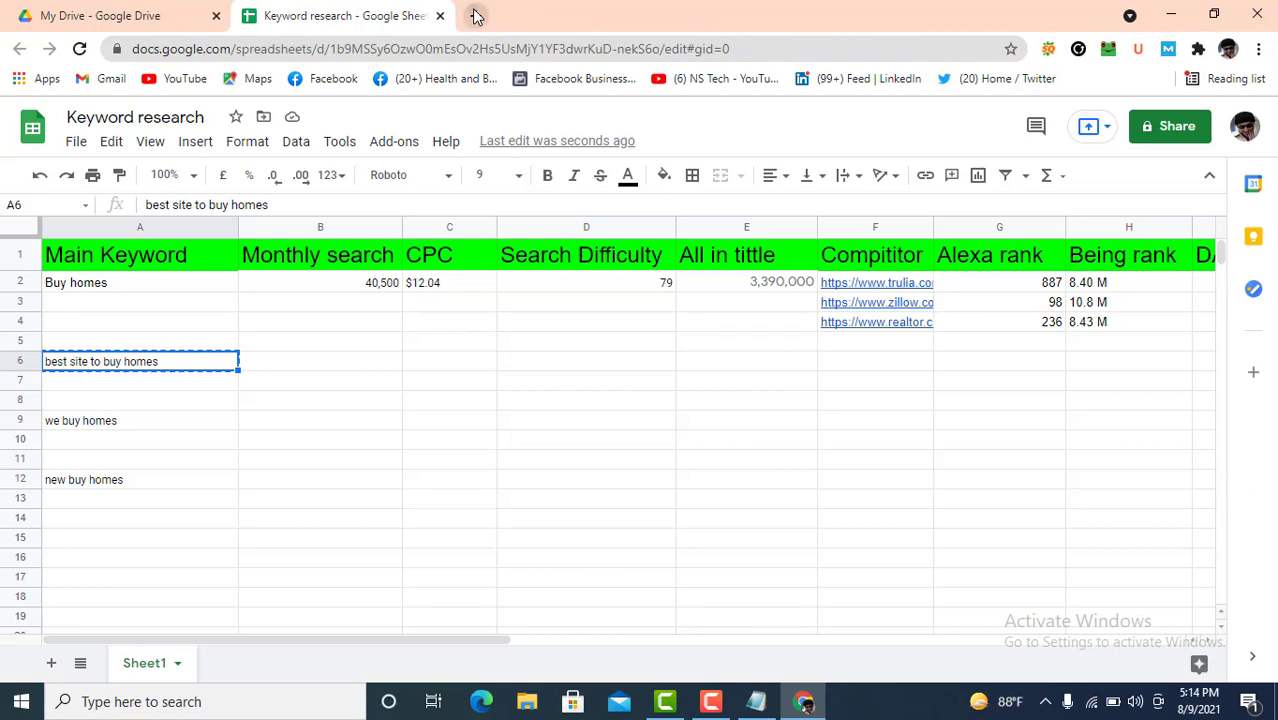
left_click(476, 15)
key("ctrl+v")
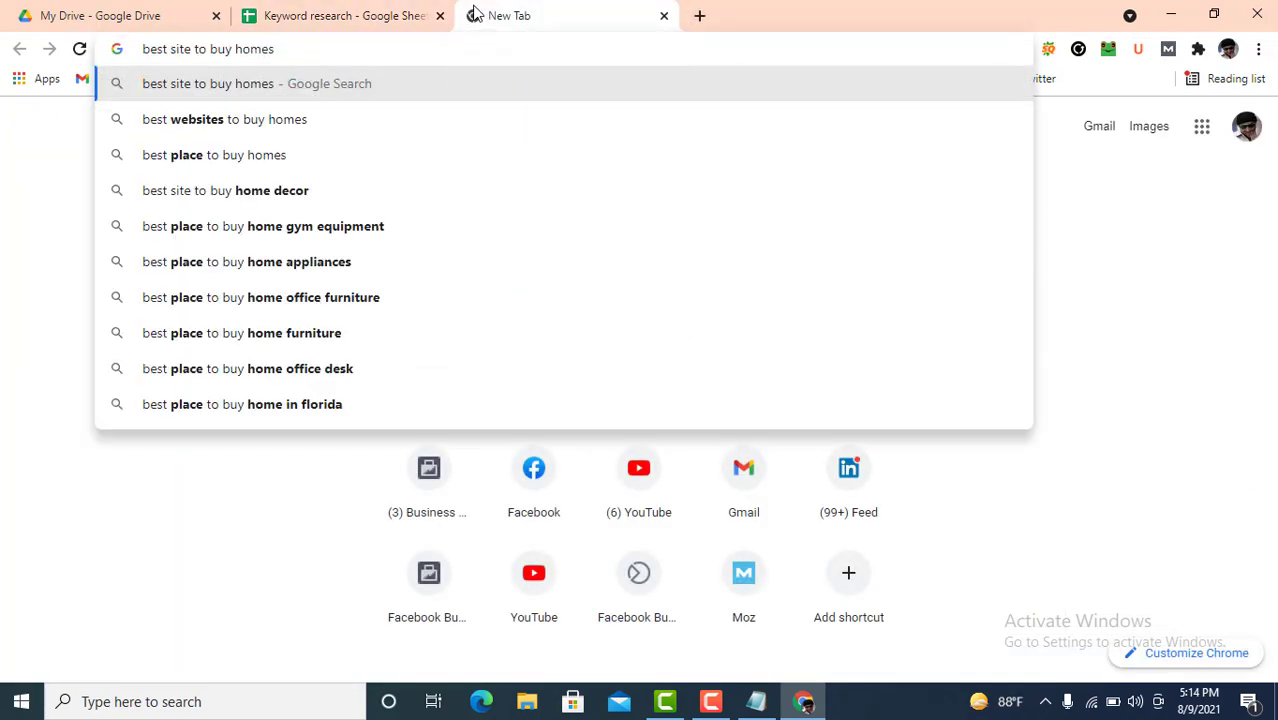
key("Return")
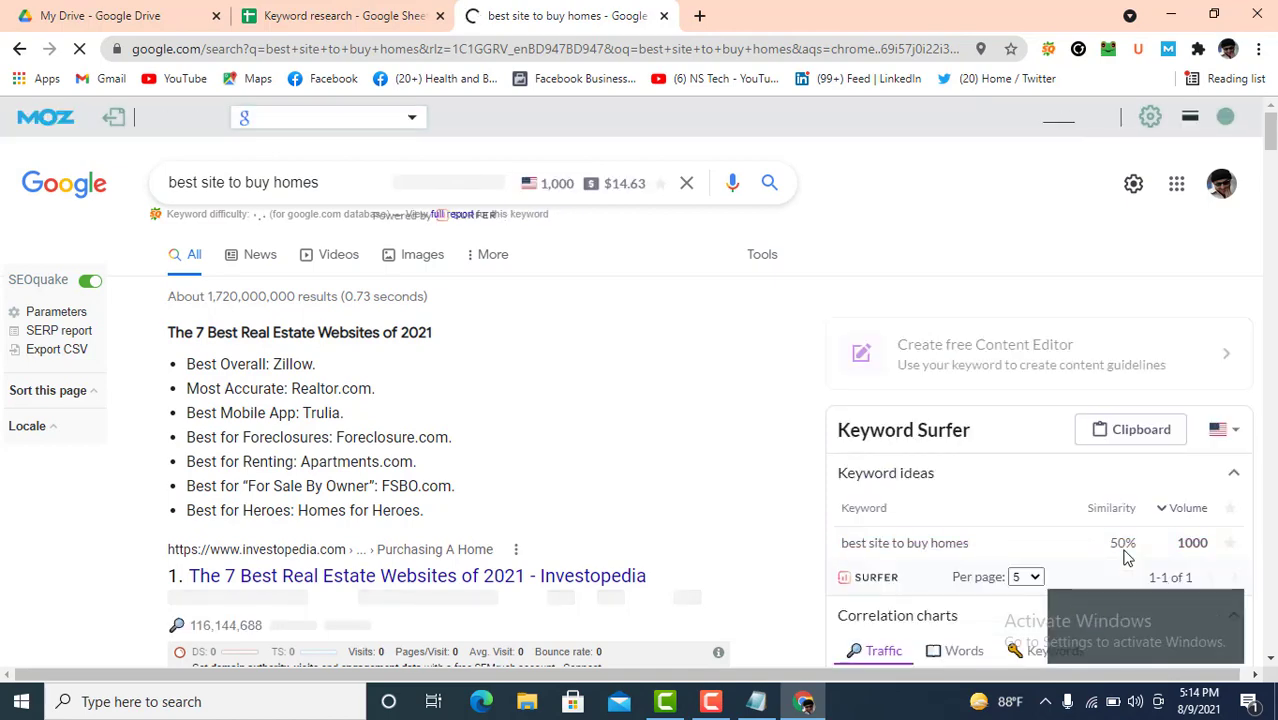
Step: Copy Ubersuggest's search volume for "best site to buy homes", 1,900, into Monthly search cell B6
scroll(996, 458, "down", 10)
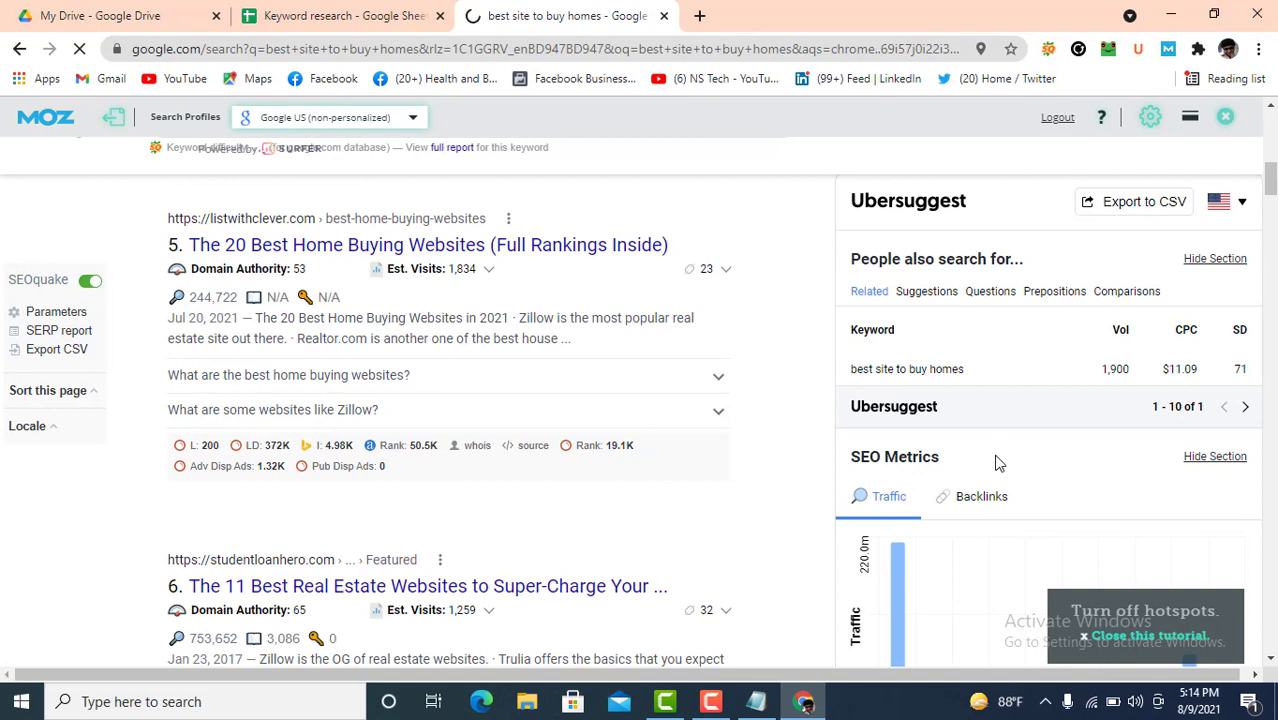
right_click(1113, 369)
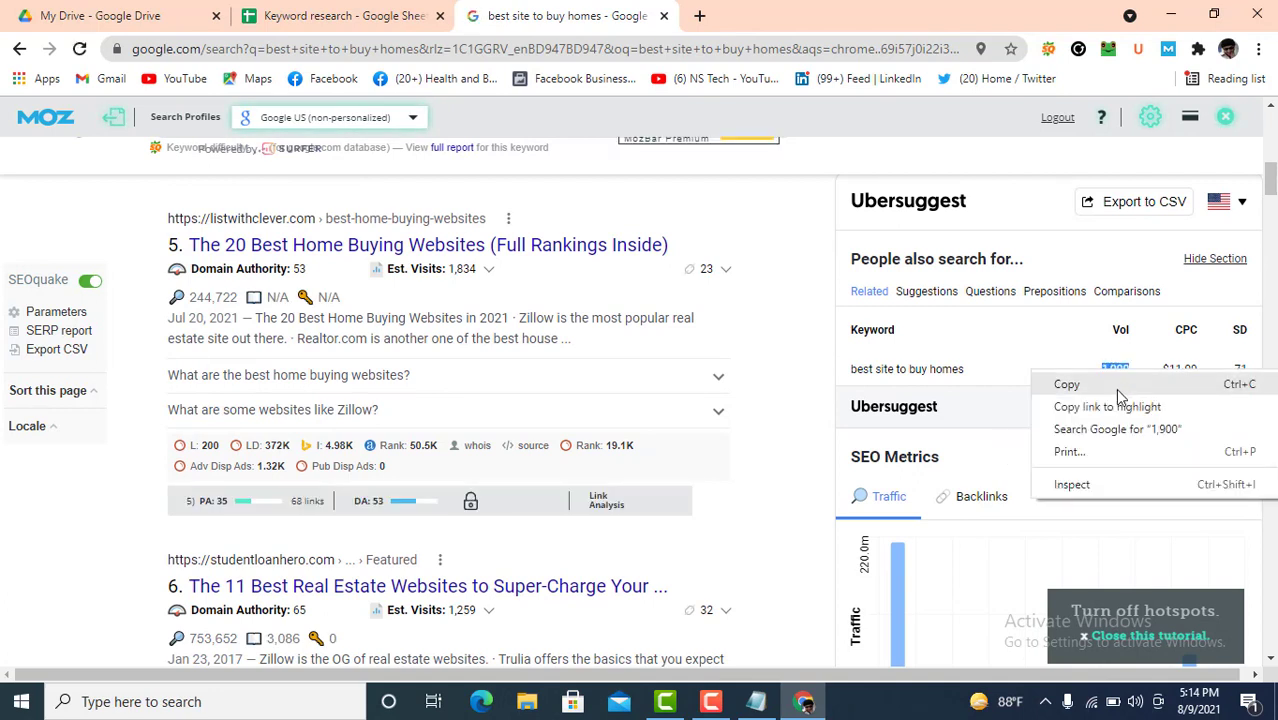
left_click(1118, 386)
left_click(320, 16)
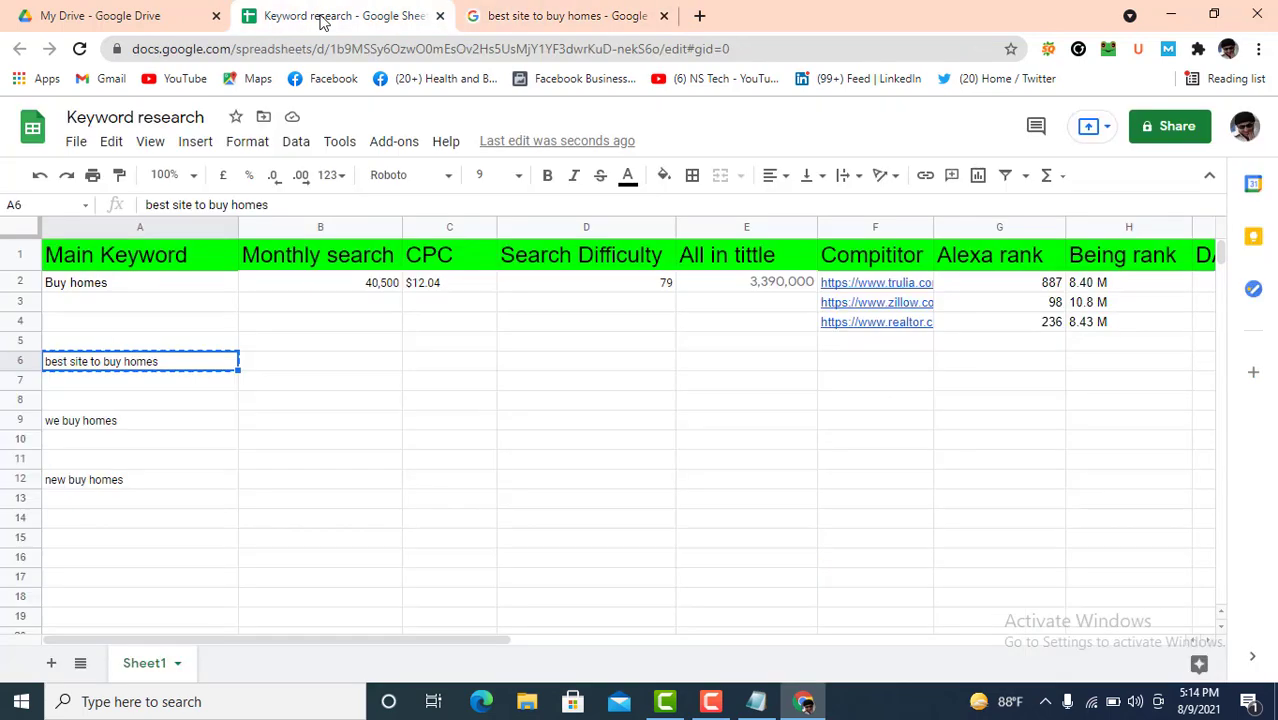
left_click(290, 368)
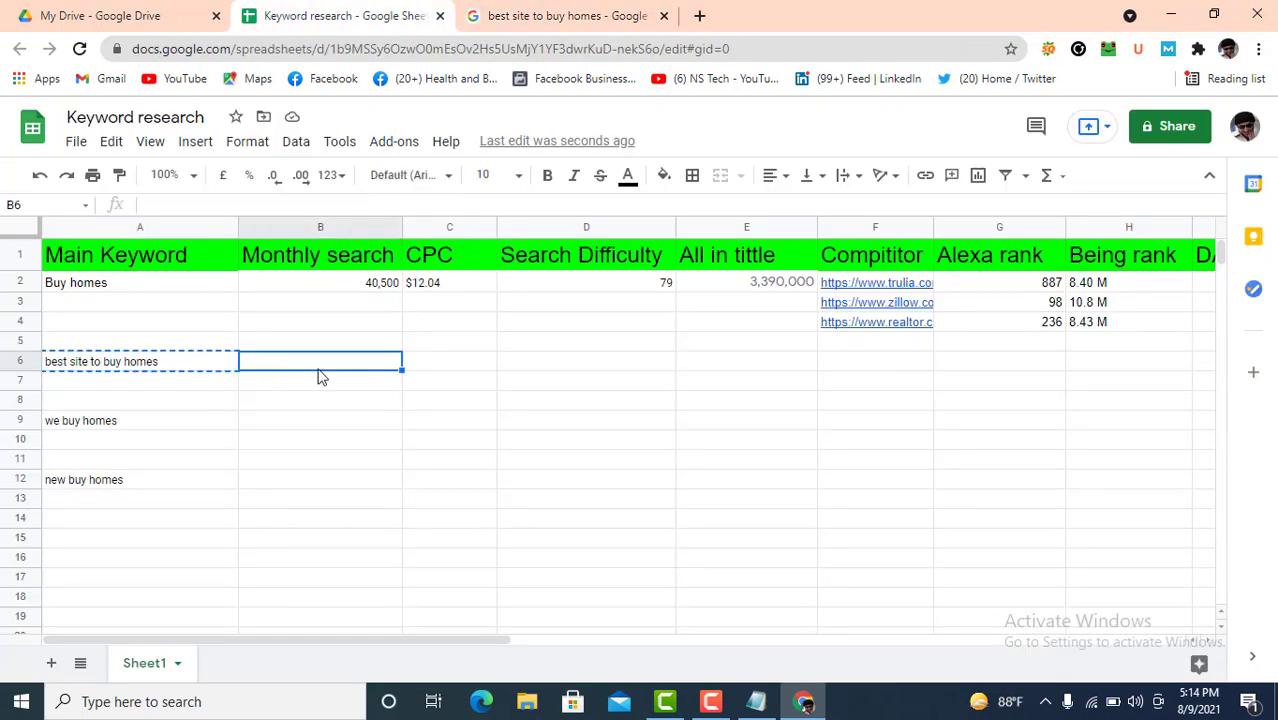
key("ctrl+v")
Step: Copy Ubersuggest's CPC for "best site to buy homes", $11.09, into CPC cell C6
left_click(545, 15)
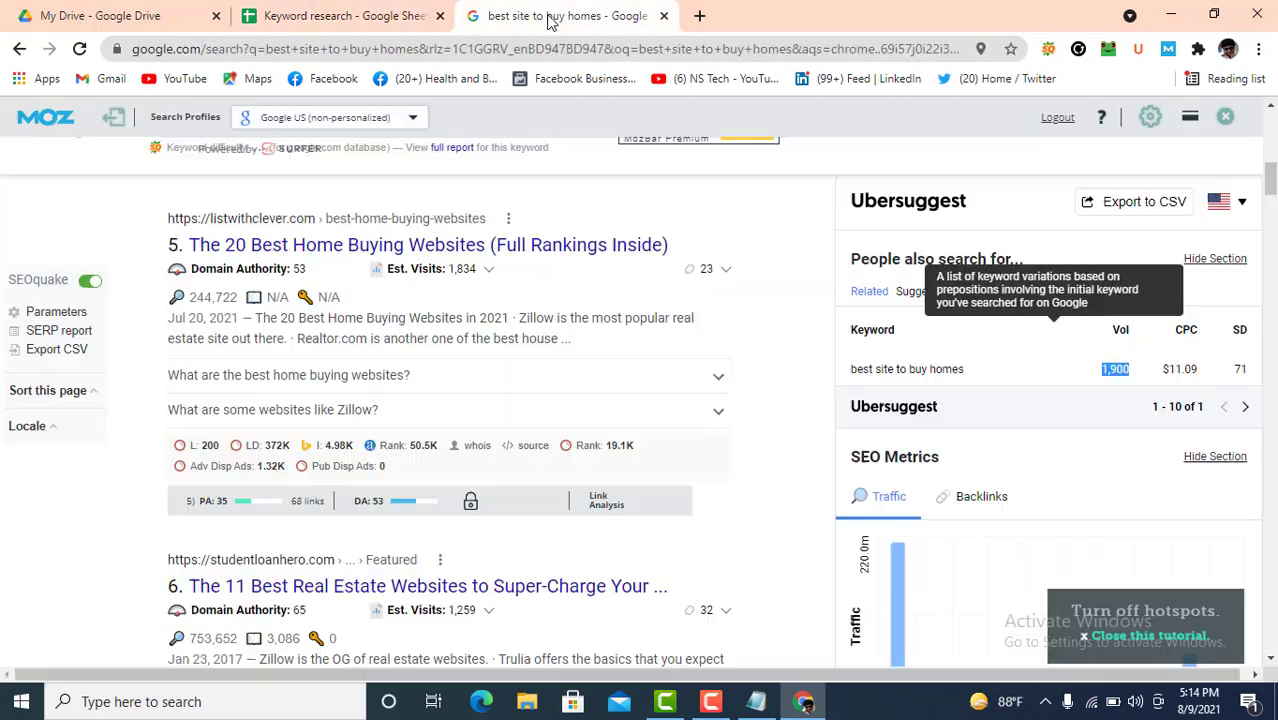
left_click_drag(1162, 370, 1198, 370)
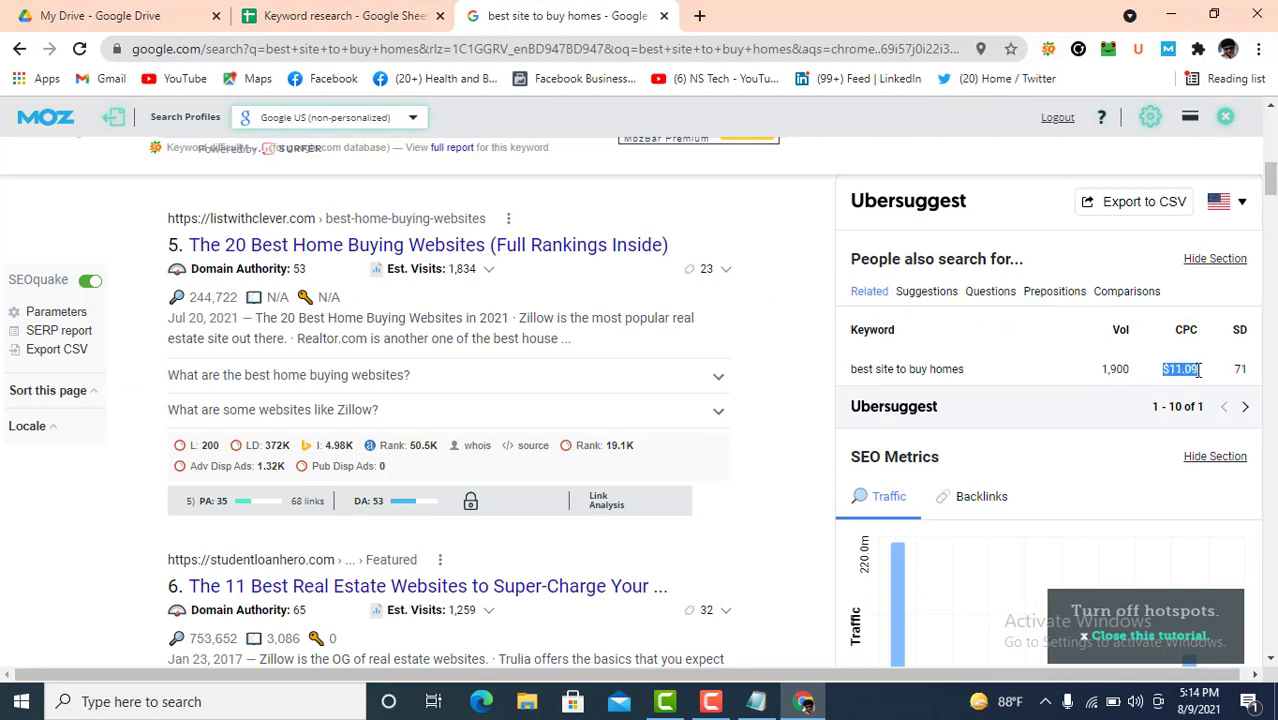
right_click(1183, 372)
left_click(1183, 392)
left_click(330, 15)
left_click(445, 366)
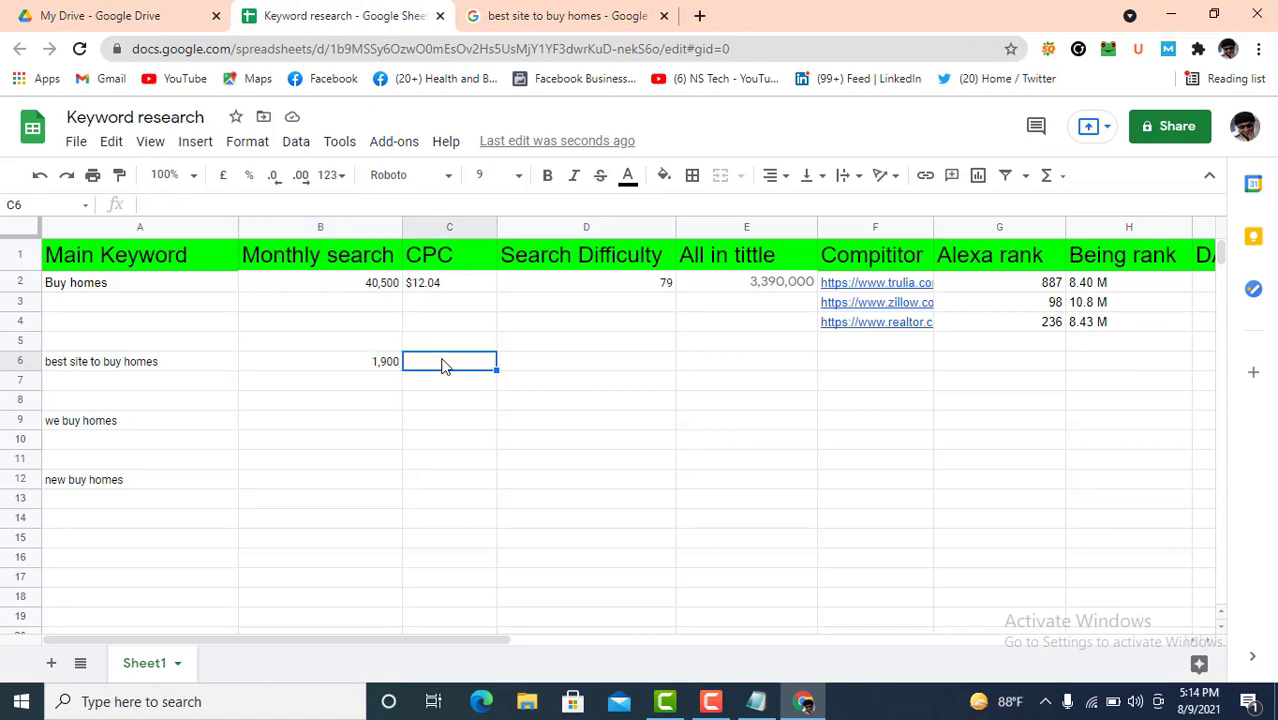
key("ctrl+v")
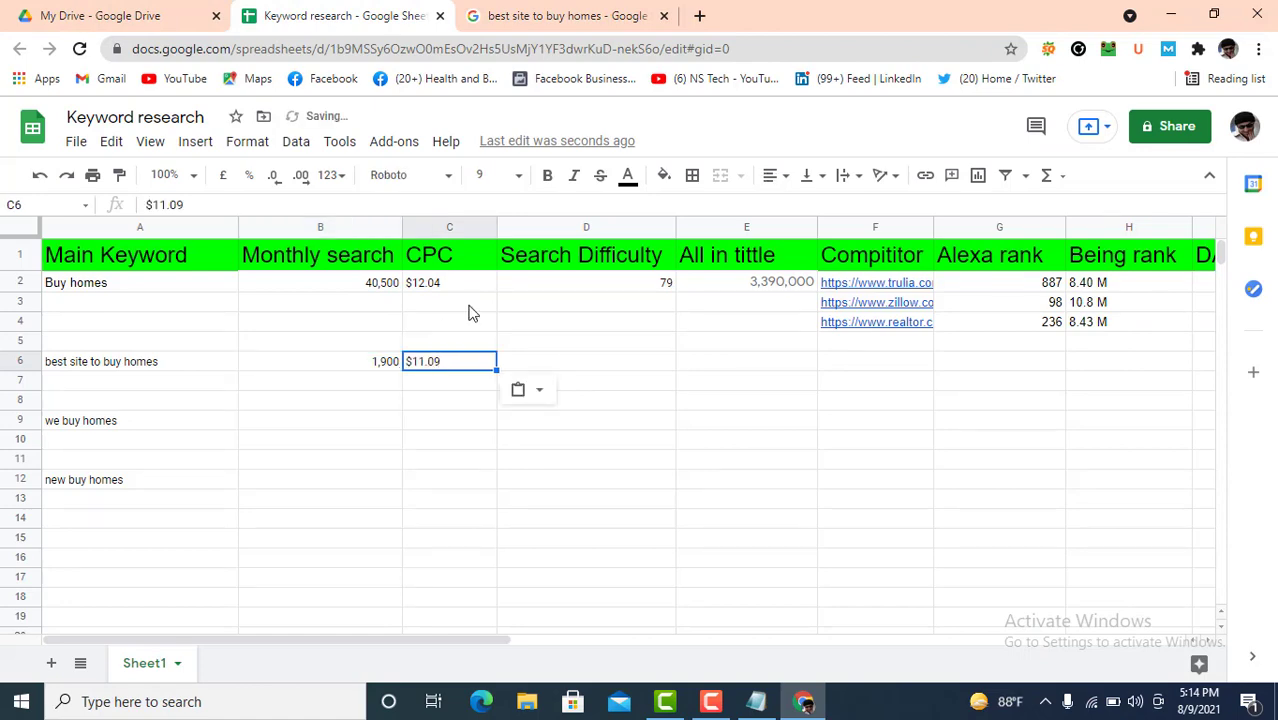
Step: Enter Ubersuggest's SD score for "best site to buy homes", 71, in Search Difficulty cell D6
left_click(565, 15)
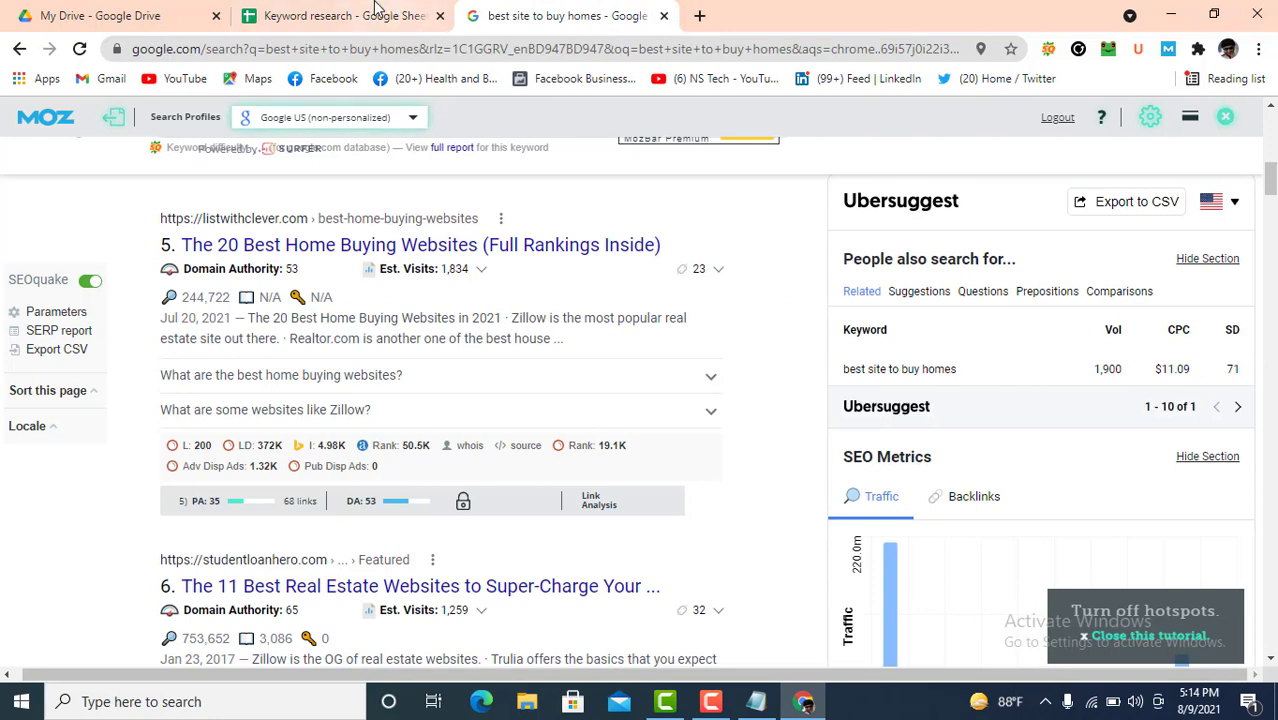
left_click(340, 15)
left_click(591, 367)
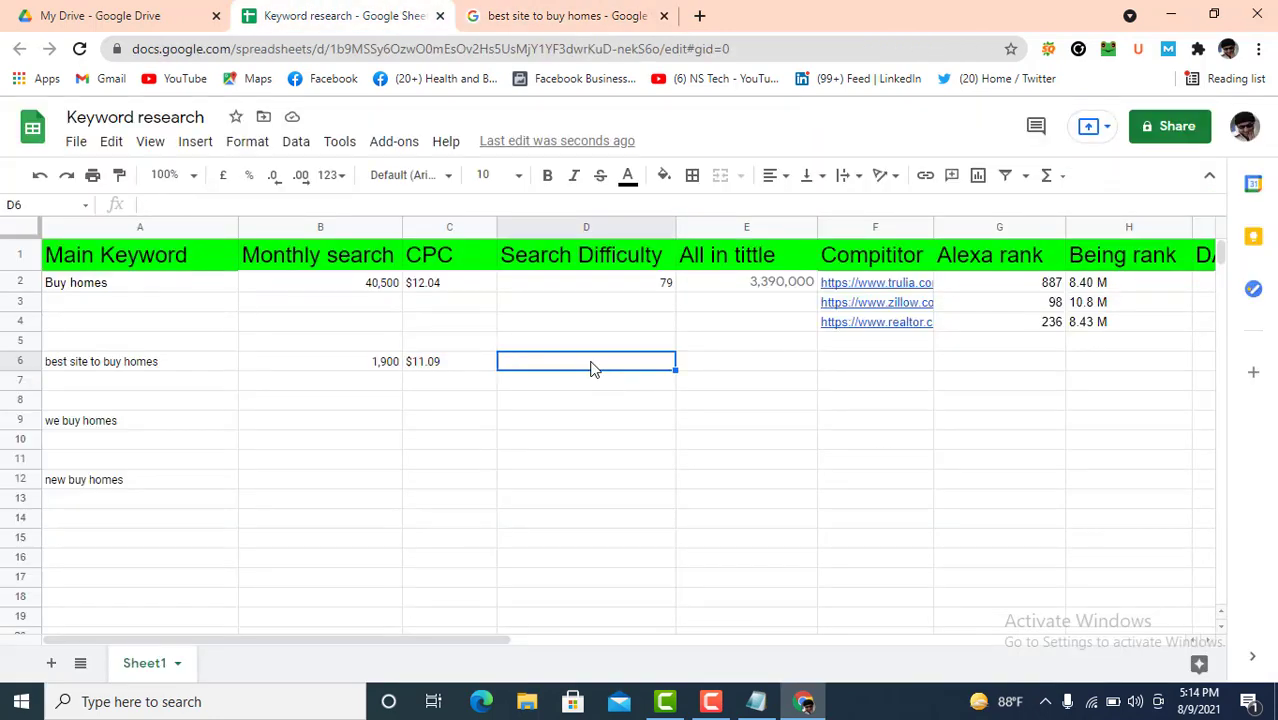
type("71")
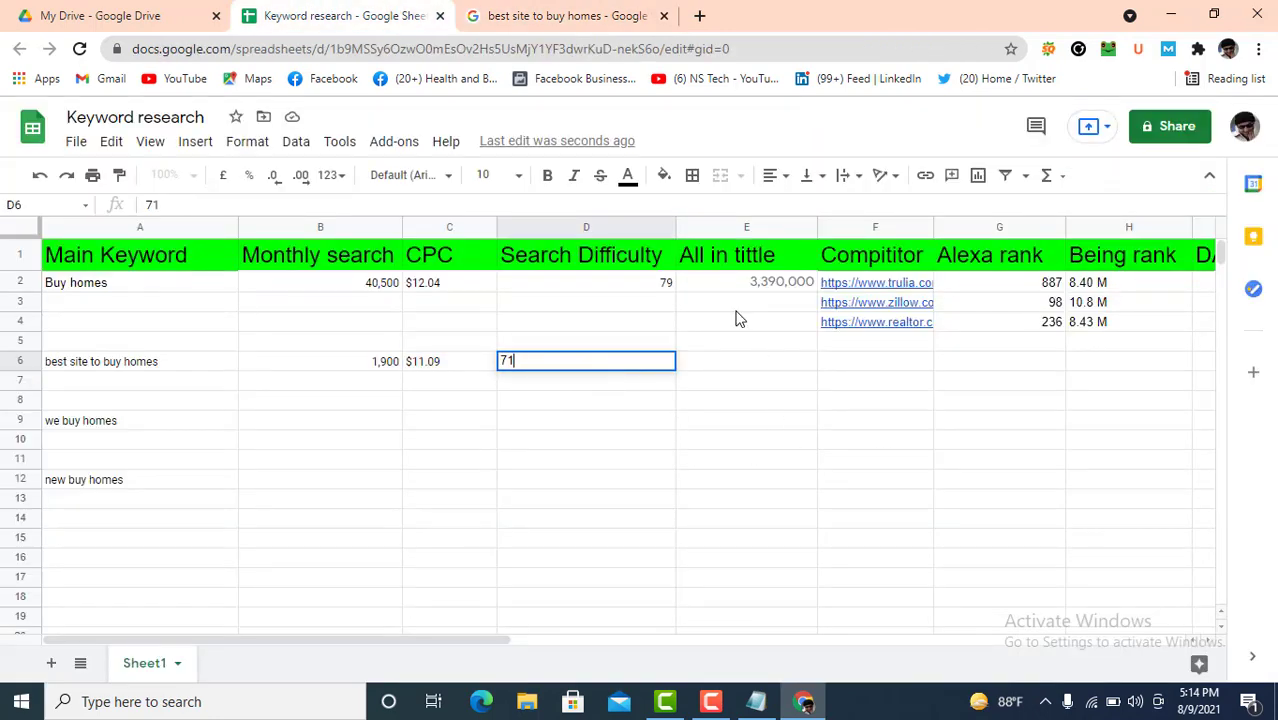
Step: Open a new tab and start a Google query with the prefix "allintittle:"
left_click(560, 15)
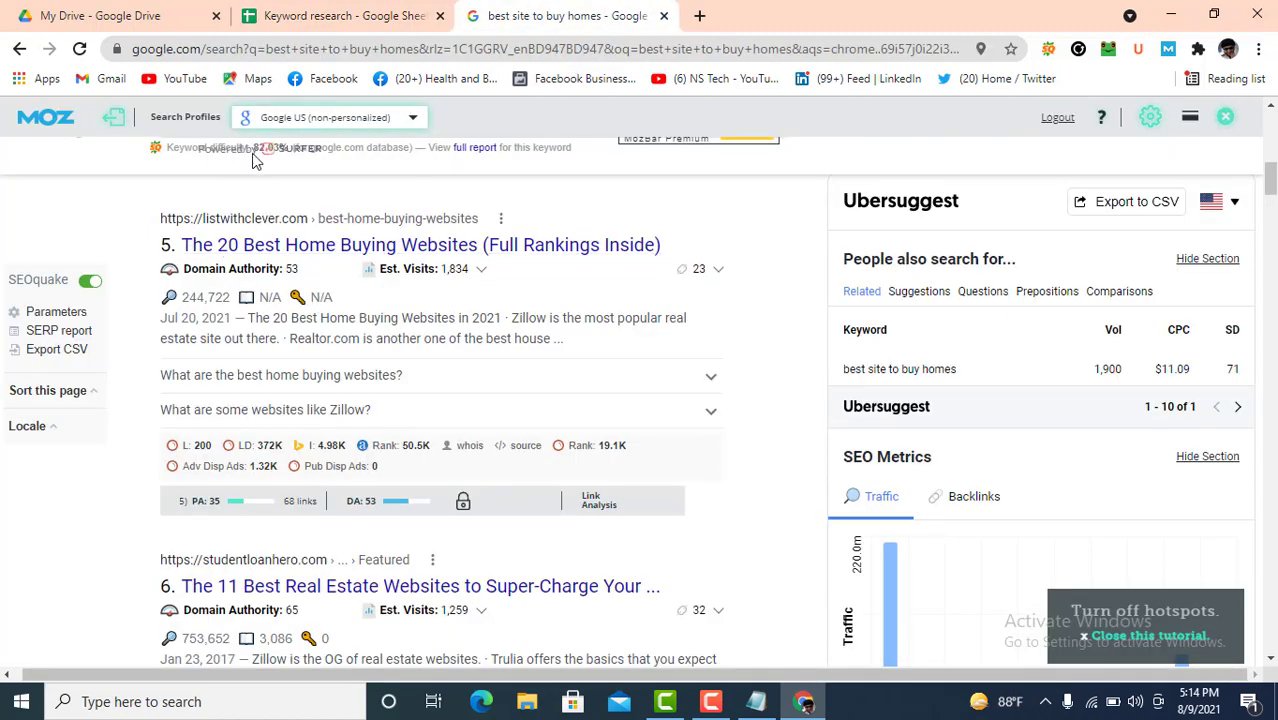
left_click(699, 15)
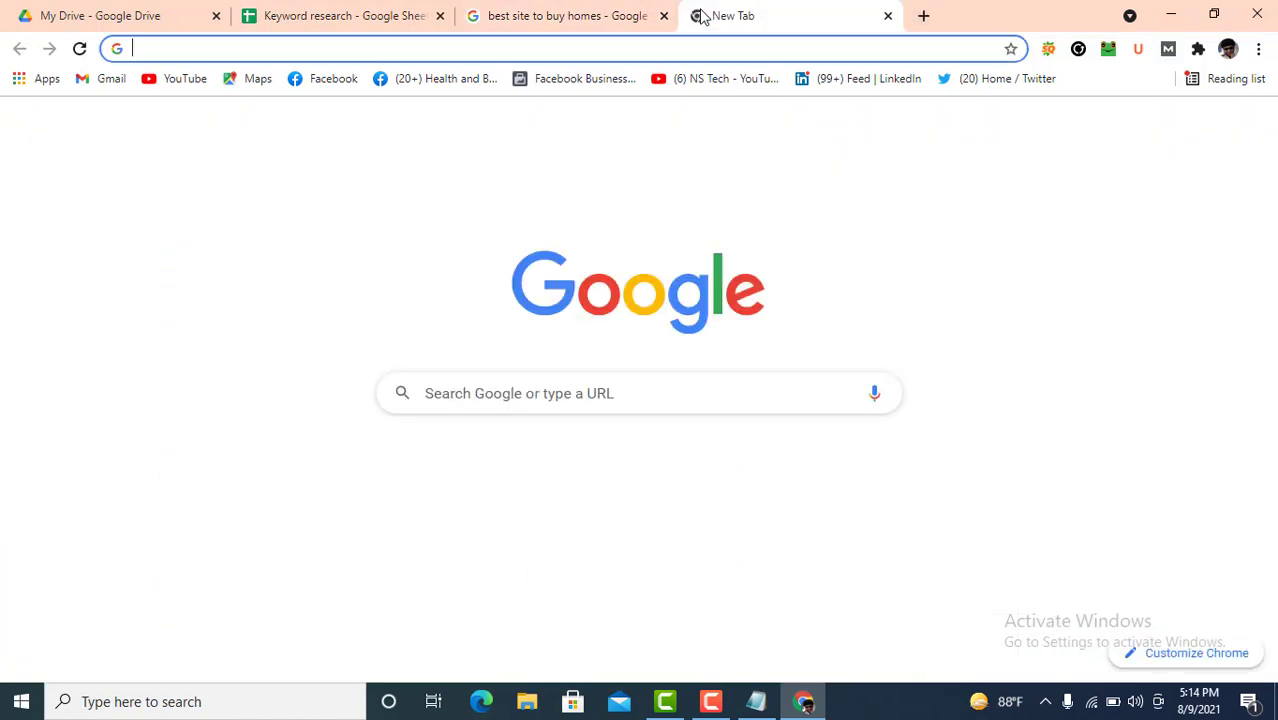
type("all")
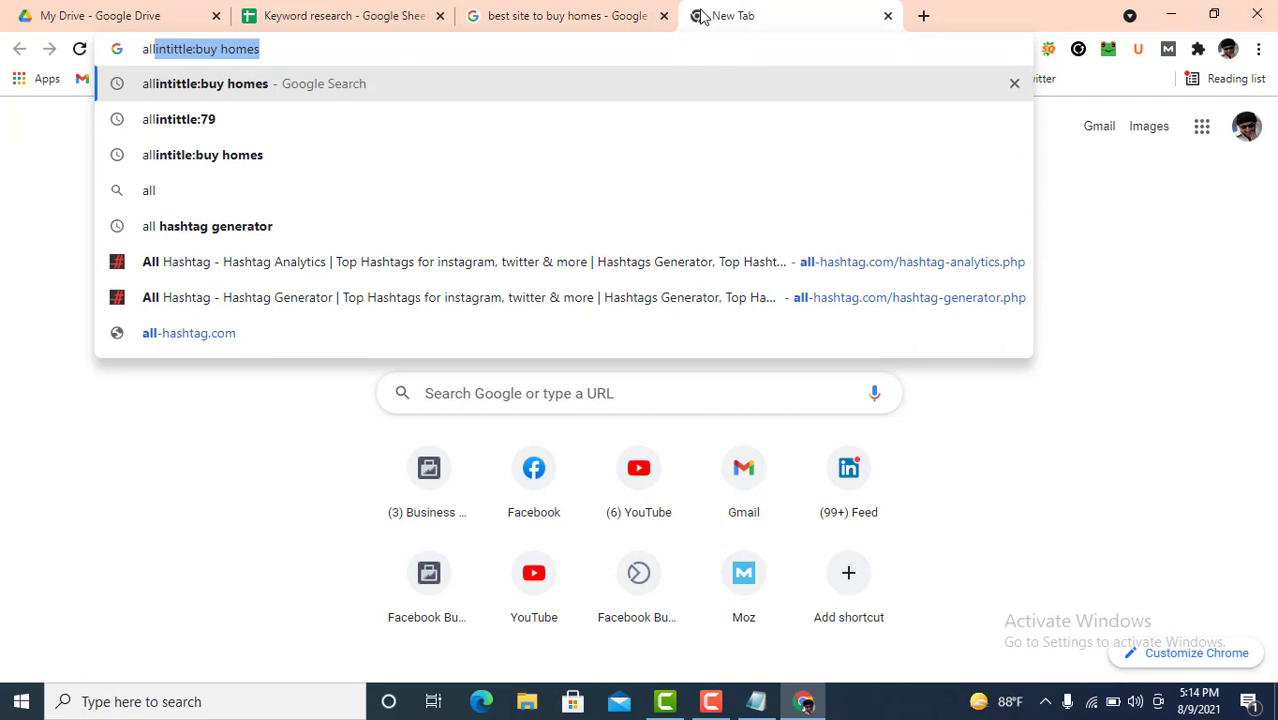
type("inti")
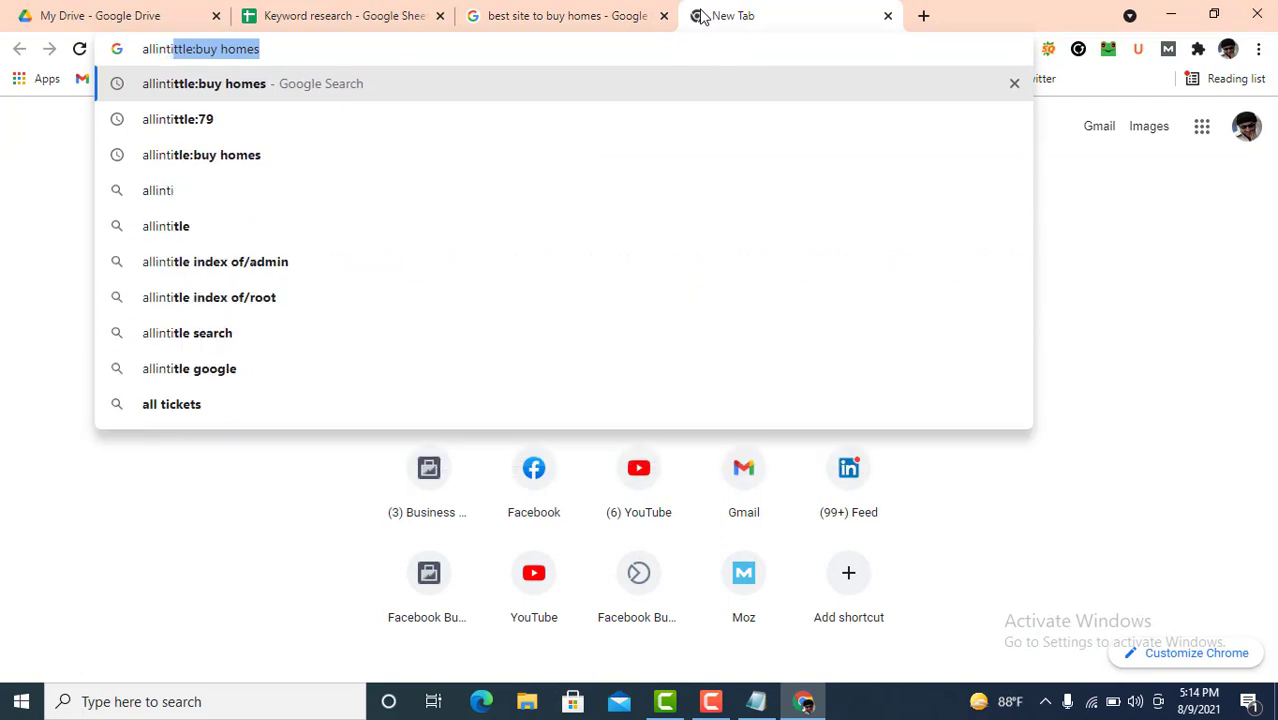
type("ttle")
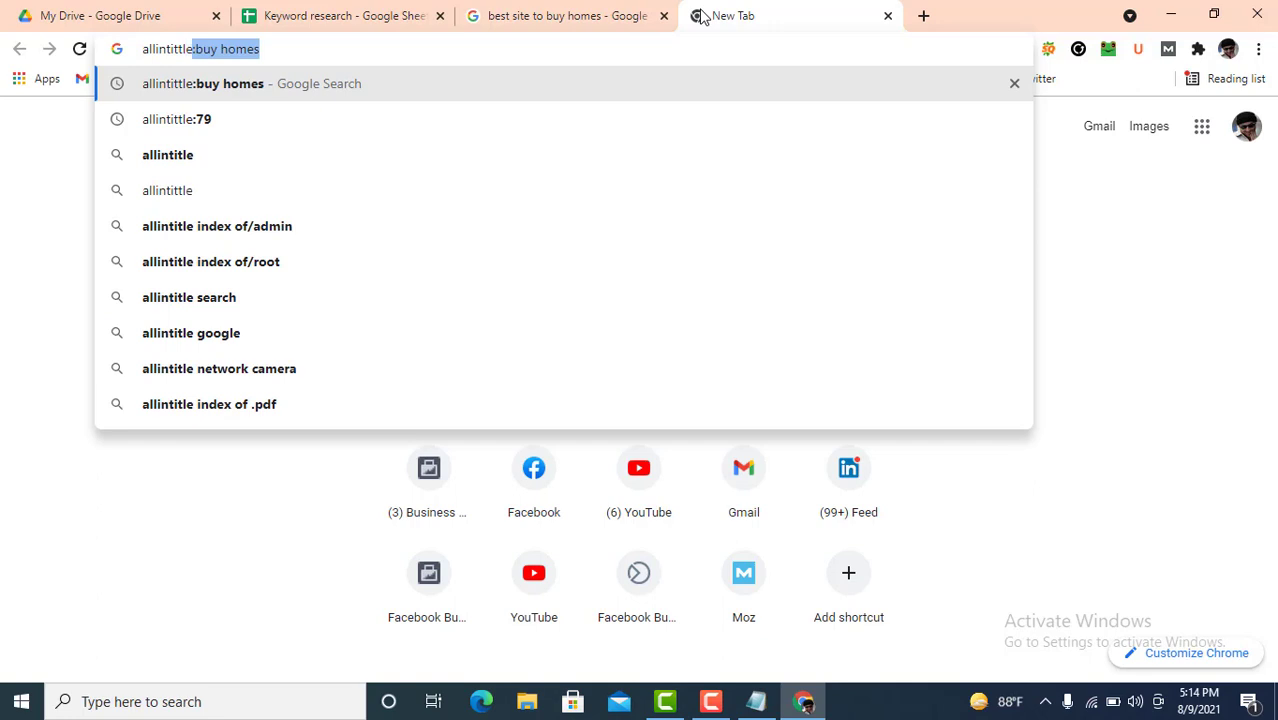
type(":")
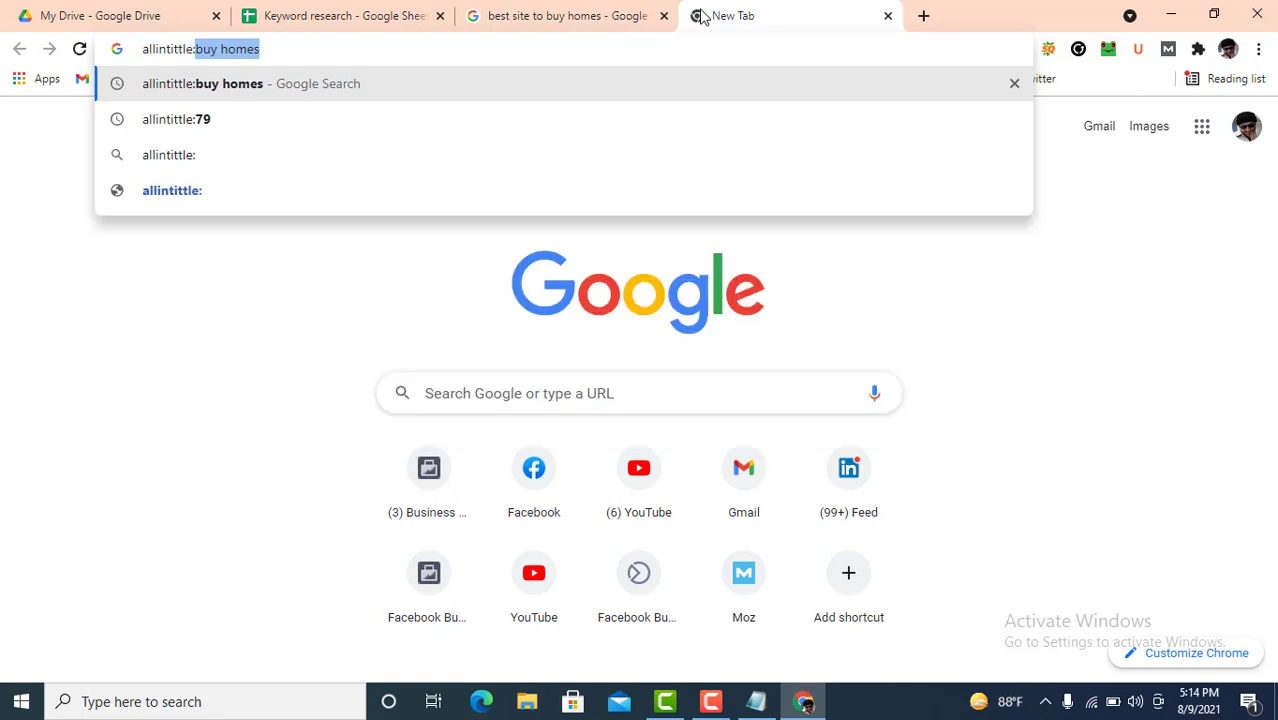
type("$11.09")
key("BackSpace")
key("BackSpace")
key("BackSpace")
key("BackSpace")
key("BackSpace")
key("BackSpace")
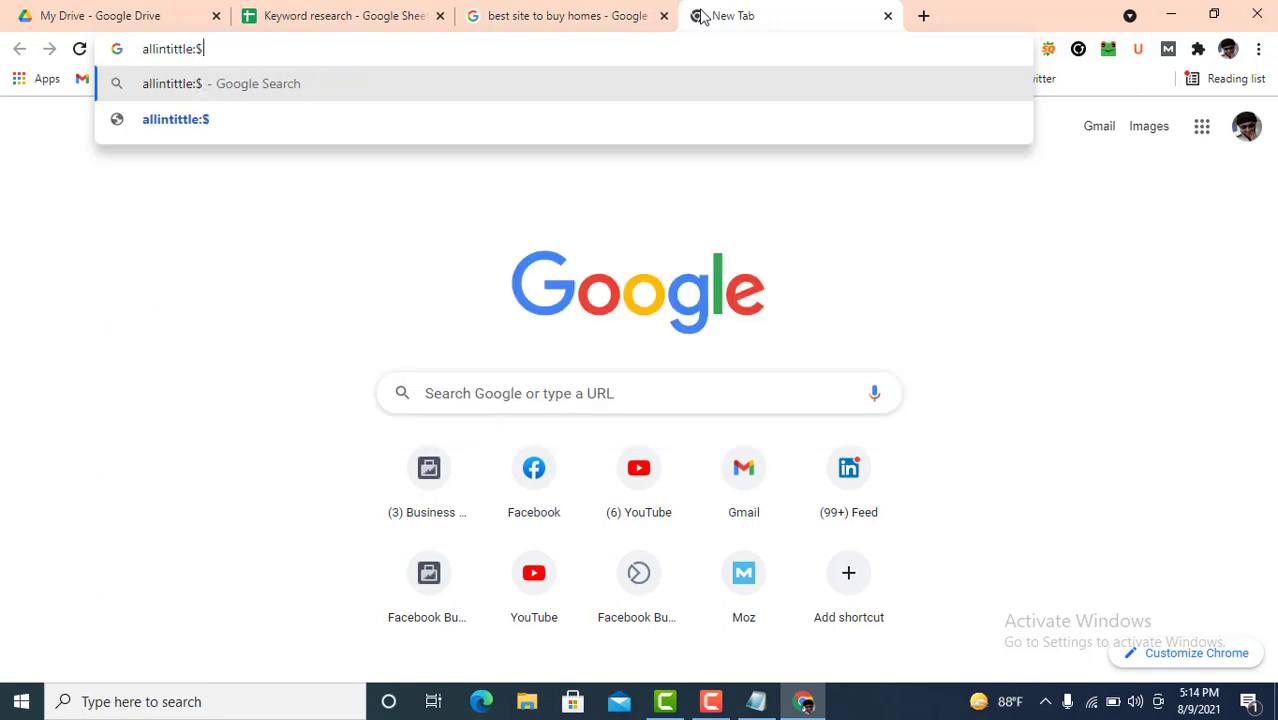
Step: Copy cell A6's keyword into the unfinished query and search Google for "allintittle:best site to buy homes"
left_click(322, 15)
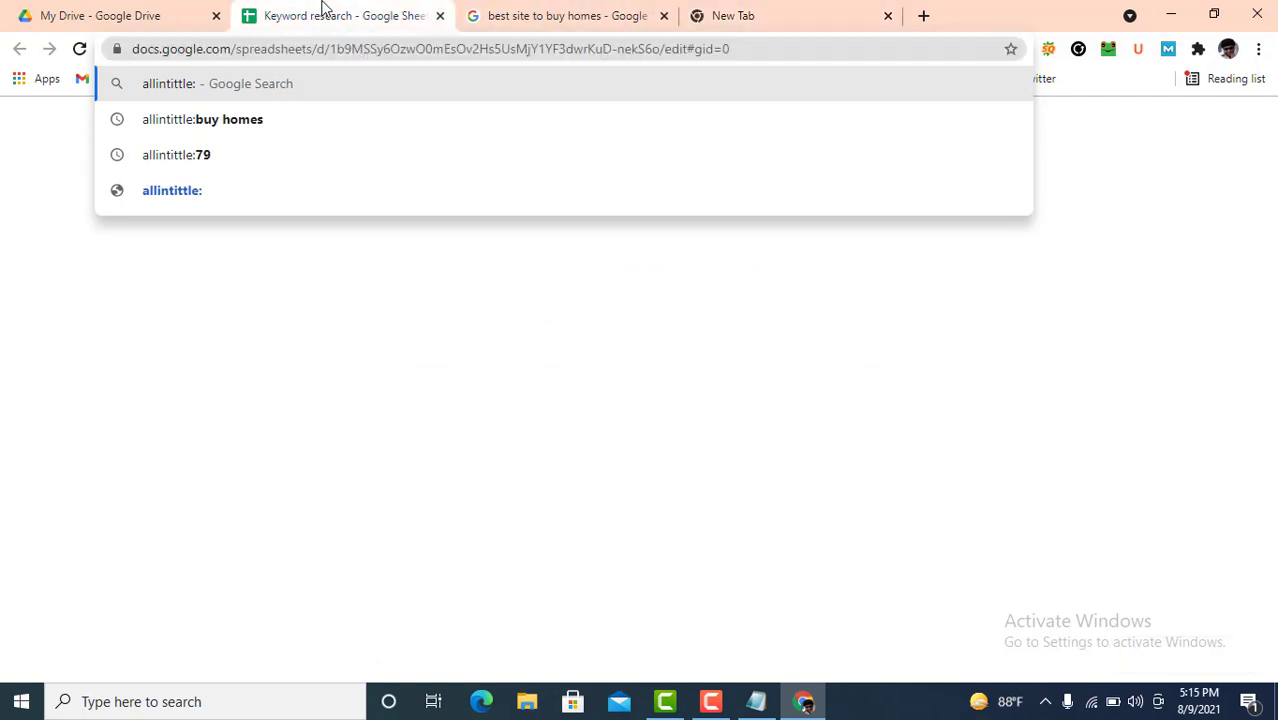
type("71")
left_click(163, 365)
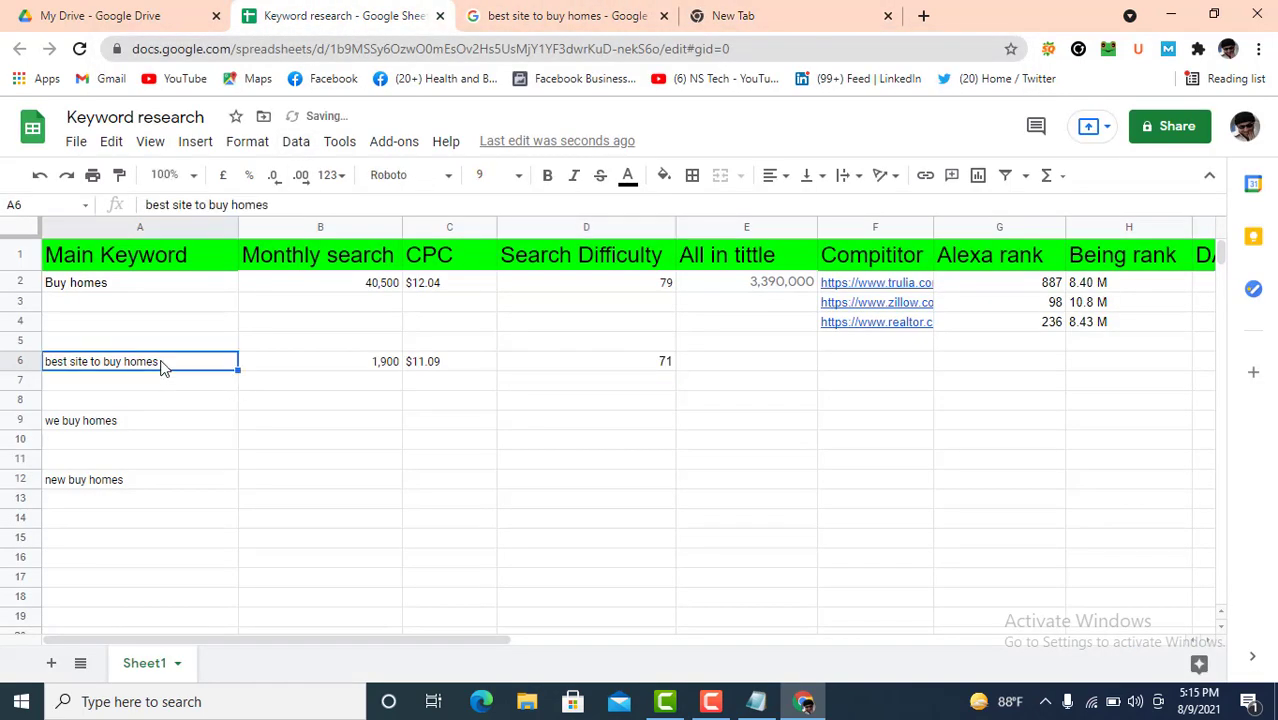
left_click(735, 15)
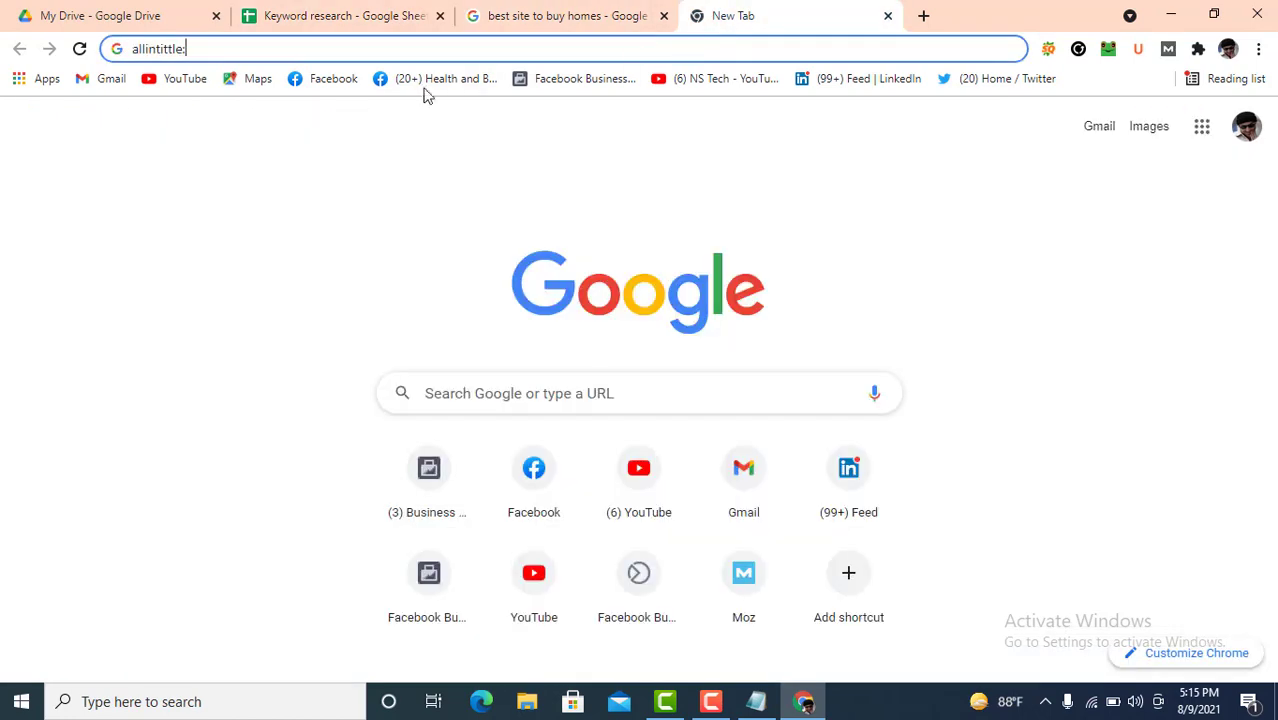
key("ctrl+v")
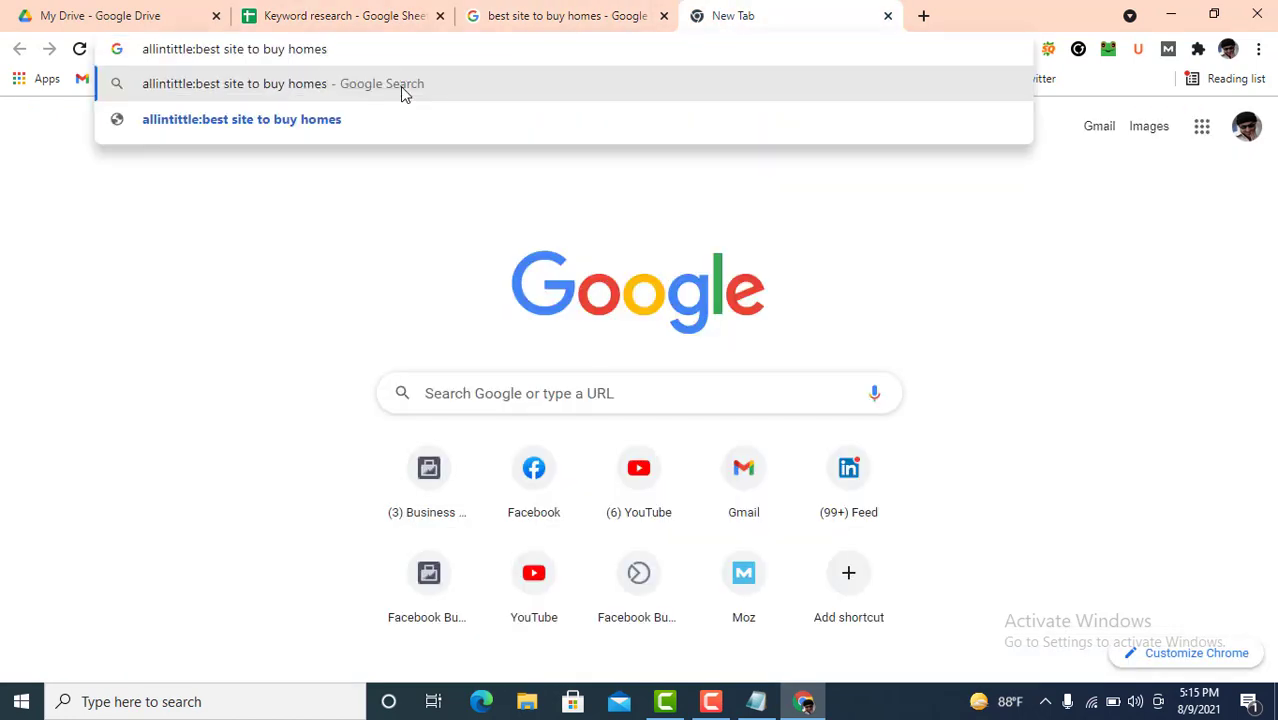
key("Return")
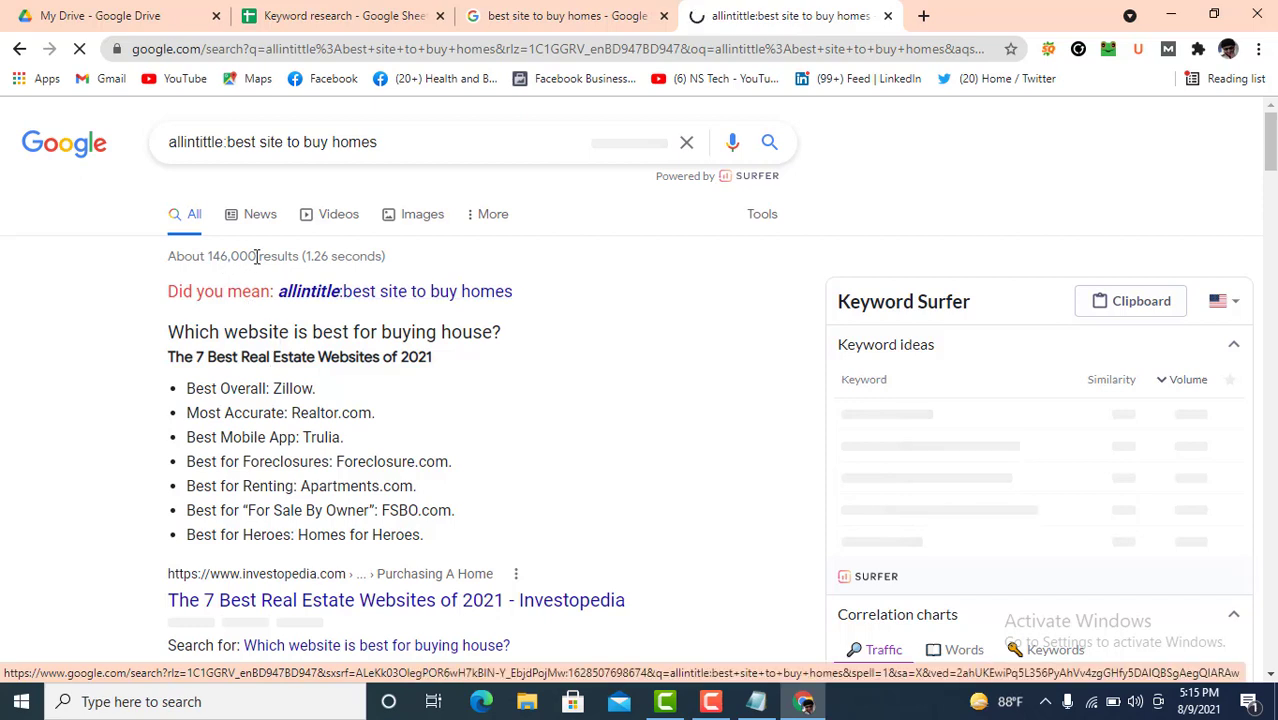
Step: Copy the Google result count of the allintittle search, 146,000, into All in tittle cell E6
left_click(257, 256)
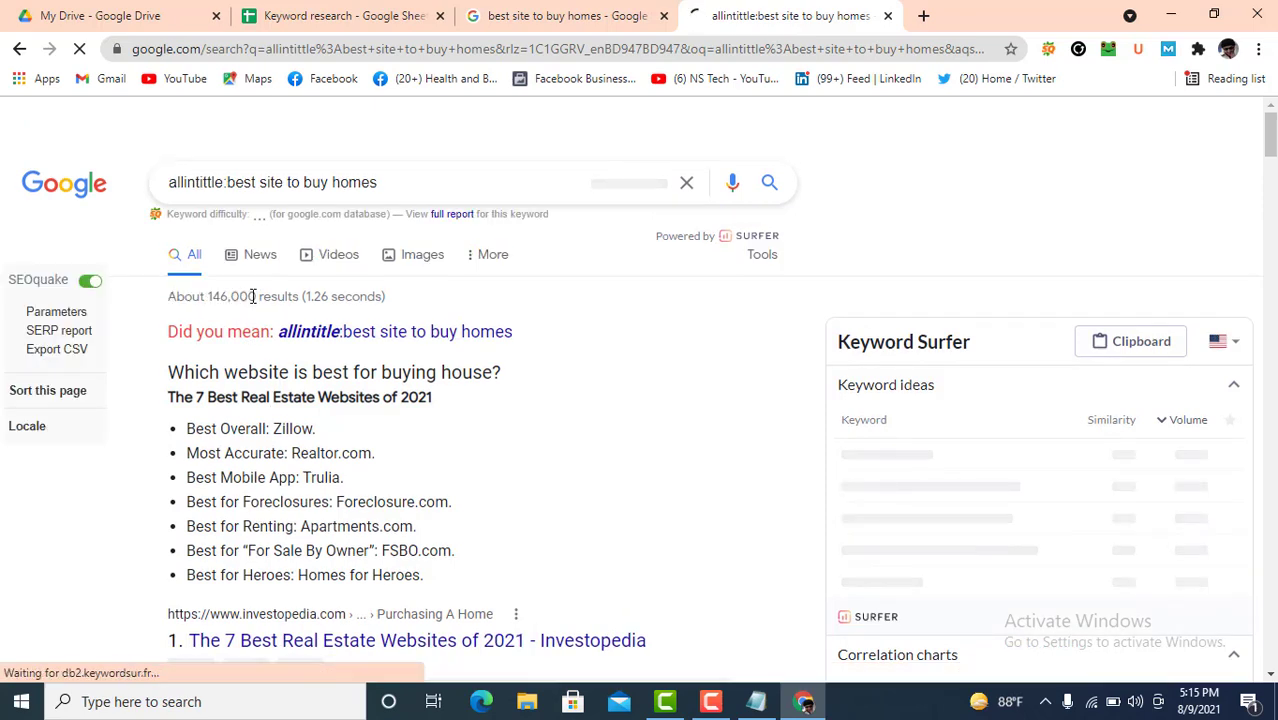
left_click_drag(256, 296, 207, 296)
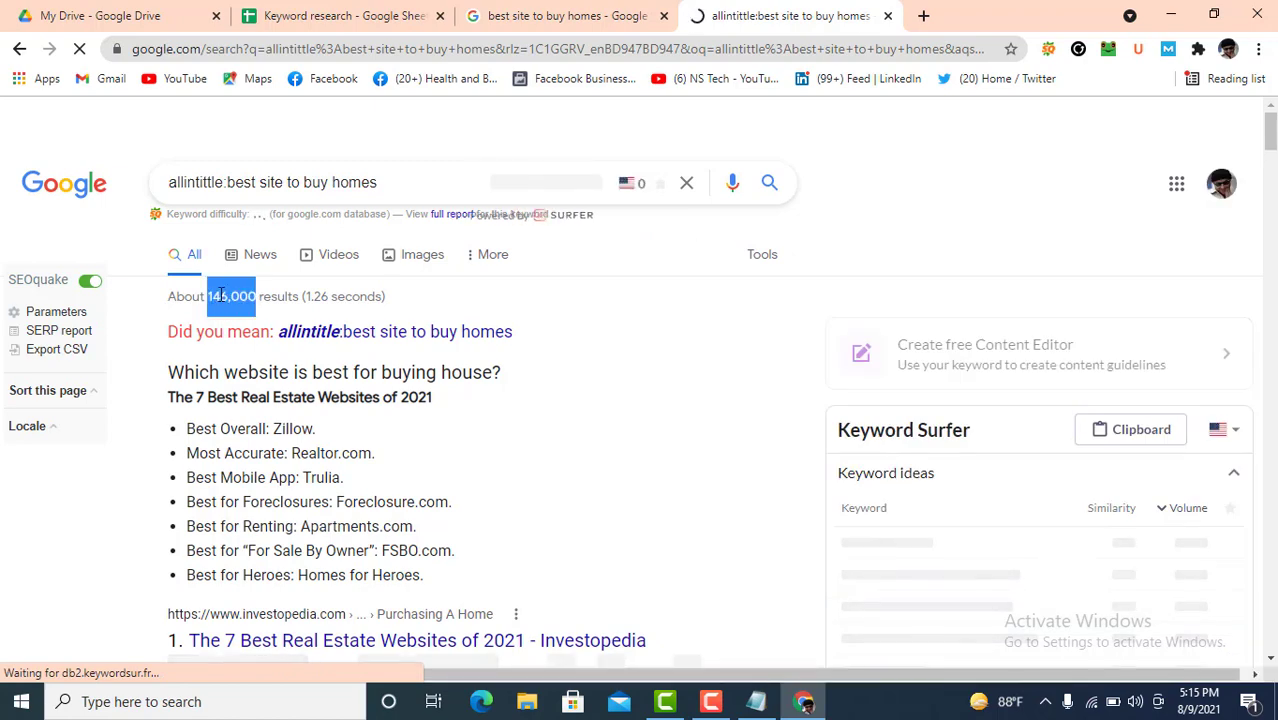
right_click(220, 296)
left_click(251, 306)
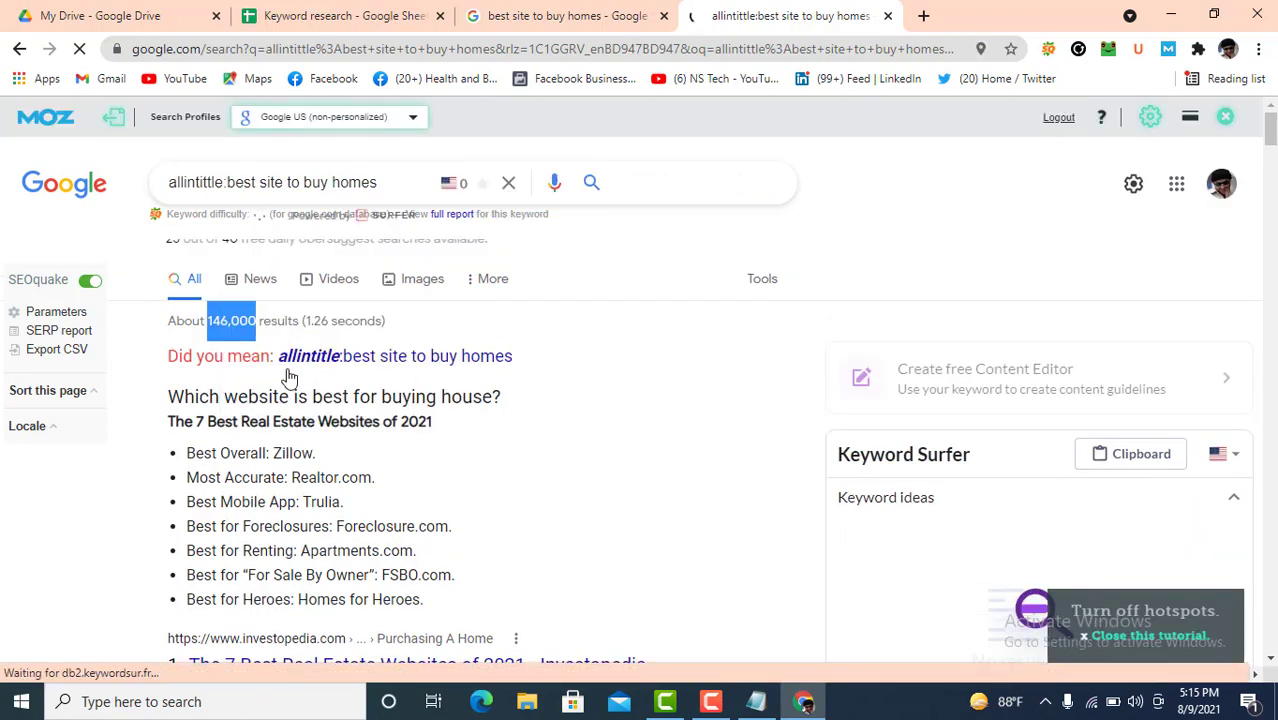
scroll(305, 451, "down", 2)
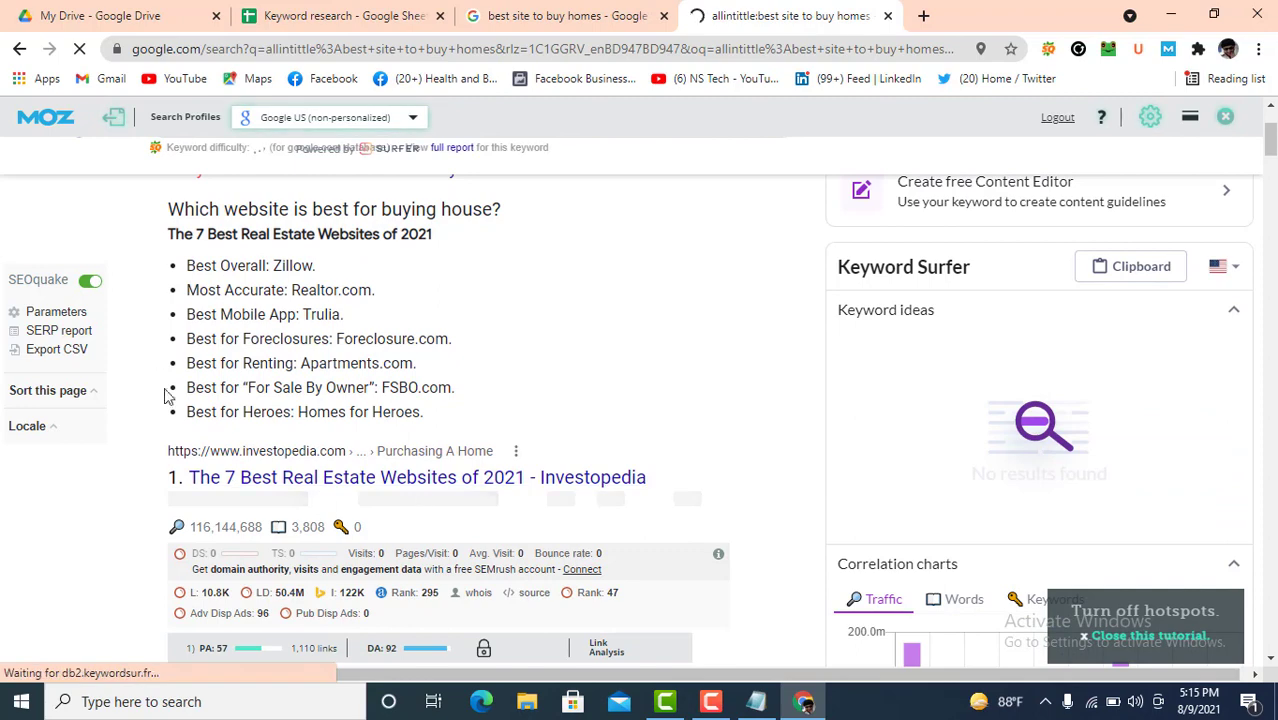
scroll(300, 350, "up", 2)
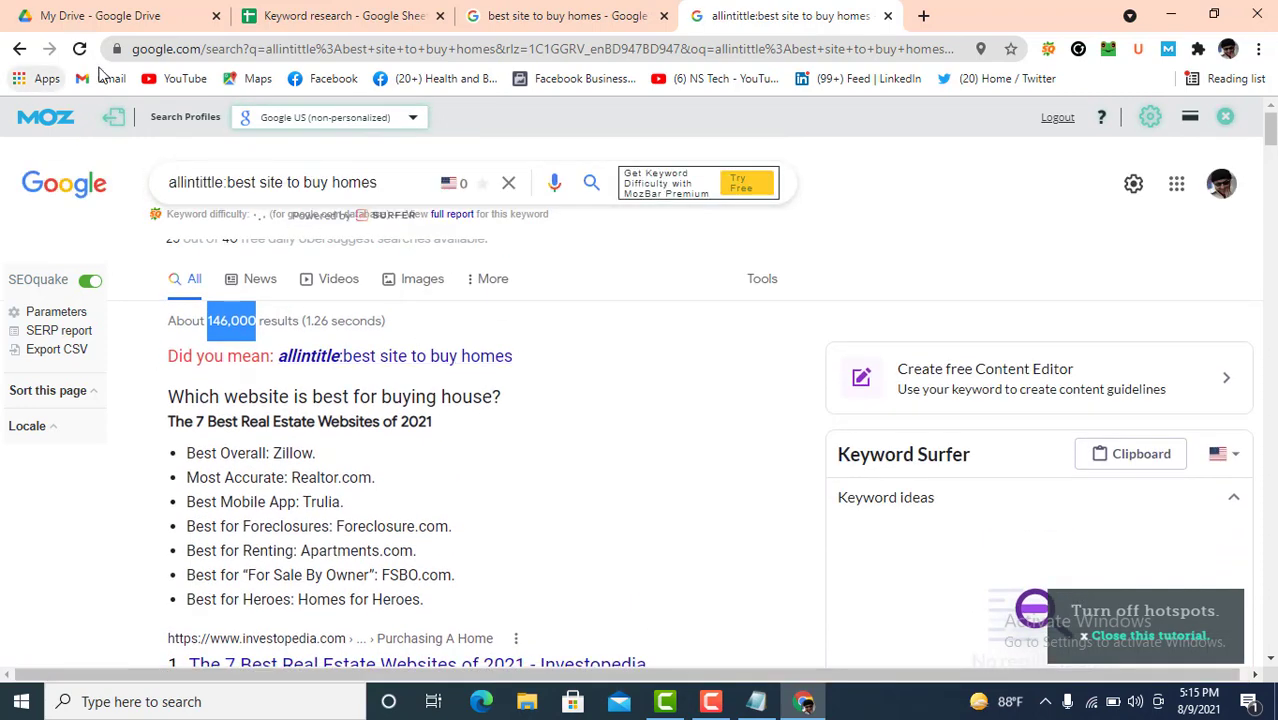
left_click(285, 18)
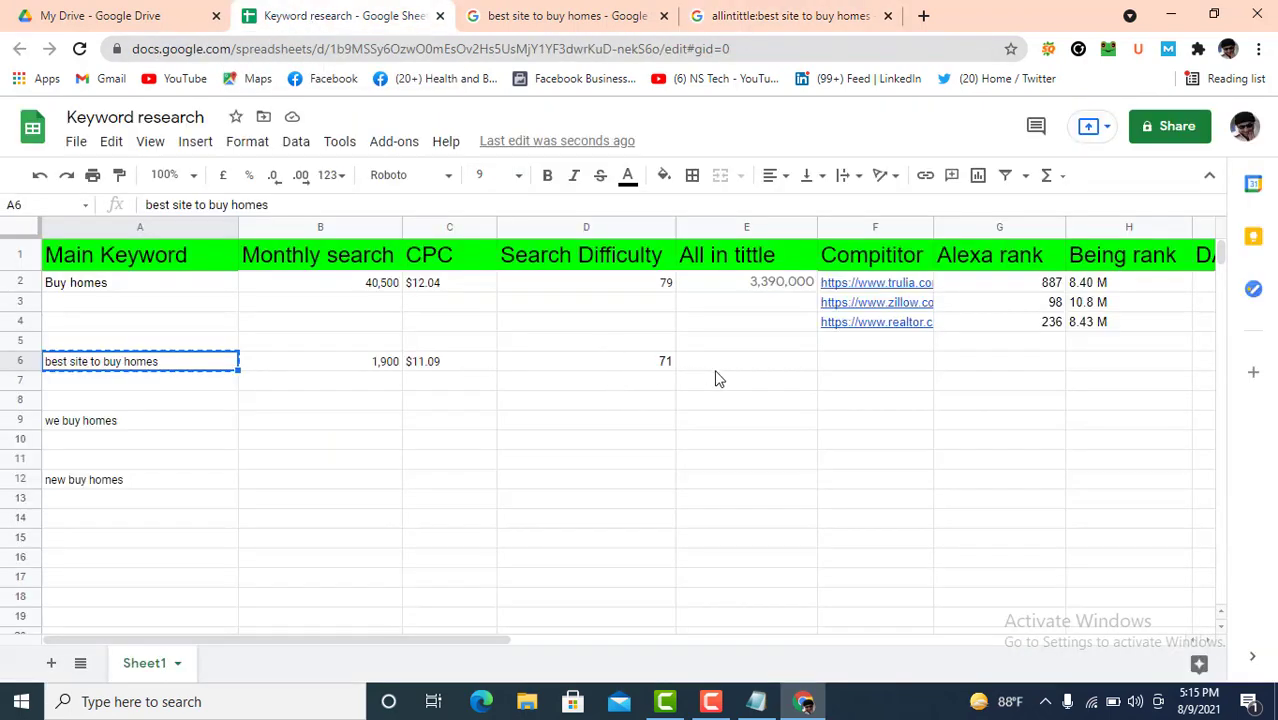
left_click(797, 368)
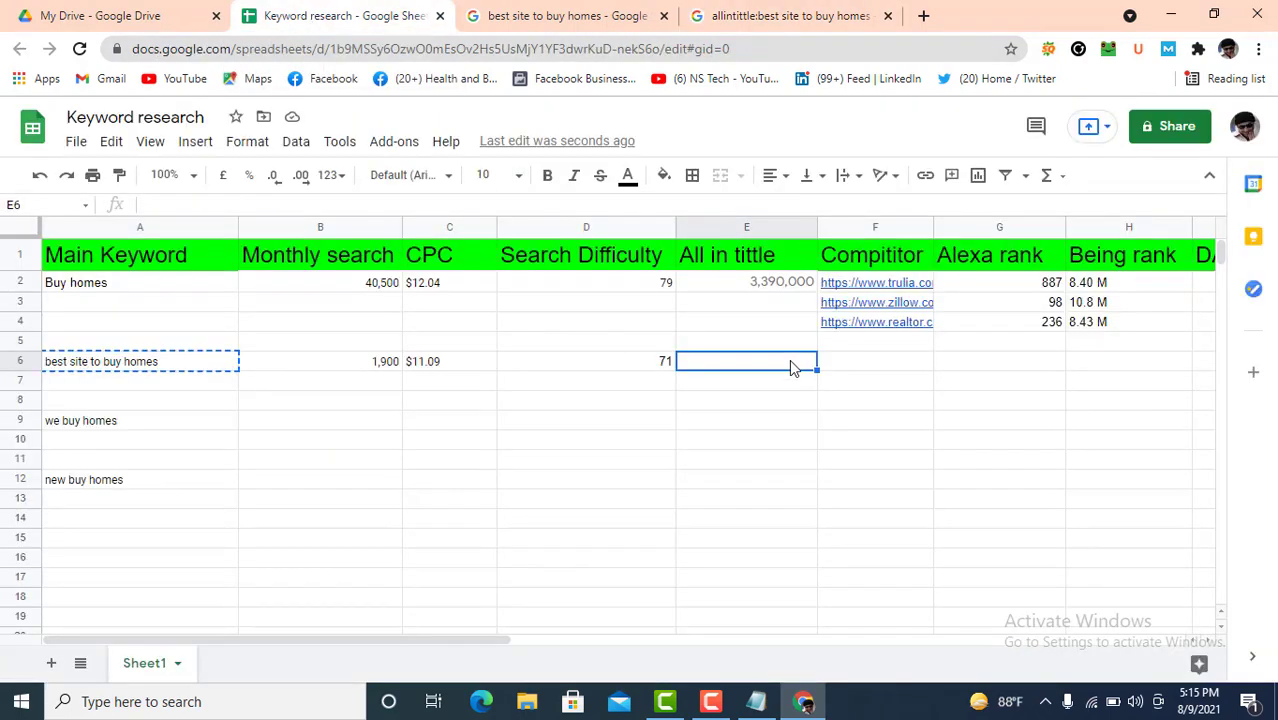
key("ctrl+v")
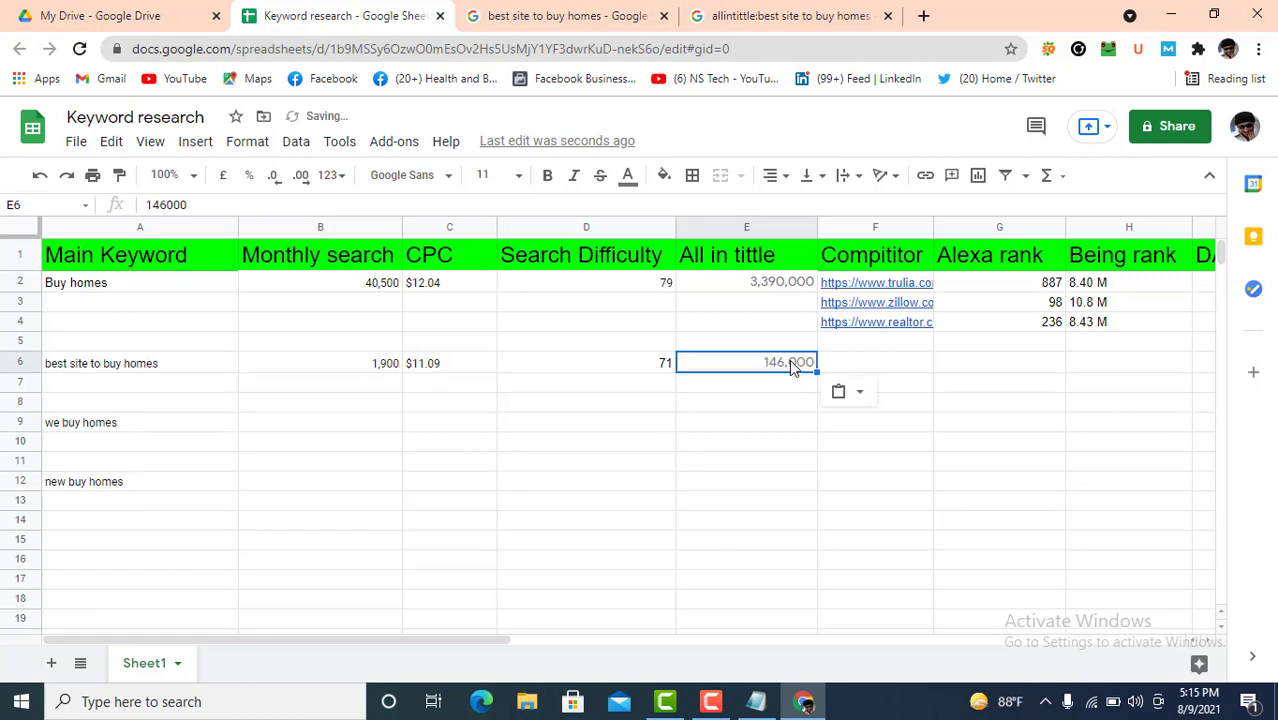
Step: Copy the keyword from cell A6 and search Google for "best site to buy homes" in a new tab
left_click(867, 368)
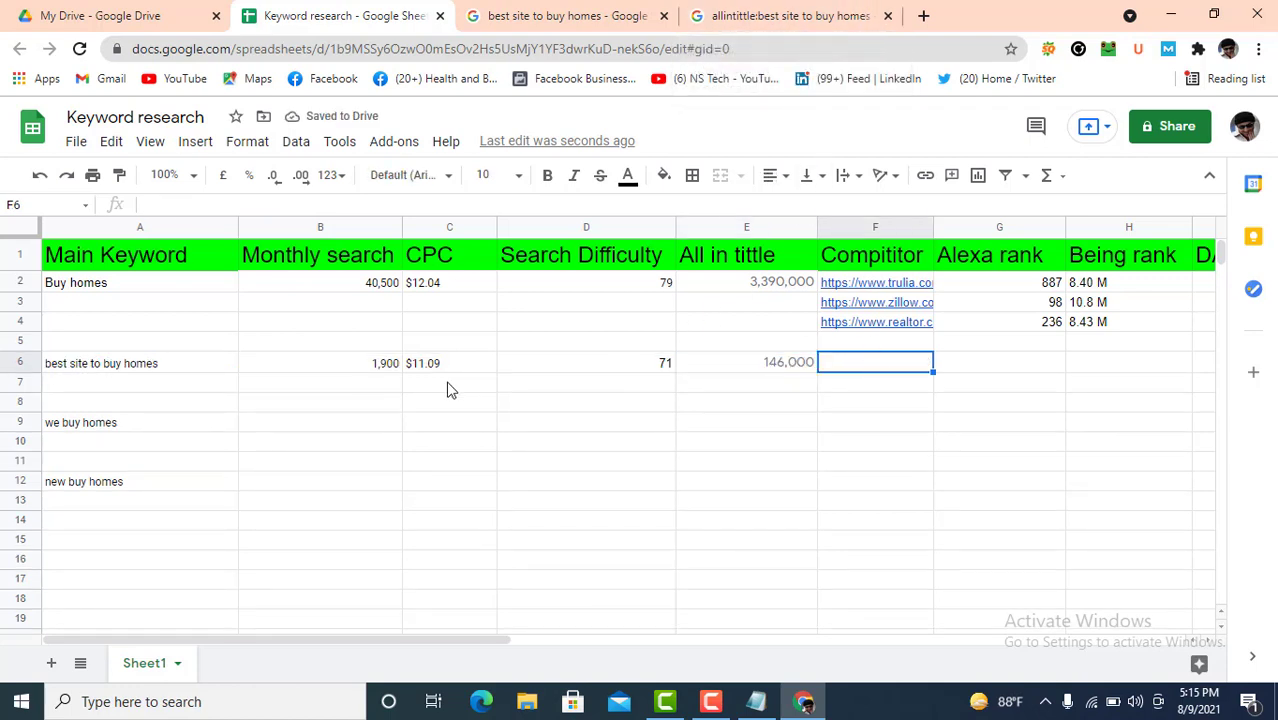
left_click(147, 370)
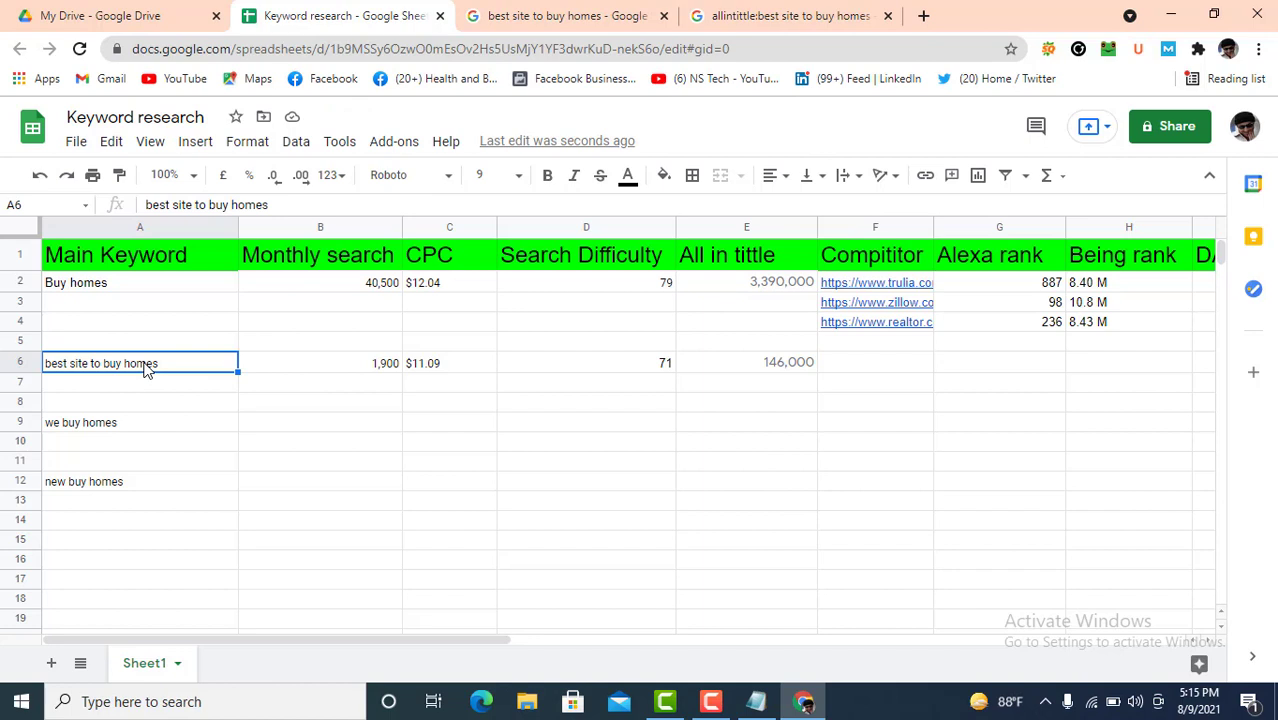
key("ctrl+y")
left_click(175, 370)
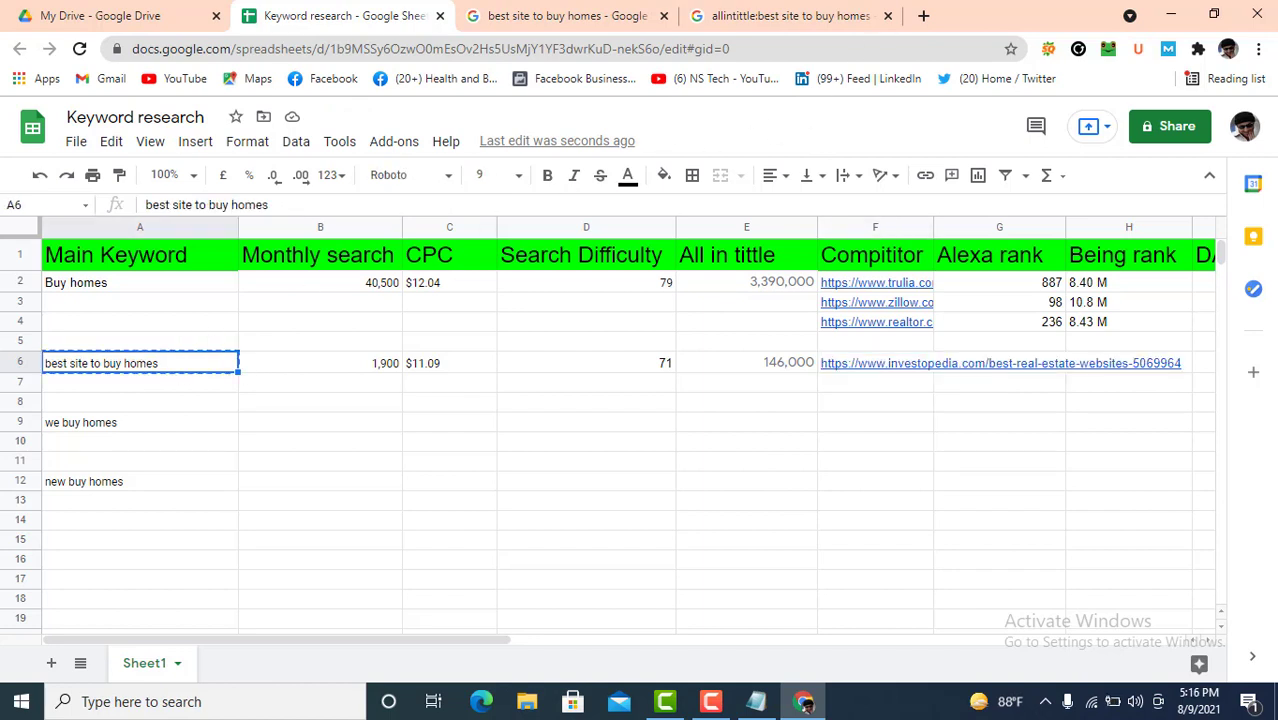
left_click(923, 15)
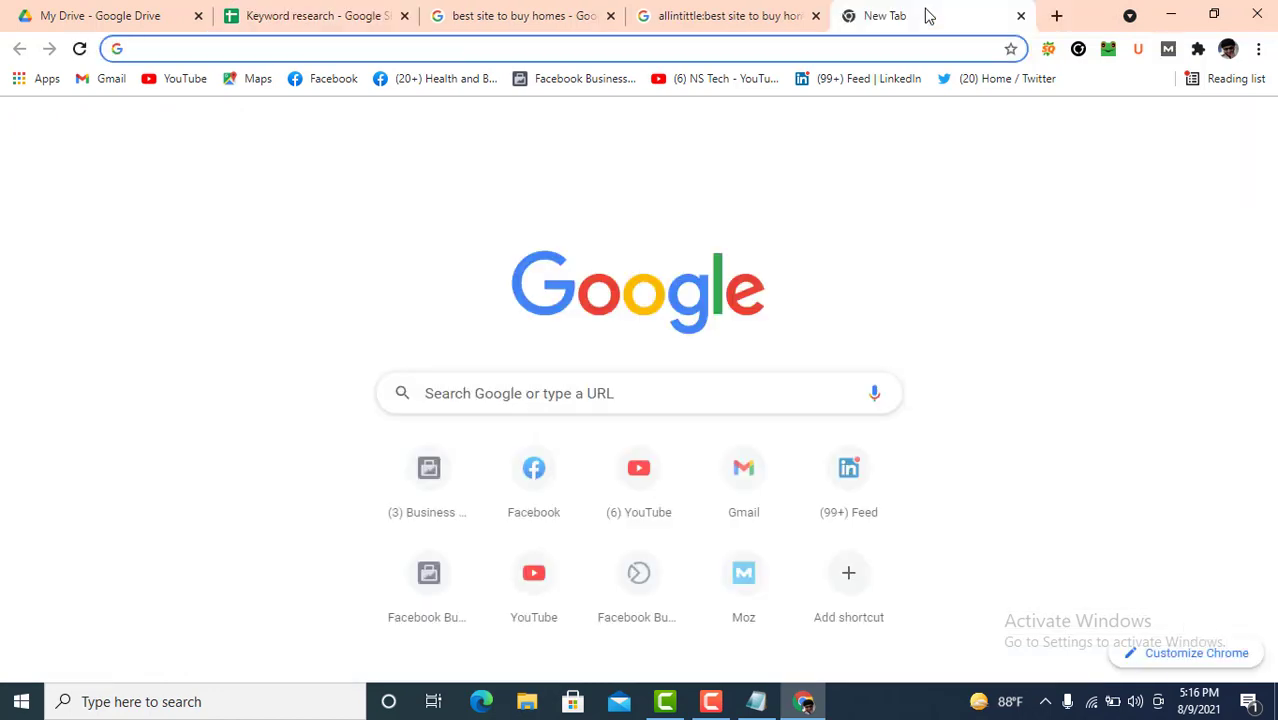
key("ctrl+v")
key("Return")
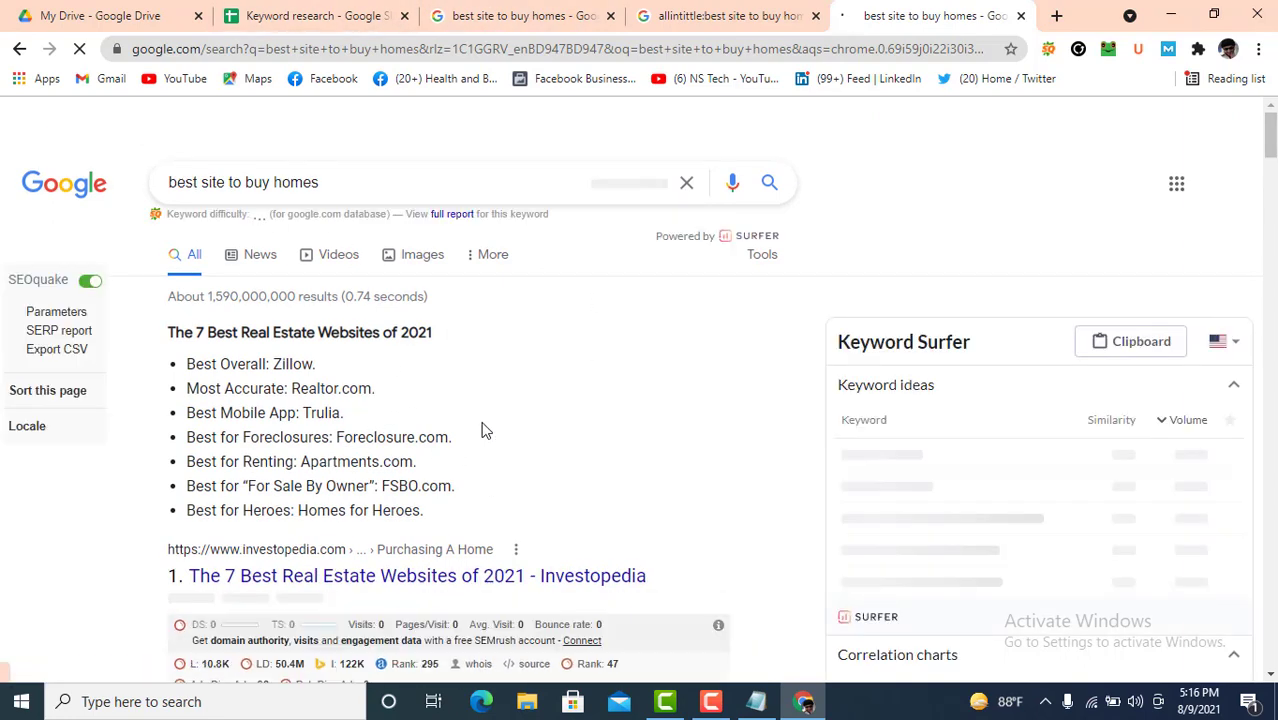
Step: Check the first Google result, the Investopedia article, against the link in Compititor cell F6
scroll(475, 388, "down", 3)
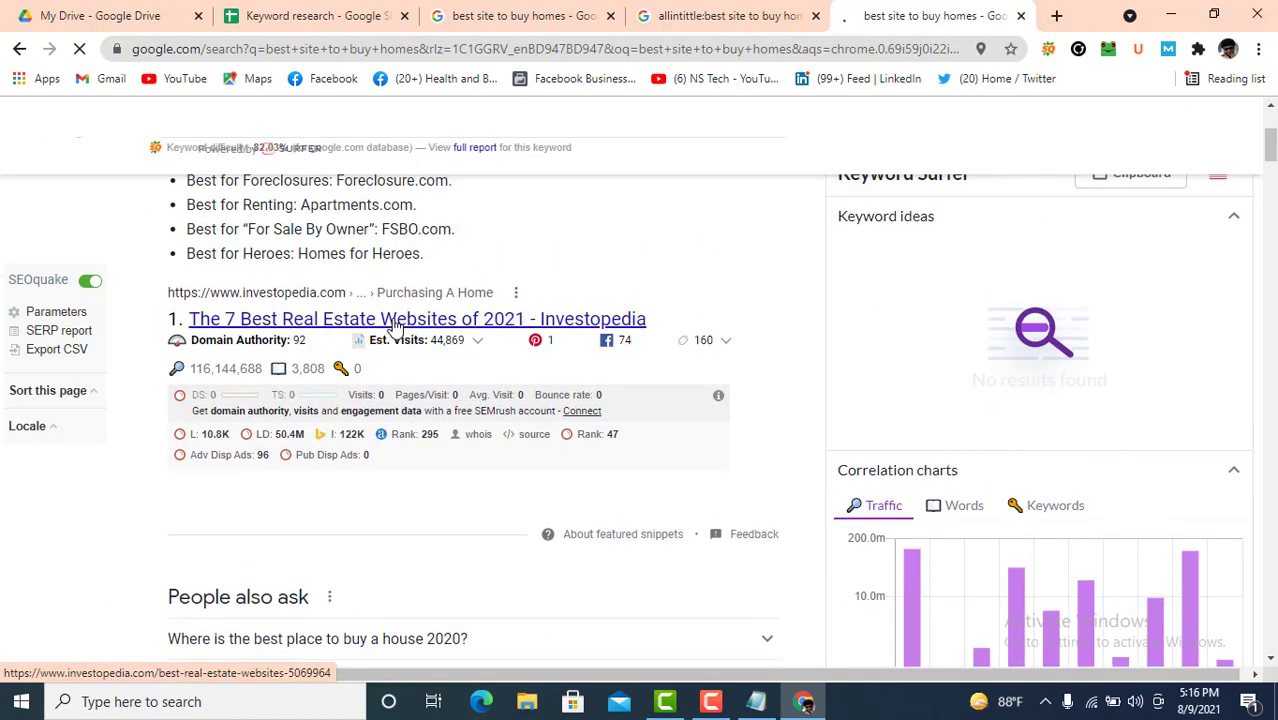
right_click(405, 318)
left_click(322, 16)
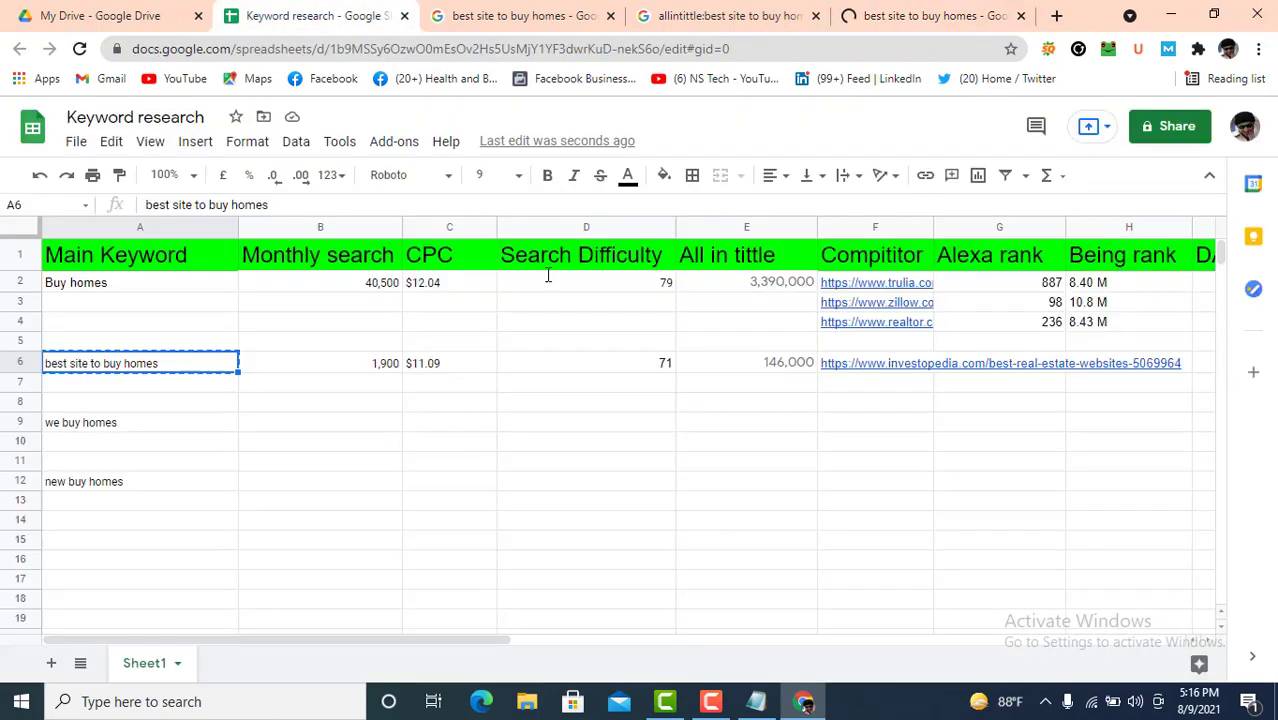
left_click(862, 372)
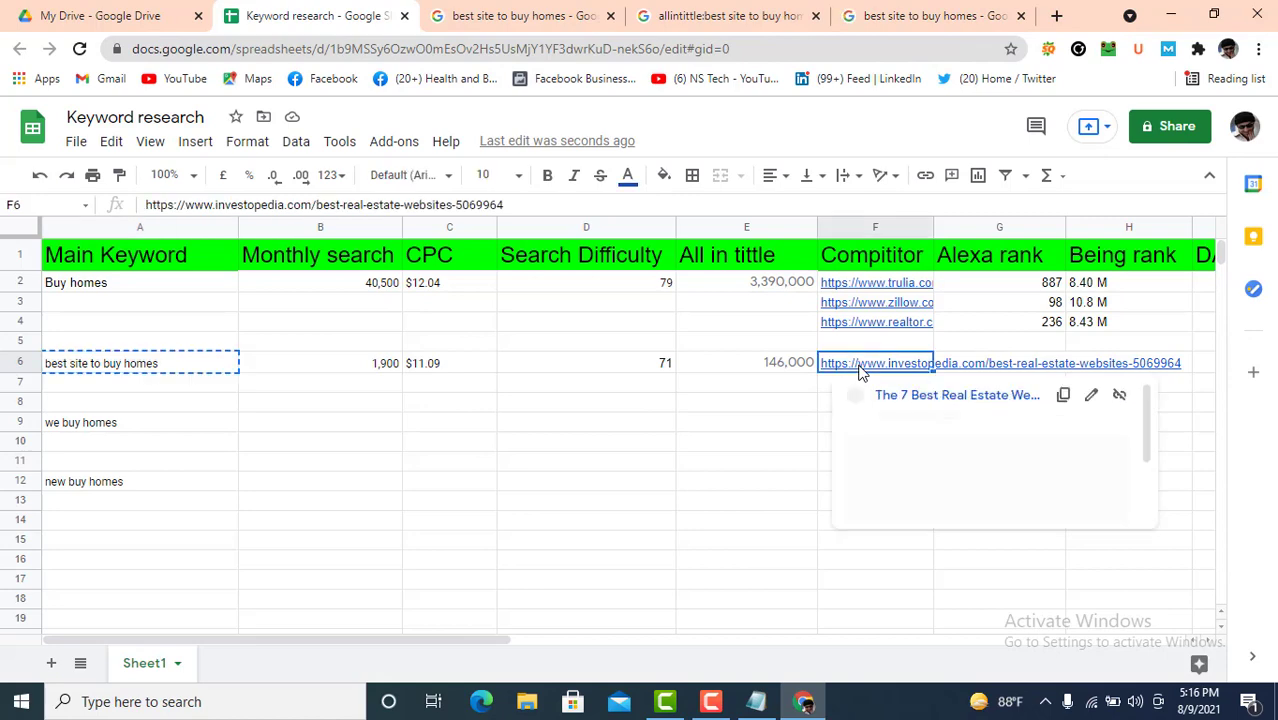
Step: Copy the link of the listwithclever.com search result, "The 20 Best Home Buying Websites", into Compititor cell F7
left_click(1010, 10)
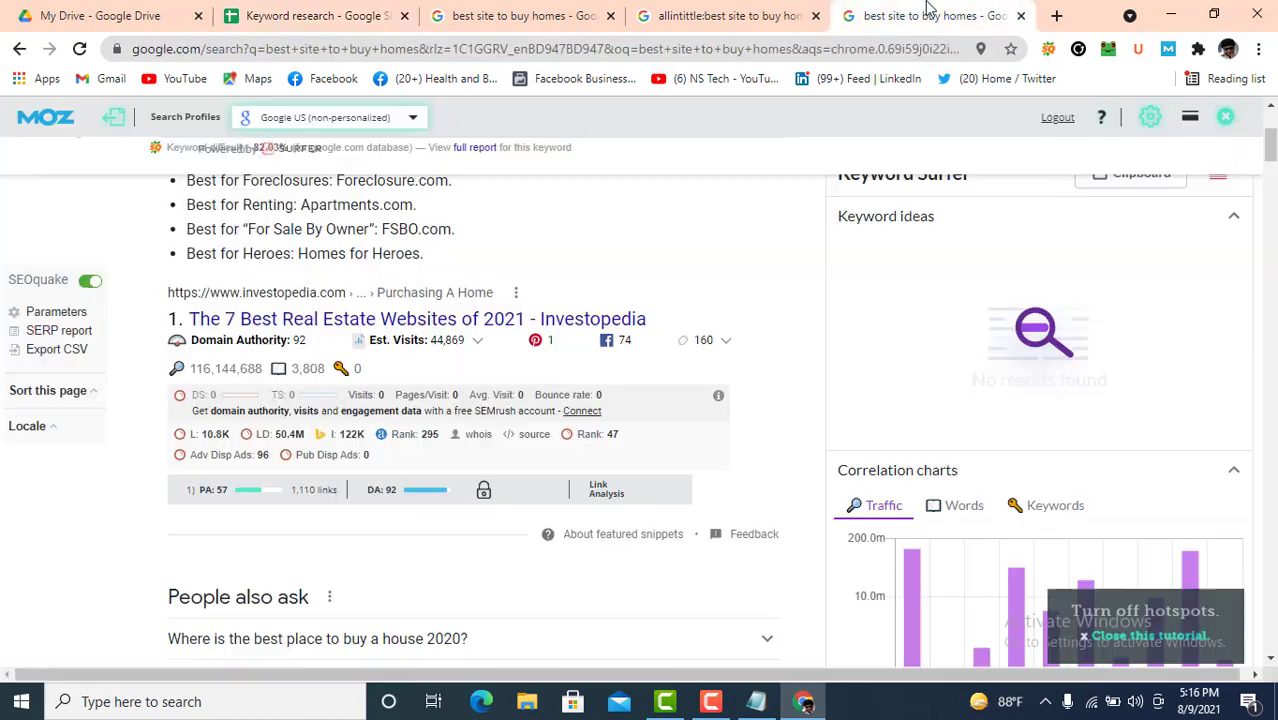
scroll(422, 360, "down", 5)
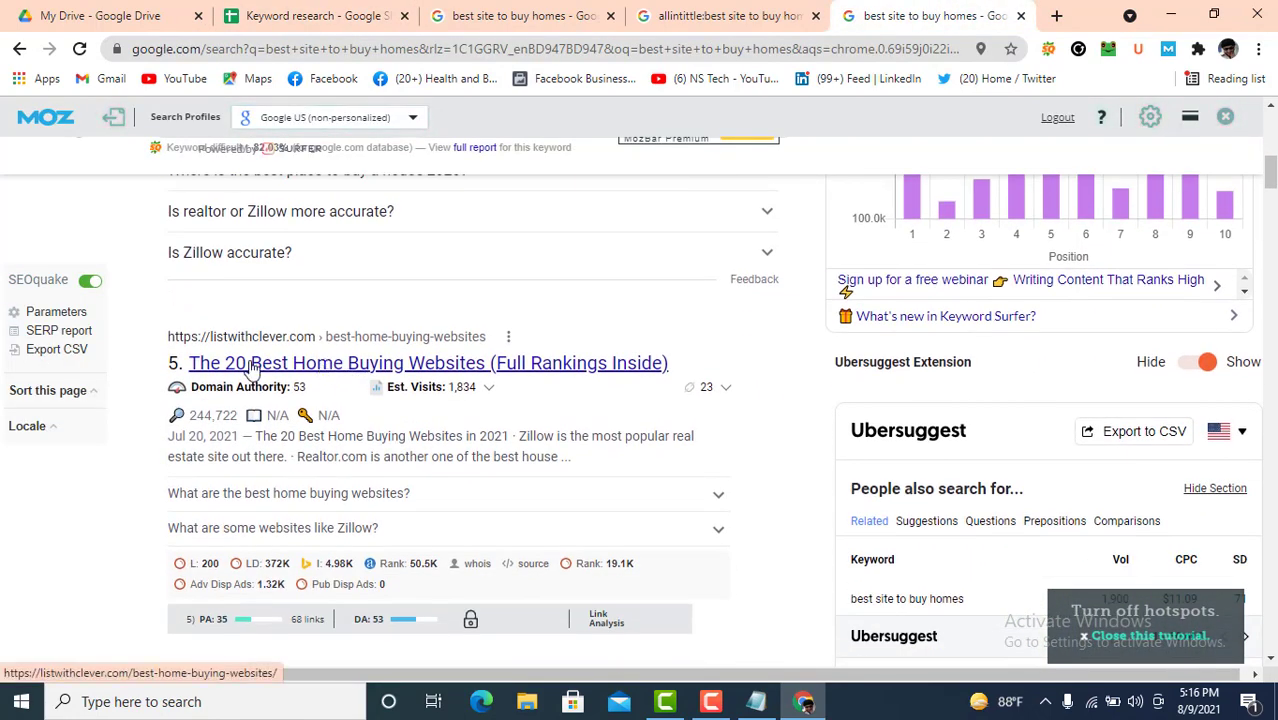
right_click(337, 365)
left_click(452, 477)
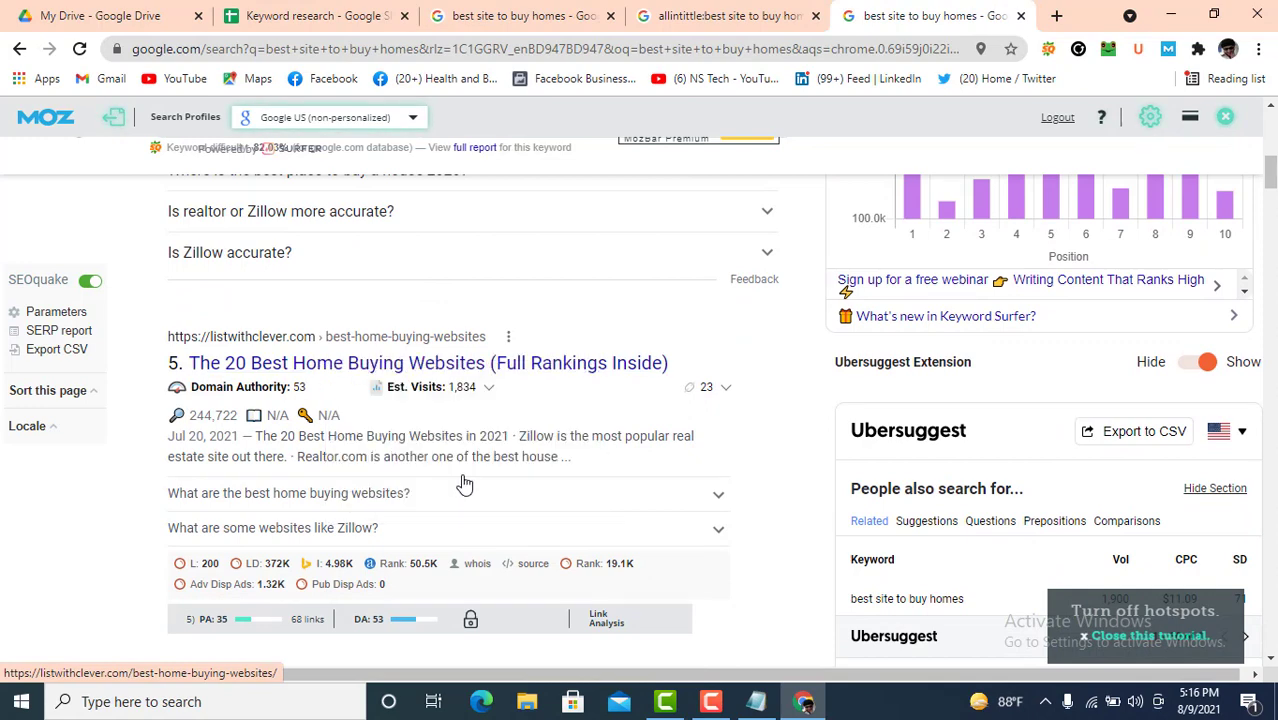
left_click(690, 15)
left_click(386, 12)
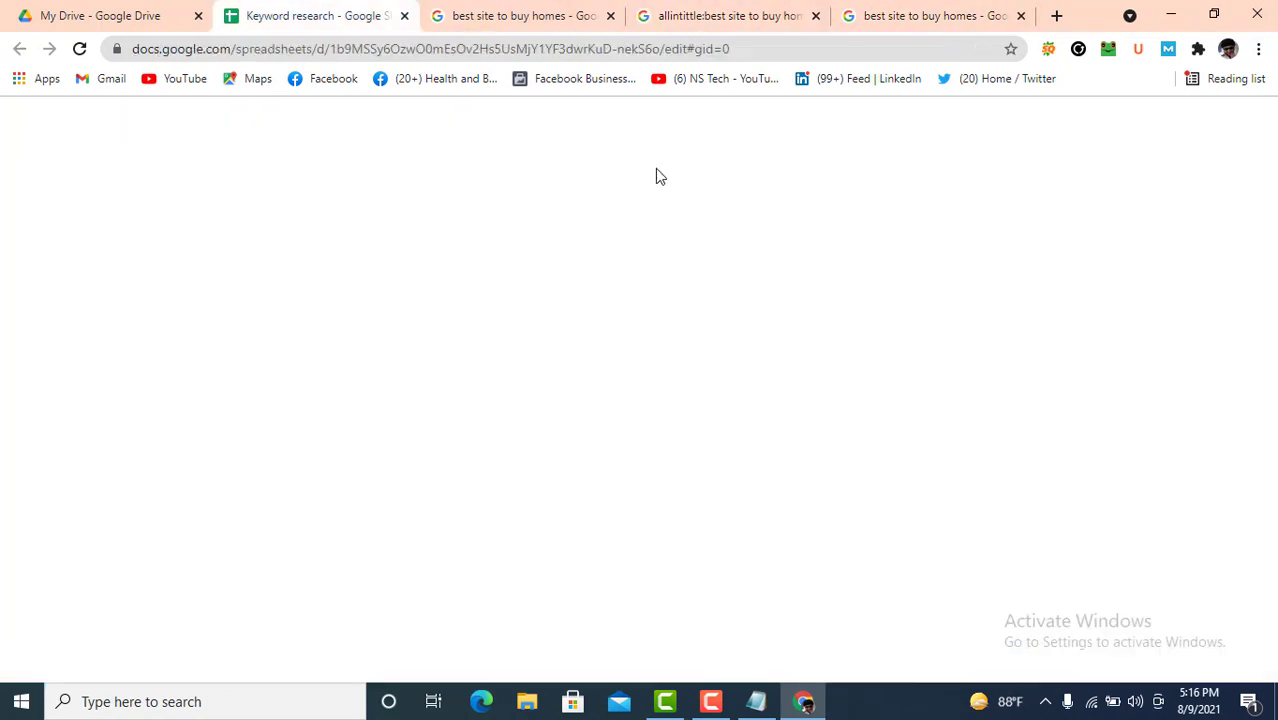
key("ctrl+v")
left_click(873, 390)
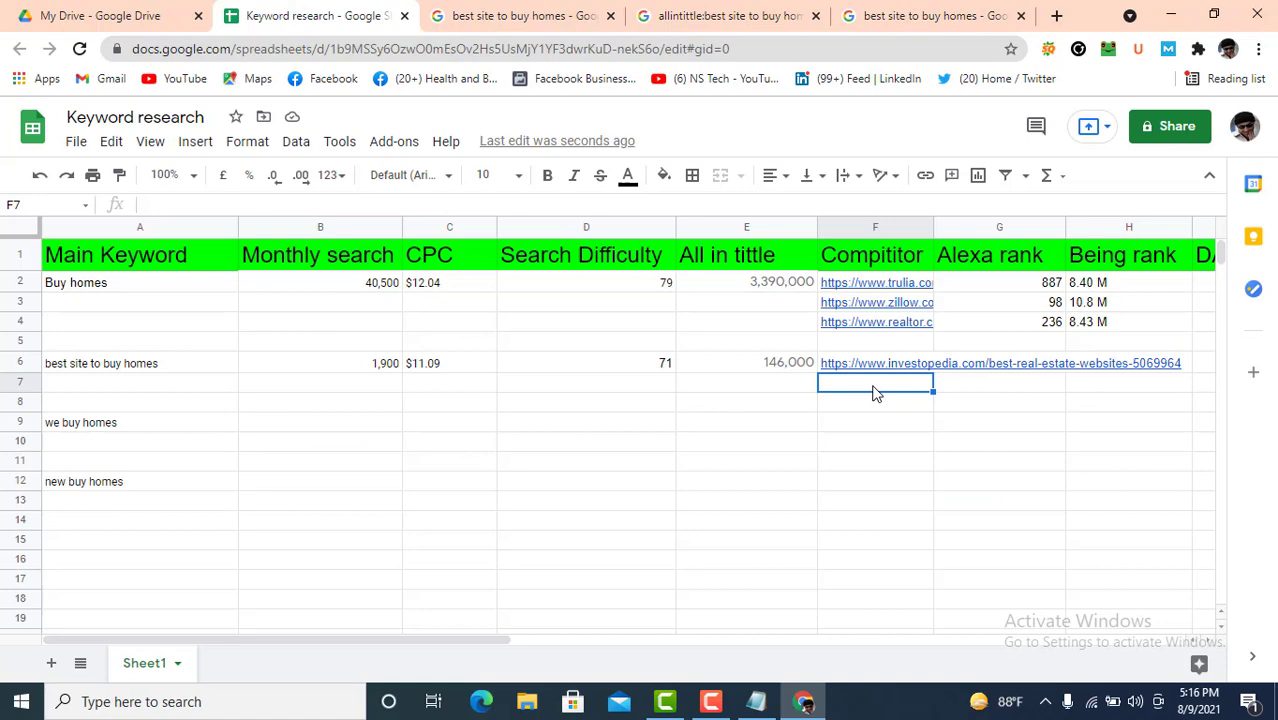
key("ctrl+v")
Step: Copy the link of the studentloanhero.com search result into Compititor cell F8 and return to the Google results
left_click(975, 15)
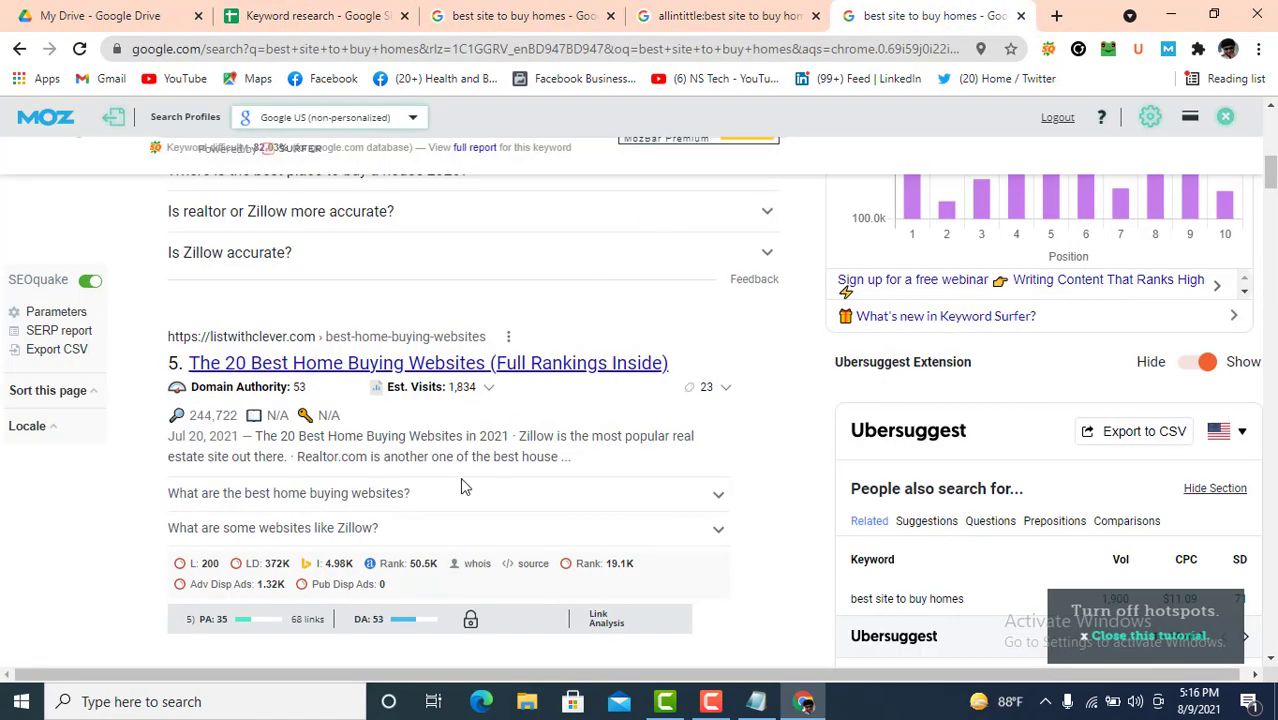
scroll(460, 477, "down", 3)
right_click(331, 528)
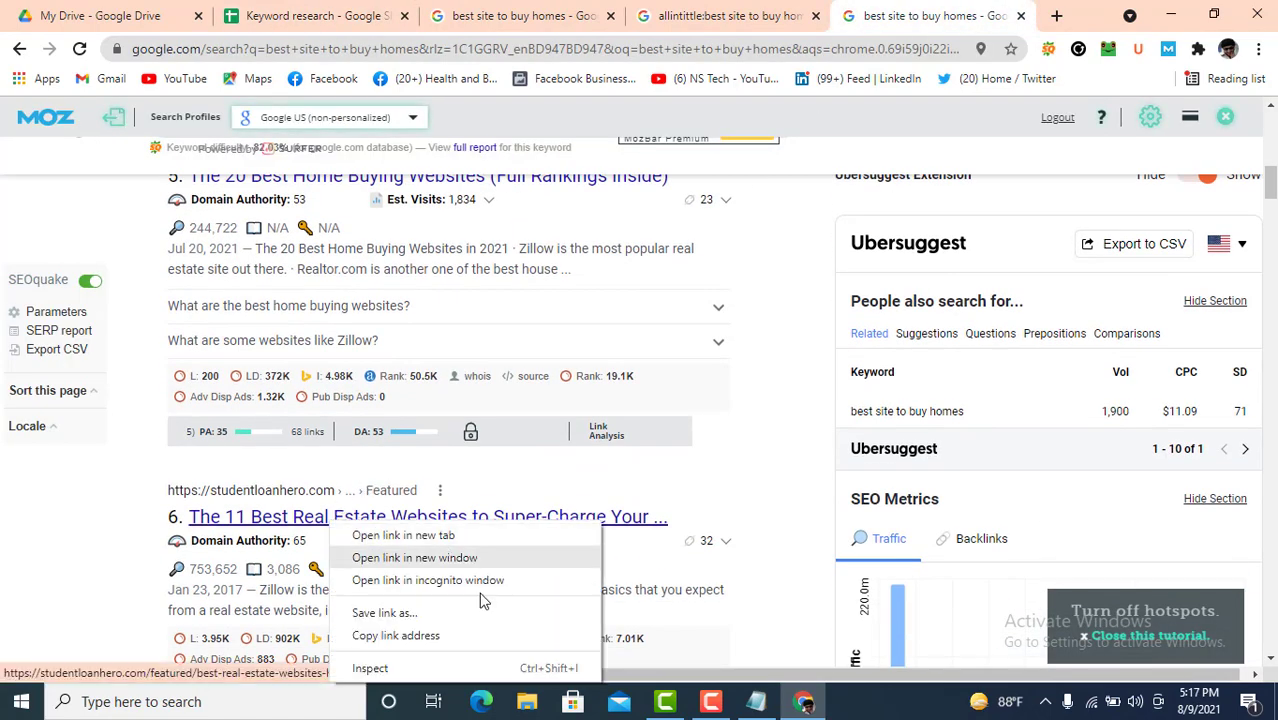
left_click(452, 638)
left_click(347, 8)
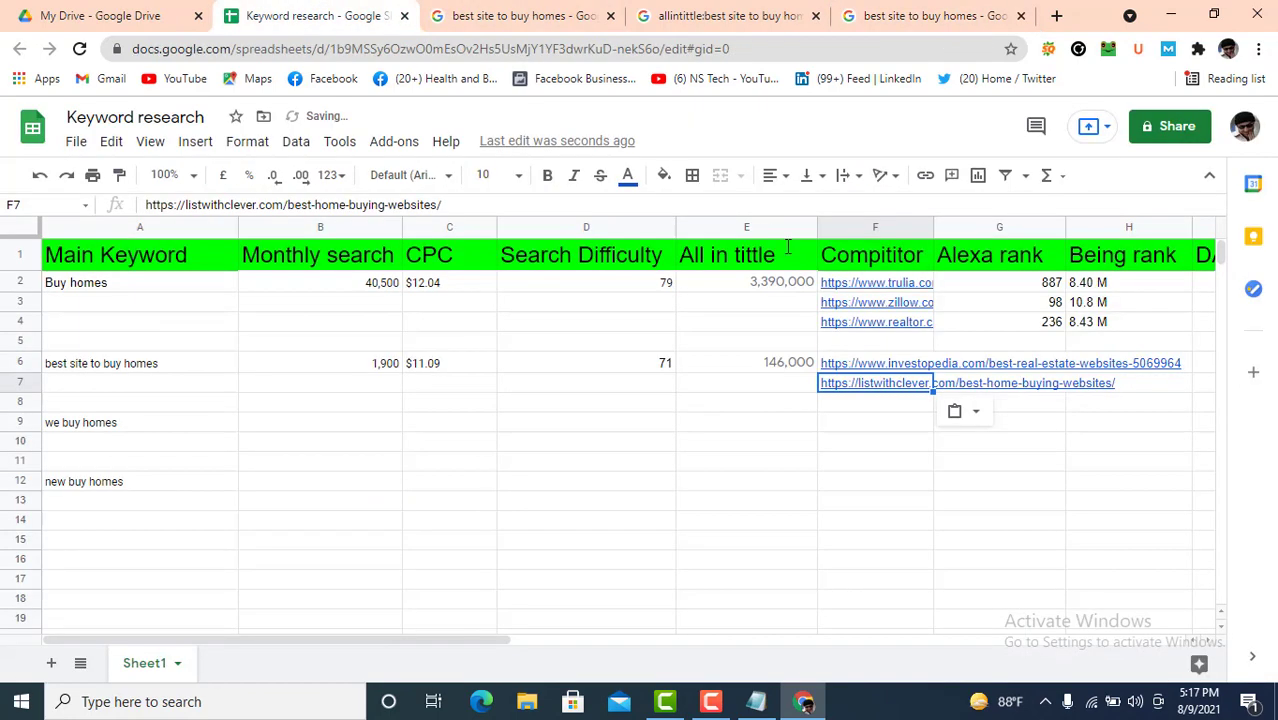
left_click(867, 410)
key("ctrl+v")
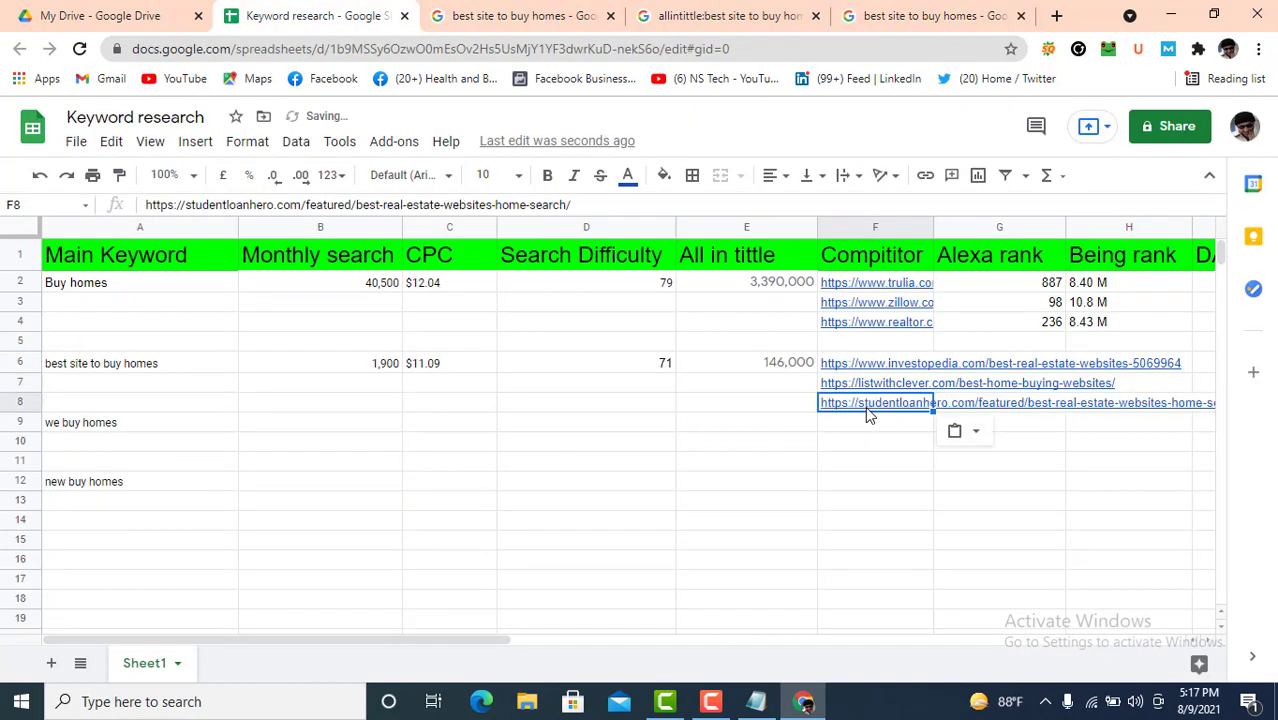
left_click(880, 15)
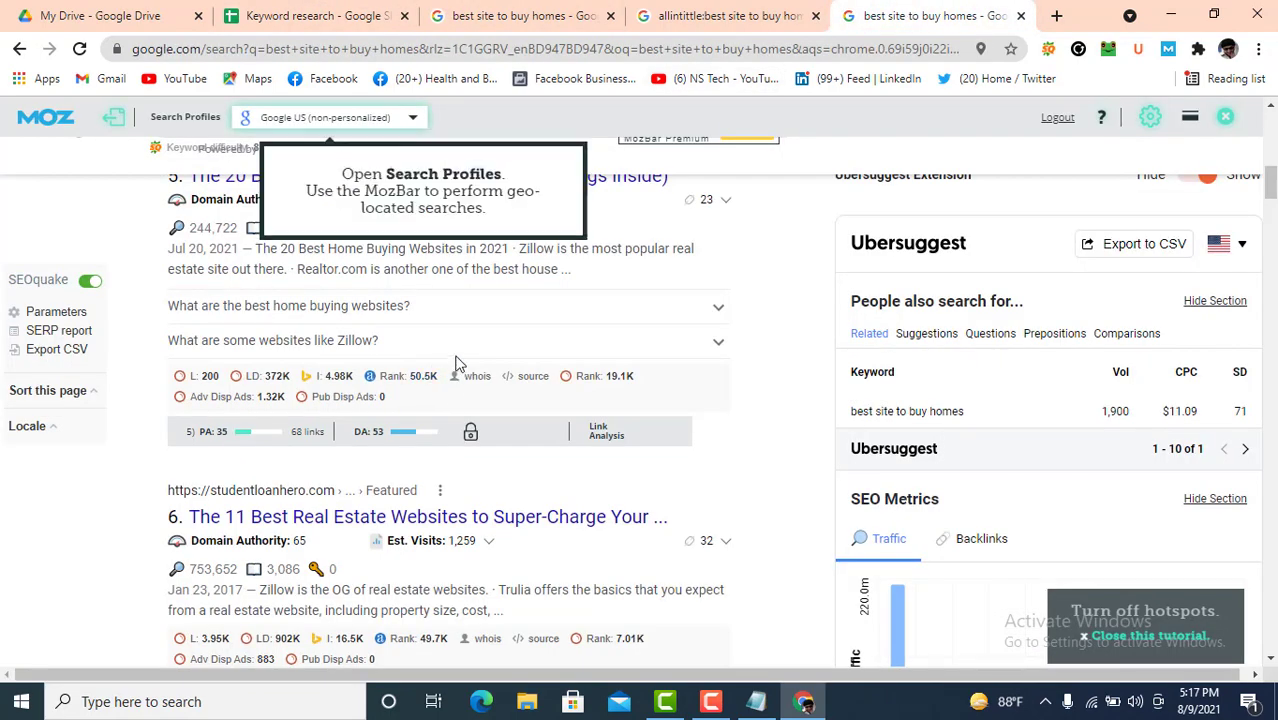
Step: Look up the Investopedia result's Alexa rank in the search results and enter 295 in cell G6 of the Keyword research sheet
scroll(418, 407, "down", 1)
scroll(418, 402, "down", 1)
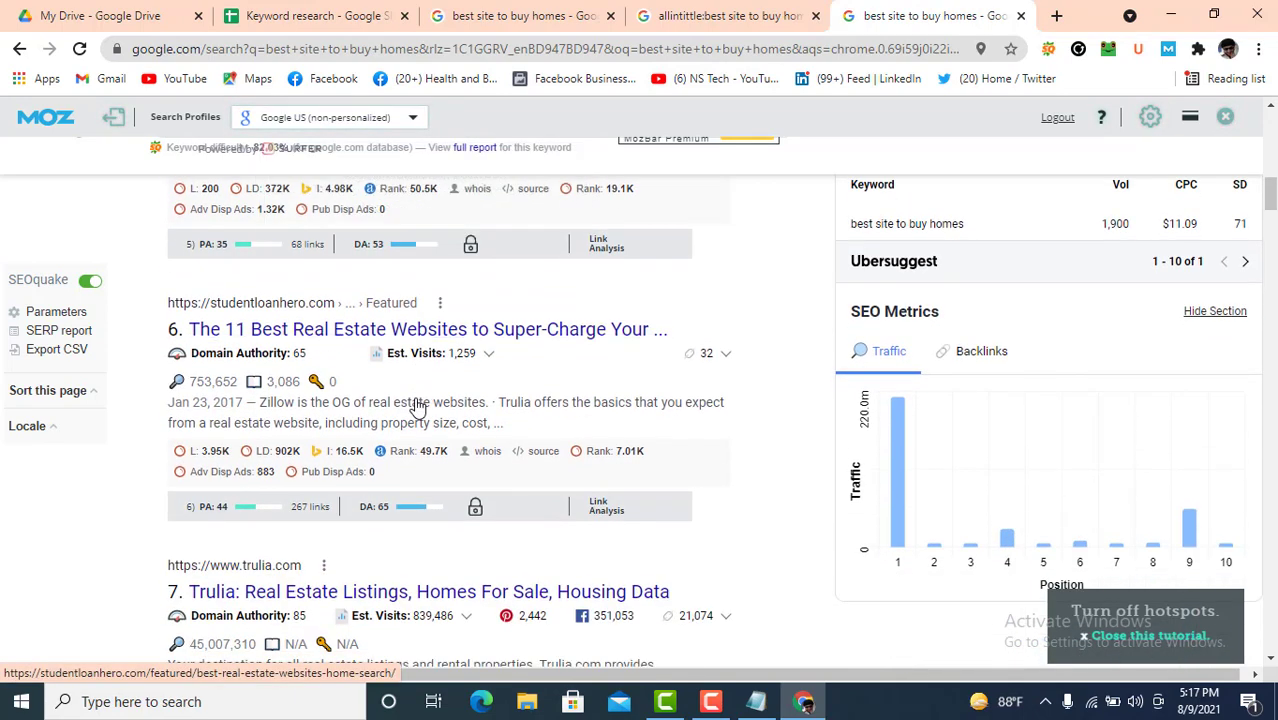
scroll(418, 400, "up", 4)
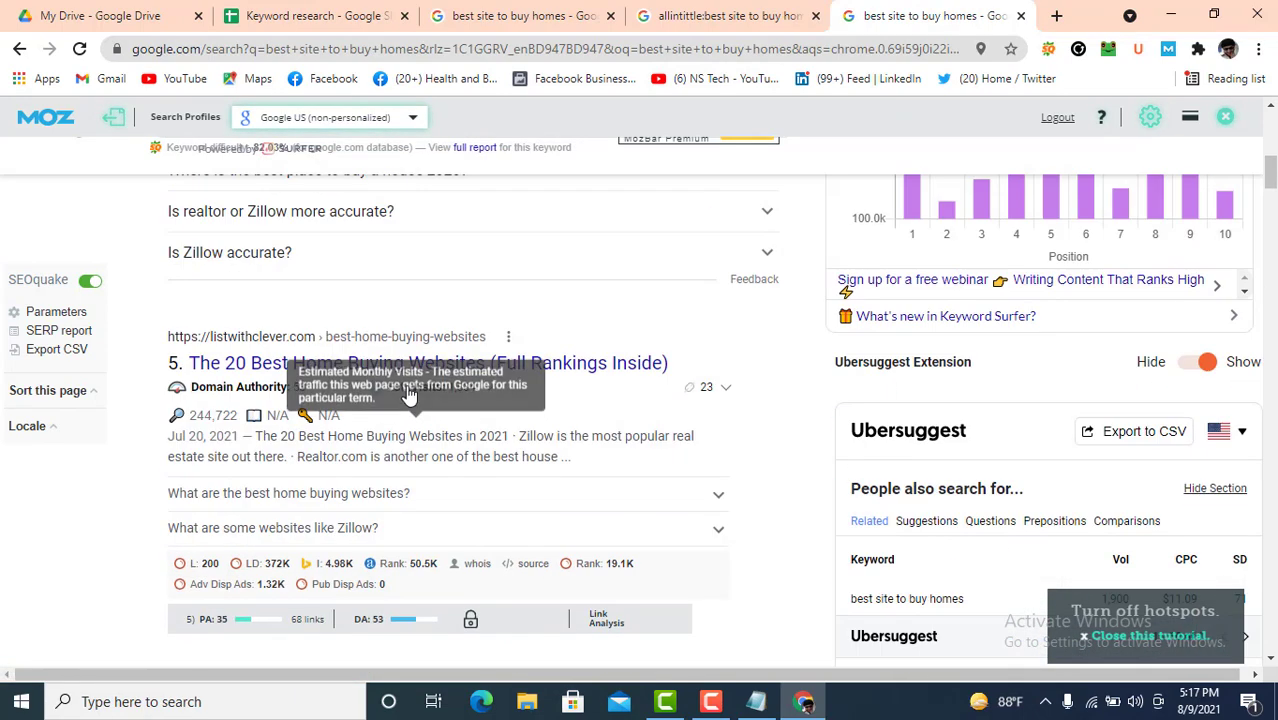
scroll(408, 397, "up", 10)
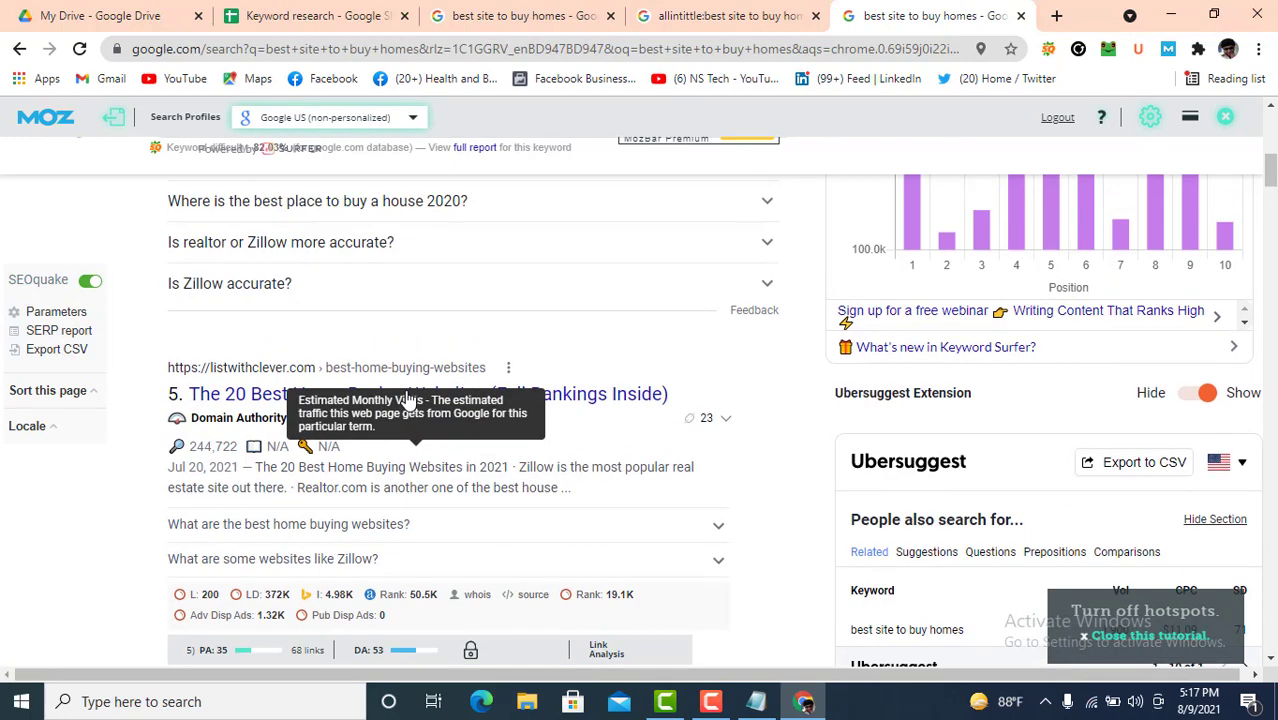
scroll(407, 397, "down", 1)
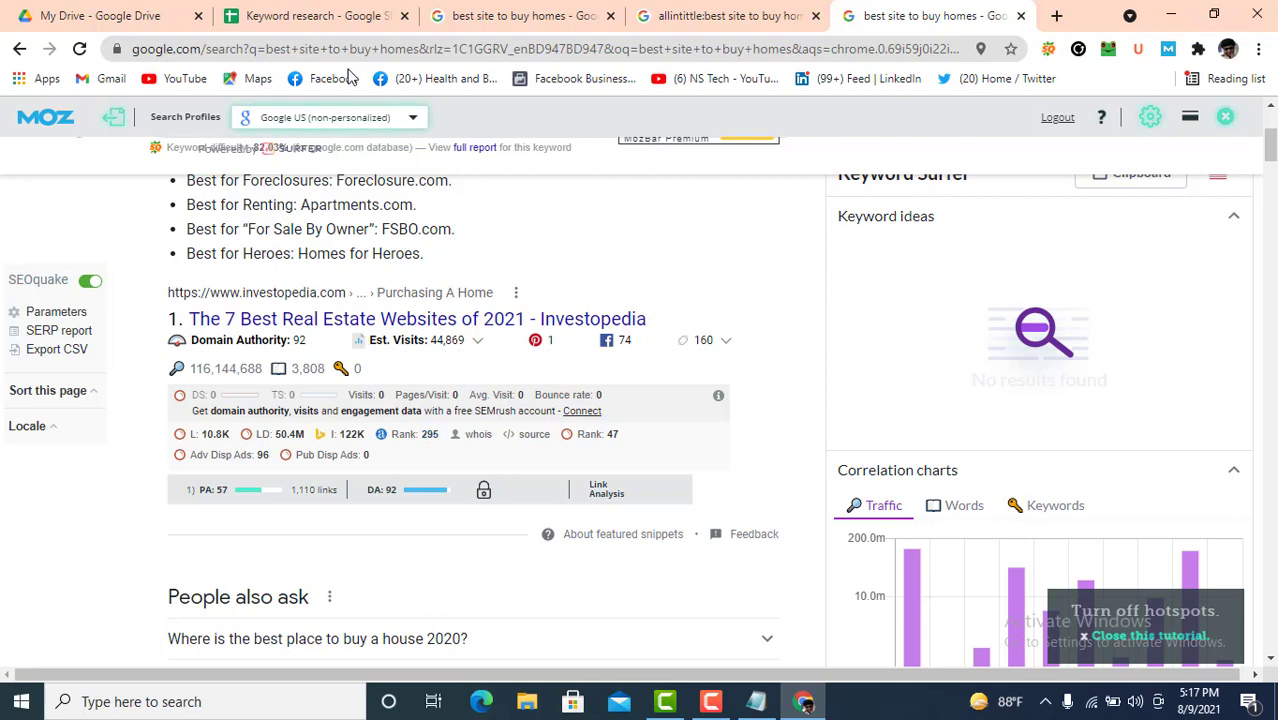
left_click(268, 14)
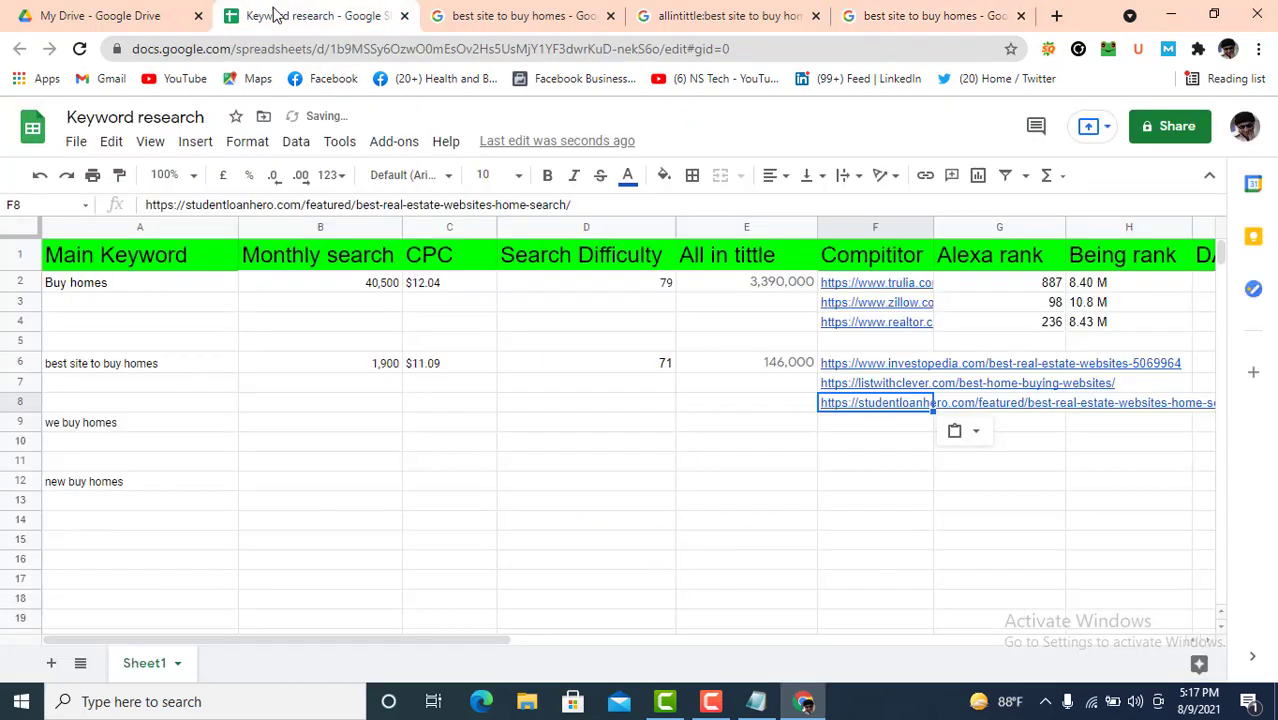
left_click(1032, 370)
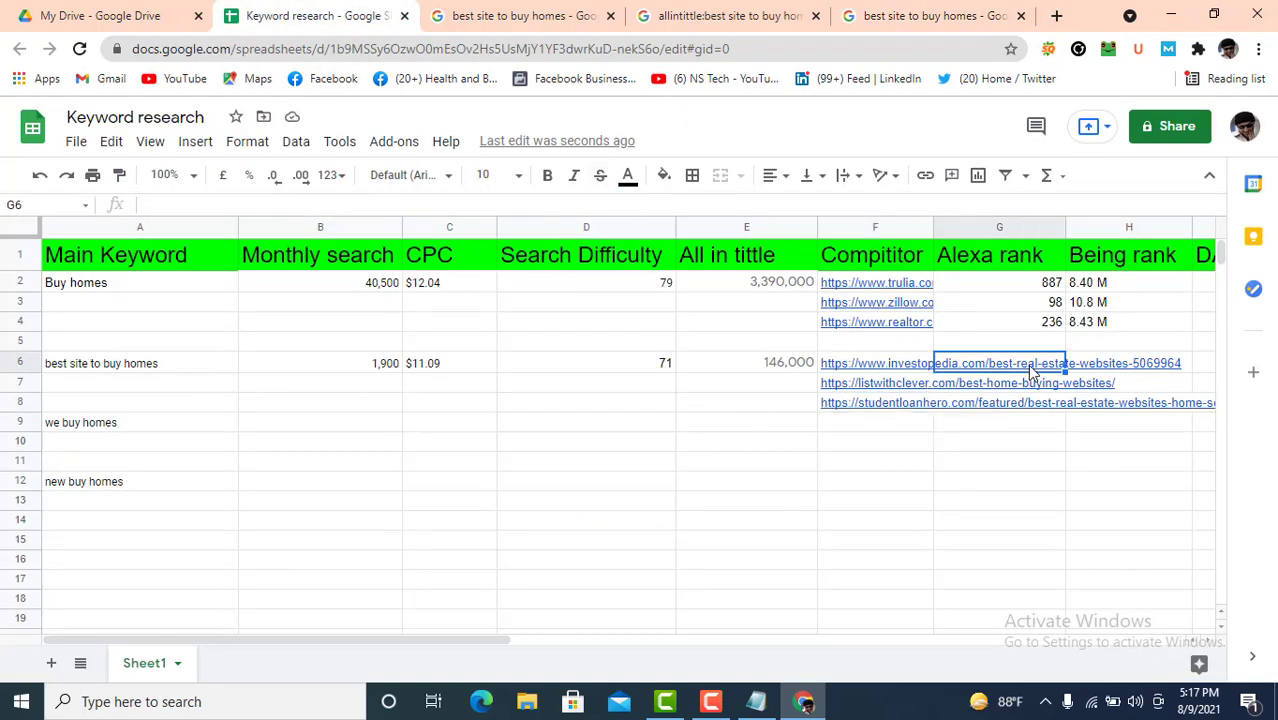
type("295")
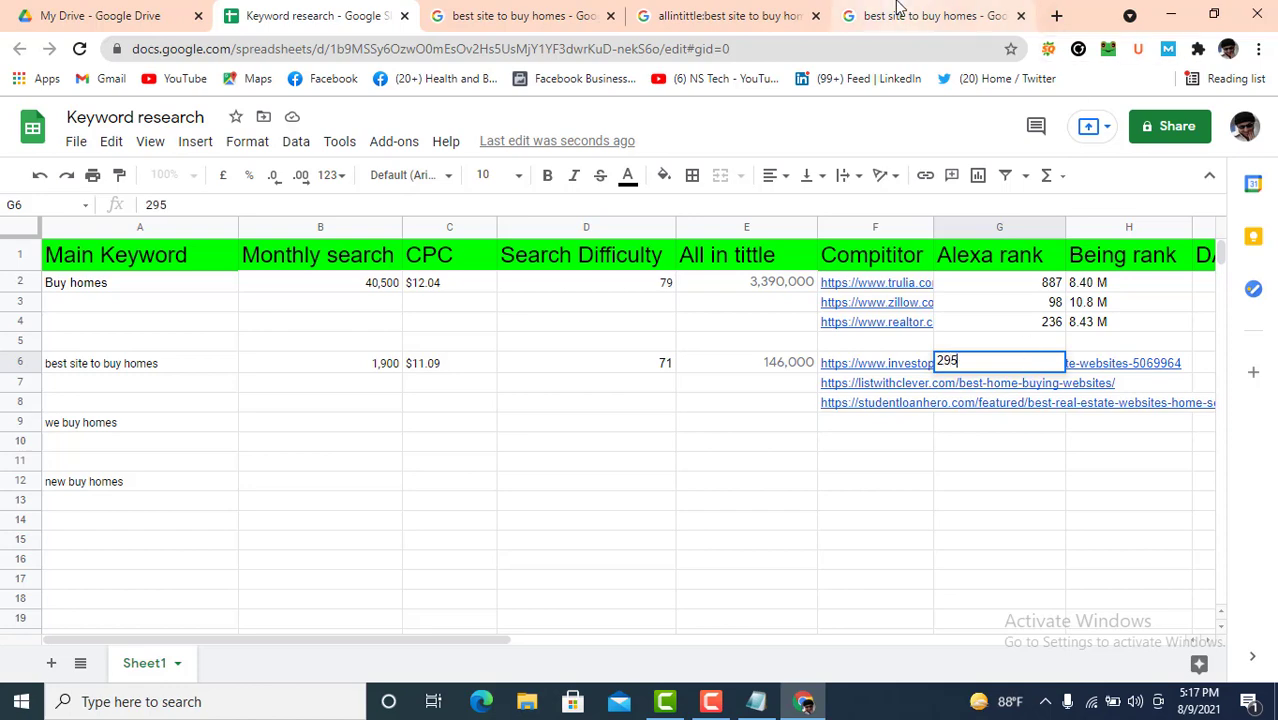
Step: Check Investopedia's Bing index figure in the search results and enter 122k as its Being rank in H6
left_click(897, 12)
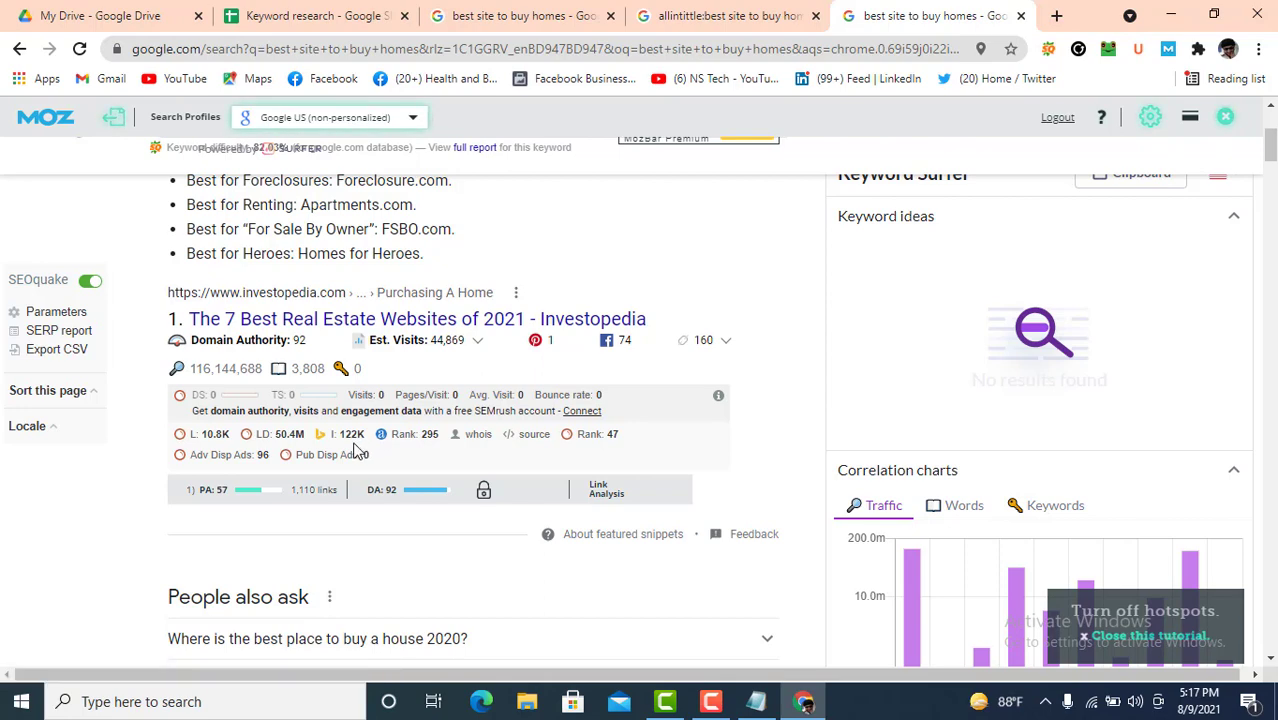
left_click(285, 16)
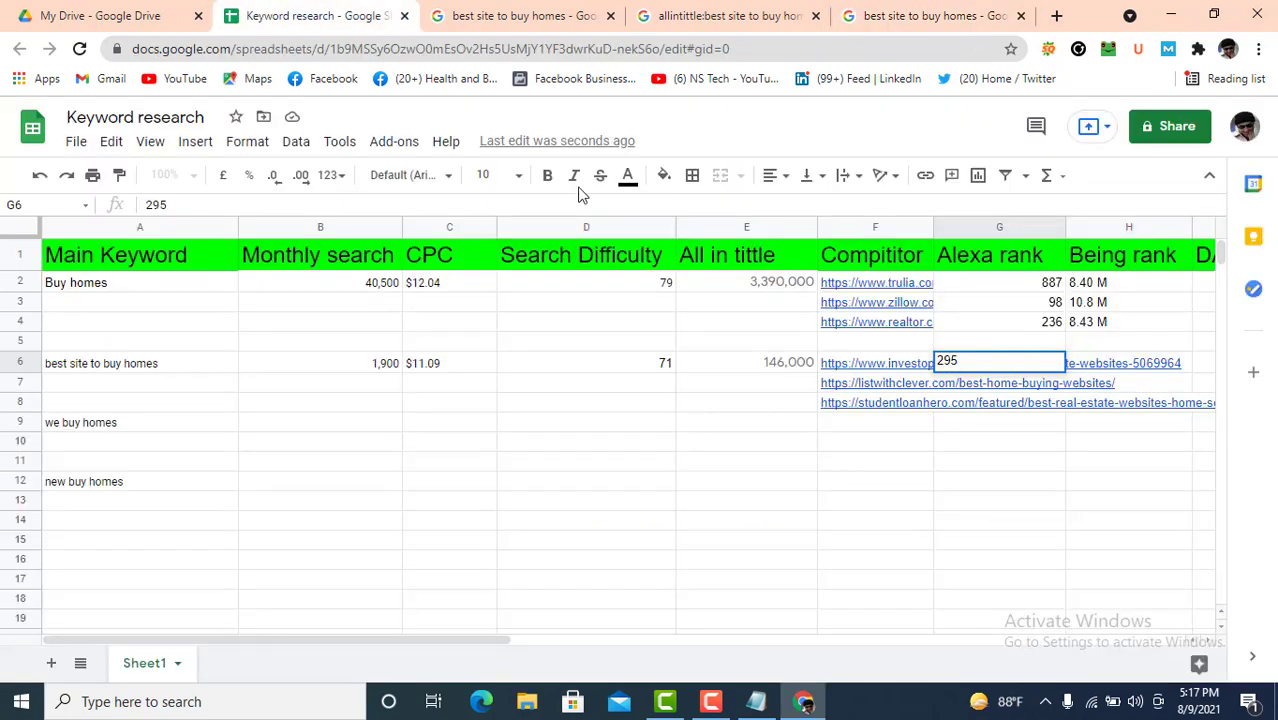
left_click(1080, 366)
type("122k")
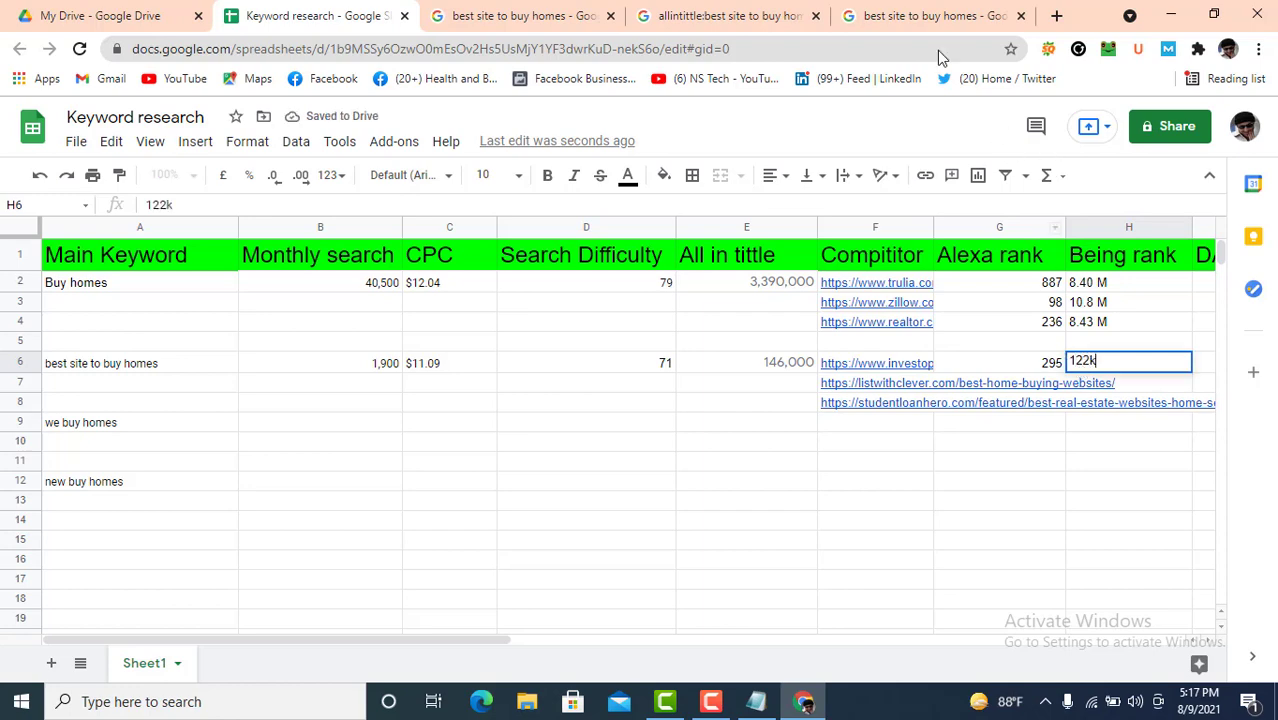
Step: Check Investopedia's authority scores in the search results and record DA 92 in I6 and PA 57 in J6
left_click(930, 15)
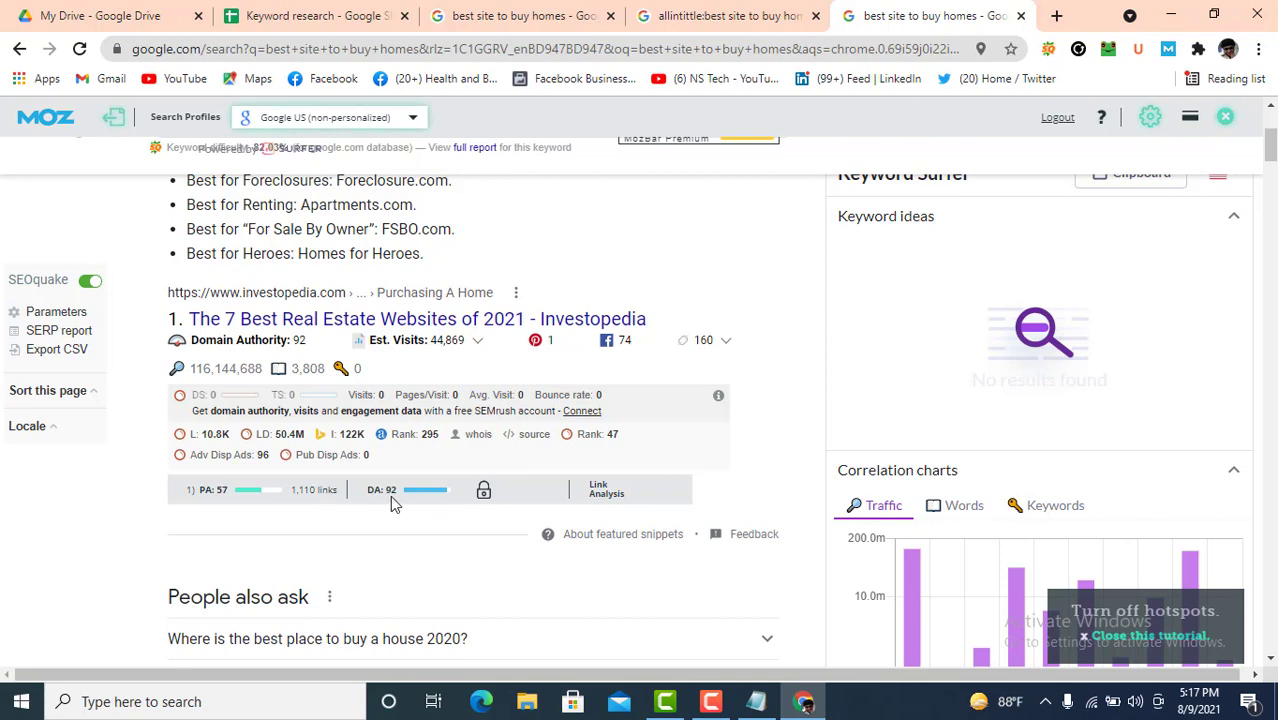
left_click(312, 14)
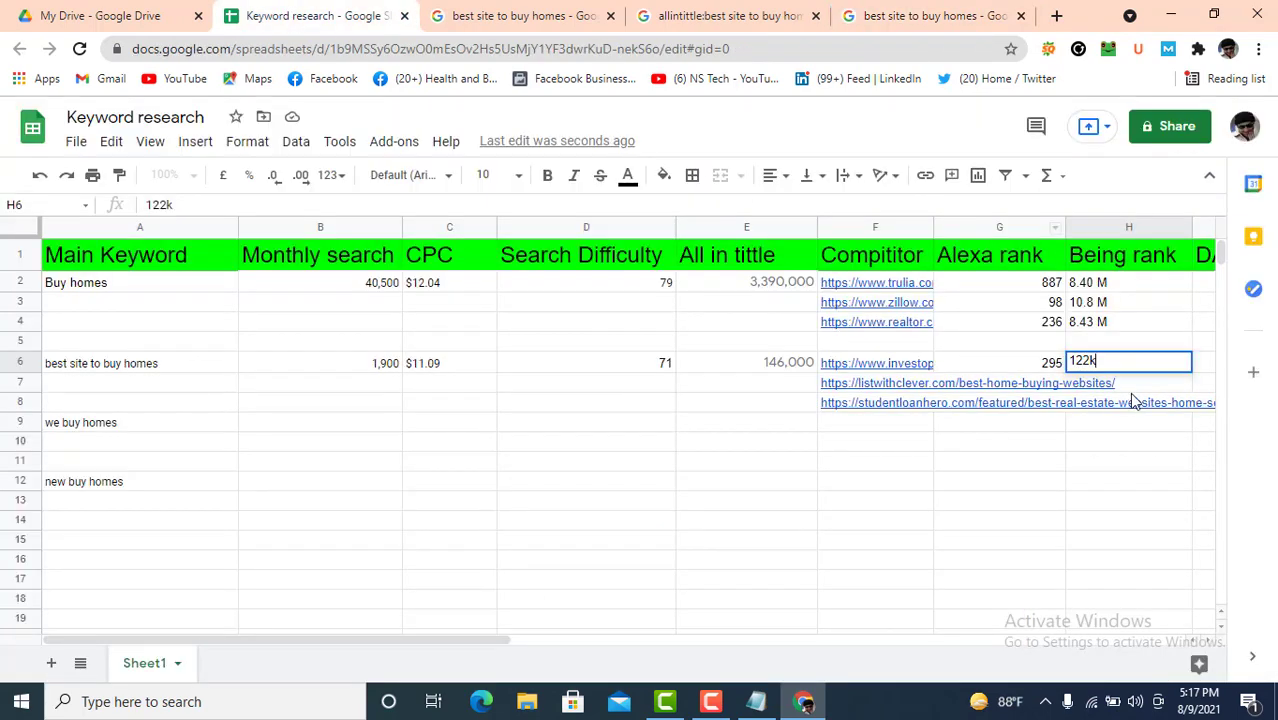
left_click_drag(482, 645, 622, 645)
left_click(826, 577)
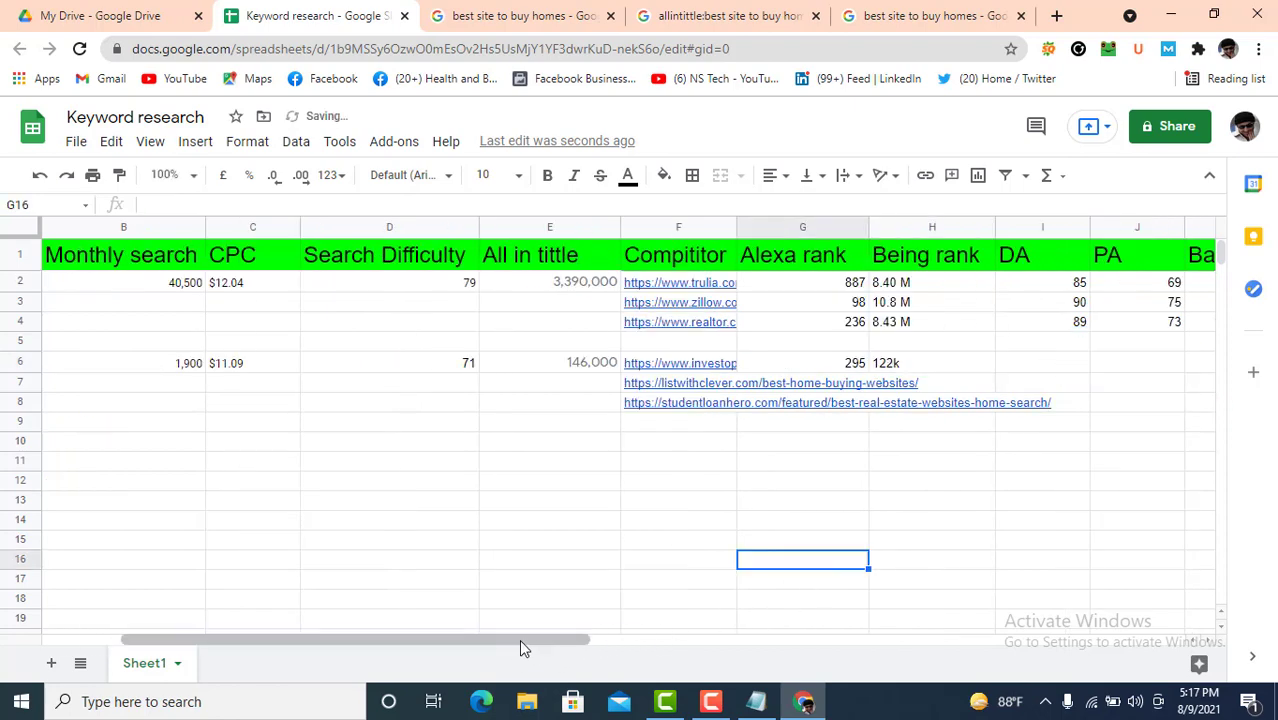
left_click_drag(519, 639, 626, 645)
left_click(792, 369)
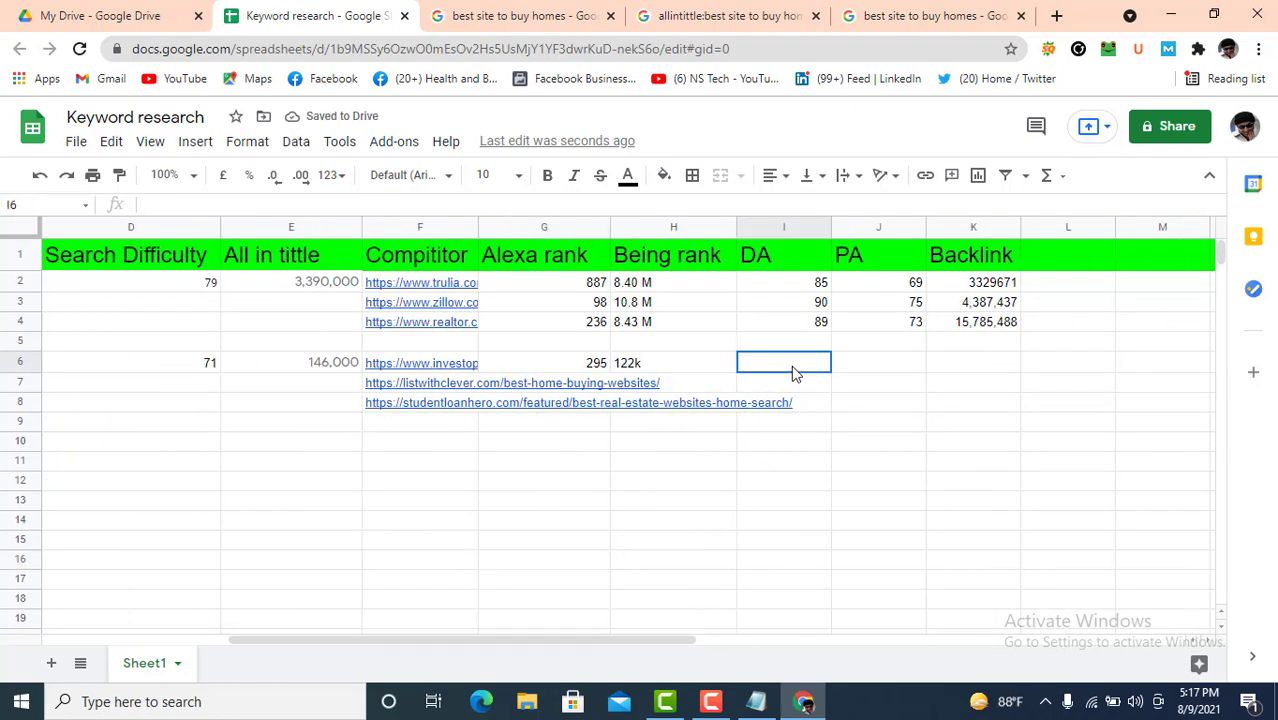
type("92")
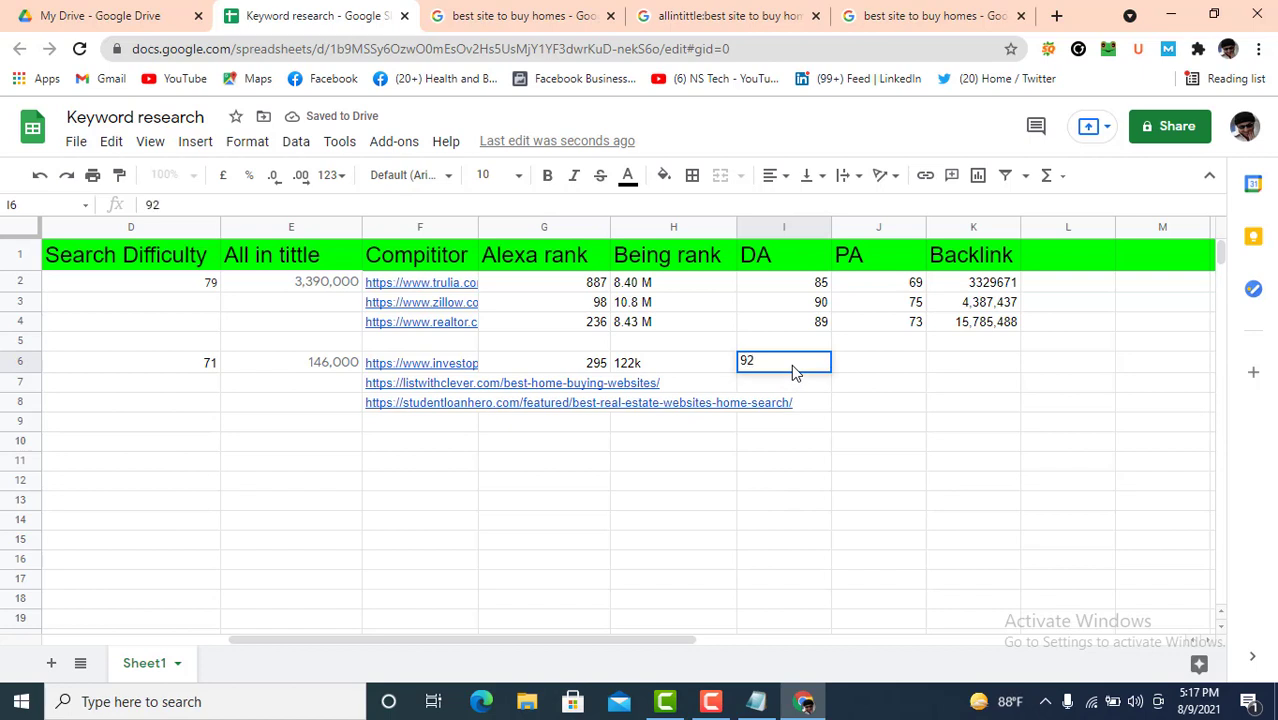
left_click(889, 370)
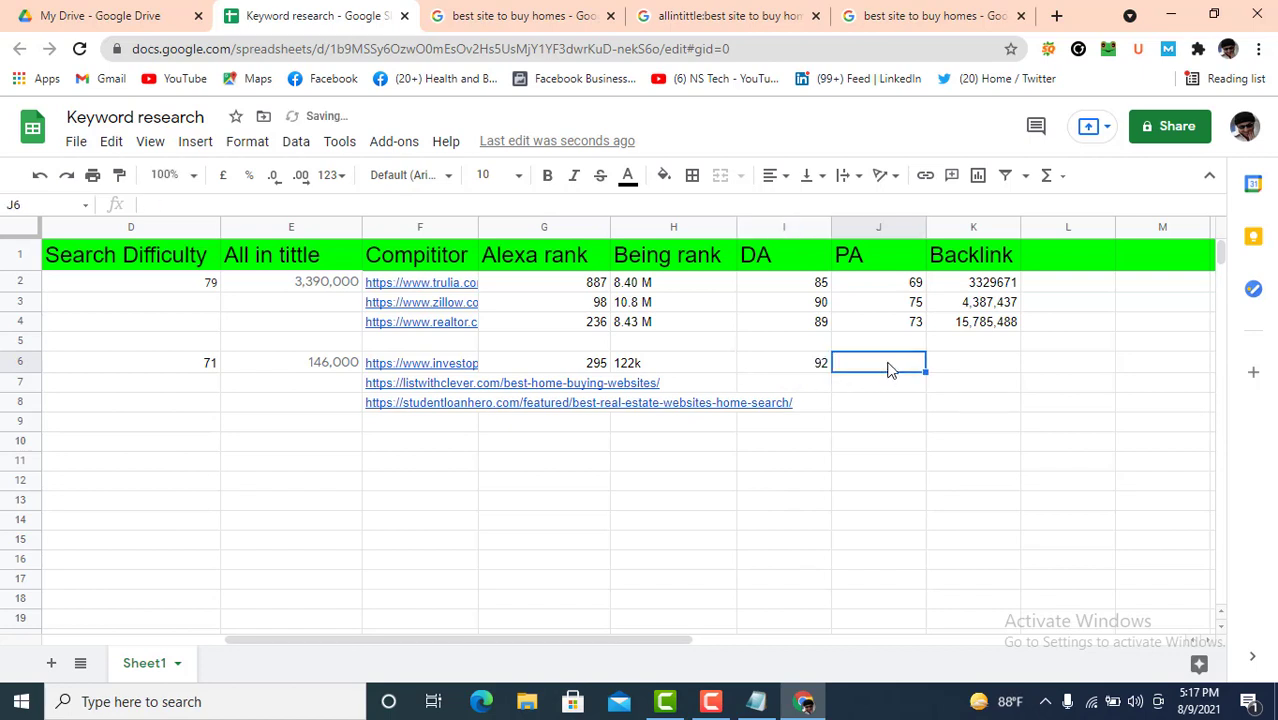
type("57")
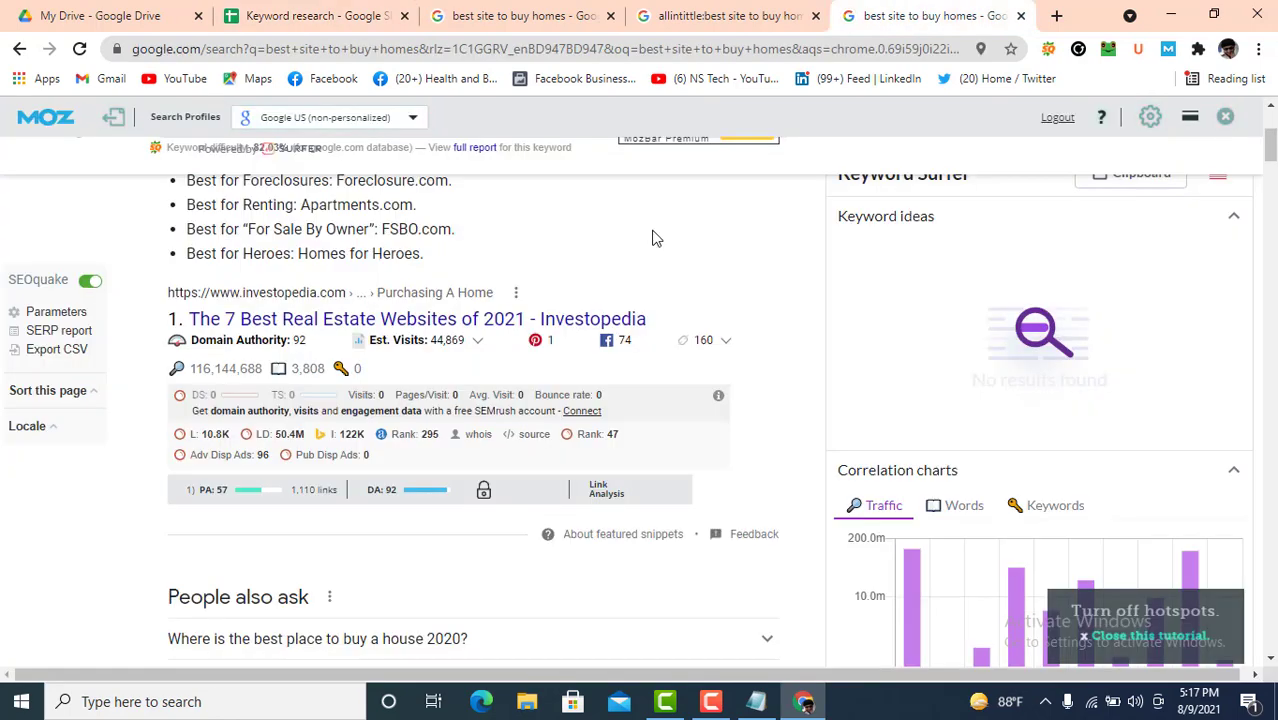
Step: Check Investopedia's link count in the search results and enter 1110 as its Backlink value in K6
left_click(930, 16)
left_click(248, 12)
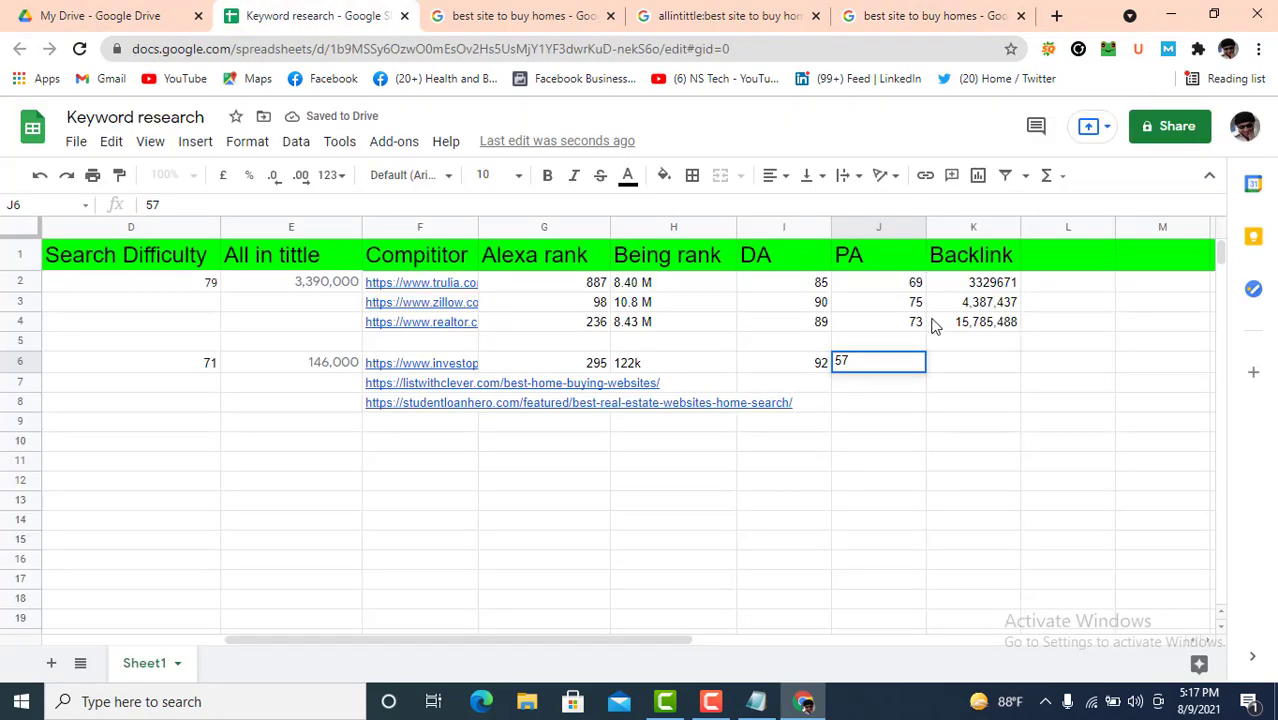
left_click(976, 368)
type("11")
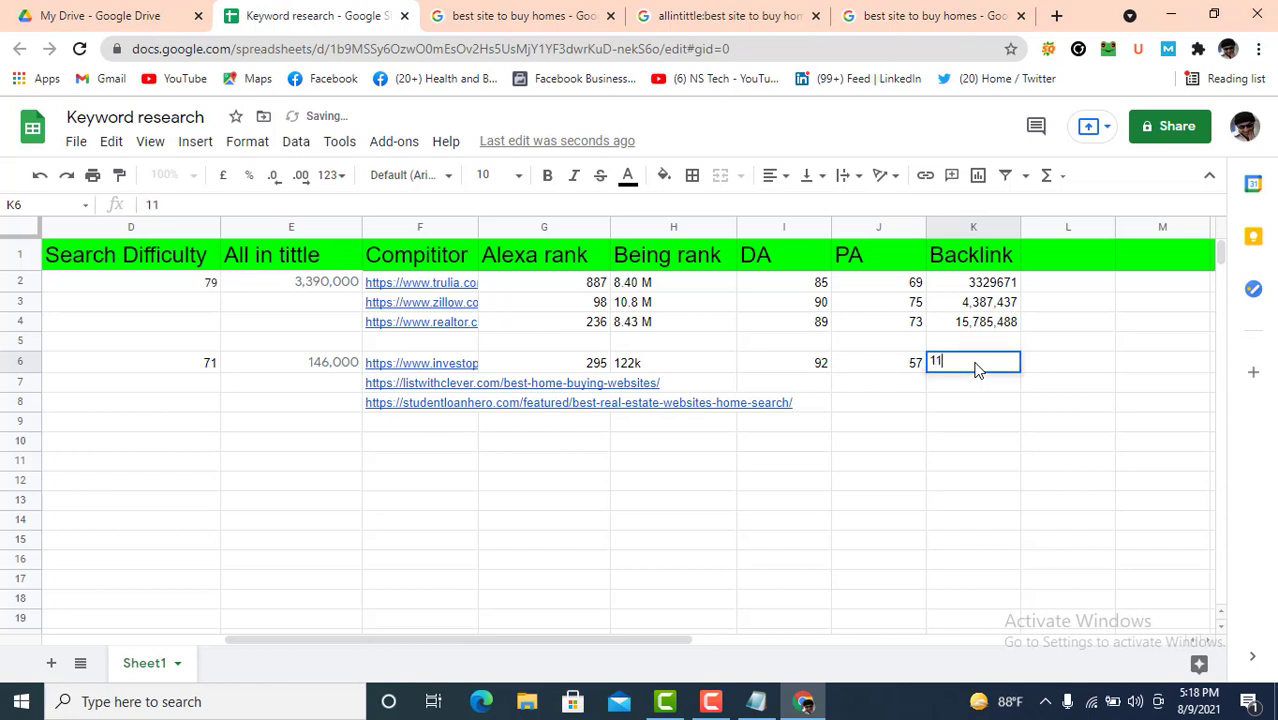
type("10")
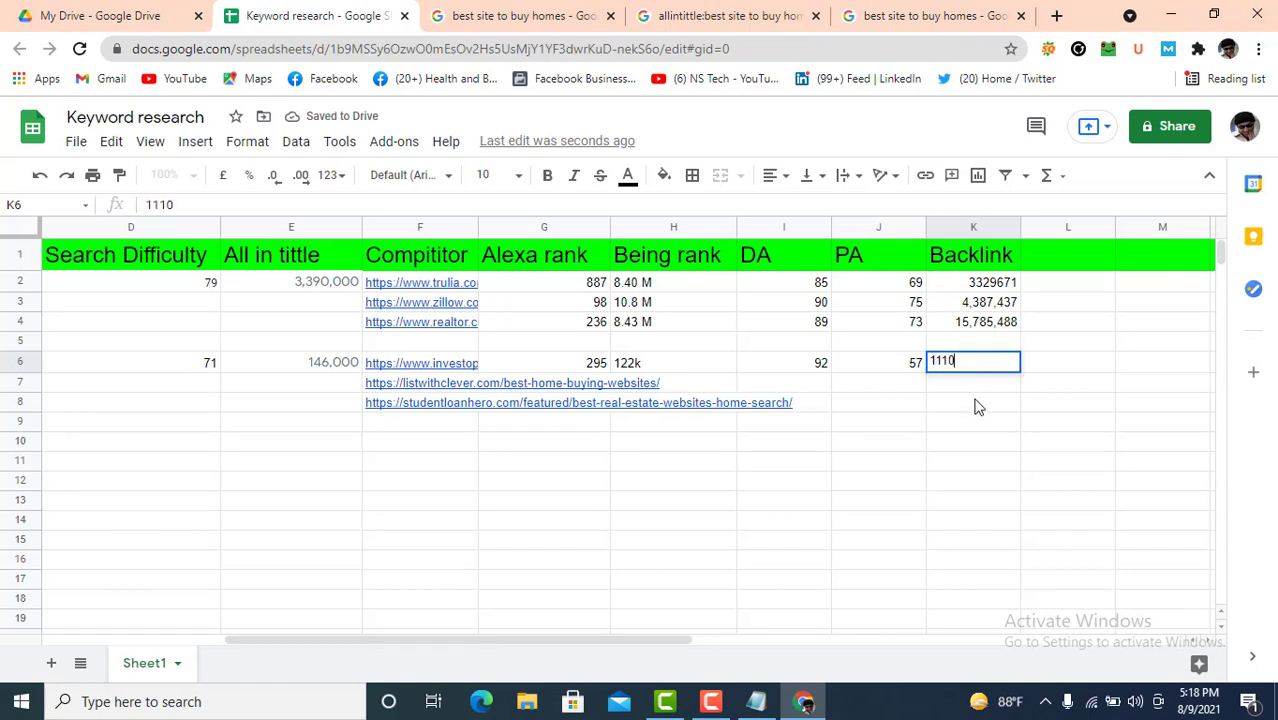
left_click(973, 402)
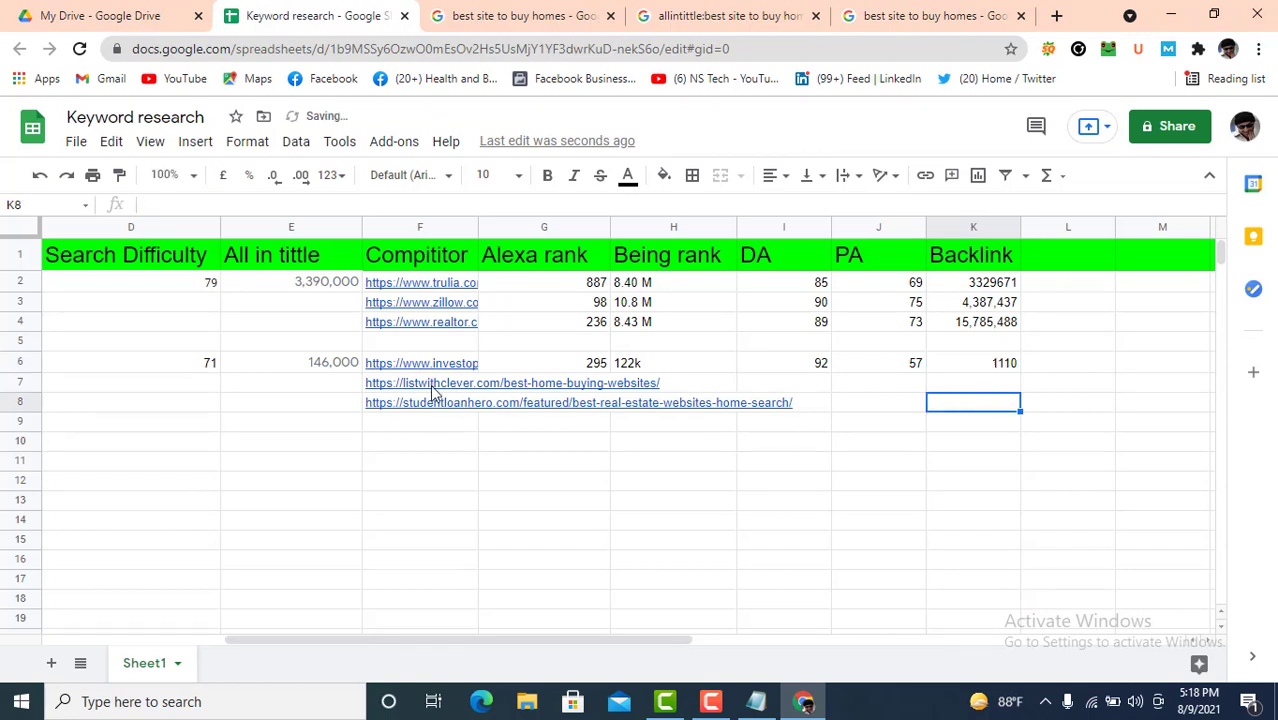
Step: Find the listwithclever.com result's Alexa rank in the search results and enter 50.5k in cell G7
left_click(930, 15)
scroll(228, 393, "down", 5)
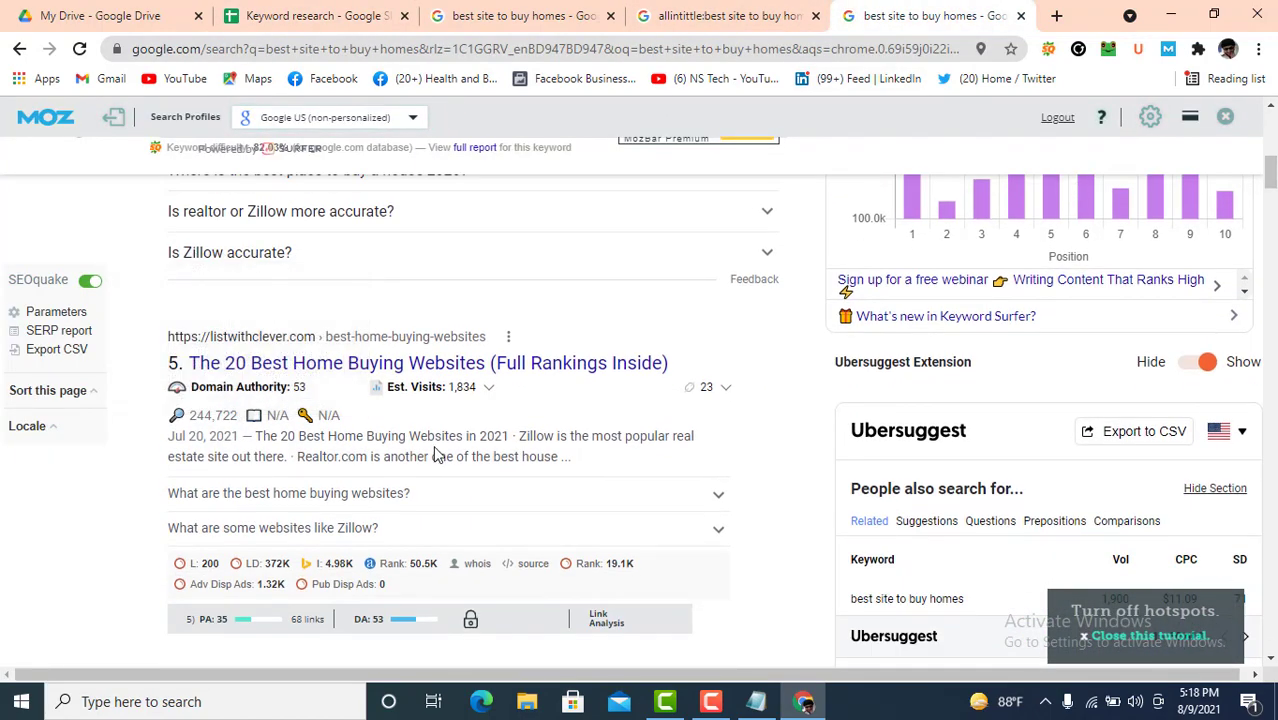
scroll(432, 456, "down", 2)
scroll(432, 456, "down", 2)
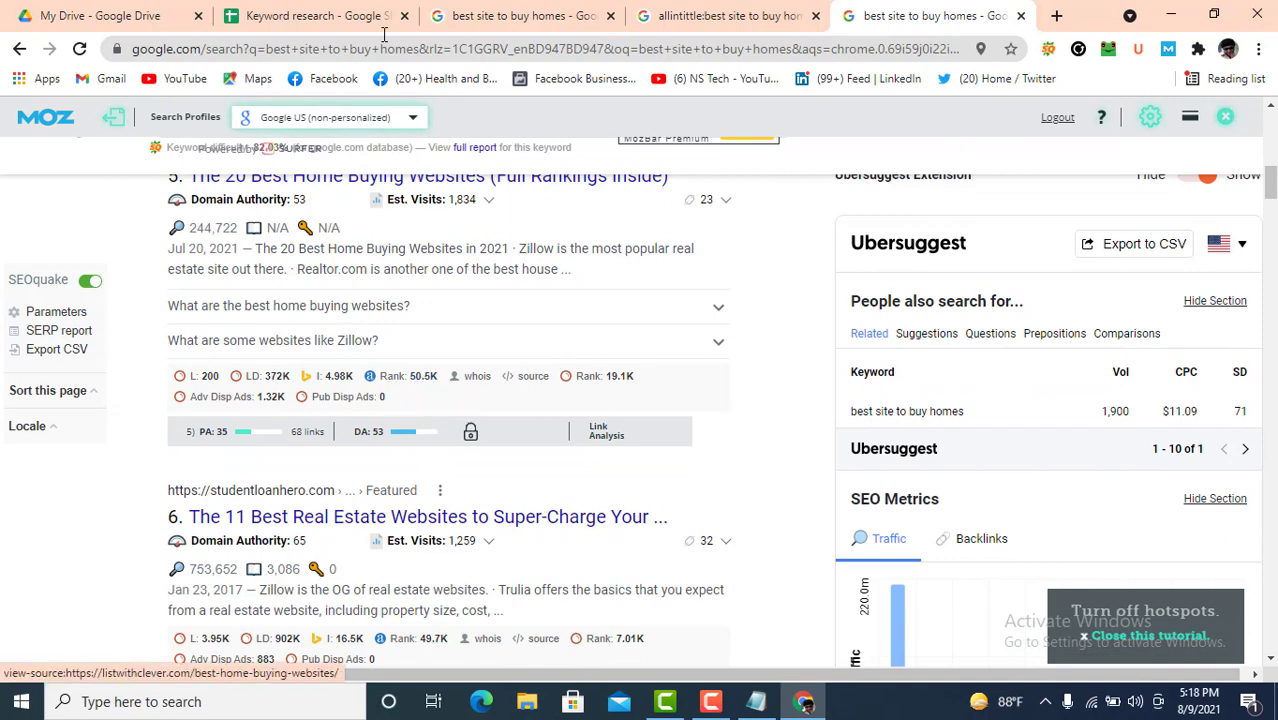
left_click(318, 15)
left_click(595, 388)
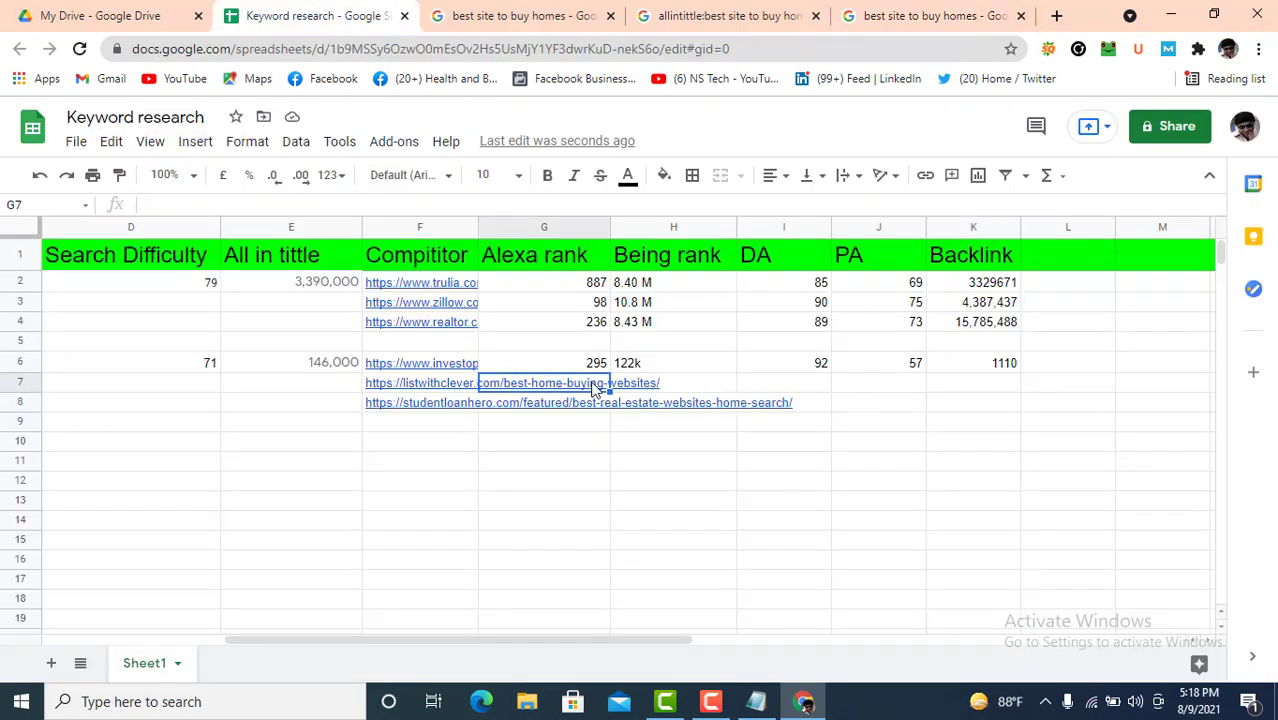
type("5")
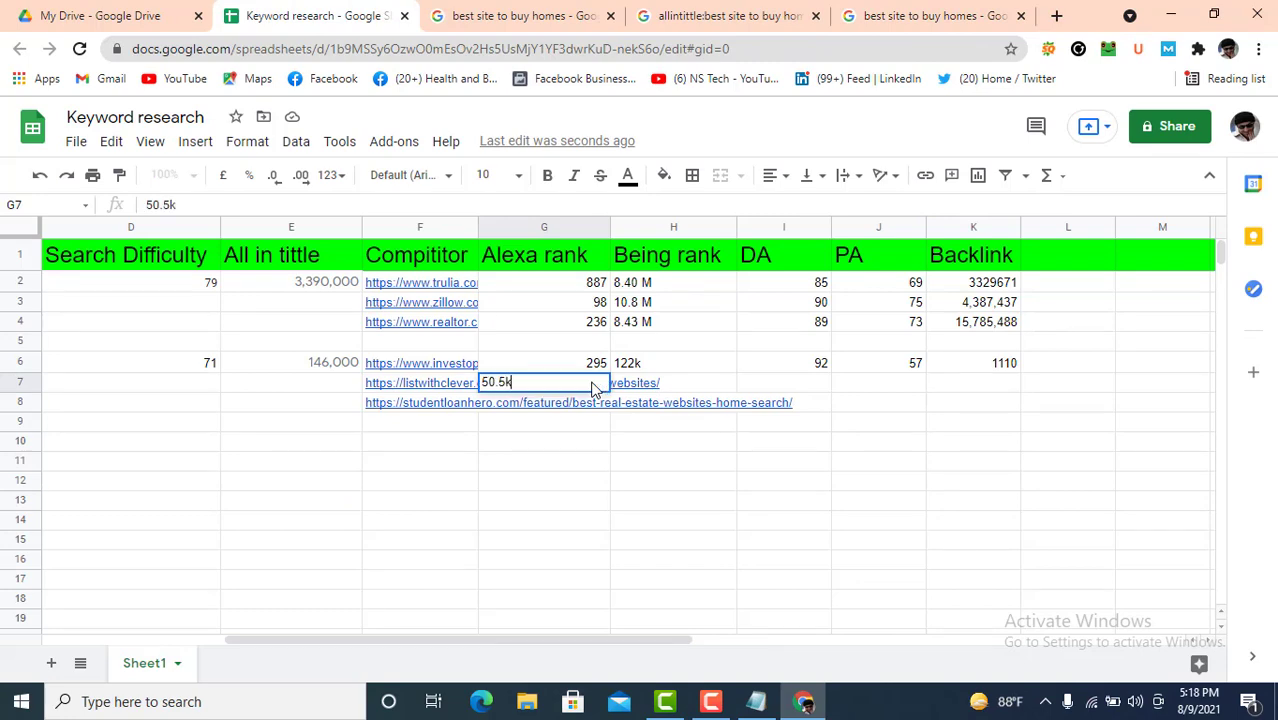
type("0.5k")
Step: Check listwithclever.com's Bing index figure in the search results and enter 4.98k as its Being rank in H7
left_click(905, 15)
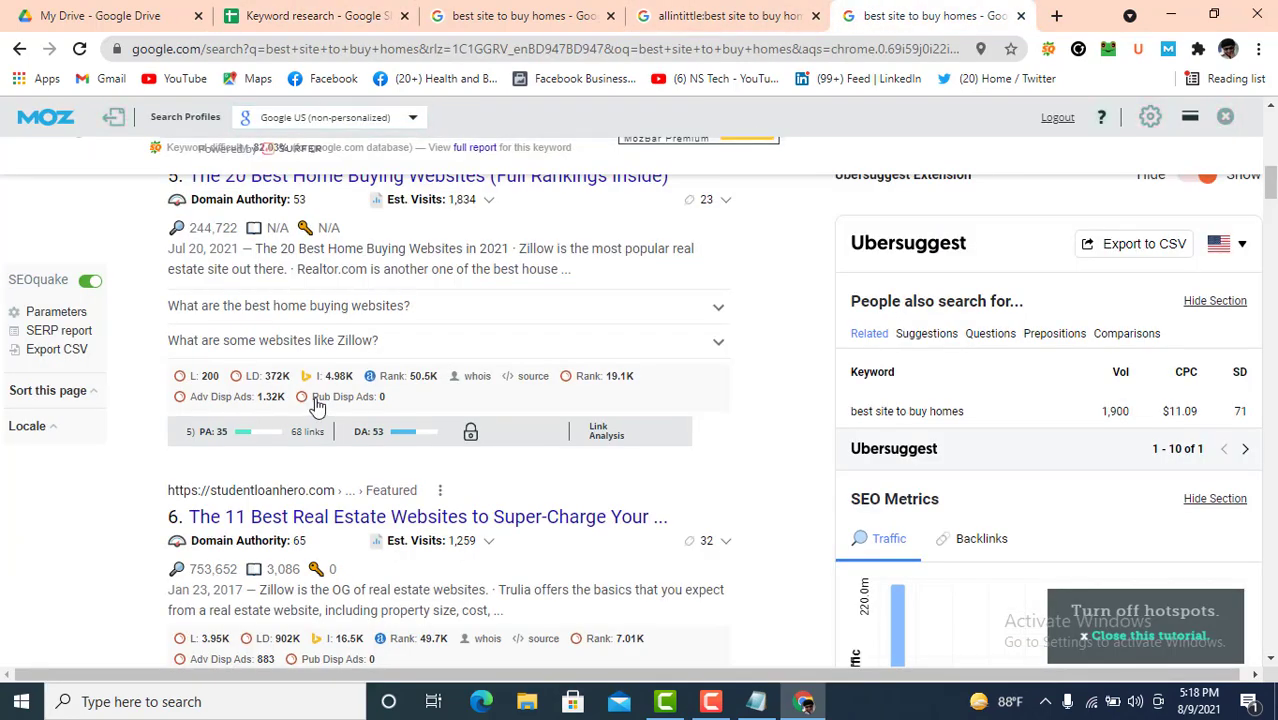
left_click(300, 15)
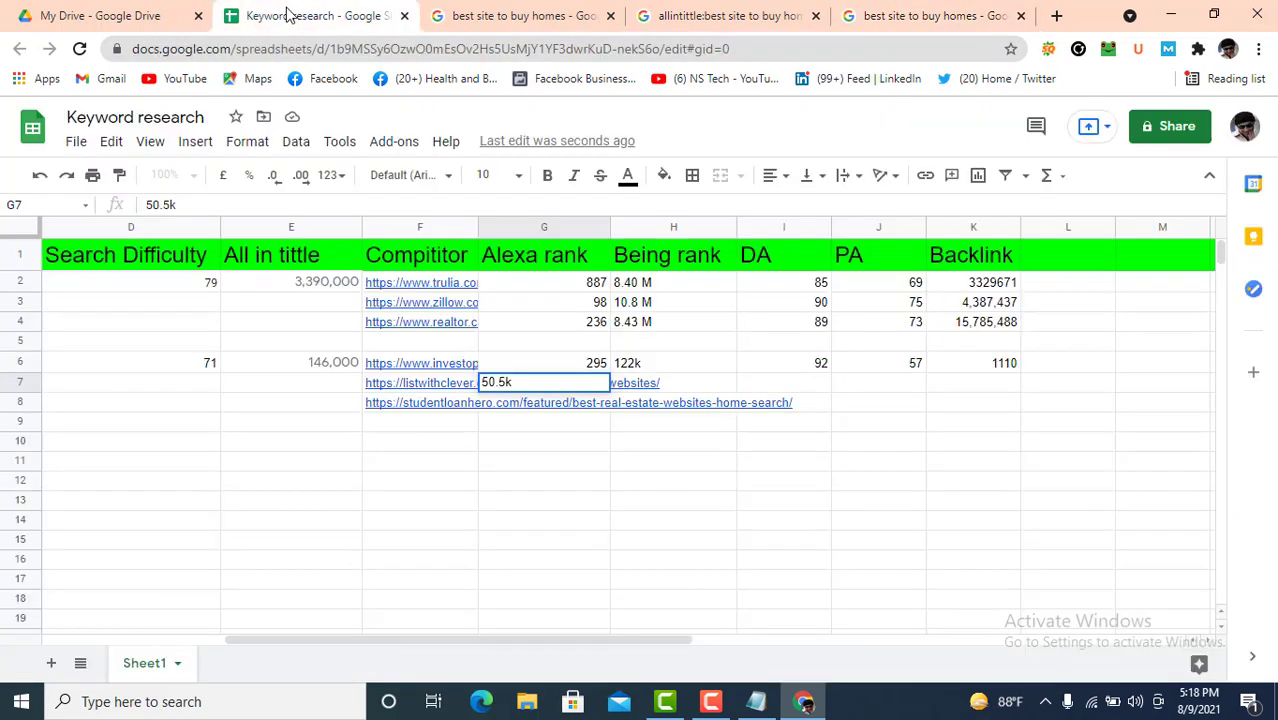
left_click(672, 390)
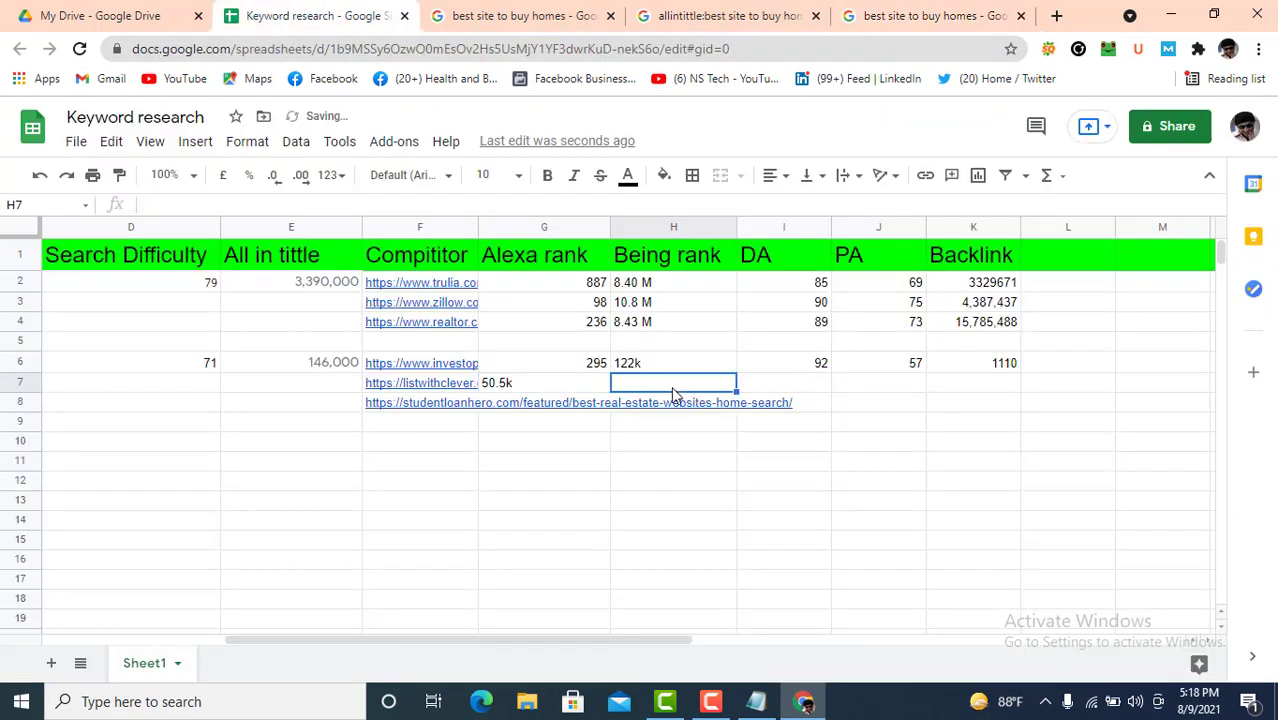
type("4.98")
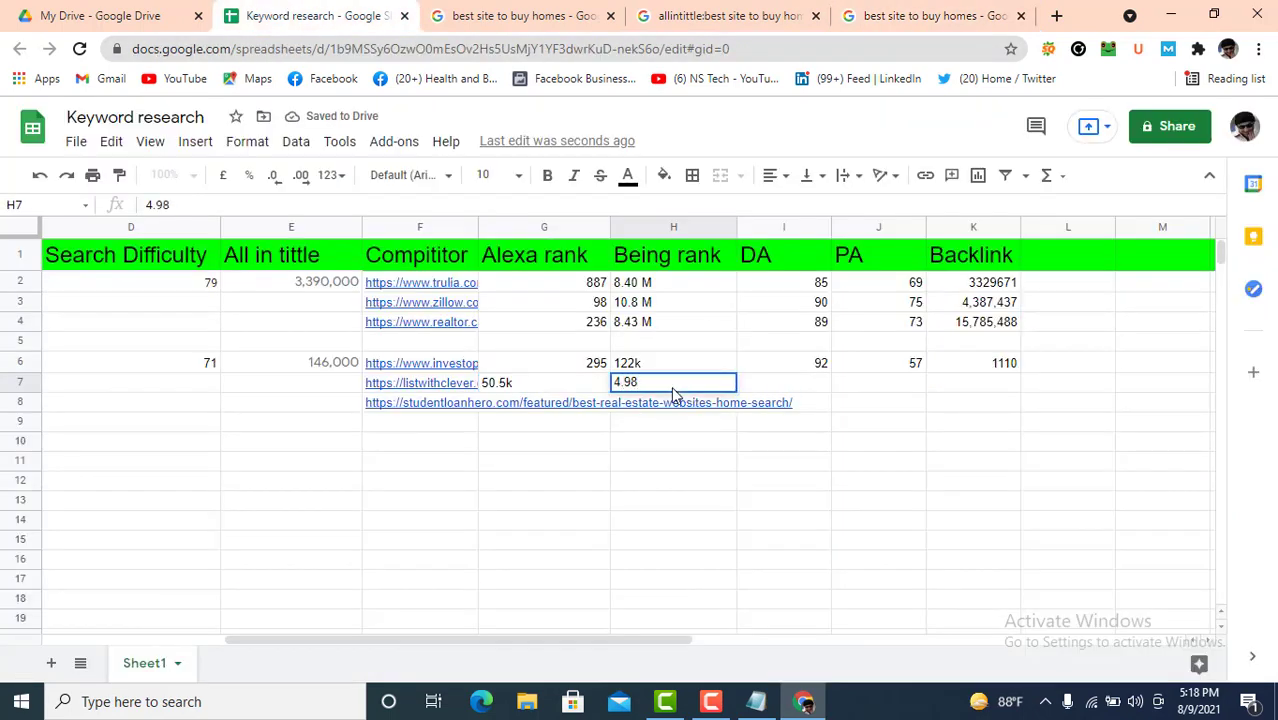
type("k")
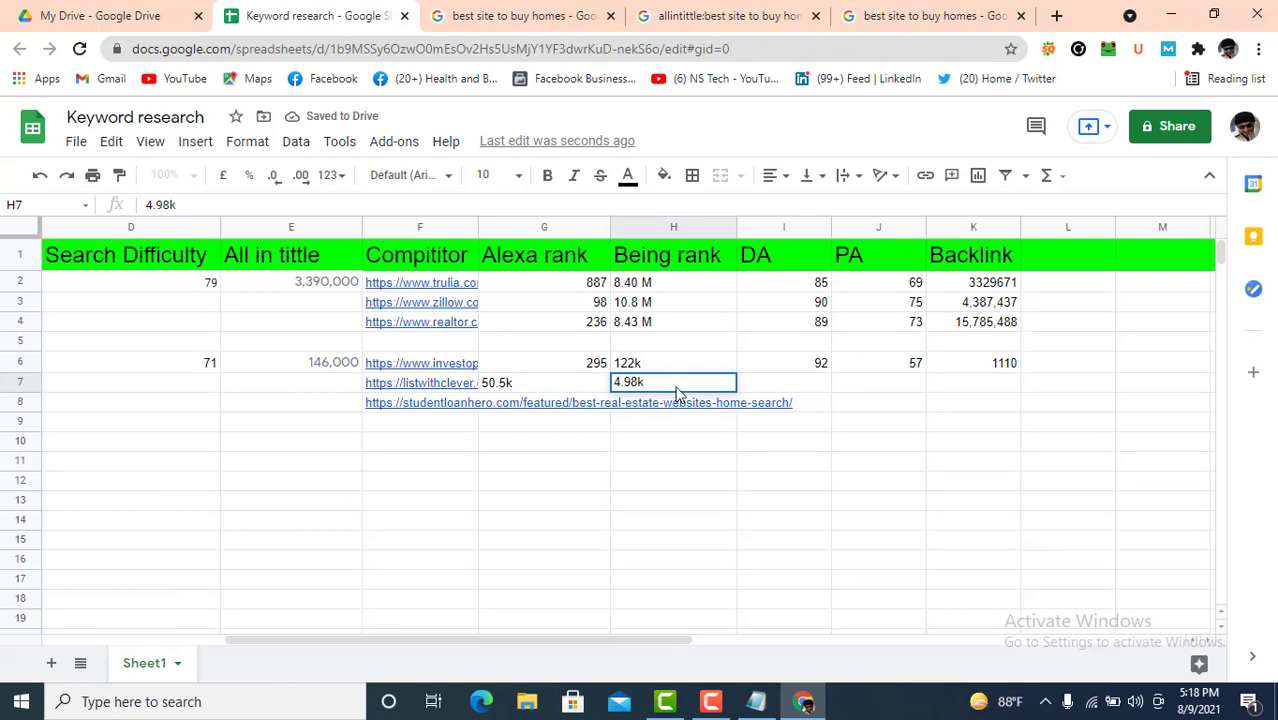
Step: Check listwithclever.com's authority scores in the search results and record DA 53 in I7 and PA 35 in J7
left_click(883, 15)
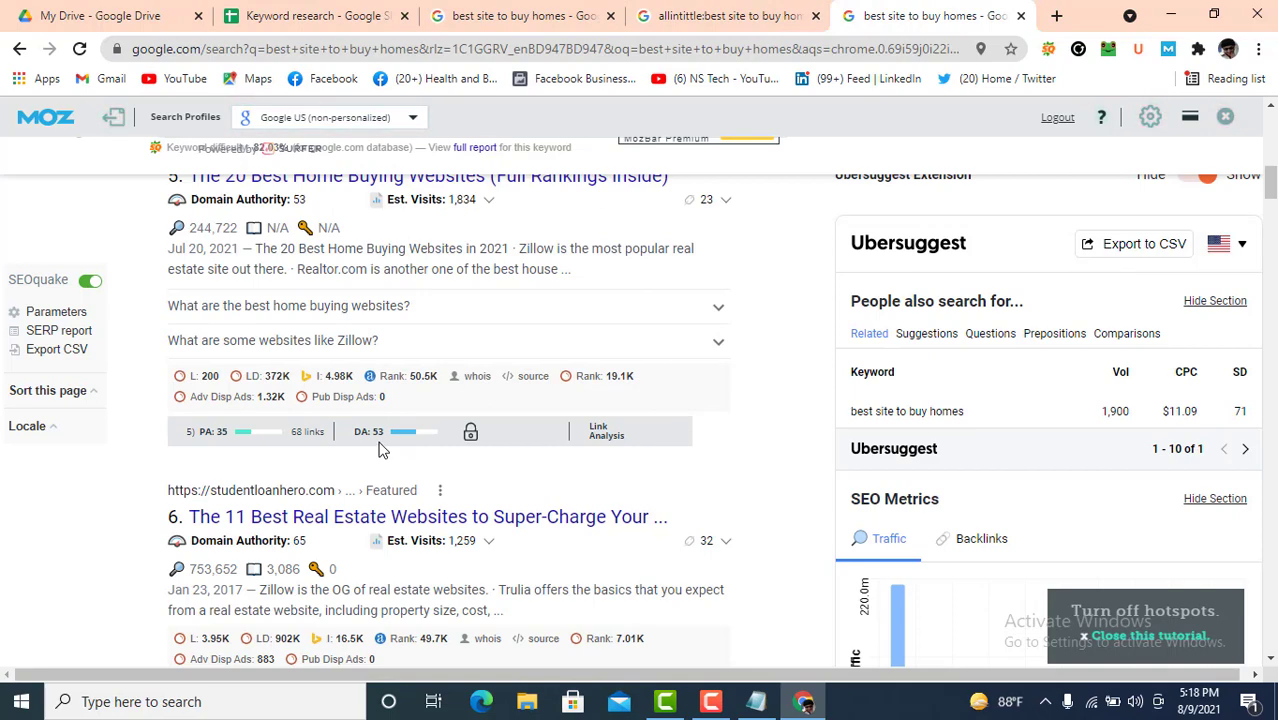
left_click(299, 12)
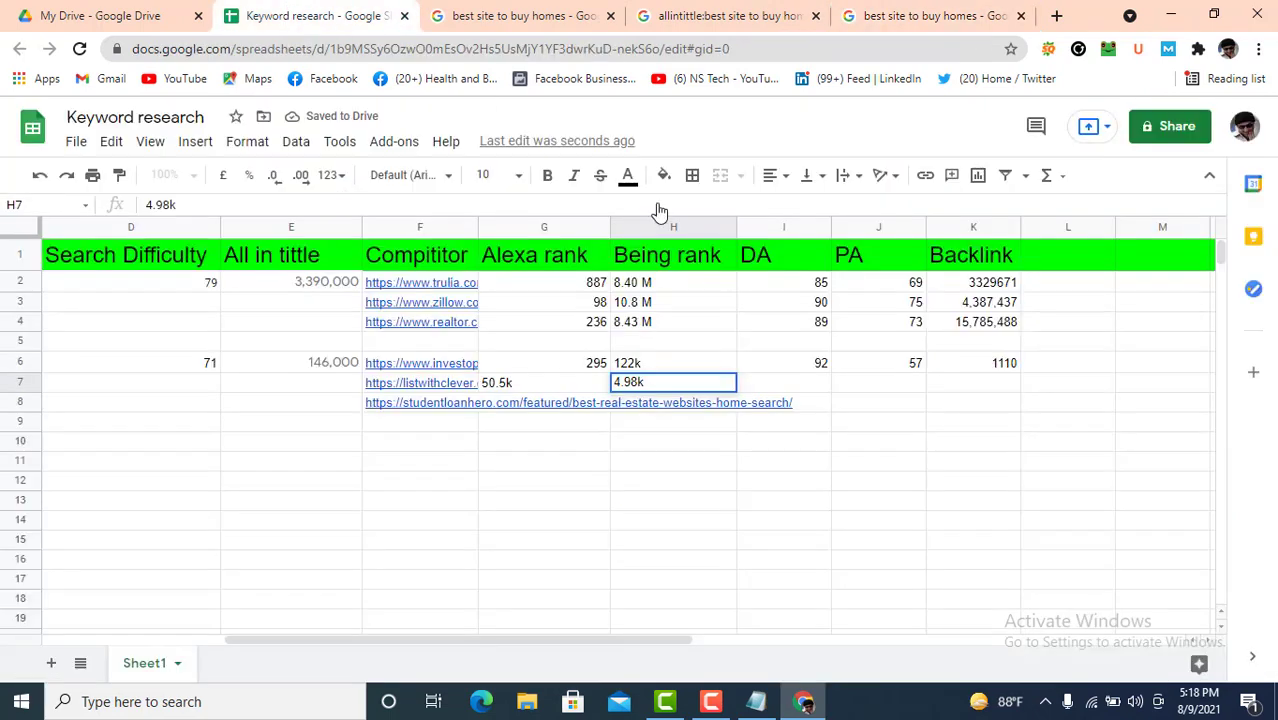
left_click(905, 385)
left_click(816, 388)
type("53")
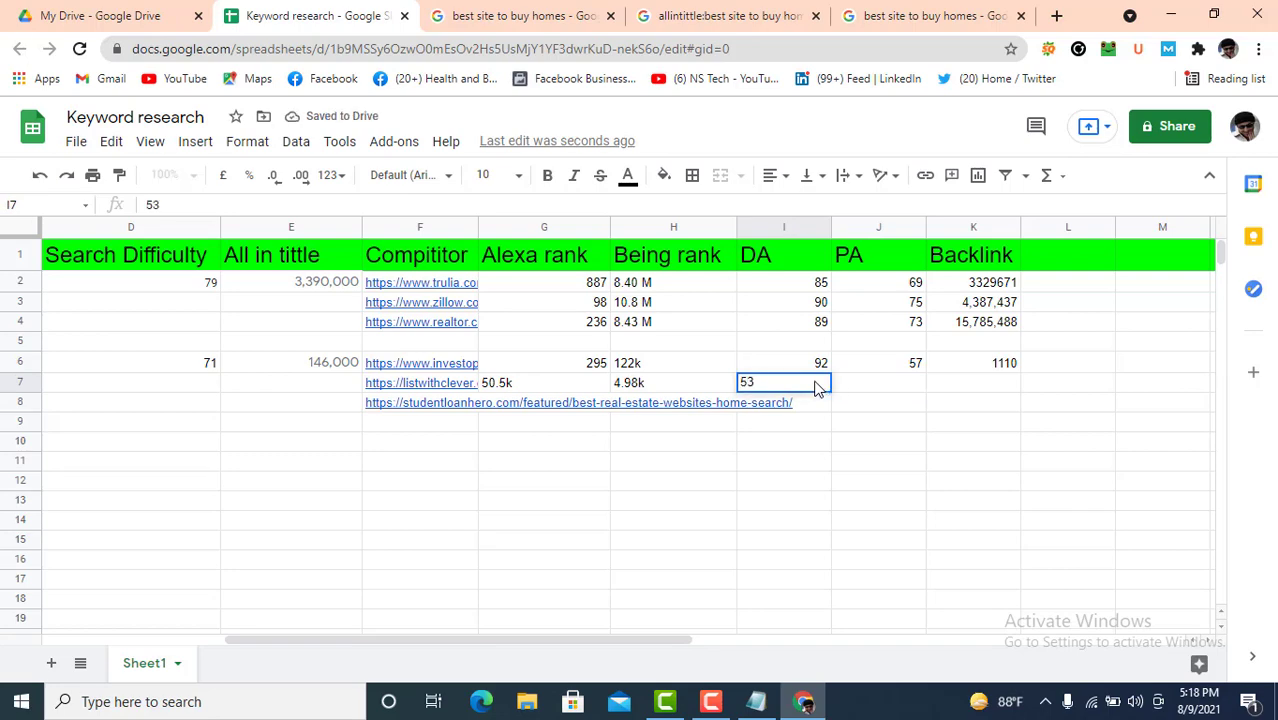
key("Tab")
type("35")
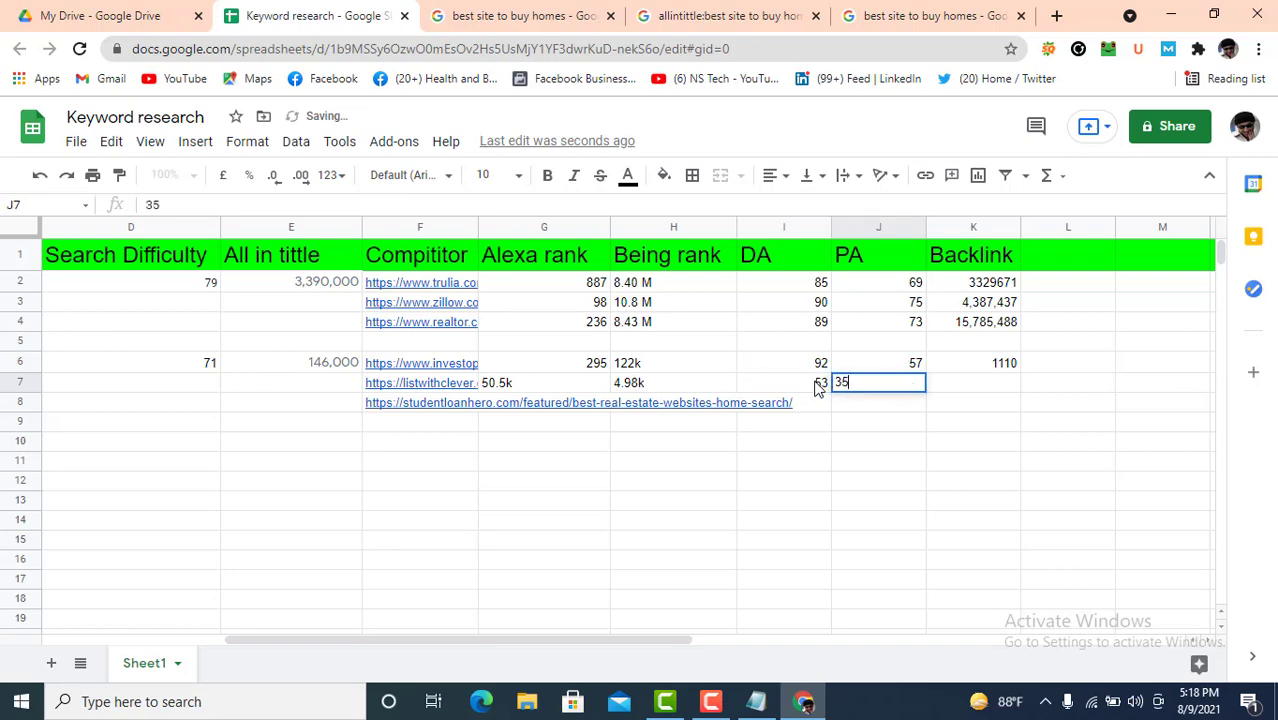
Step: Check listwithclever.com's link count in the search results and enter 68 as its Backlink value in K7
left_click(882, 8)
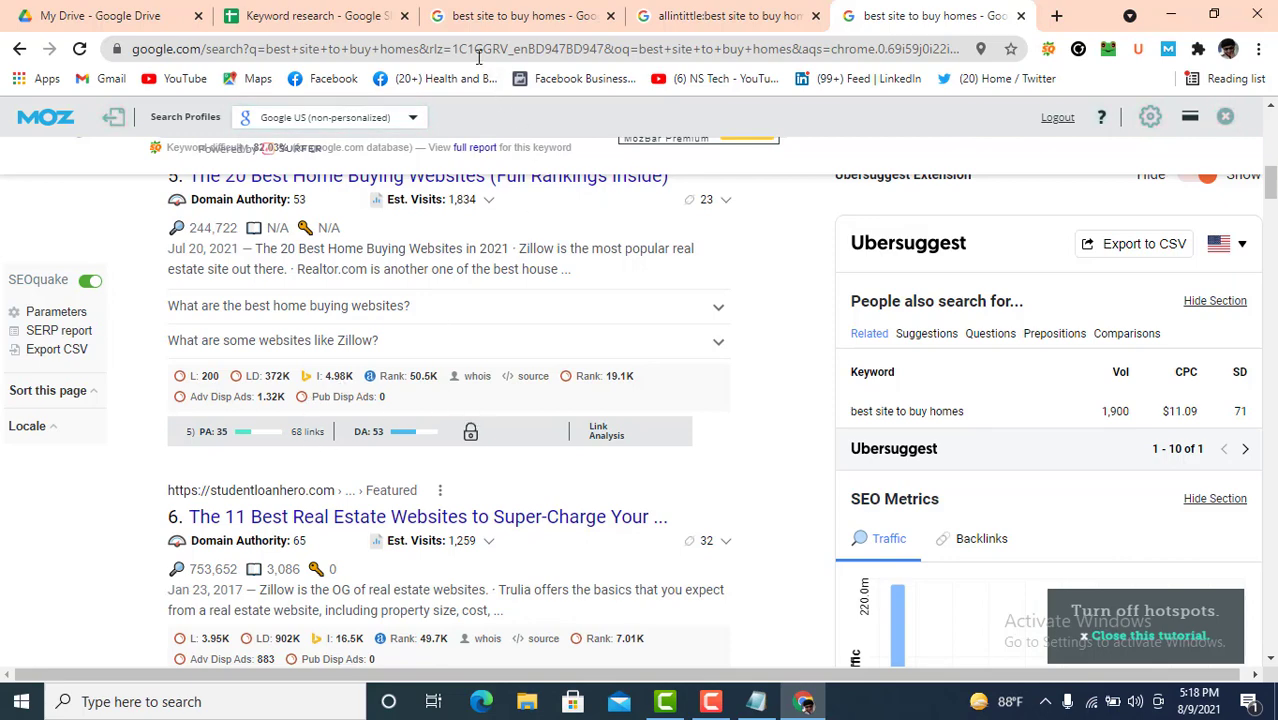
left_click(305, 16)
left_click(955, 393)
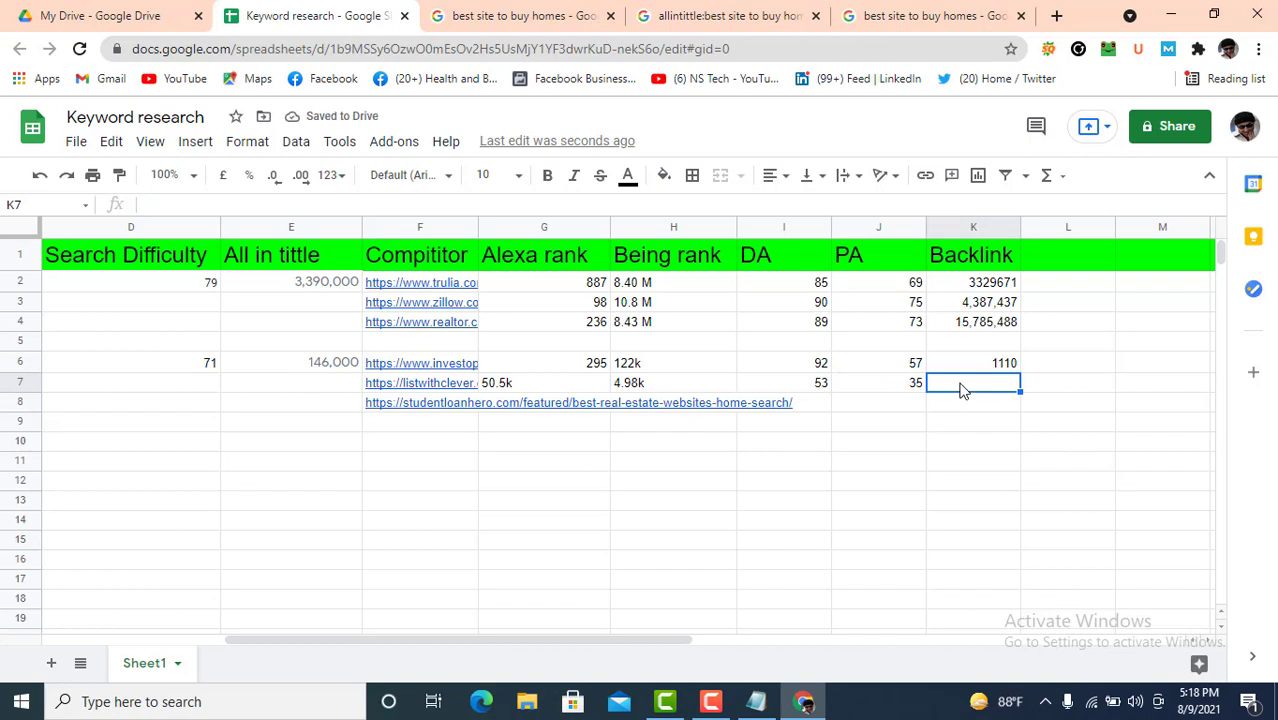
type("68")
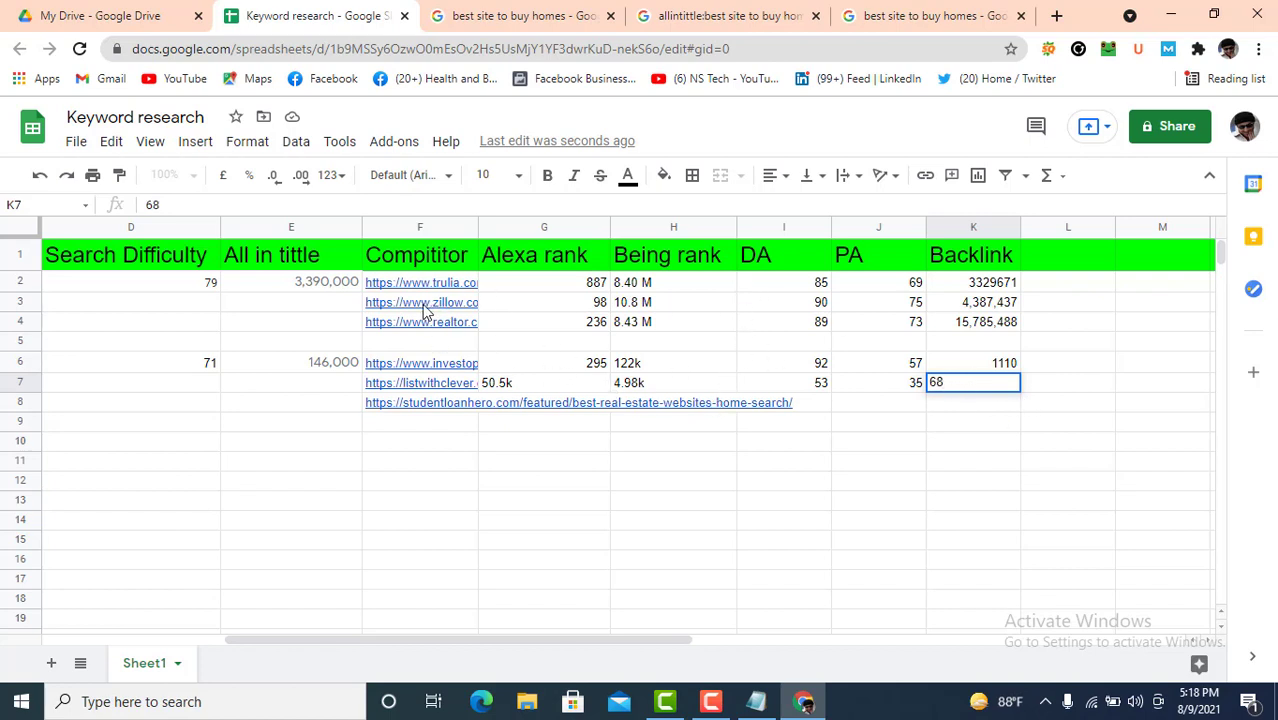
left_click(593, 326)
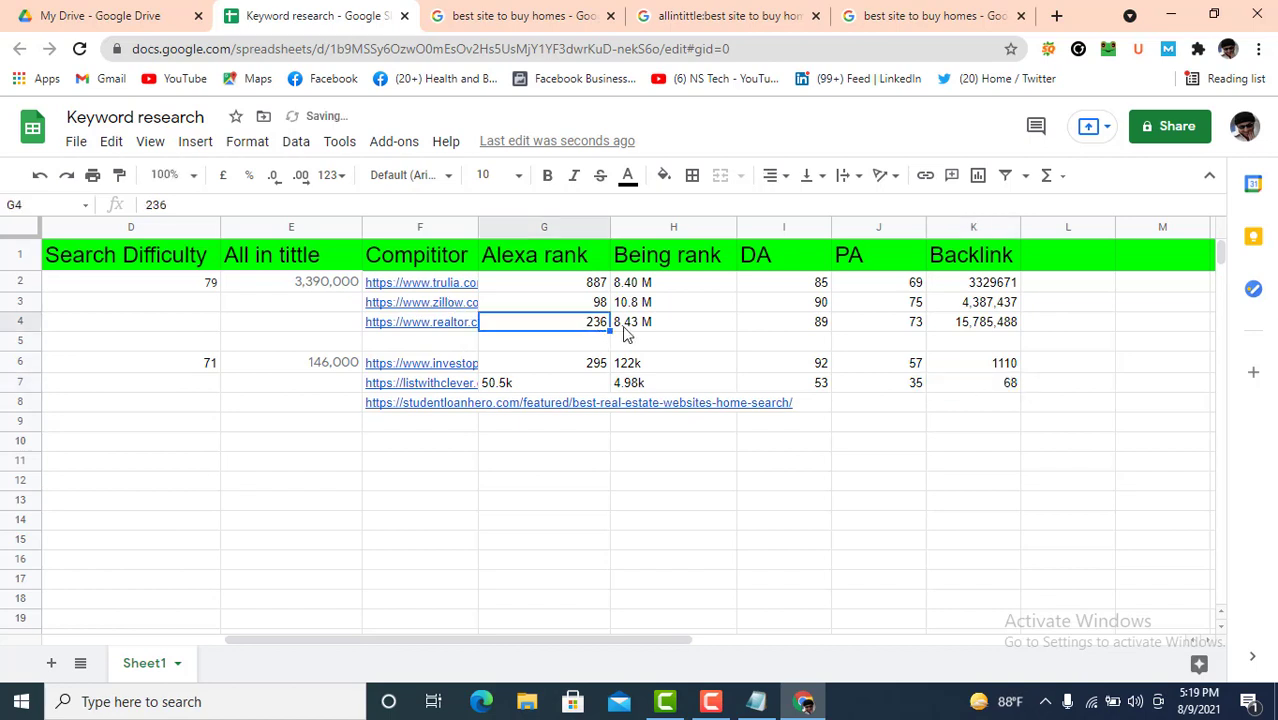
left_click(577, 287)
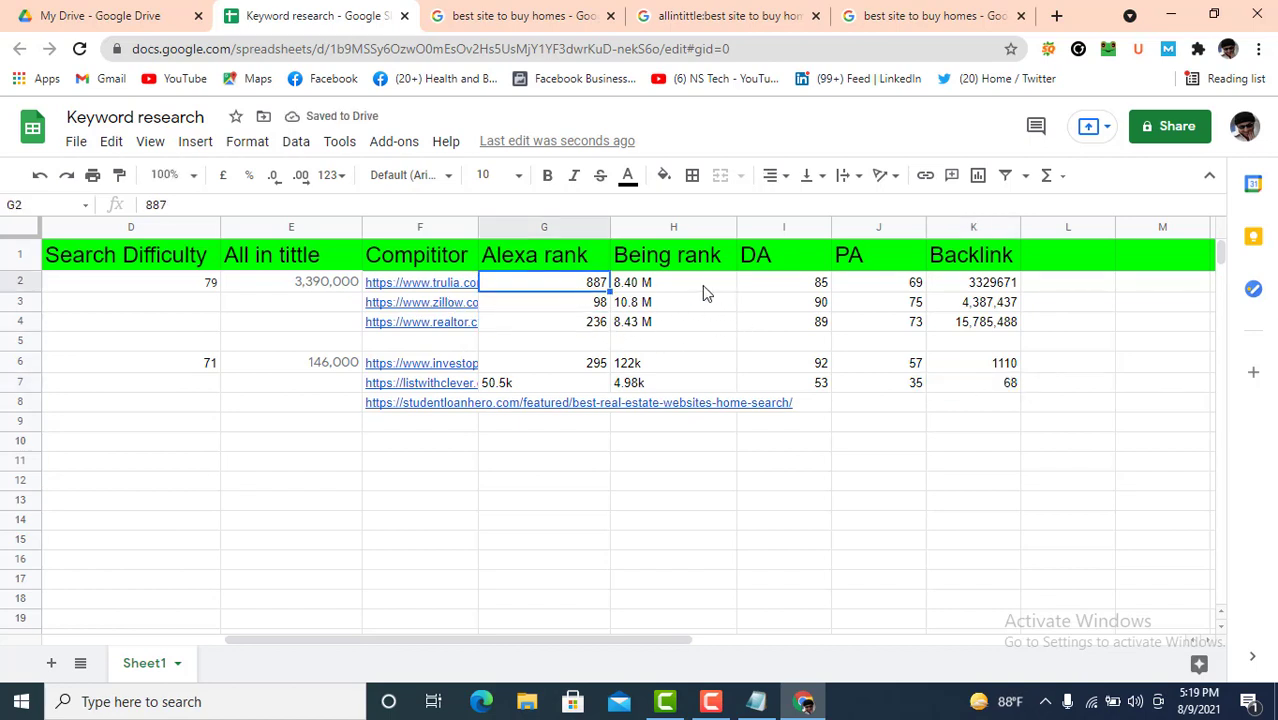
left_click(660, 366)
left_click(927, 408)
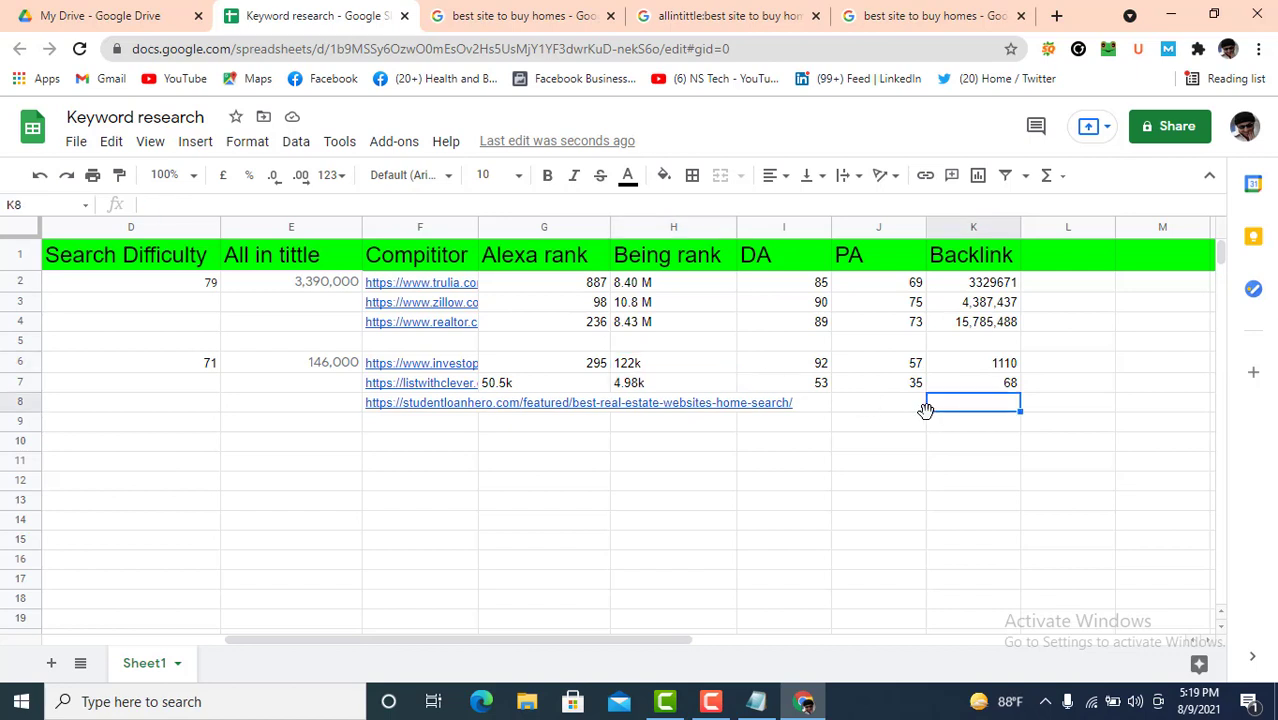
left_click(899, 410)
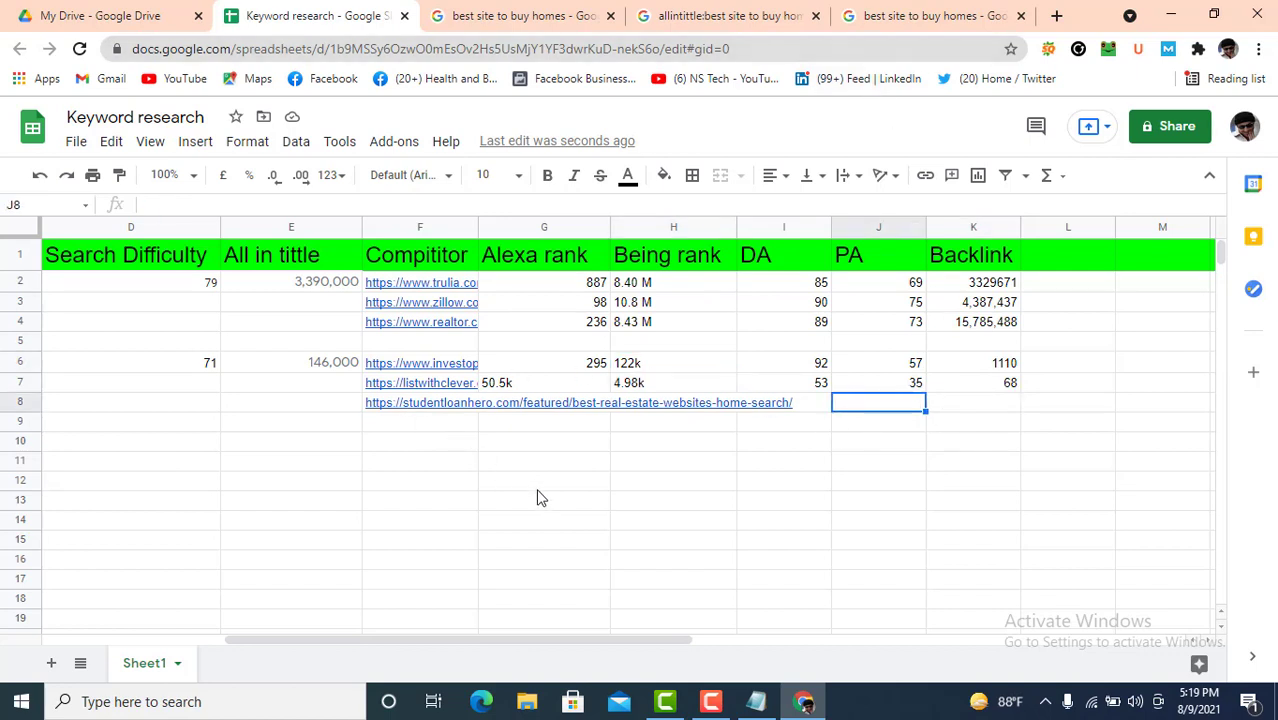
Step: Find the studentloanhero.com result's Alexa rank in the search results and enter 49.7k in cell G8
left_click(921, 28)
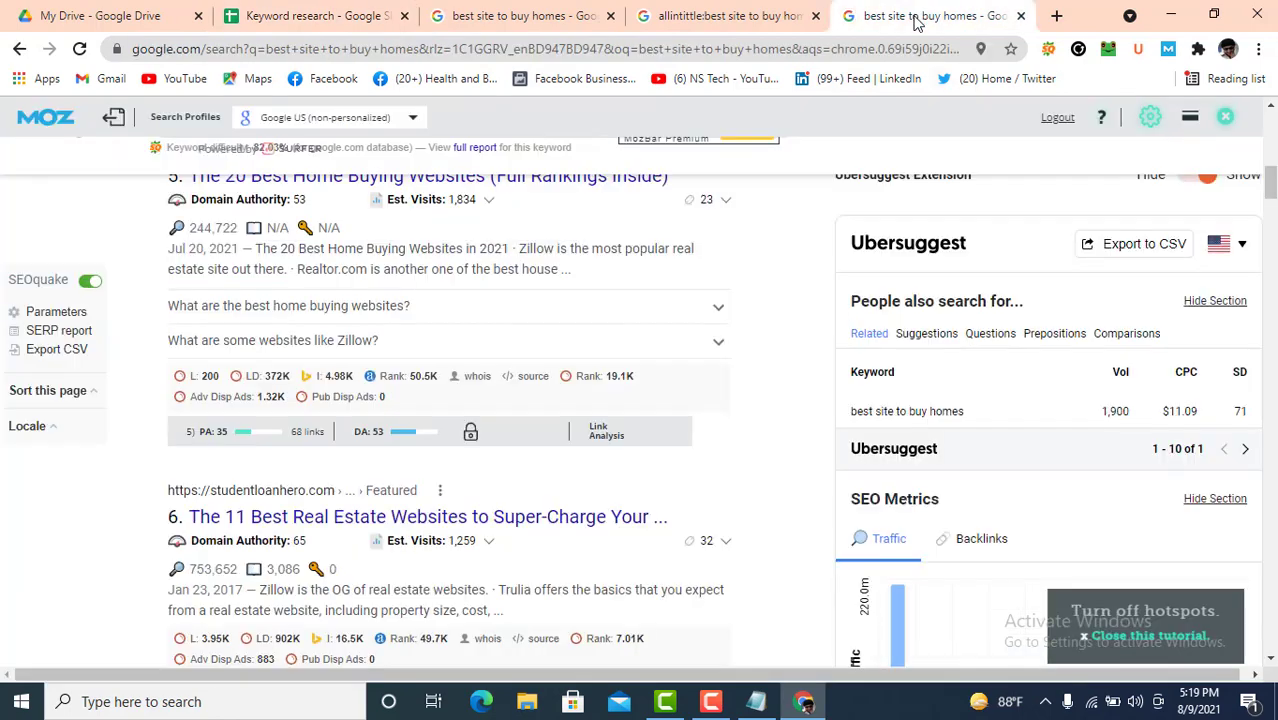
scroll(445, 390, "down", 3)
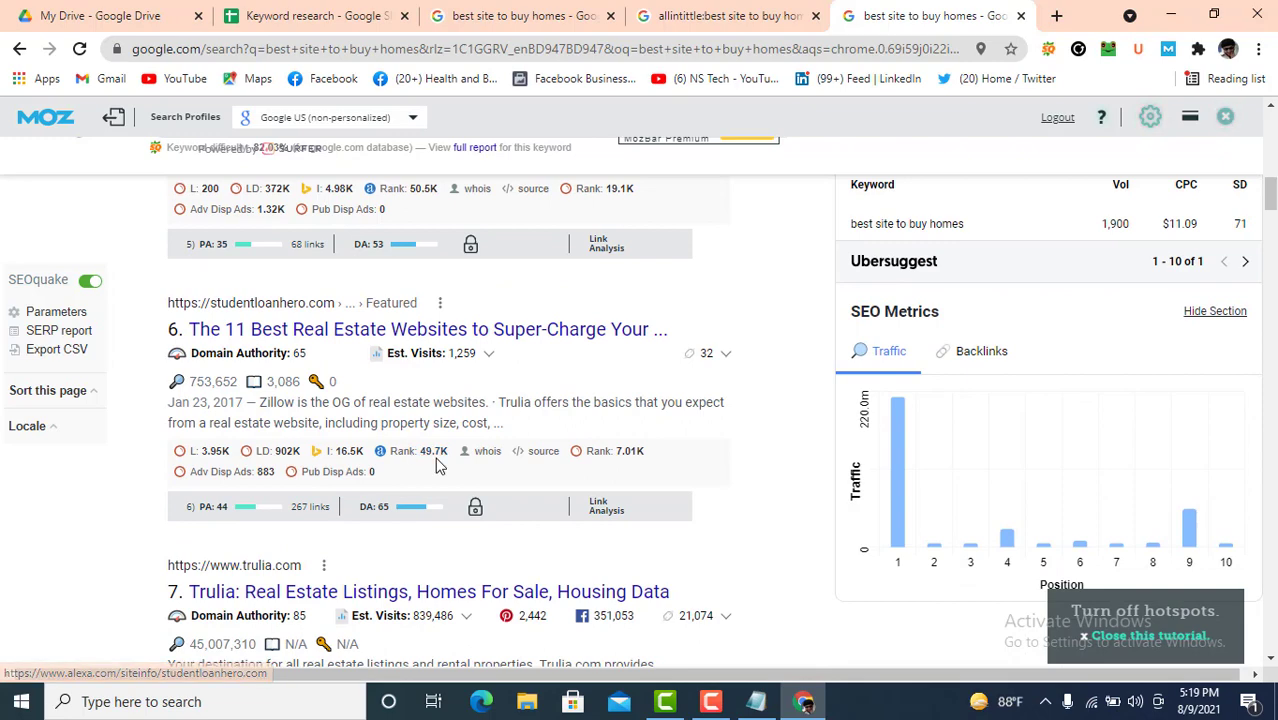
left_click(335, 14)
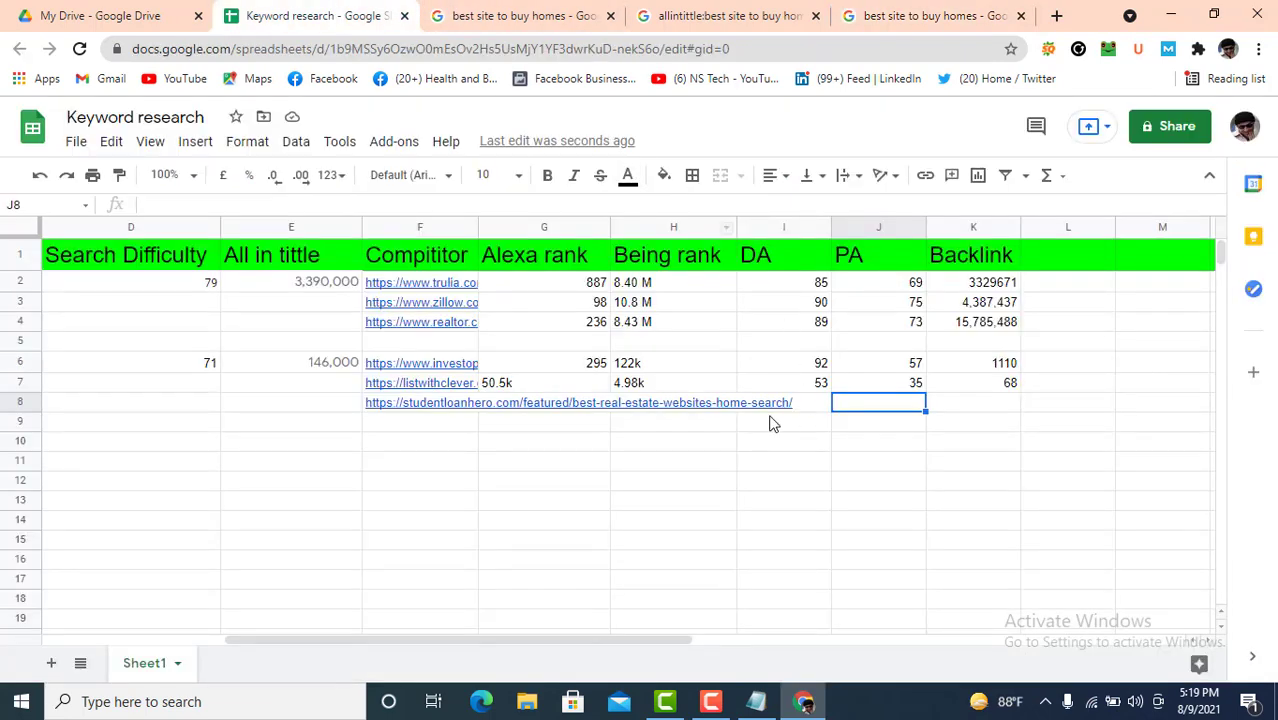
left_click(596, 403)
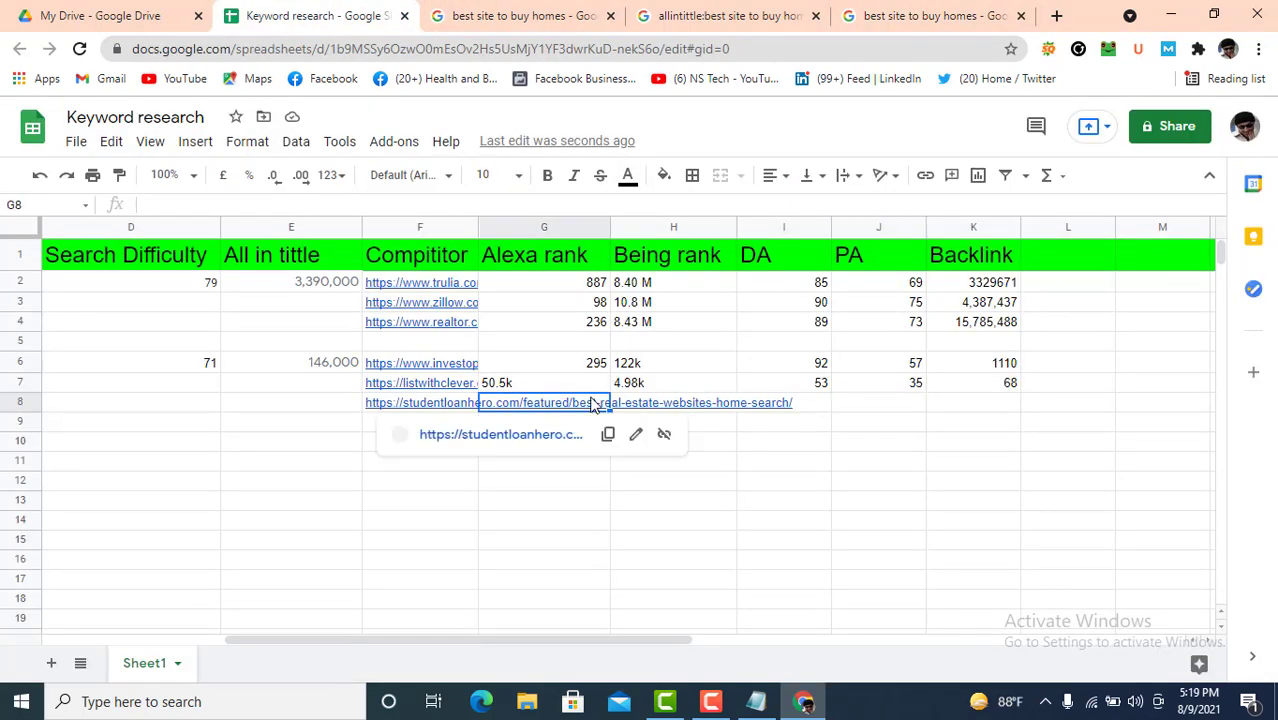
type("49.7k")
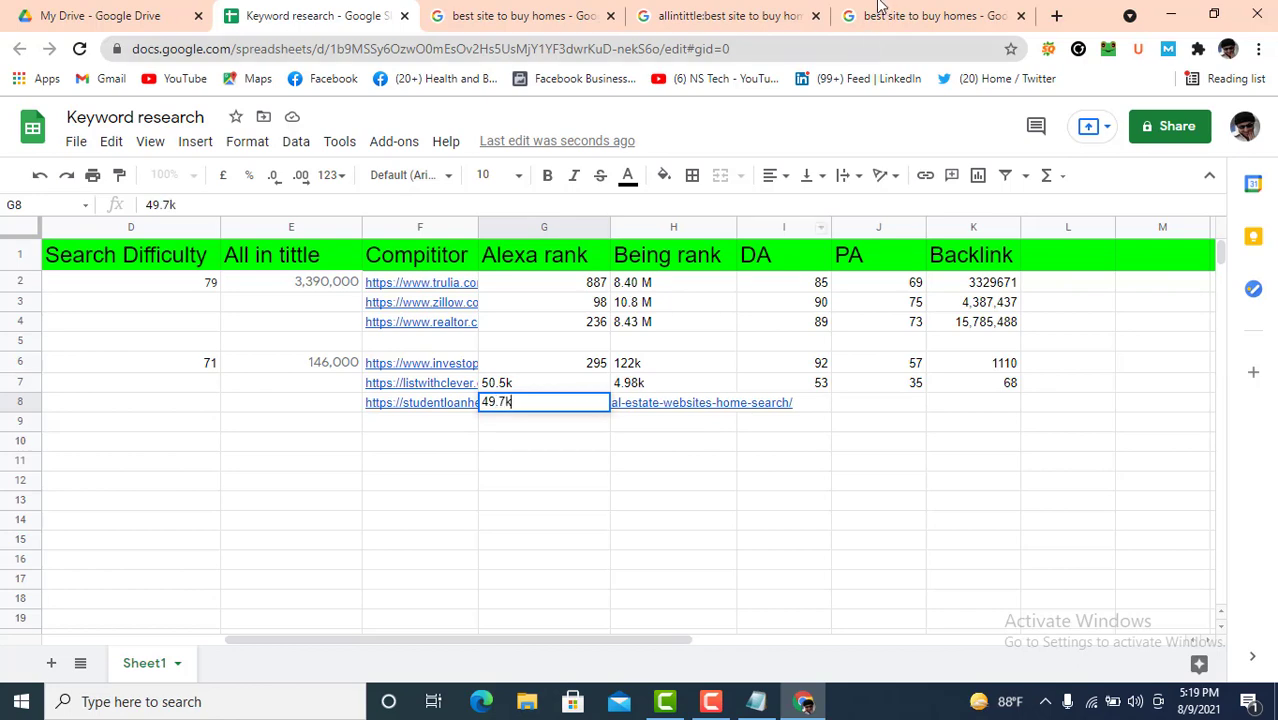
Step: Check studentloanhero.com's Bing index figure in the search results and enter 16.5k as its Being rank in H8
left_click(880, 12)
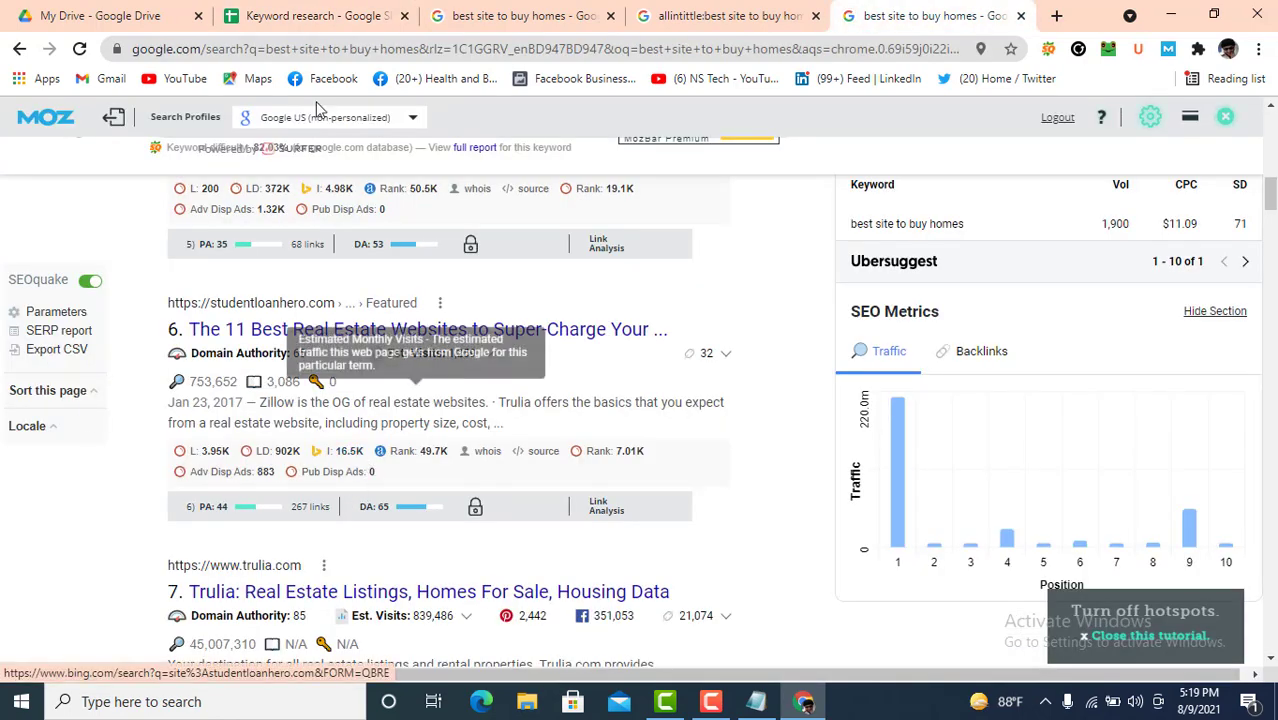
left_click(287, 15)
type(".7k")
left_click(670, 405)
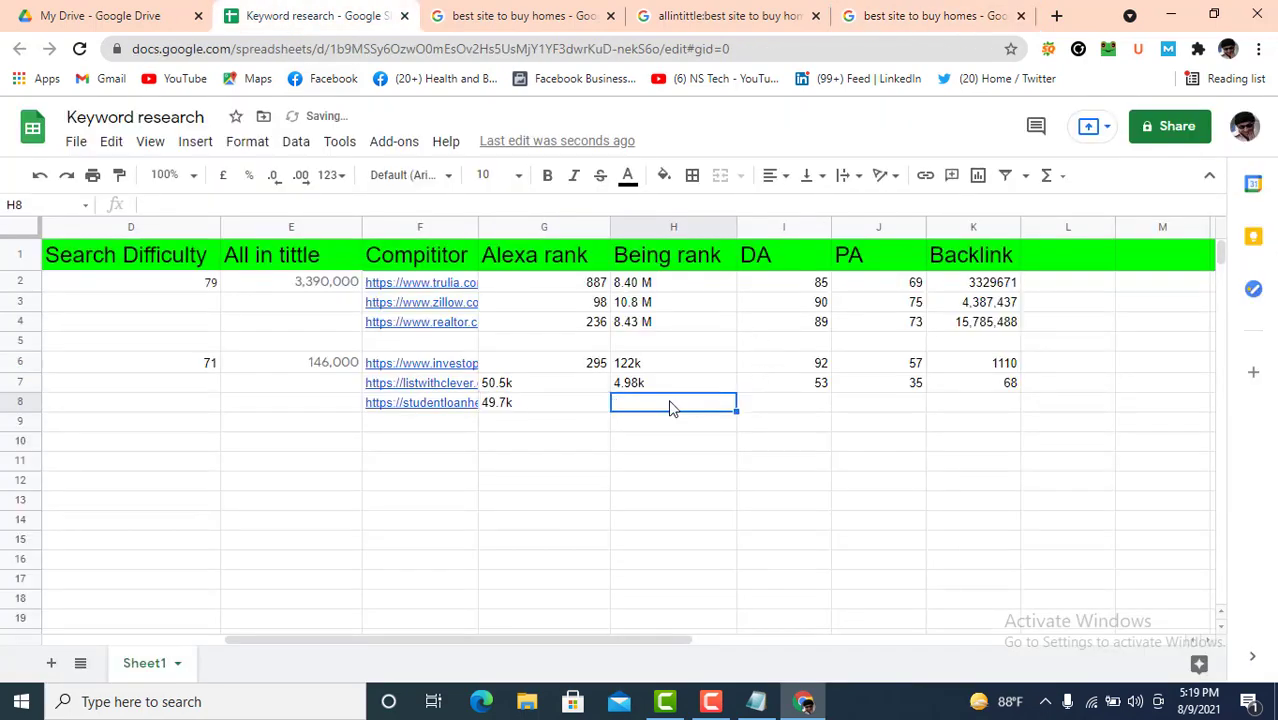
type("16.5k")
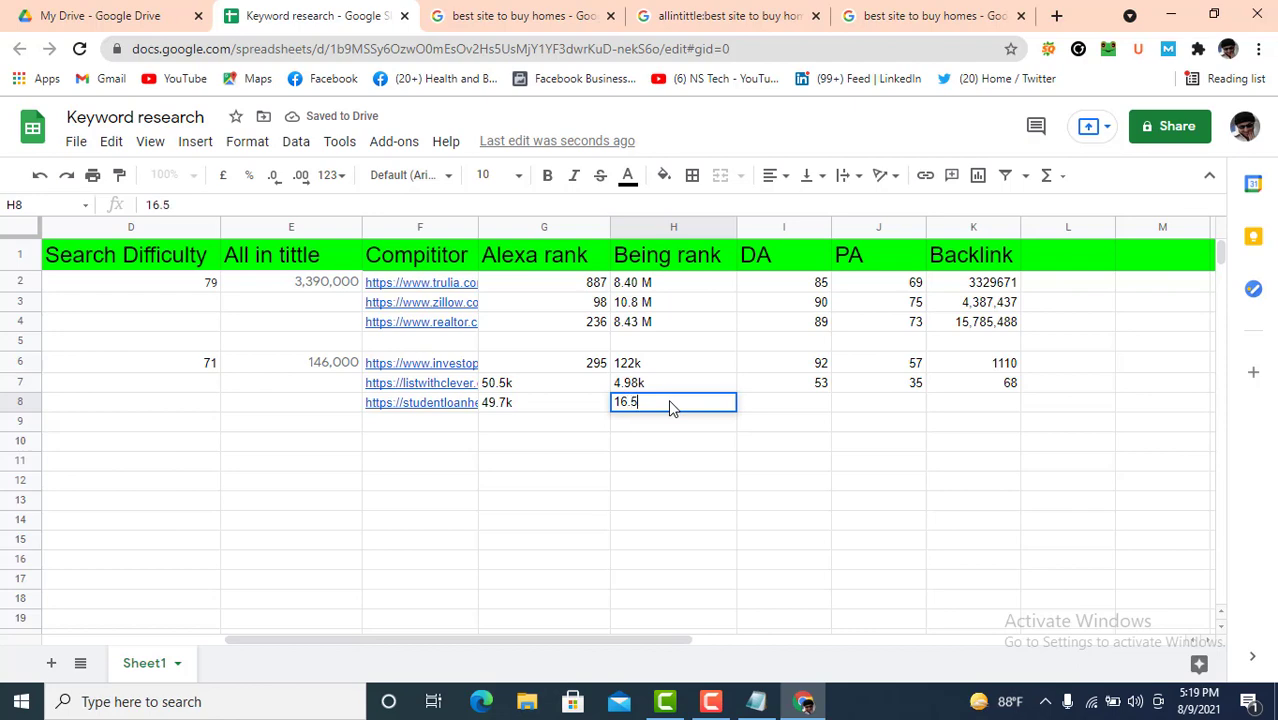
Step: Check studentloanhero.com's authority scores in the search results and record DA 65 in I8 and PA 44 in J8
left_click(880, 15)
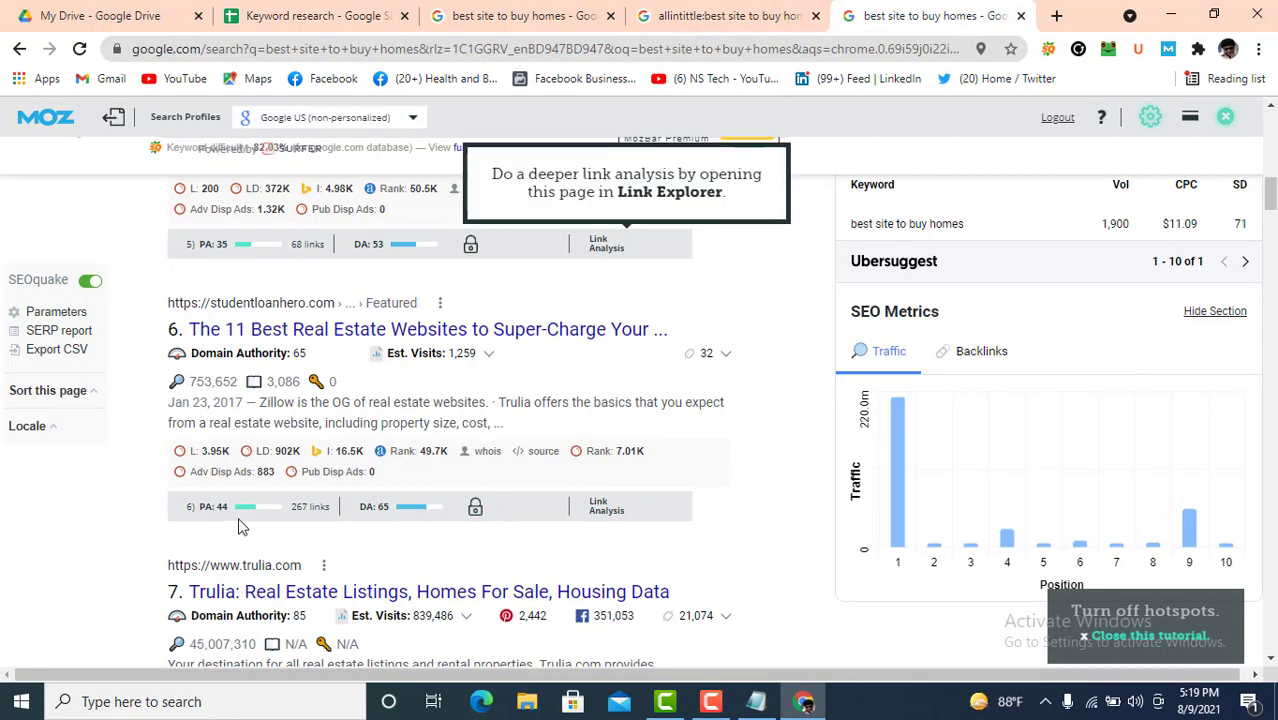
left_click(253, 8)
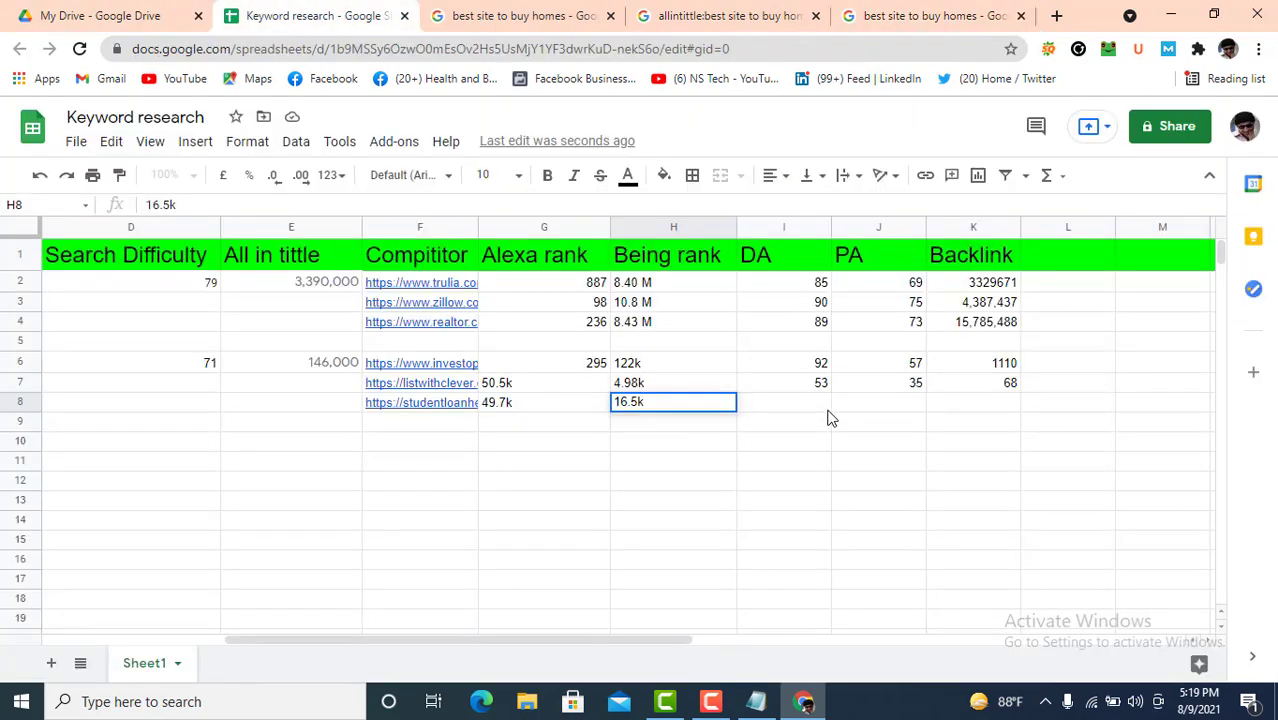
left_click(886, 406)
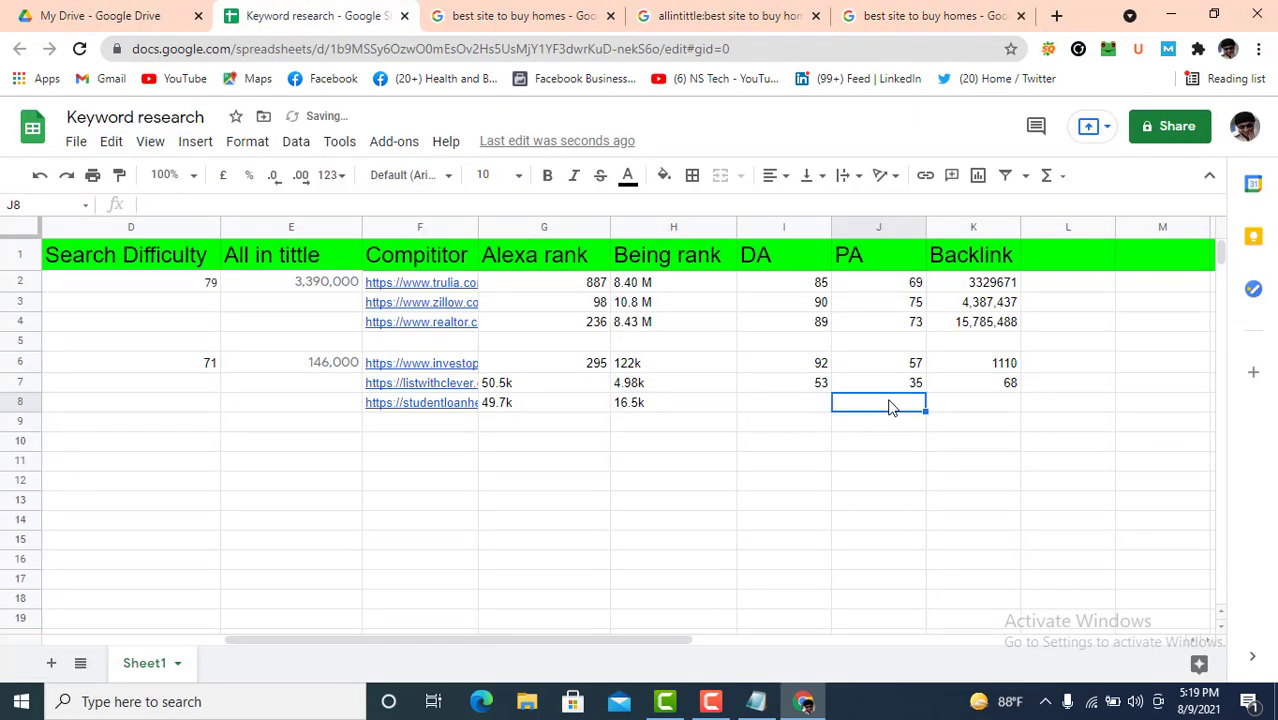
left_click(813, 405)
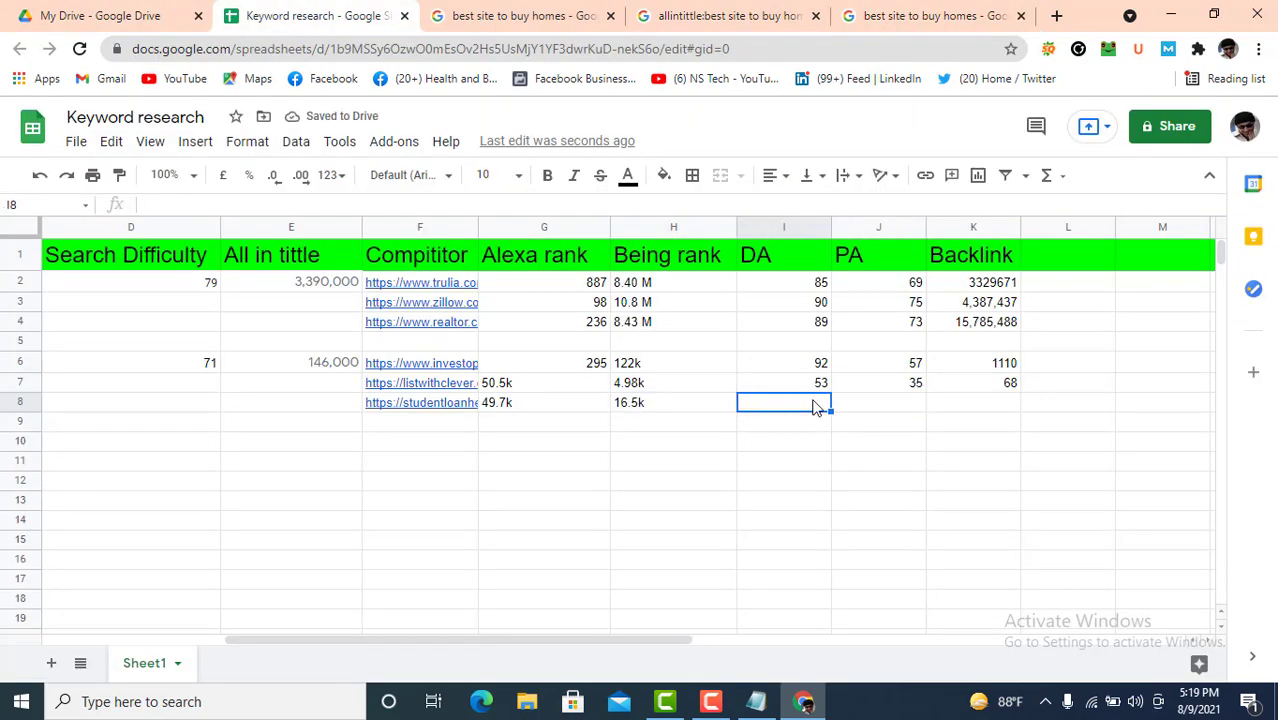
type("6")
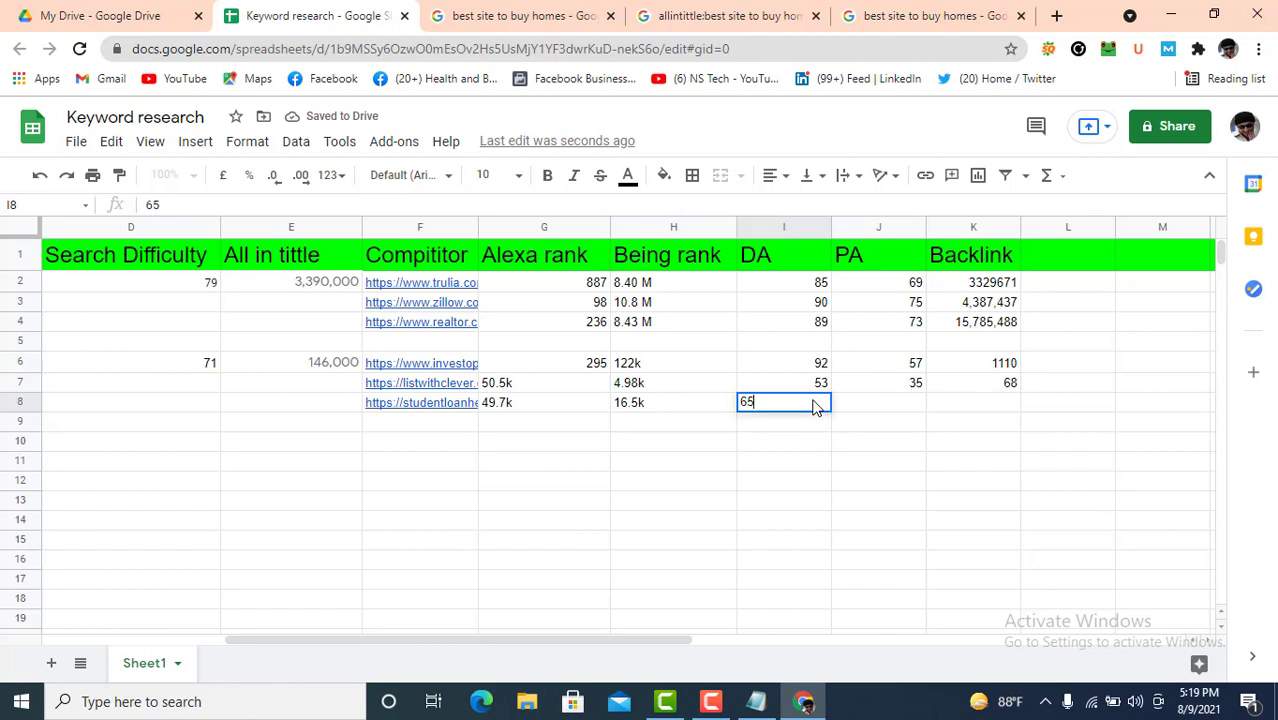
type("5")
left_click(898, 405)
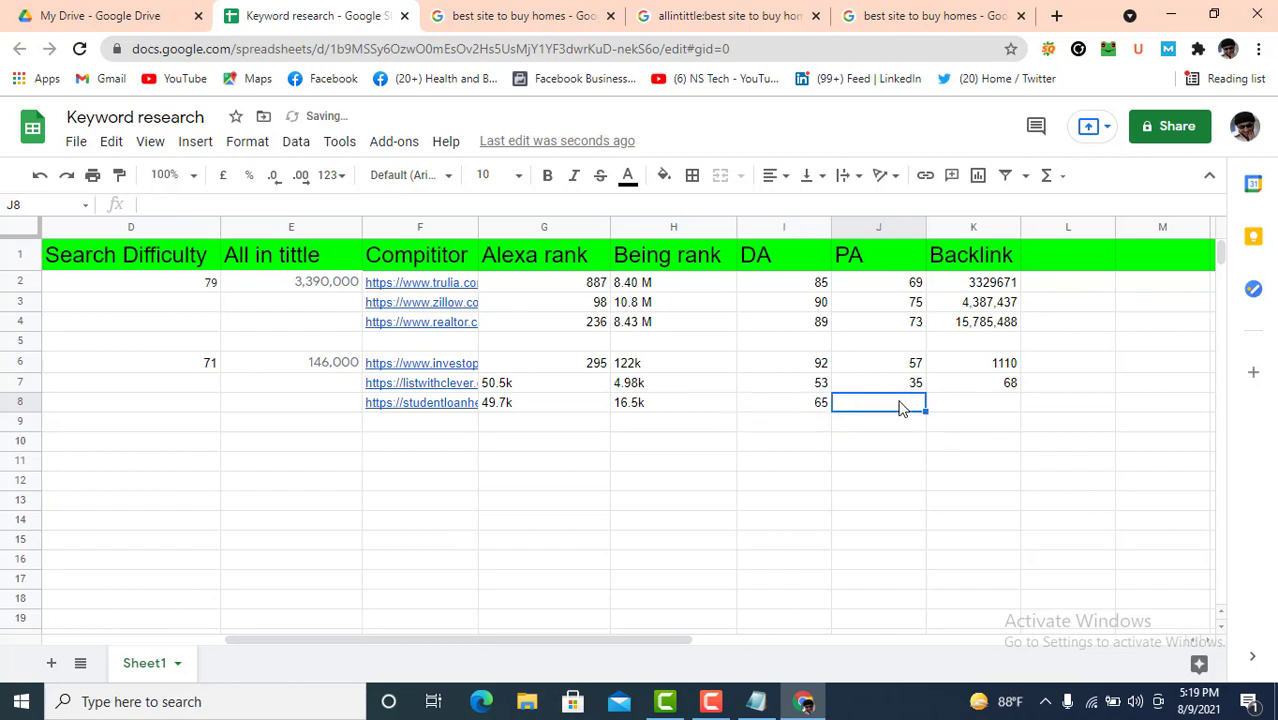
type("44")
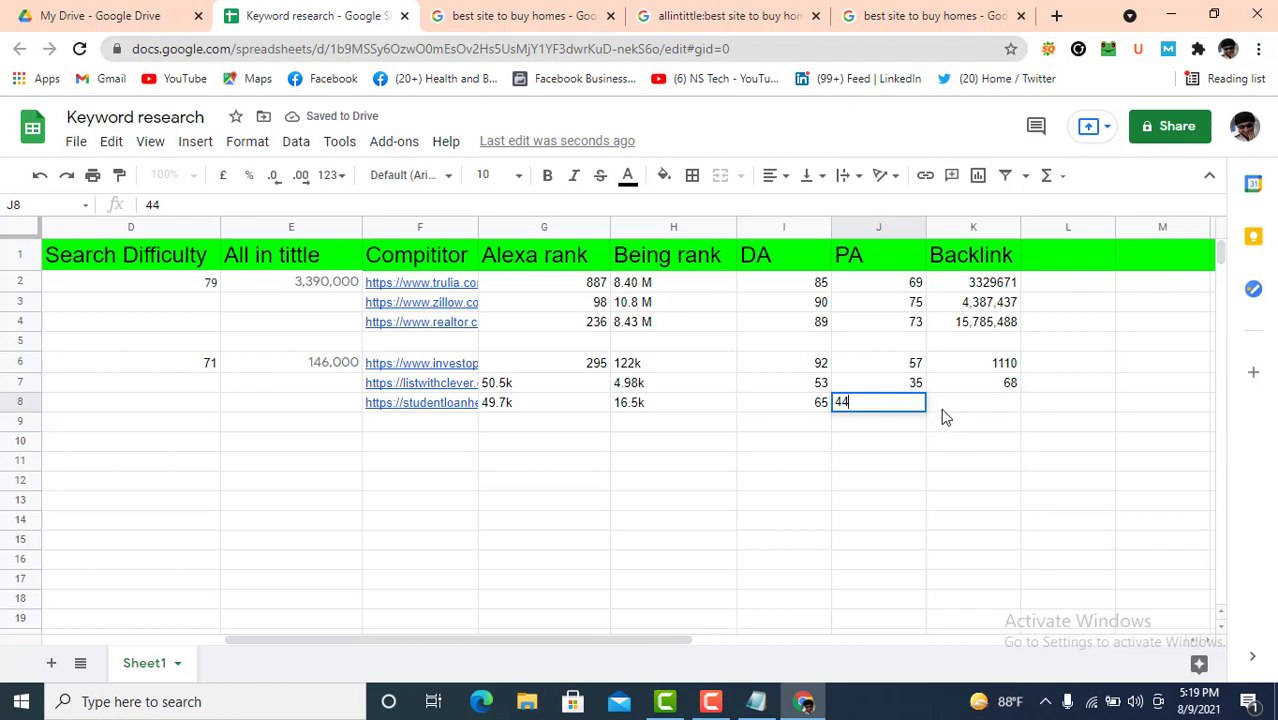
Step: Check studentloanhero.com's link count in the search results and enter 267 as its Backlink value in K8
left_click(951, 400)
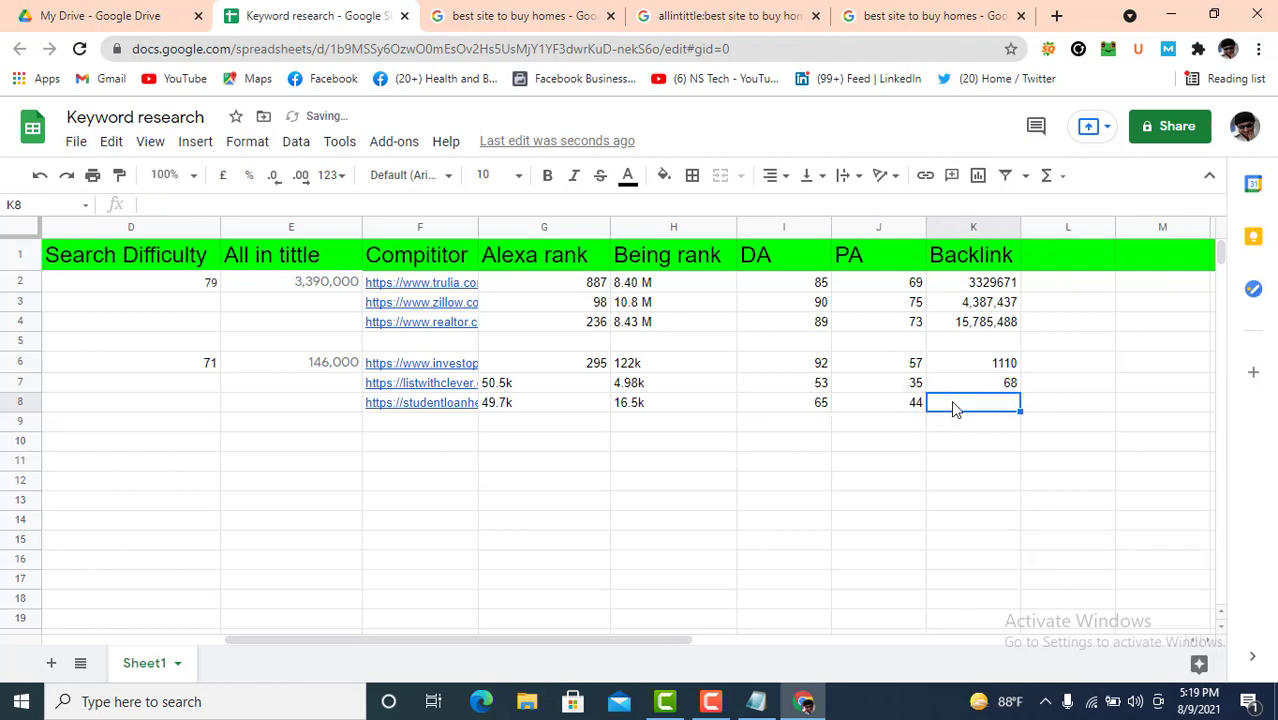
left_click(860, 16)
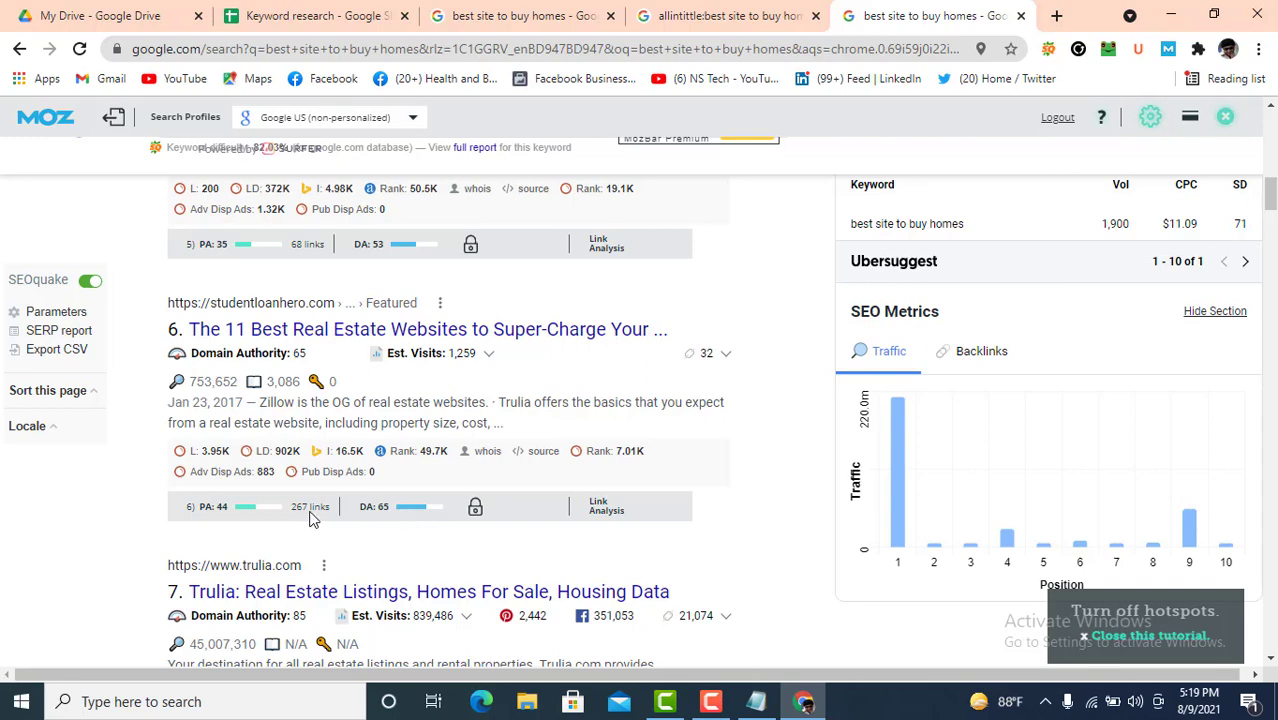
left_click(305, 16)
type("267")
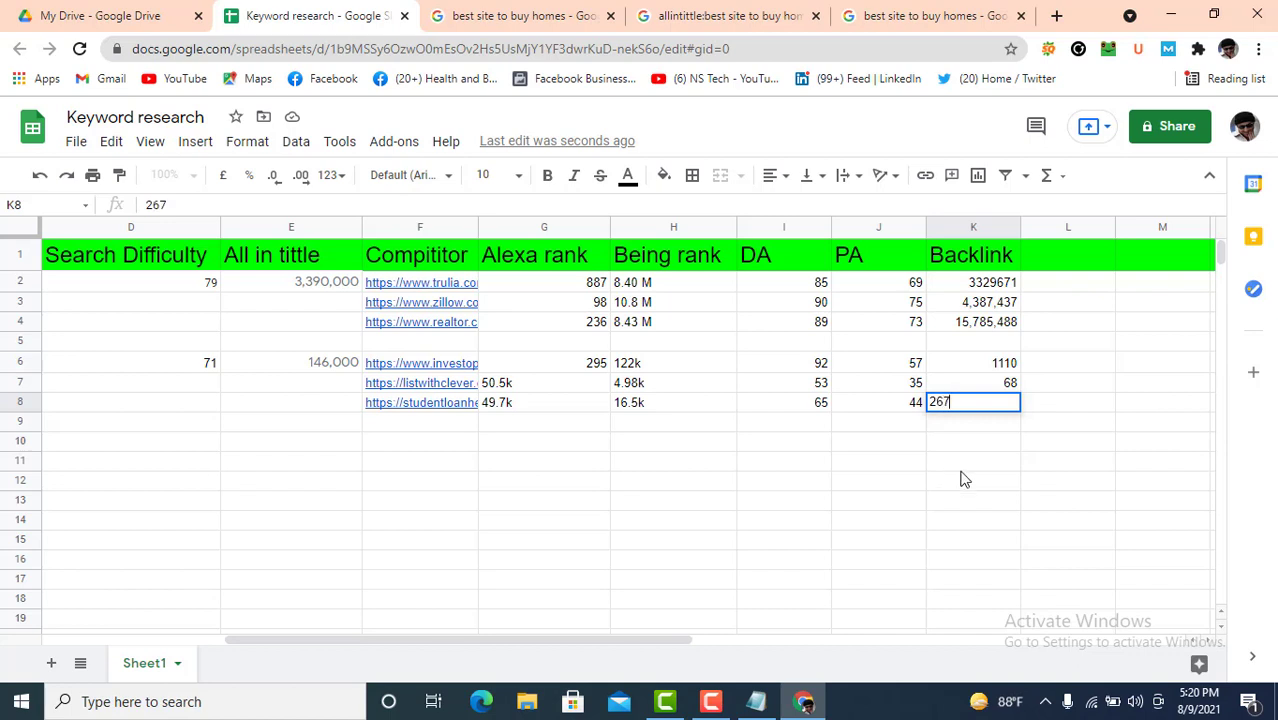
left_click(961, 468)
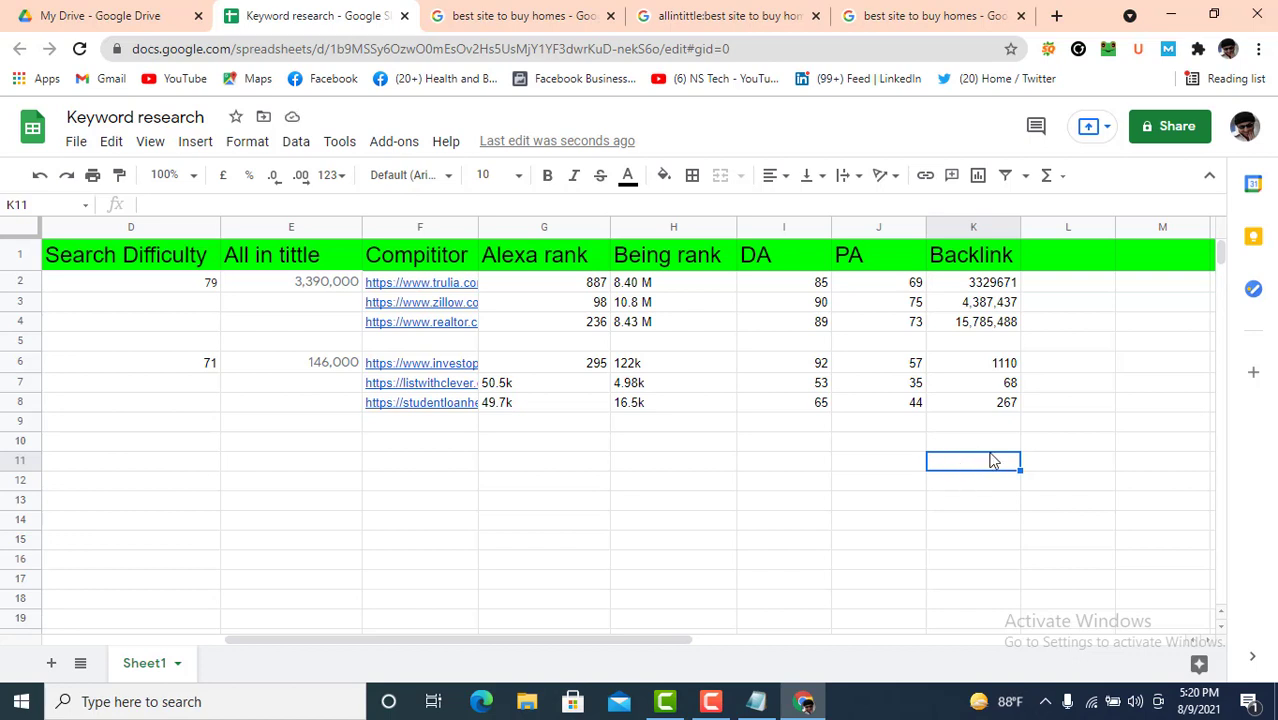
Step: Add the column heading "Low compititor site" in cell L1, beside the Backlink heading
left_click(1068, 258)
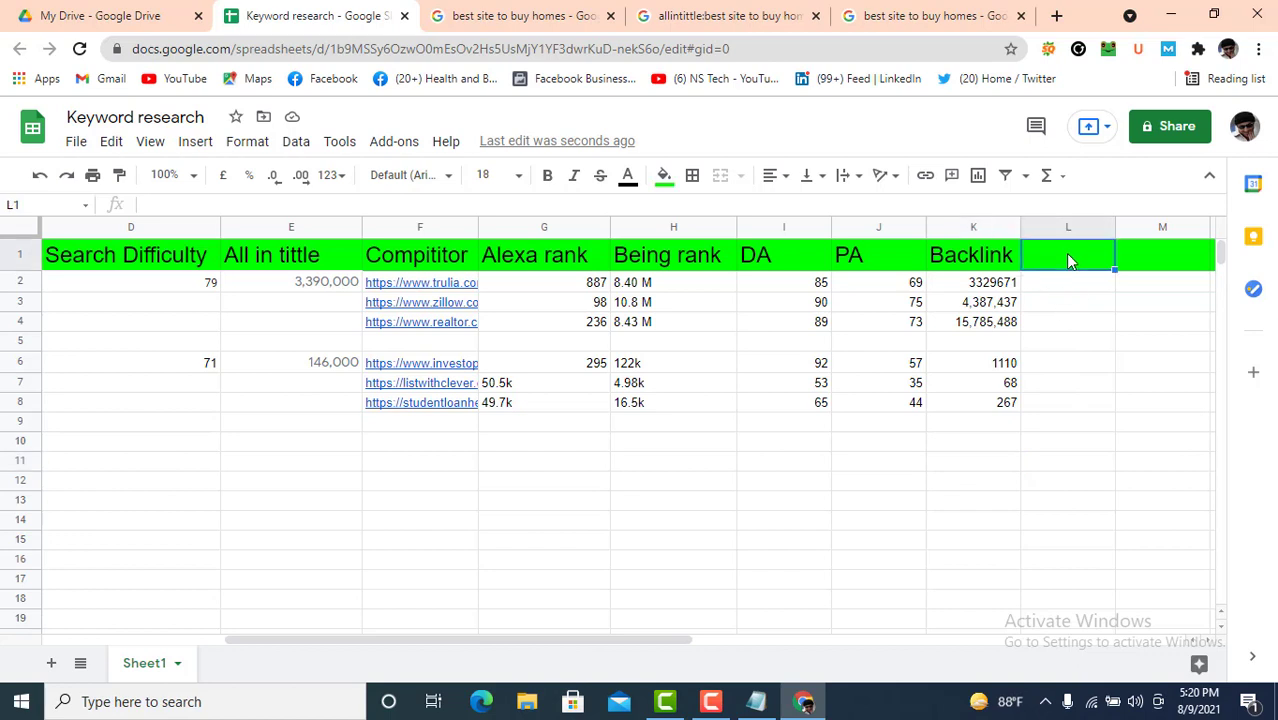
type("Low")
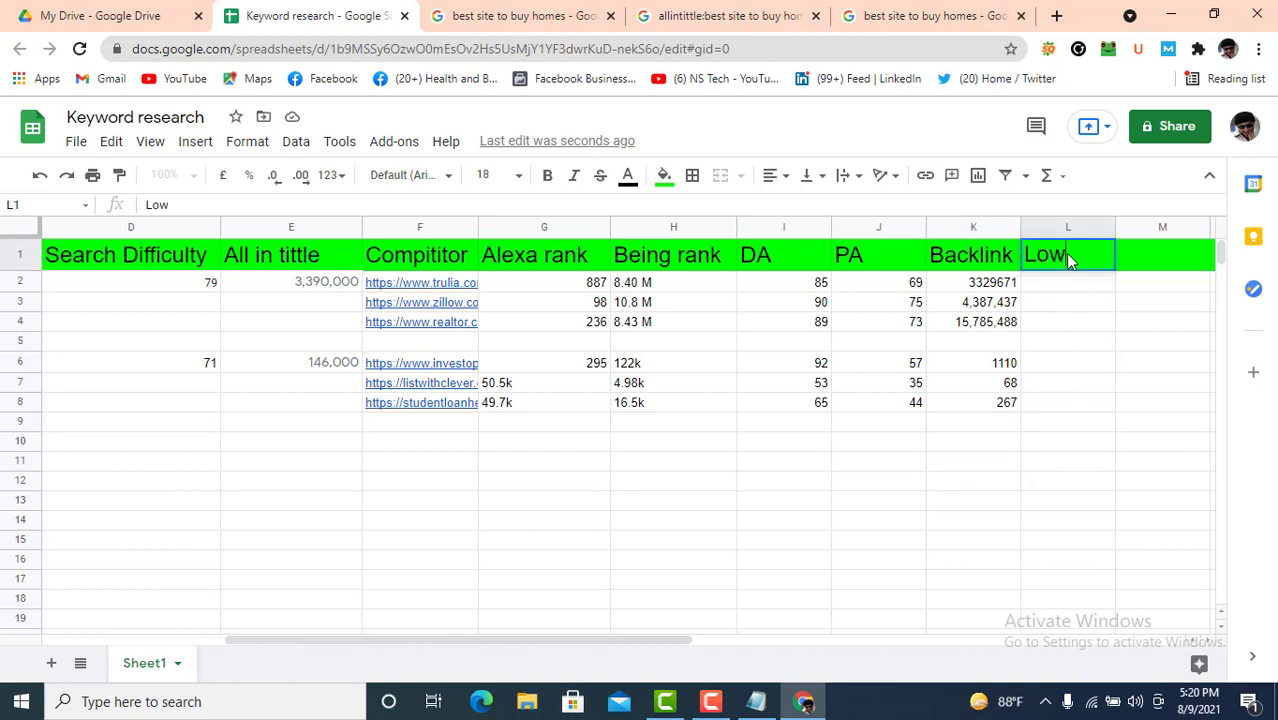
type(" compititor s")
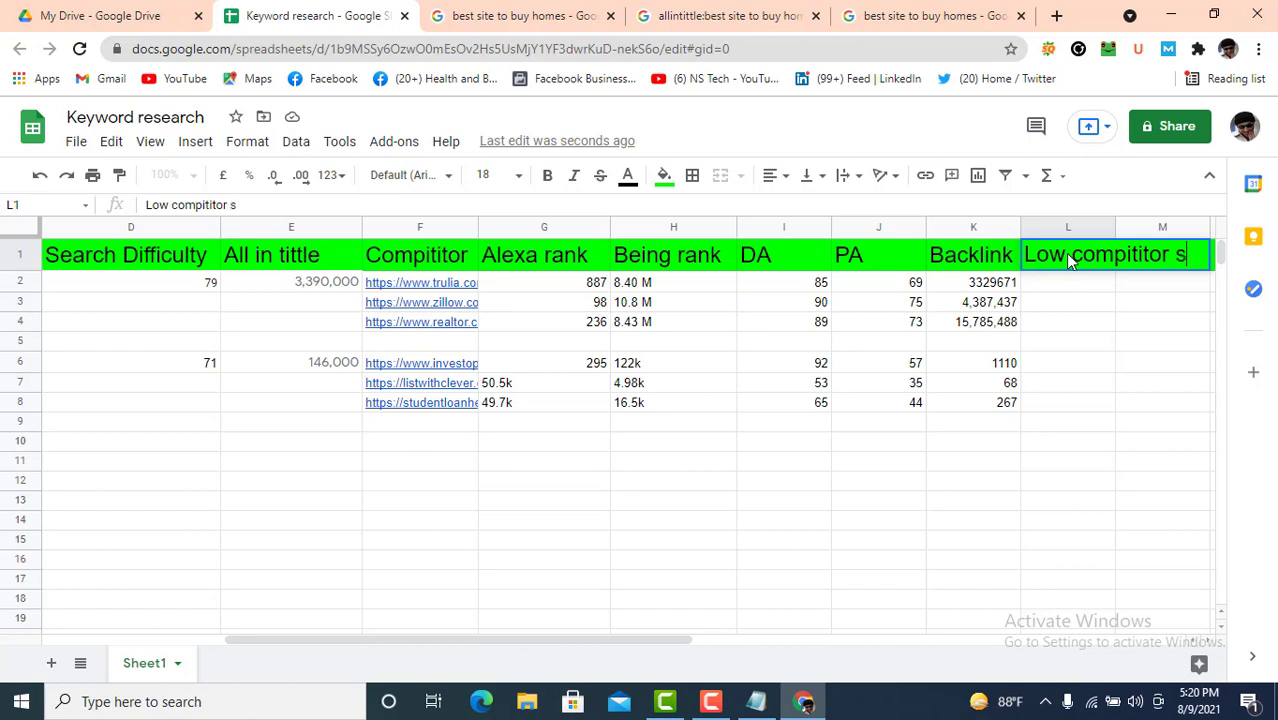
type("itw")
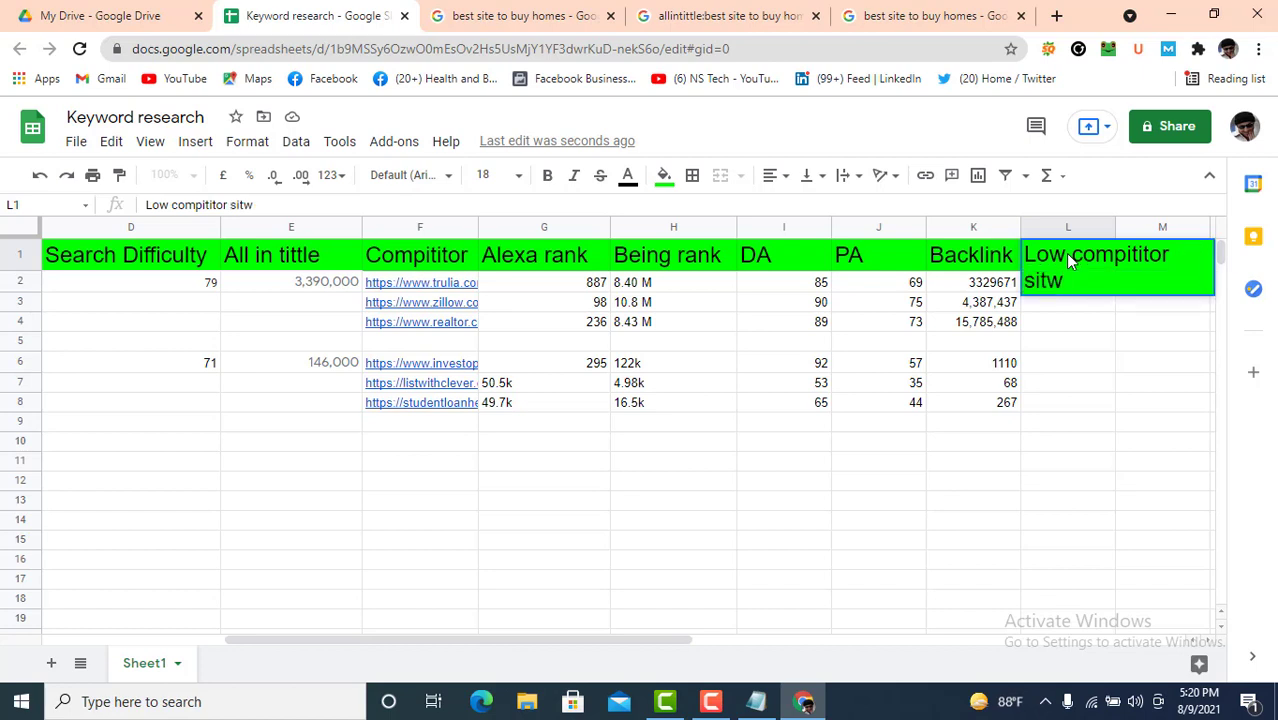
key("BackSpace")
type("e")
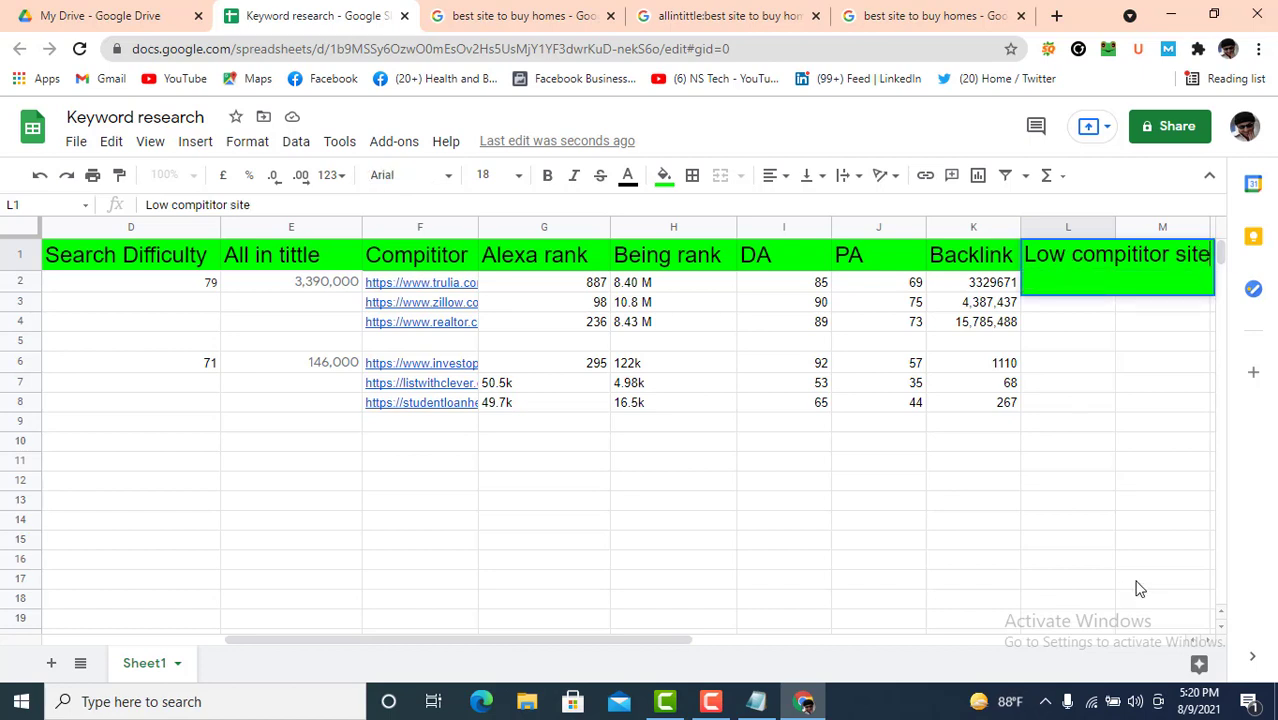
left_click(1110, 563)
Step: Widen column L so the "Low compititor site" heading fits within it
left_click_drag(643, 642, 742, 651)
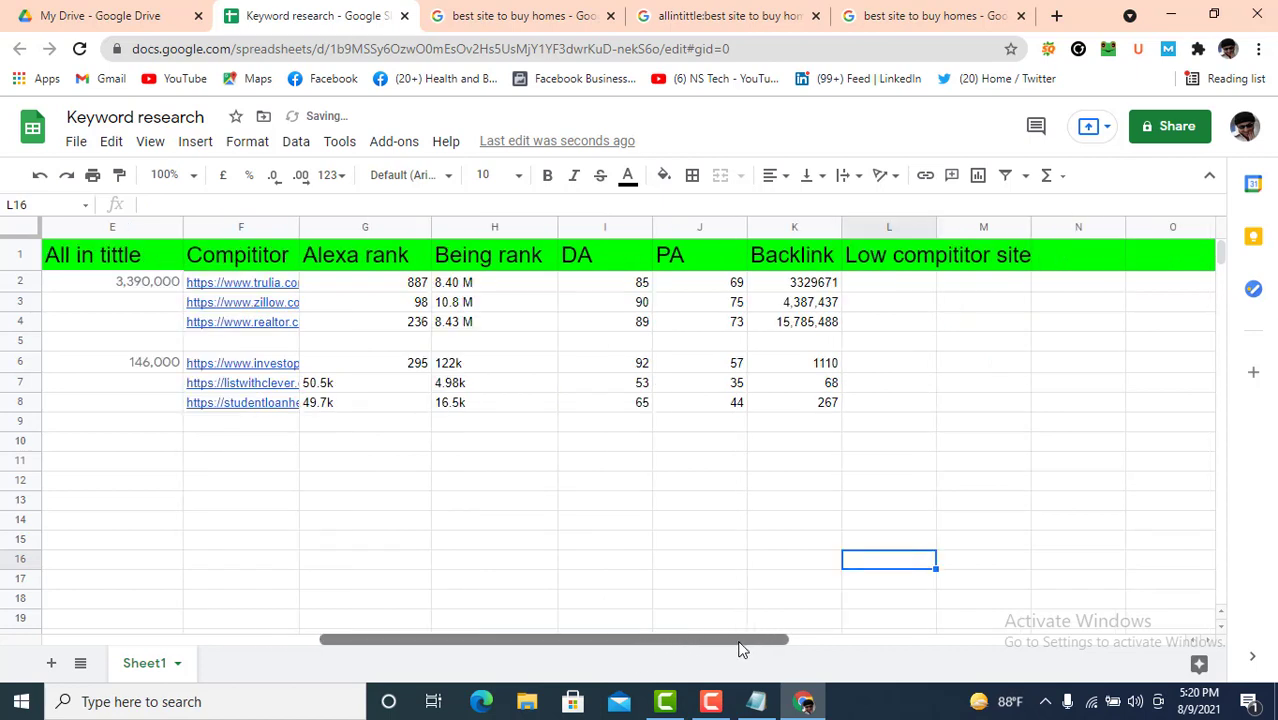
right_click(925, 228)
left_click(788, 445)
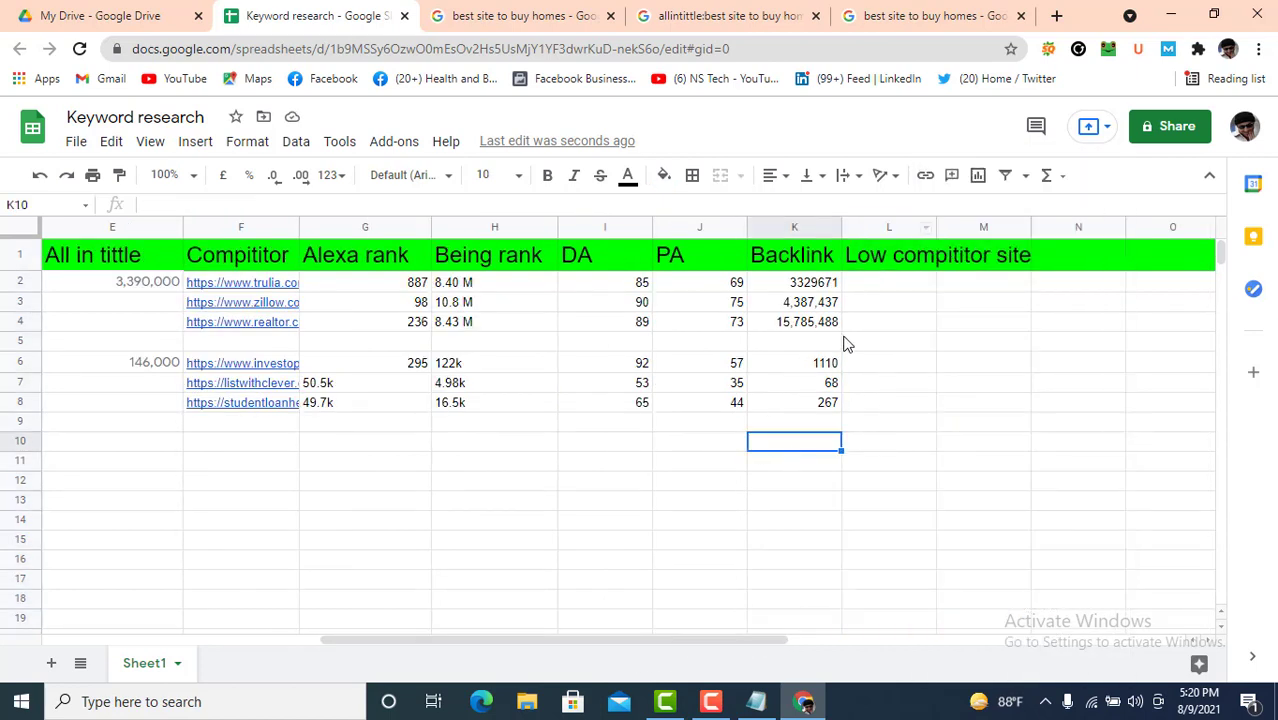
left_click_drag(936, 227, 1042, 227)
left_click(981, 323)
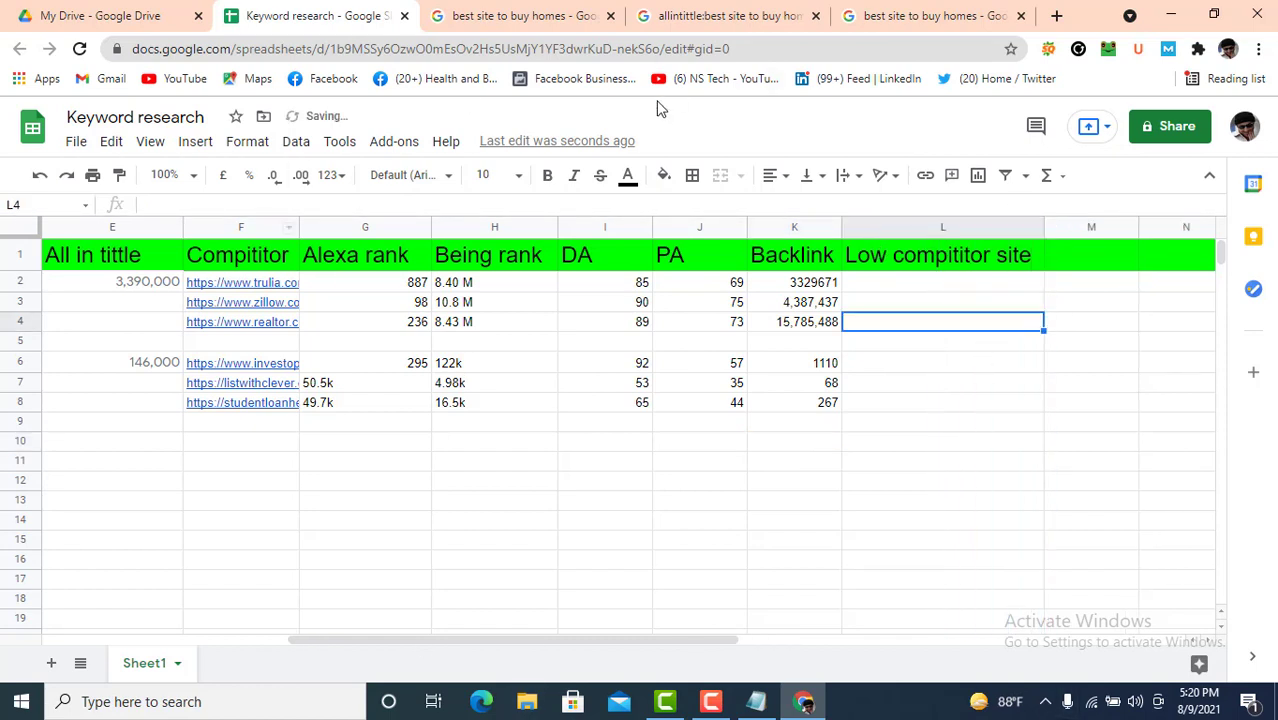
Step: Examine the authority scores and link counts of the "best site to buy homes" search results to judge which sites are low competitors
left_click(880, 16)
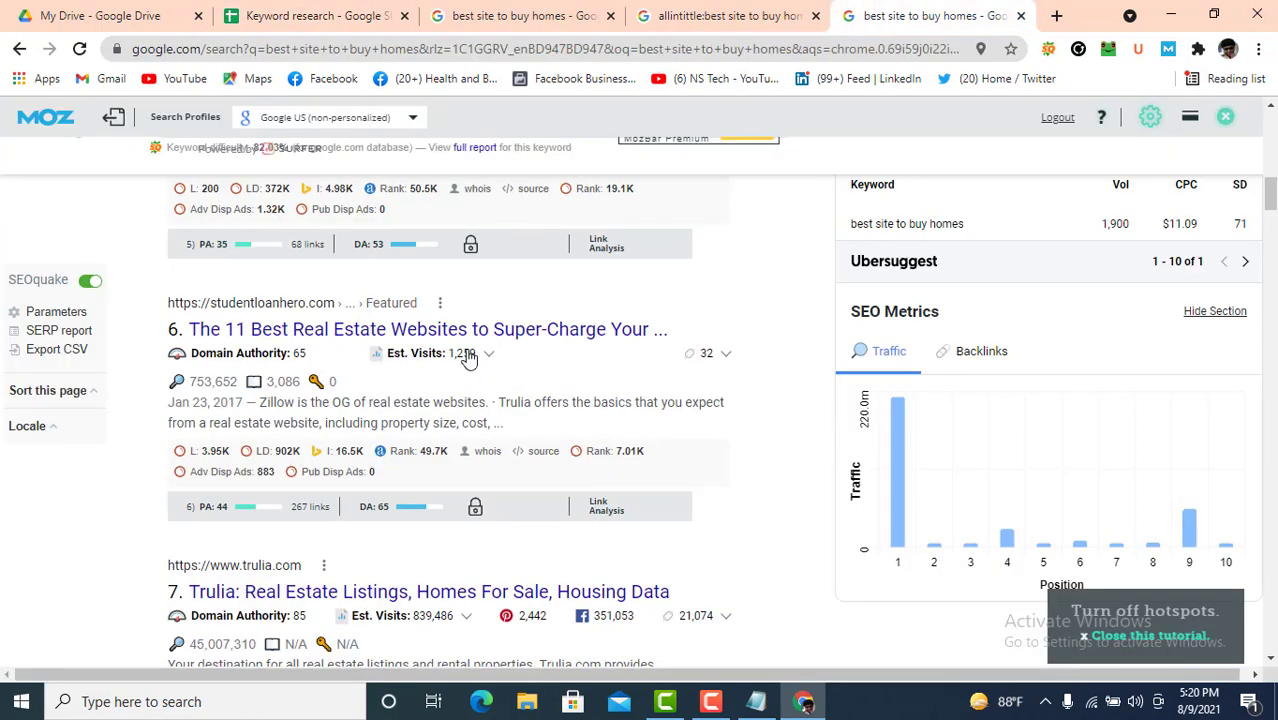
scroll(342, 417, "up", 5)
scroll(343, 420, "up", 8)
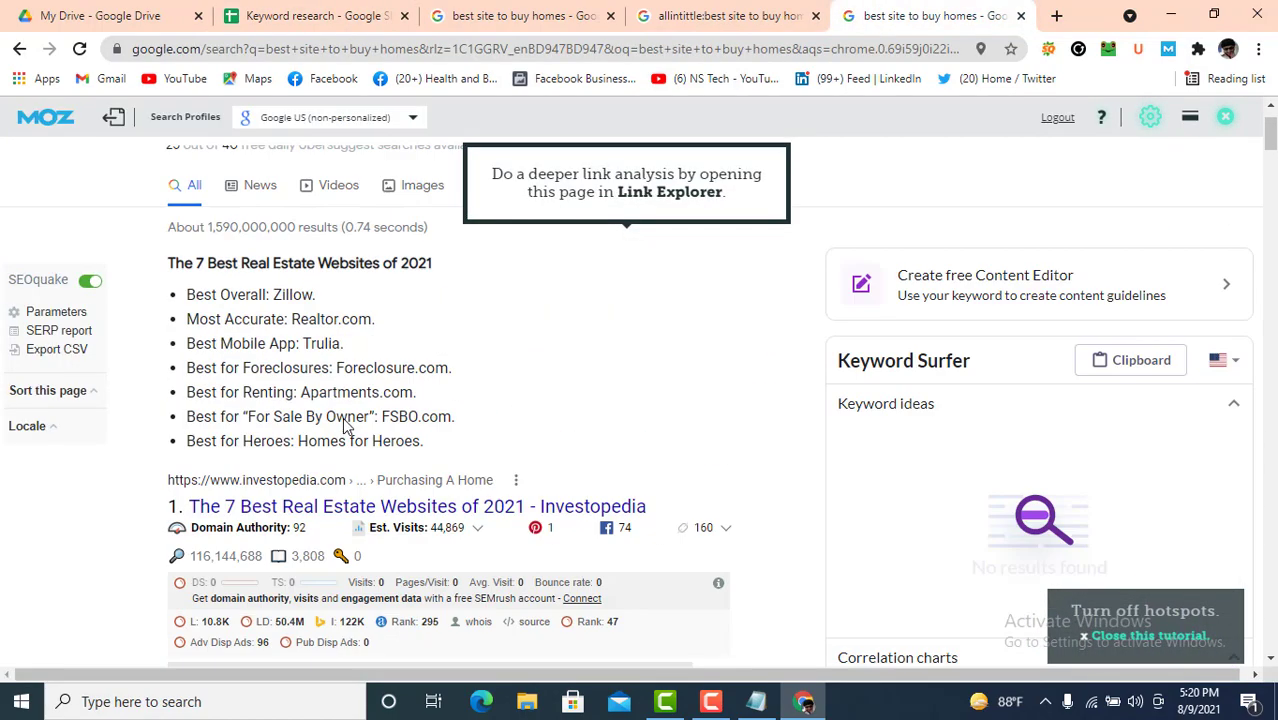
scroll(838, 433, "down", 15)
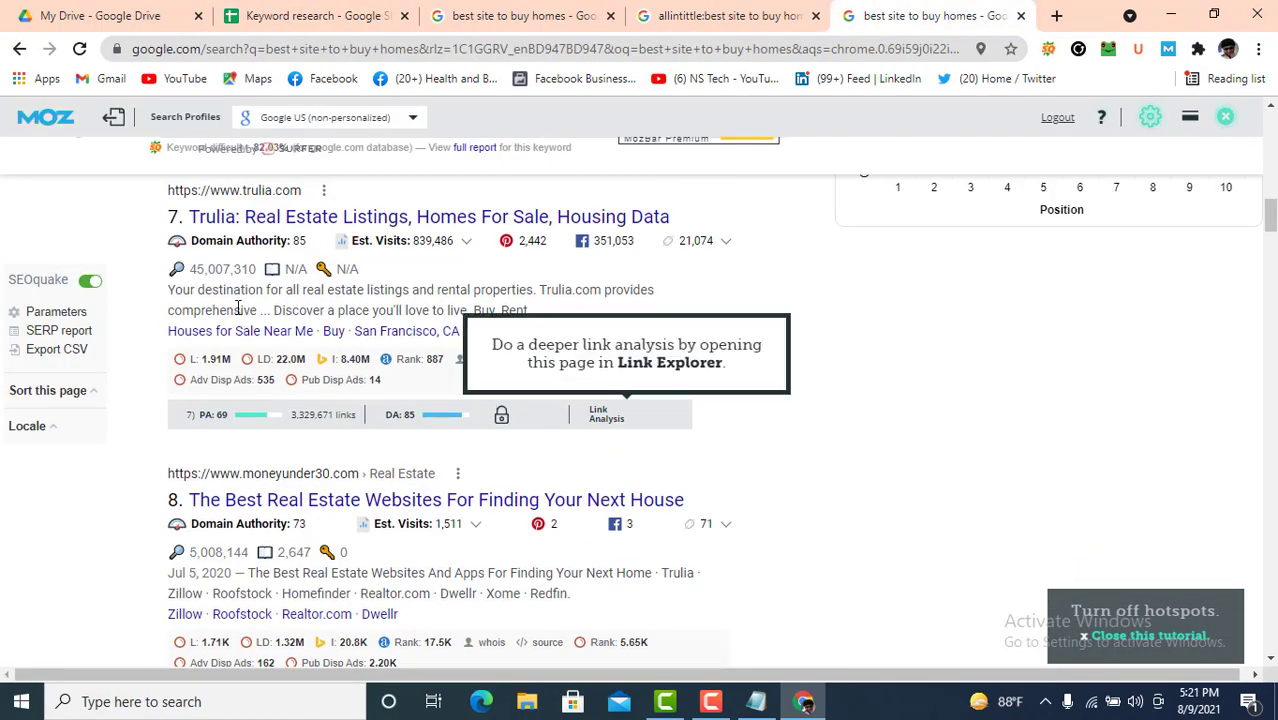
scroll(297, 315, "up", 2)
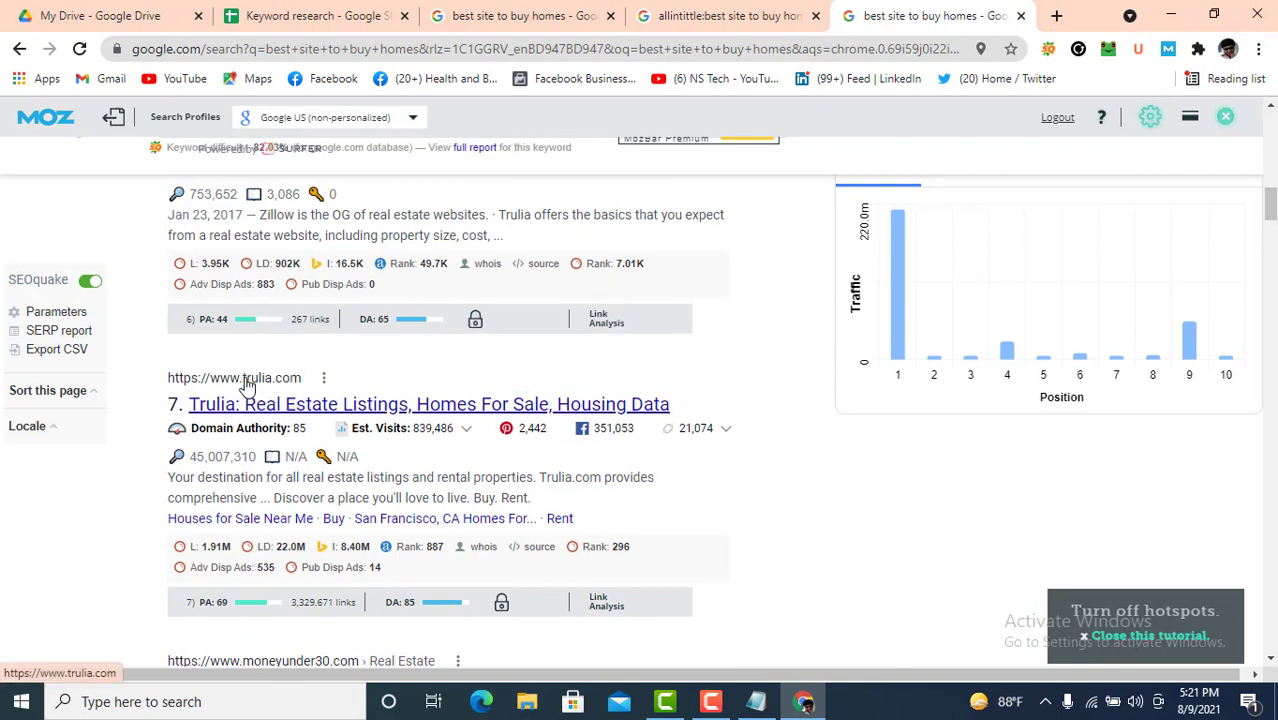
scroll(268, 385, "up", 4)
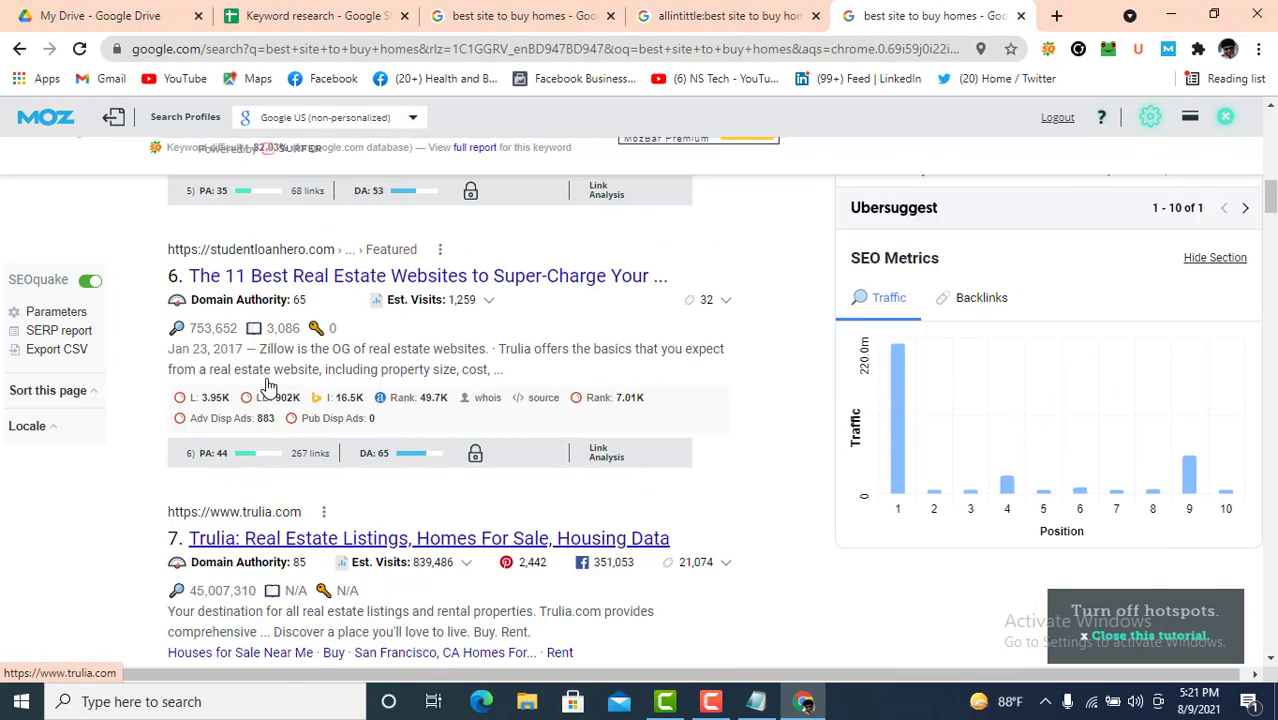
scroll(297, 443, "up", 3)
scroll(310, 425, "down", 3)
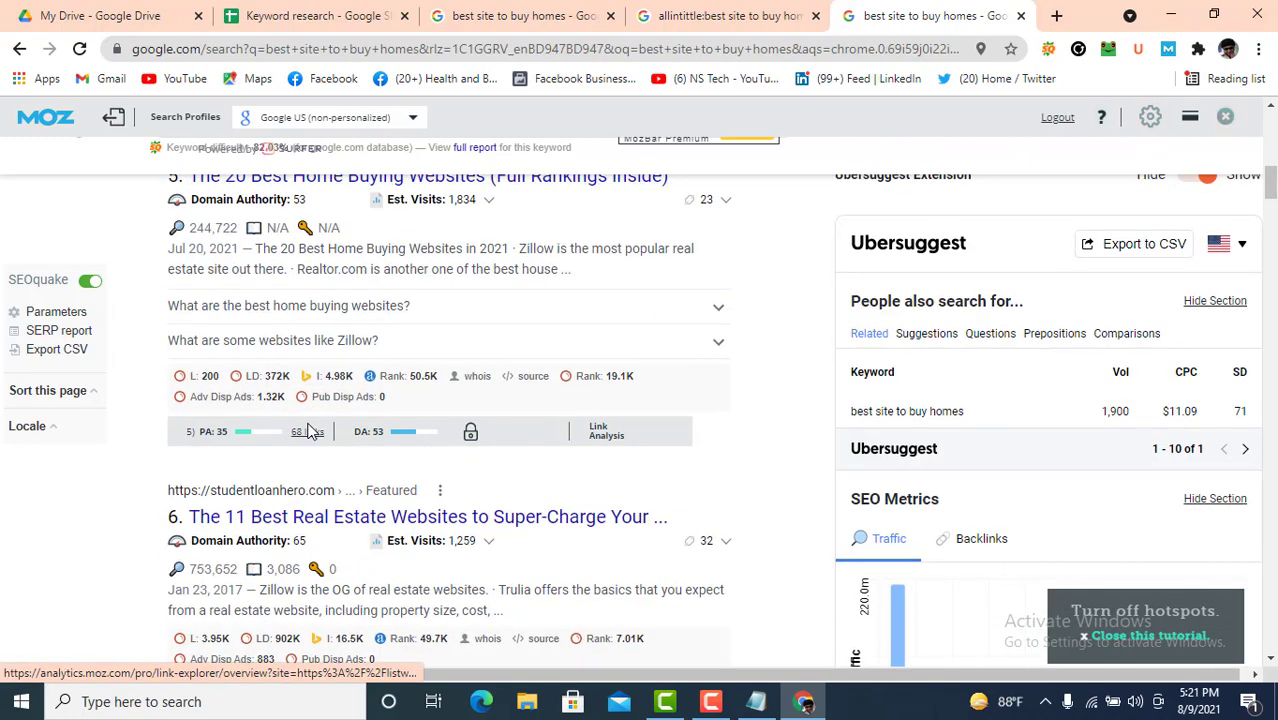
scroll(317, 414, "up", 4)
scroll(320, 414, "up", 1)
scroll(305, 428, "down", 2)
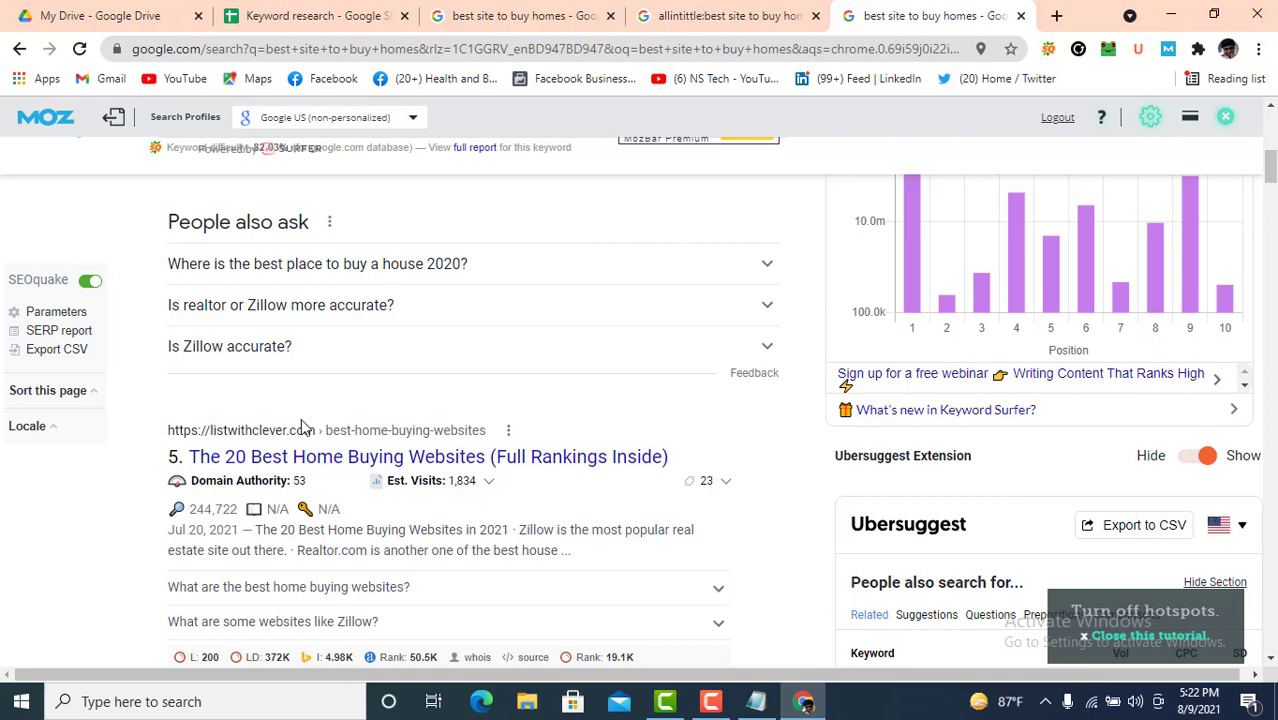
scroll(320, 420, "up", 3)
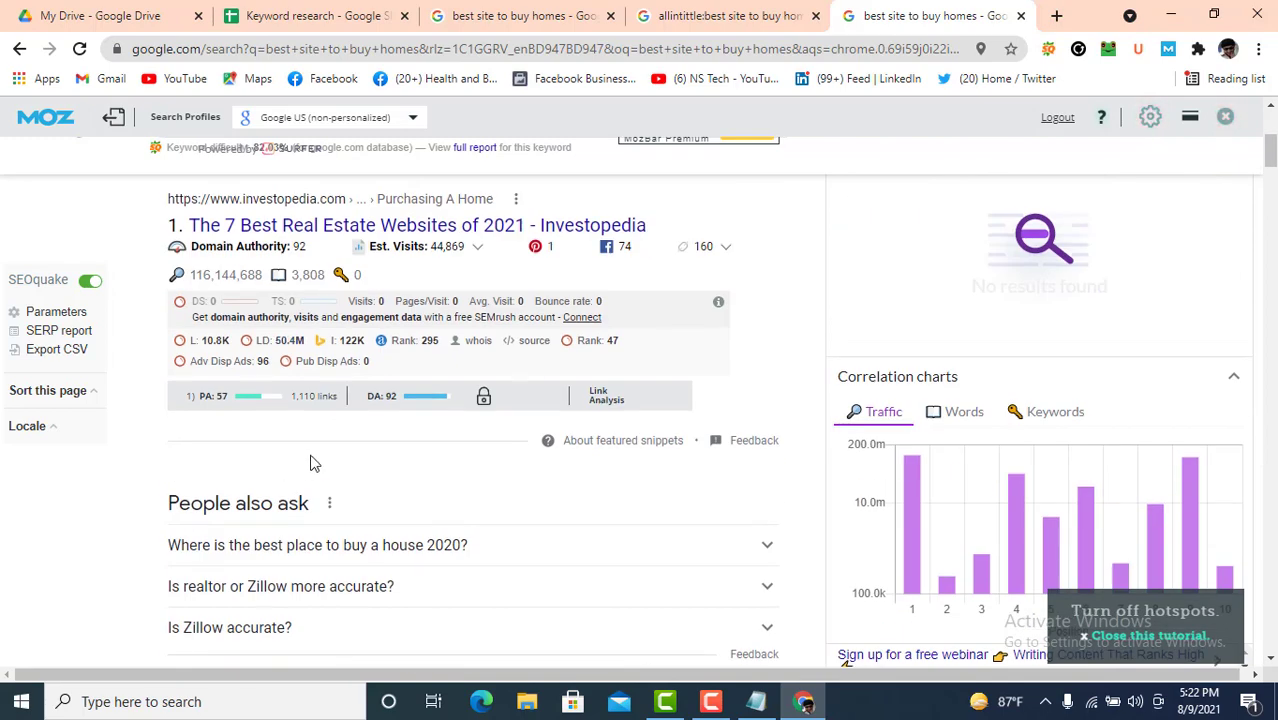
scroll(312, 452, "down", 7)
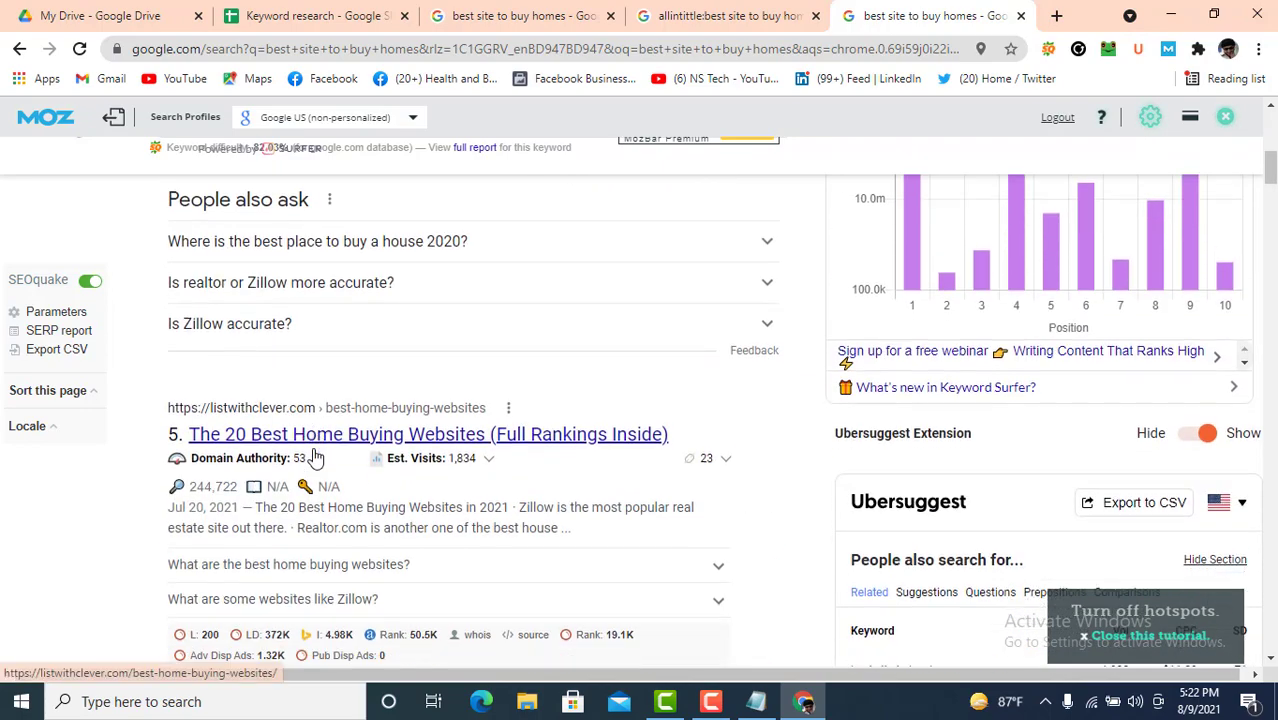
scroll(316, 453, "down", 5)
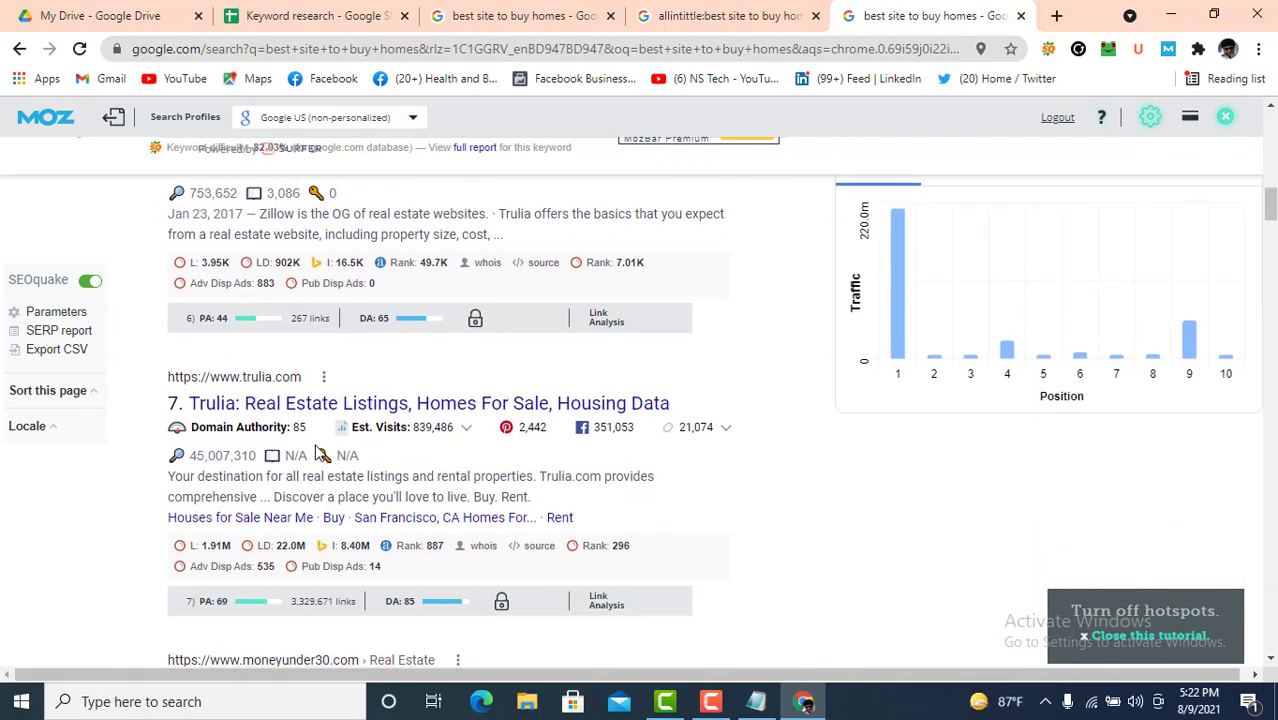
scroll(318, 453, "down", 3)
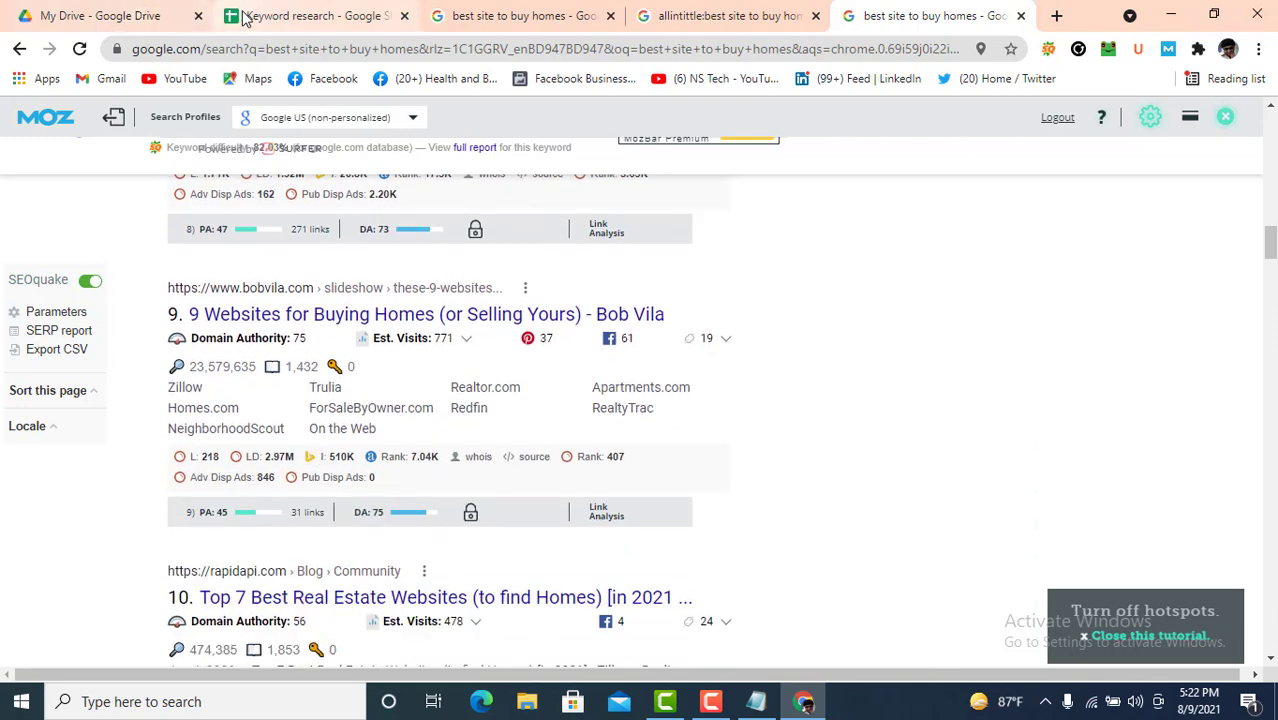
Step: Enter 0 in the "Low compititor site" column for "best site to buy homes" in L6, leaving L7 empty
left_click(305, 16)
left_click(895, 365)
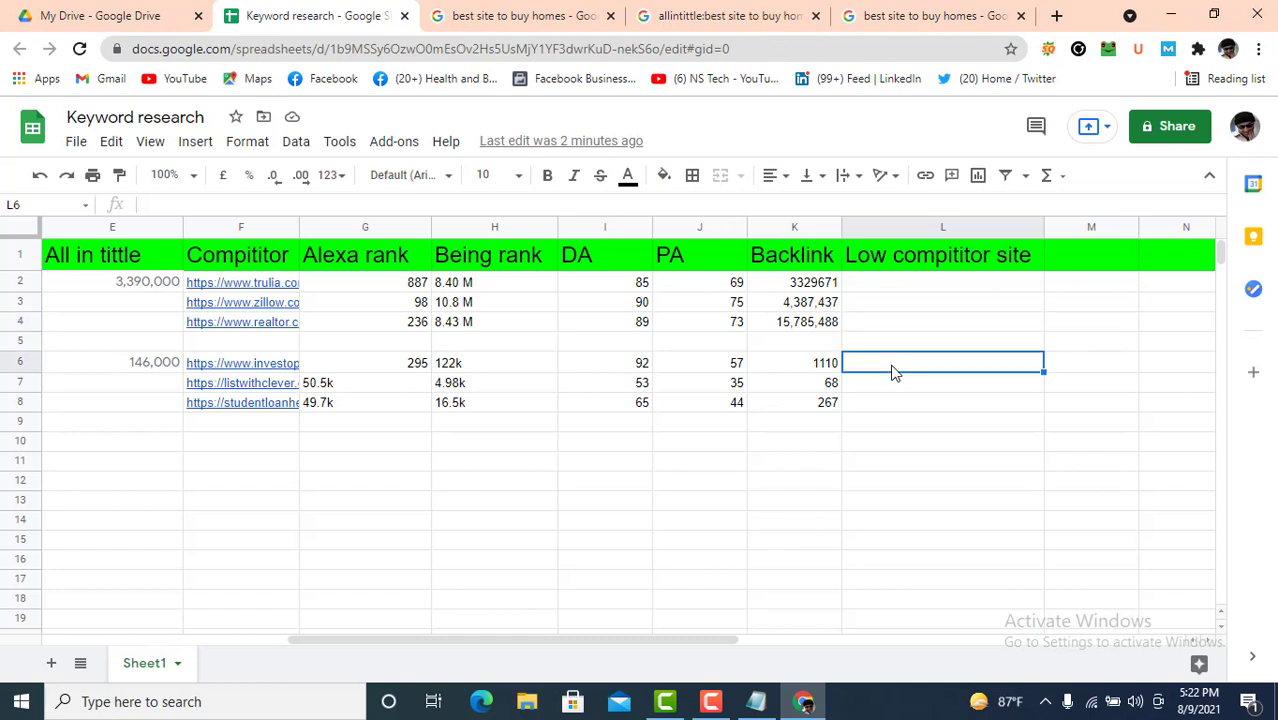
type("0")
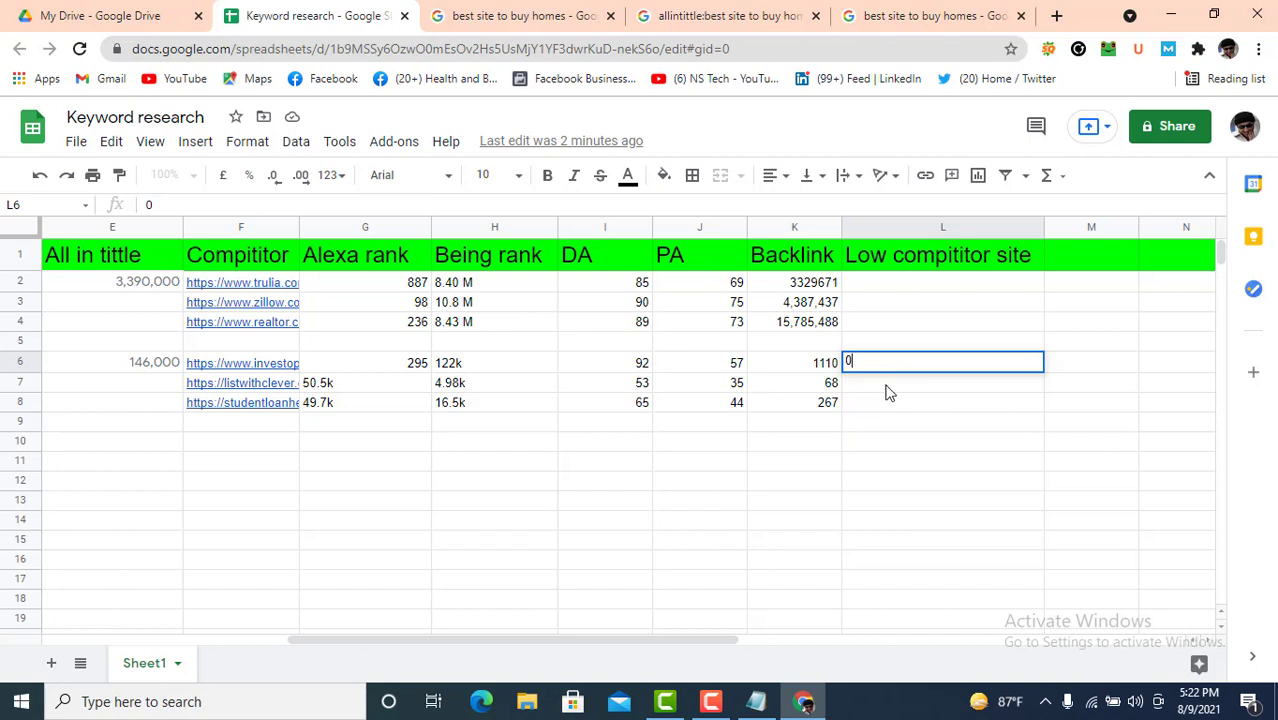
left_click(889, 392)
type("0")
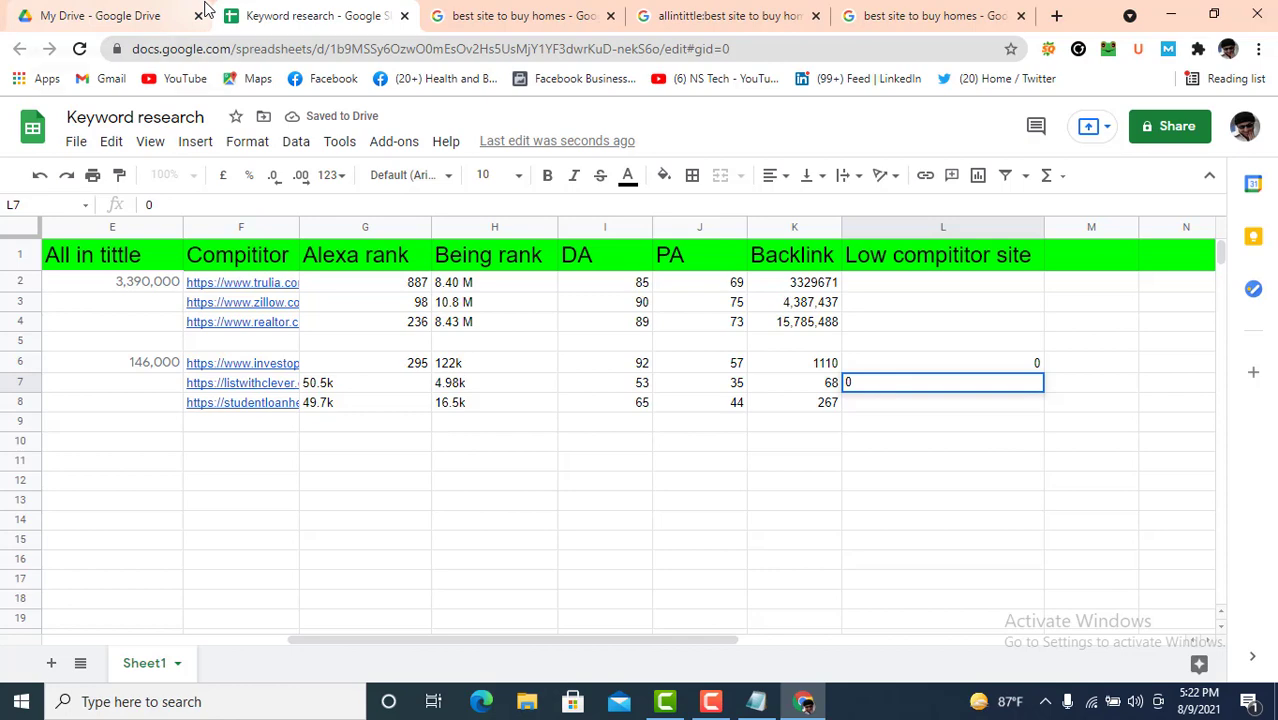
key("BackSpace")
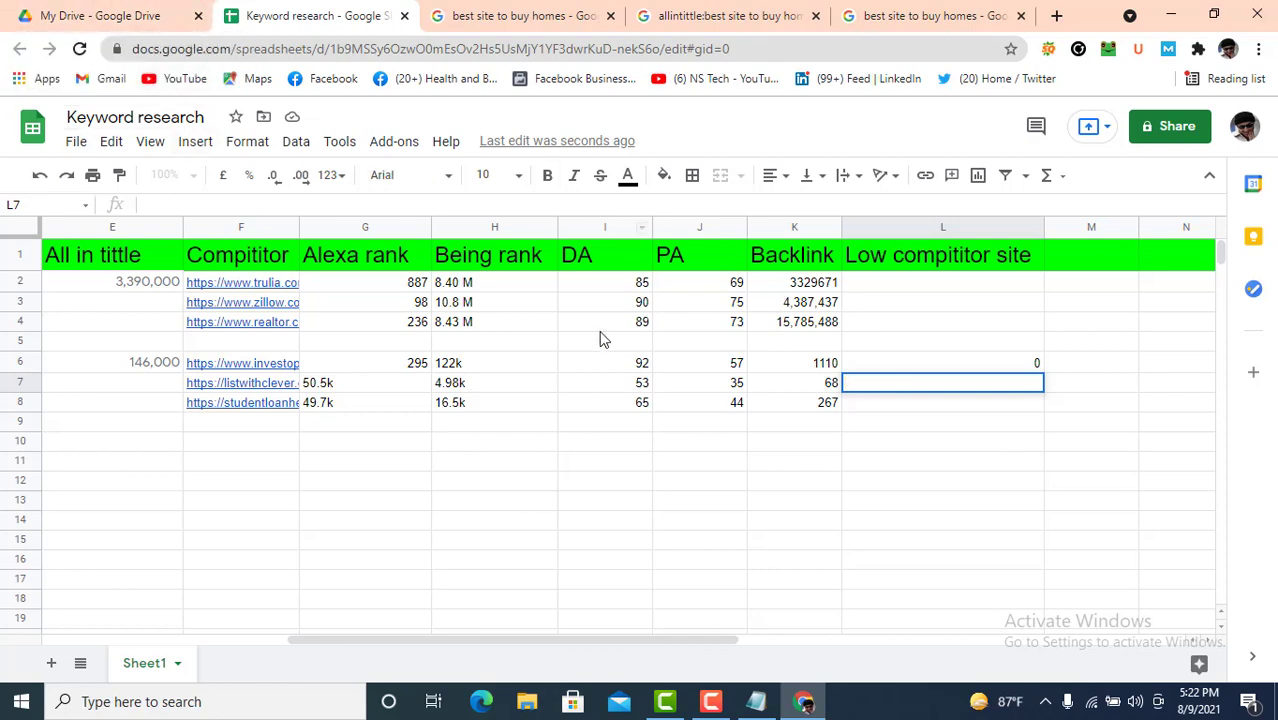
Step: Copy the keyword "we buy homes" from A9 and close the allintittle and second "best site to buy homes" result tabs
left_click(620, 563)
left_click_drag(595, 638, 220, 593)
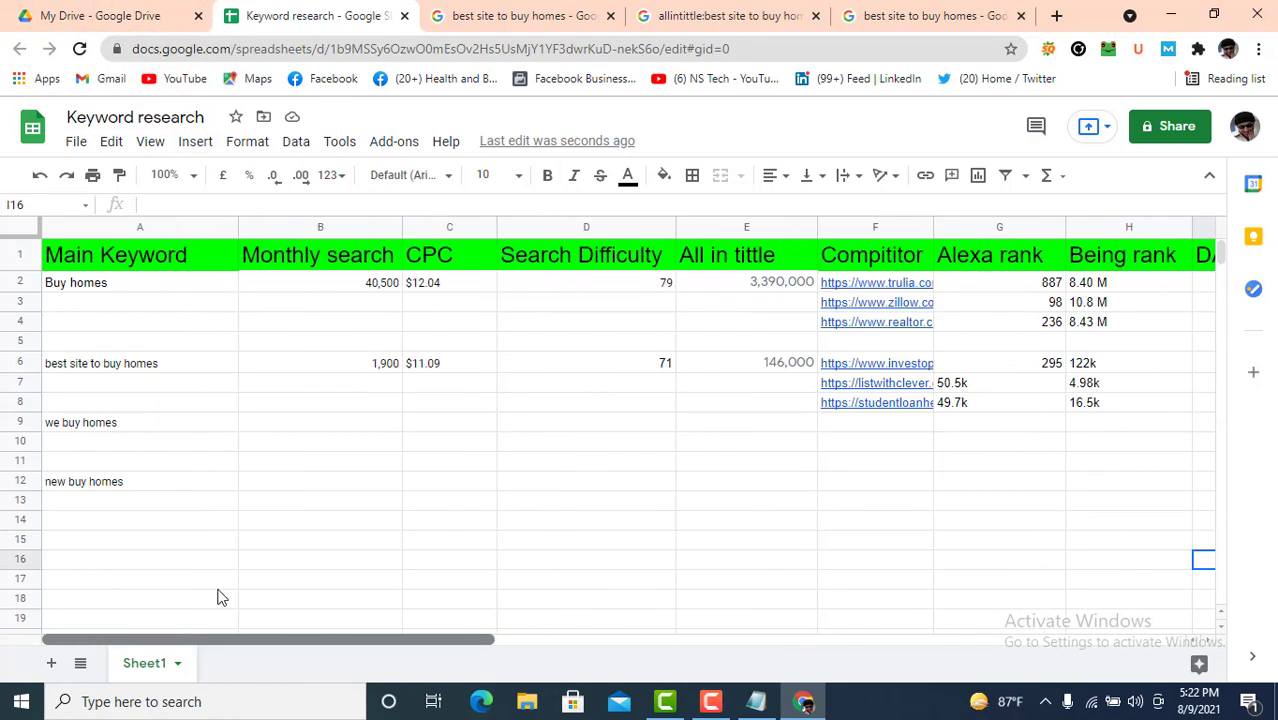
left_click(81, 424)
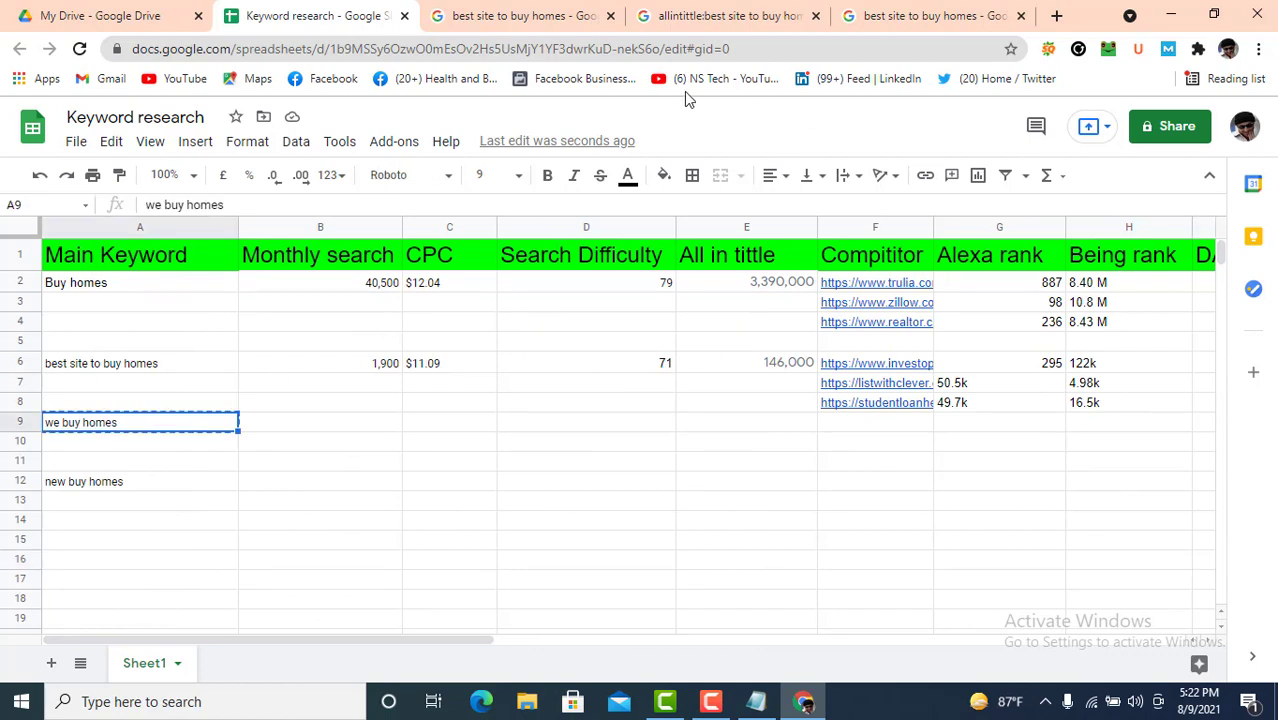
left_click(818, 16)
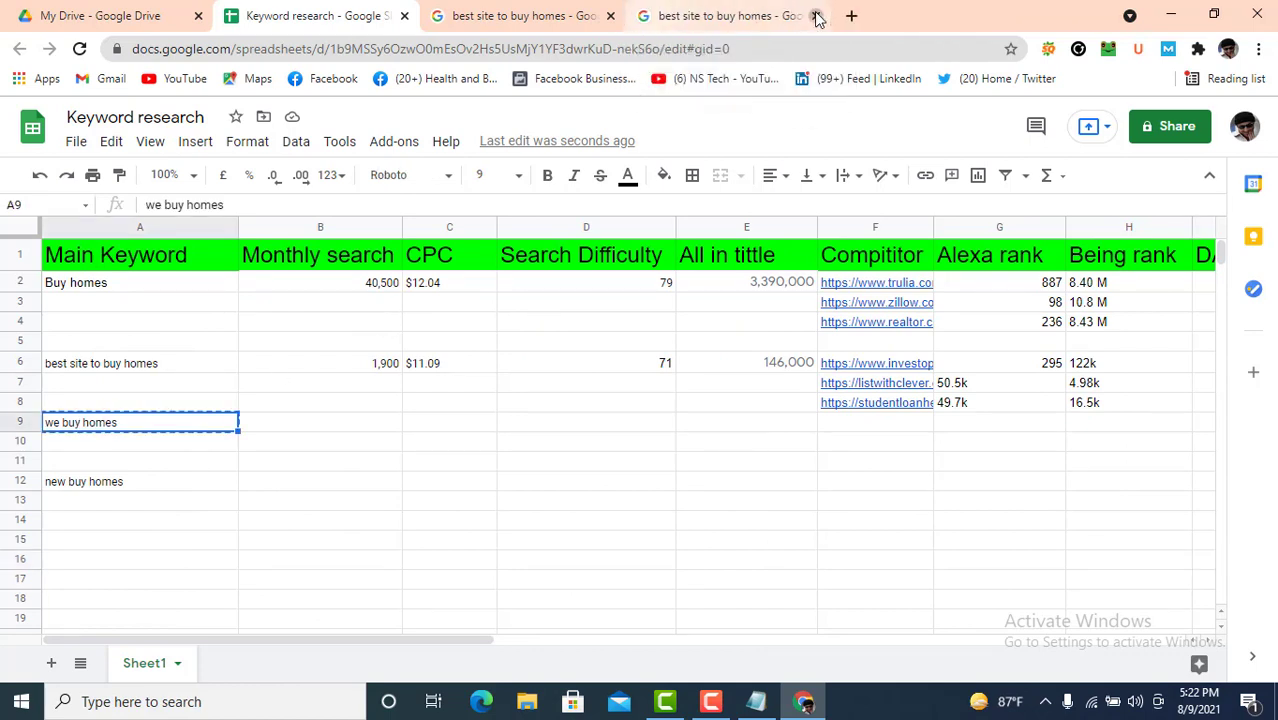
left_click(818, 16)
Step: Search Google for "we buy homes" in a new tab
left_click(698, 16)
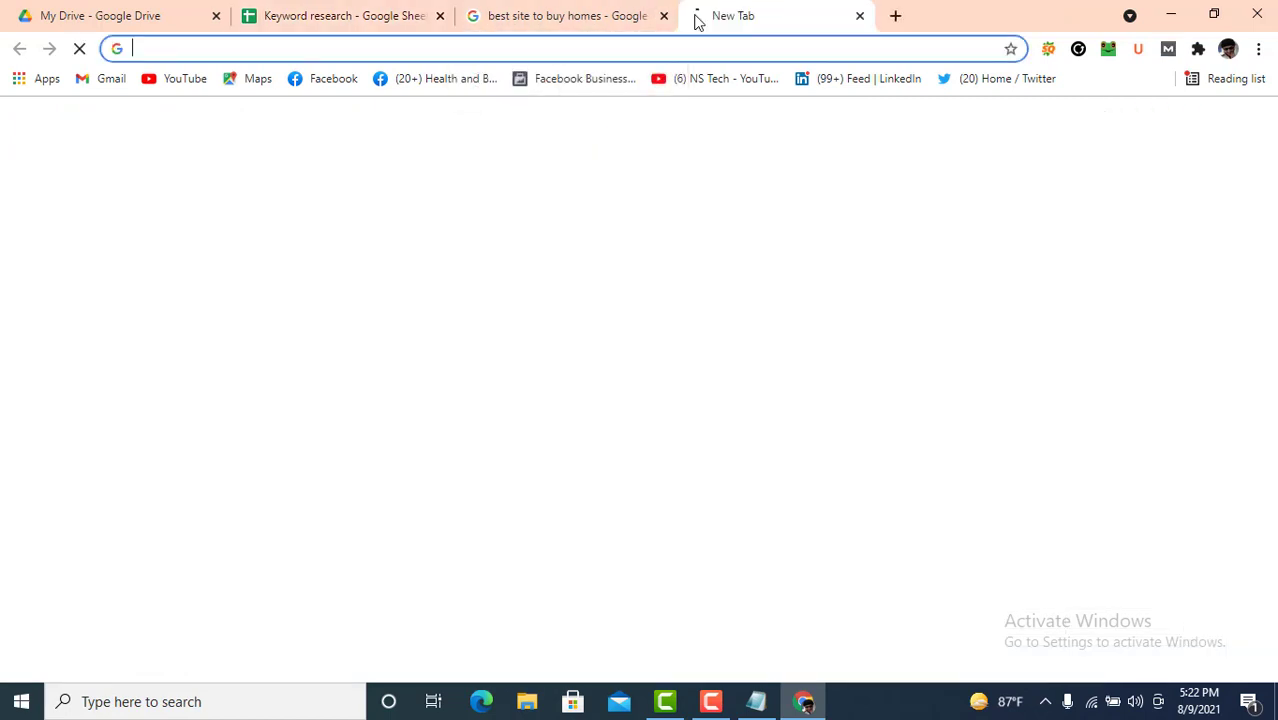
type("we buy homes")
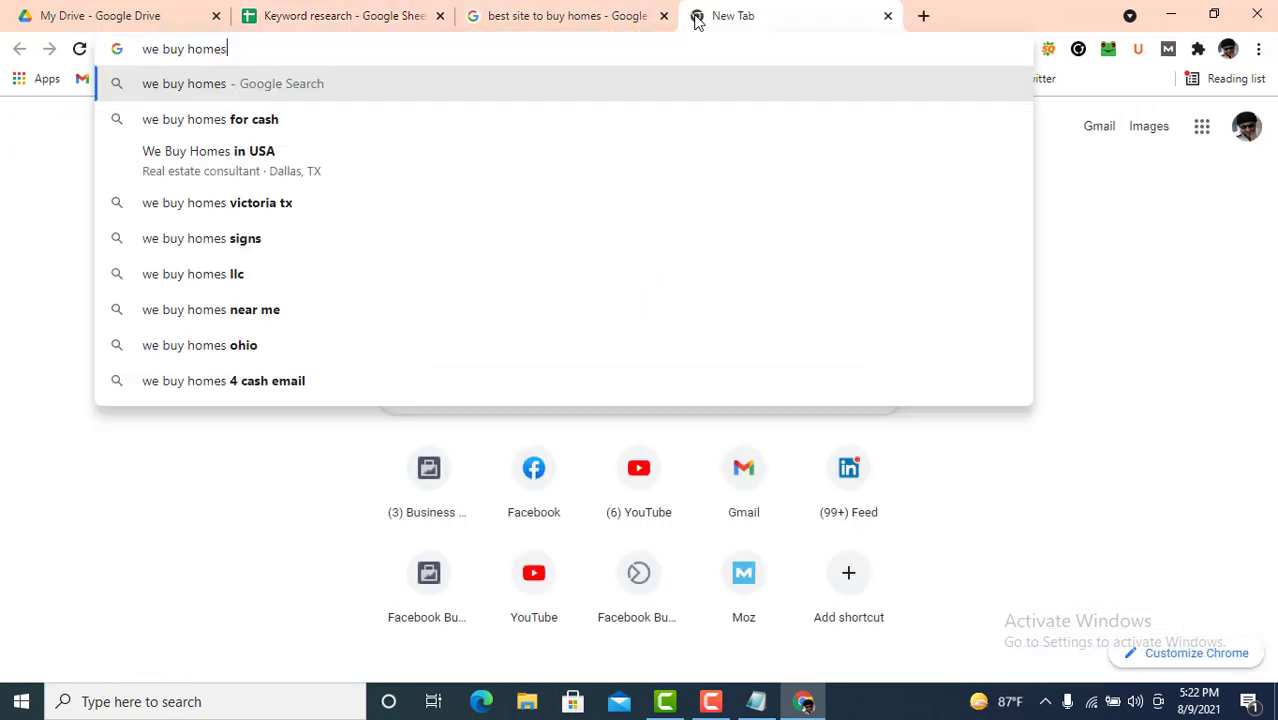
key("Return")
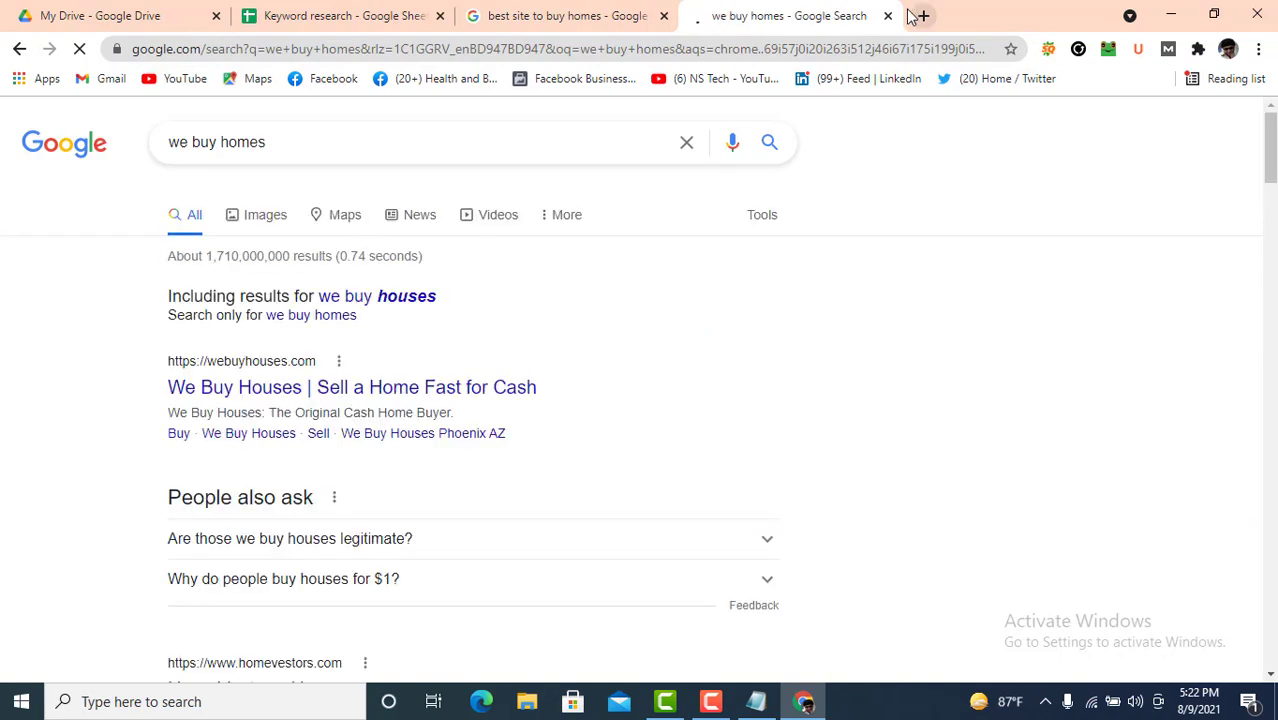
Step: Run a Google search for "allintittle:we buy homes" in another new tab
left_click(924, 17)
type("a")
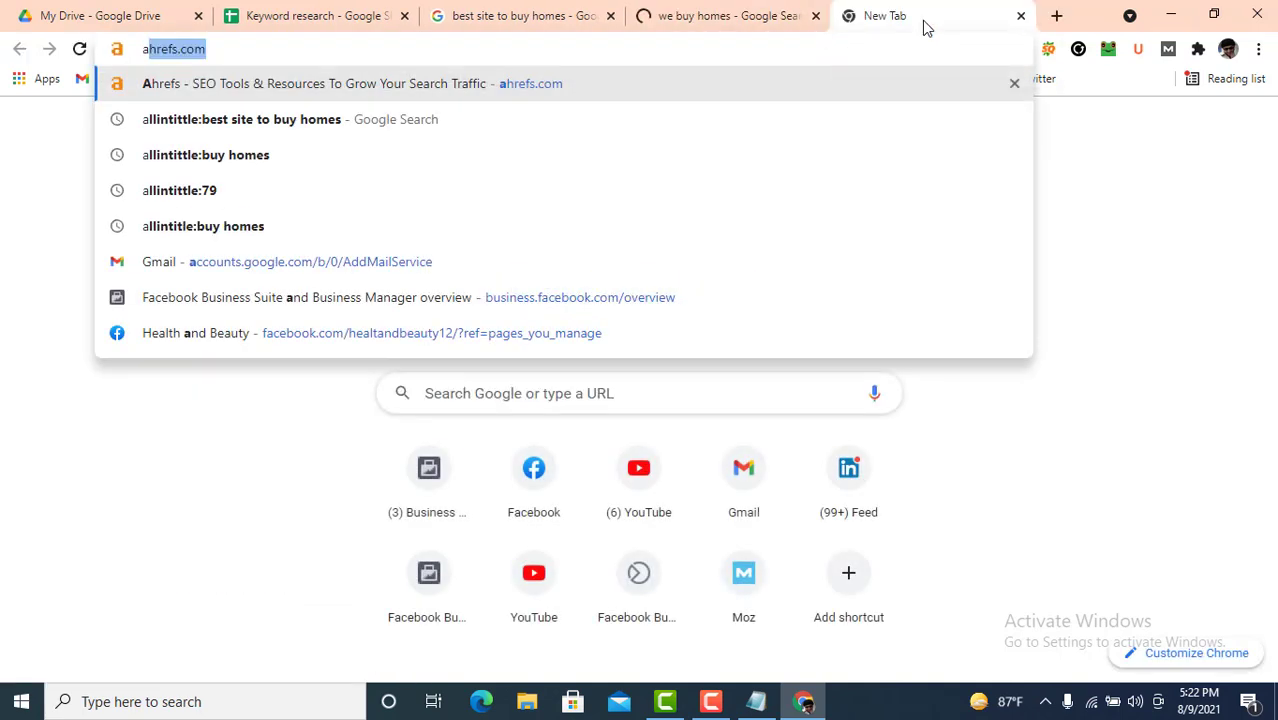
type("llint")
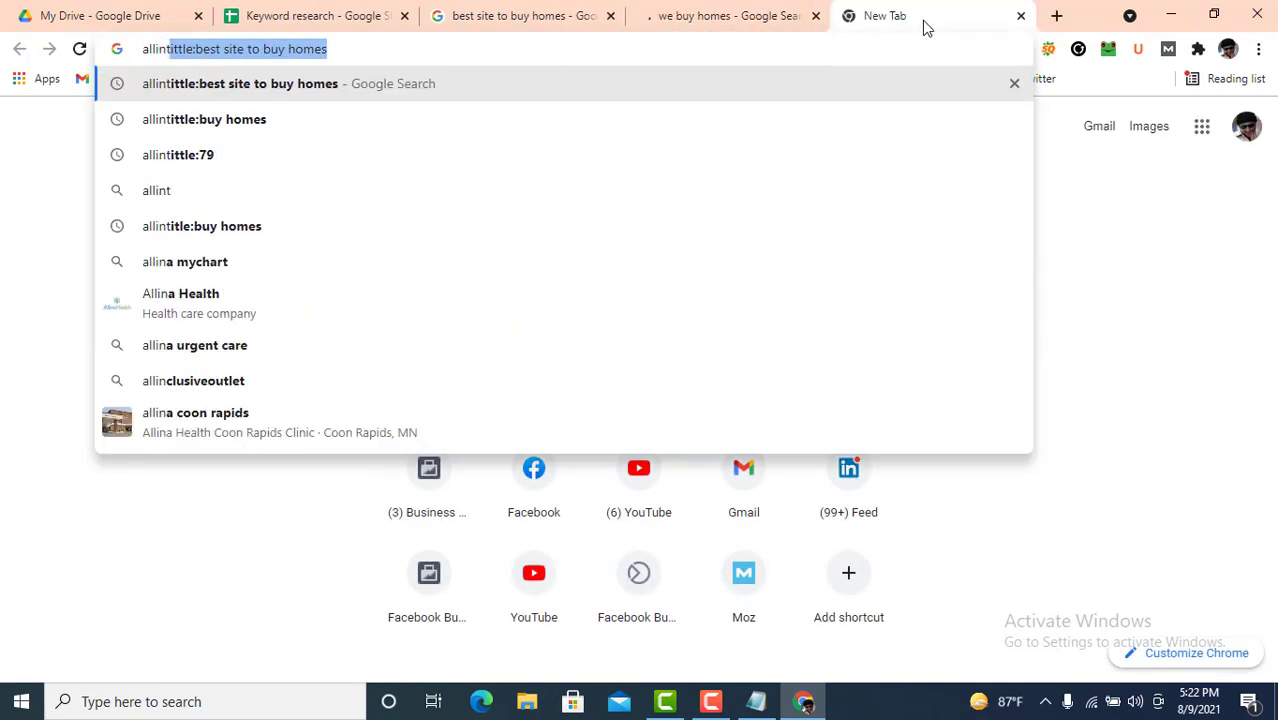
type("ittle")
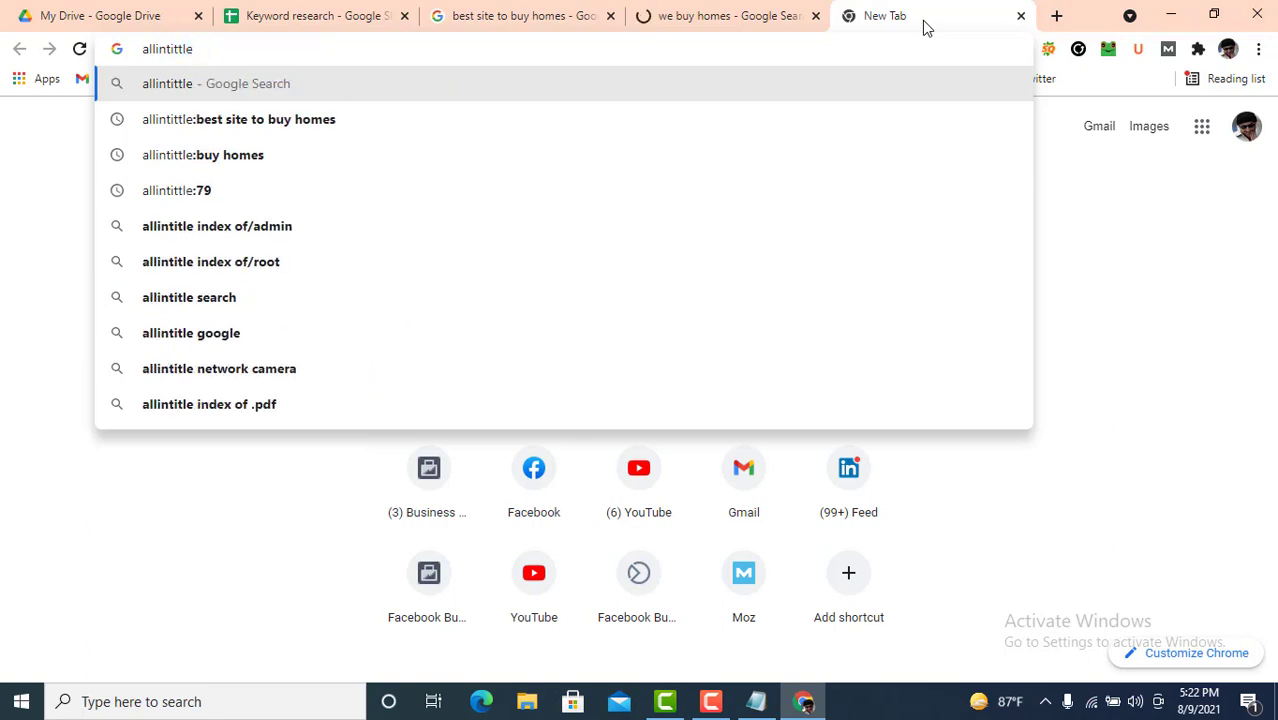
key("BackSpace")
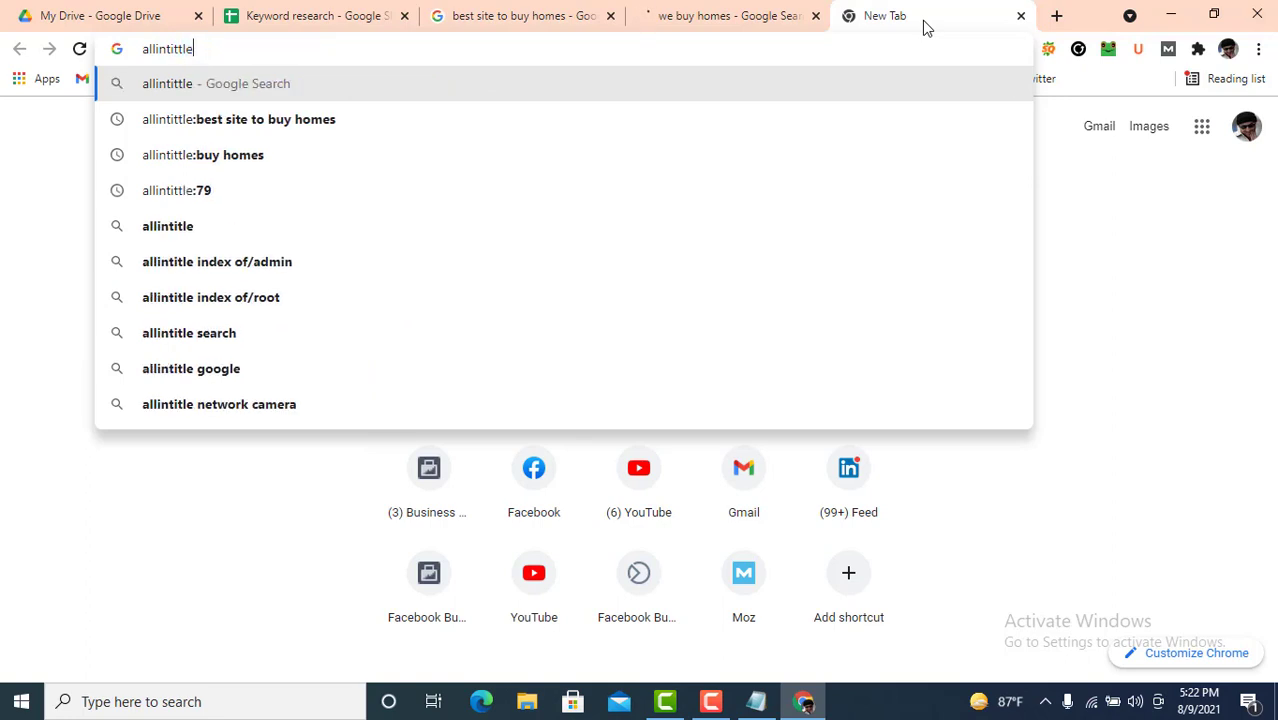
type(":")
type("we buy homes")
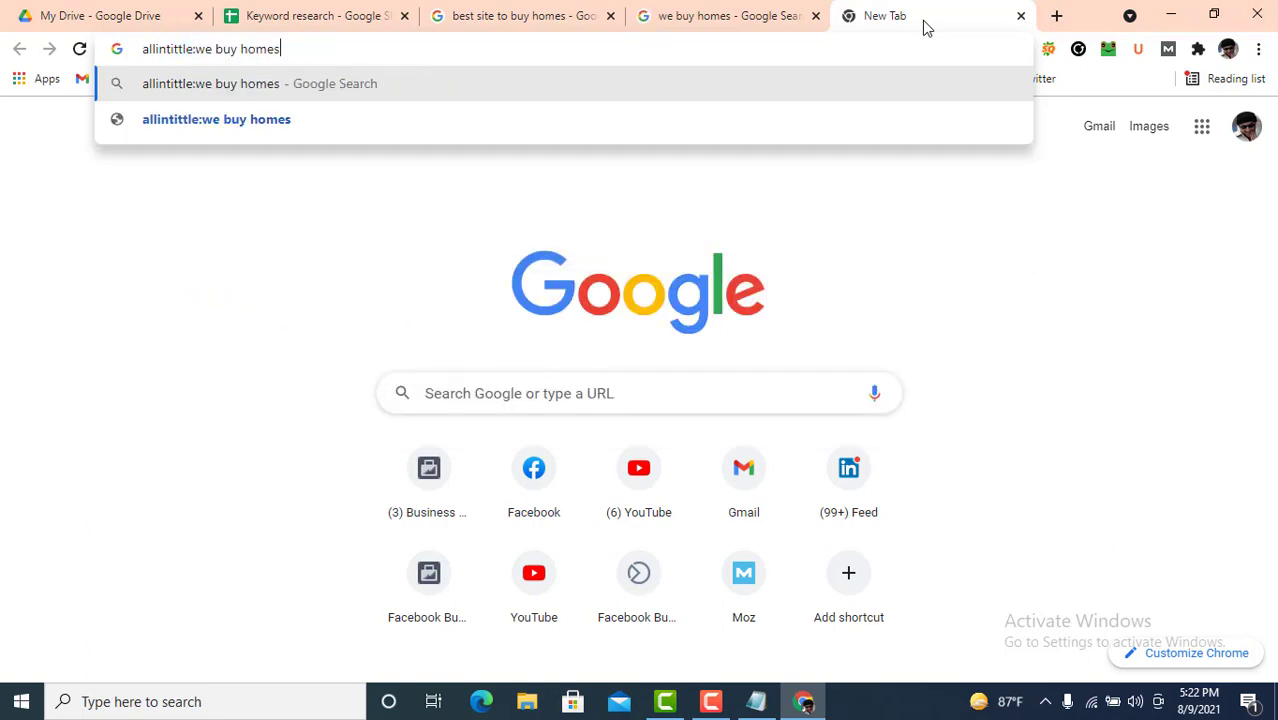
key("Return")
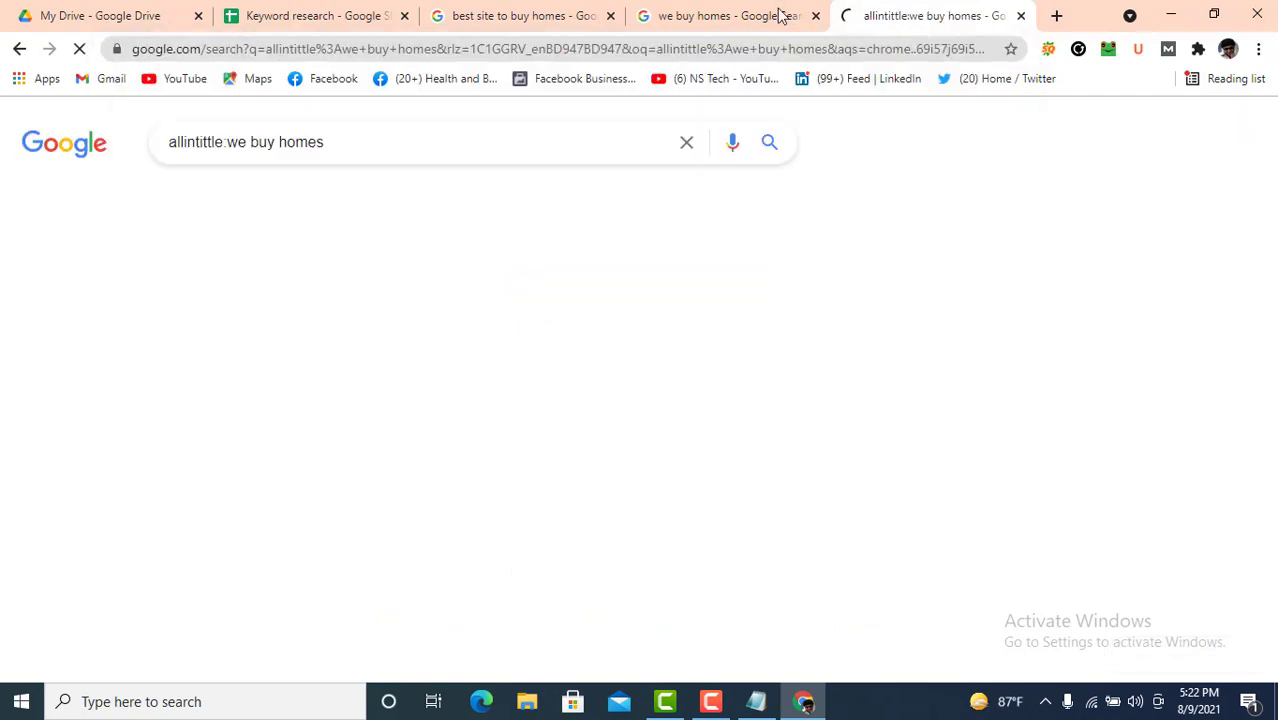
Step: Copy the Ubersuggest search volume 1,600 for "we buy homes" into its Monthly search cell B9 in the Keyword research sheet
left_click(757, 20)
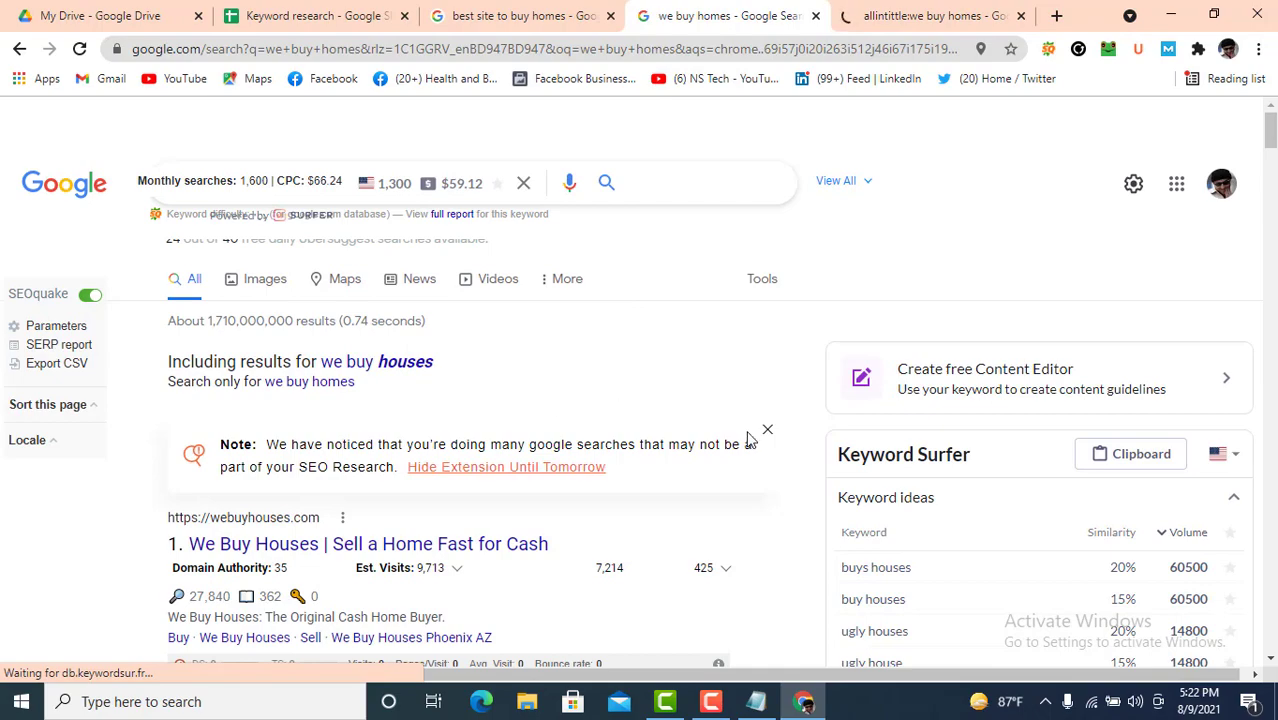
scroll(750, 440, "down", 2)
scroll(750, 440, "down", 6)
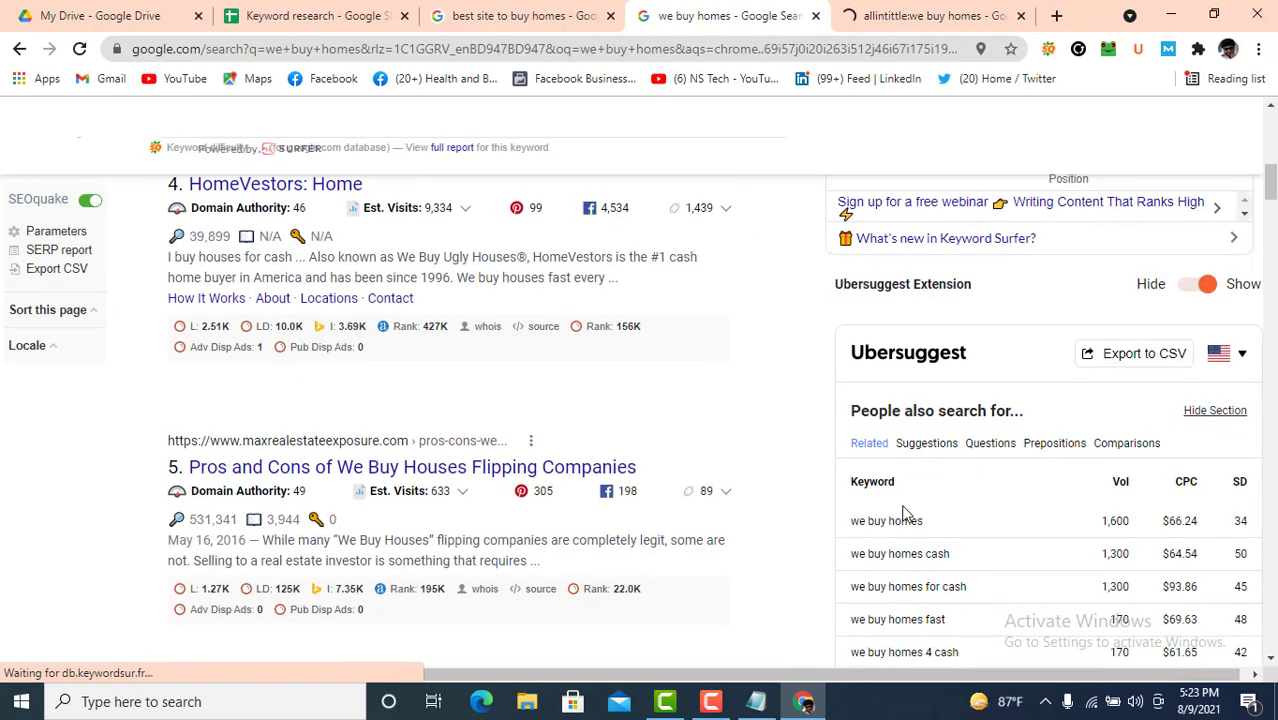
double_click(1125, 521)
right_click(1118, 522)
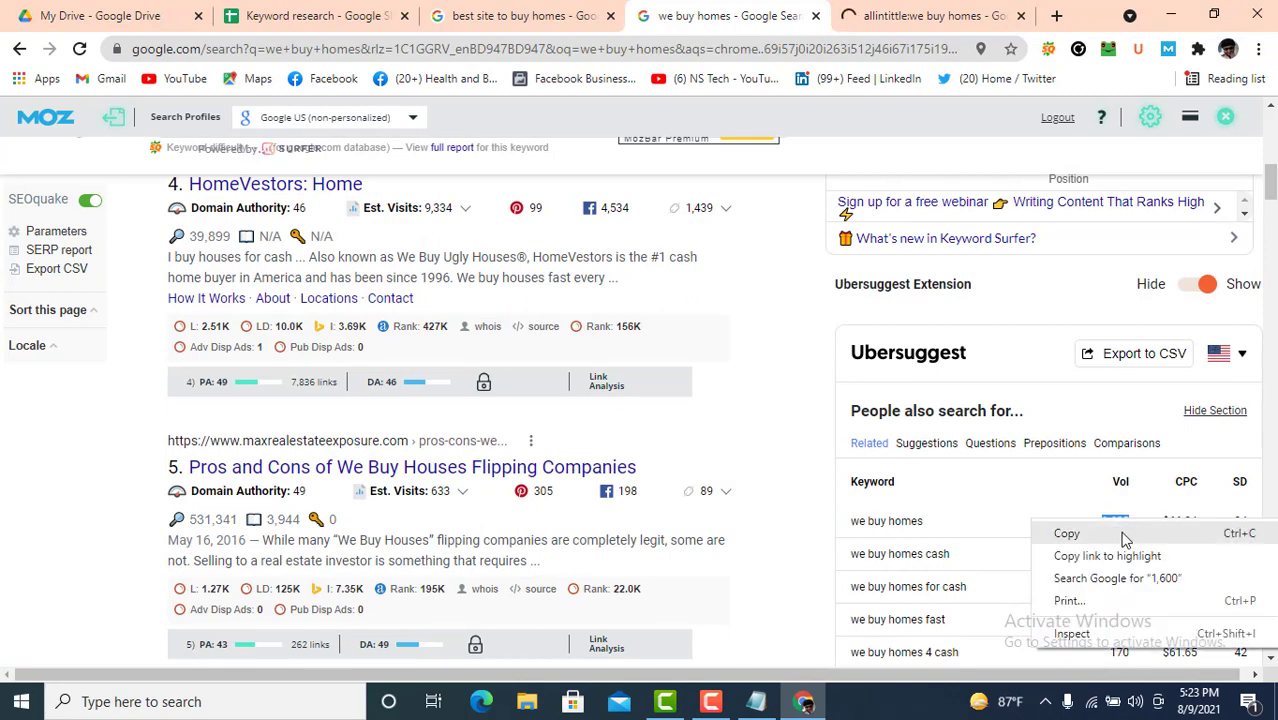
left_click(1117, 538)
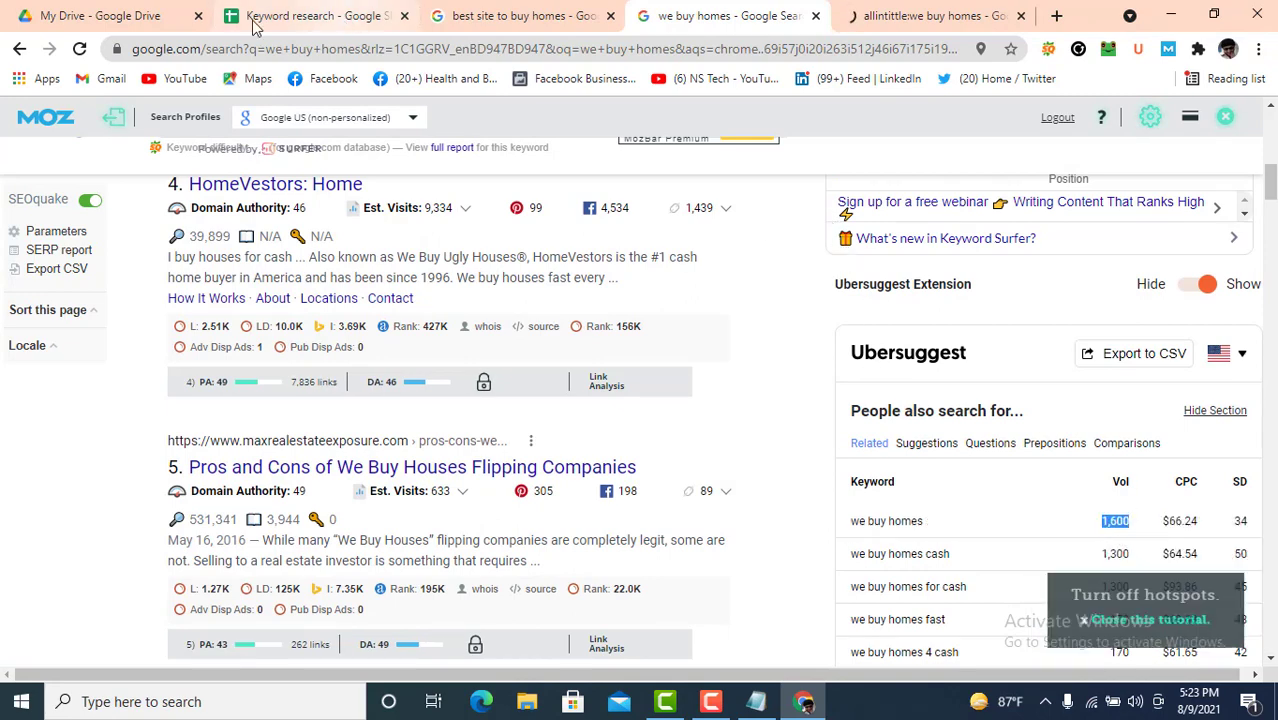
left_click(251, 17)
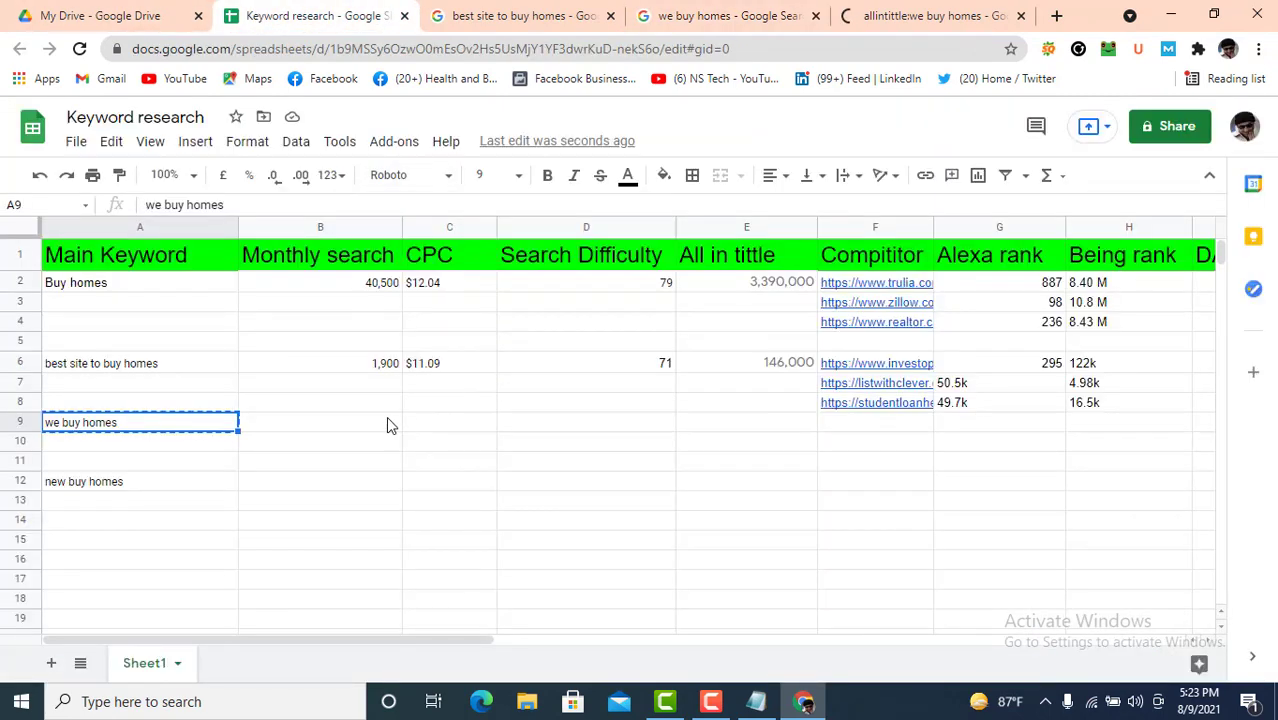
left_click(372, 425)
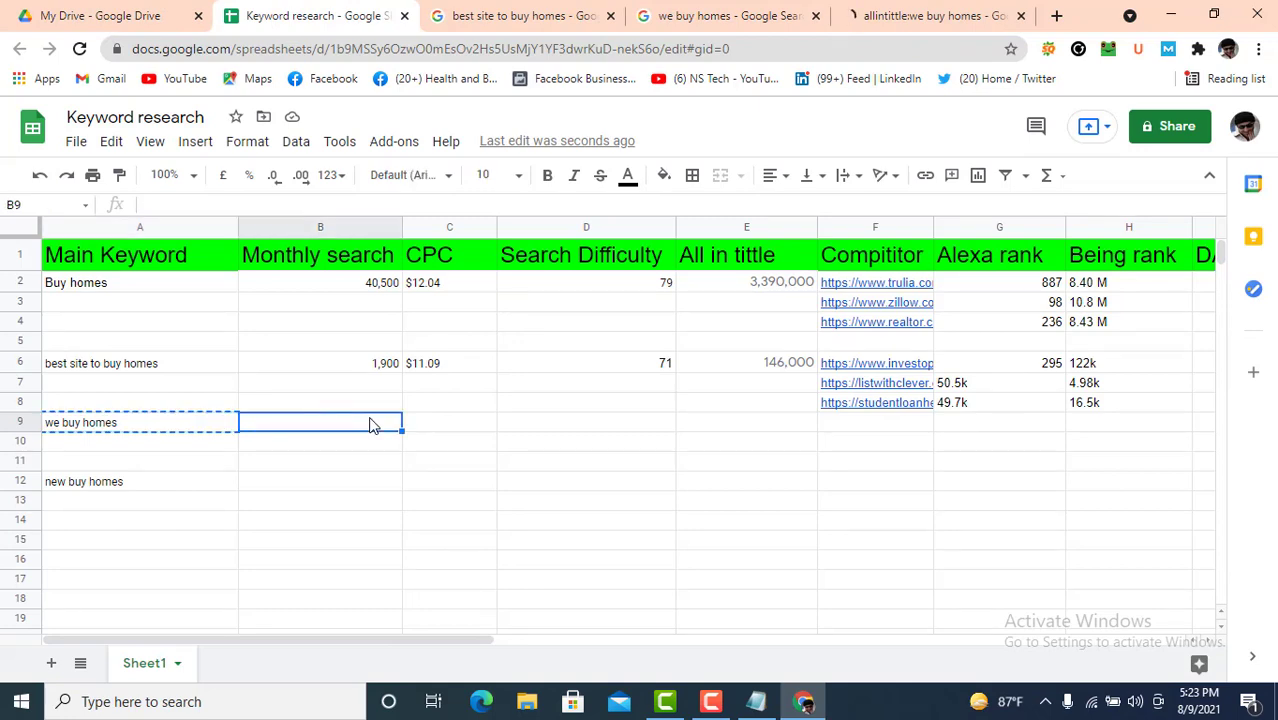
key("ctrl+v")
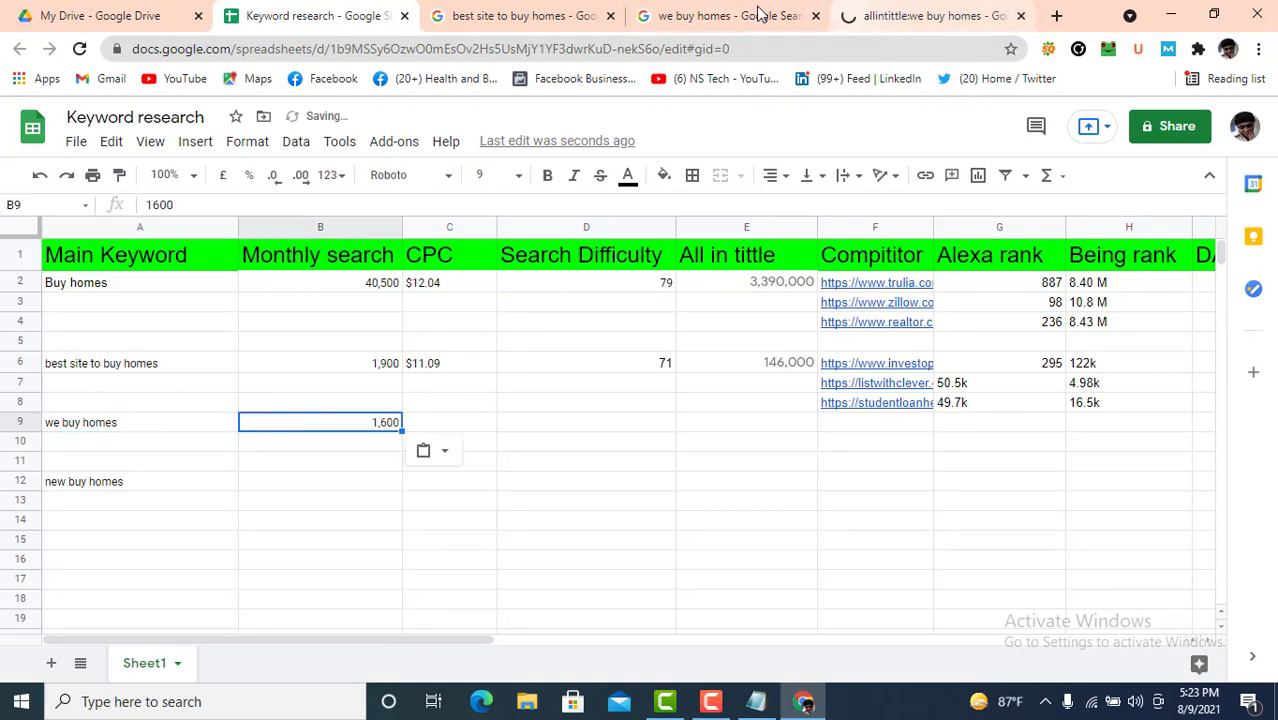
Step: Copy the Ubersuggest CPC $66.24 for "we buy homes" into its CPC cell C9 in the Keyword research sheet
left_click(690, 15)
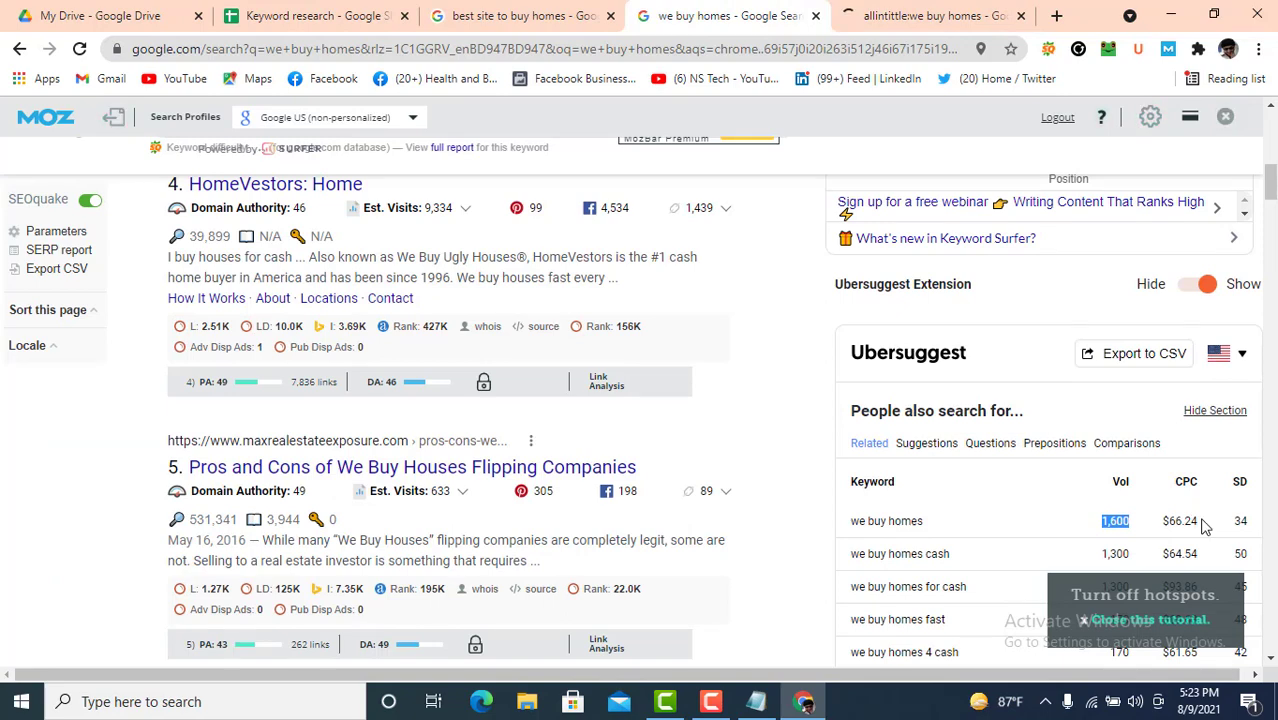
left_click_drag(1198, 521, 1161, 523)
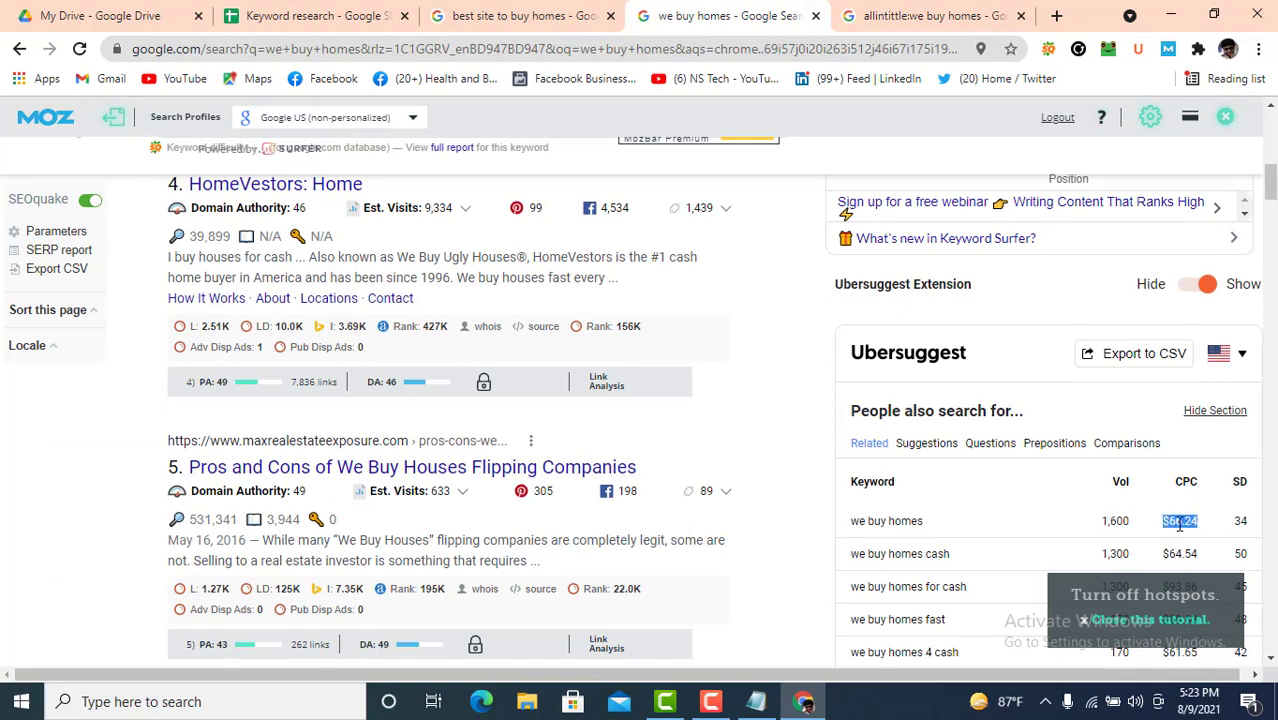
right_click(1183, 527)
left_click(1060, 534)
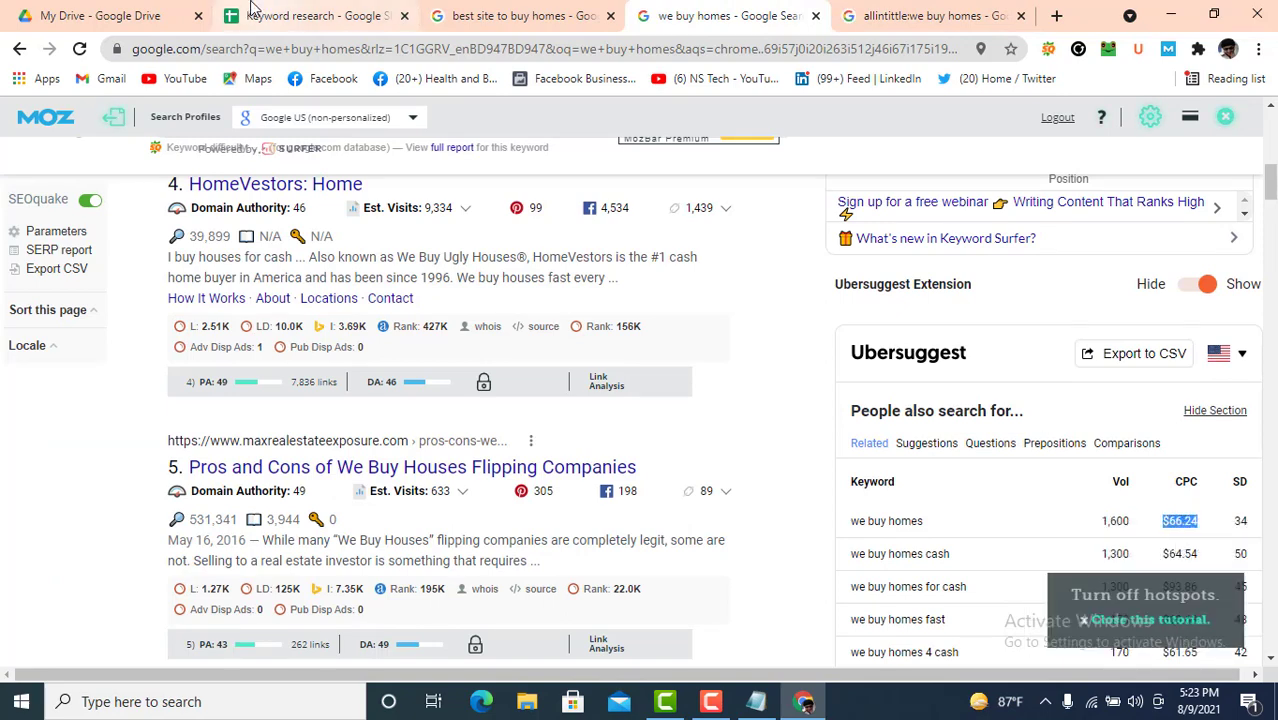
left_click(310, 15)
left_click(472, 425)
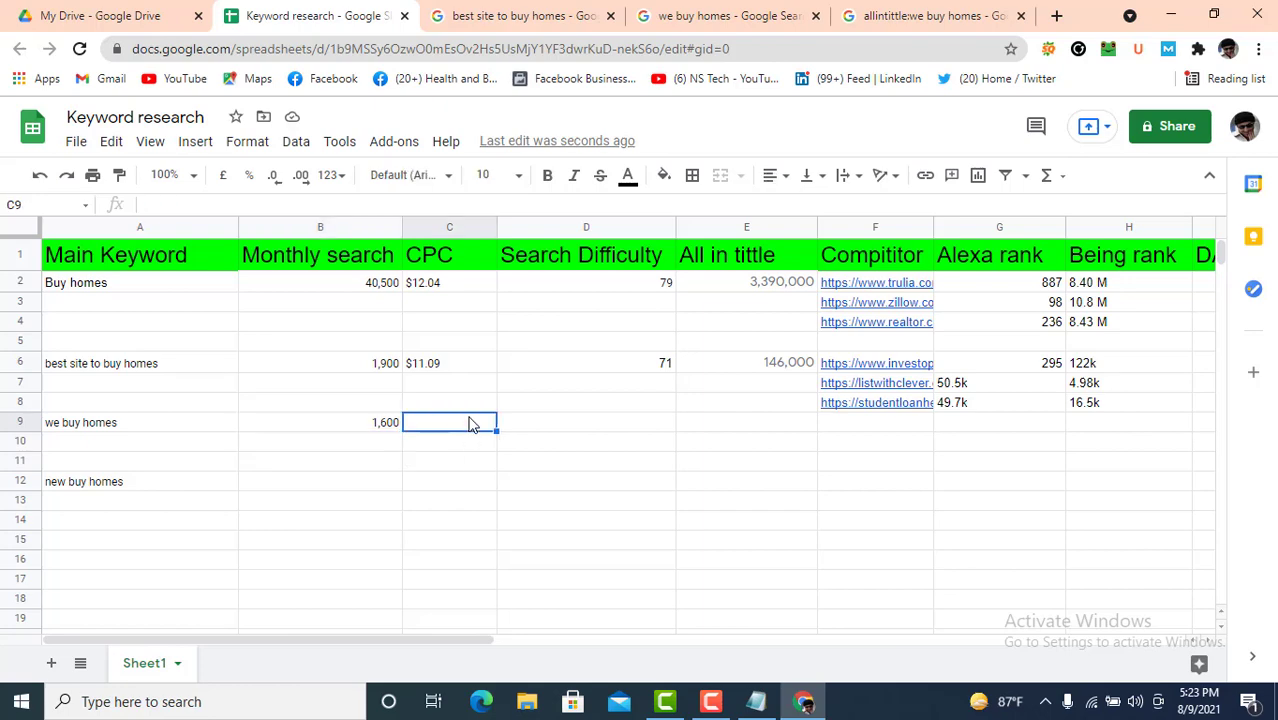
key("ctrl+v")
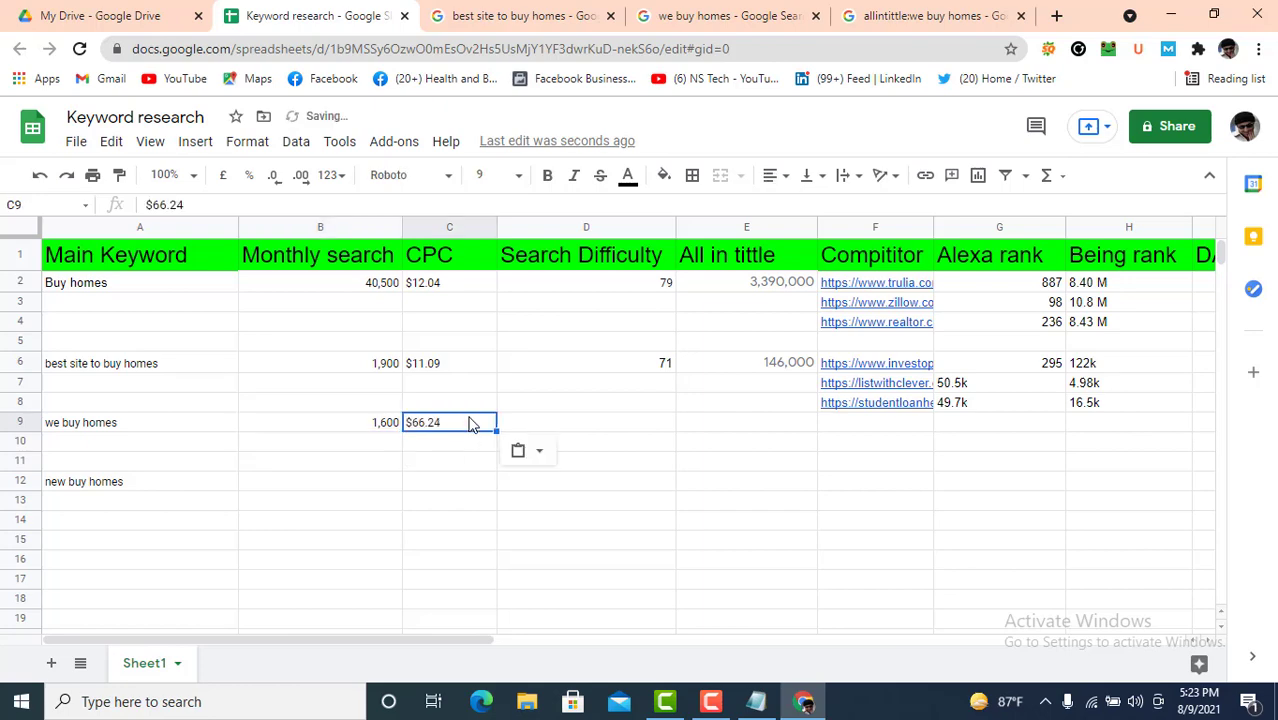
Step: Review the related keywords in Ubersuggest and enter the "we buy homes" search difficulty, 34, in cell D9 of the sheet
left_click(730, 15)
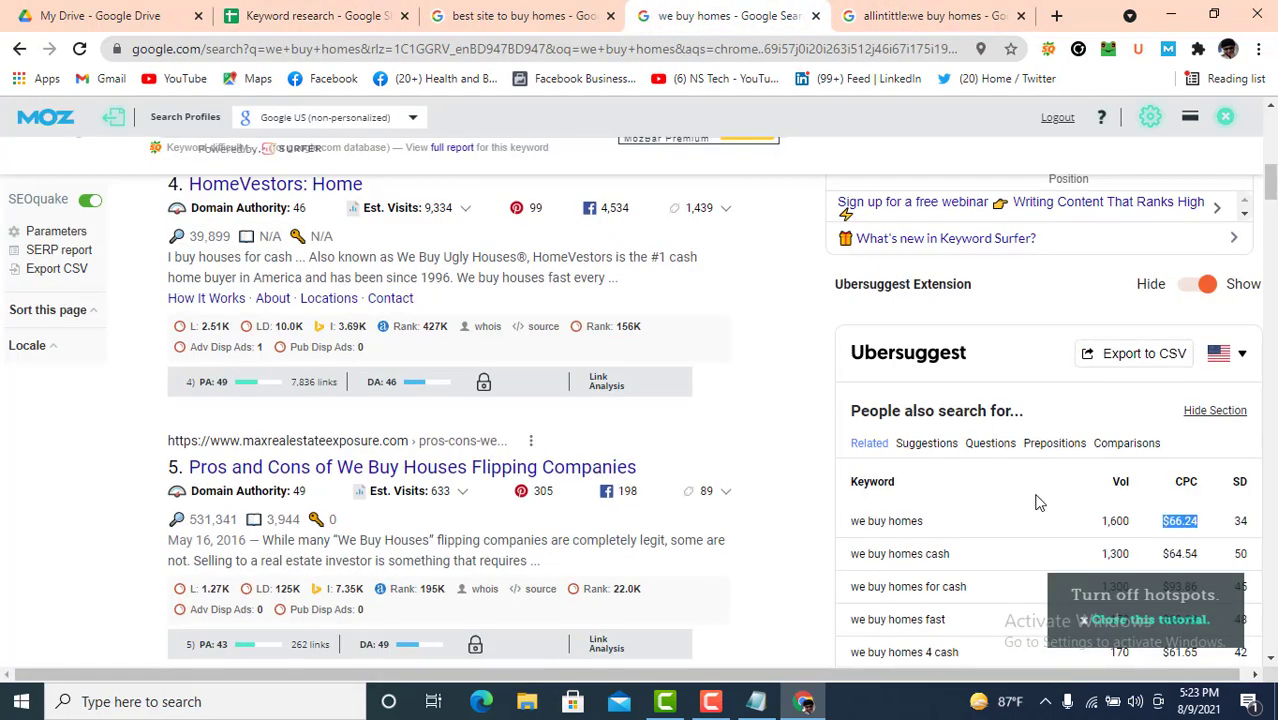
scroll(1037, 502, "down", 2)
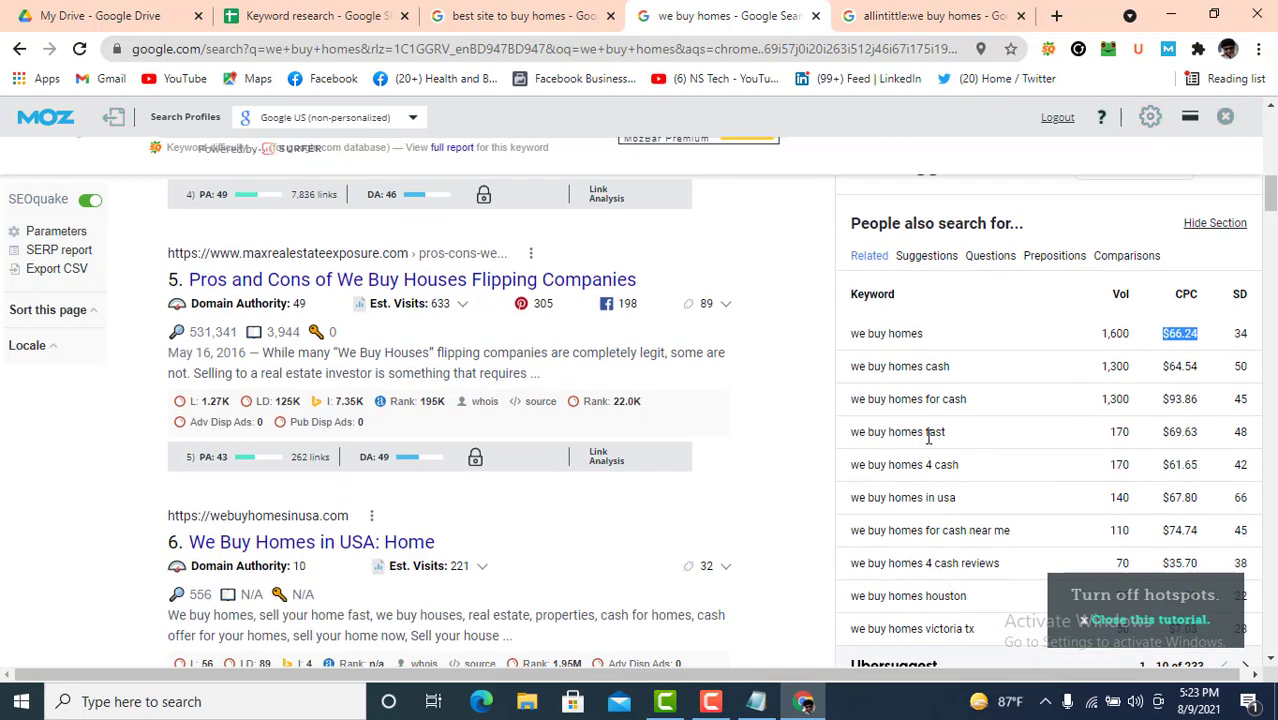
left_click_drag(952, 436, 850, 437)
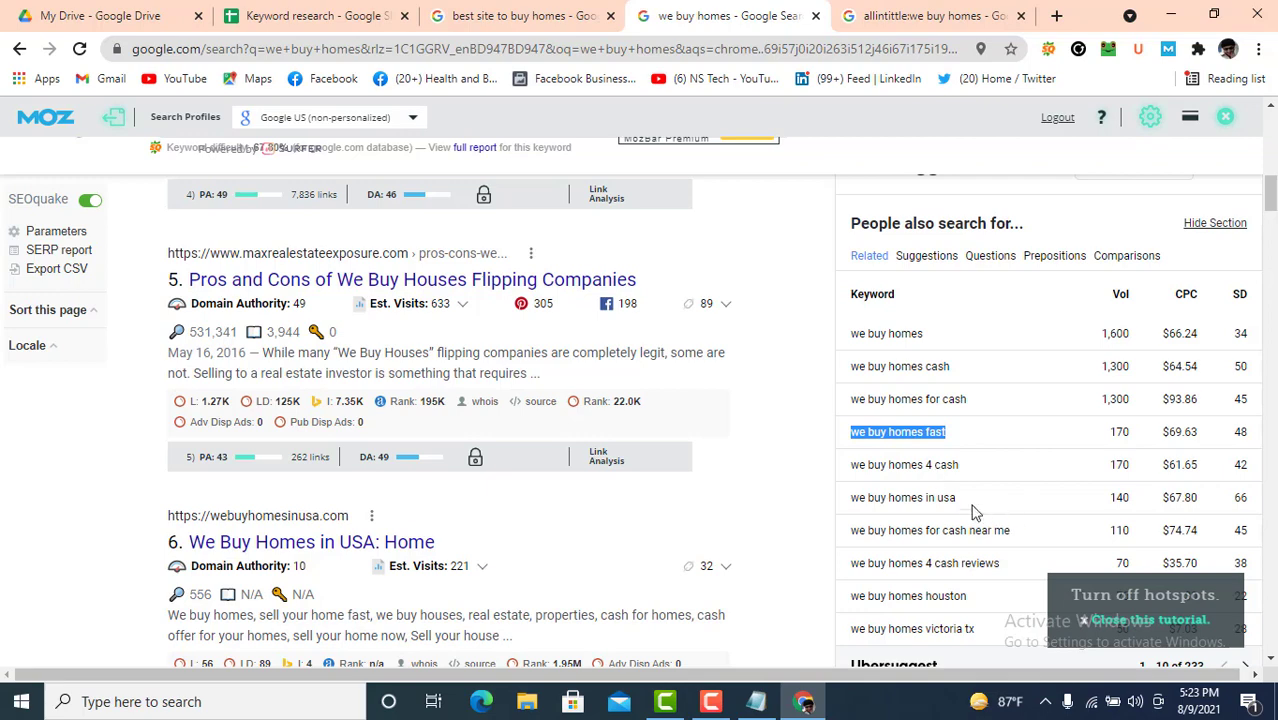
scroll(967, 485, "down", 1)
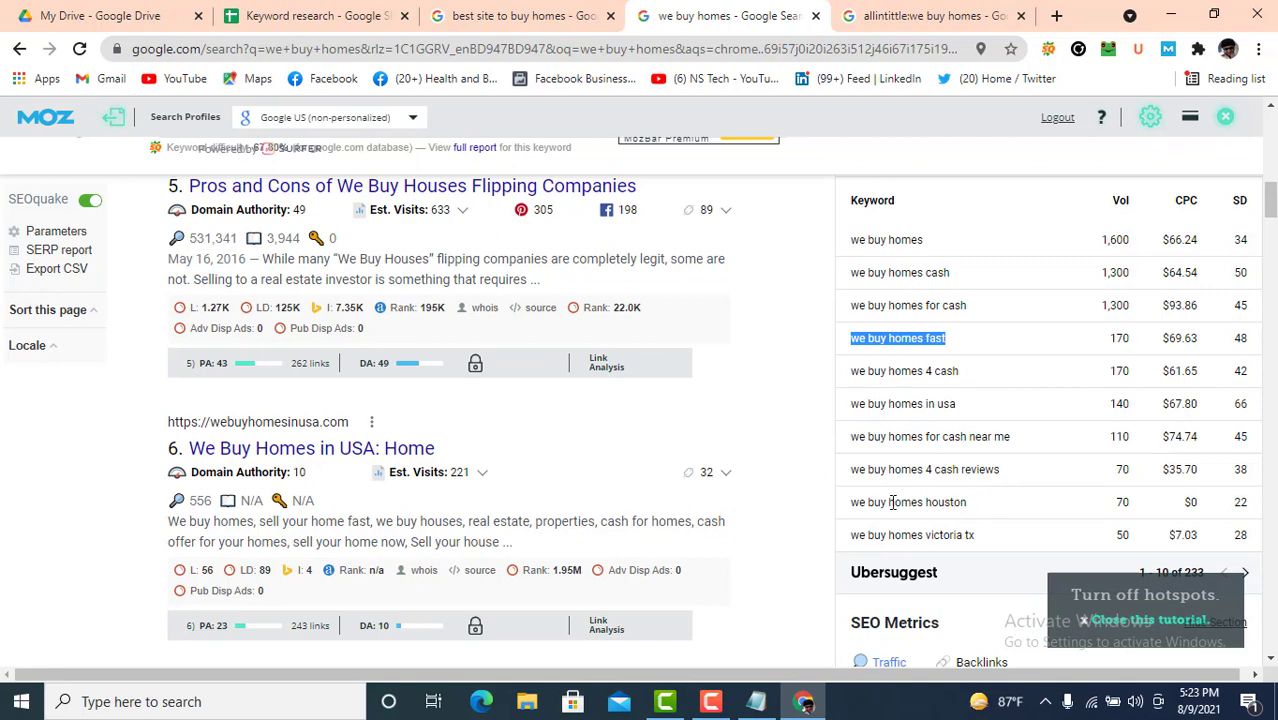
left_click_drag(889, 502, 853, 511)
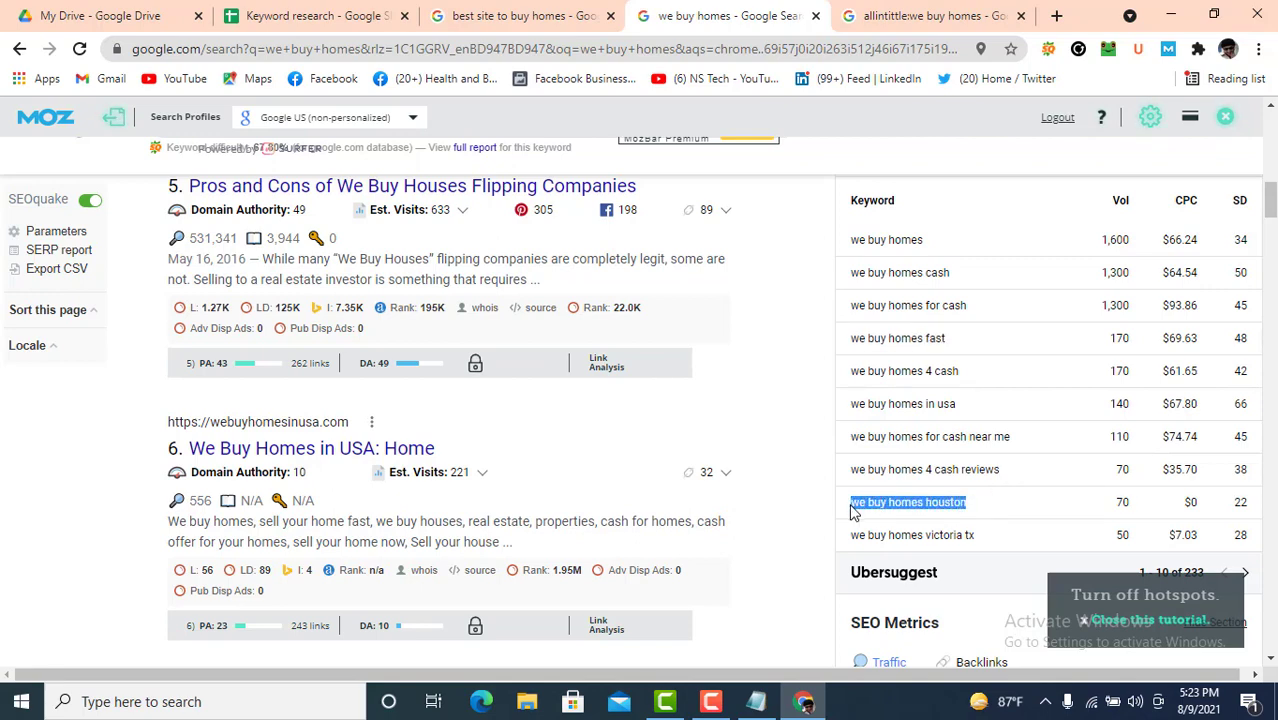
left_click(951, 505)
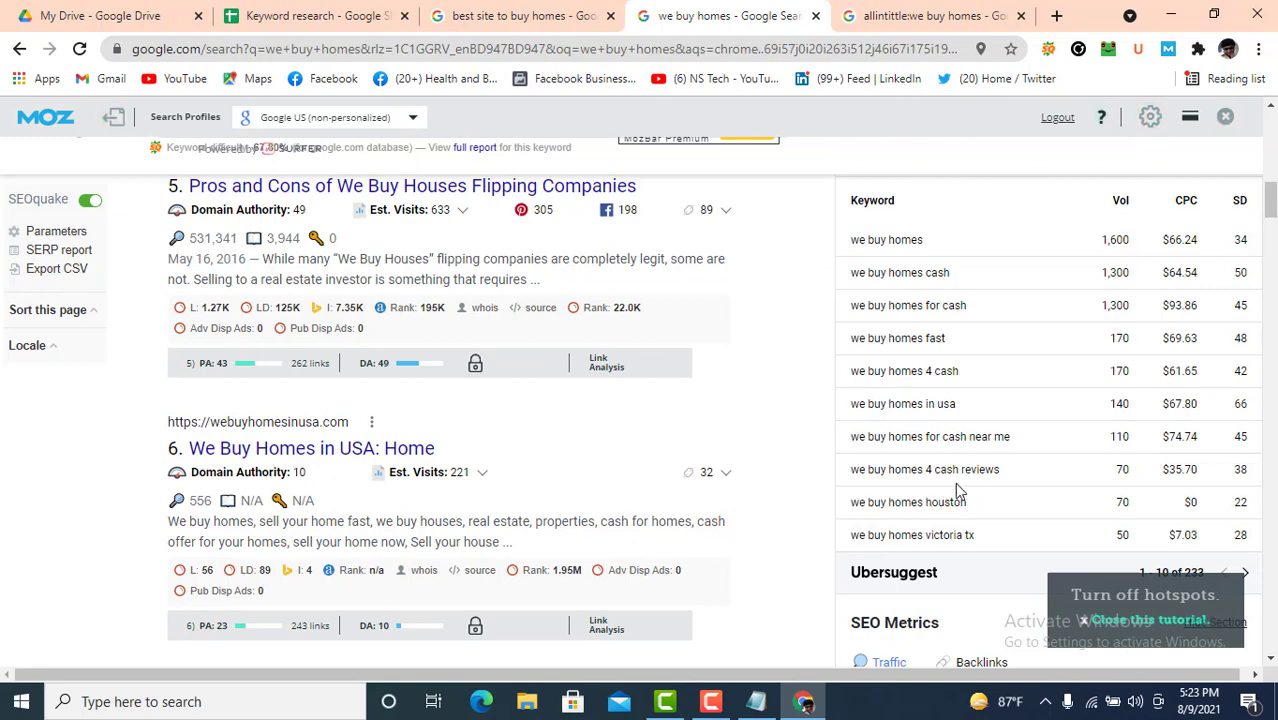
scroll(918, 388, "up", 1)
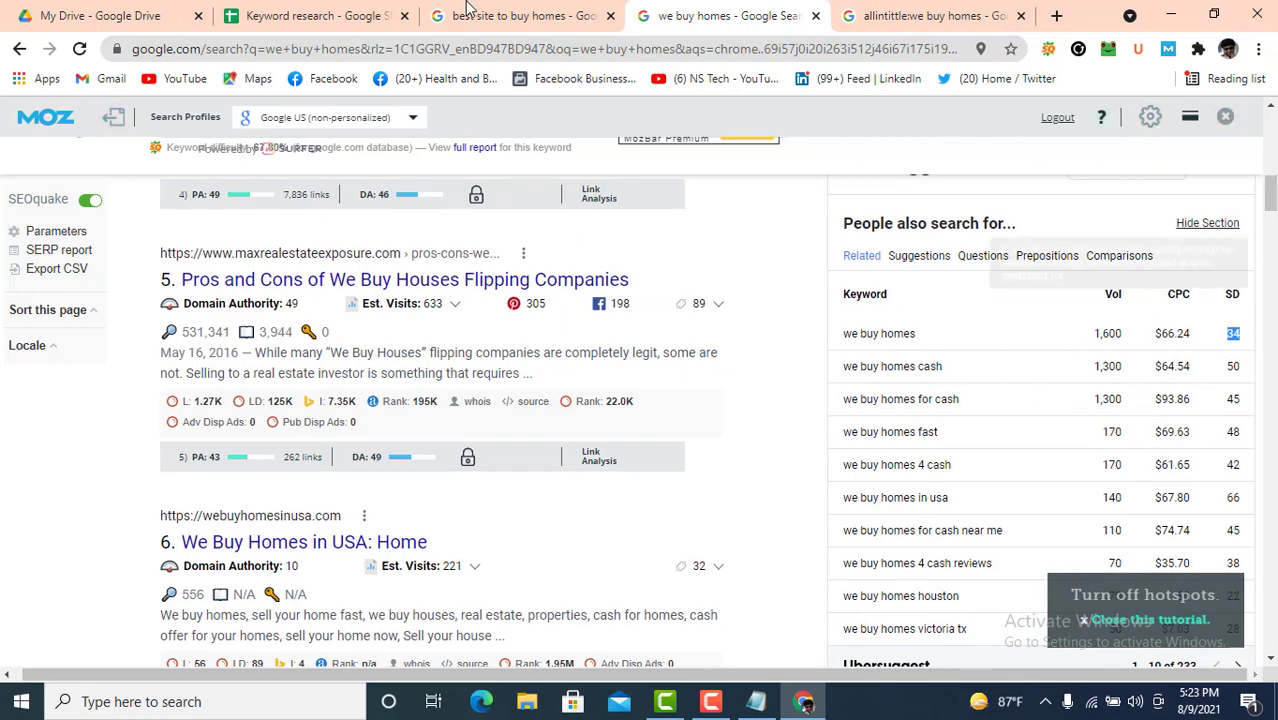
left_click(315, 15)
key("ctrl+v")
left_click(628, 422)
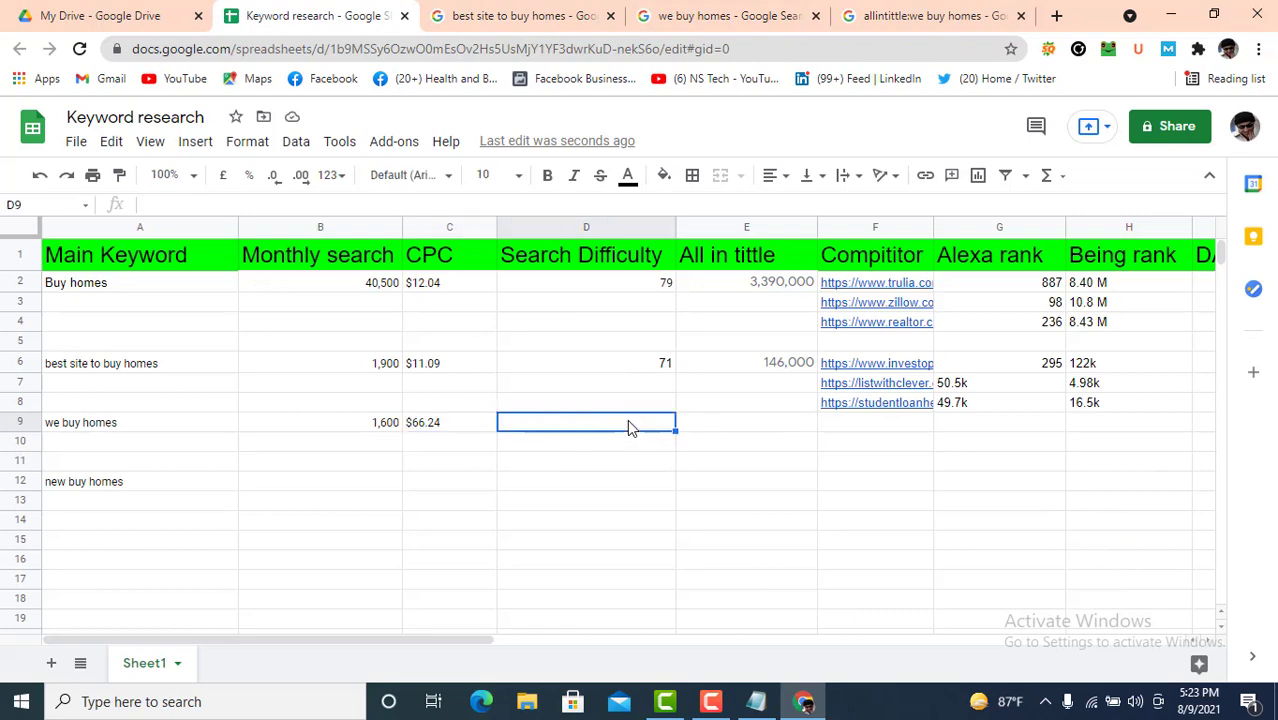
type("34")
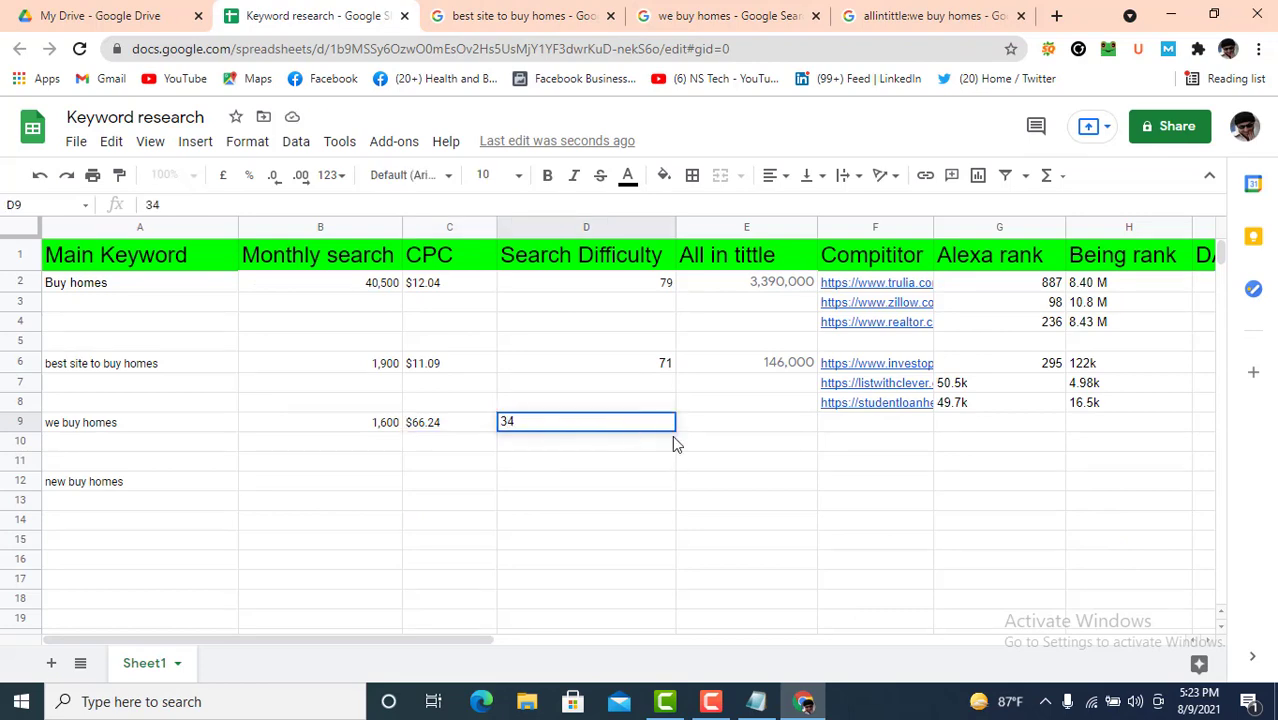
Step: Check the result count of the allintittle search for "we buy homes" and enter 12900 in All in tittle cell E9
left_click(915, 15)
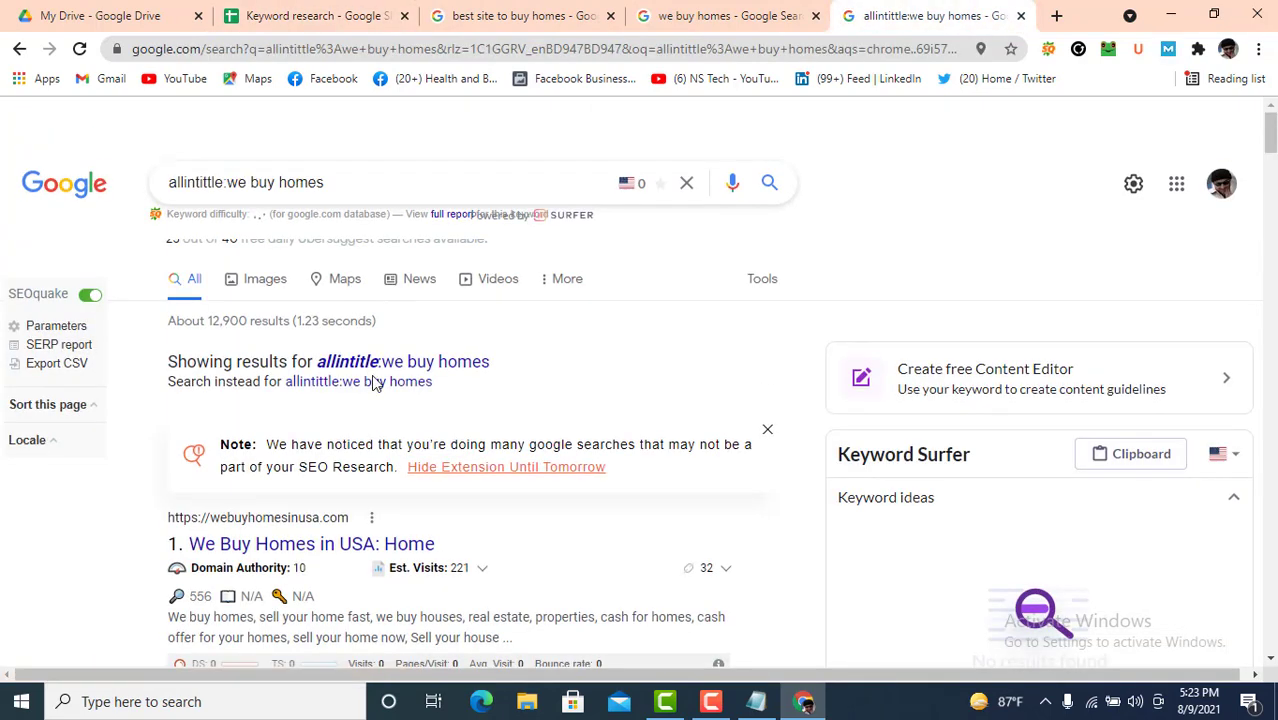
left_click(250, 15)
left_click(767, 428)
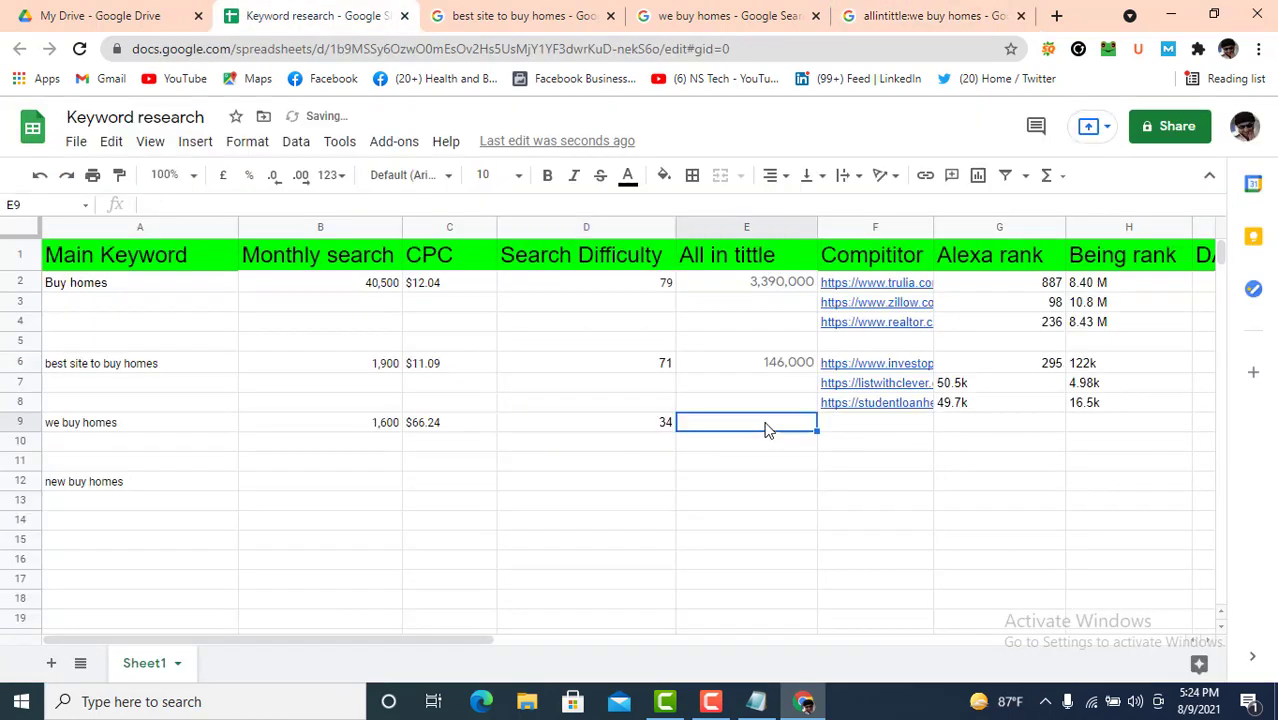
type("12900")
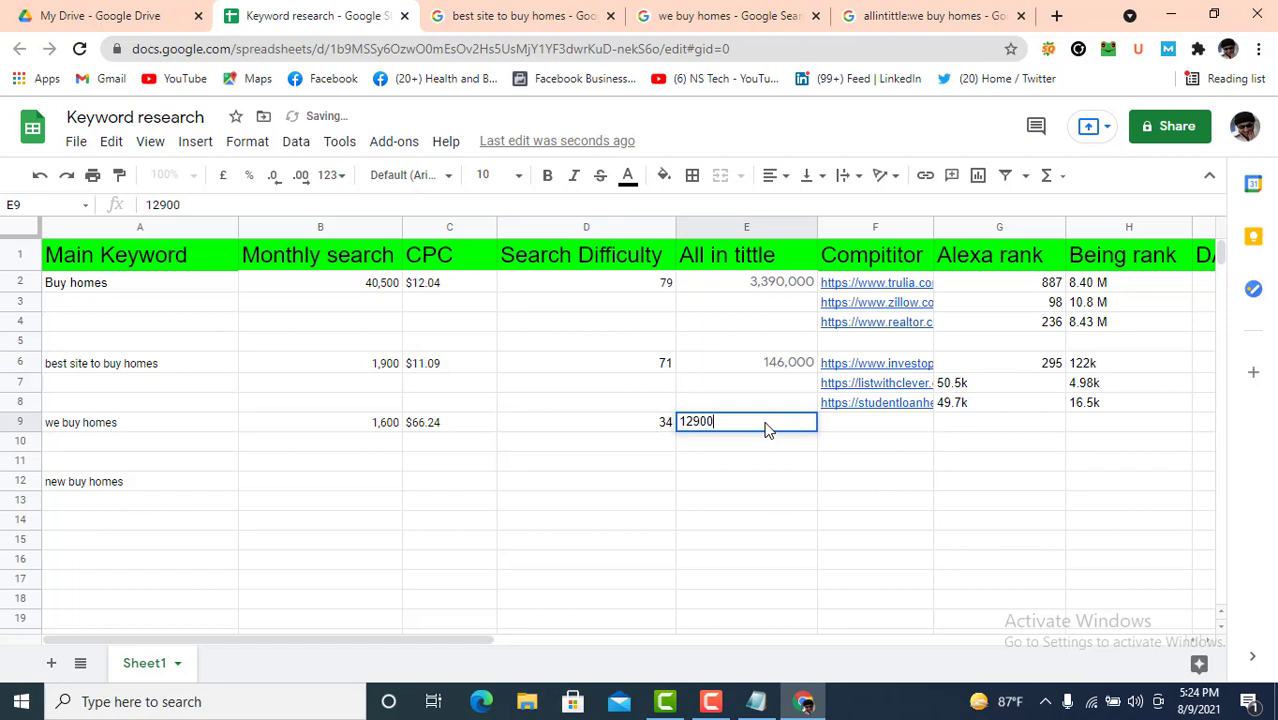
left_click(875, 428)
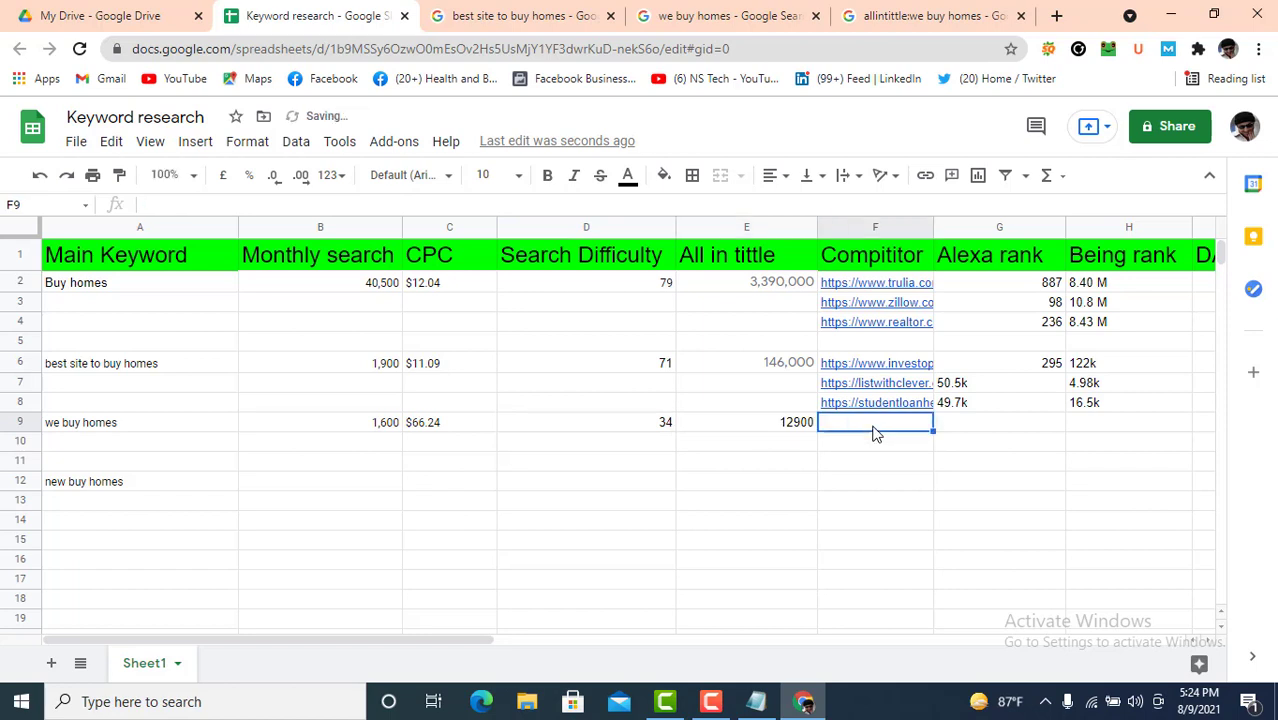
left_click(757, 10)
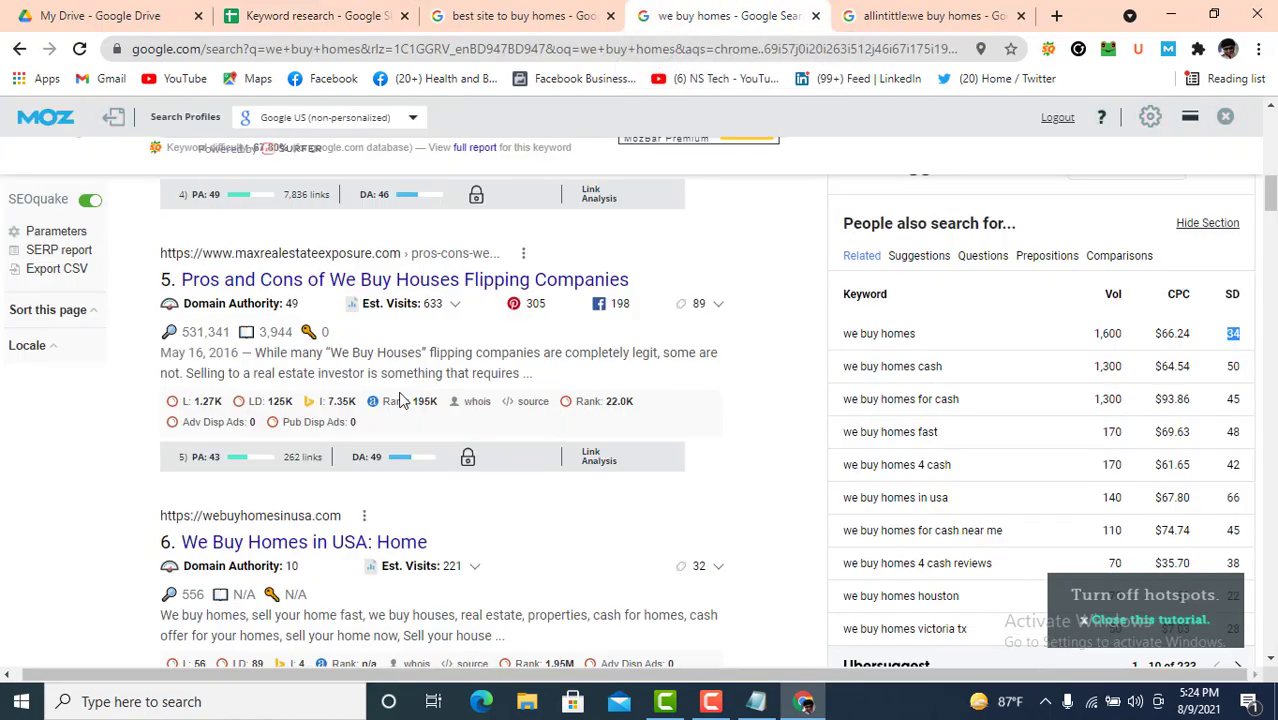
scroll(395, 395, "up", 10)
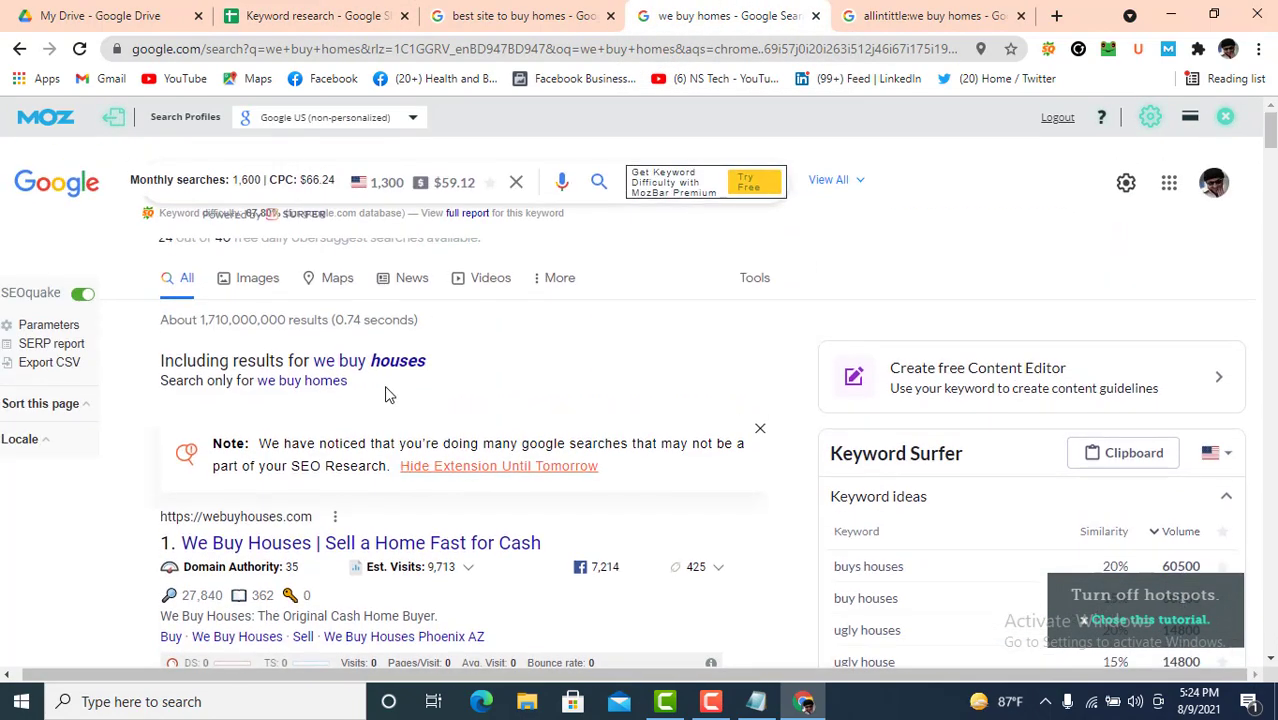
scroll(386, 392, "down", 2)
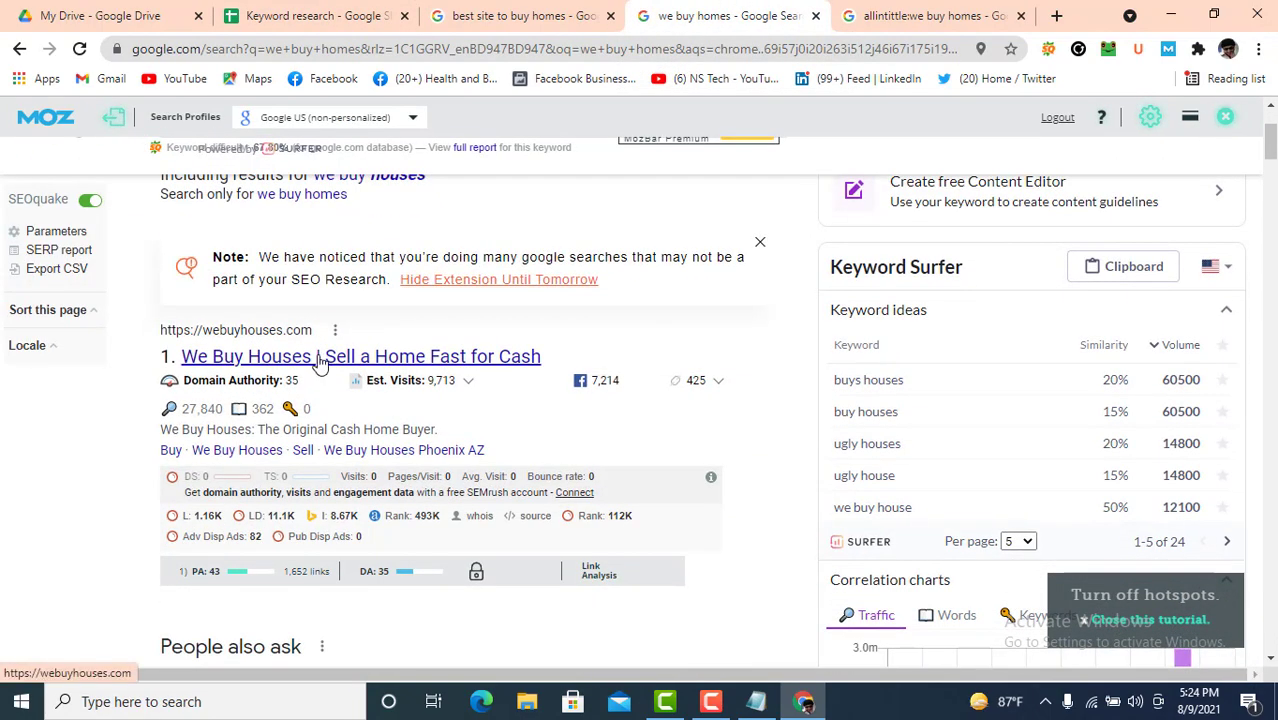
right_click(320, 362)
left_click(414, 466)
left_click(310, 16)
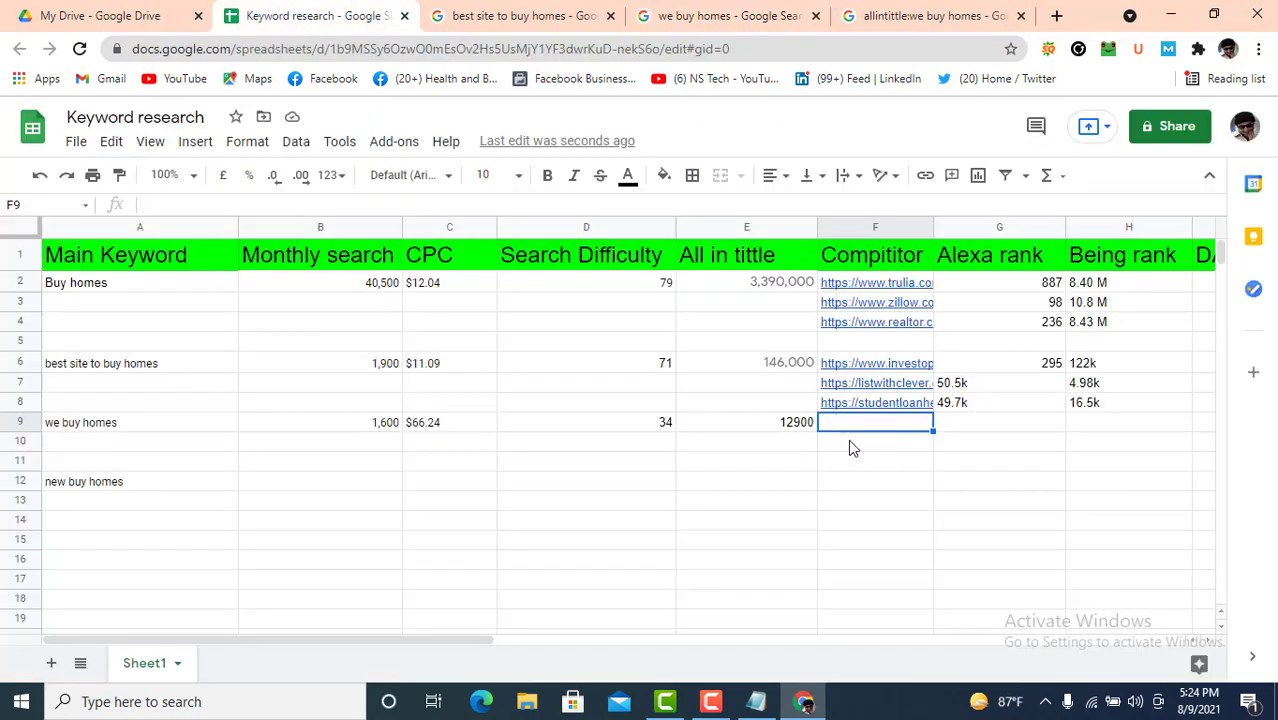
key("ctrl+v")
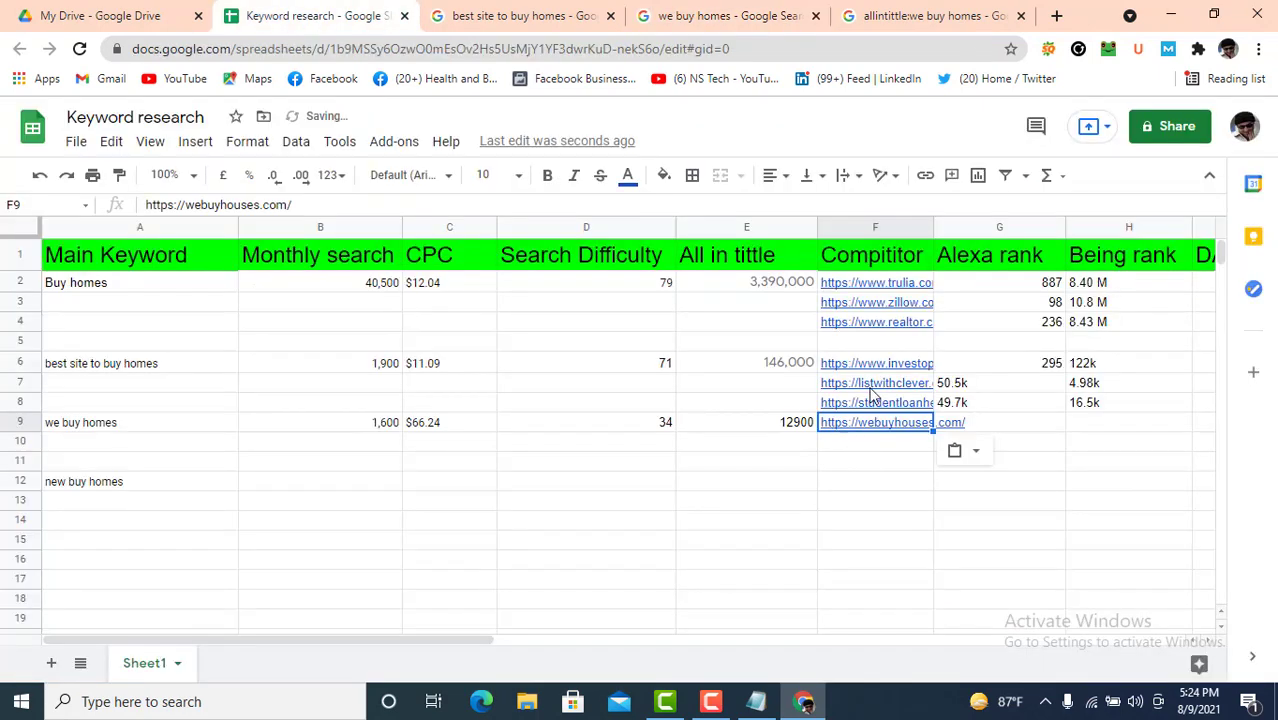
left_click(1021, 16)
left_click(760, 16)
scroll(243, 518, "down", 5)
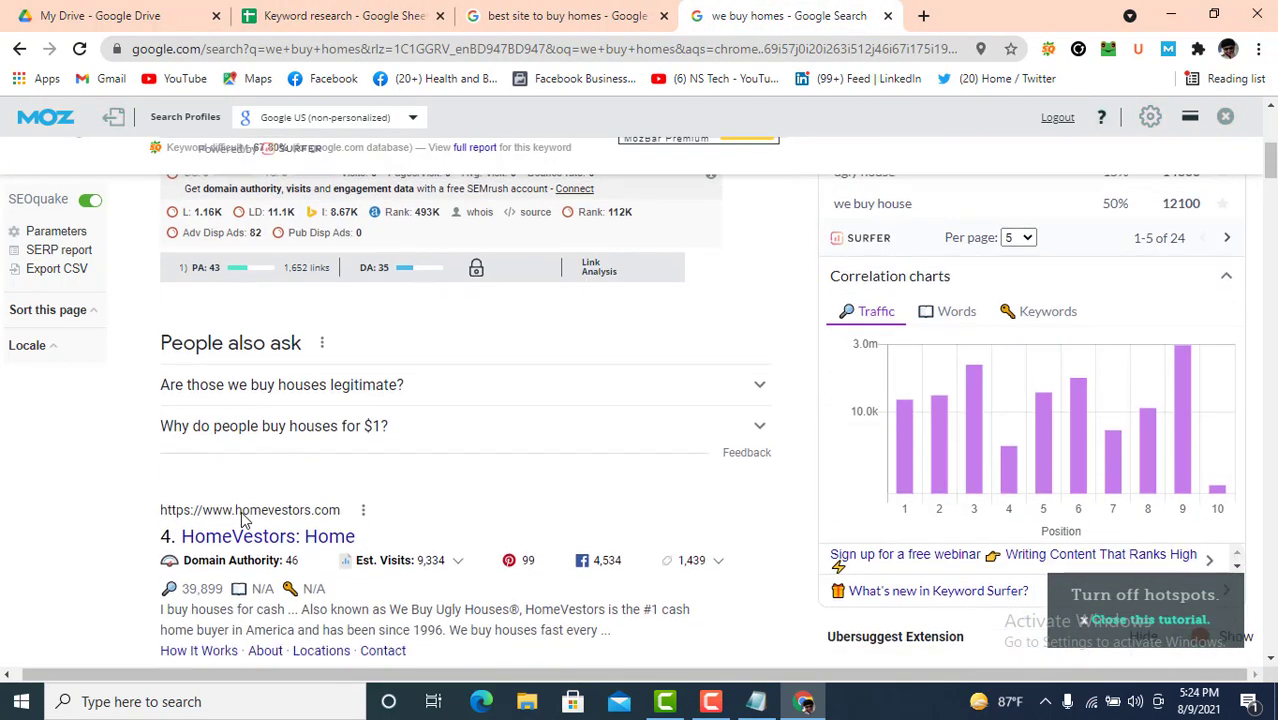
scroll(243, 518, "down", 1)
right_click(272, 468)
left_click(348, 580)
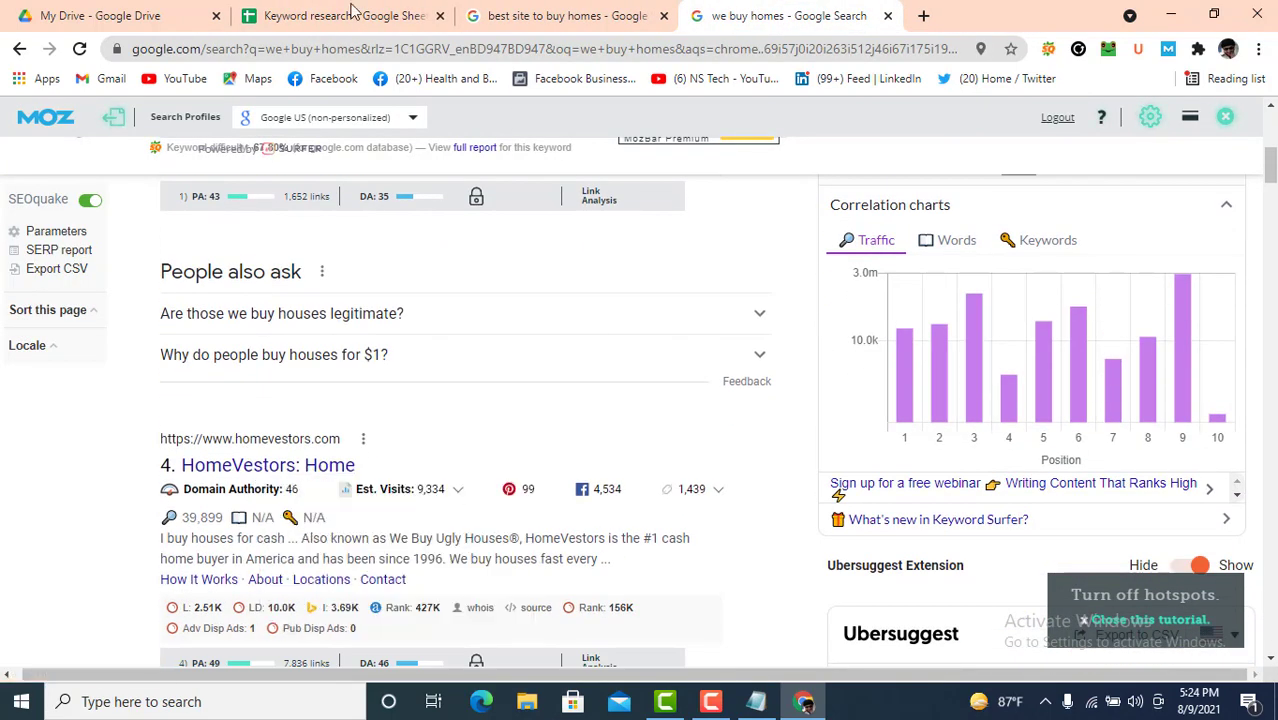
left_click(351, 12)
left_click(882, 451)
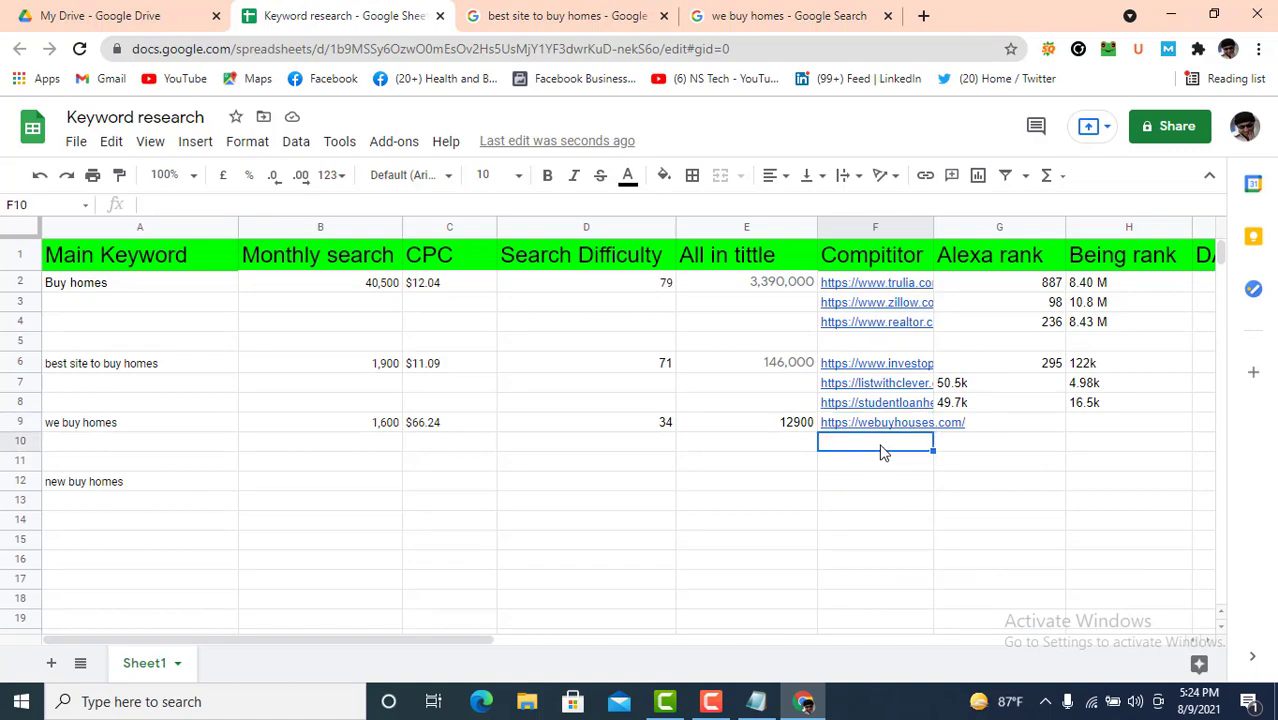
key("ctrl+v")
Step: Copy the link of the maxrealestateexposure.com result "Pros and Cons of We Buy Houses Flipping Companies" into Compititor cell F11
left_click(893, 8)
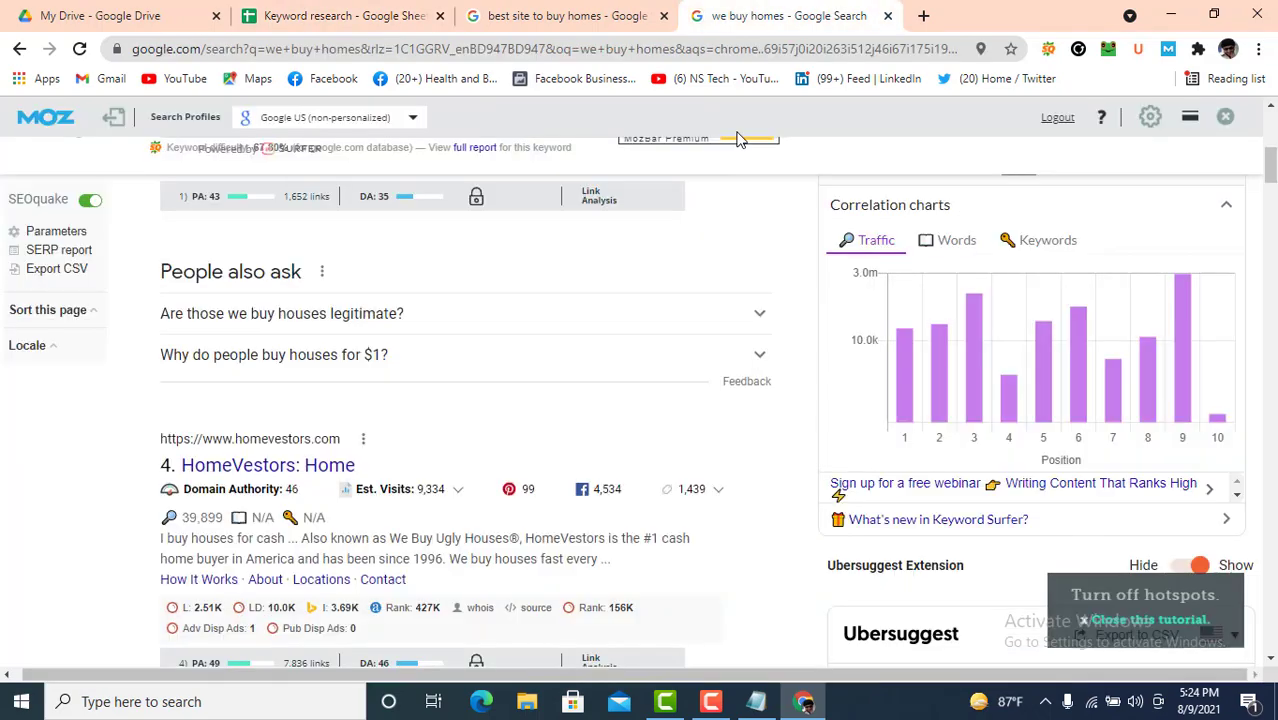
scroll(368, 437, "down", 3)
scroll(368, 437, "up", 3)
scroll(368, 437, "up", 3)
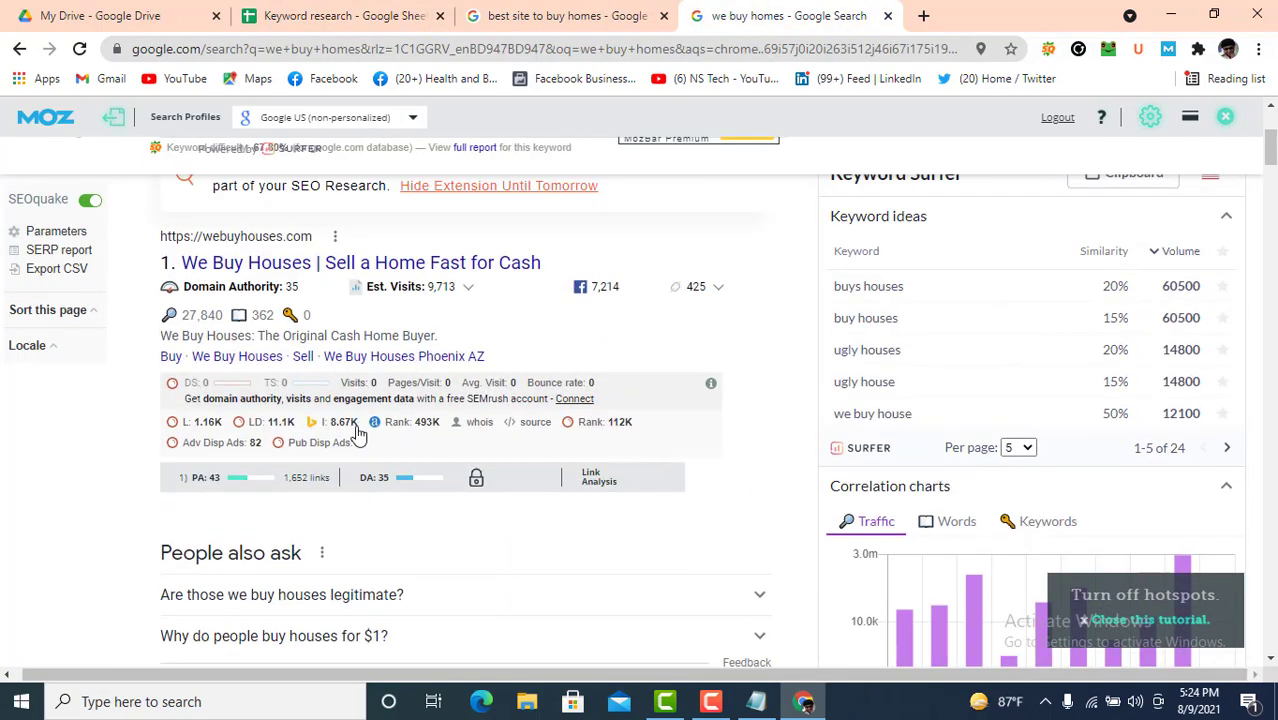
scroll(360, 435, "down", 3)
scroll(320, 420, "down", 3)
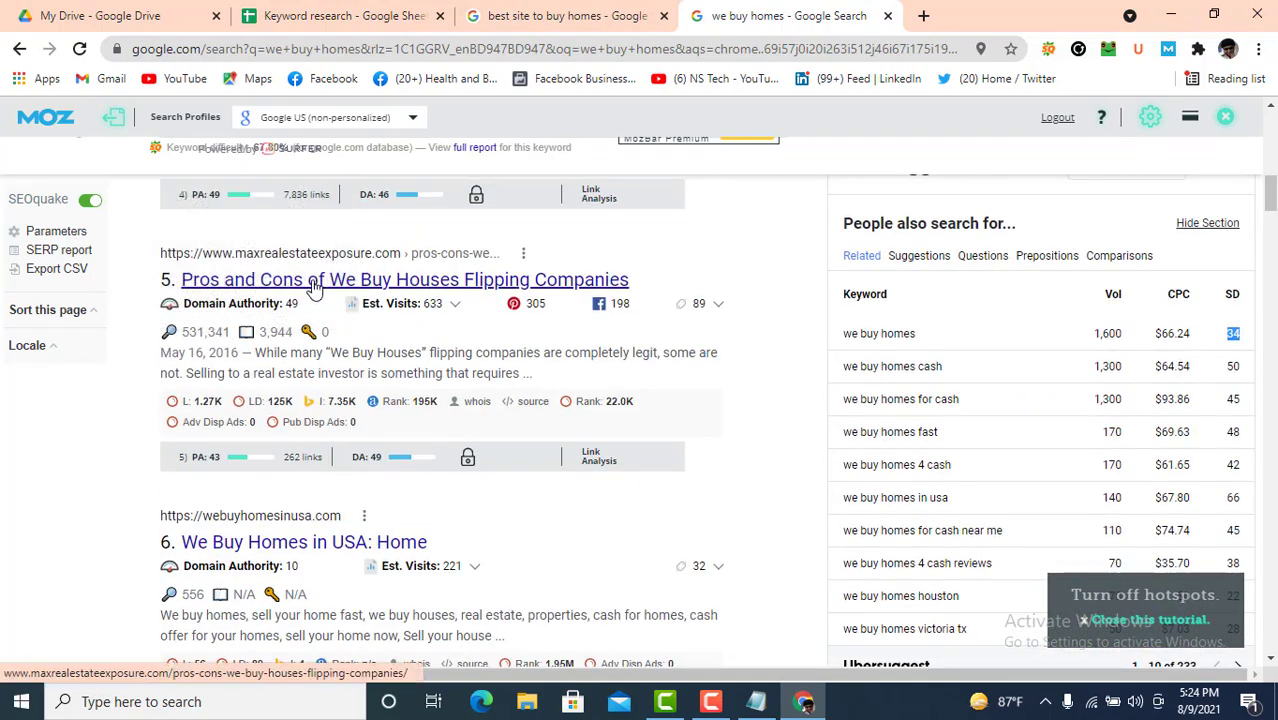
right_click(318, 281)
left_click(432, 393)
left_click(320, 15)
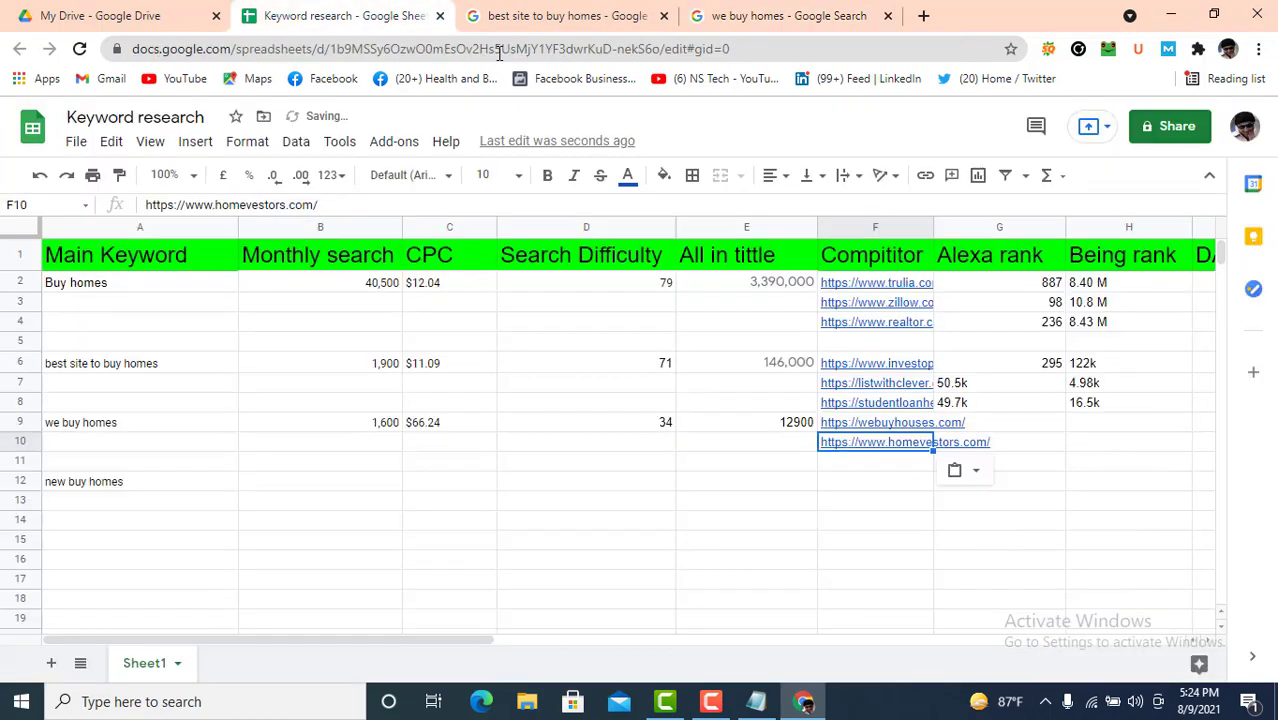
left_click(883, 463)
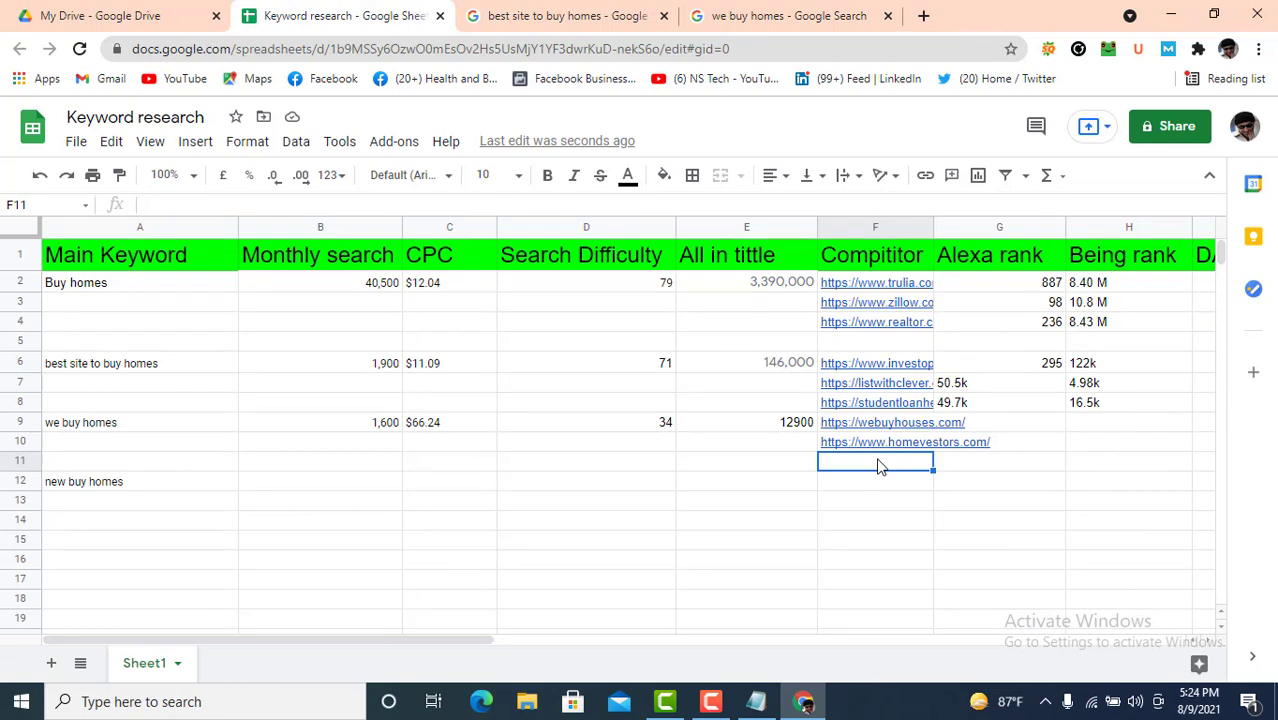
key("ctrl+v")
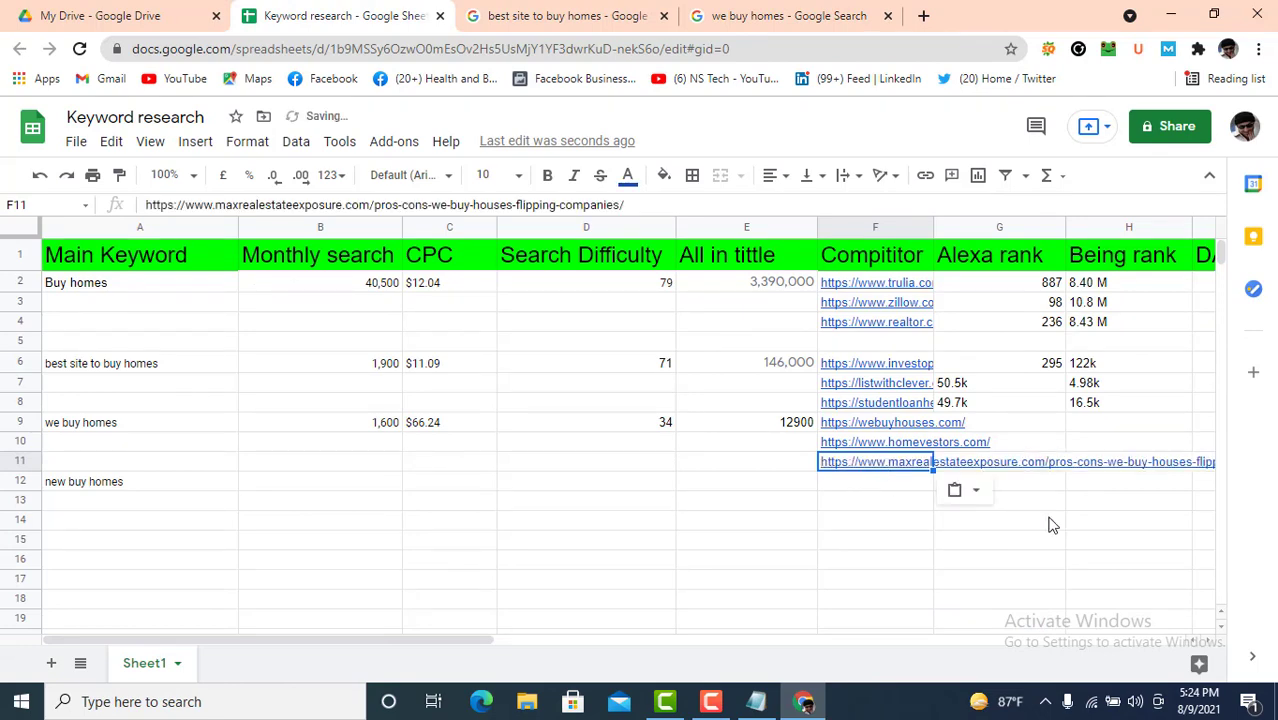
Step: Look up the Alexa rank of the webuyhouses.com result and enter 493k in Alexa rank cell G9
left_click(785, 20)
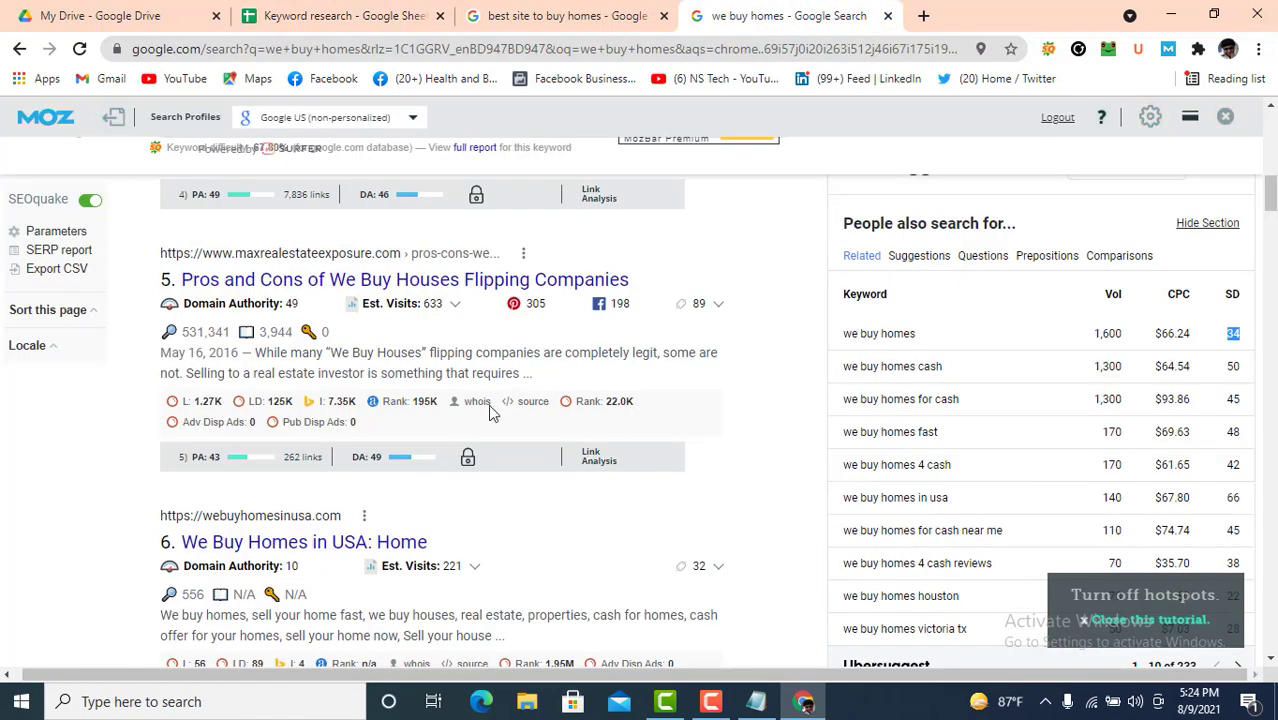
scroll(485, 408, "up", 12)
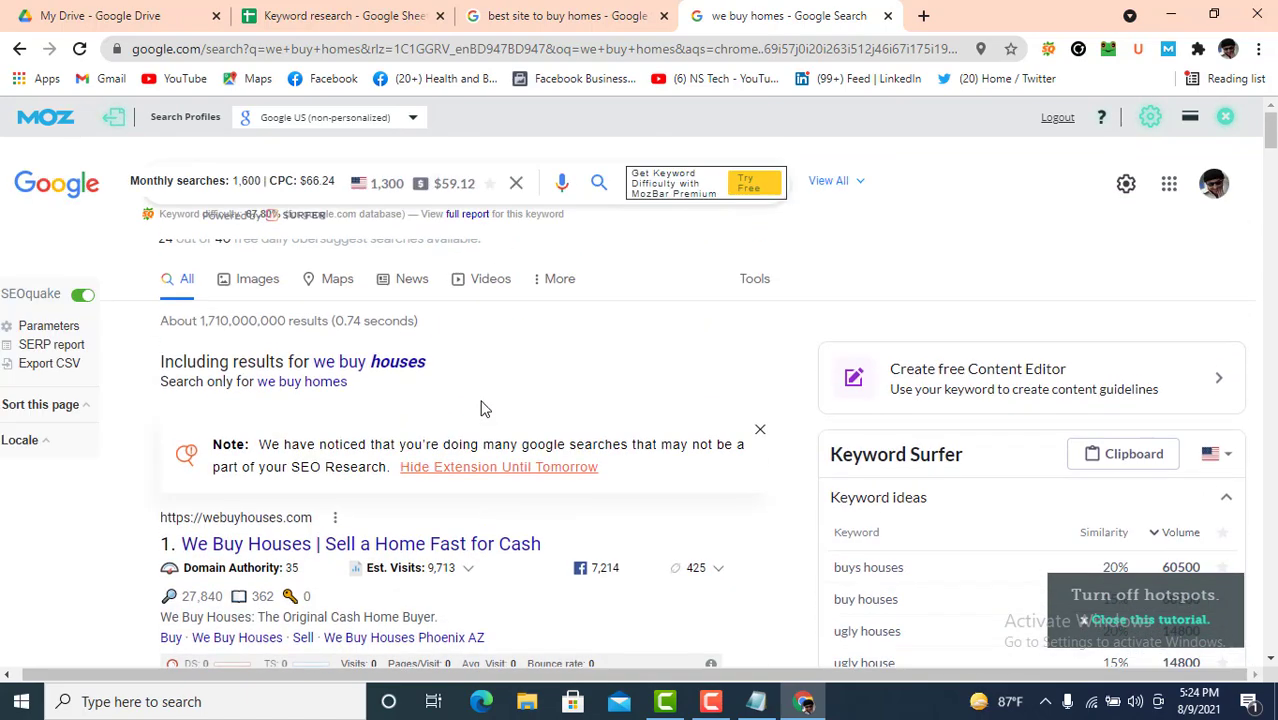
scroll(485, 405, "down", 3)
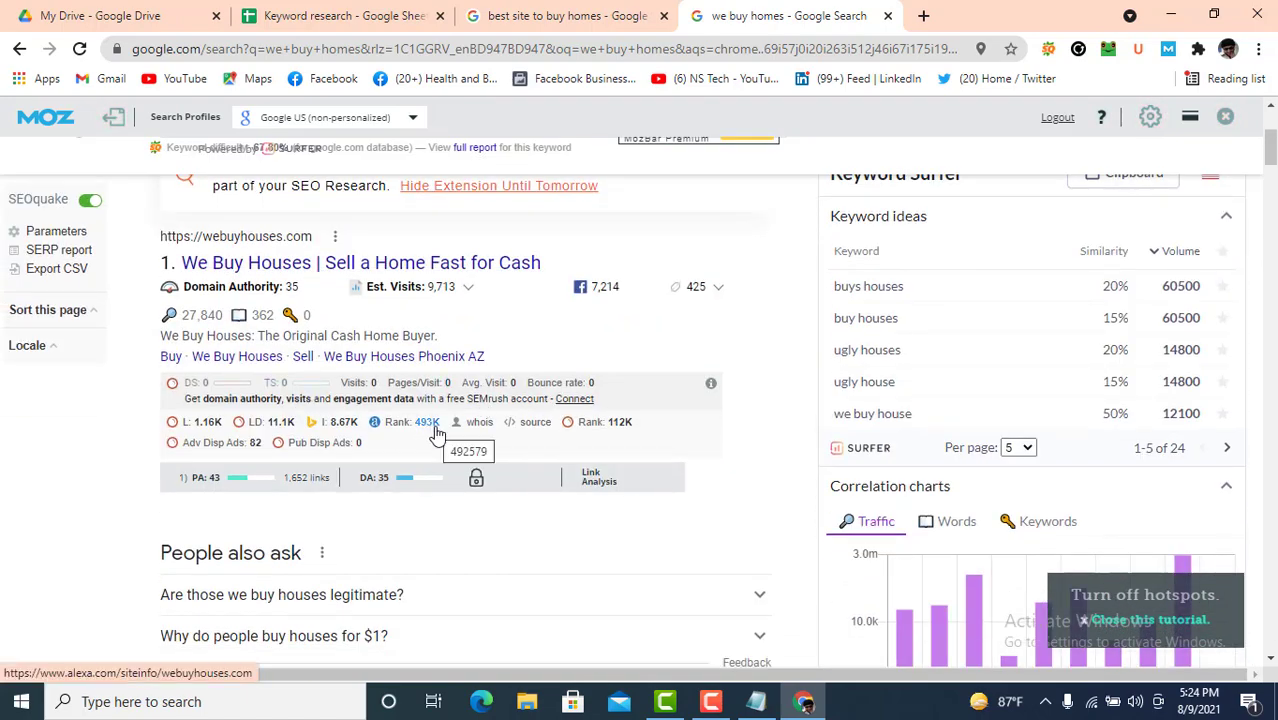
left_click(450, 16)
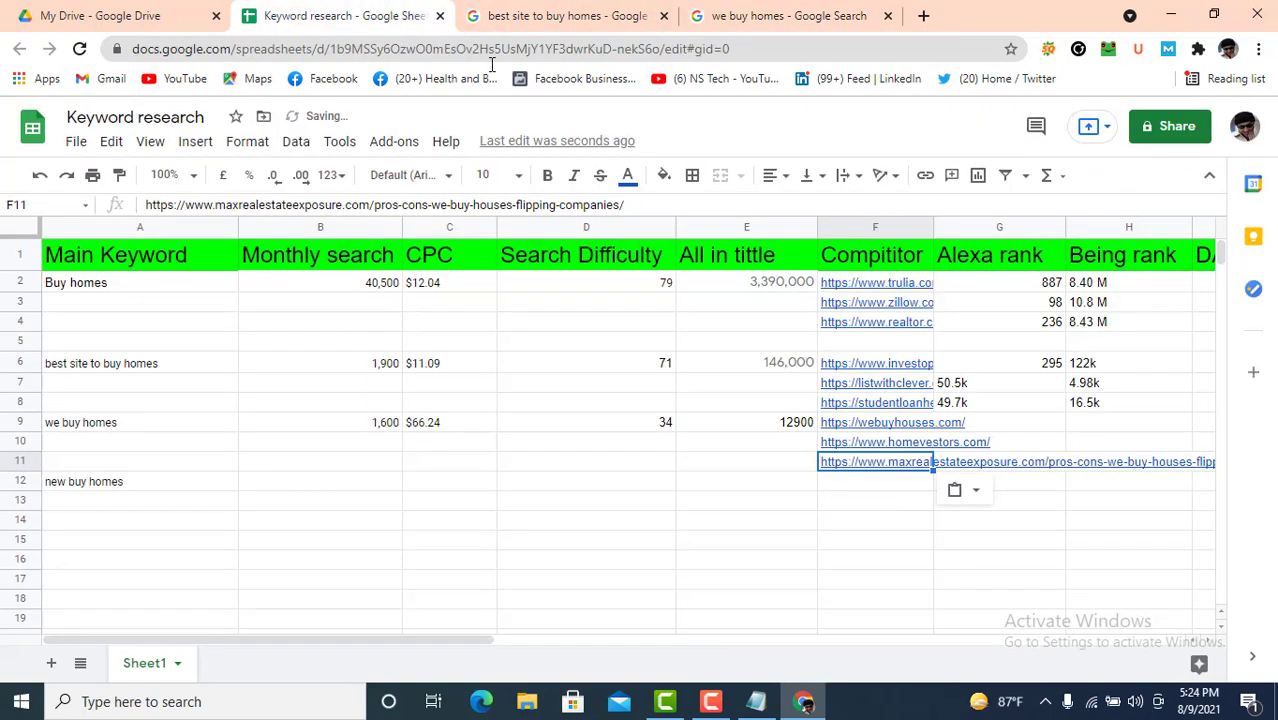
left_click(967, 428)
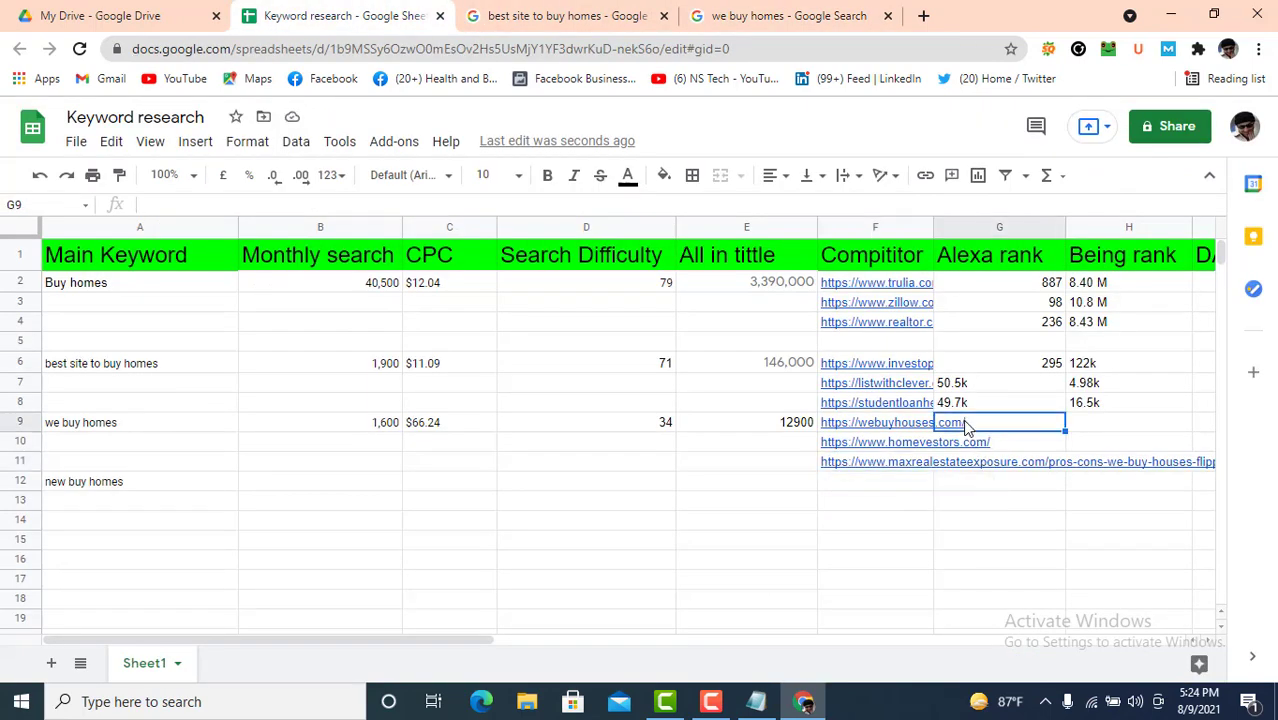
type("49")
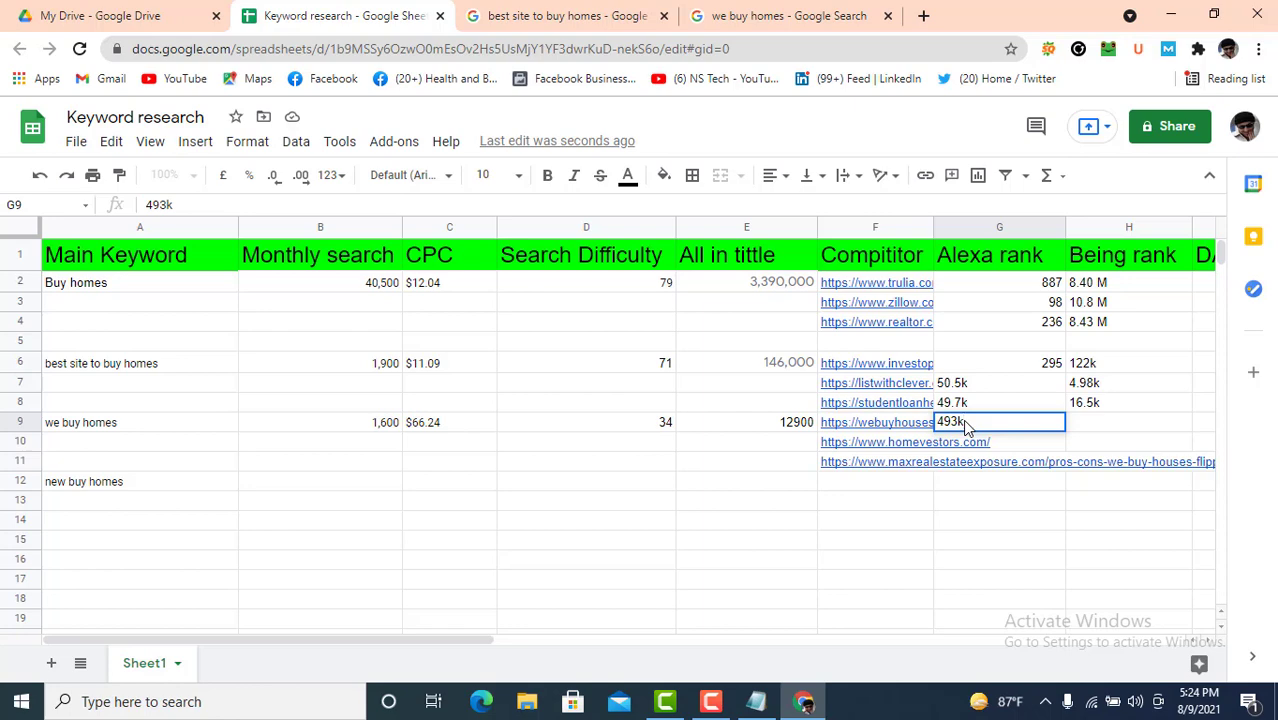
type("3k")
Step: Check the Bing figure of the webuyhouses.com result and enter 8.67k in Being rank cell H9
left_click(760, 15)
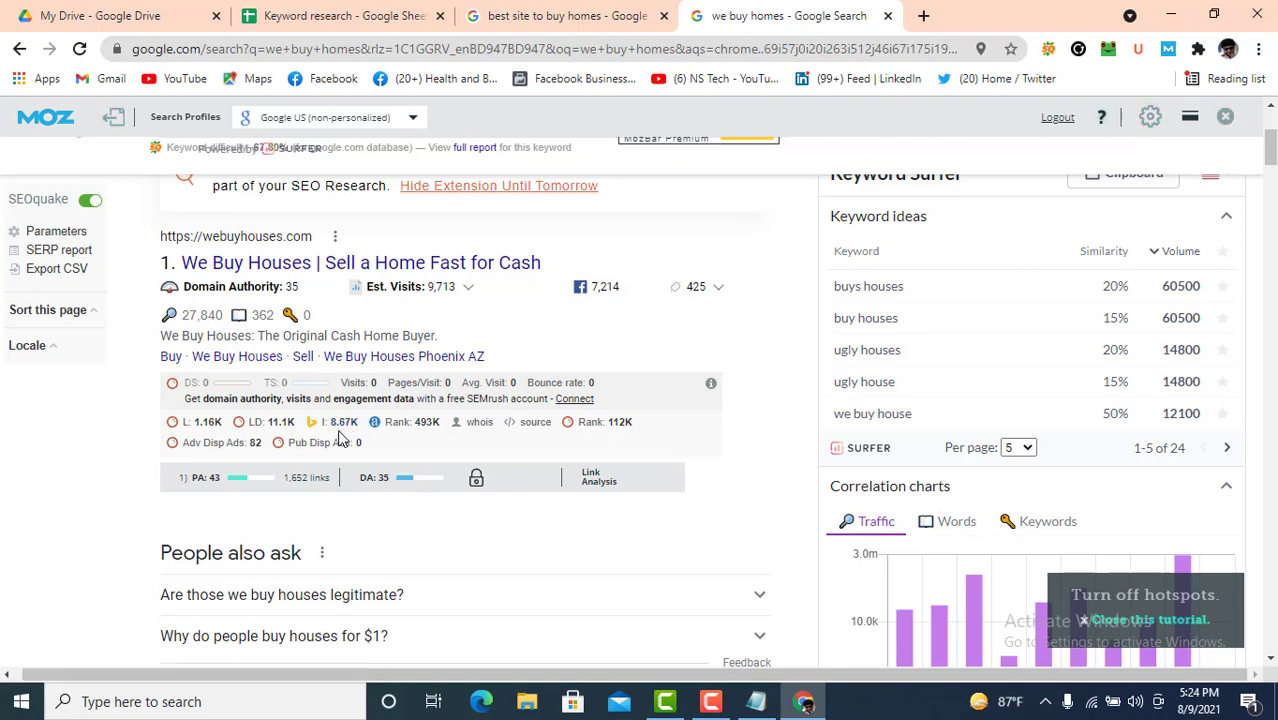
left_click(540, 15)
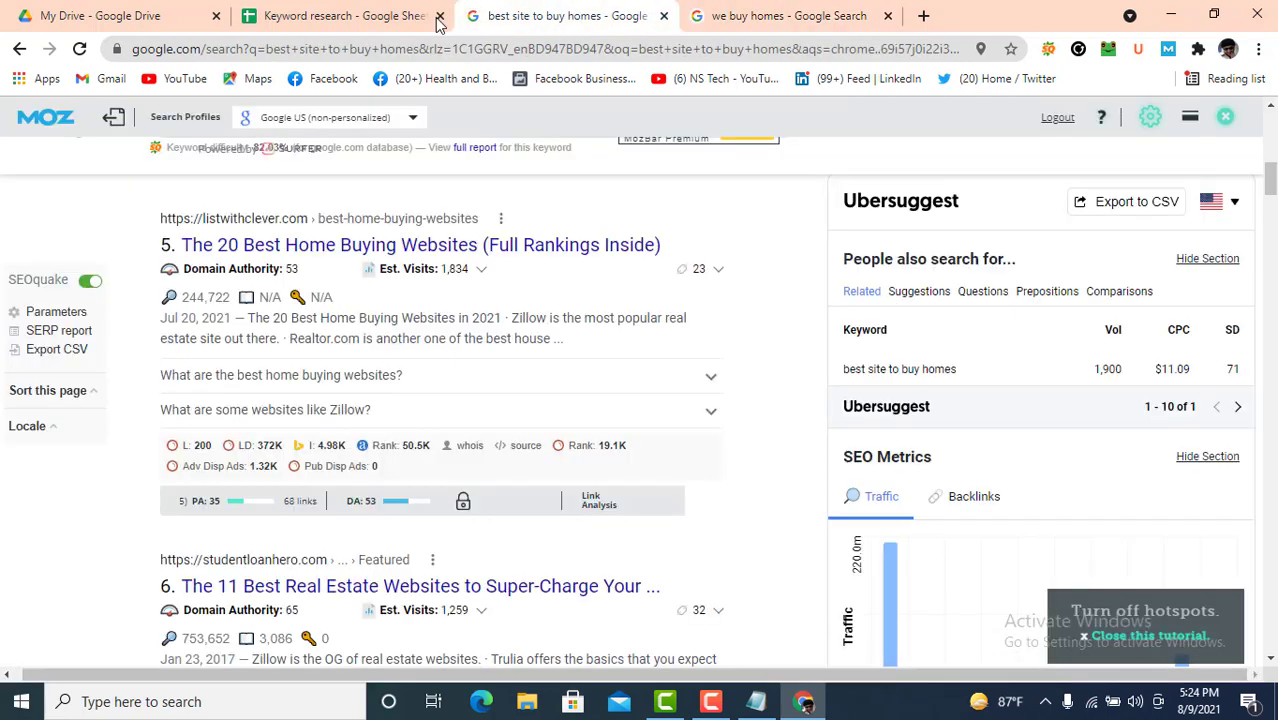
left_click(345, 15)
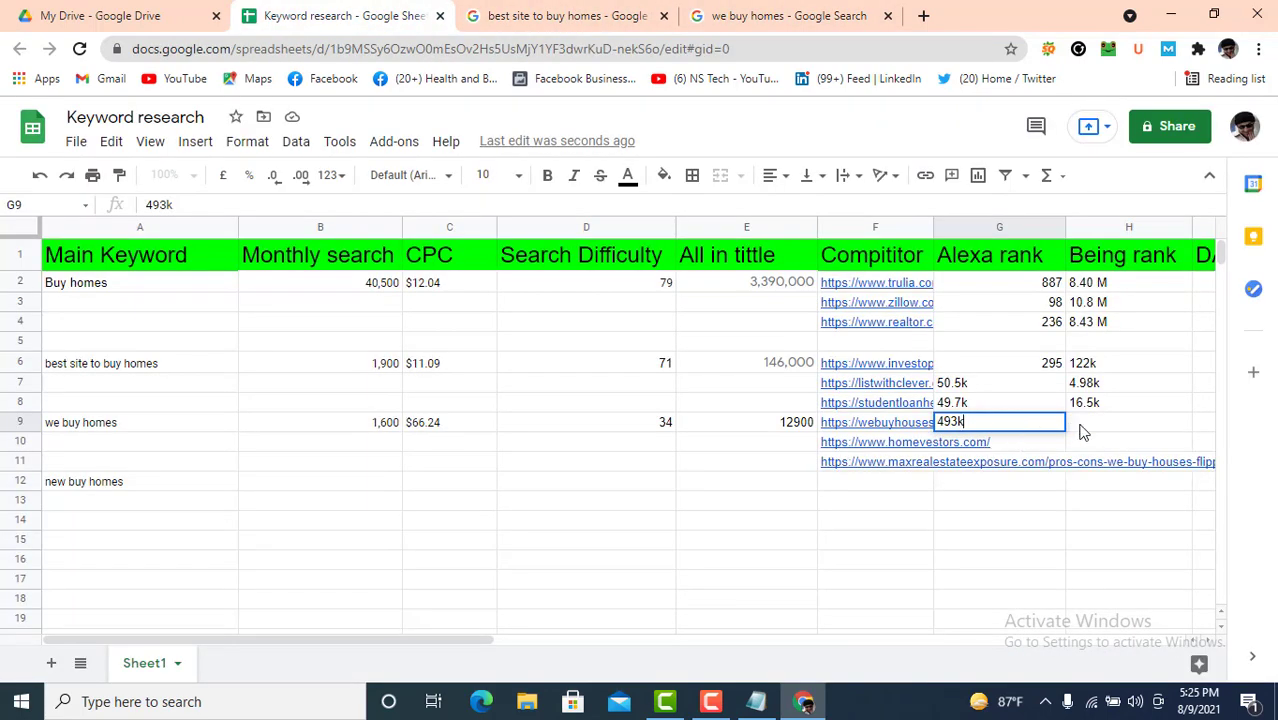
left_click(1083, 431)
type("8.67k")
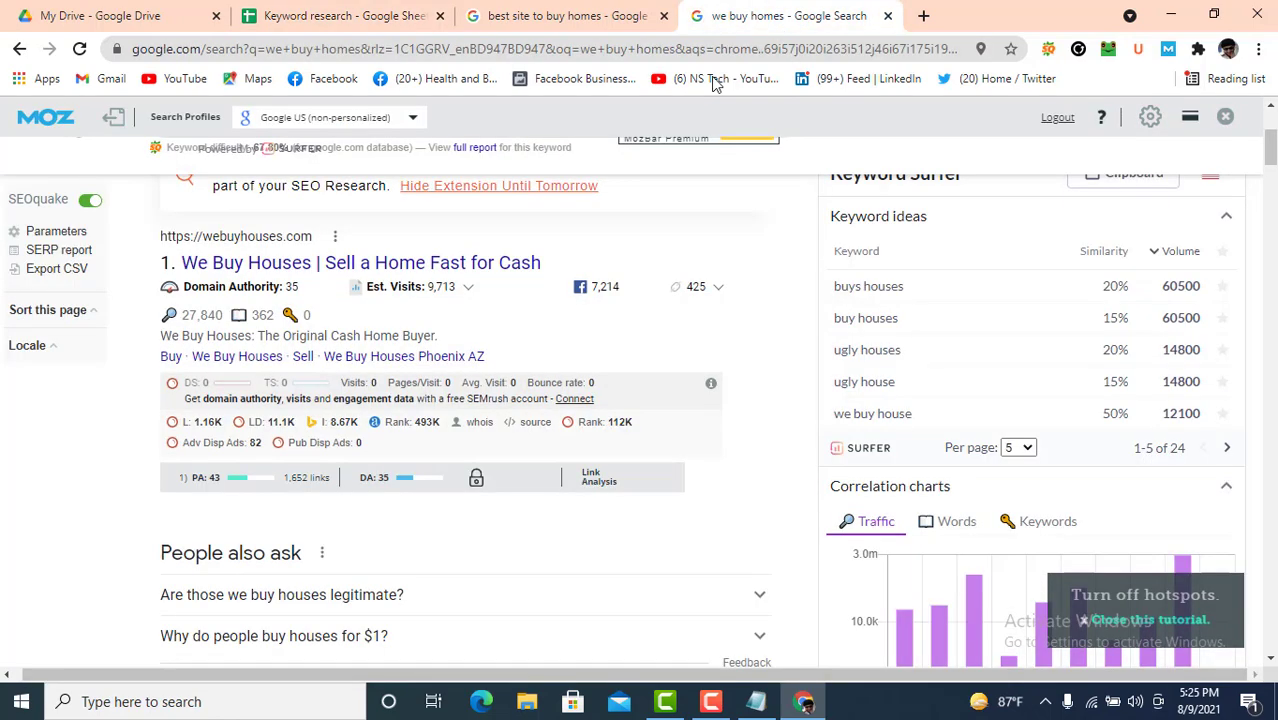
Step: Check the authority scores of the webuyhouses.com result and enter DA 35 in I9 and PA 43 in J9
left_click(815, 18)
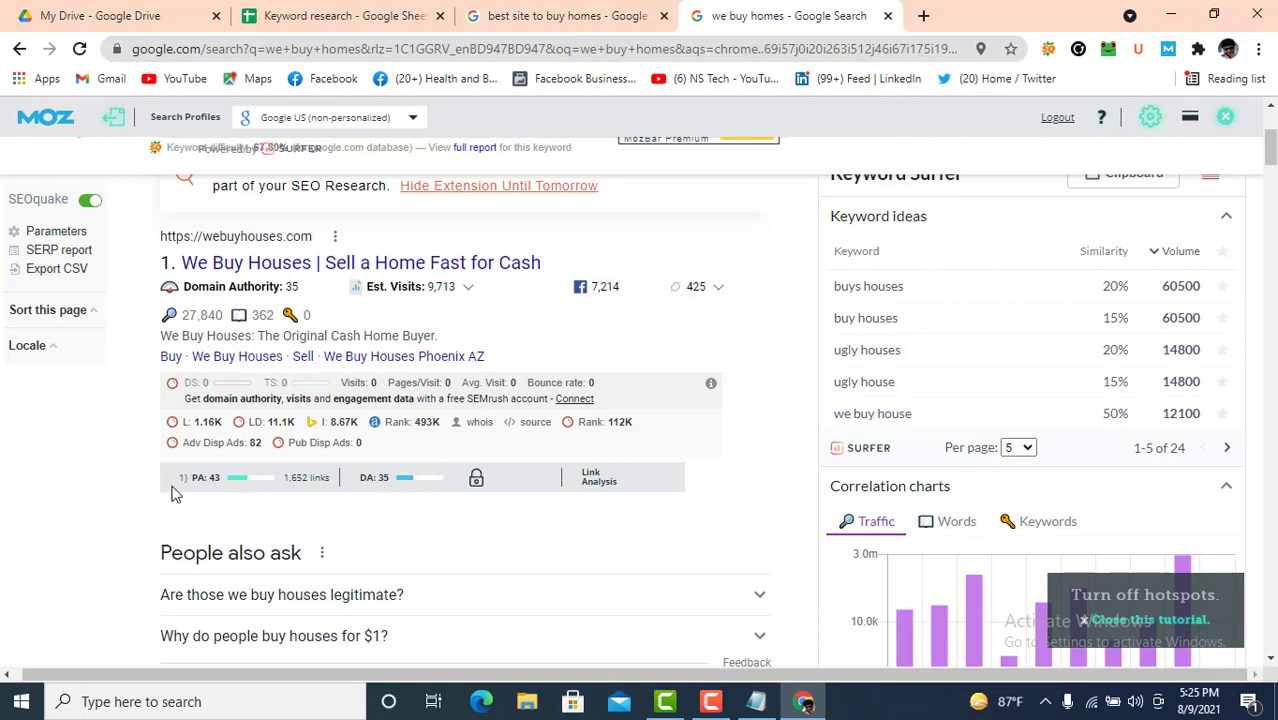
left_click(300, 15)
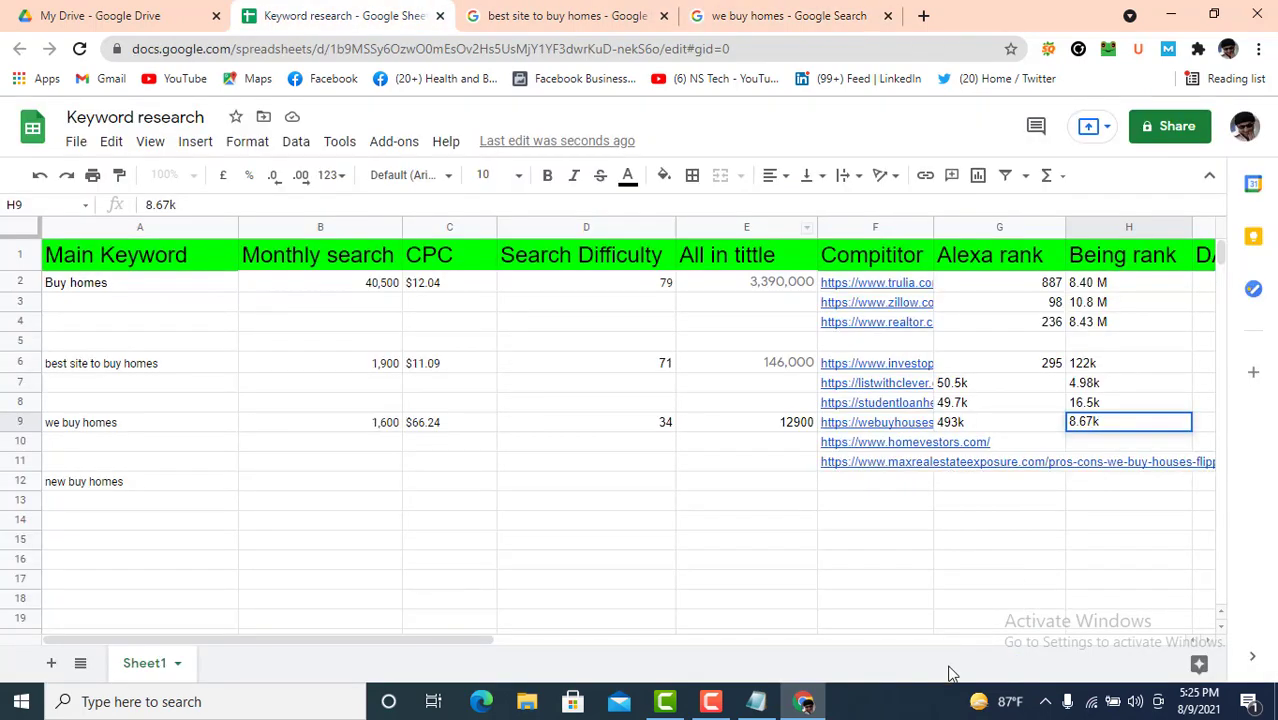
left_click_drag(481, 642, 680, 645)
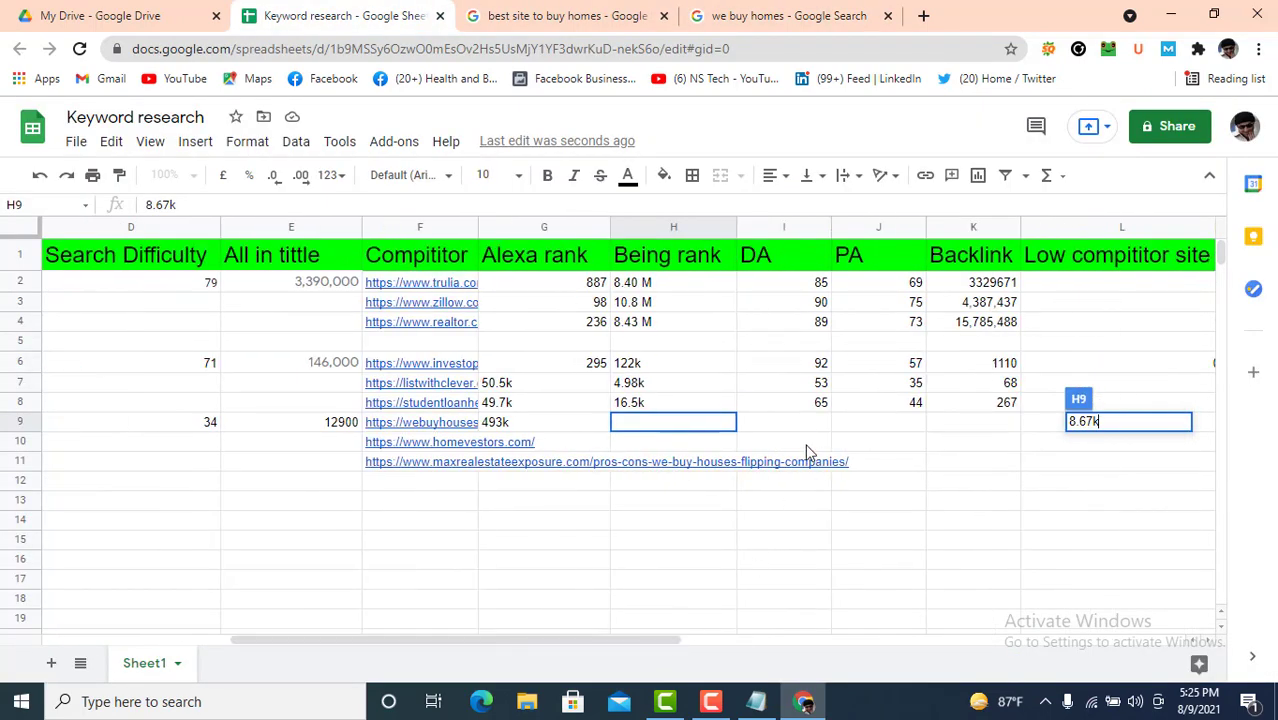
left_click(810, 432)
type("35")
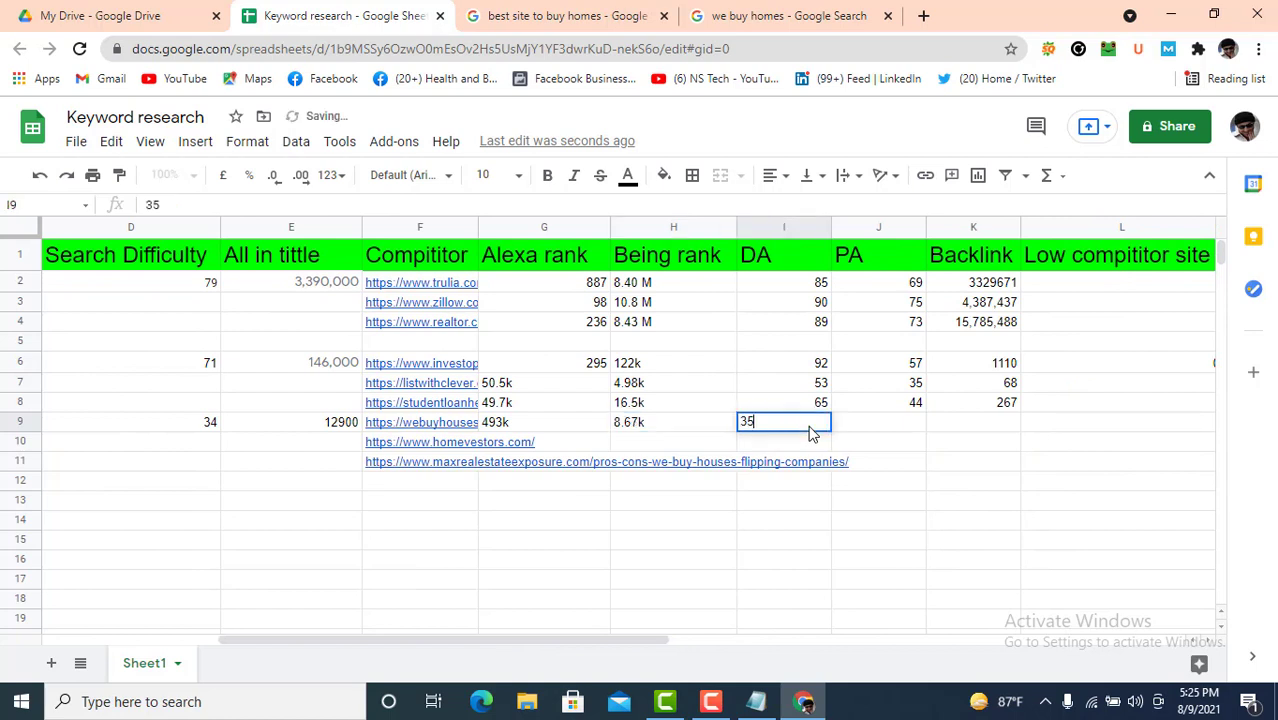
key("Tab")
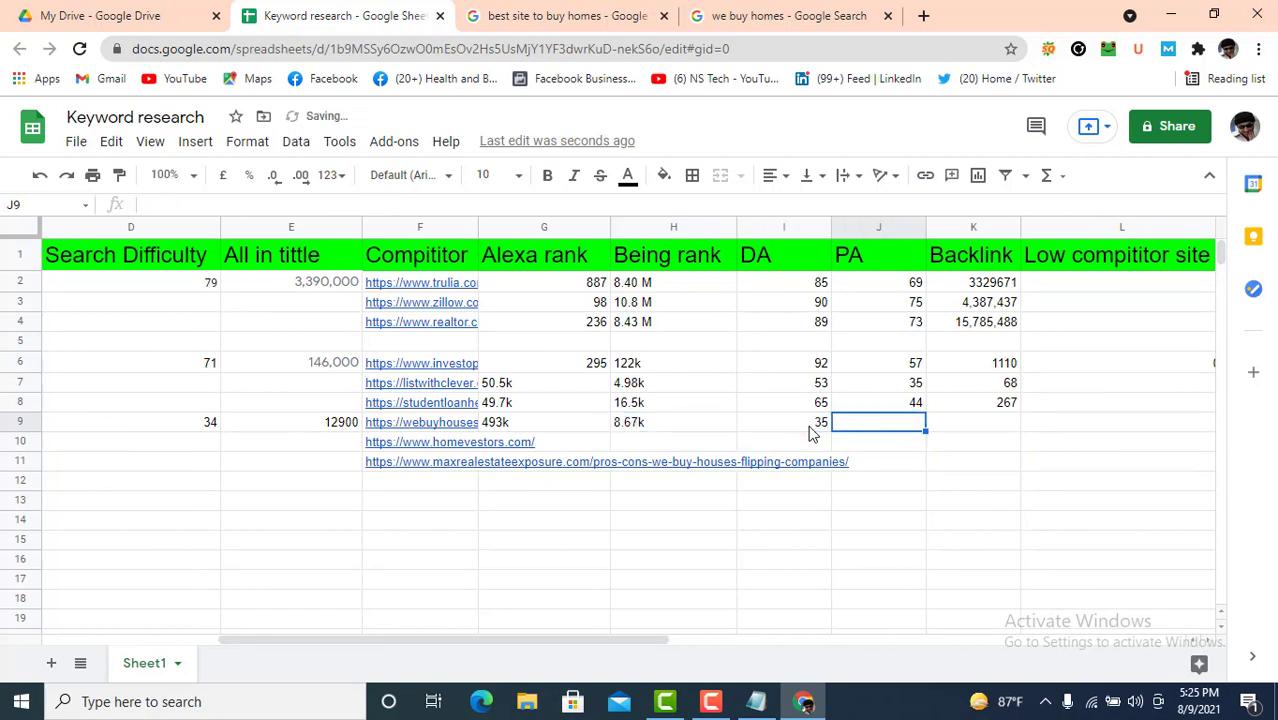
type("43")
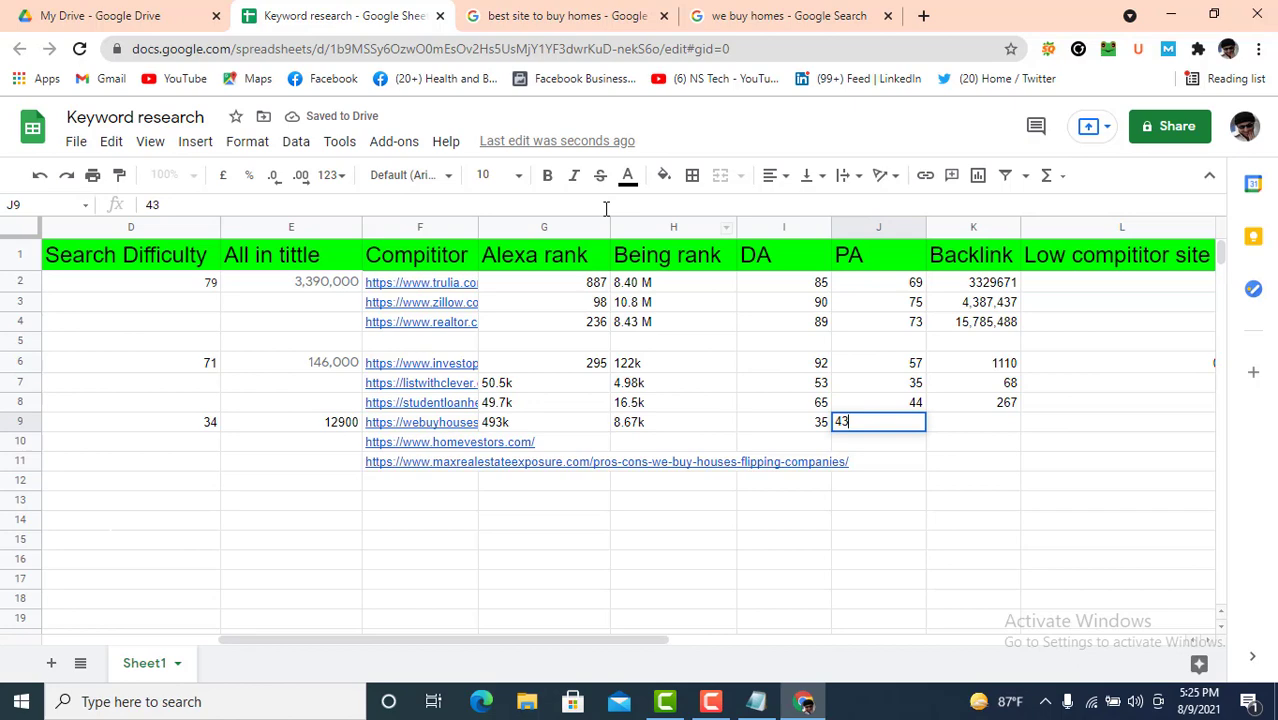
Step: Check the link count of the webuyhouses.com result and enter 1652 in Backlink cell K9
left_click(700, 15)
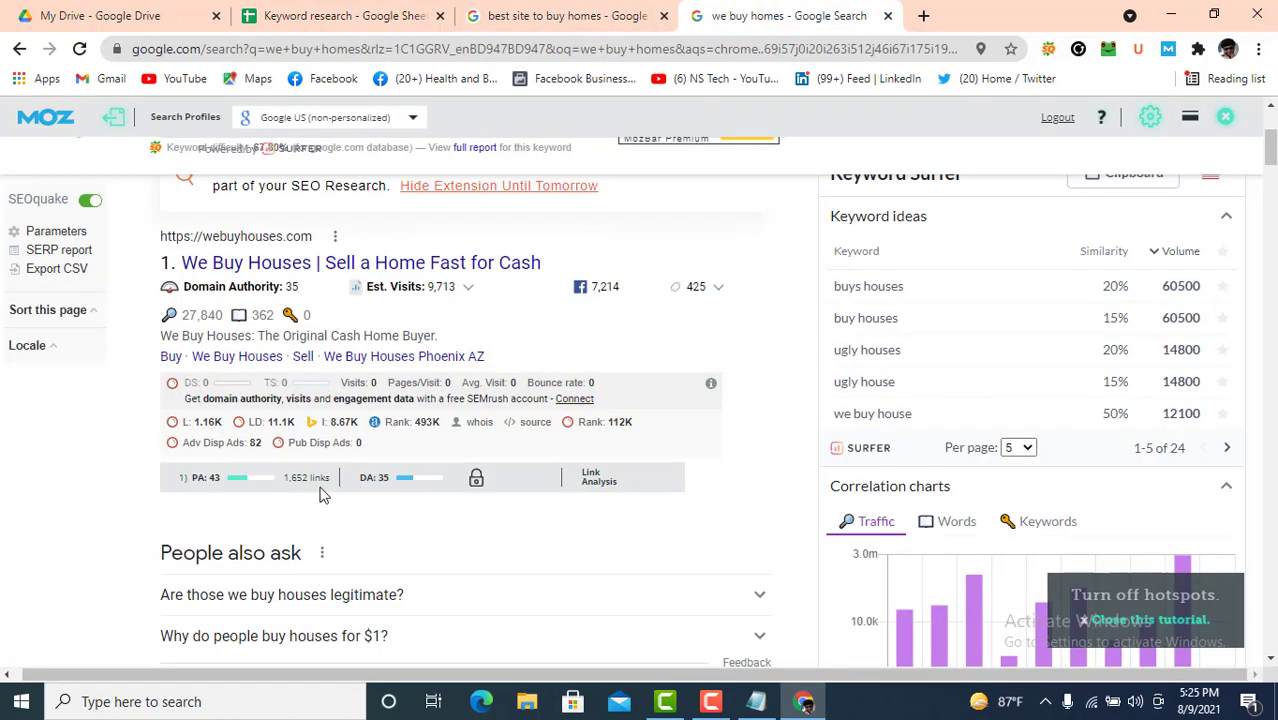
left_click(340, 18)
left_click(990, 425)
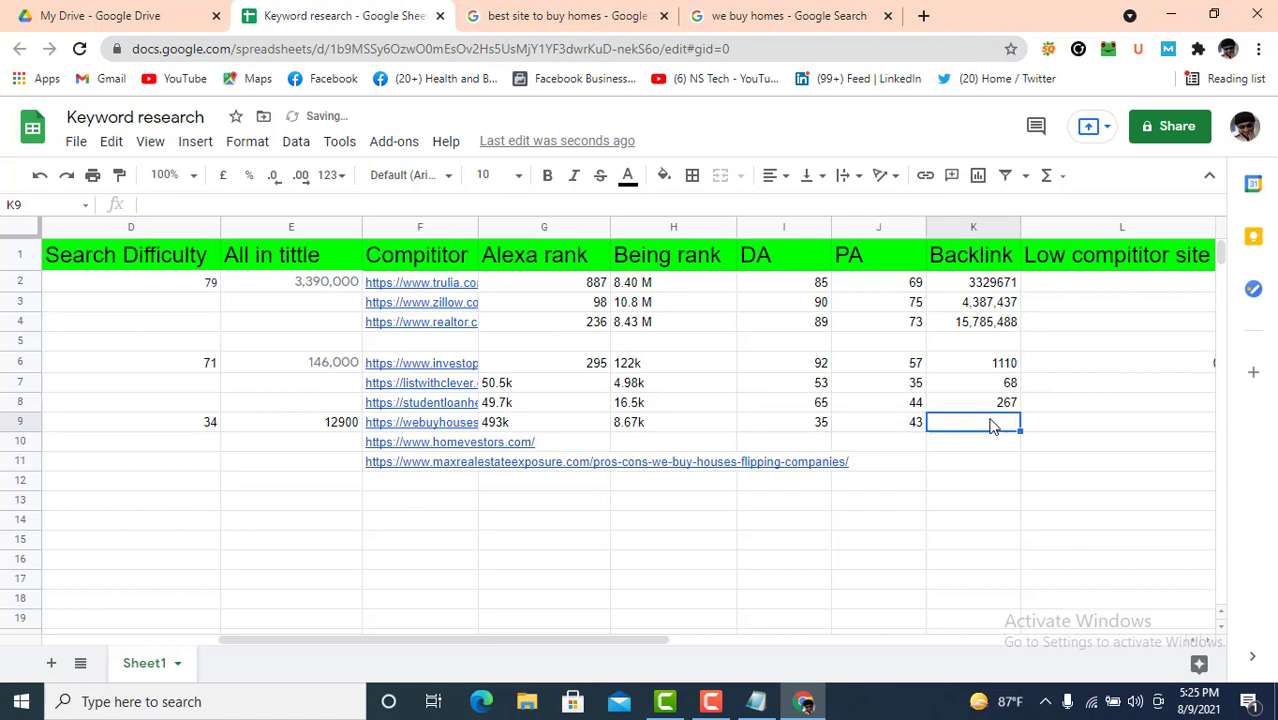
type("165")
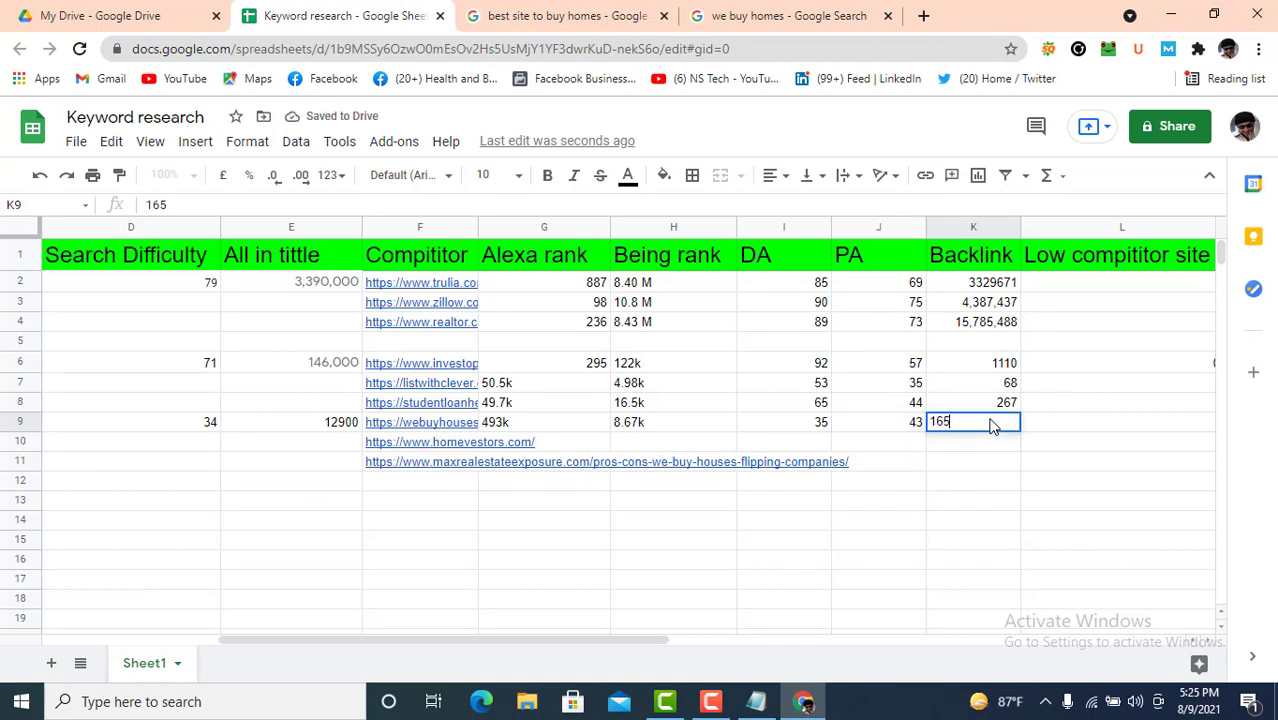
type("3")
key("BackSpace")
Step: Look up the Alexa rank of the HomeVestors result and enter 427k in cell H10
left_click(775, 15)
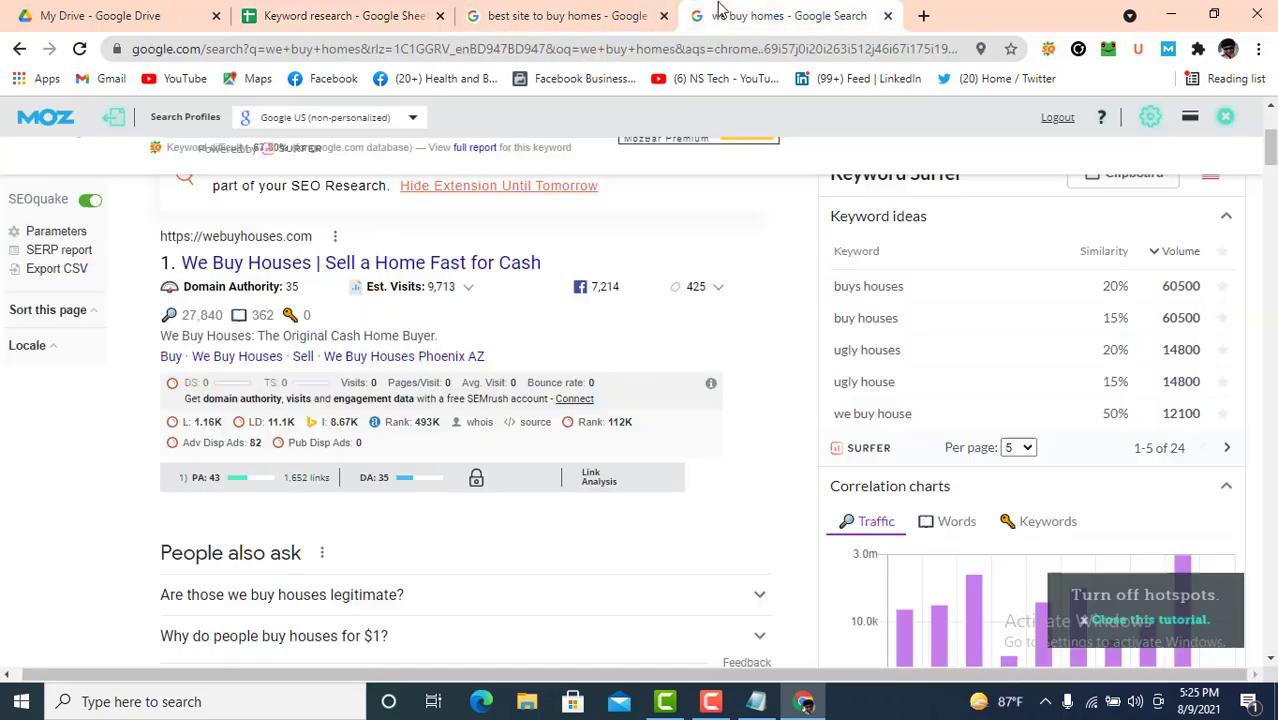
scroll(393, 447, "down", 3)
scroll(393, 447, "down", 3)
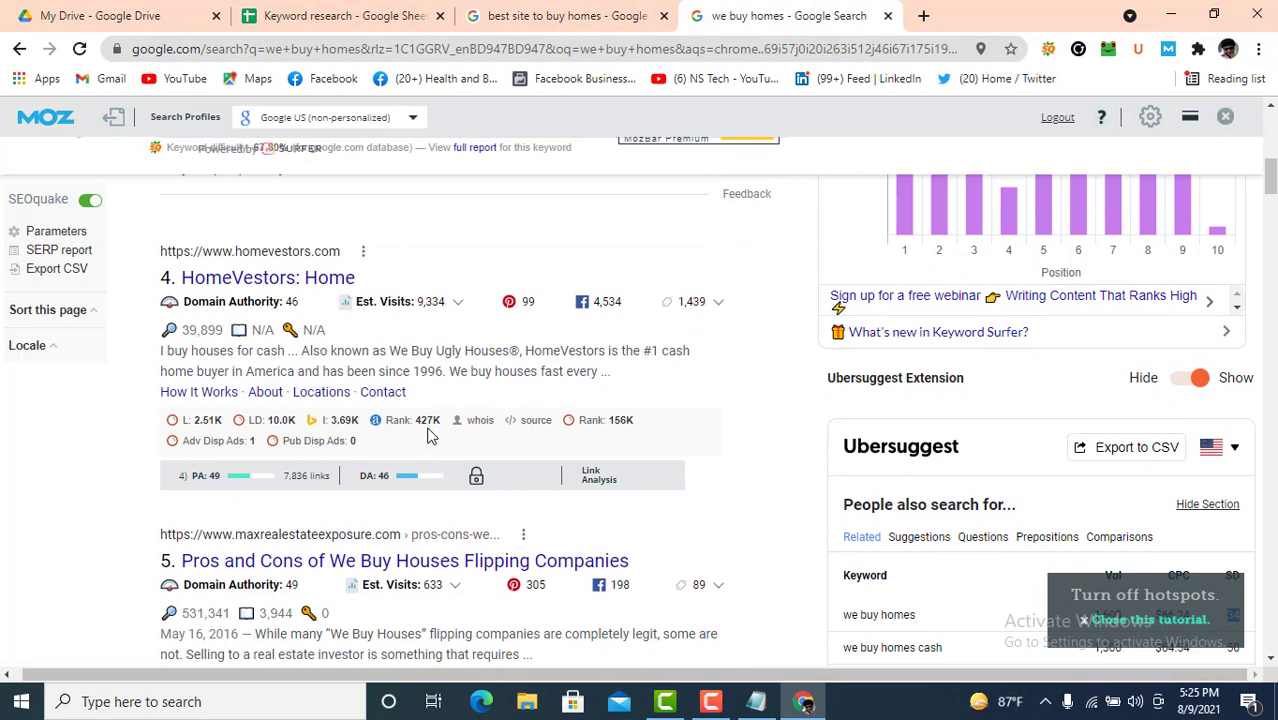
left_click(340, 15)
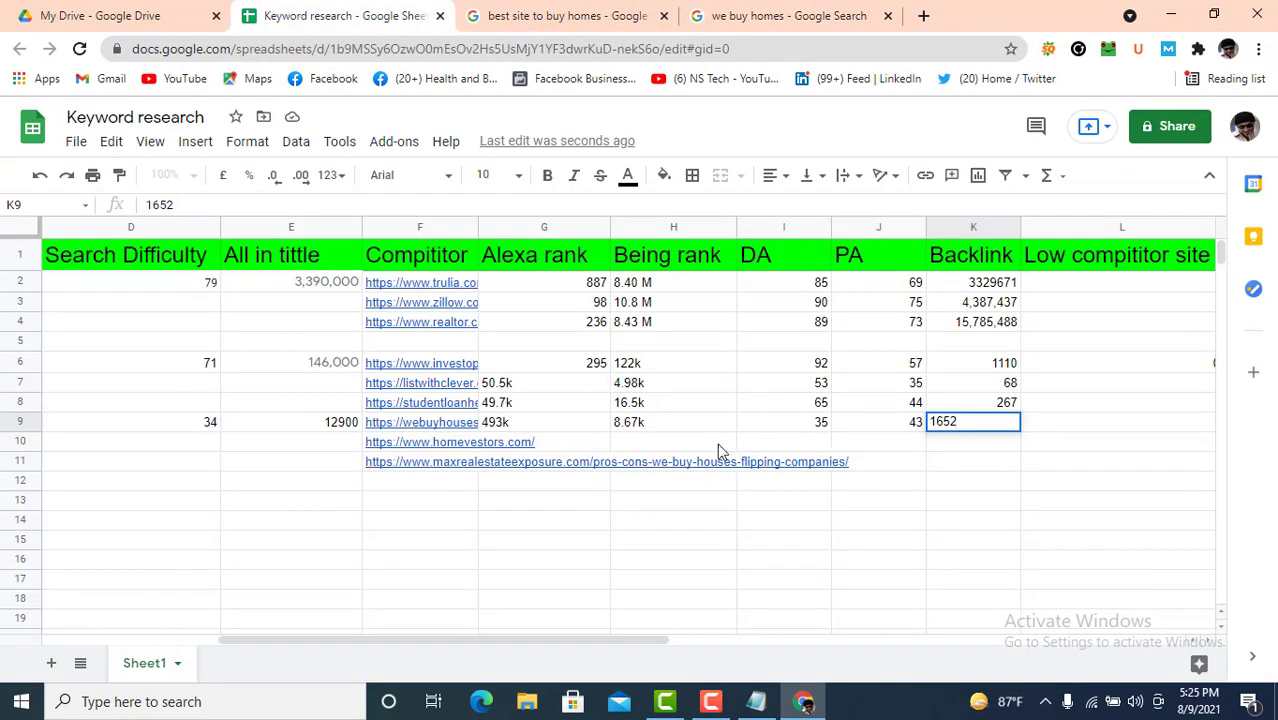
left_click(655, 449)
type("427k")
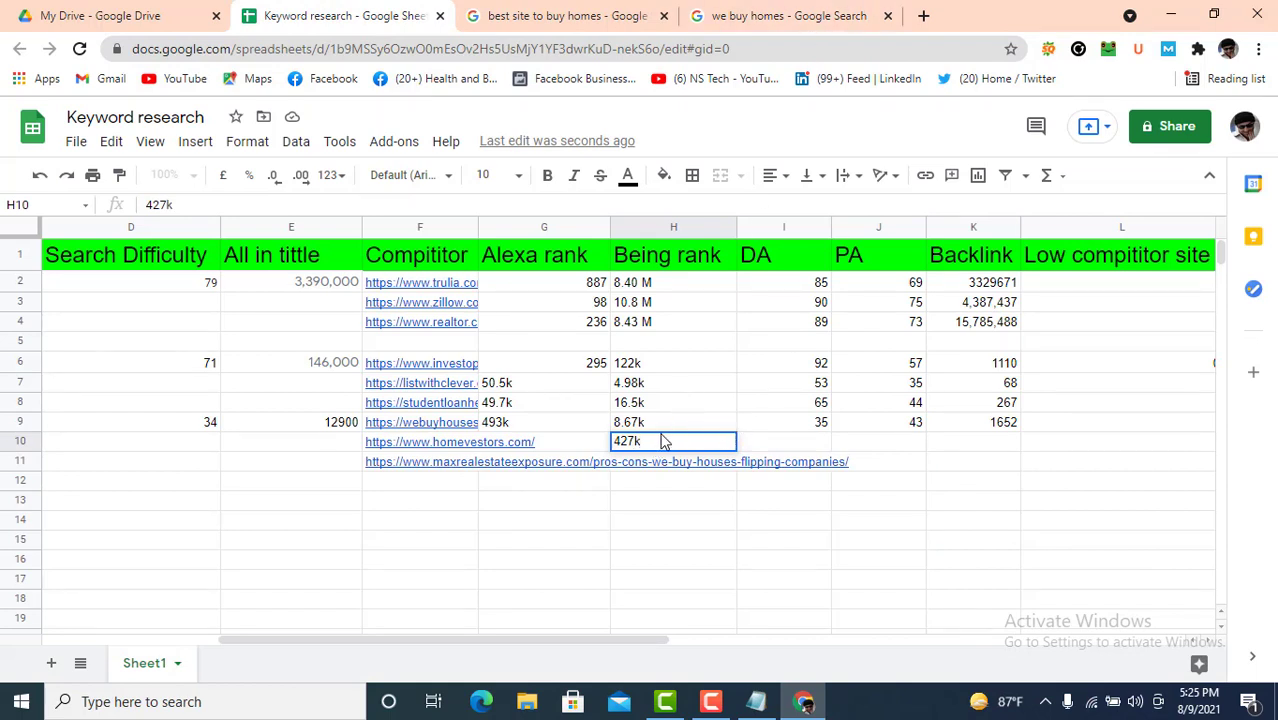
Step: Move the 427k value from Being rank cell H10 to Alexa rank cell G10
left_click_drag(655, 441, 615, 451)
key("ctrl+c")
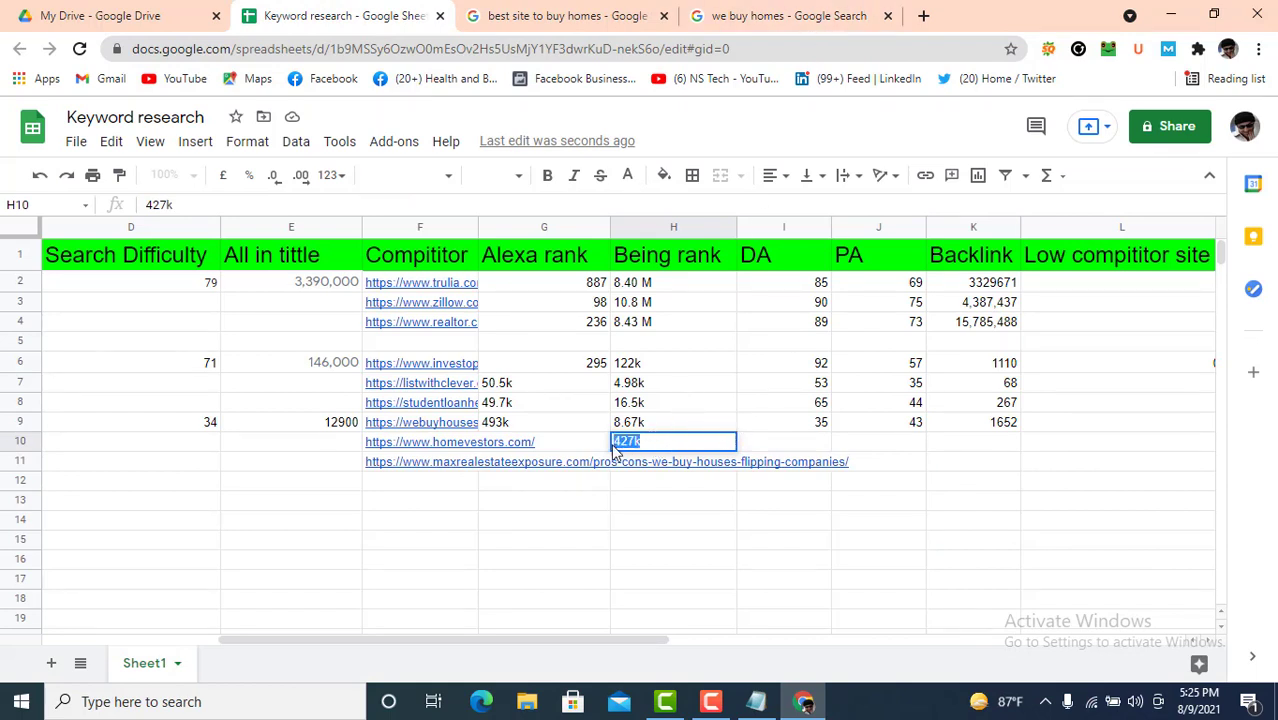
key("BackSpace")
left_click(570, 449)
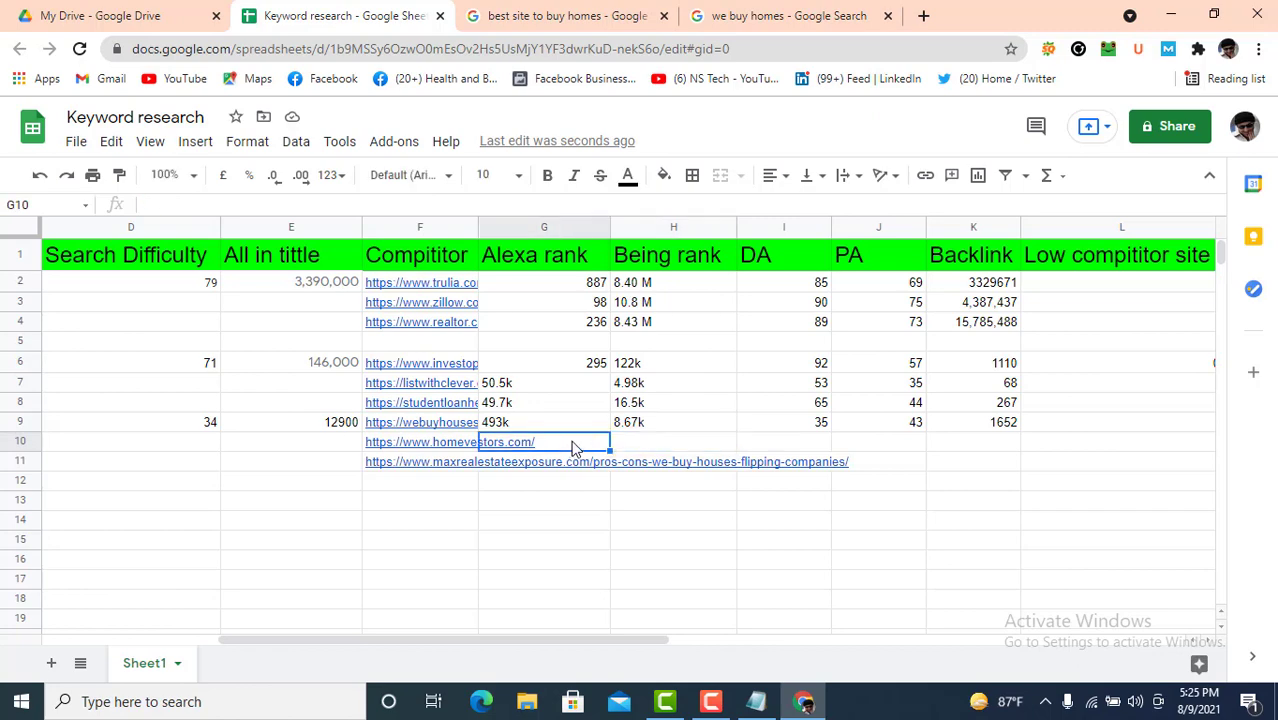
key("ctrl+v")
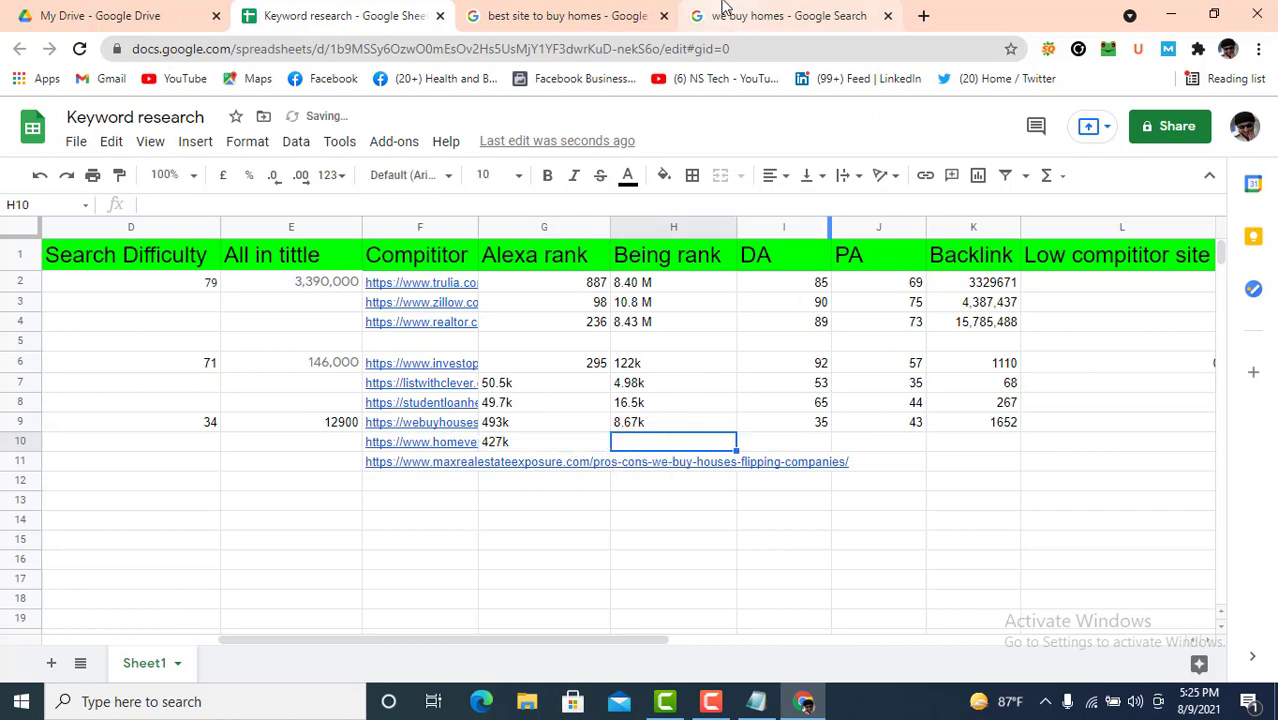
Step: Check the Bing figure of the HomeVestors result and enter 3.69k in Being rank cell H10
left_click(727, 14)
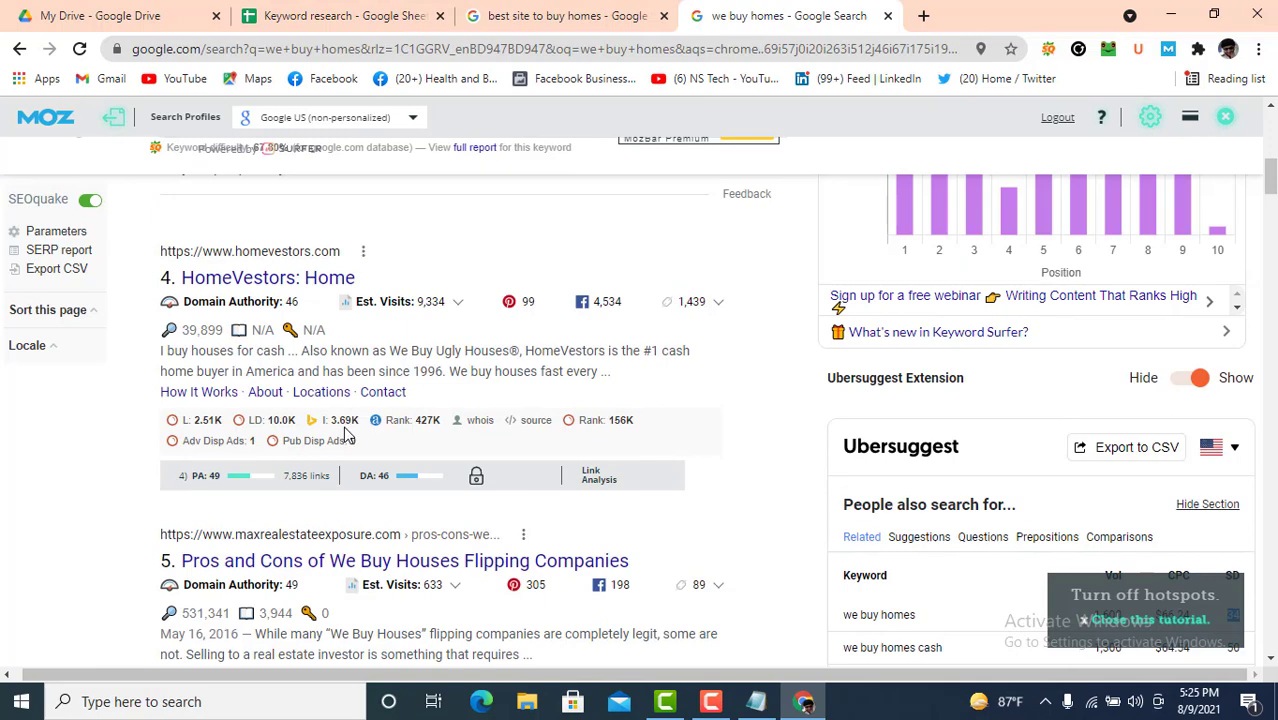
left_click(398, 12)
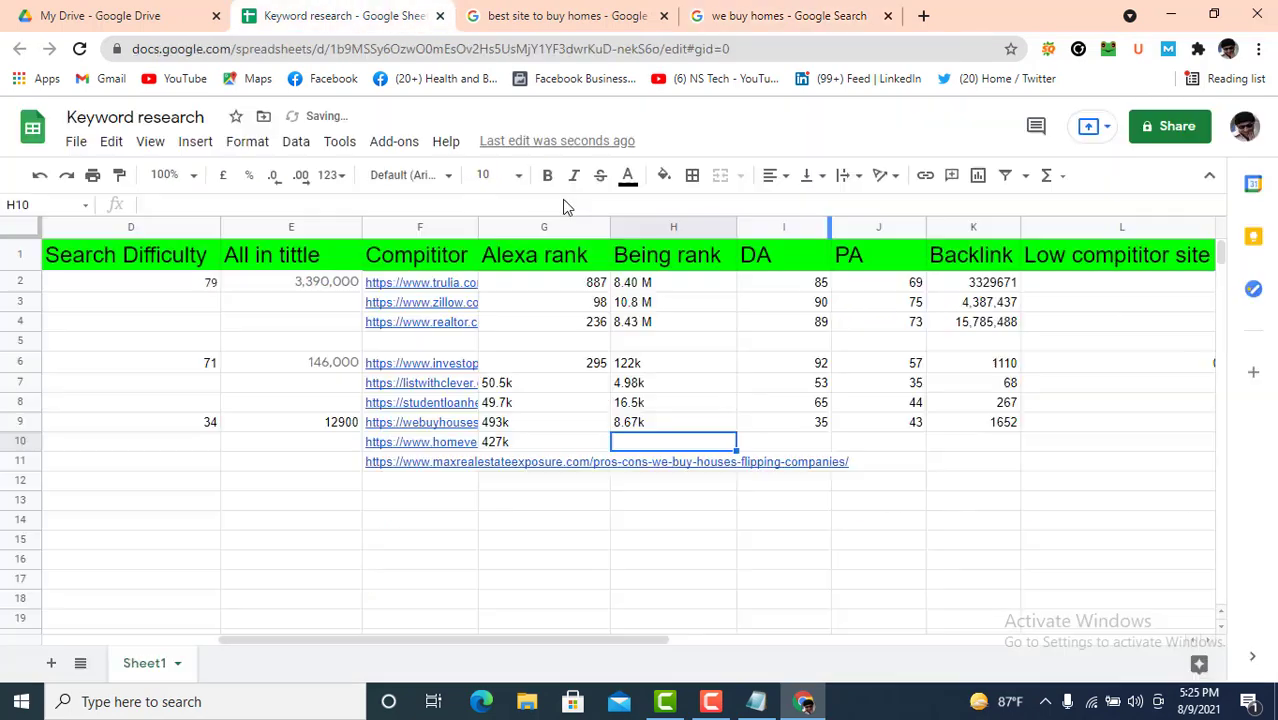
type("3.69k")
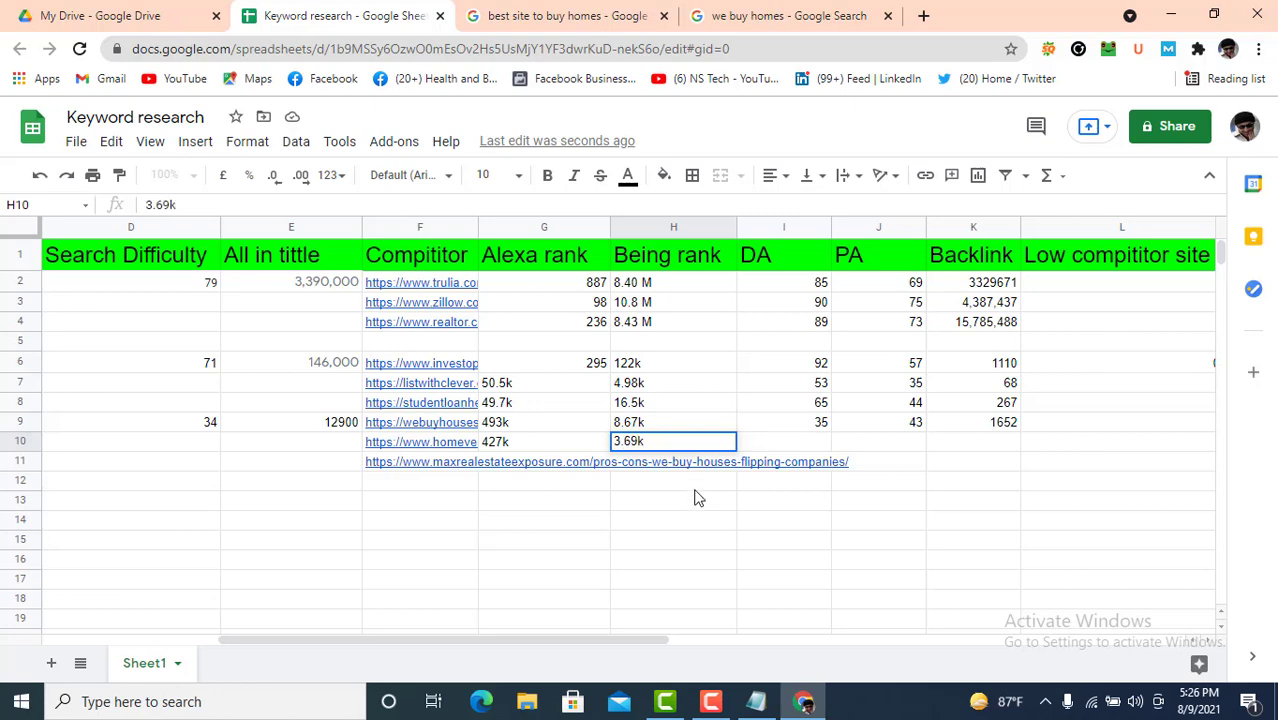
Step: Check the authority scores of the HomeVestors result and enter DA 46 in I10 and PA 49 in J10
left_click(789, 450)
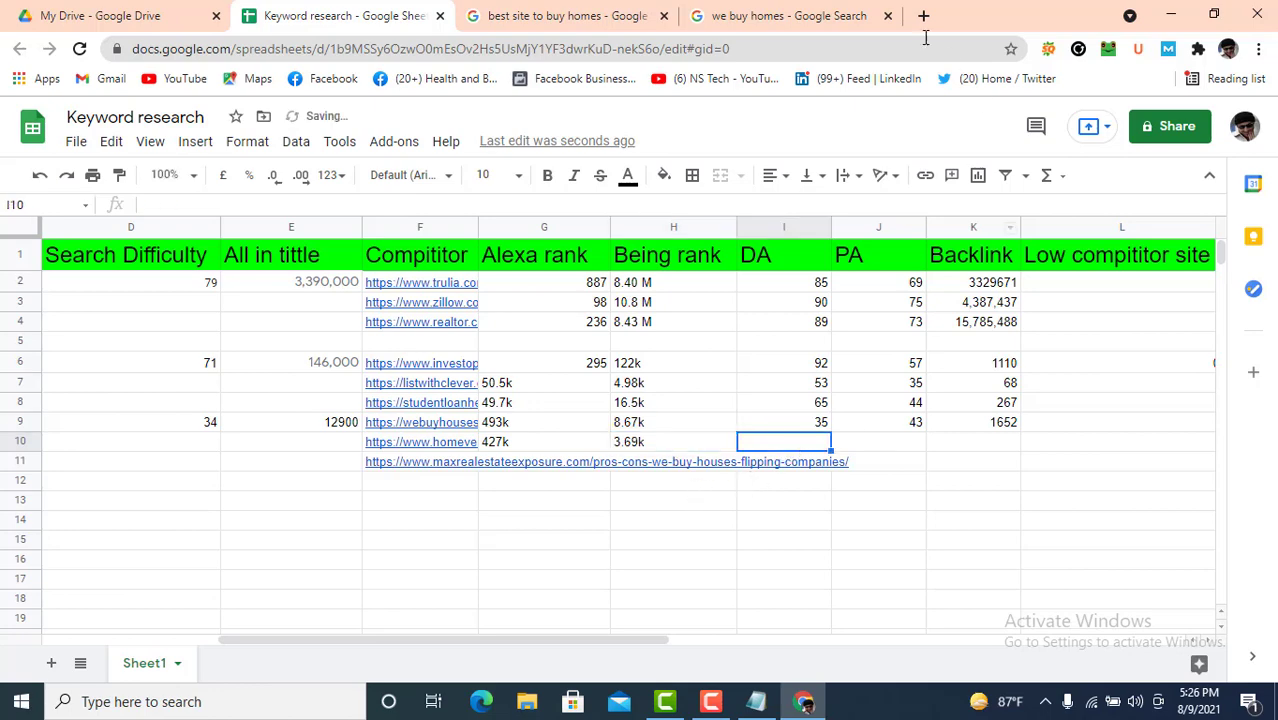
left_click(748, 20)
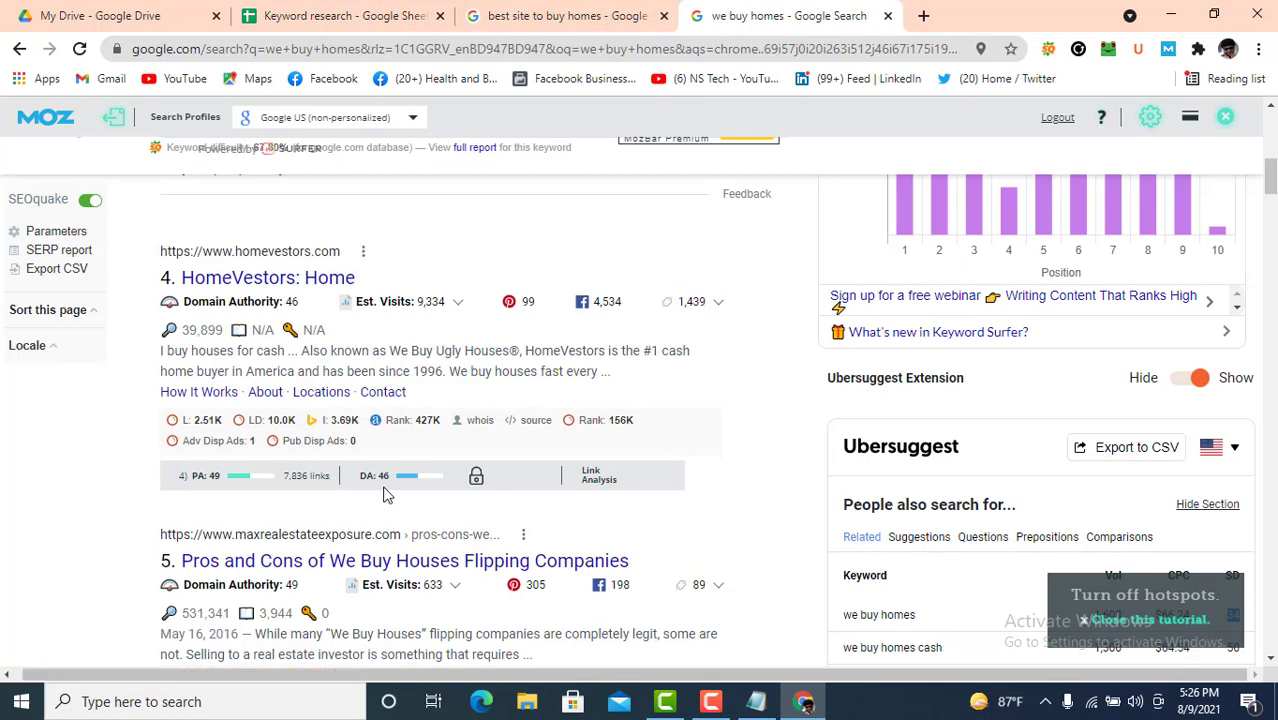
left_click(340, 16)
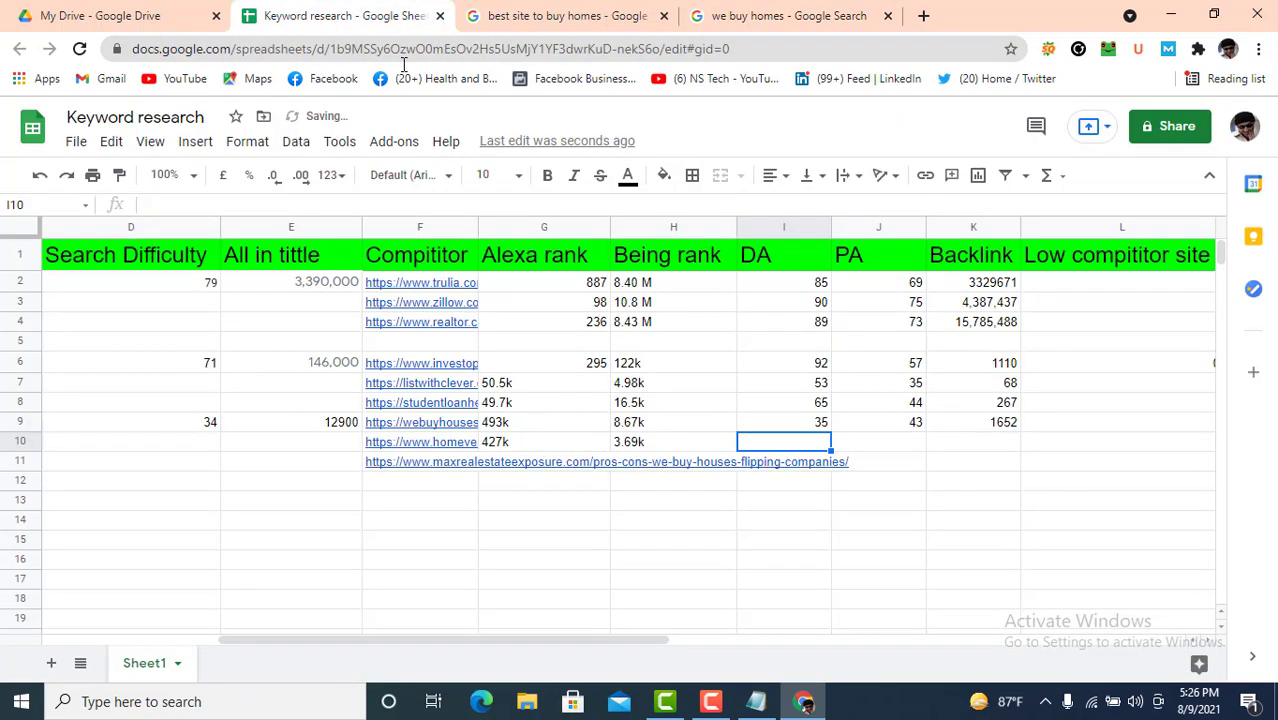
left_click(882, 446)
left_click(800, 448)
type("46")
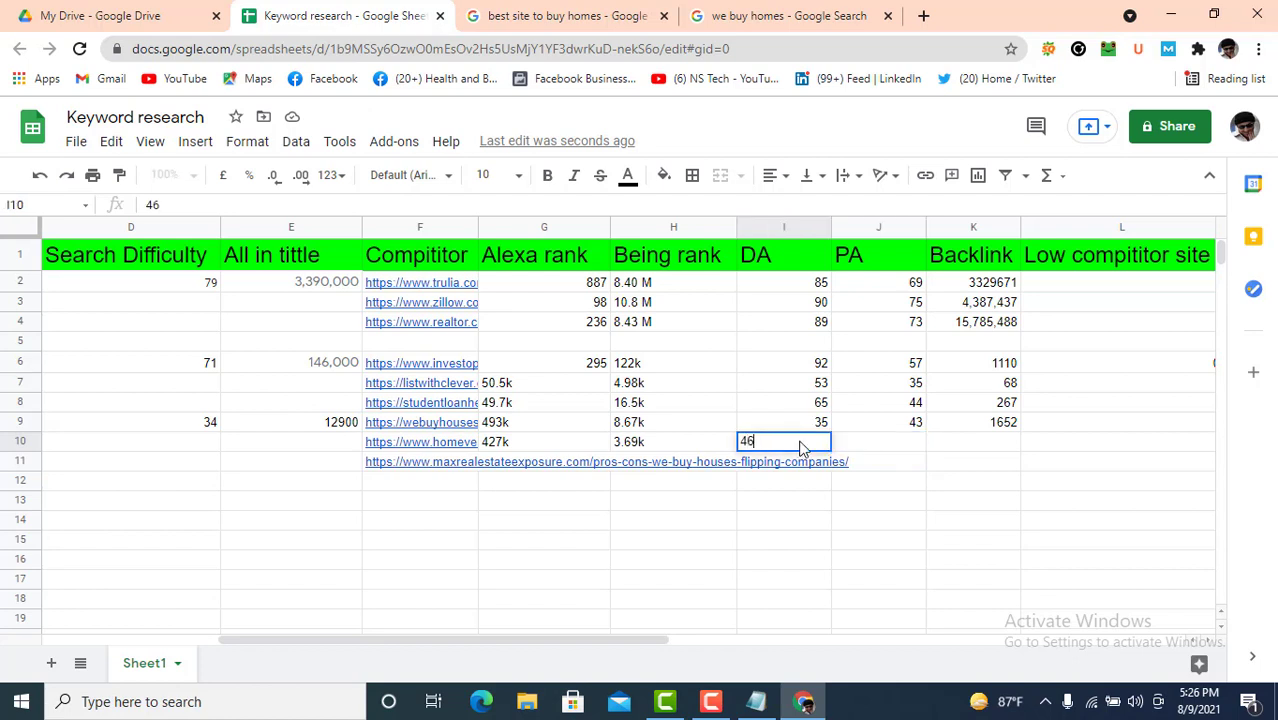
key("Tab")
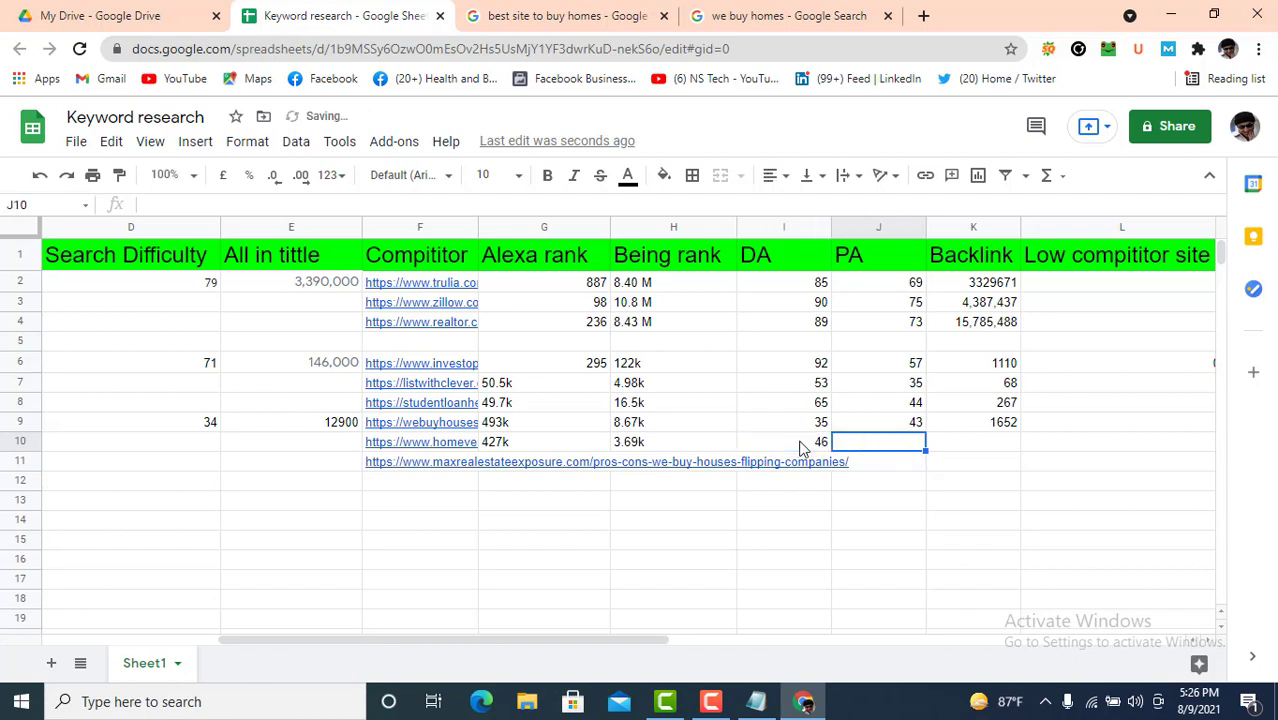
type("49")
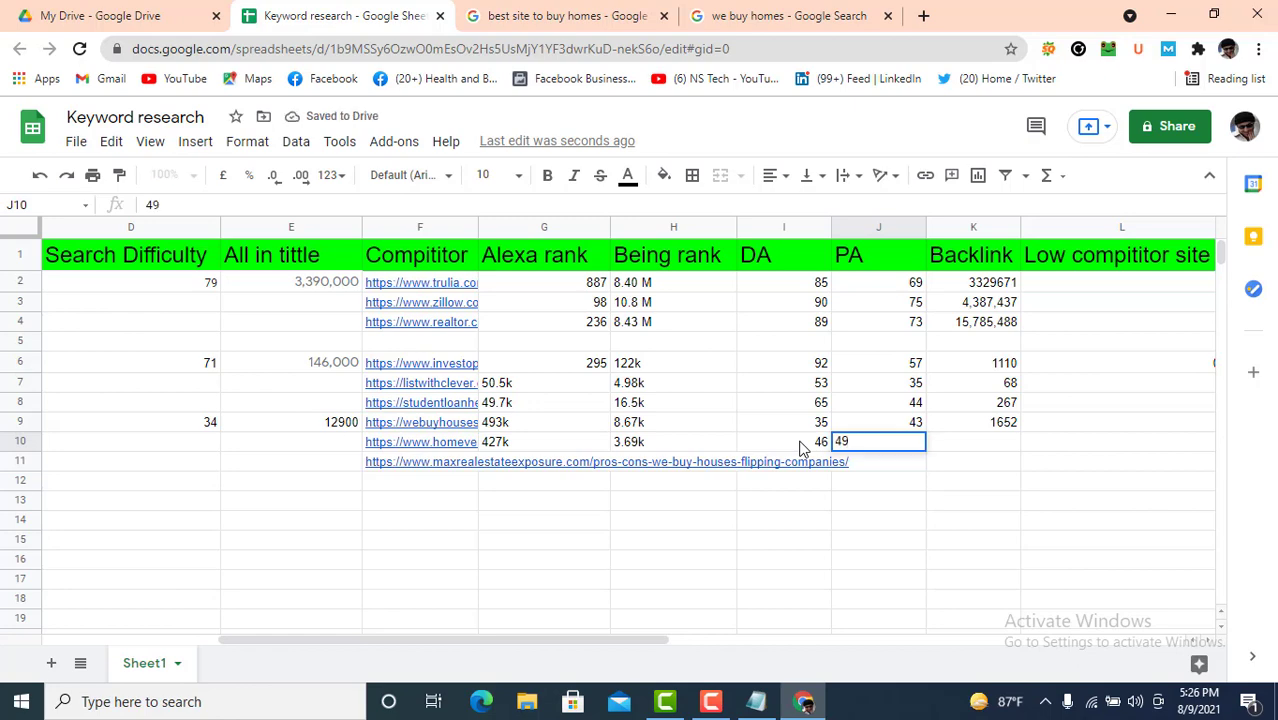
Step: Check the link count of the HomeVestors result and enter 7836 in Backlink cell K10
left_click(812, 8)
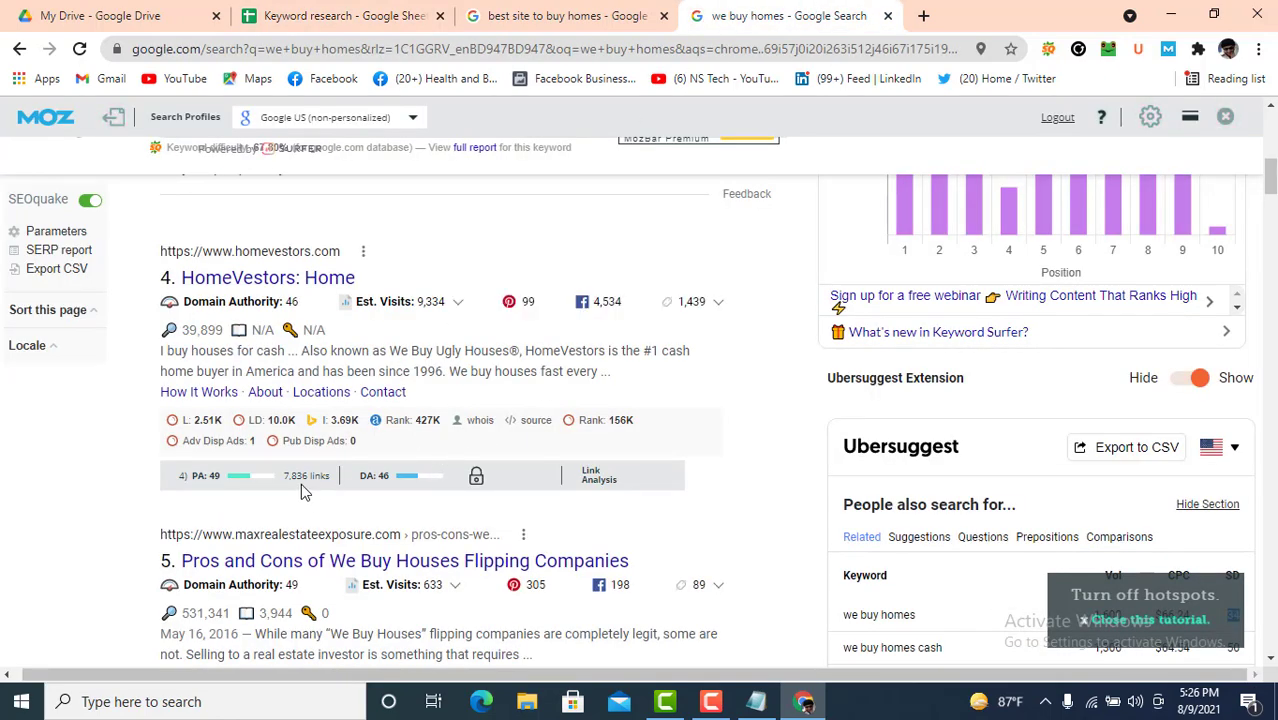
left_click(340, 15)
left_click(984, 447)
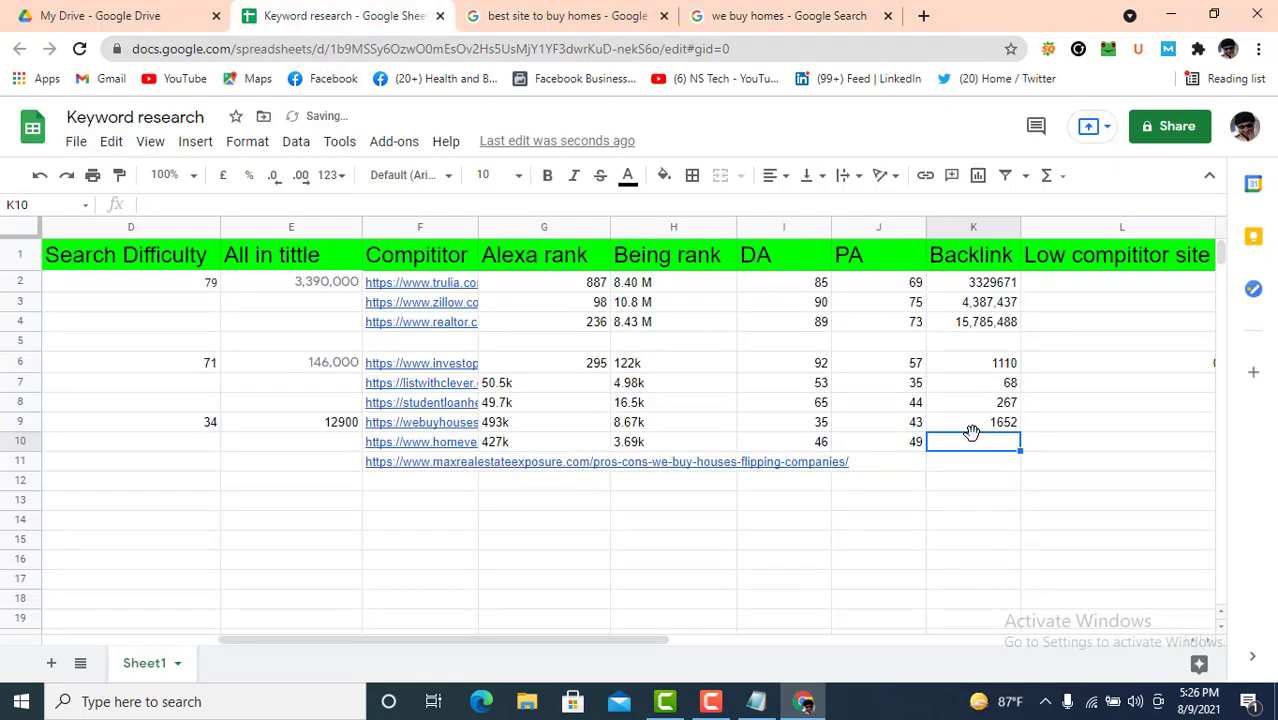
type("7836")
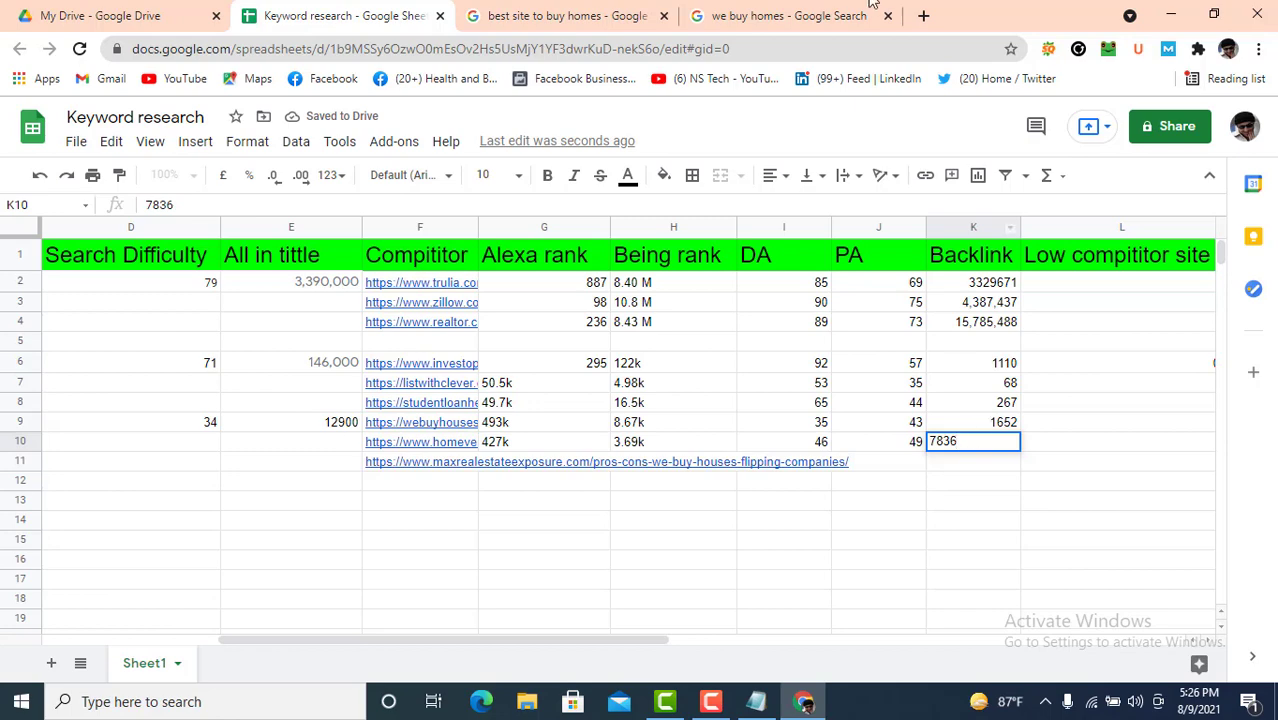
Step: Look up the Alexa rank of the maxrealestateexposure.com result and enter 195k in Alexa rank cell G11
left_click(787, 14)
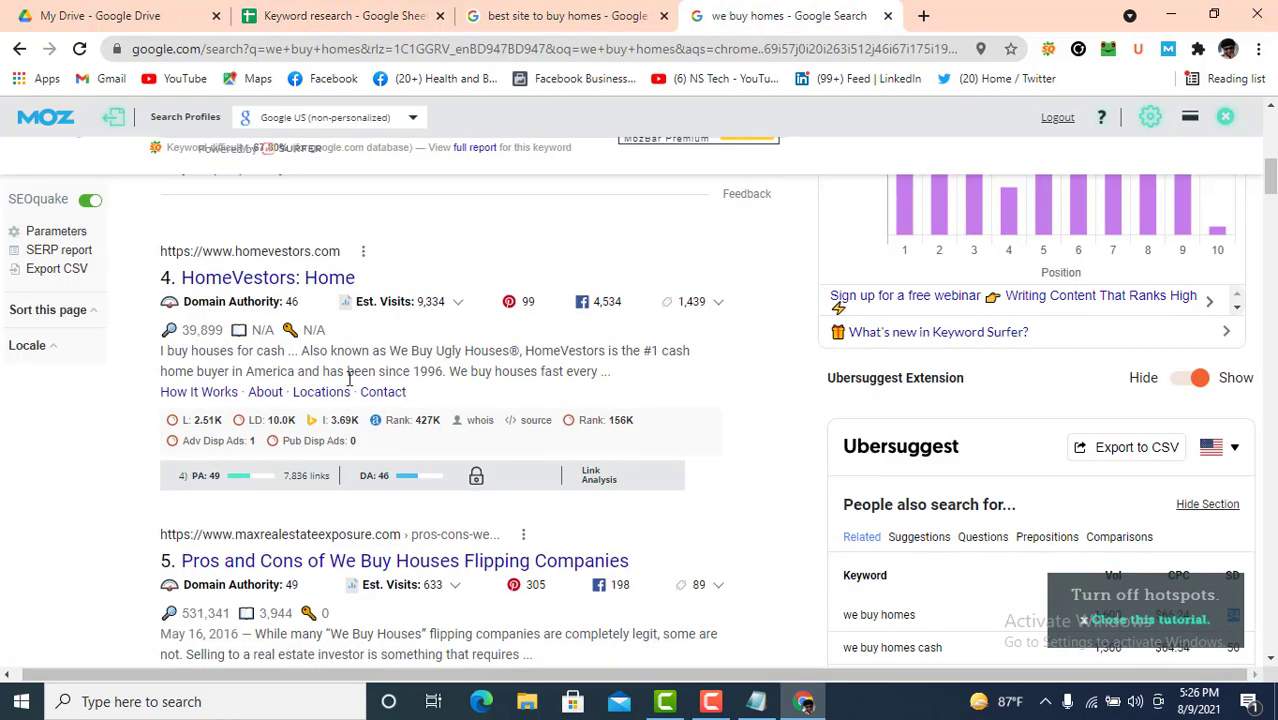
scroll(349, 378, "down", 2)
scroll(363, 432, "down", 1)
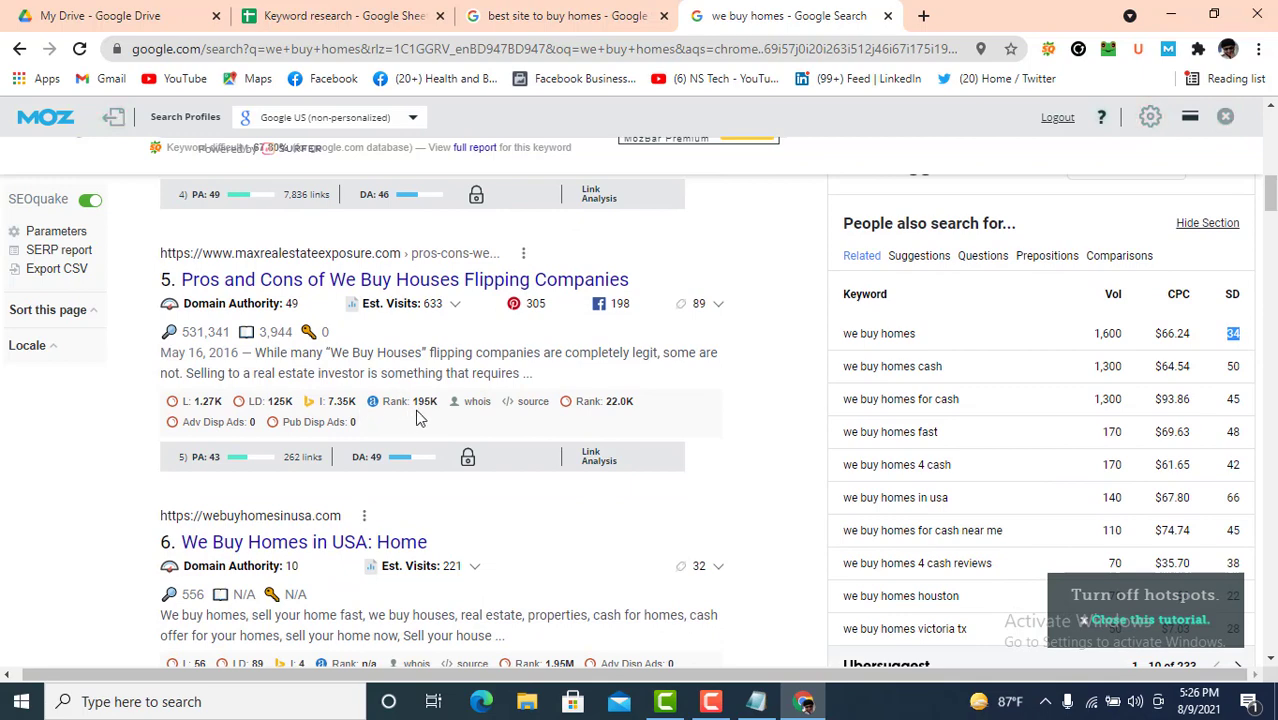
left_click(340, 15)
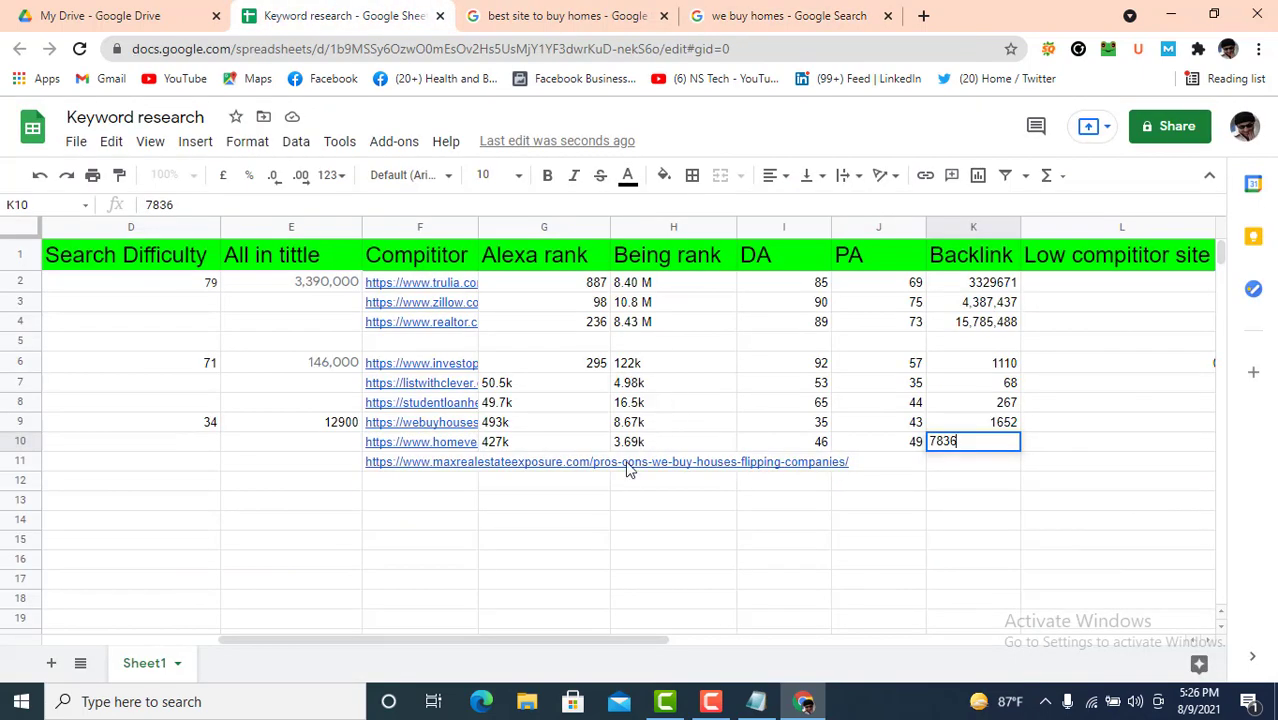
left_click(537, 455)
type("195k")
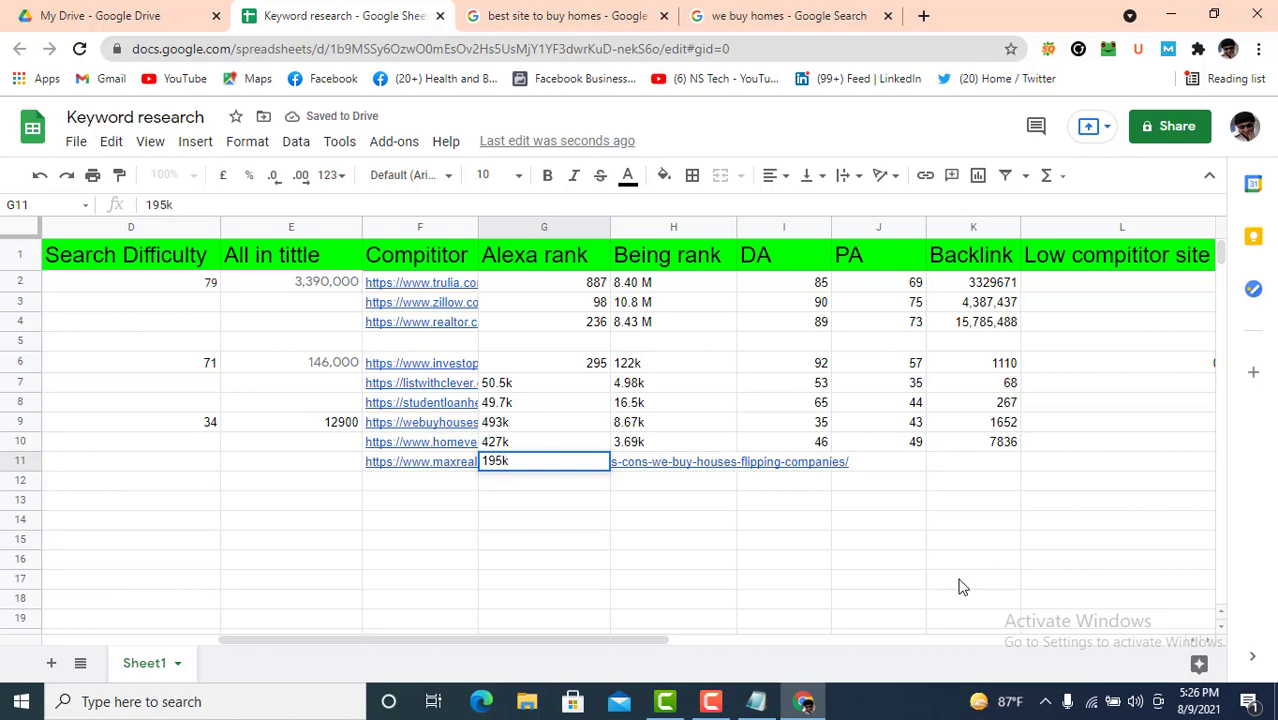
Step: Check the Bing figure of the maxrealestateexposure.com result and enter 7.35k in Being rank cell H11
left_click(686, 468)
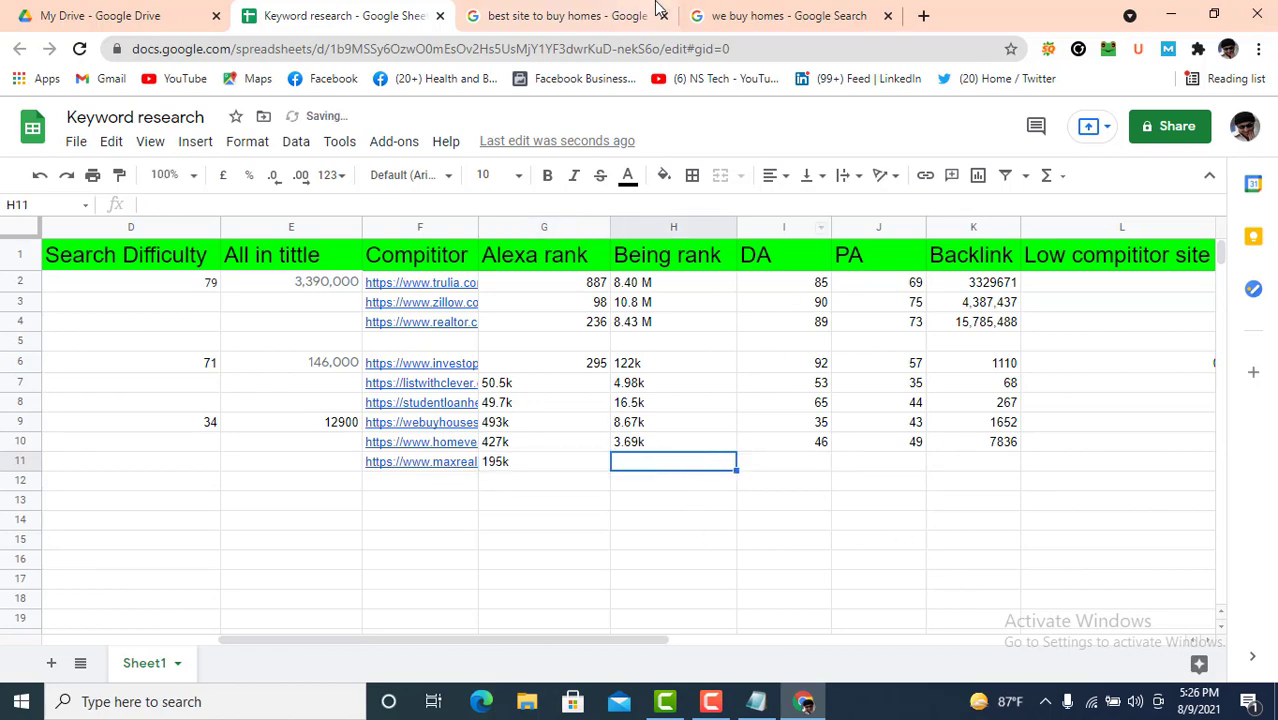
left_click(745, 15)
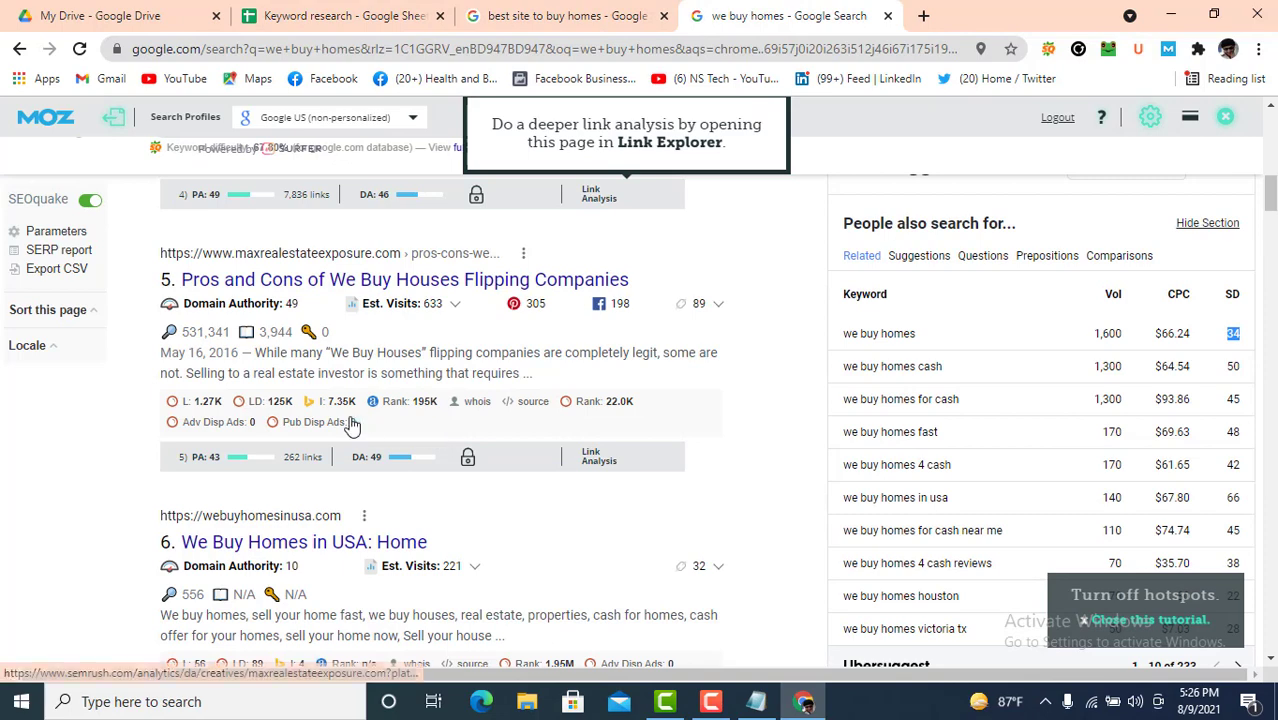
left_click(340, 15)
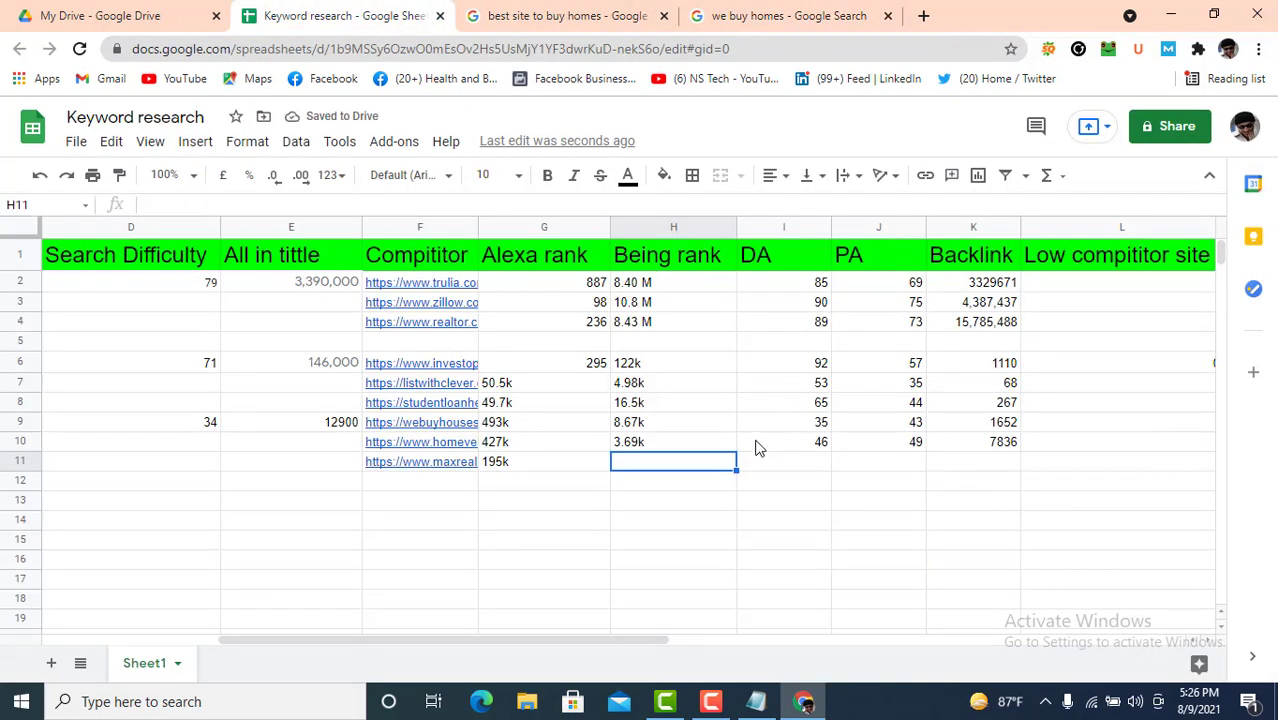
type("7.35k")
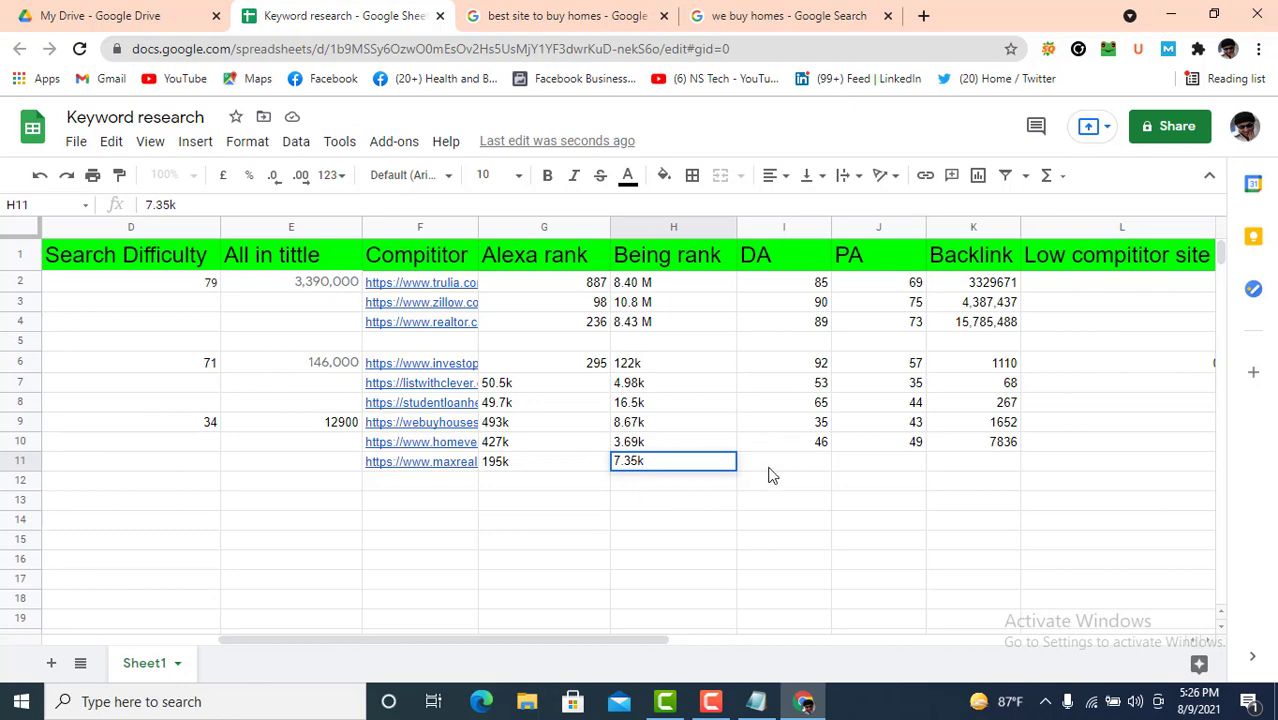
Step: Check the authority scores of the maxrealestateexposure.com result and enter DA 49 in I11 and PA 43 in J11
left_click(771, 474)
left_click(749, 12)
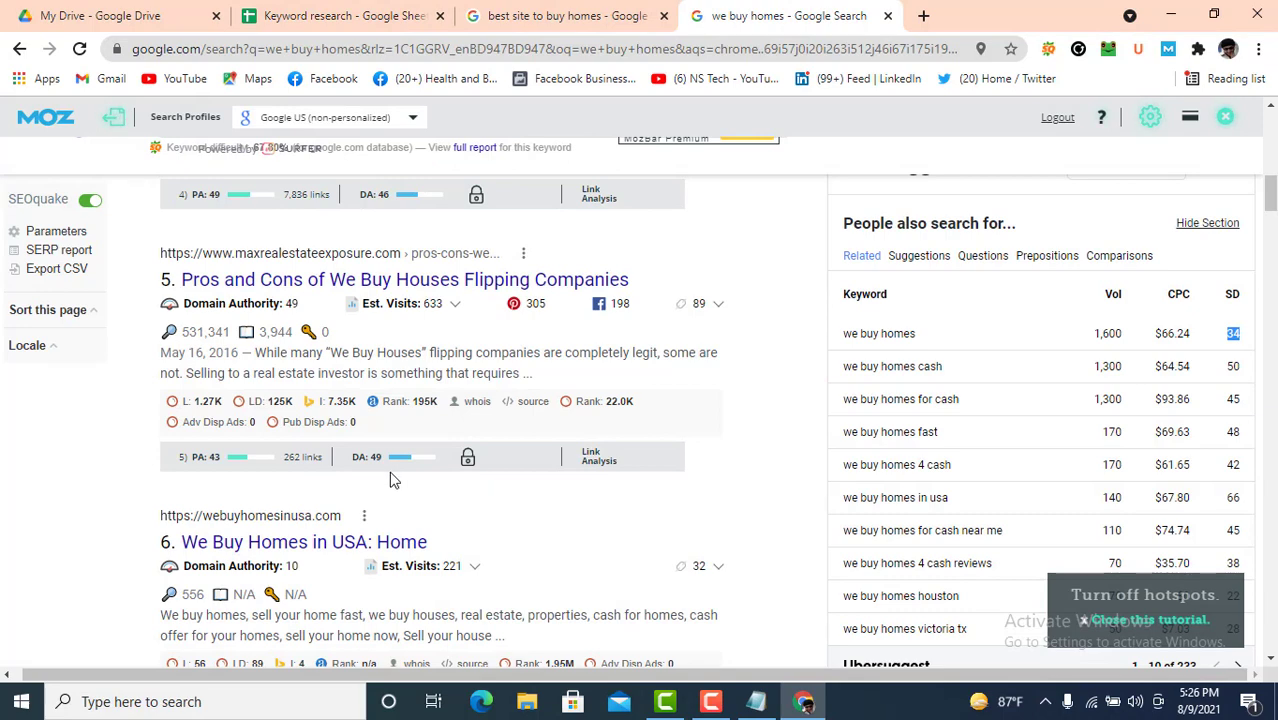
left_click(340, 15)
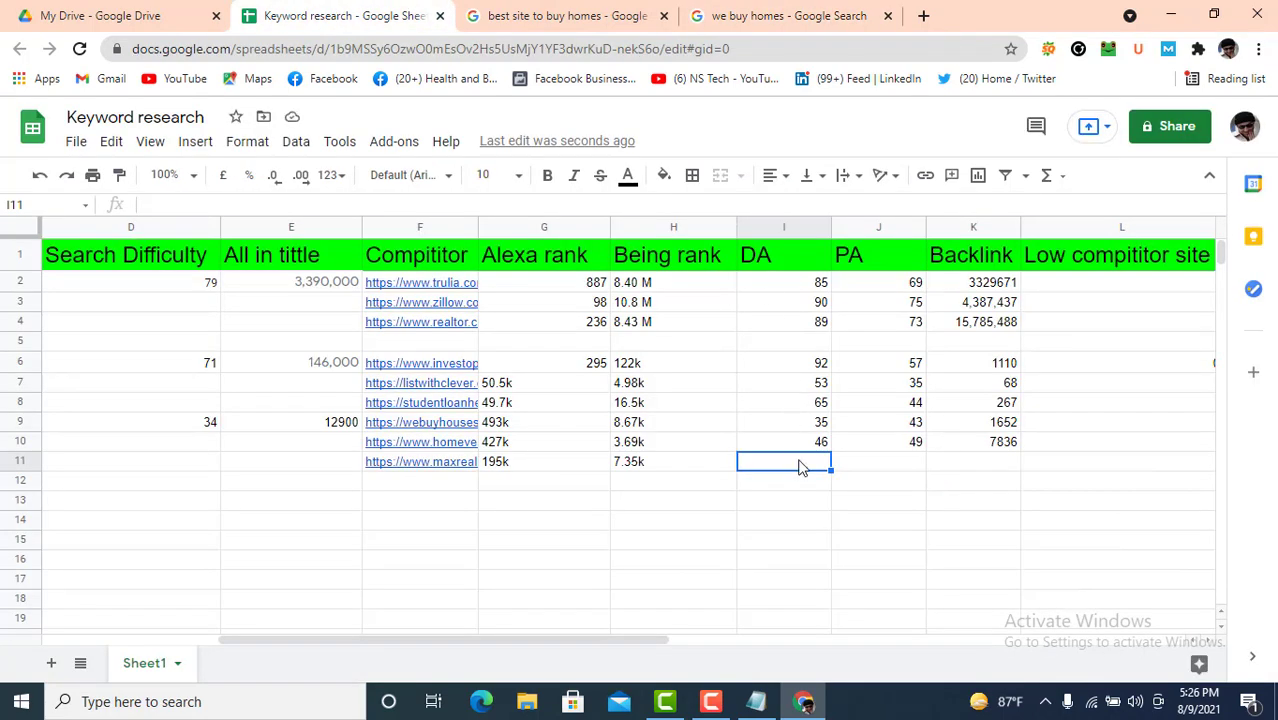
type("49")
key("Tab")
type("4")
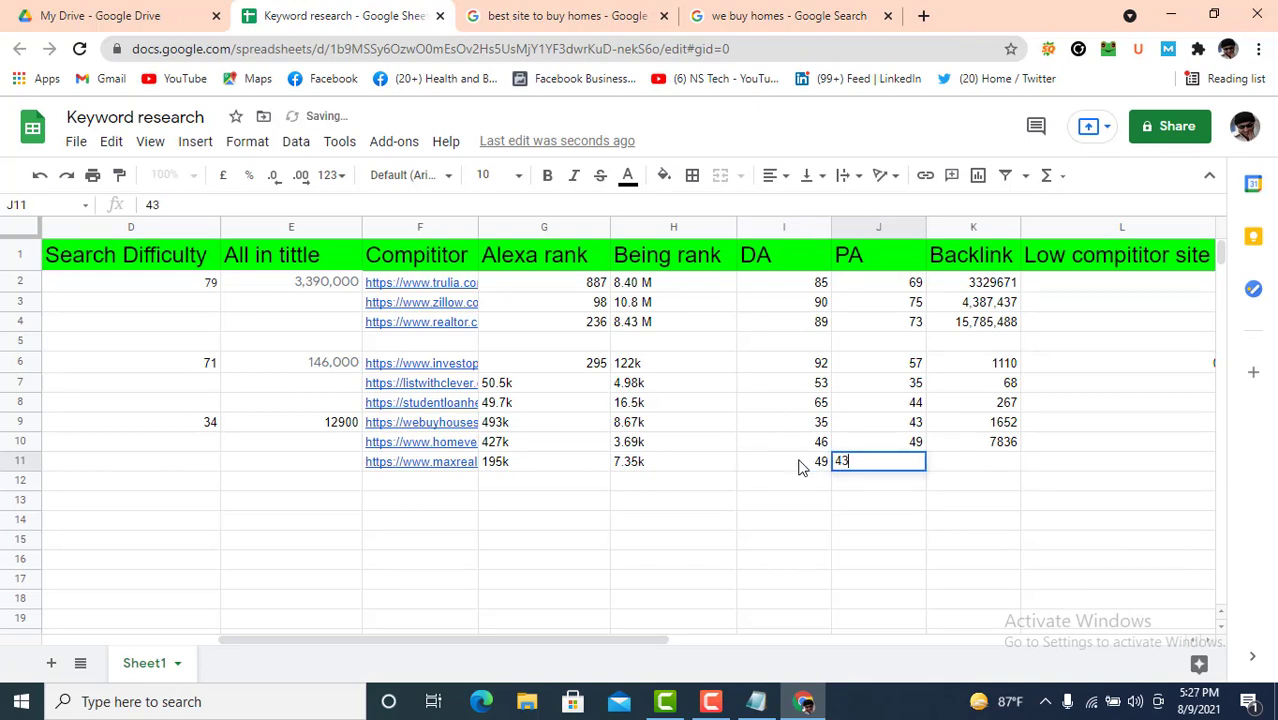
Step: Check the link count of the maxrealestateexposure.com result and enter 262 in Backlink cell K11
left_click(785, 15)
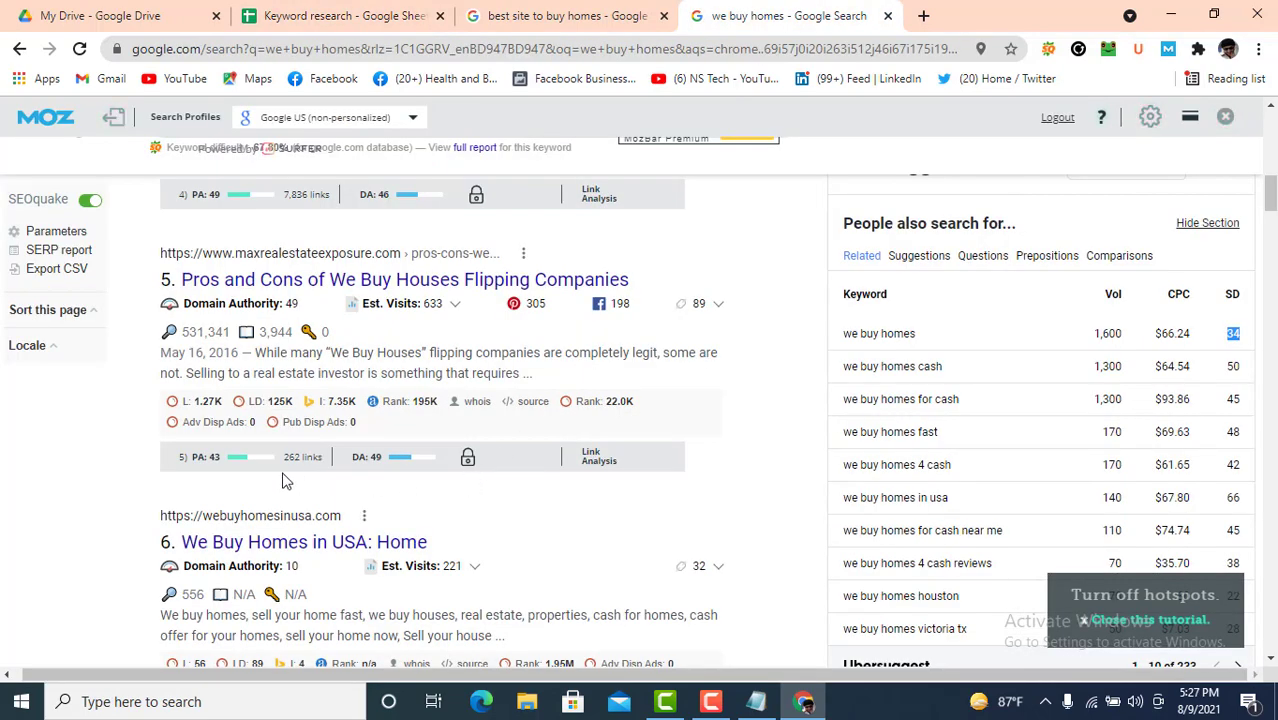
left_click(330, 15)
type("3")
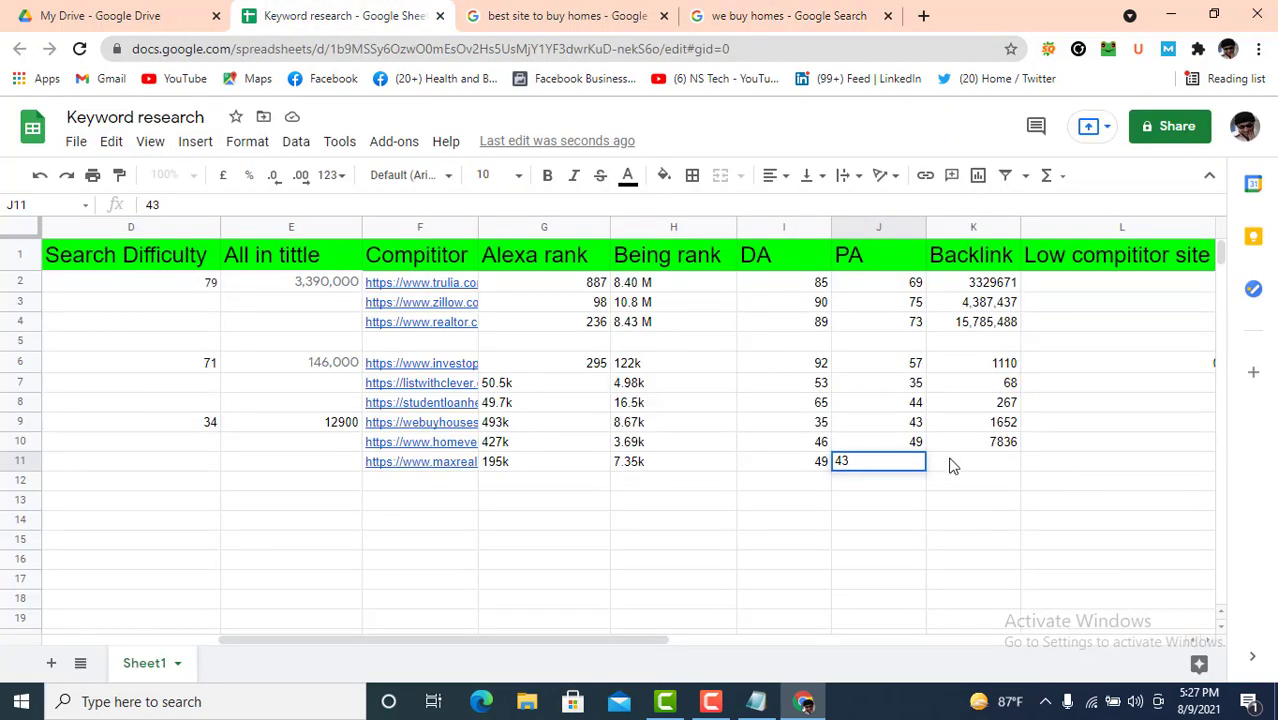
left_click(950, 465)
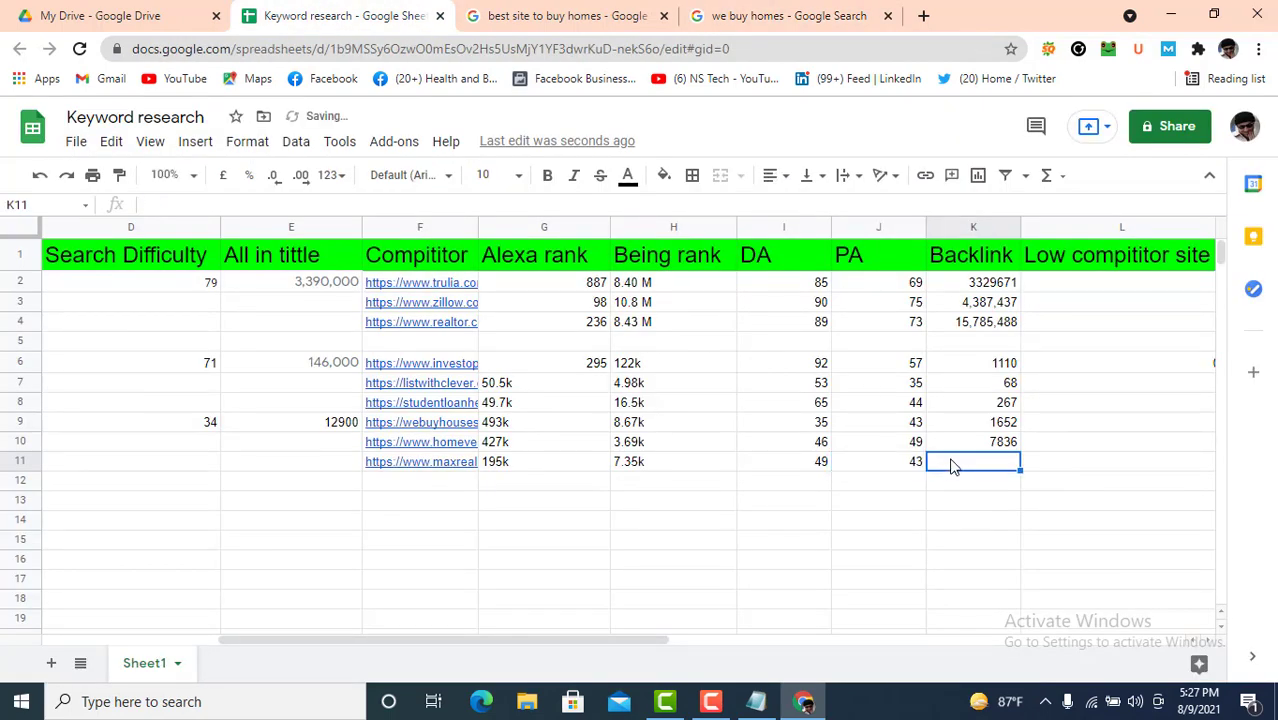
type("263")
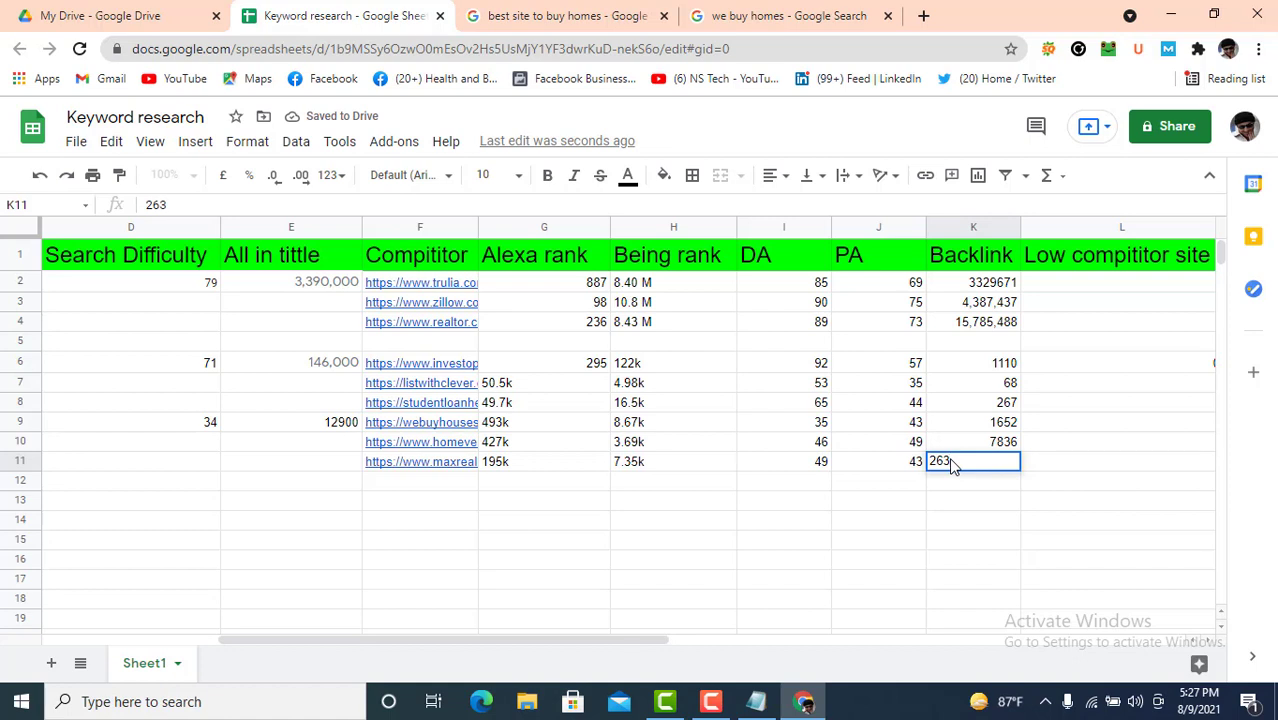
key("BackSpace")
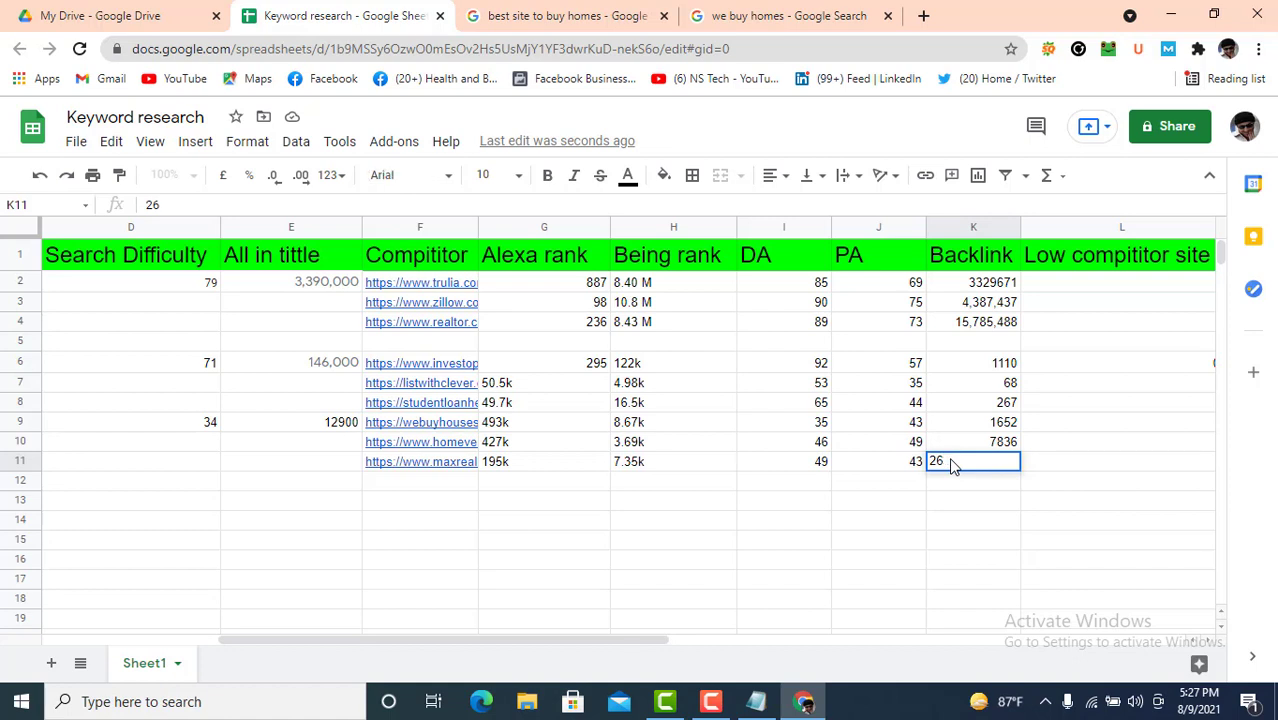
type("2")
left_click(855, 503)
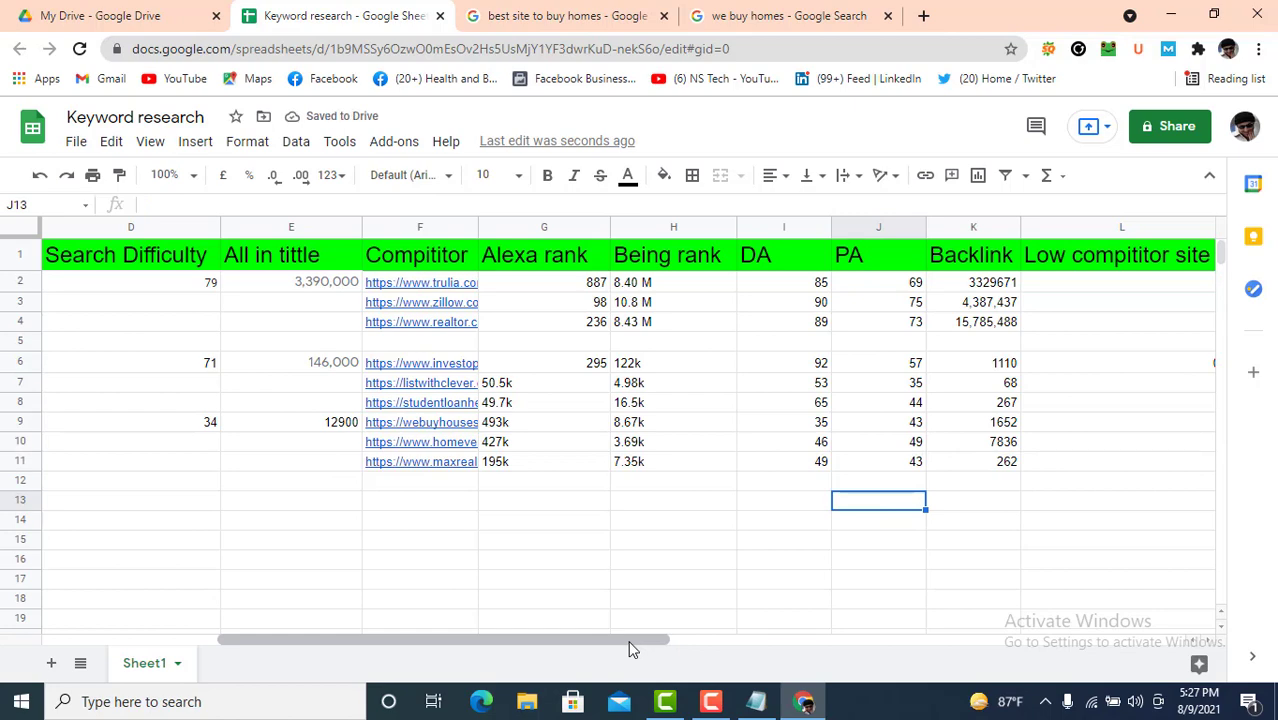
Step: Replace the old search pages with a Google search for the A12 keyword "new buy homes"
left_click_drag(630, 646, 239, 589)
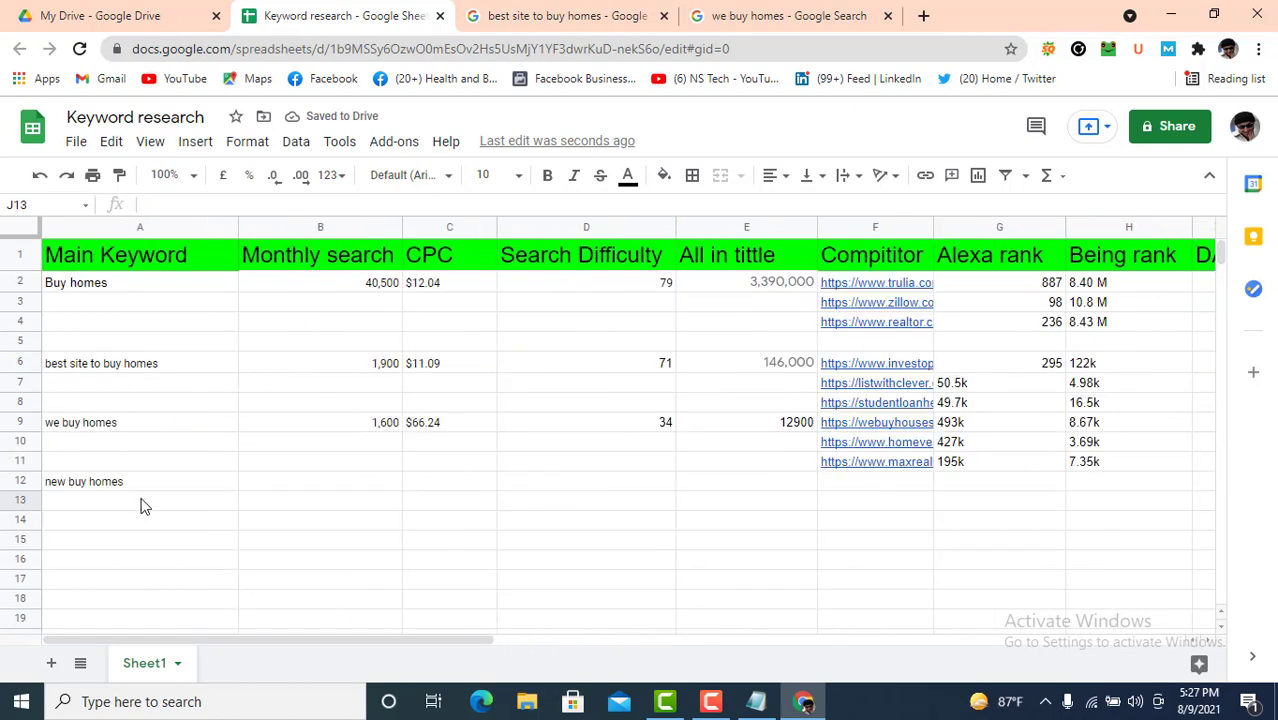
left_click(95, 485)
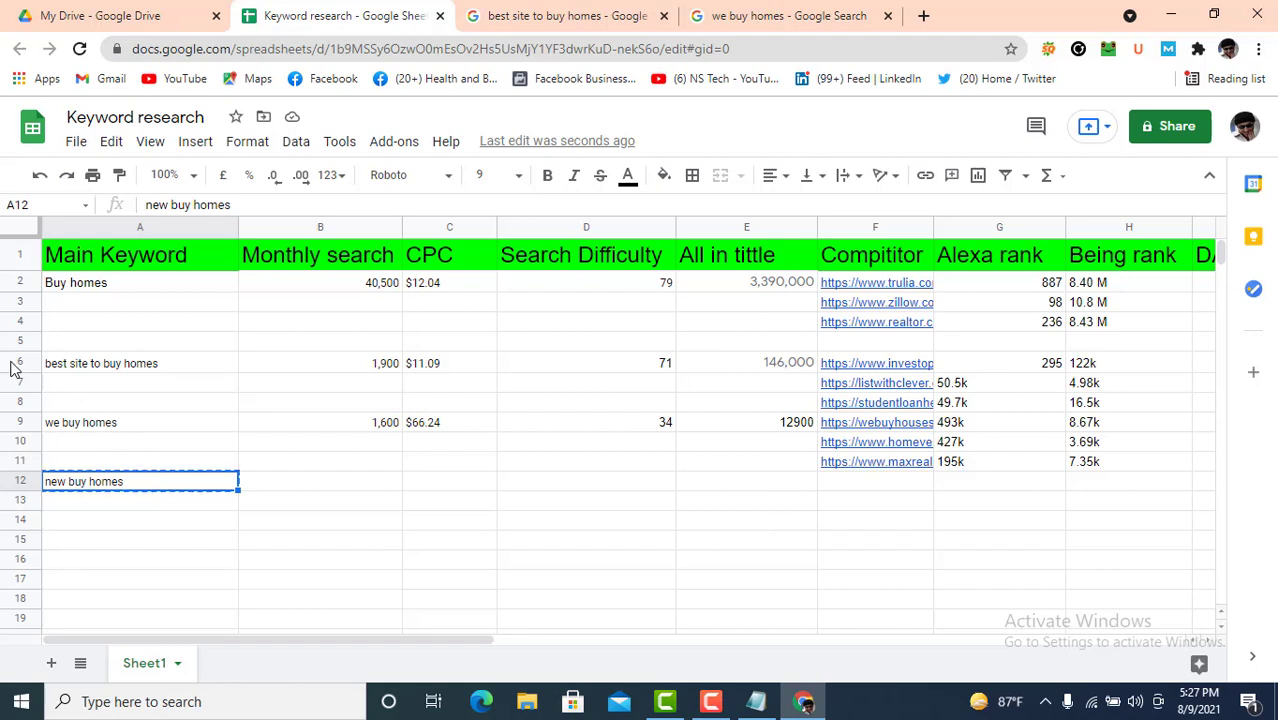
left_click(632, 27)
left_click(664, 17)
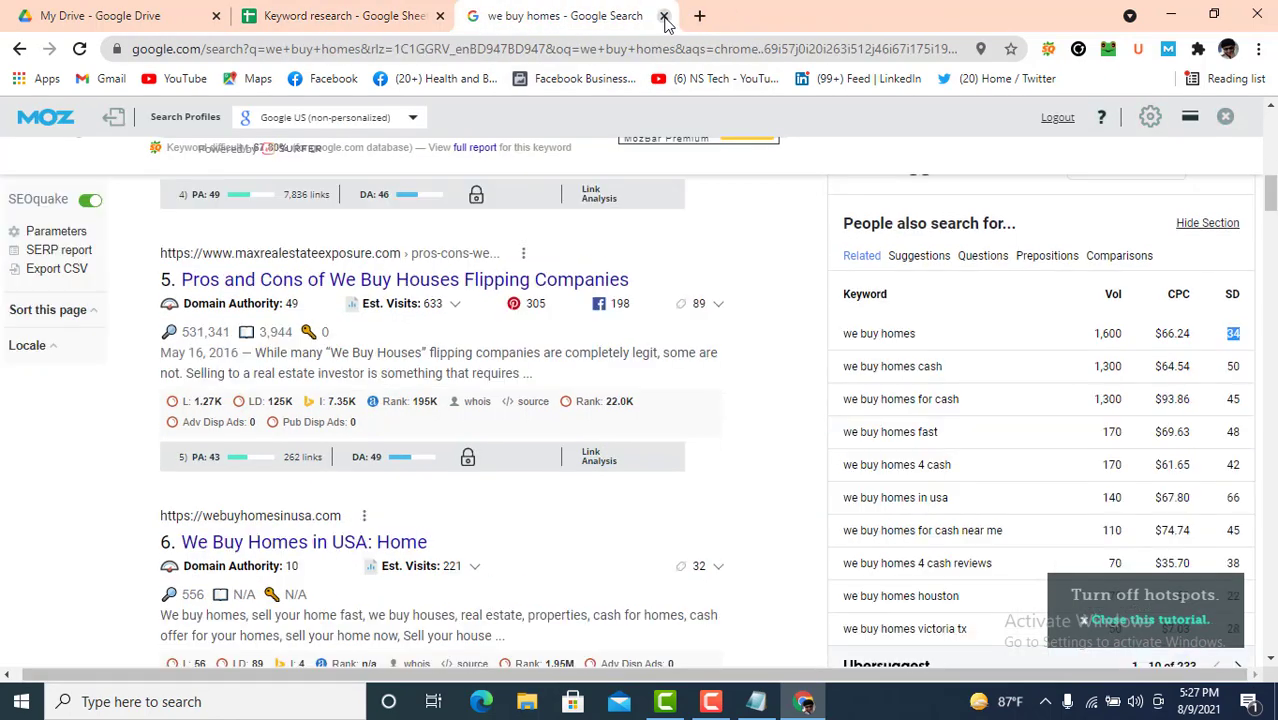
left_click(665, 17)
left_click(478, 17)
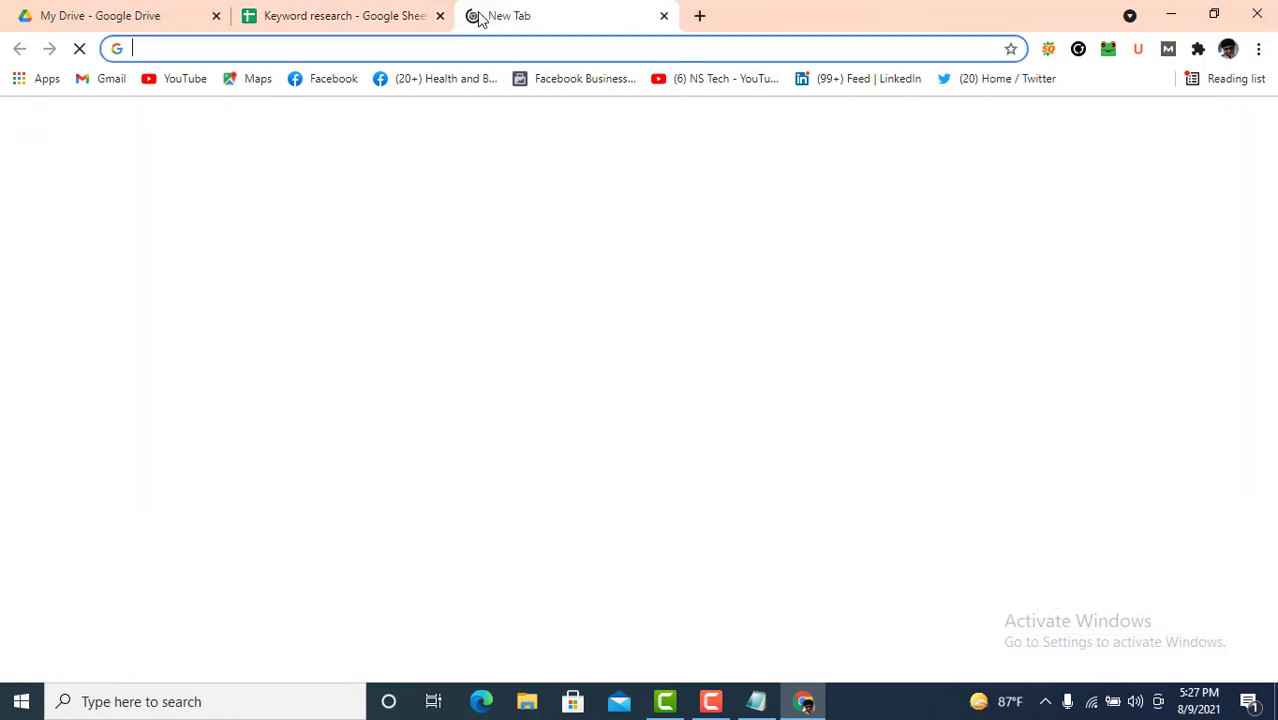
type("new buy homes")
key("Return")
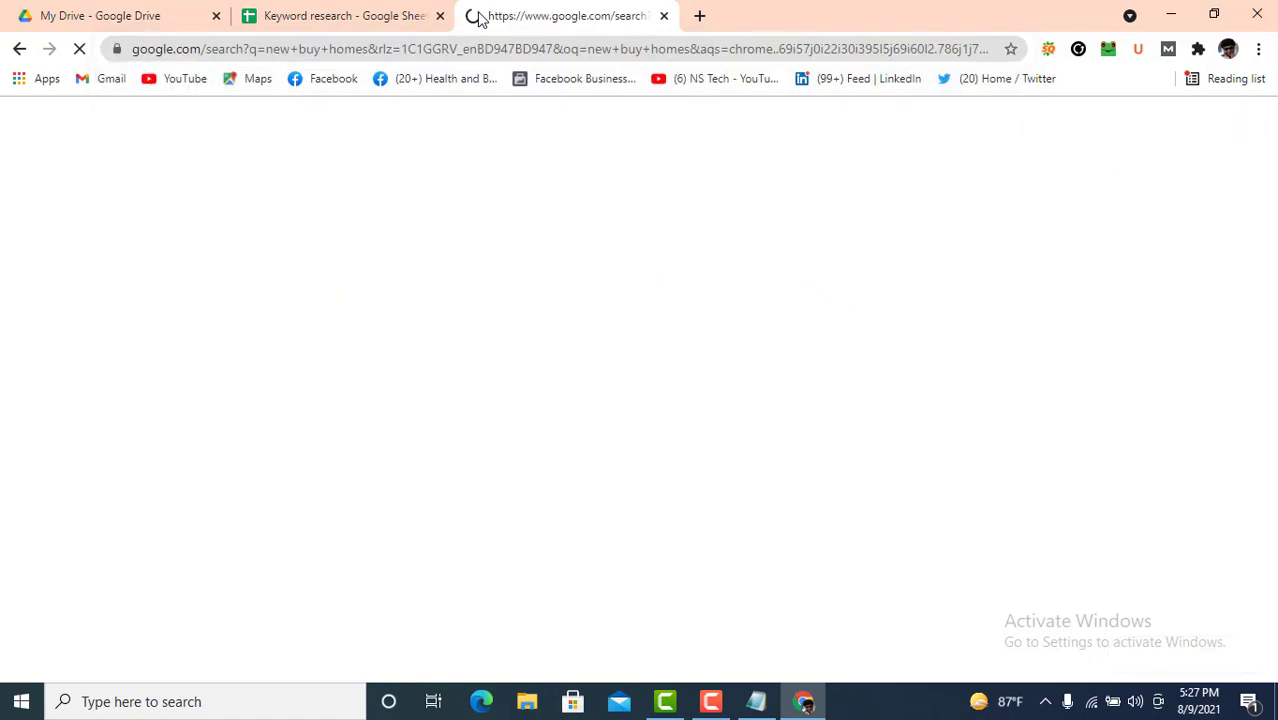
Step: Run a separate Google search for "allintittle:new buy homes" on a new page
left_click(699, 17)
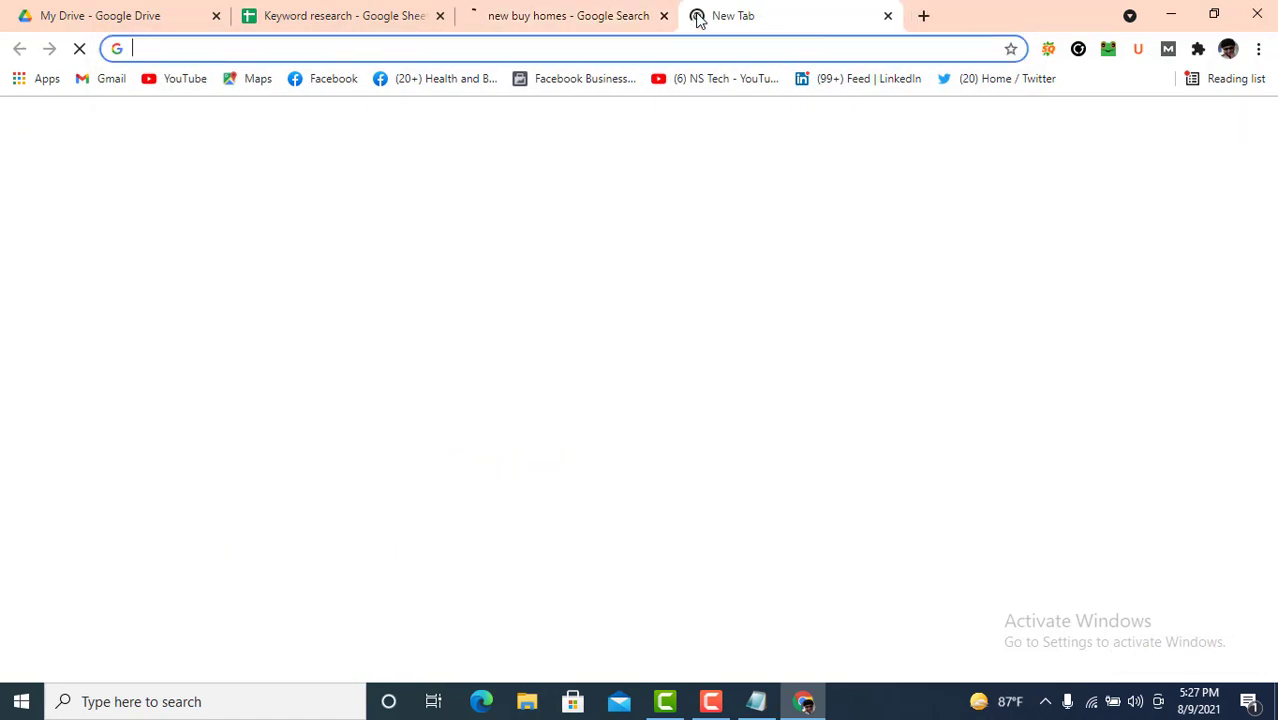
type("alli")
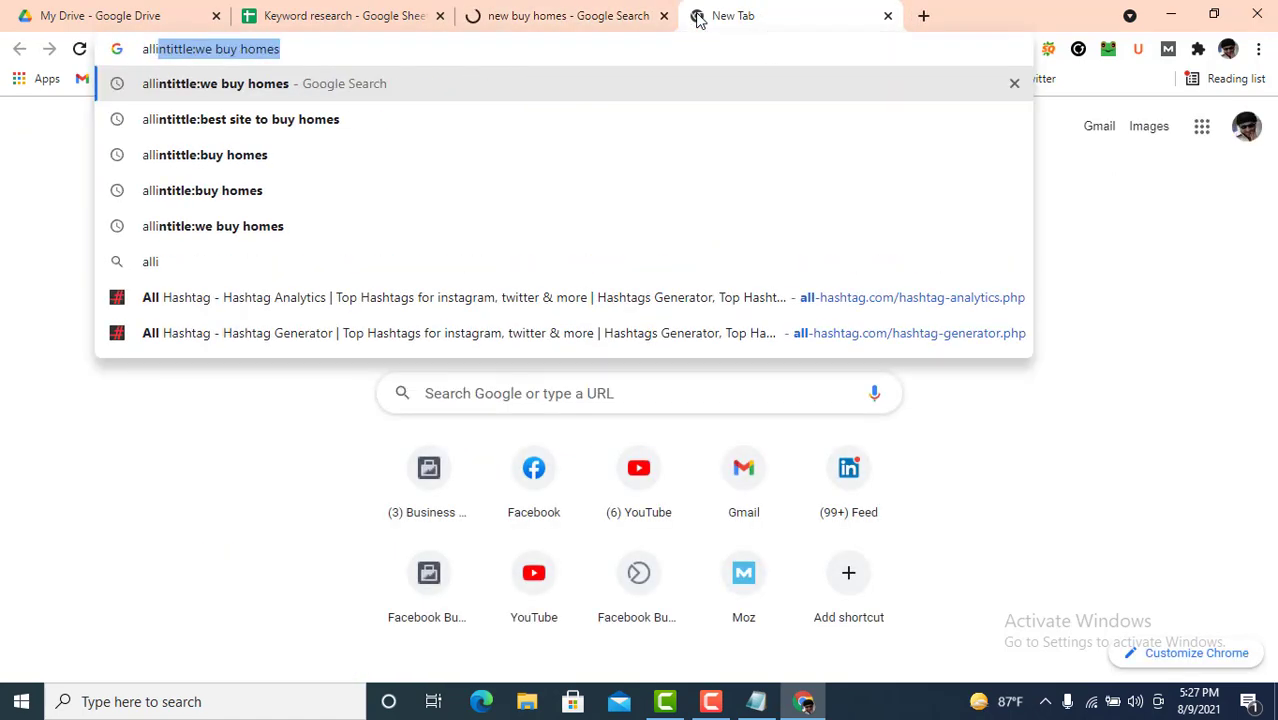
type("ntittl")
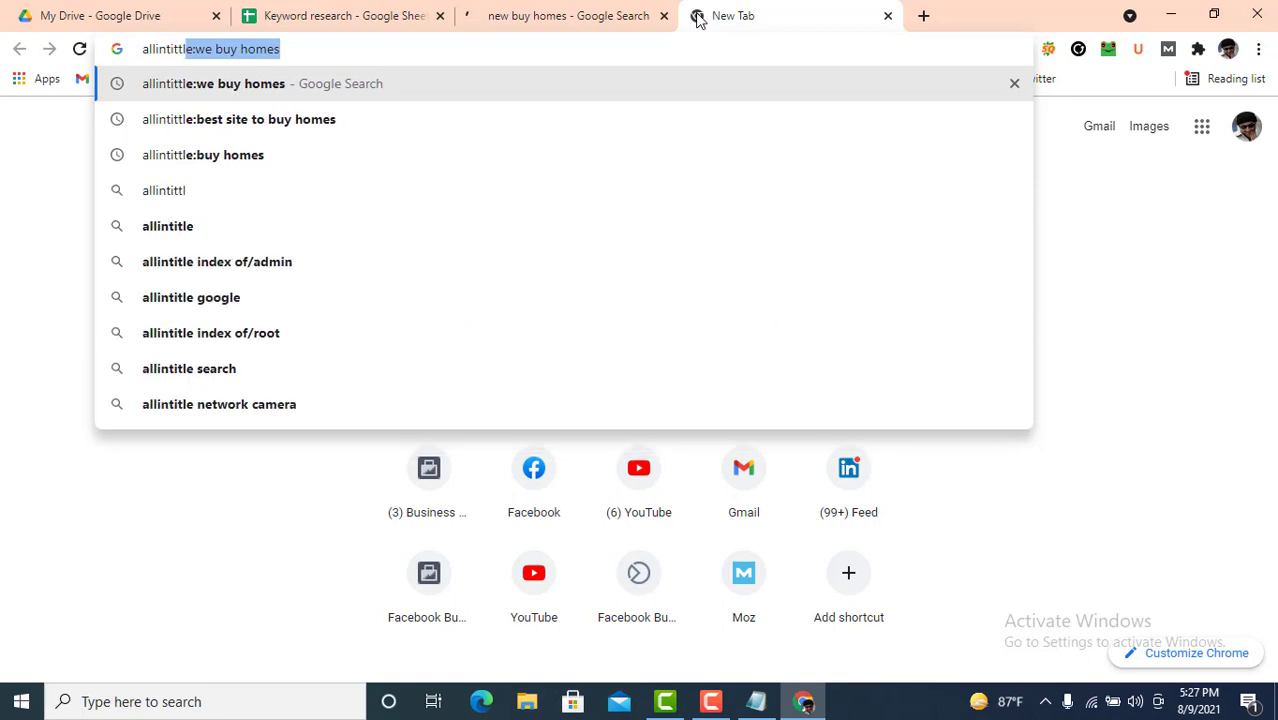
type("e:")
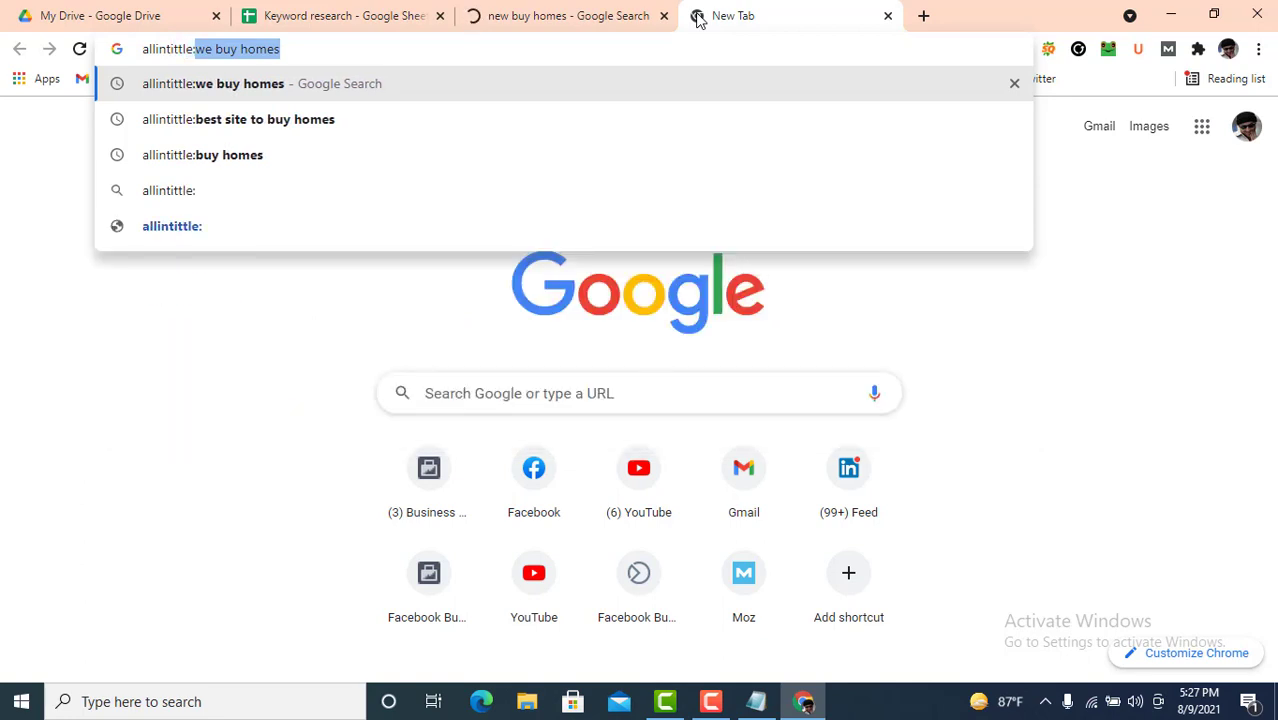
type("new buy homes")
key("Return")
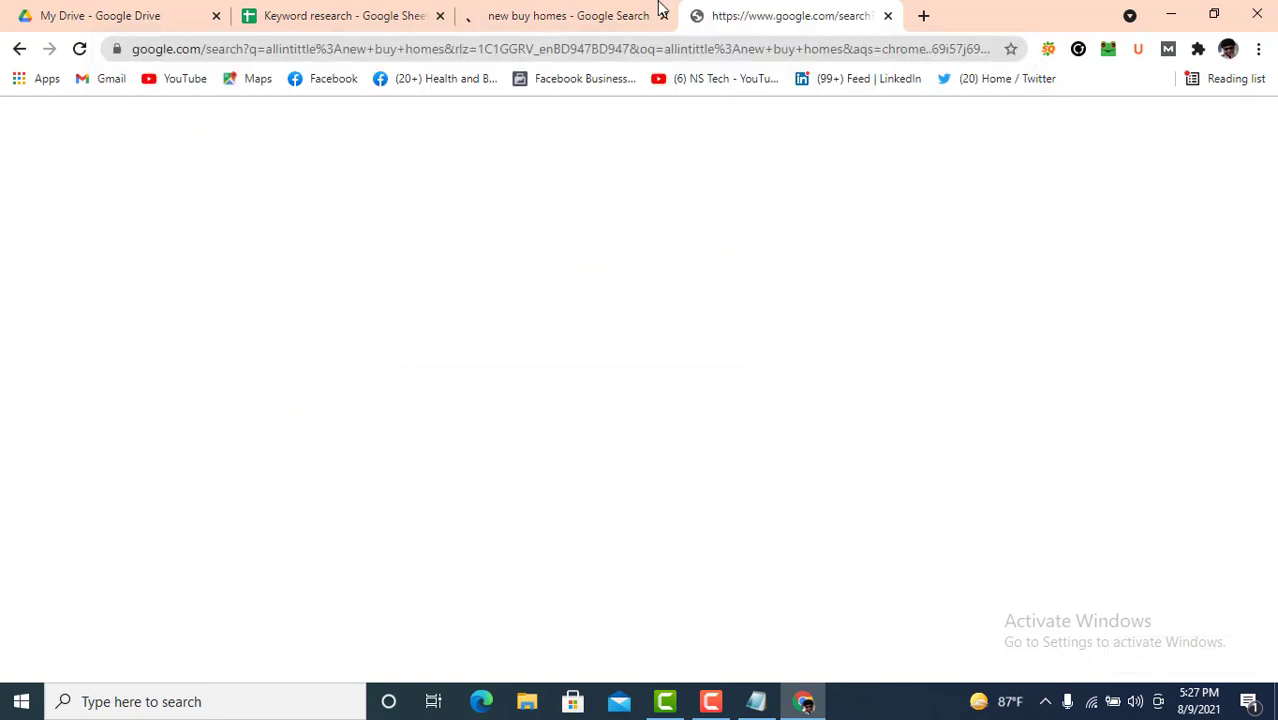
Step: Copy the Ubersuggest search volume 1,600 for "new buy homes" into Monthly search cell B12 of the Keyword research sheet
left_click(658, 10)
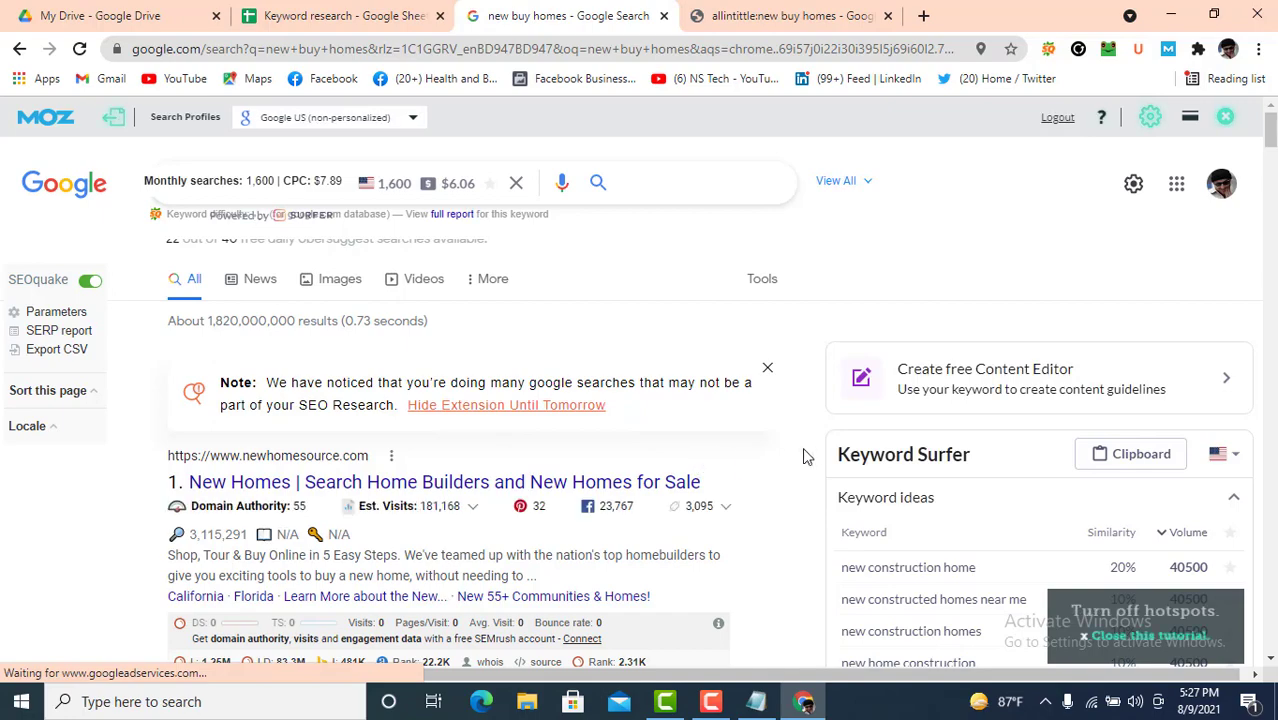
scroll(880, 447, "down", 3)
scroll(880, 447, "down", 10)
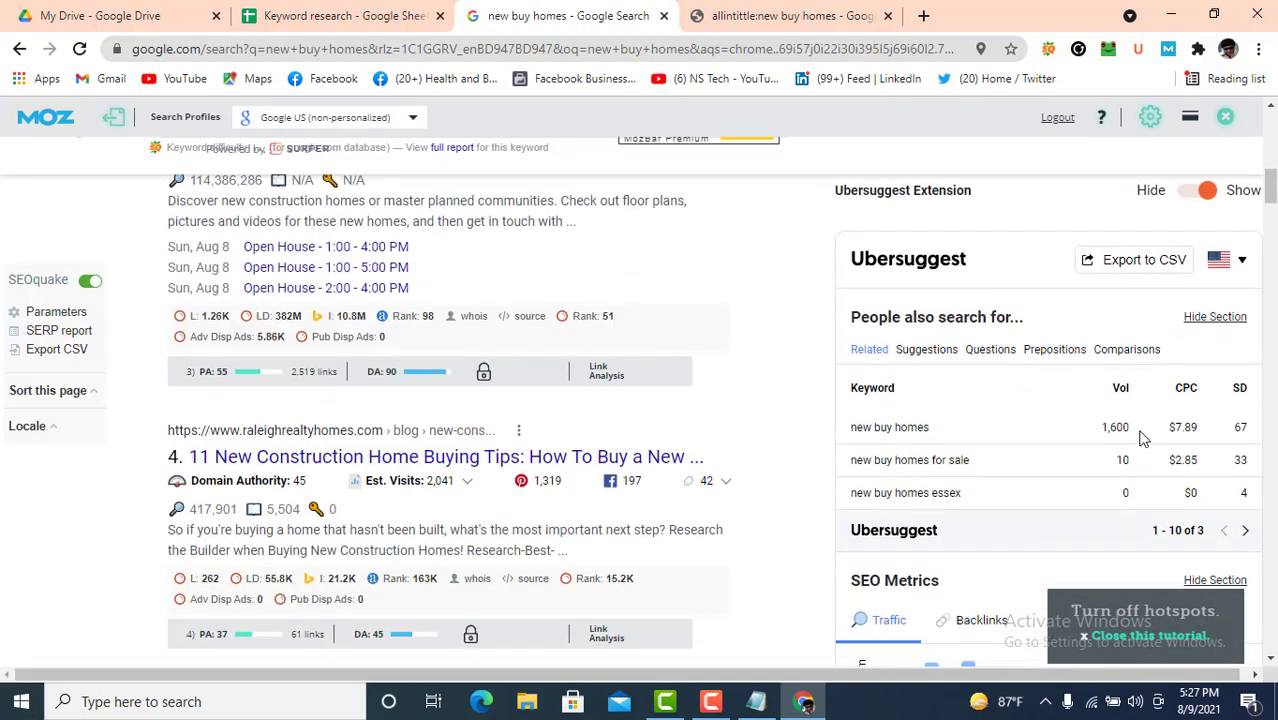
left_click_drag(1126, 432, 1108, 430)
right_click(1105, 430)
left_click(1060, 443)
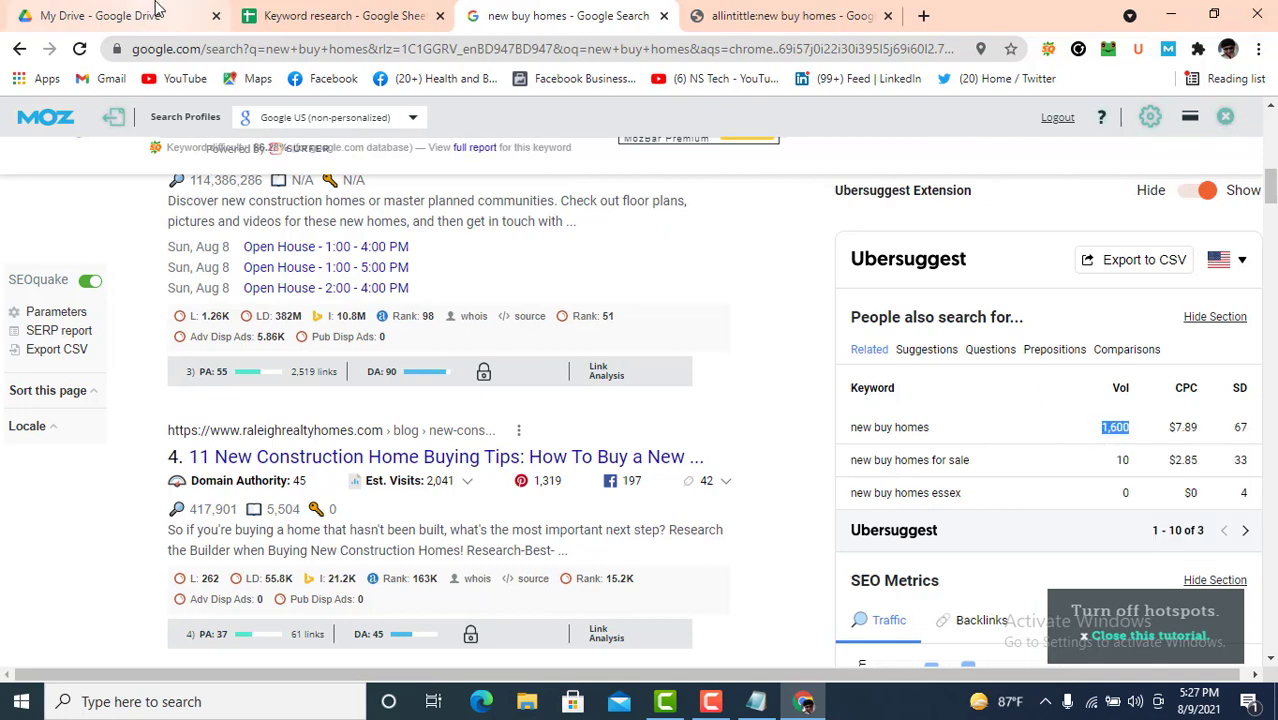
left_click(320, 16)
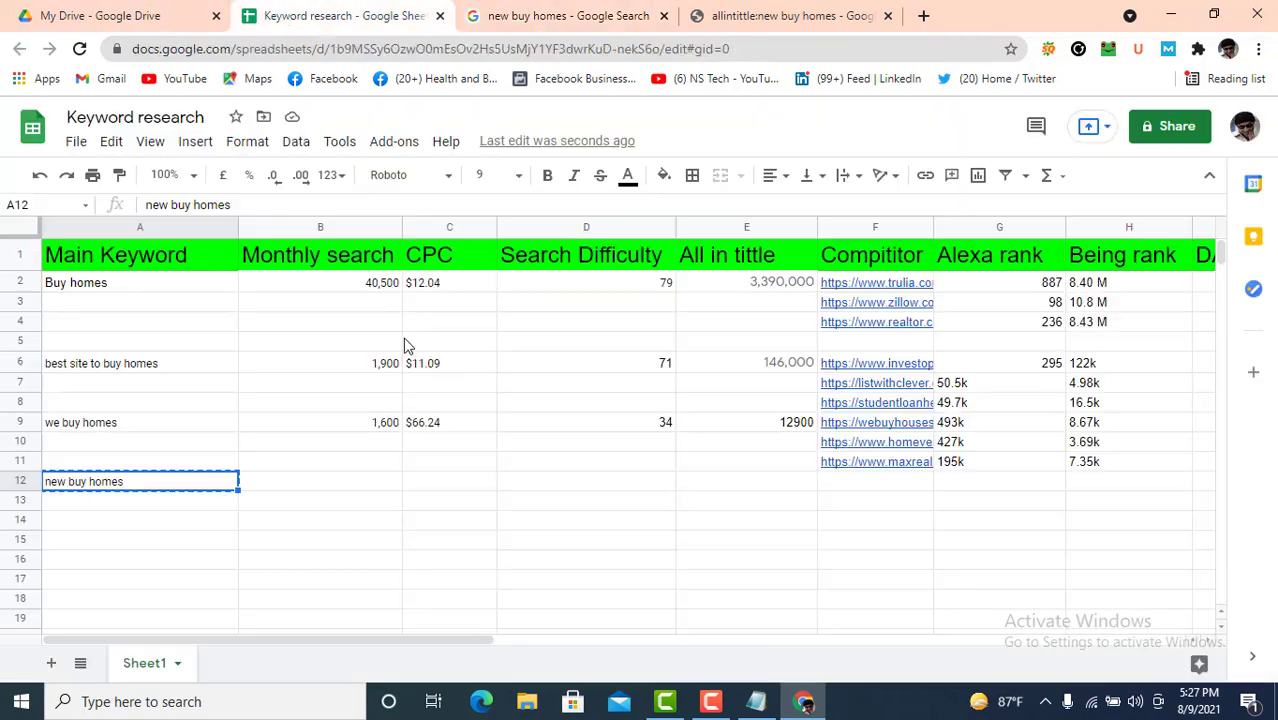
left_click(358, 484)
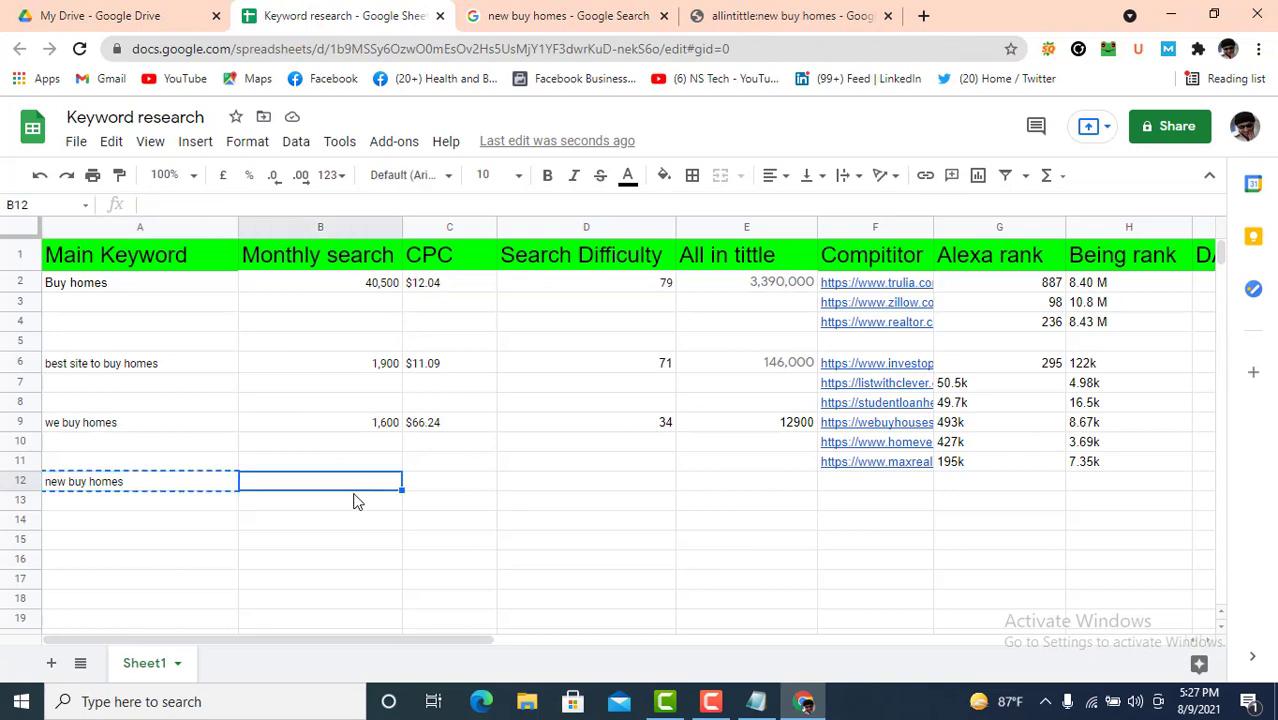
key("ctrl+v")
Step: Copy the Ubersuggest CPC $7.89 for "new buy homes" into C12 and enter Search Difficulty 67 in D12
left_click(445, 490)
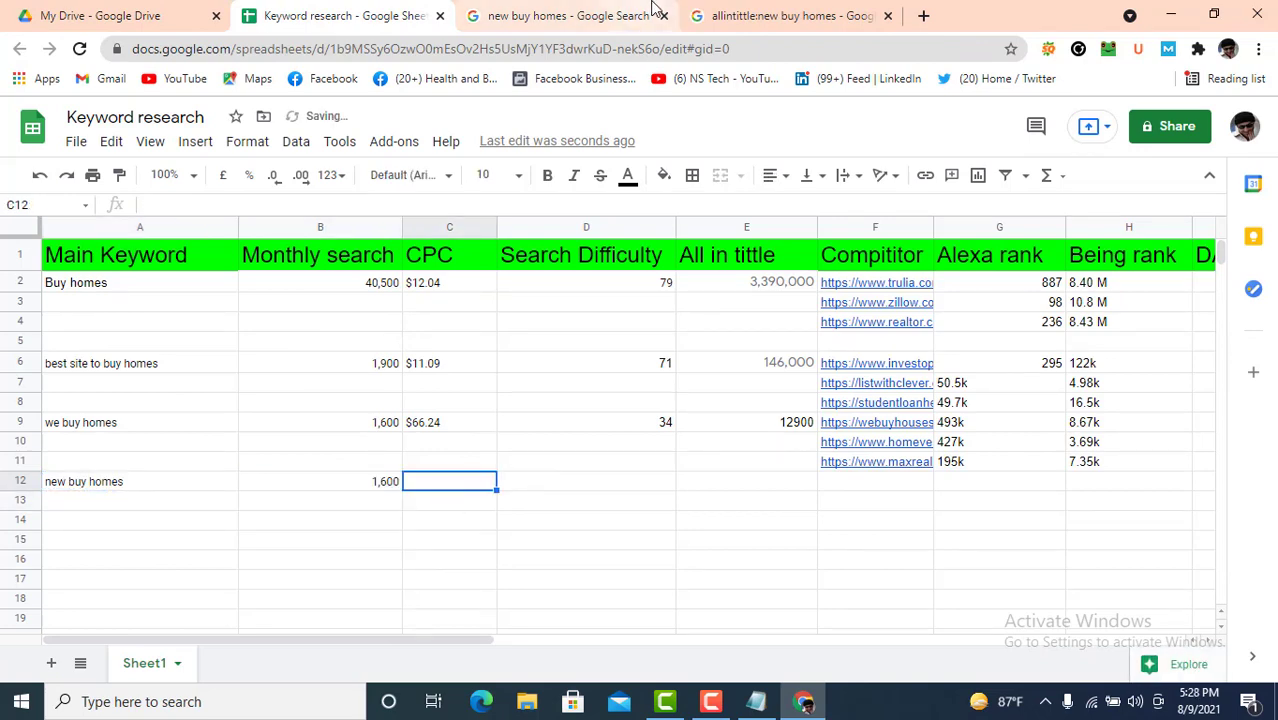
left_click(606, 8)
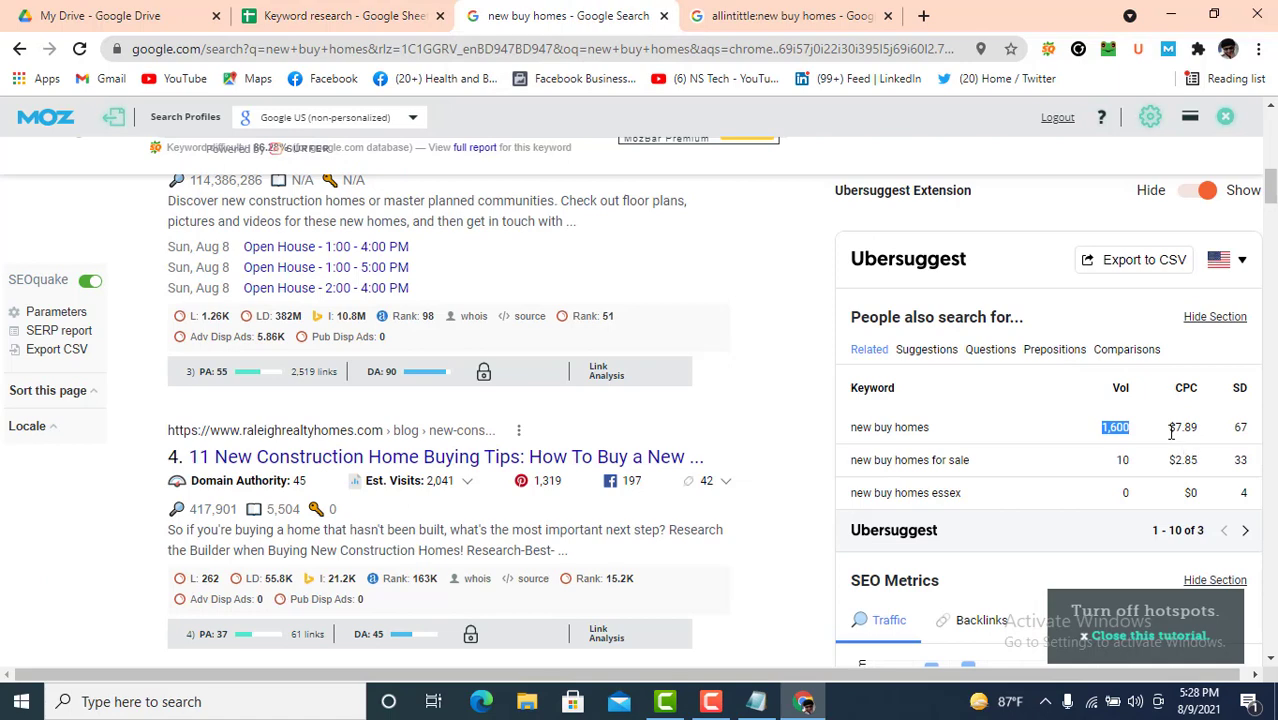
mouse_move(1168, 430)
left_mouse_down()
mouse_move(1206, 436)
mouse_move(1168, 430)
left_mouse_up()
right_click(1170, 430)
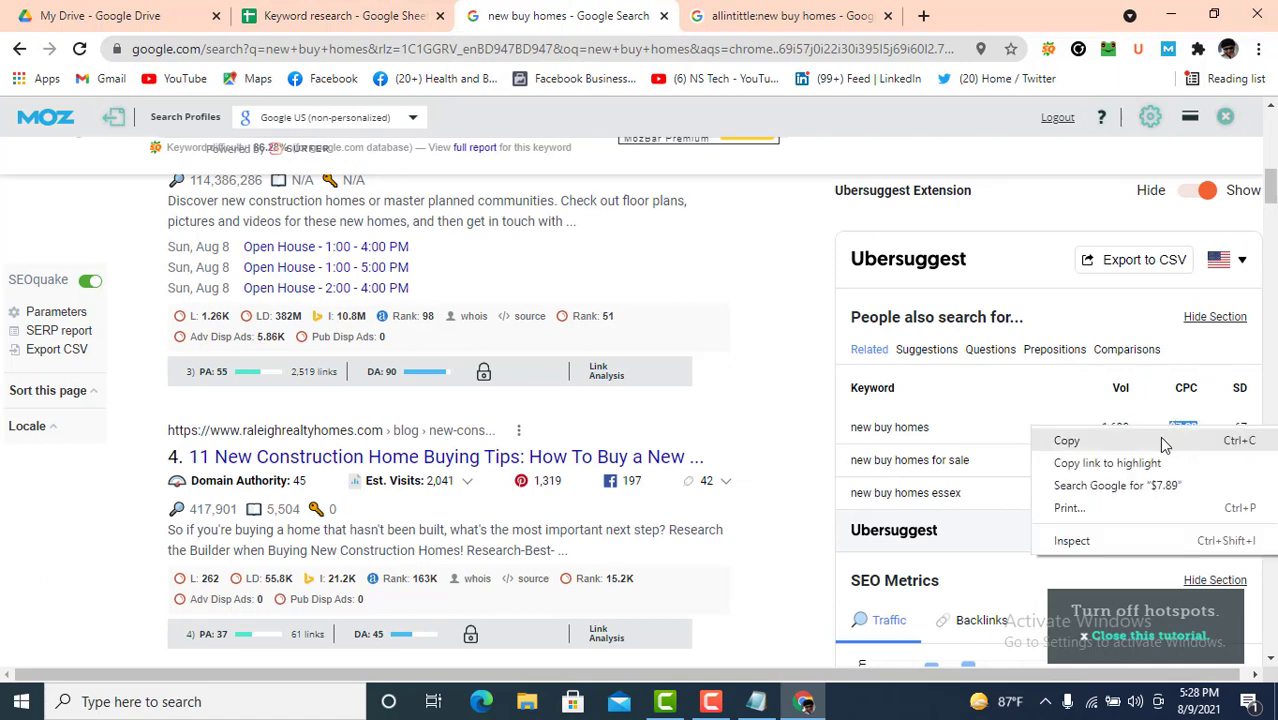
left_click(1060, 440)
left_click(262, 15)
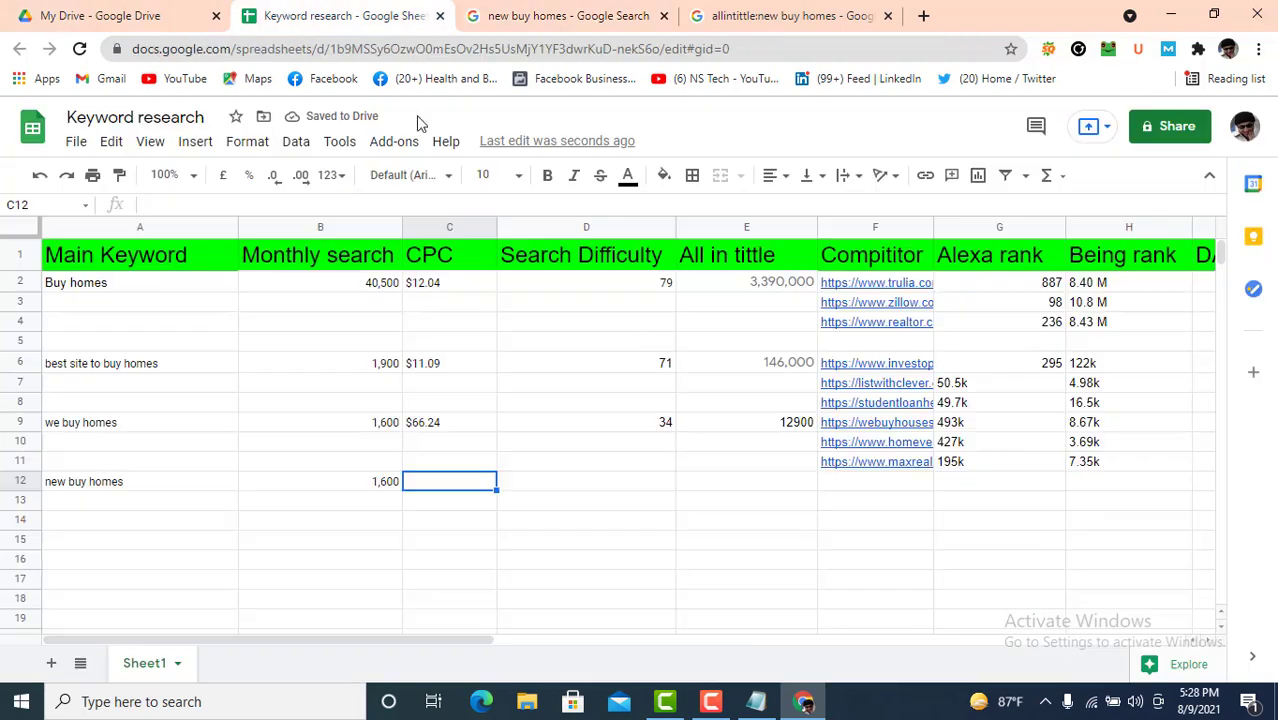
left_click(594, 489)
left_click(462, 491)
key("ctrl+v")
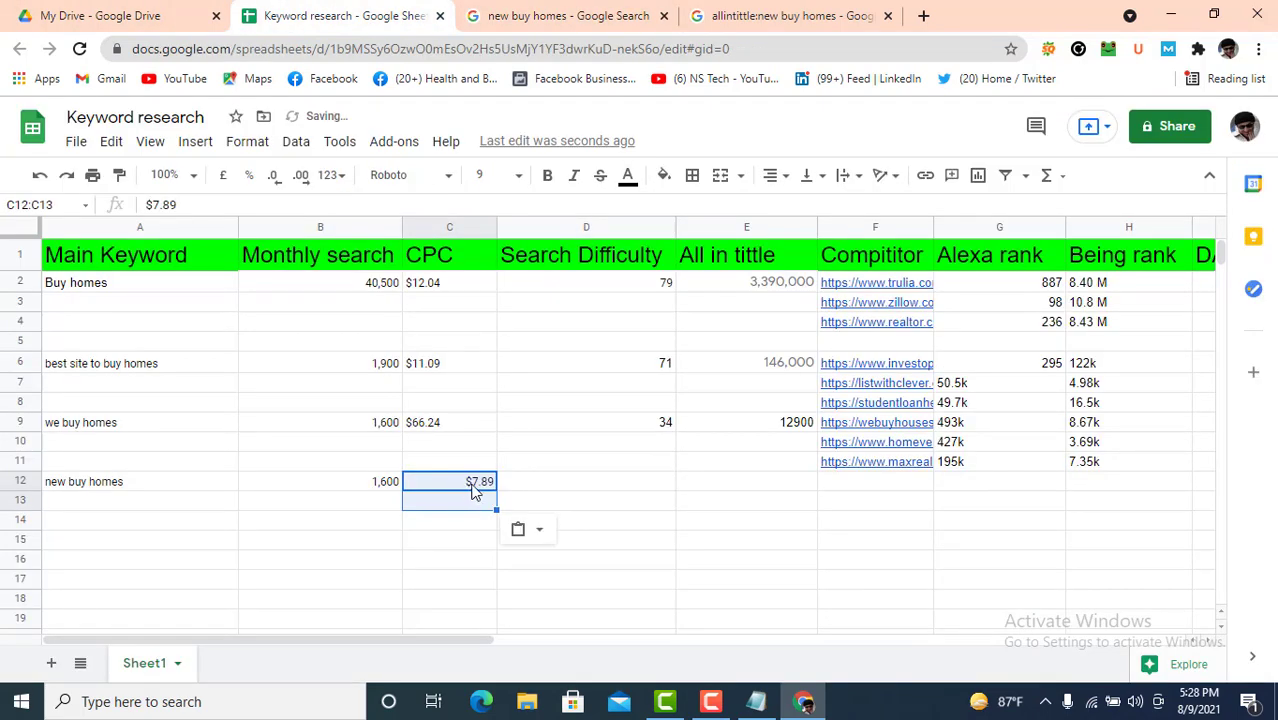
left_click(582, 489)
type("67")
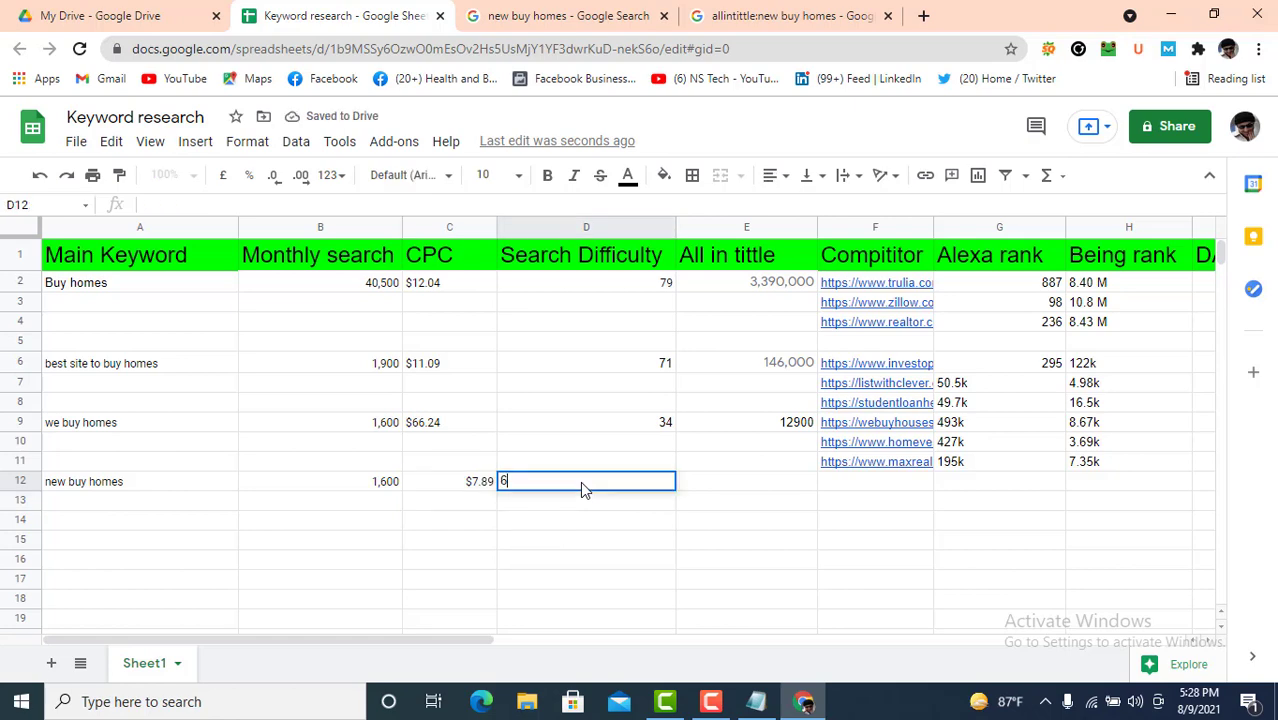
Step: Copy the result count 881,000 from the "allintittle:new buy homes" search into All in tittle cell E12
left_click(743, 12)
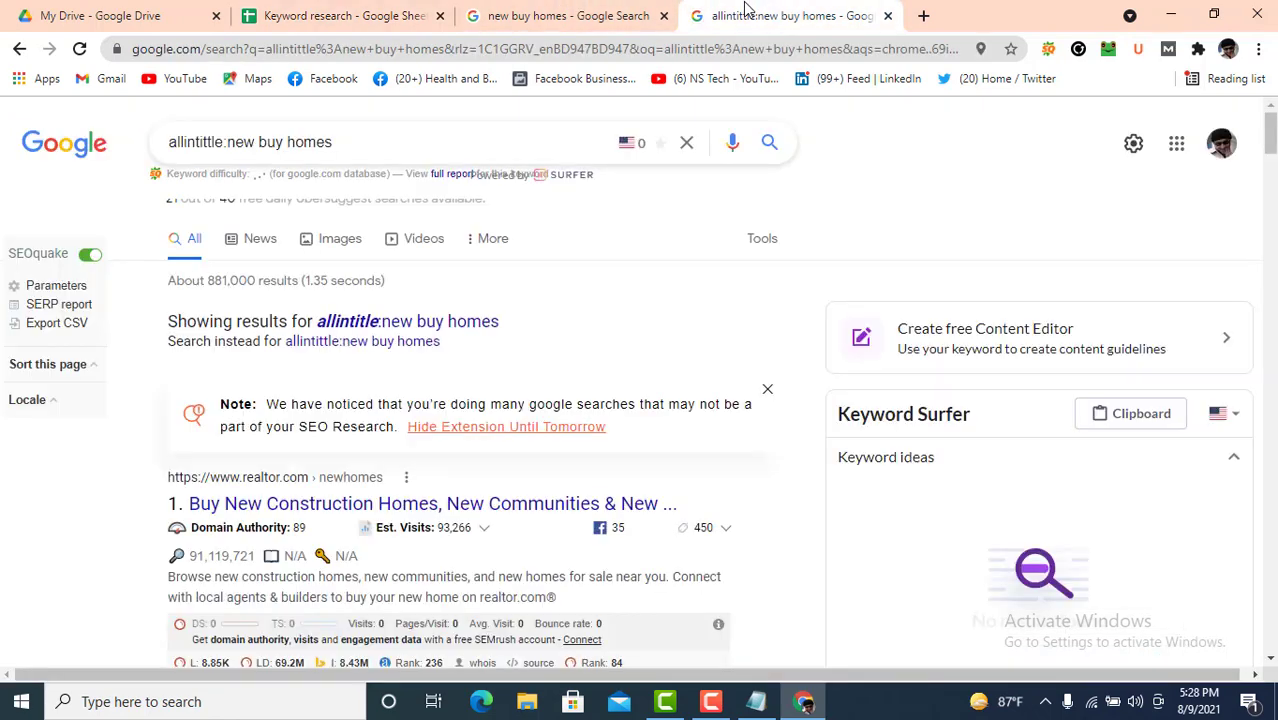
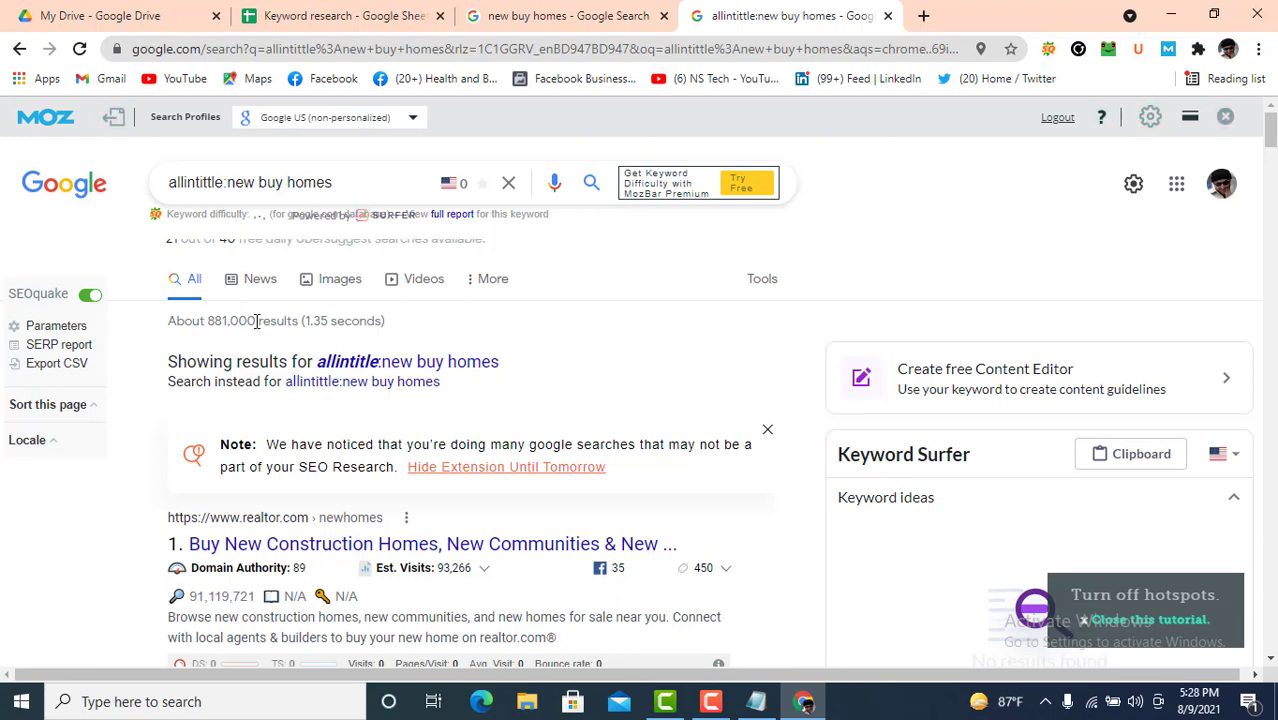
left_click_drag(257, 321, 208, 322)
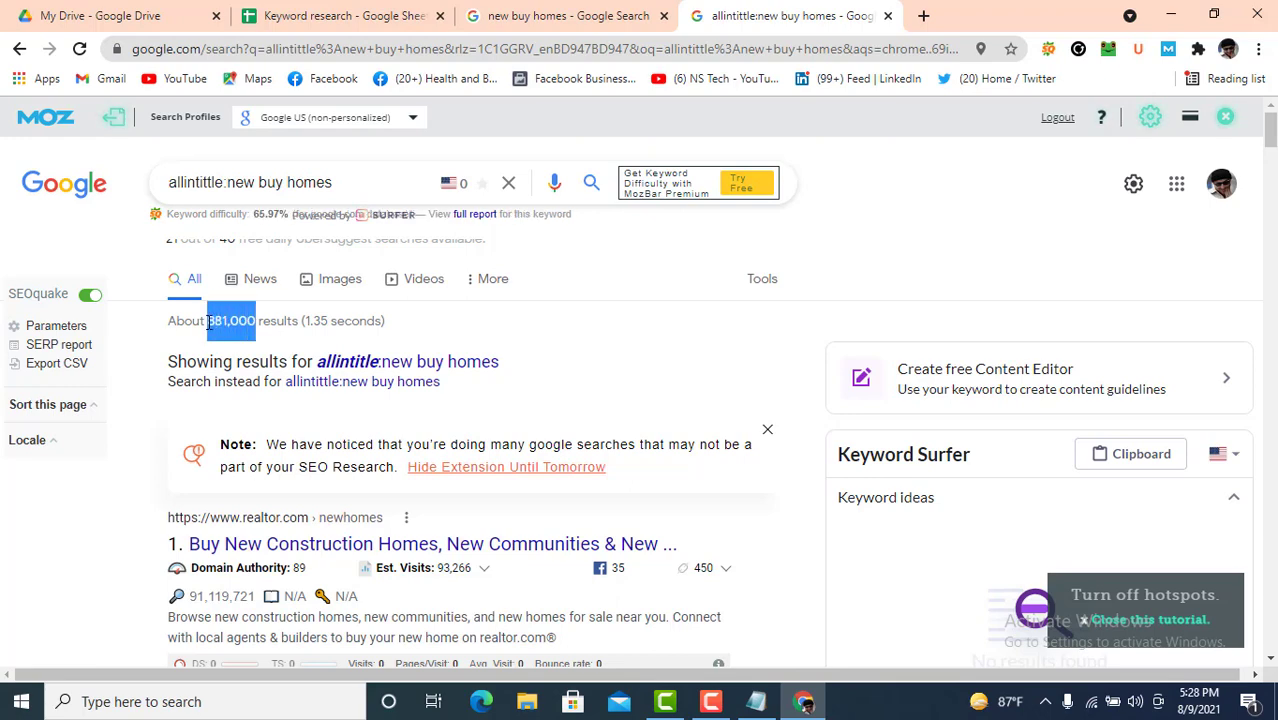
right_click(216, 328)
left_click(245, 337)
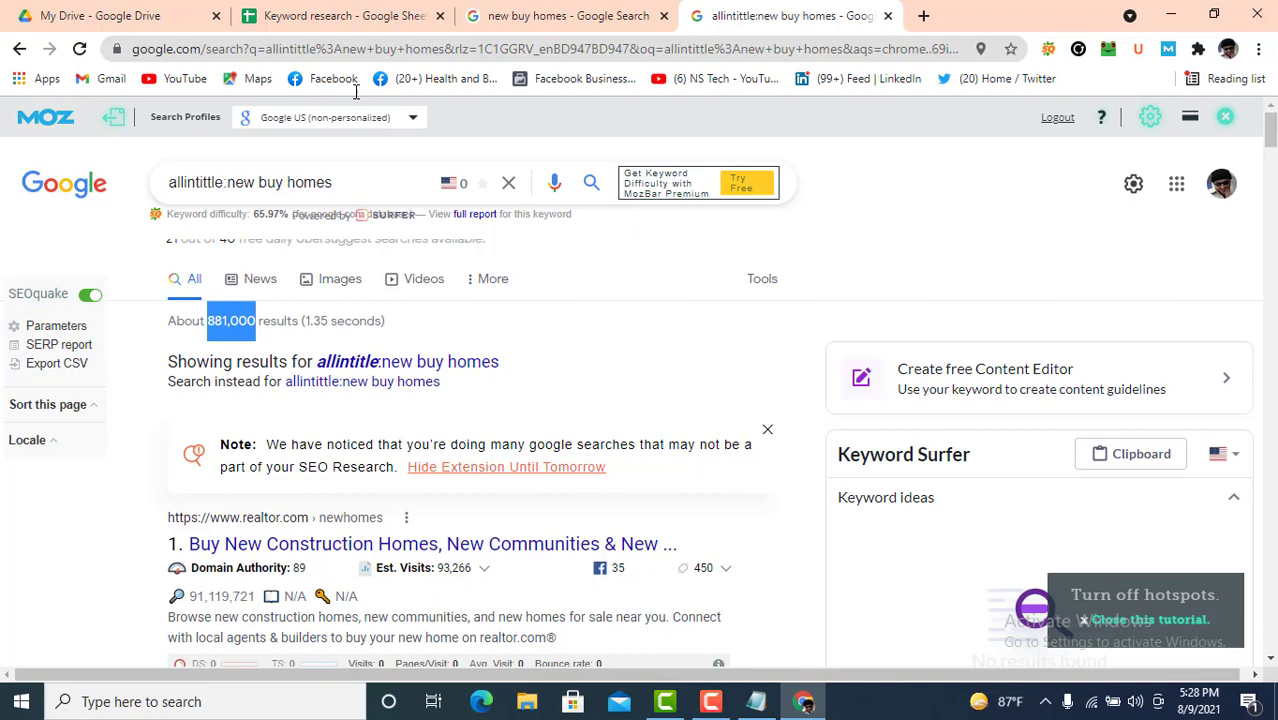
left_click(265, 15)
left_click(727, 490)
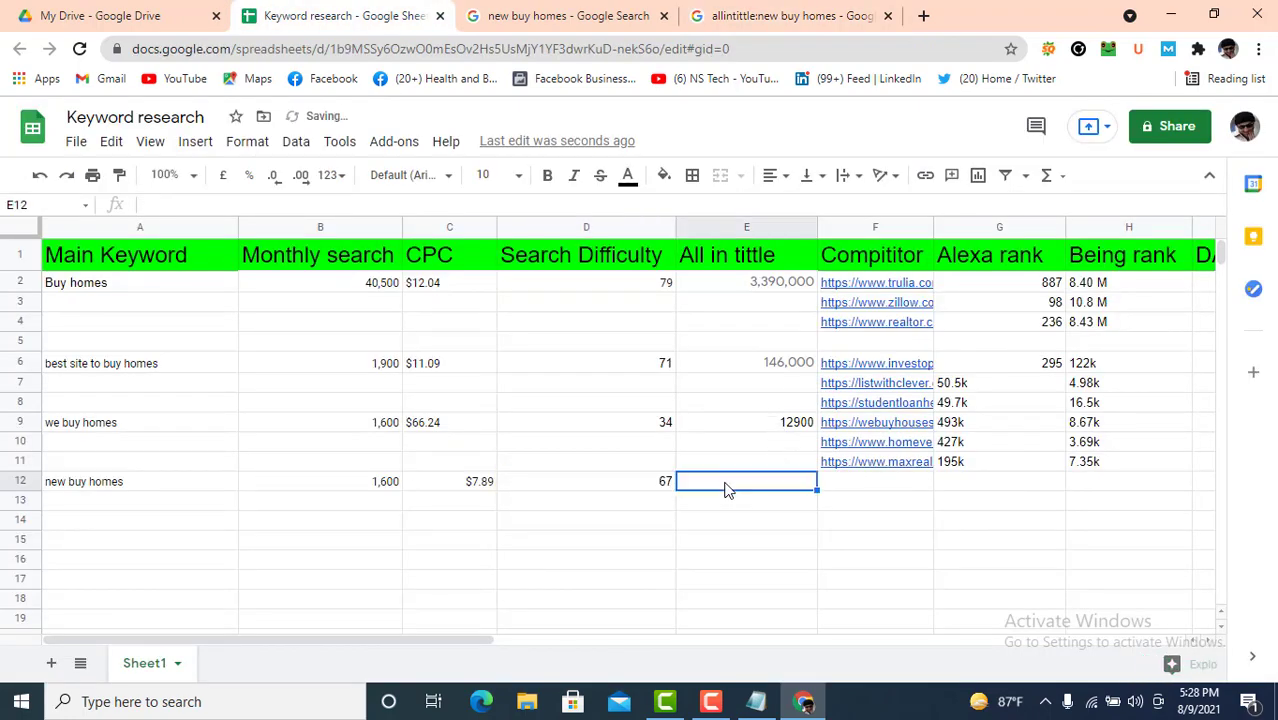
Step: Copy the link address of the first "new buy homes" result, newhomesource.com, into Compititor cell F12
left_click(568, 15)
scroll(487, 415, "up", 6)
scroll(487, 415, "up", 2)
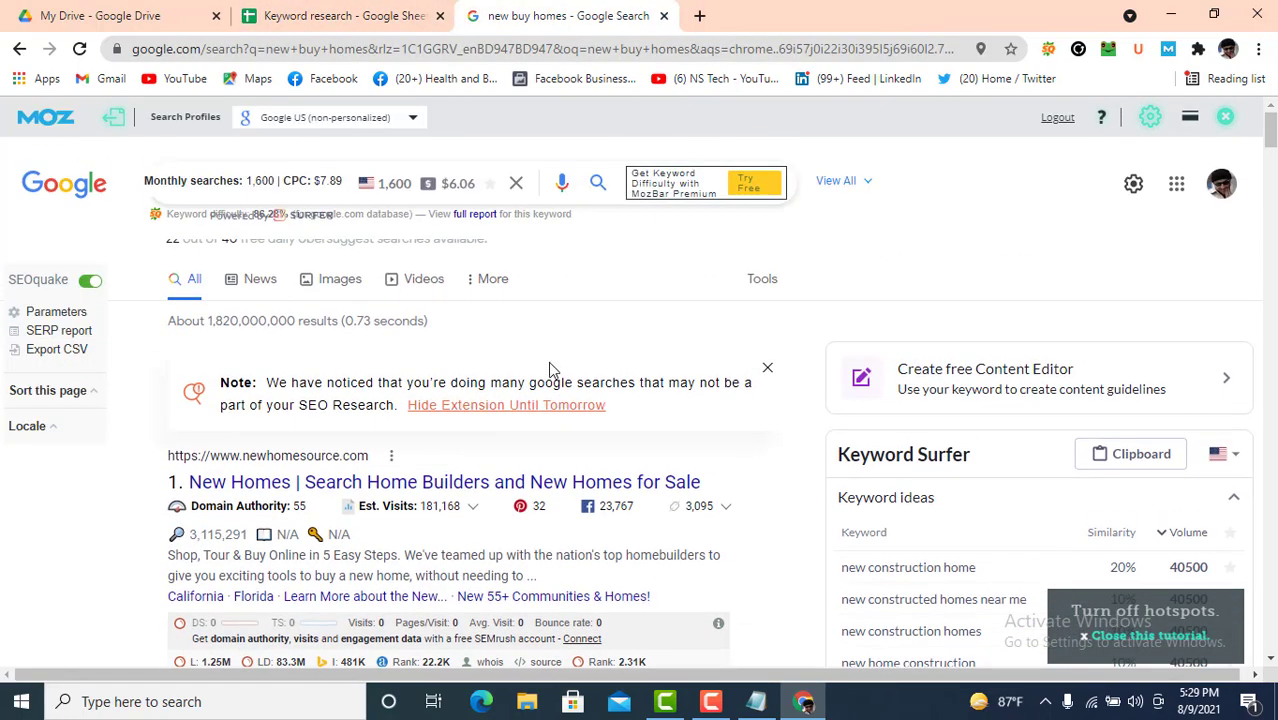
scroll(455, 350, "down", 1)
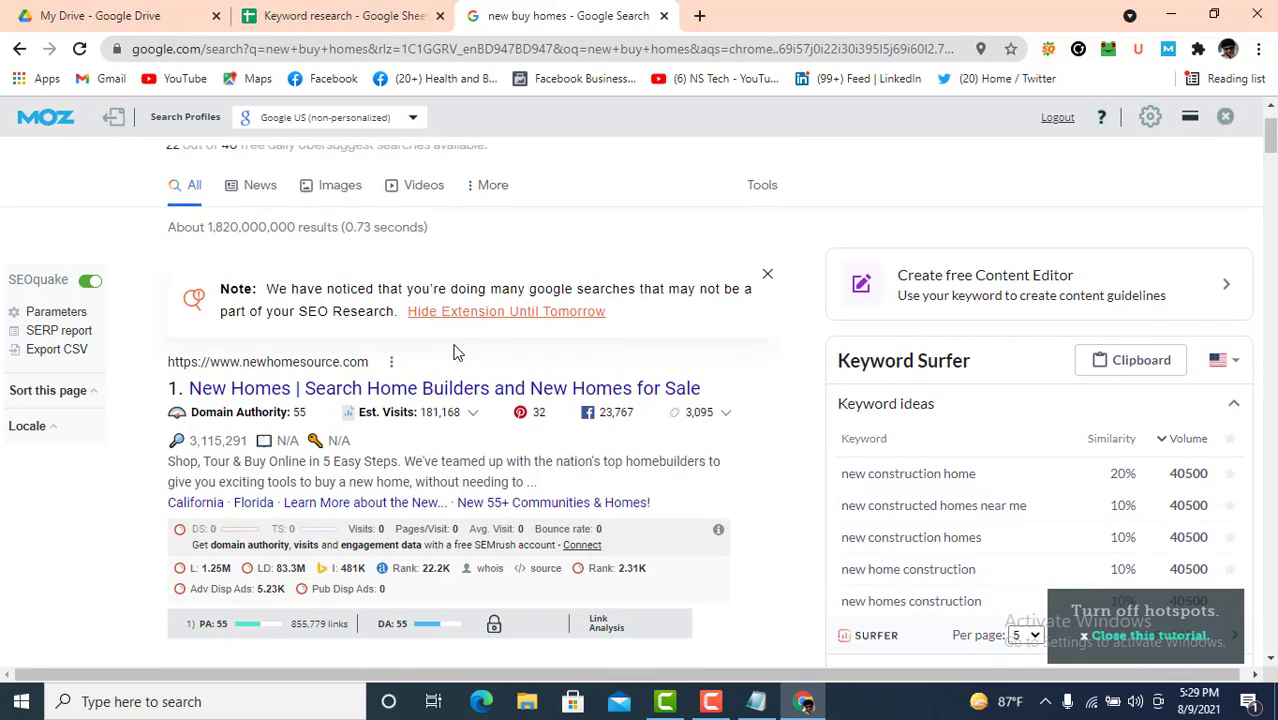
scroll(388, 343, "down", 1)
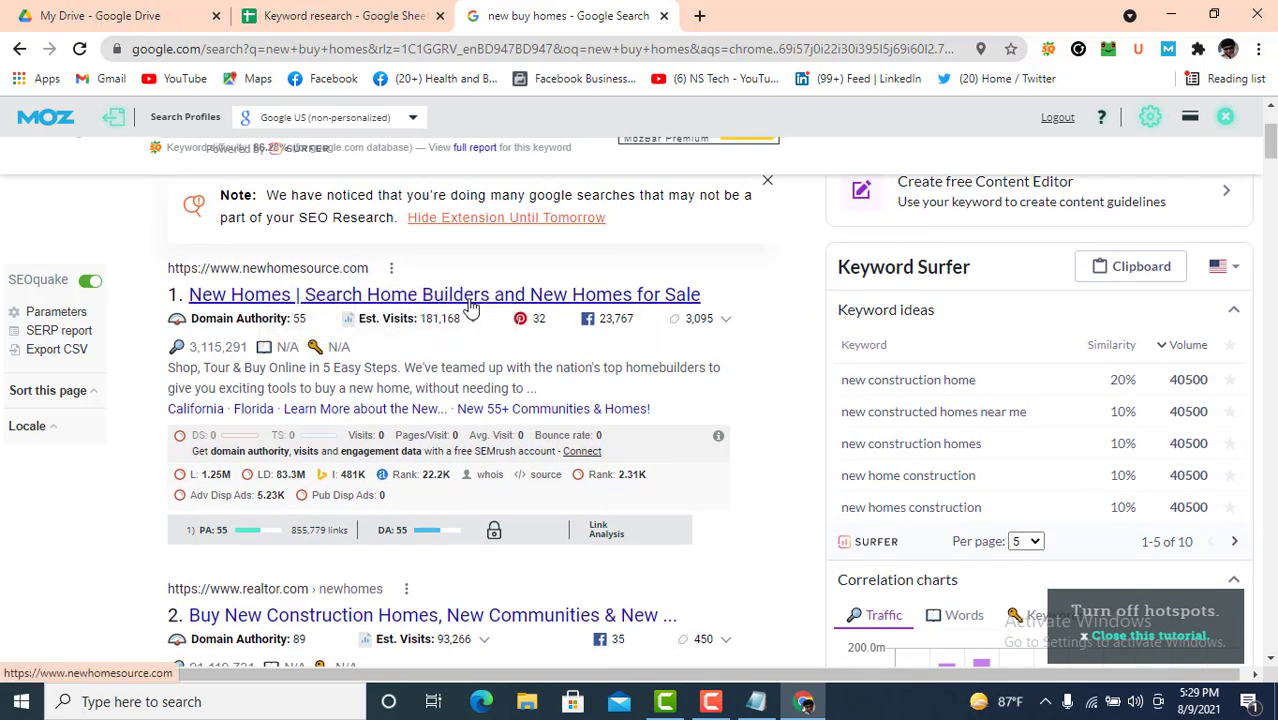
right_click(345, 302)
left_click(414, 408)
left_click(345, 16)
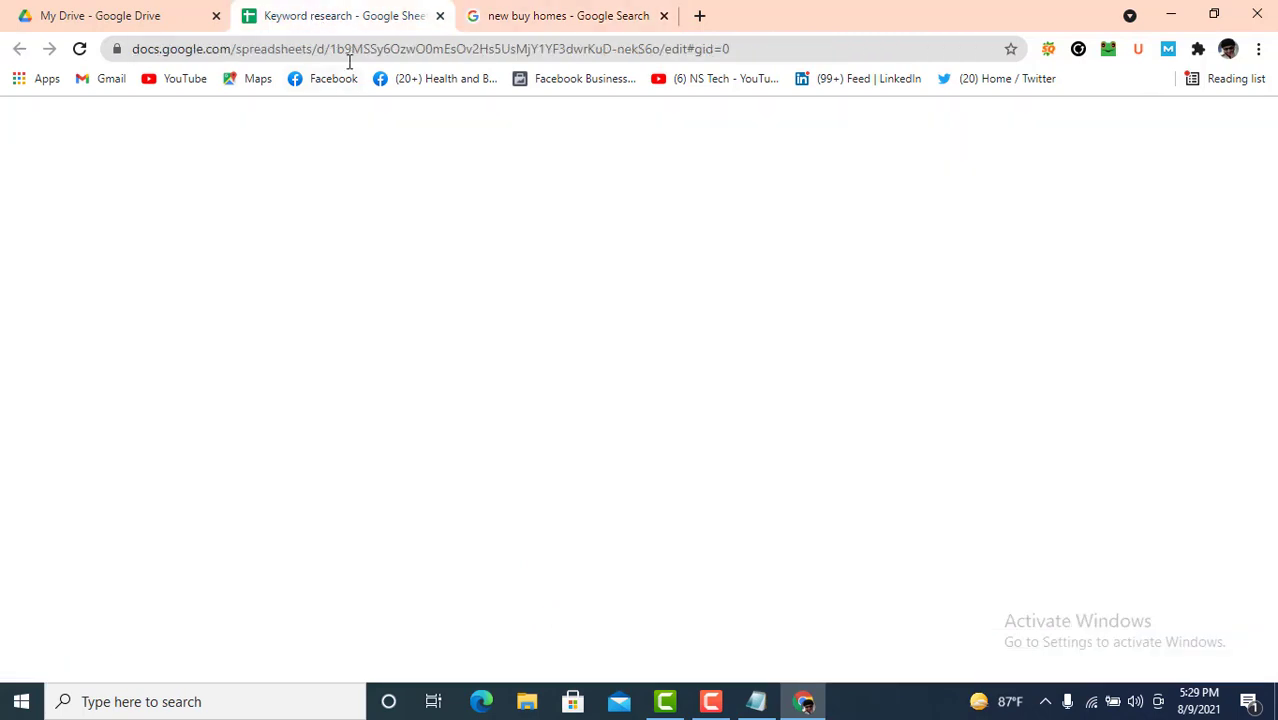
left_click(875, 487)
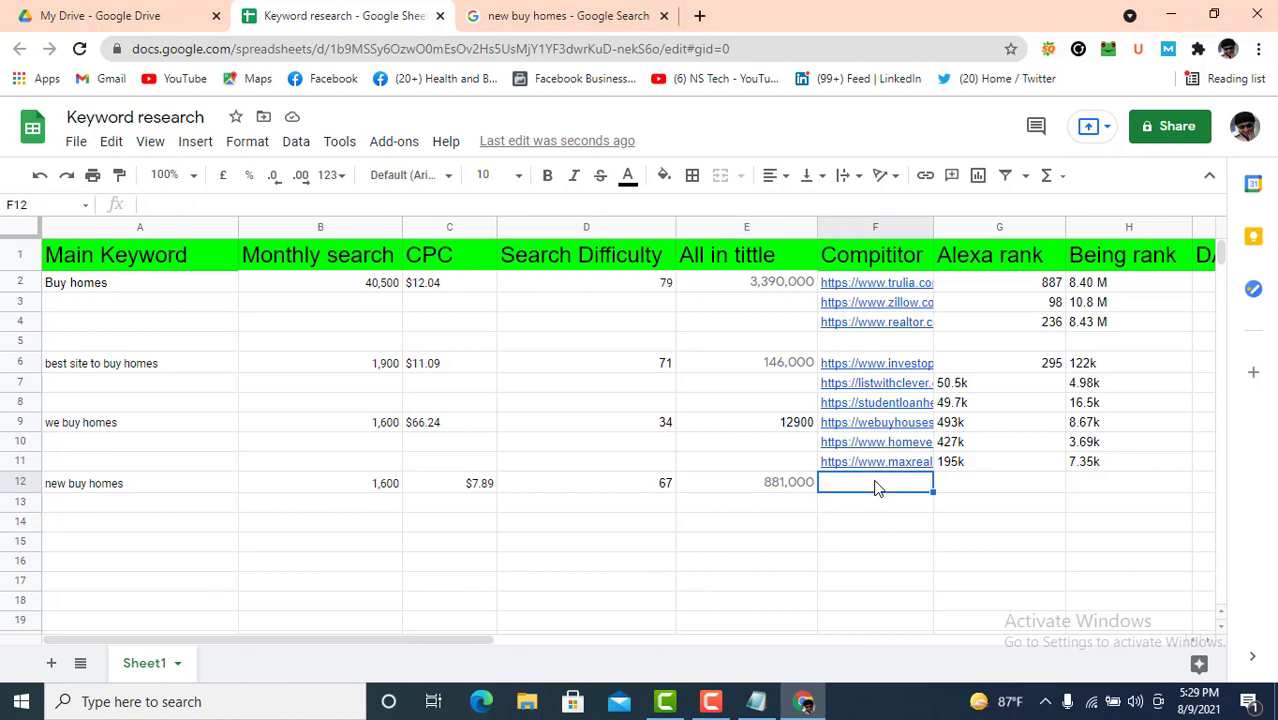
key("ctrl+v")
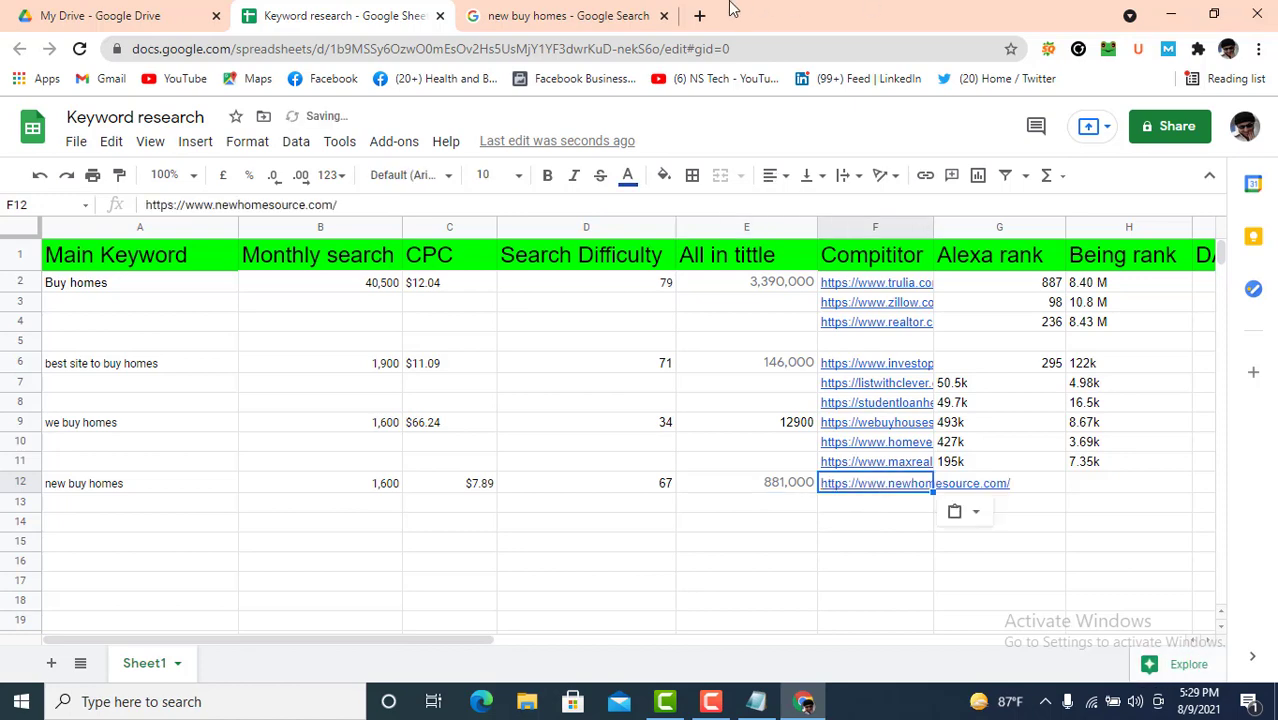
Step: Copy the link address of the second result, realtor.com/newhomes, into Compititor cell F13
left_click(585, 16)
scroll(337, 337, "down", 3)
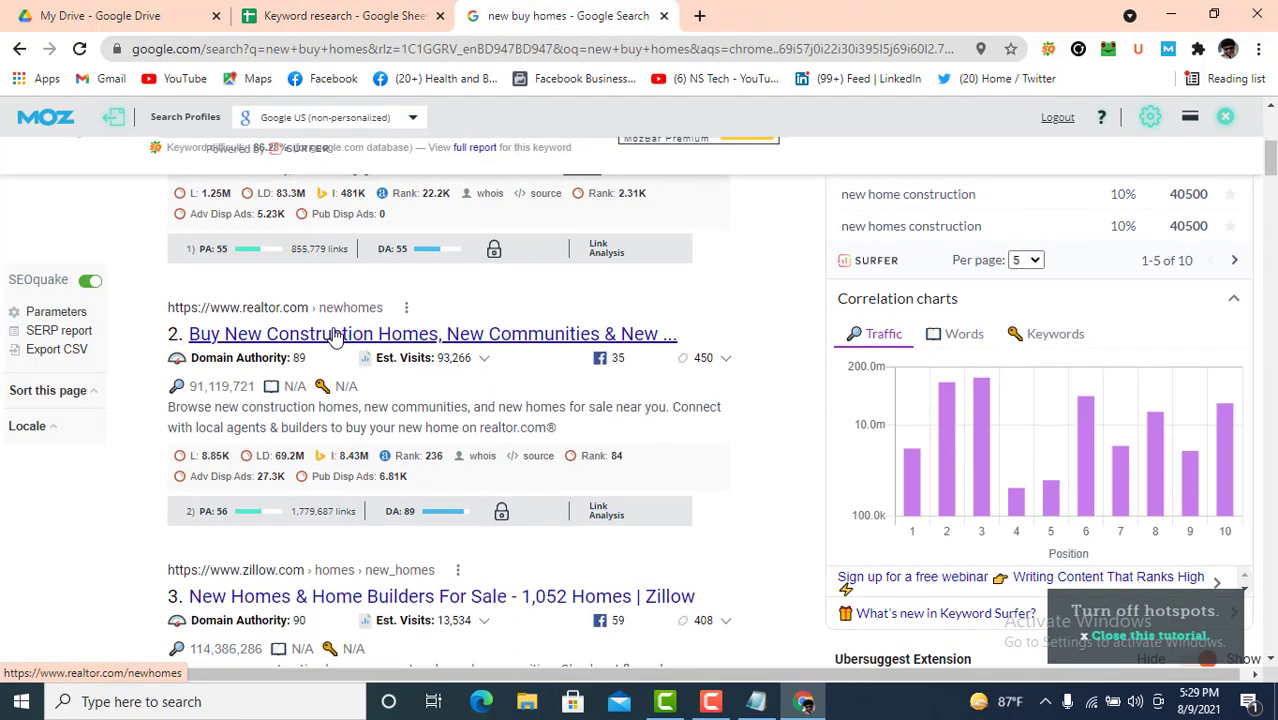
right_click(337, 337)
left_click(400, 443)
left_click(340, 16)
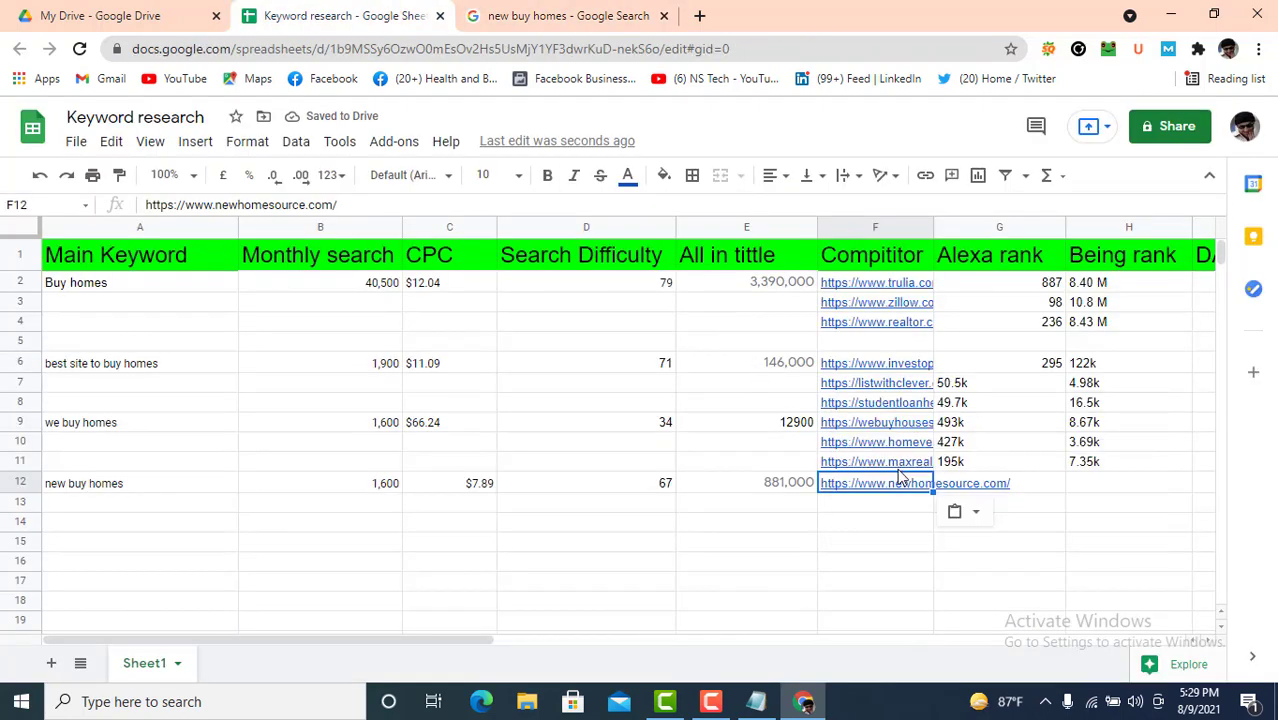
left_click(875, 510)
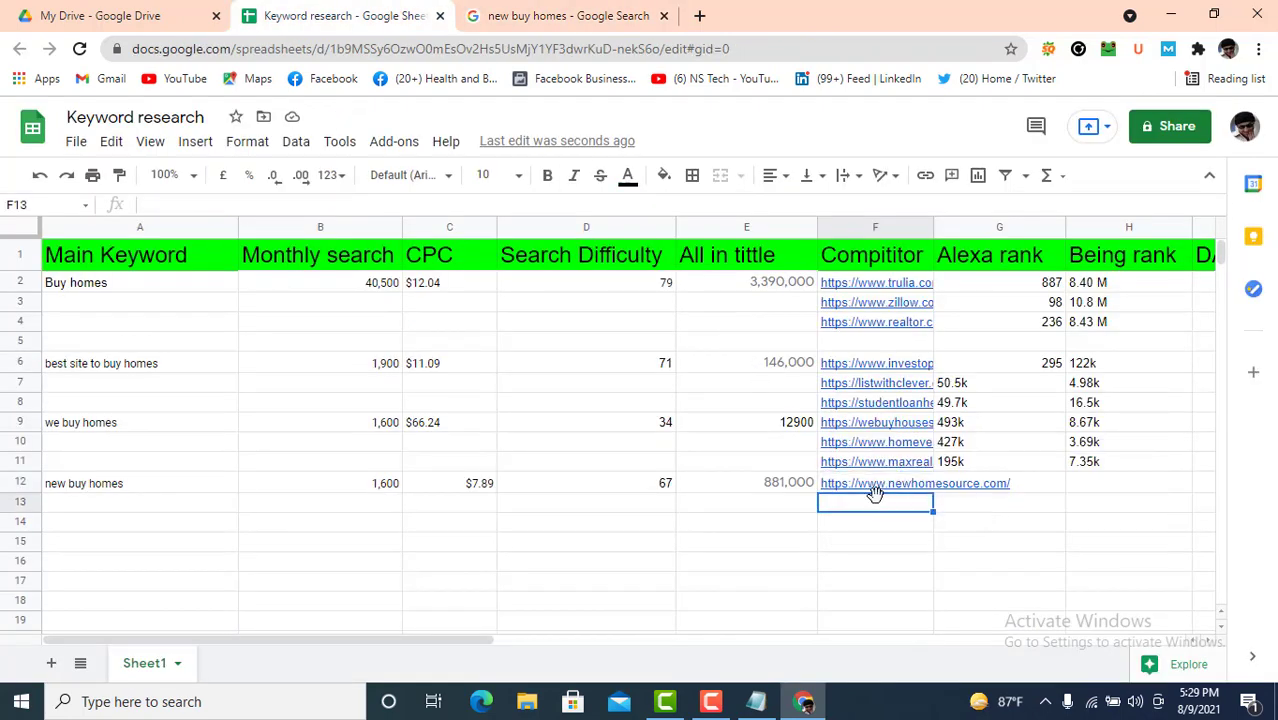
key("ctrl+v")
Step: Try to transfer the third result's zillow.com link to Compititor cell F14
left_click(622, 12)
scroll(333, 447, "down", 1)
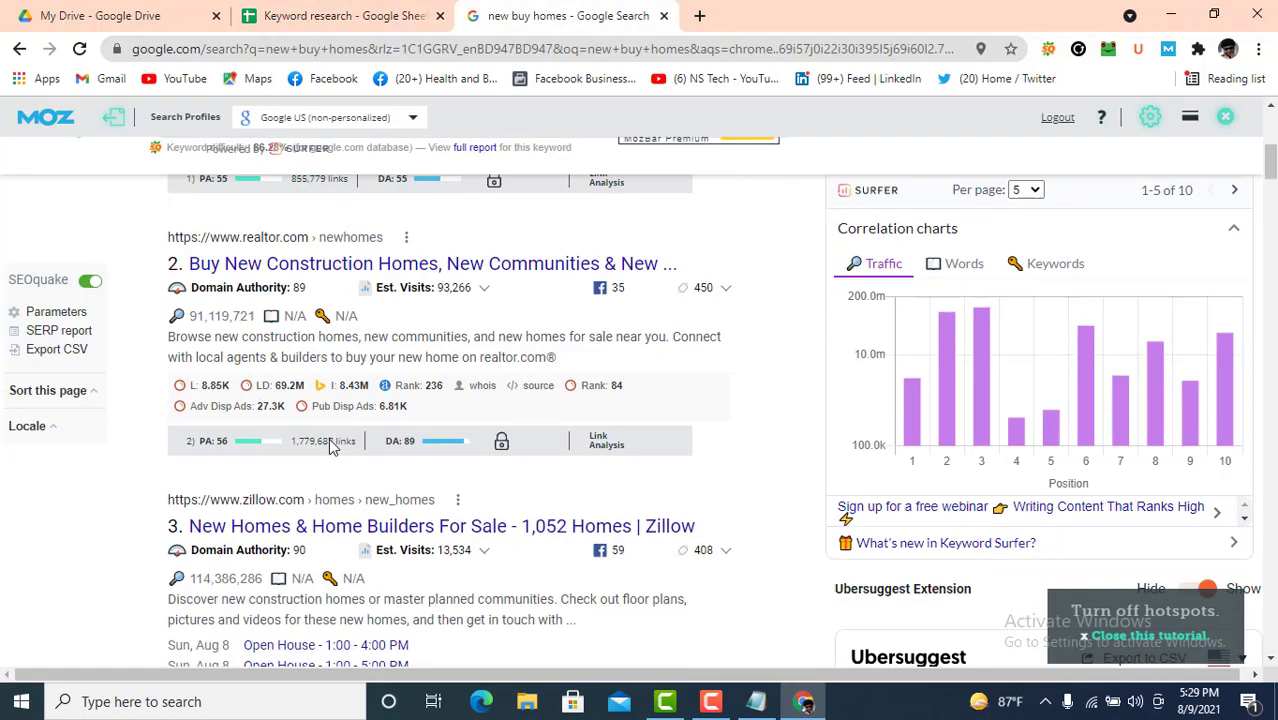
scroll(333, 447, "down", 1)
right_click(333, 412)
left_click(446, 528)
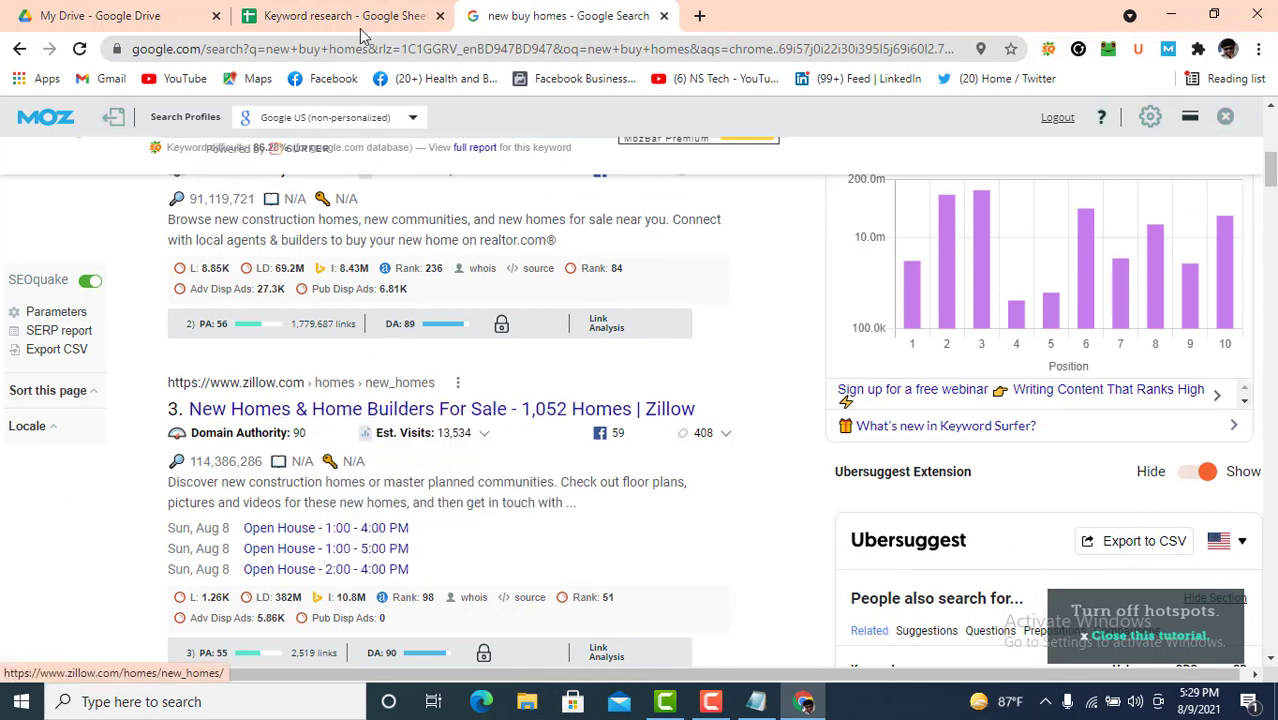
left_click(352, 16)
left_click(856, 530)
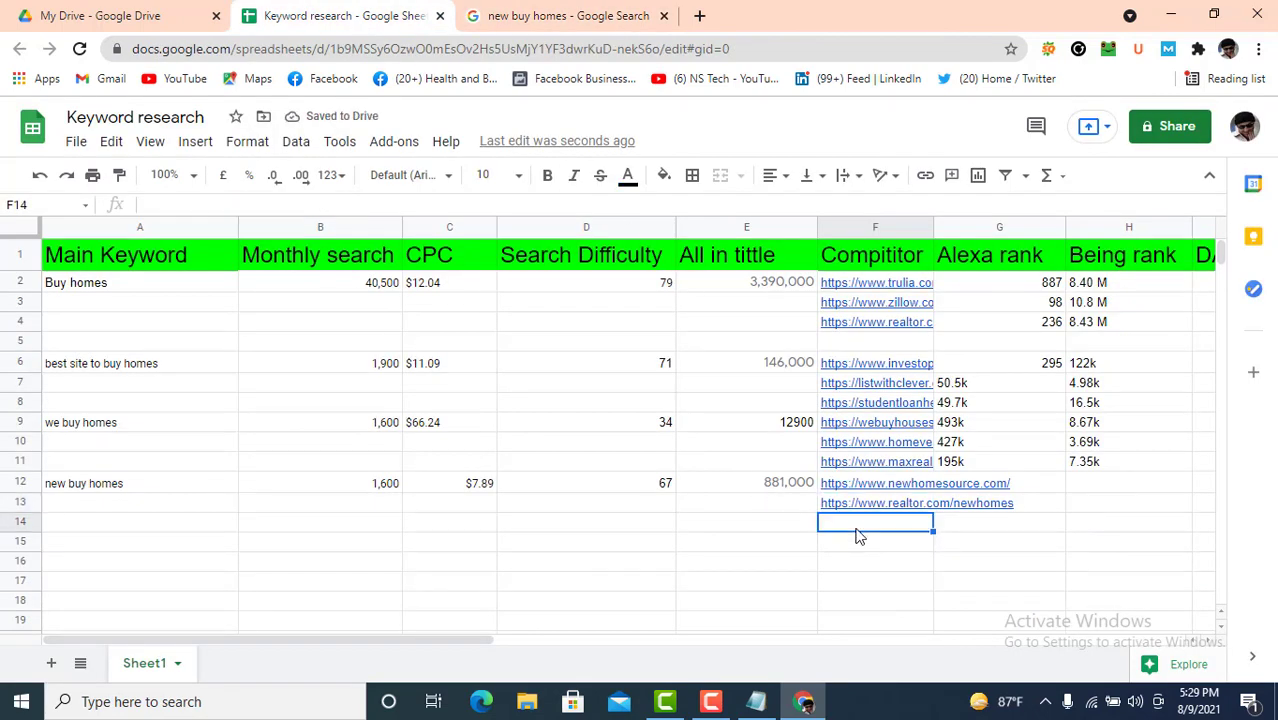
key("ctrl+v")
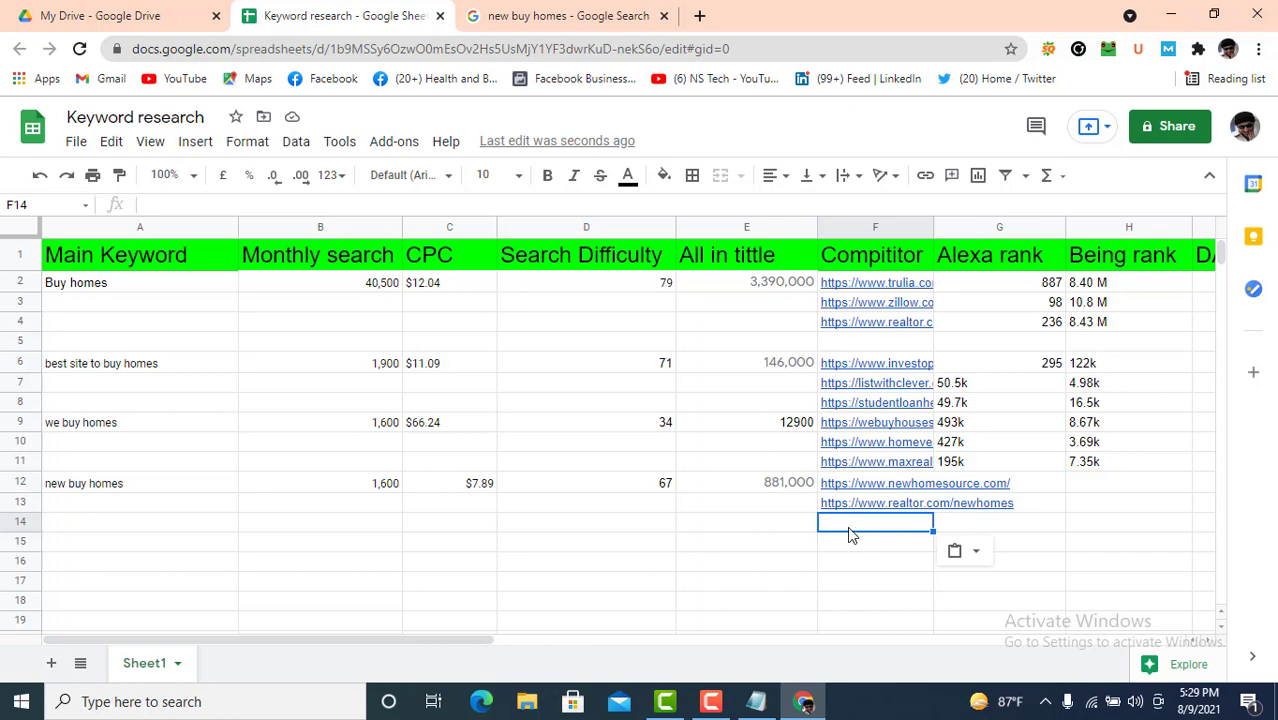
left_click(505, 16)
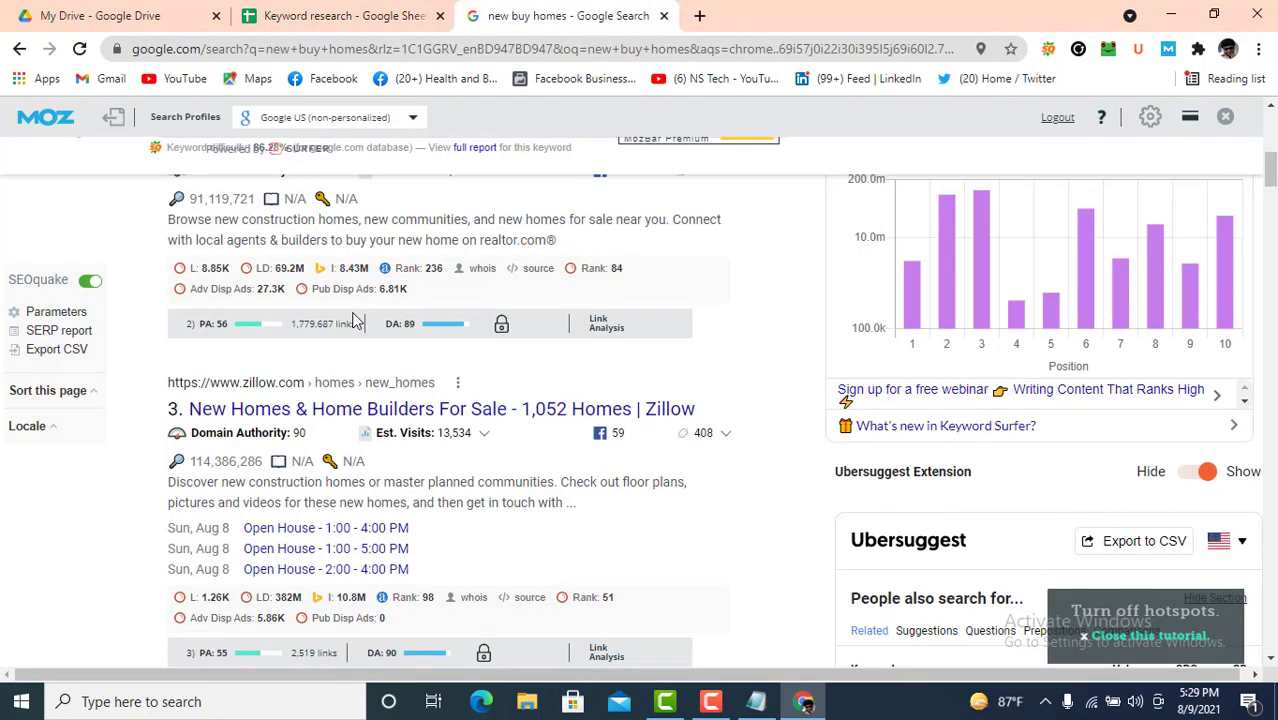
right_click(288, 414)
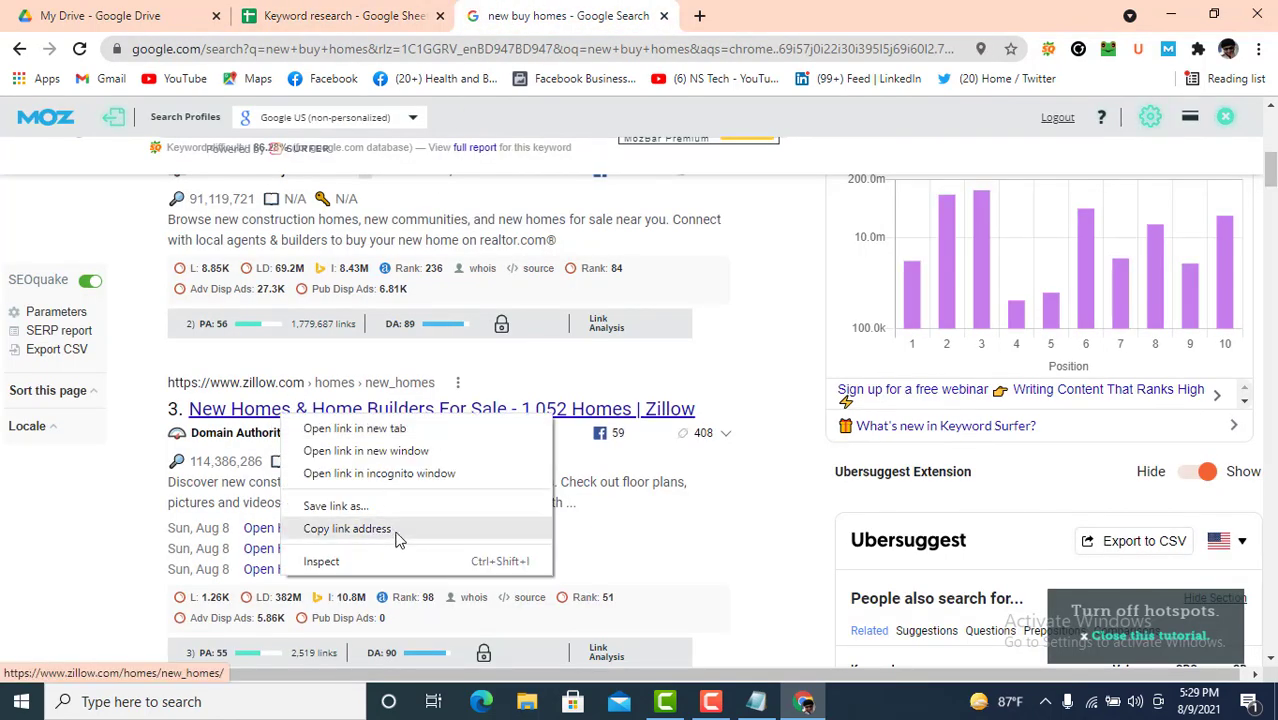
left_click(395, 527)
left_click(340, 16)
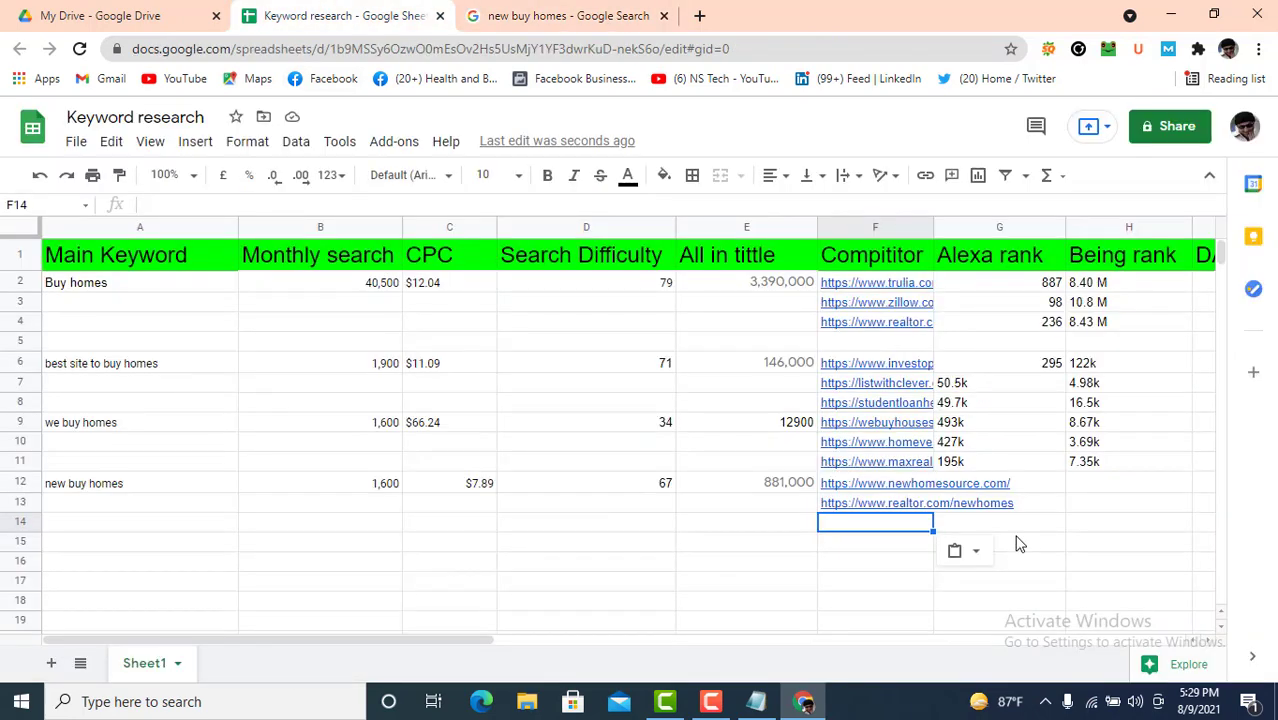
key("ctrl+v")
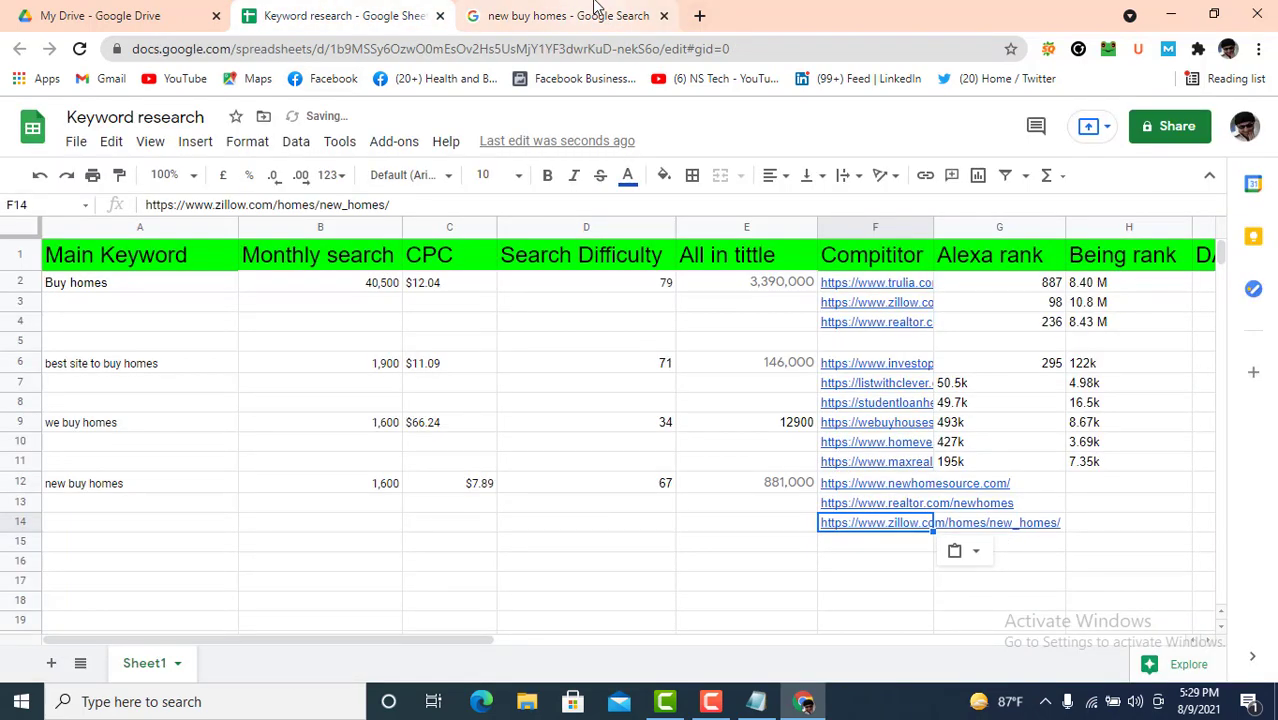
Step: Enter the newhomesource.com result's Alexa rank, 22.2k, in cell G12 of the Keyword research sheet
left_click_drag(445, 641, 637, 645)
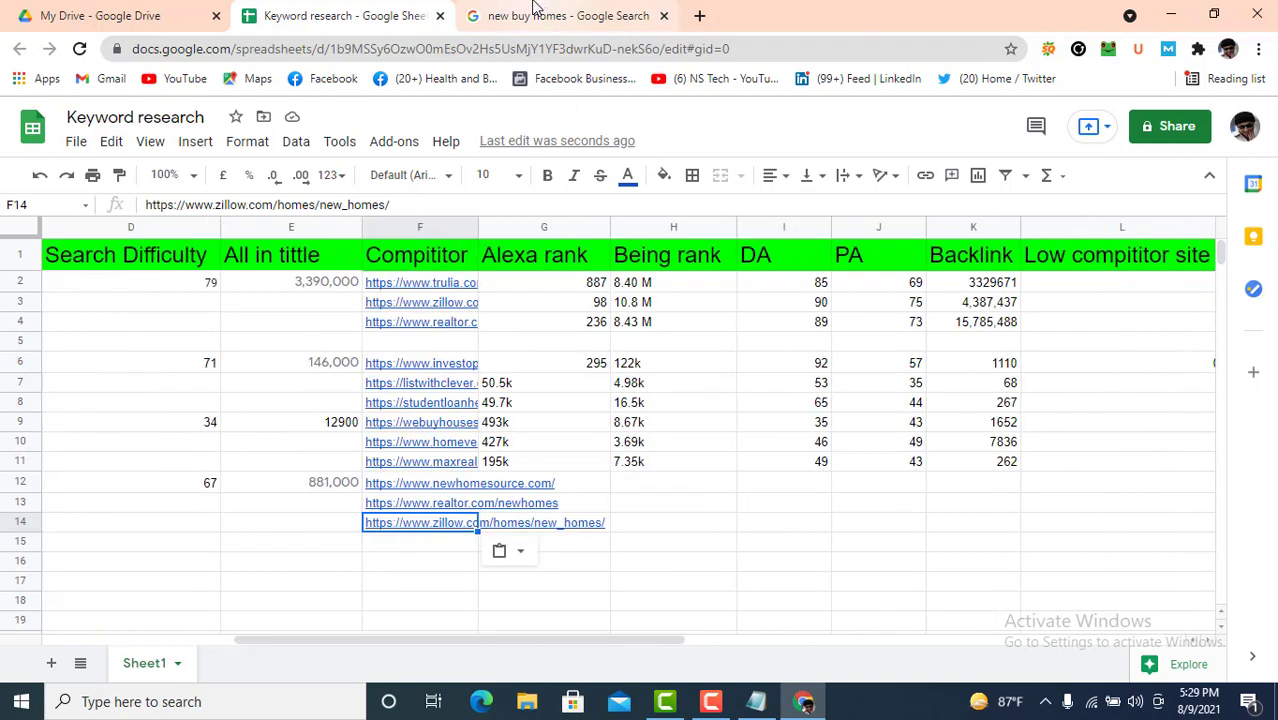
left_click(535, 15)
scroll(598, 228, "up", 4)
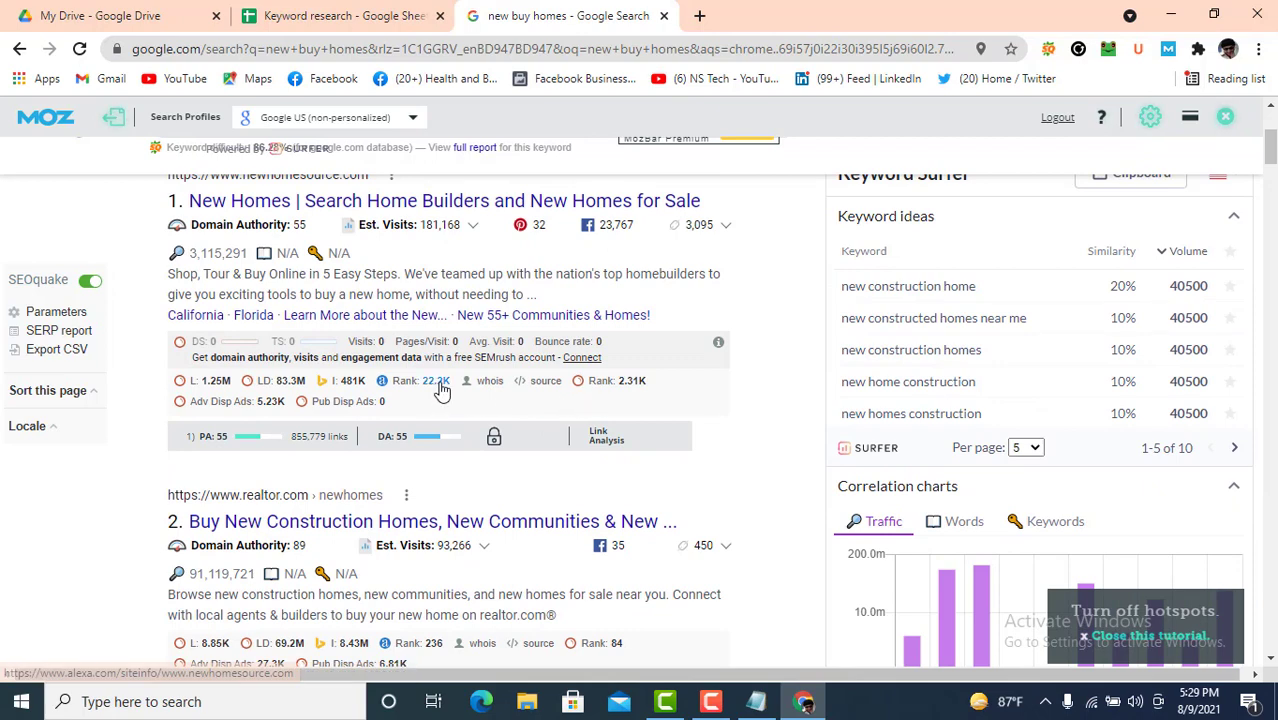
left_click(330, 15)
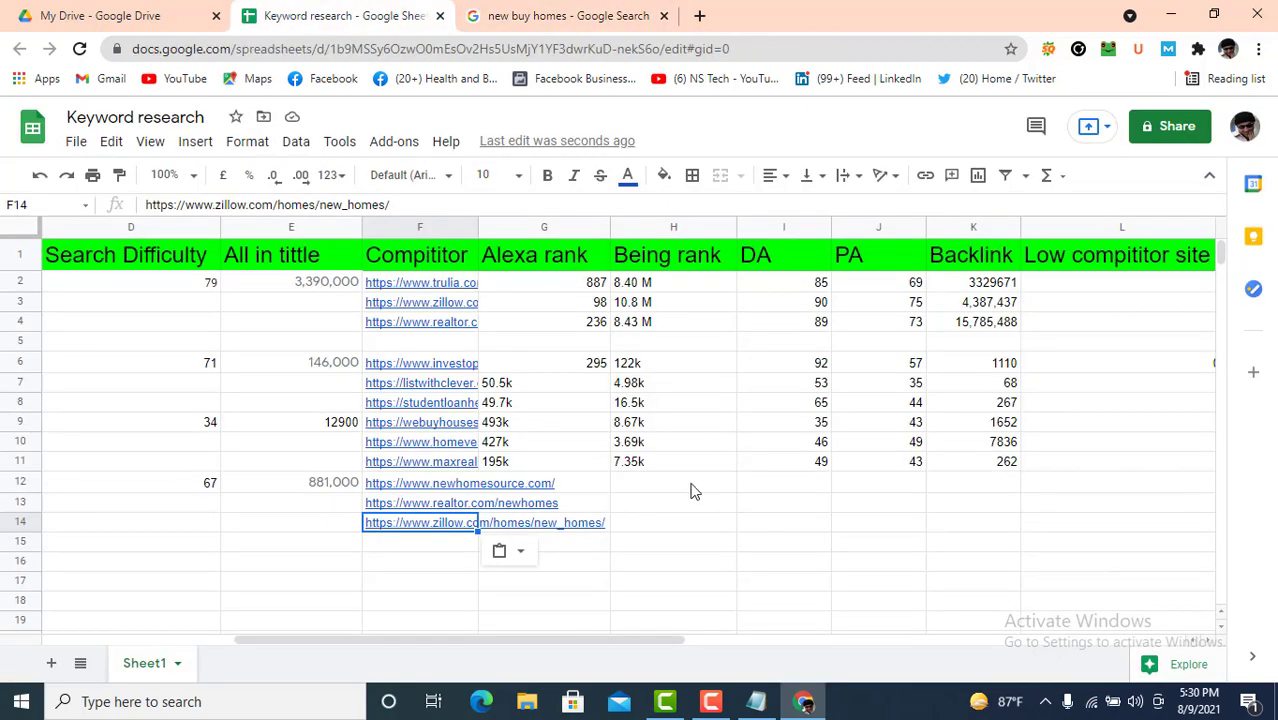
left_click(584, 486)
type("22.")
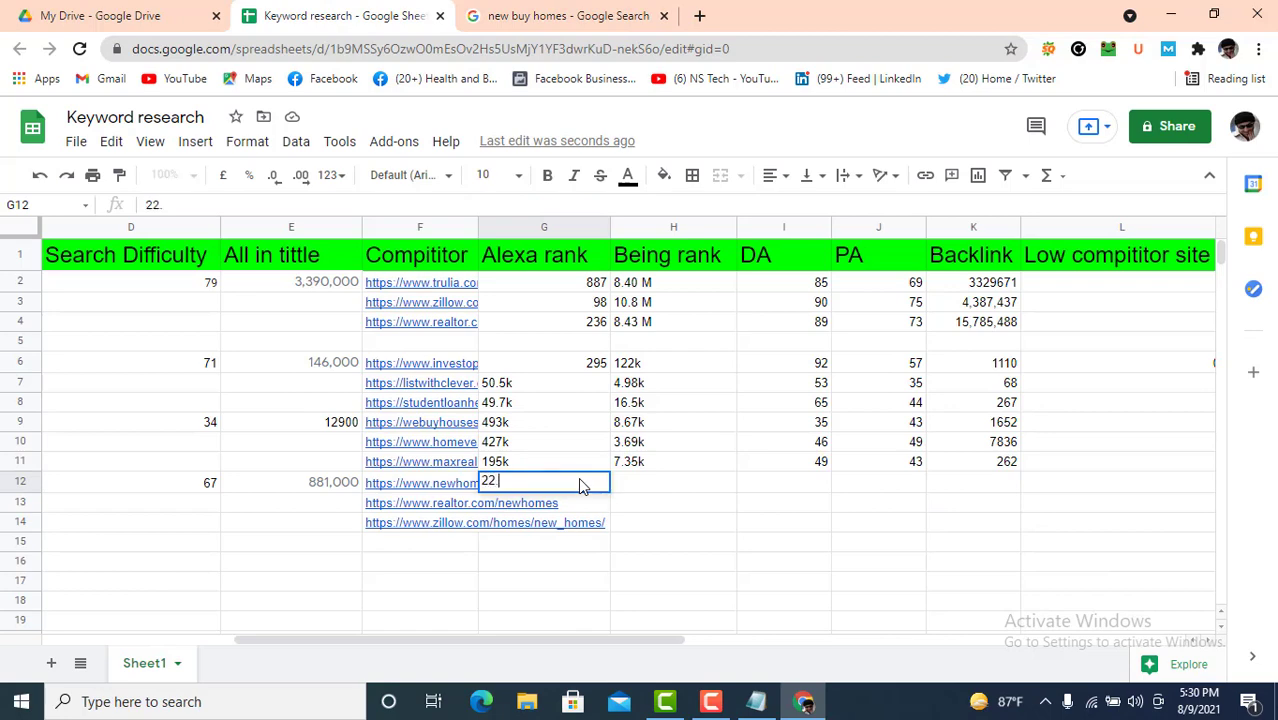
type("2k")
Step: Look up the Bing index figure of the newhomesource.com result and enter 481k in Being rank cell H12
left_click(548, 17)
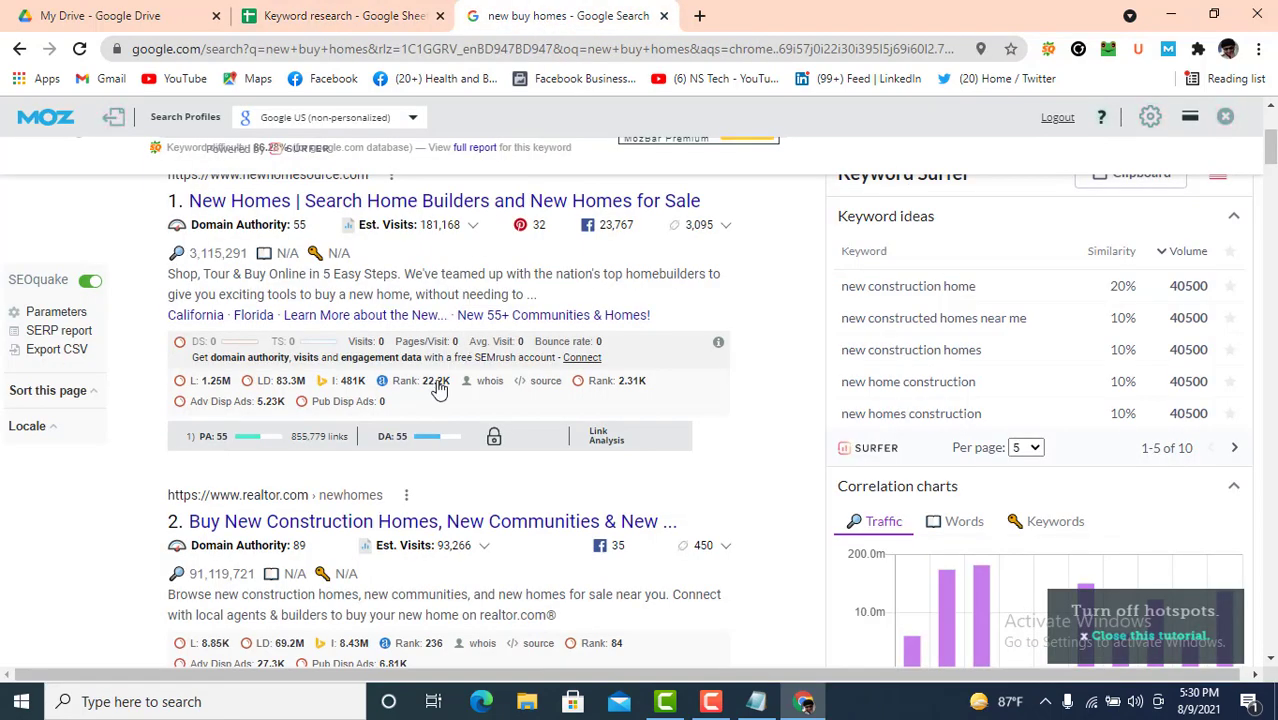
left_click(310, 16)
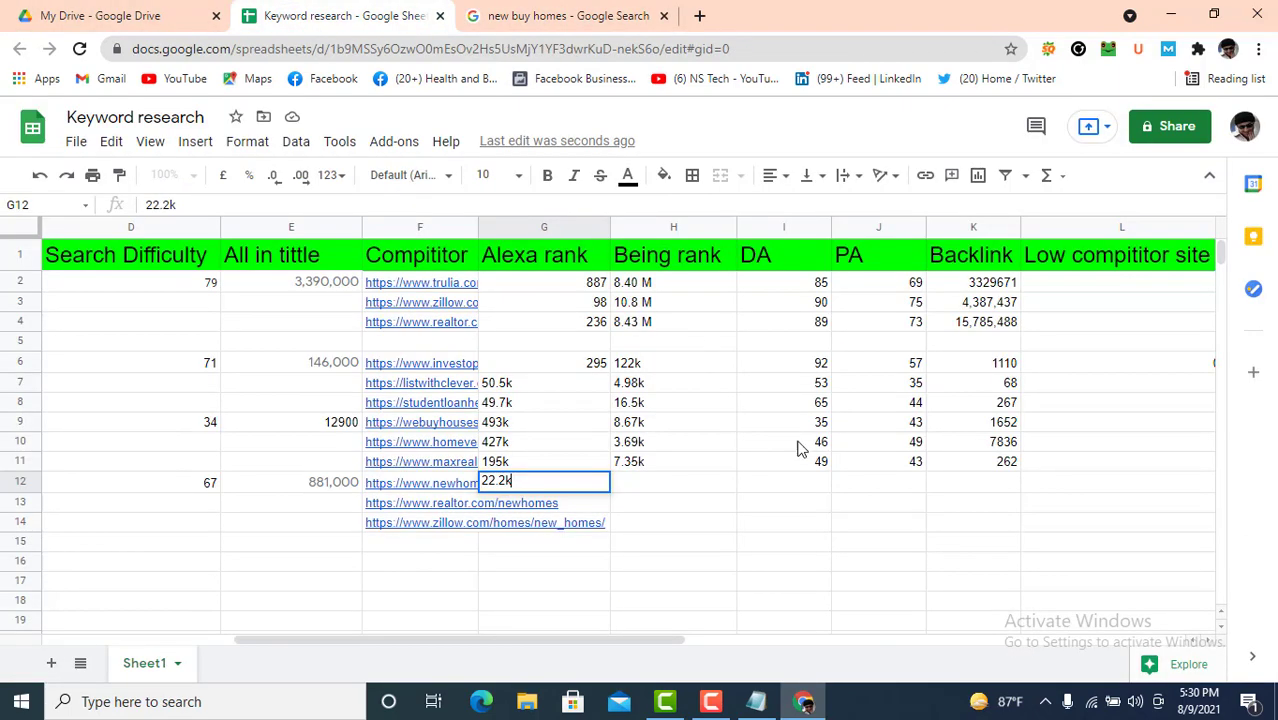
left_click(562, 16)
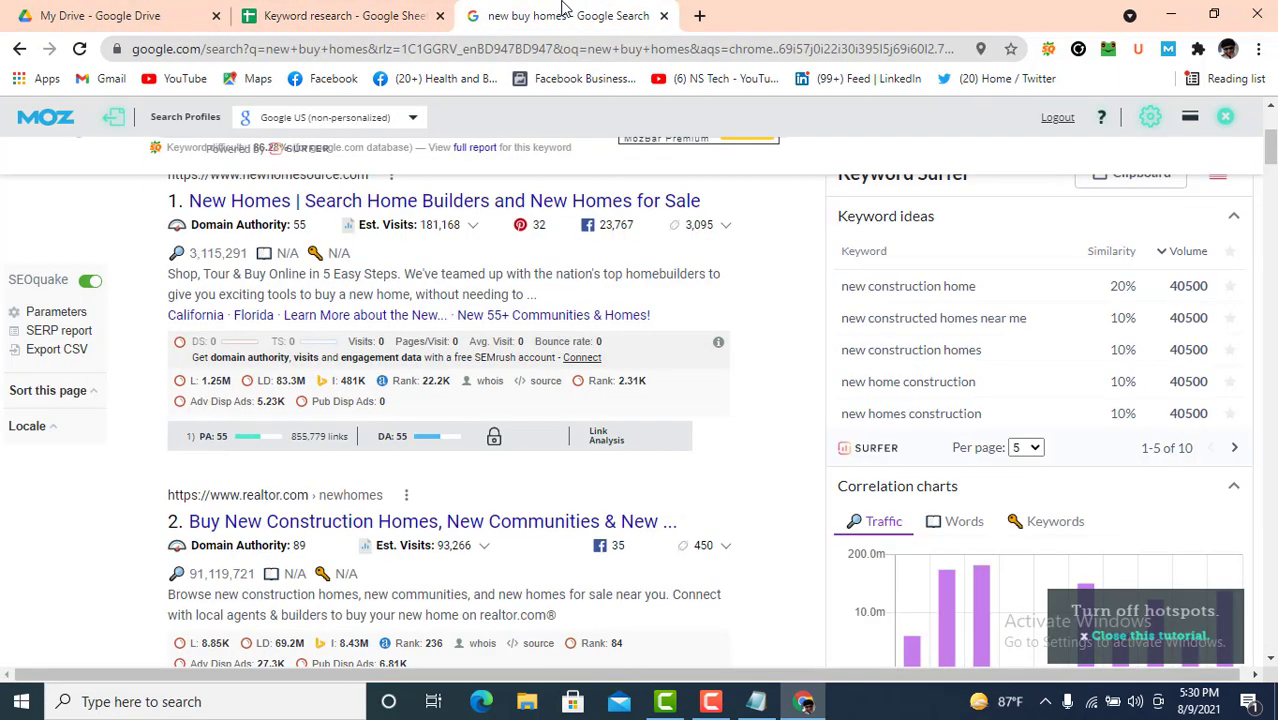
left_click(356, 14)
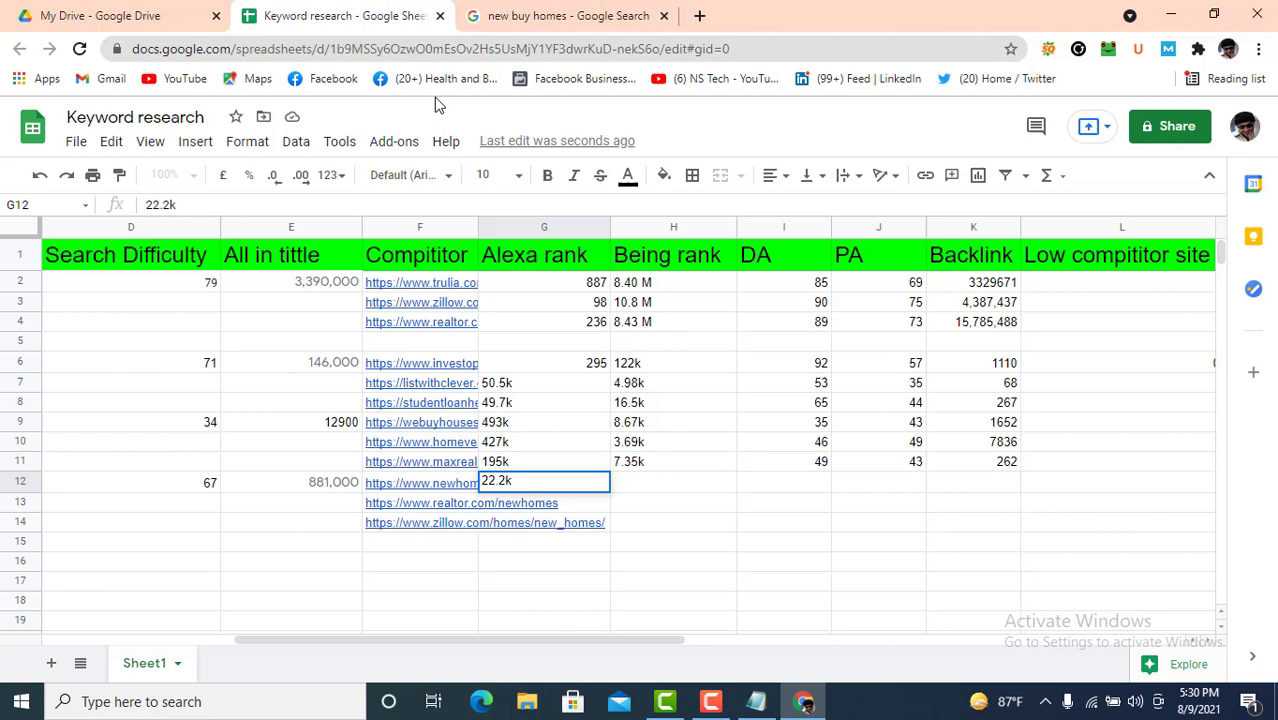
left_click(638, 477)
type("48")
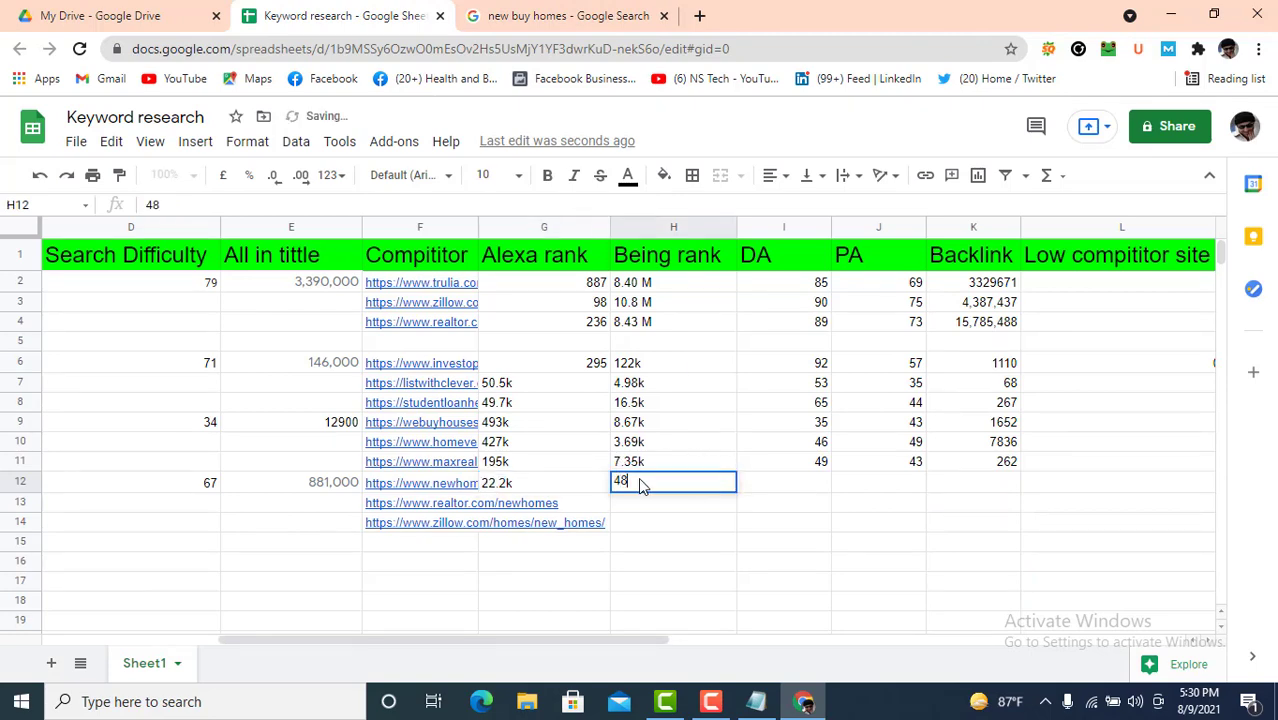
type("1k")
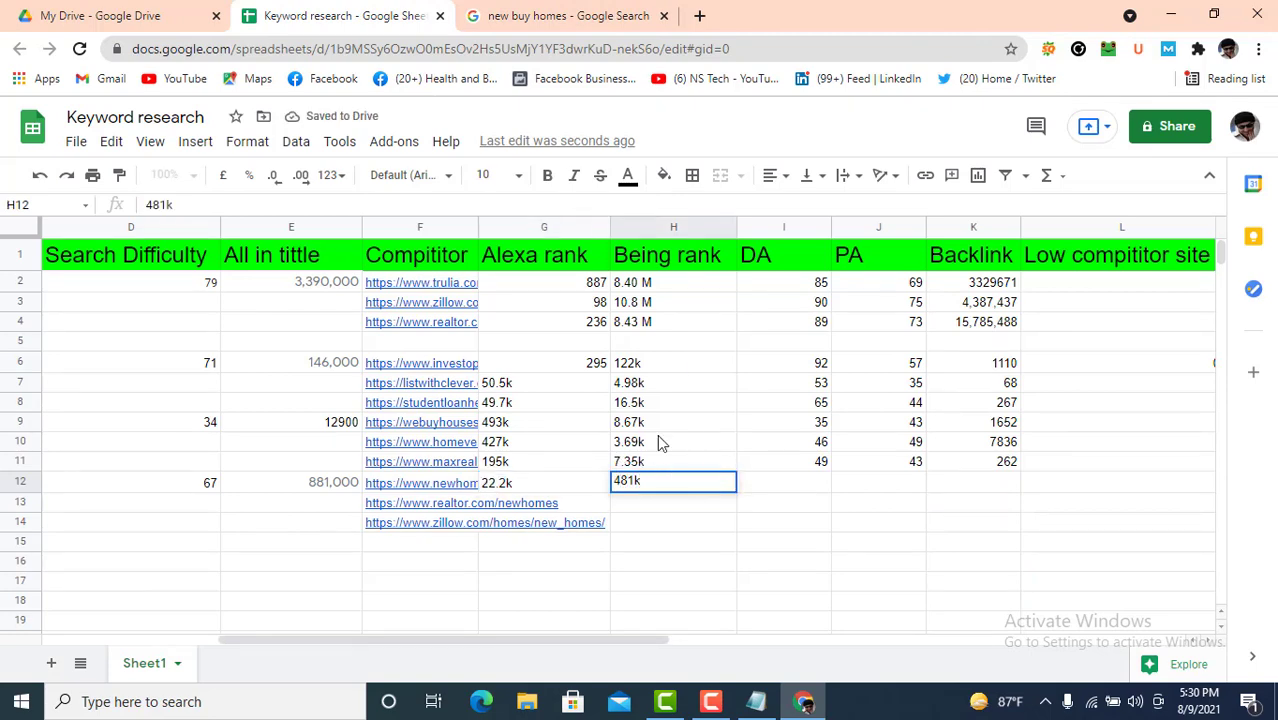
Step: Enter the newhomesource.com authority scores in row 12: DA 55 in I12 and PA 55 in J12
left_click(574, 14)
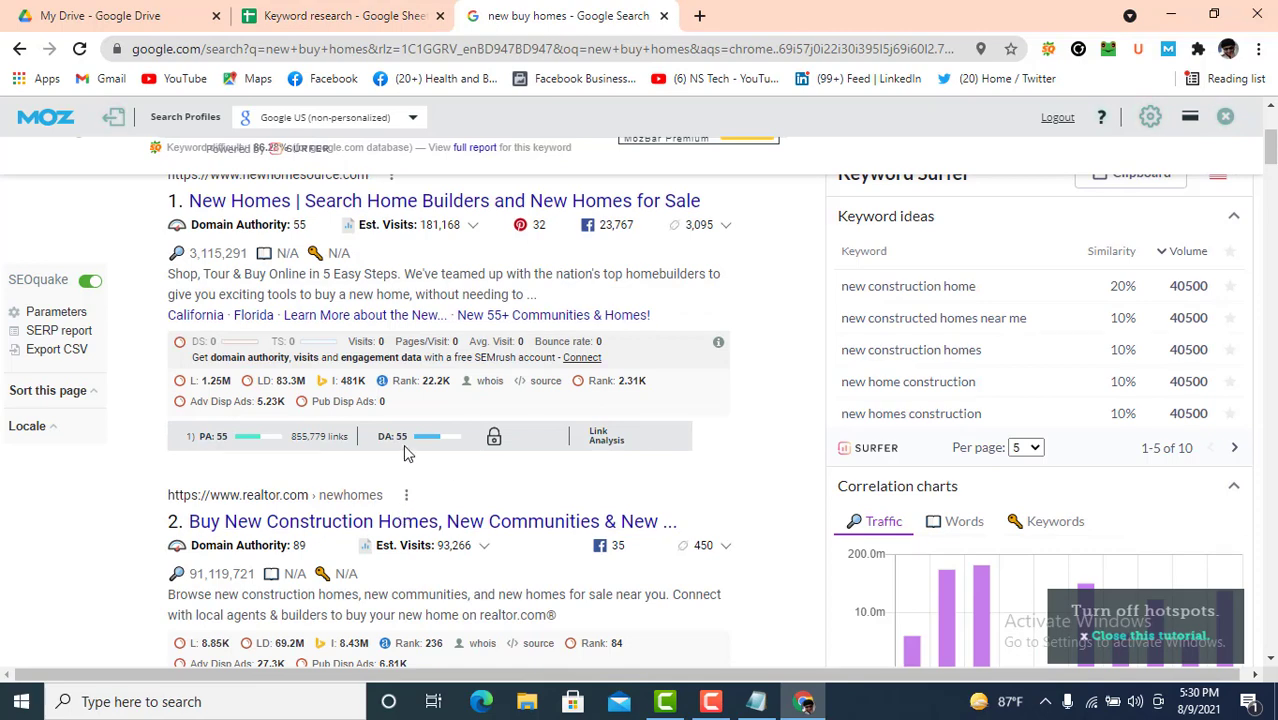
left_click(300, 12)
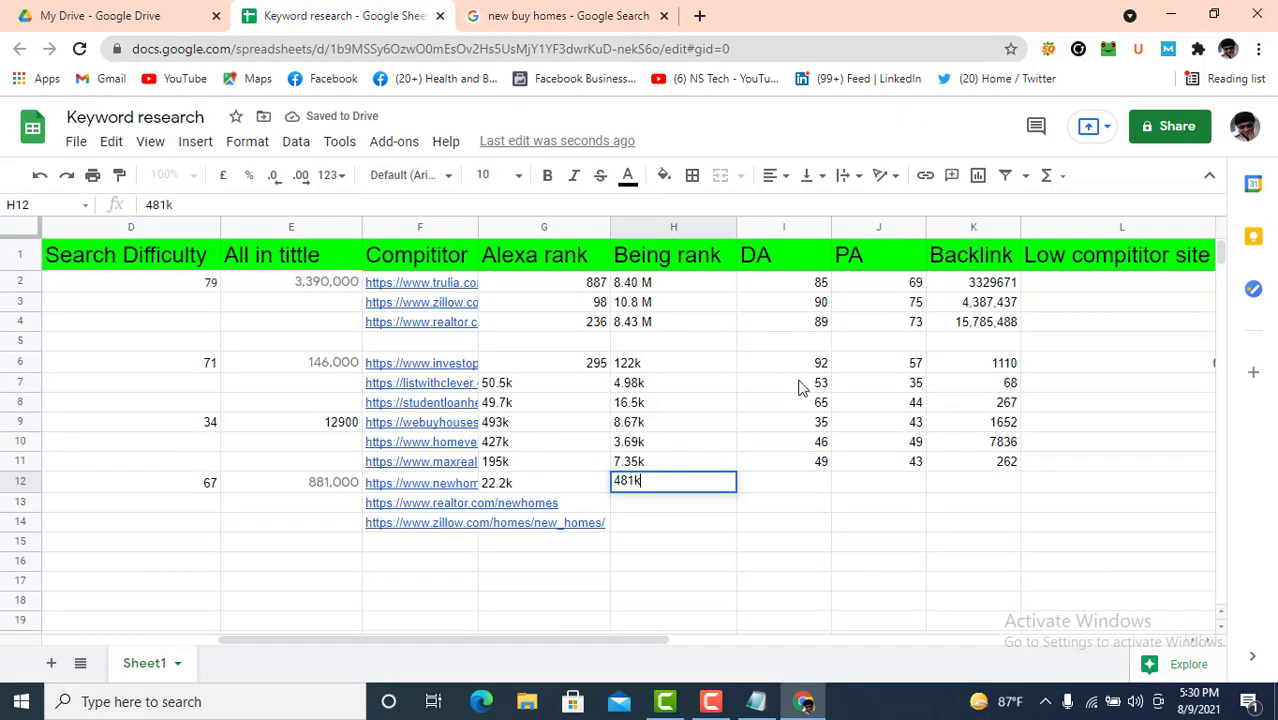
left_click(804, 482)
type("55")
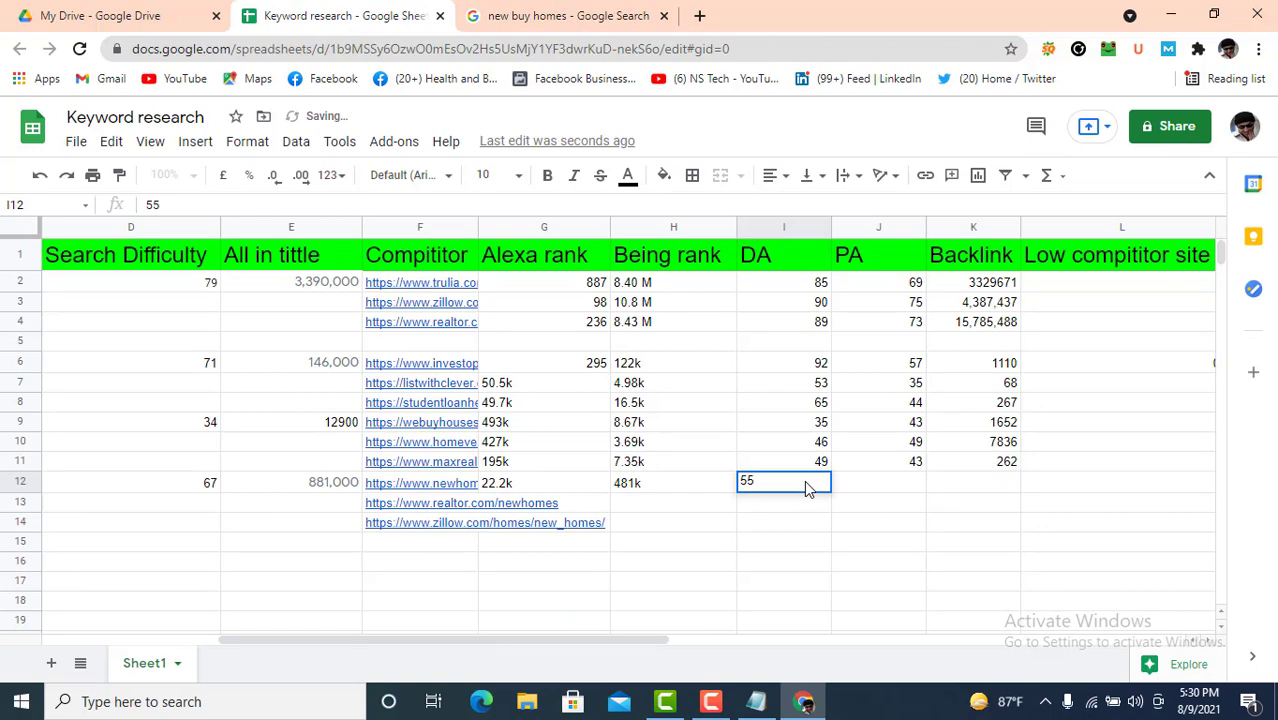
key("Tab")
type("55")
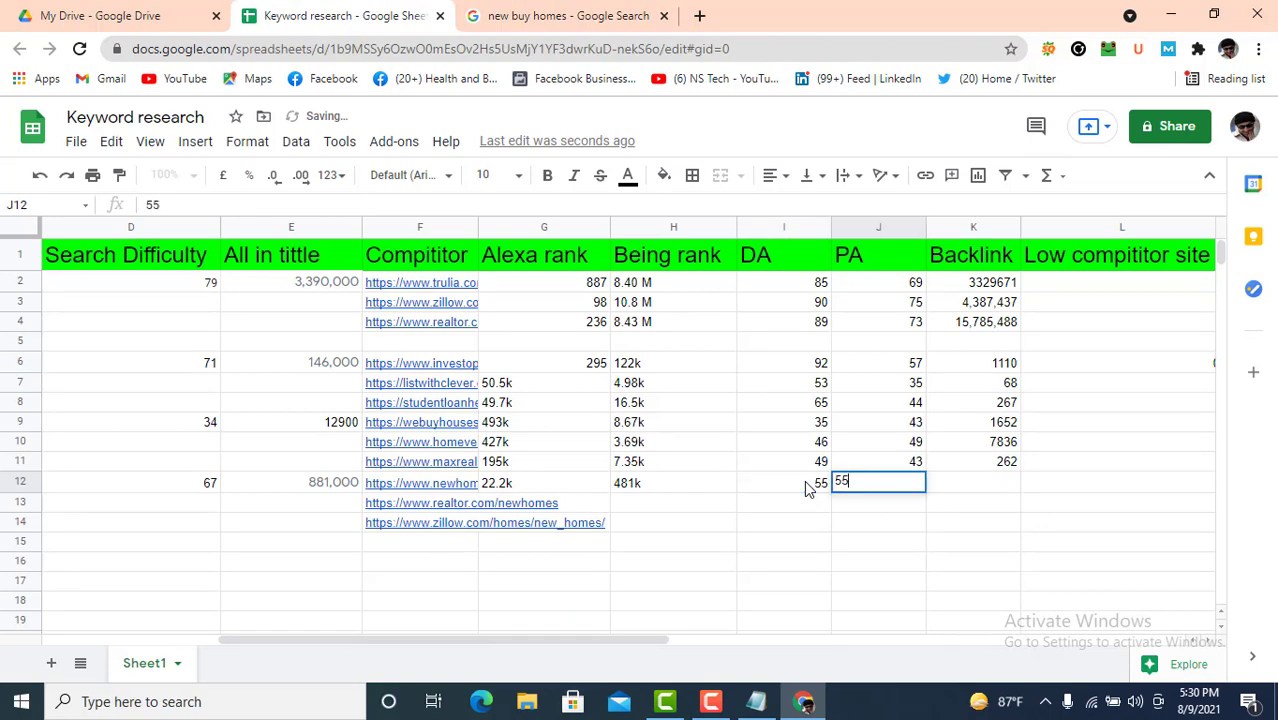
Step: Copy the newhomesource.com link count, 855,779, into Backlink cell K12 and delete the PA text pasted with it
left_click(562, 15)
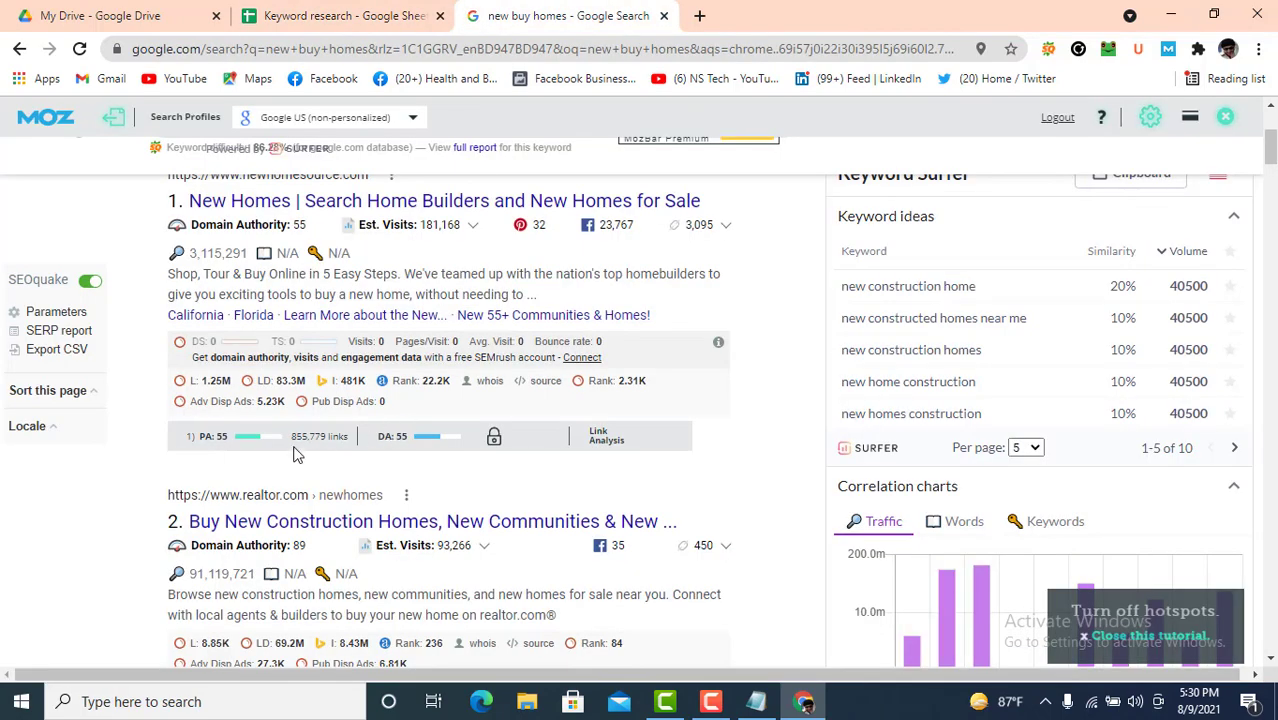
left_click_drag(292, 438, 325, 440)
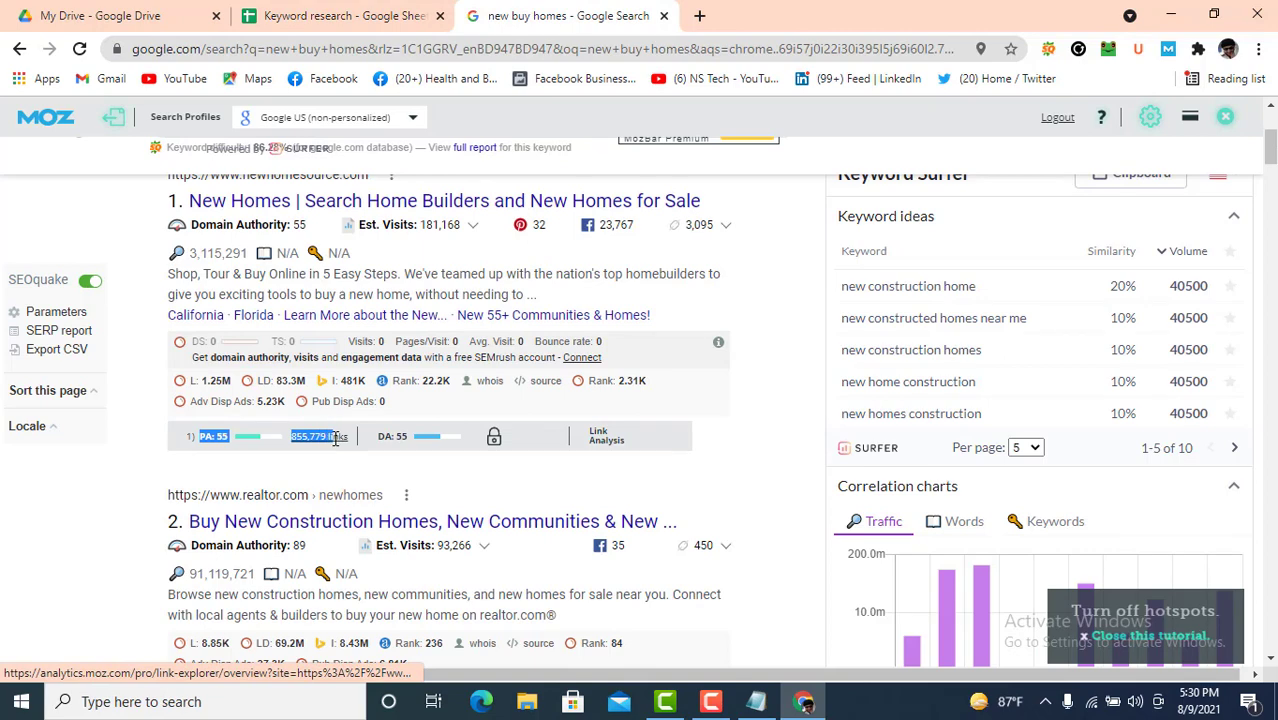
left_click(340, 15)
right_click(968, 485)
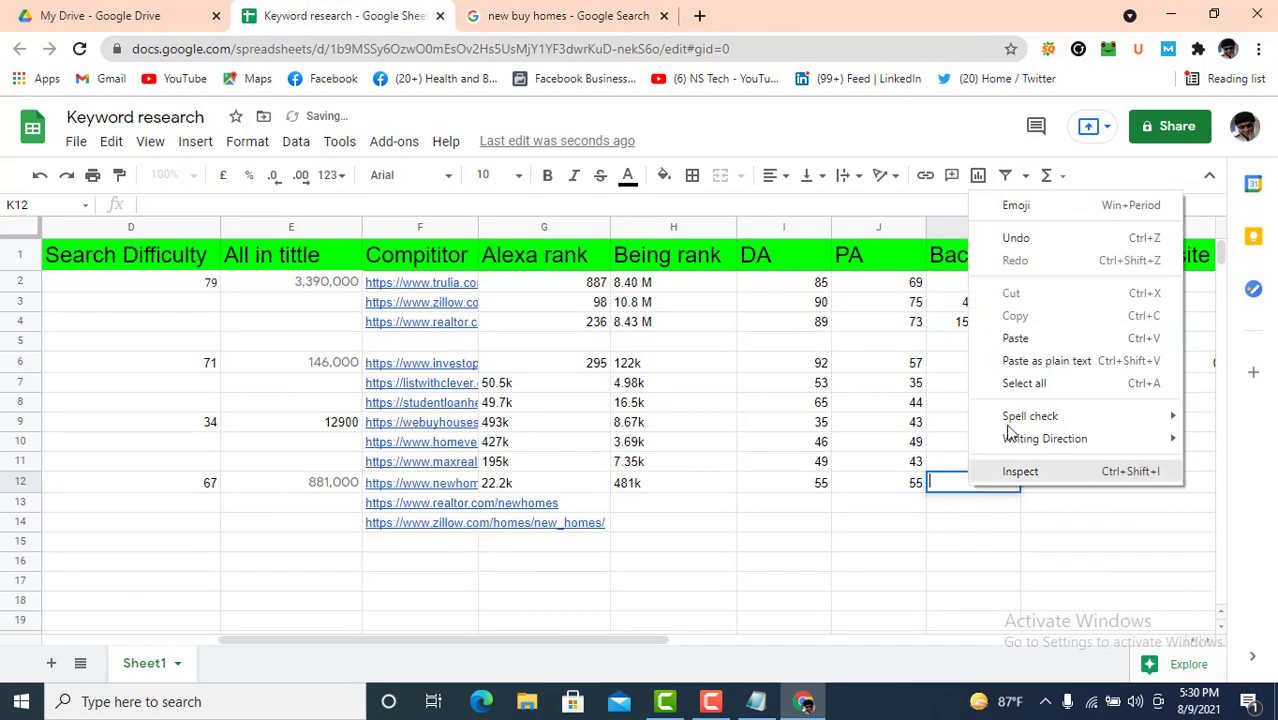
left_click(1027, 338)
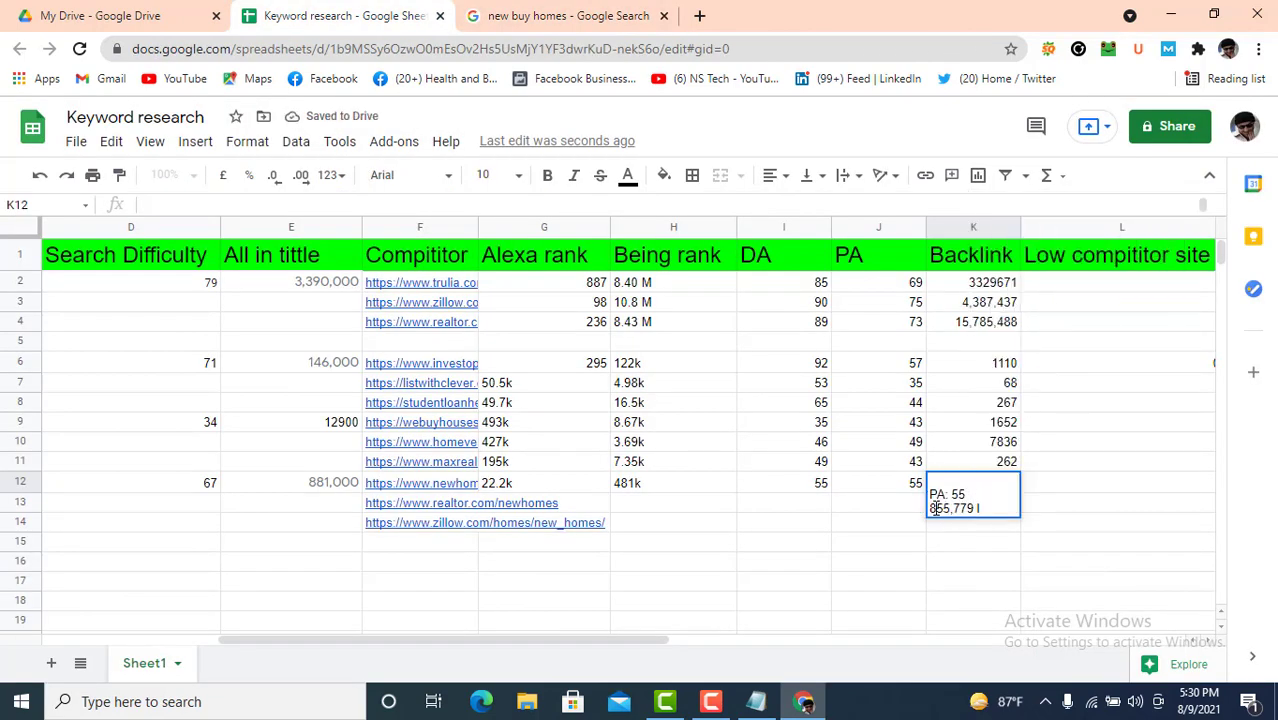
key("BackSpace")
key("BackSpace")
key("BackSpace")
key("BackSpace")
key("BackSpace")
key("BackSpace")
key("BackSpace")
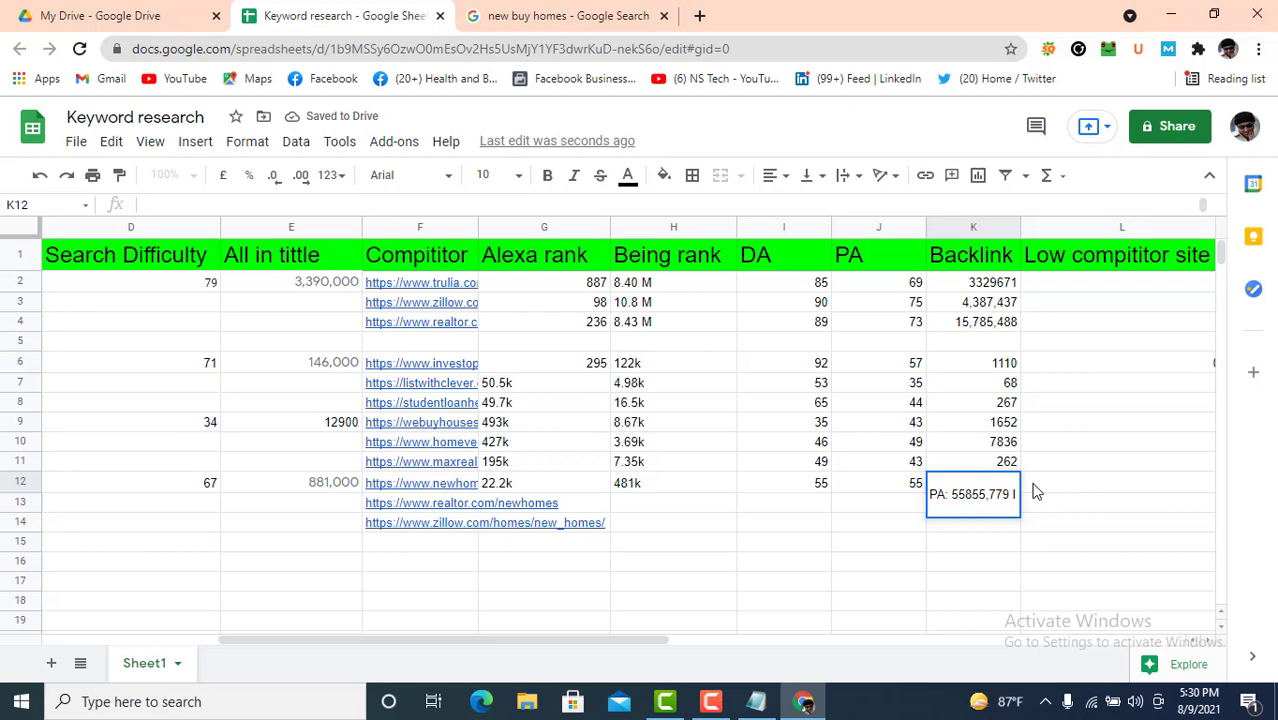
left_click(918, 544)
Step: Look up the Alexa rank of the second result, realtor.com/newhomes, and enter 236 in cell G13
left_click(570, 15)
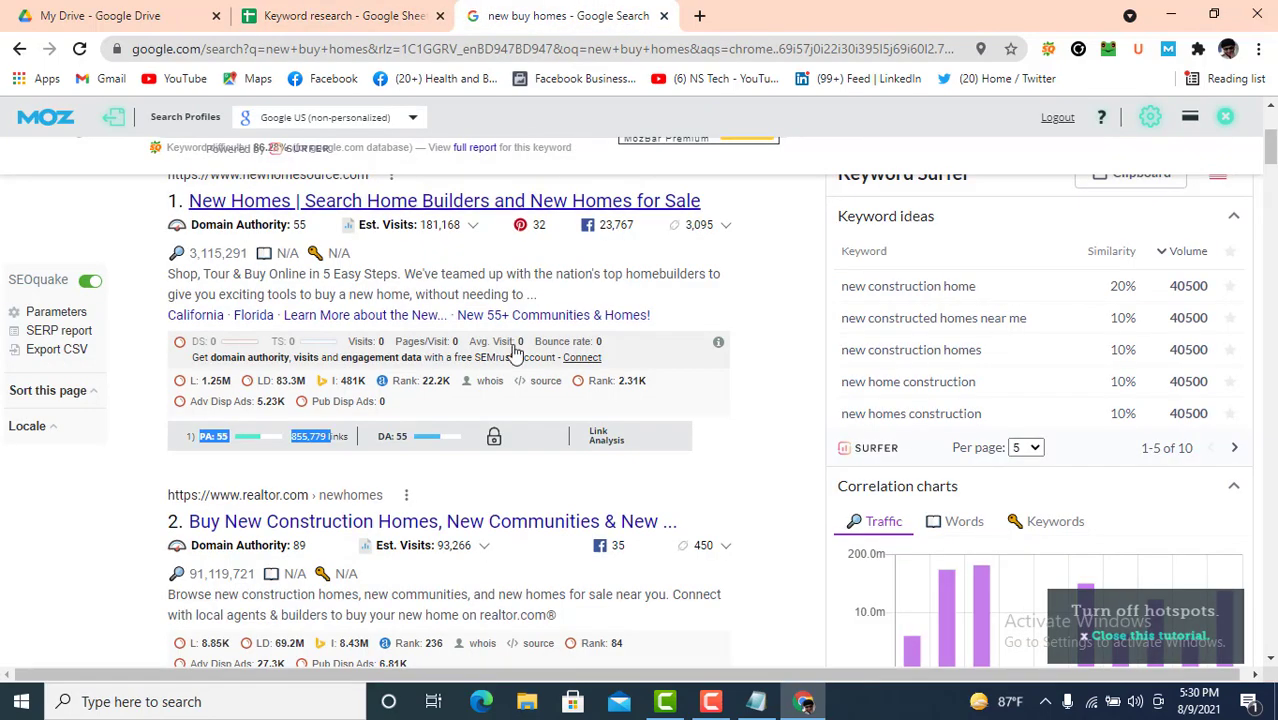
scroll(485, 375, "down", 2)
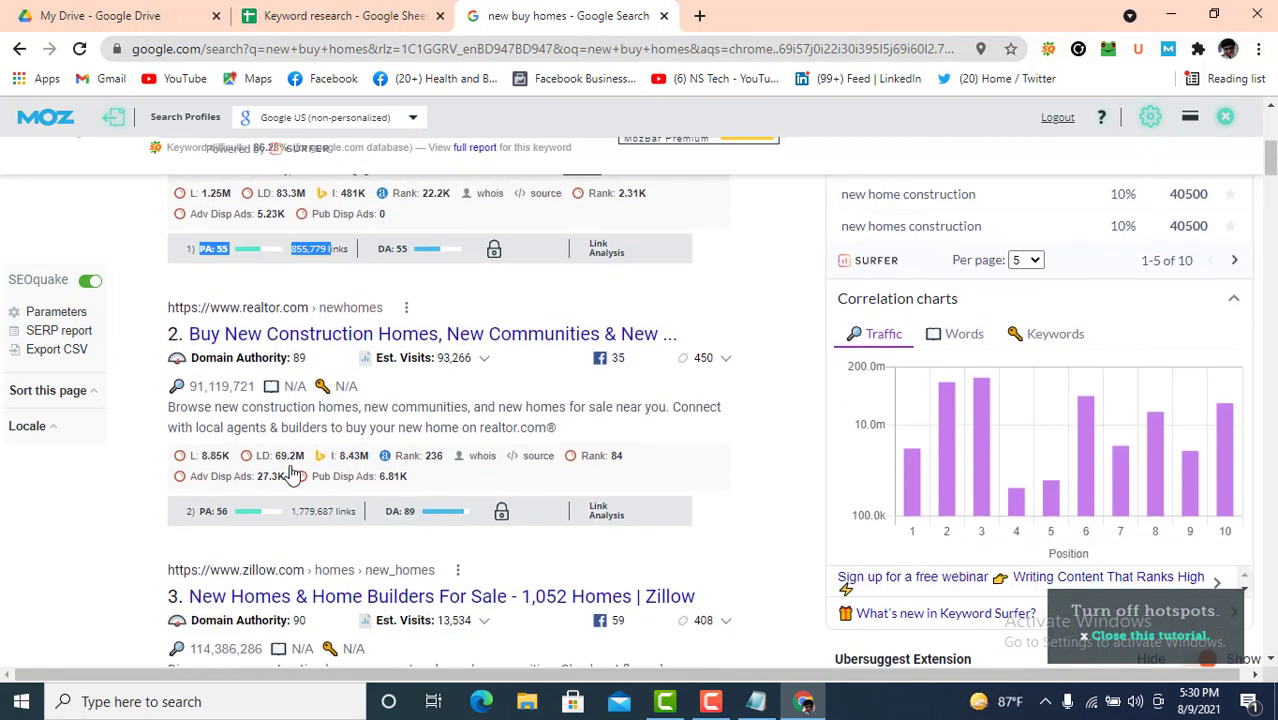
left_click(318, 15)
left_click(568, 504)
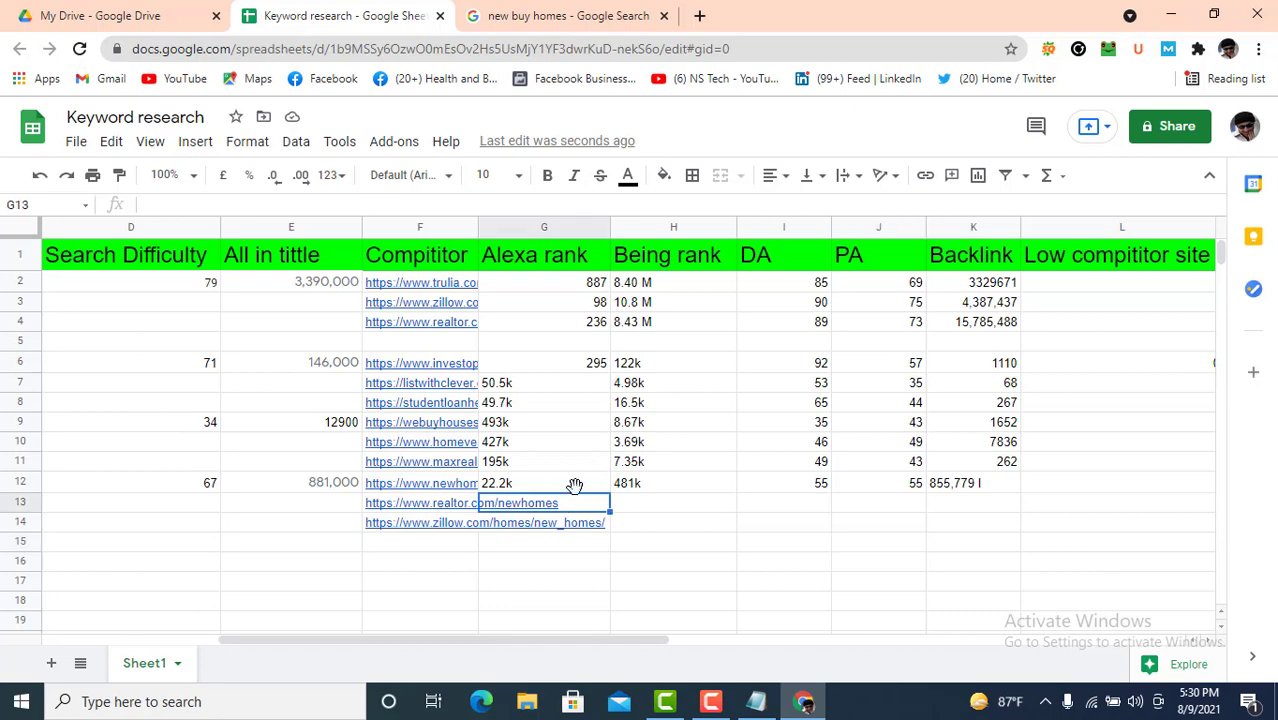
type("236")
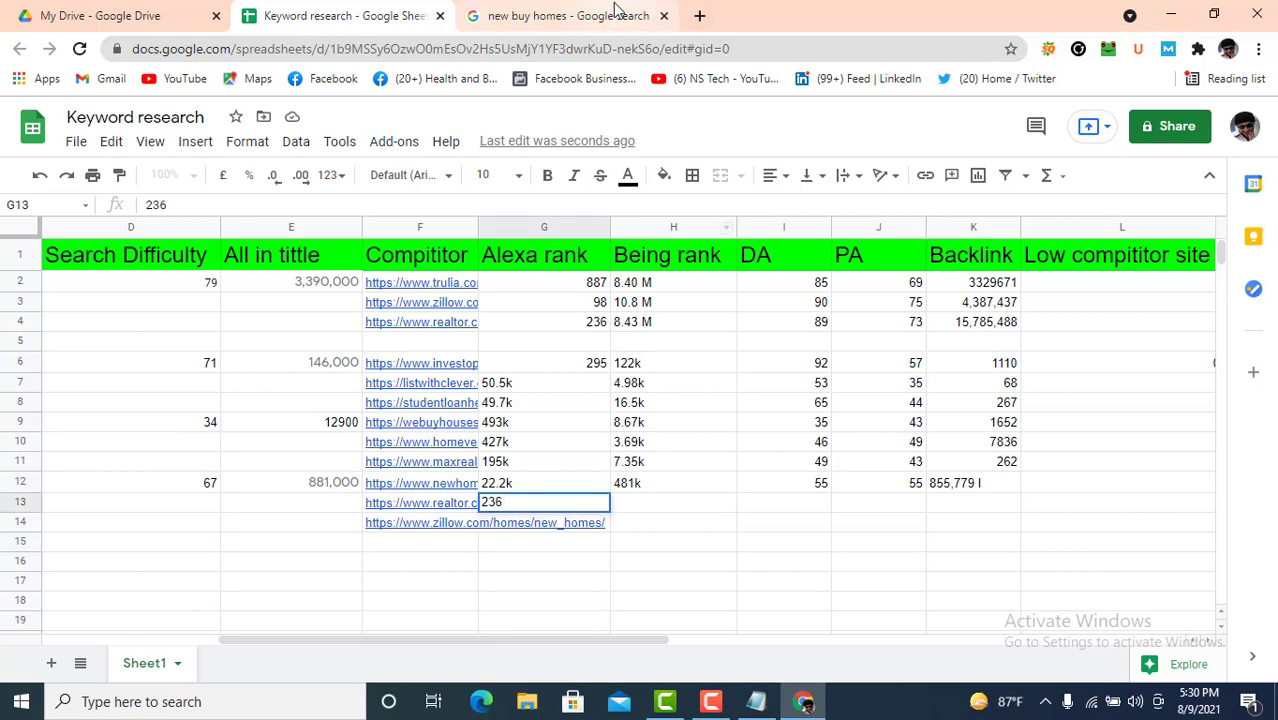
Step: Look up the Bing index figure of the realtor.com result and enter 8.43M in Being rank cell H13
left_click(565, 15)
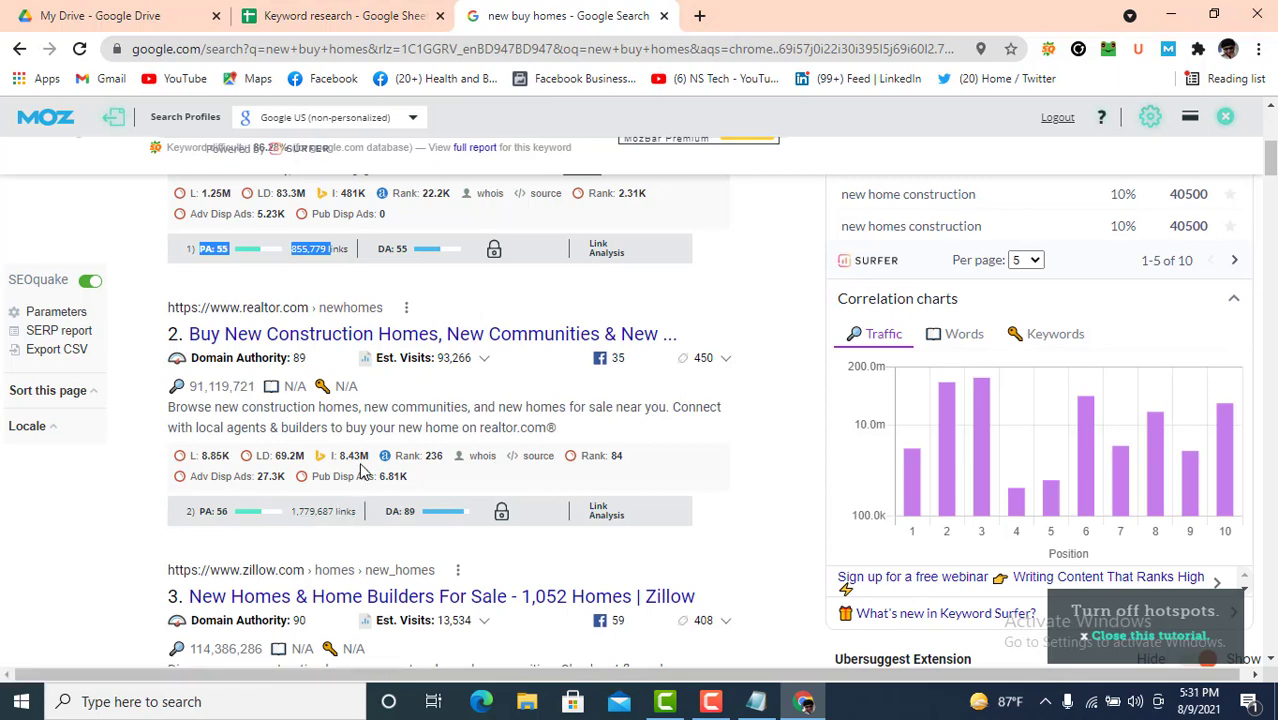
key("ctrl+shift+Tab")
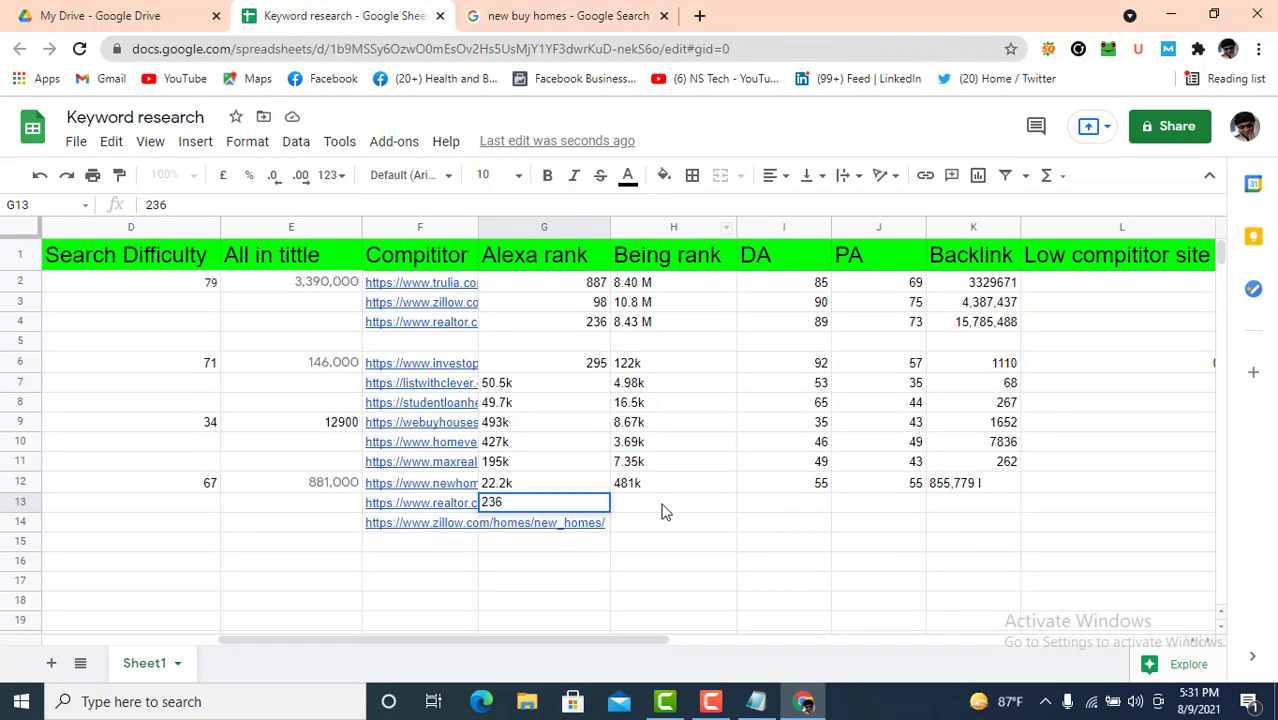
left_click(660, 507)
type("8.")
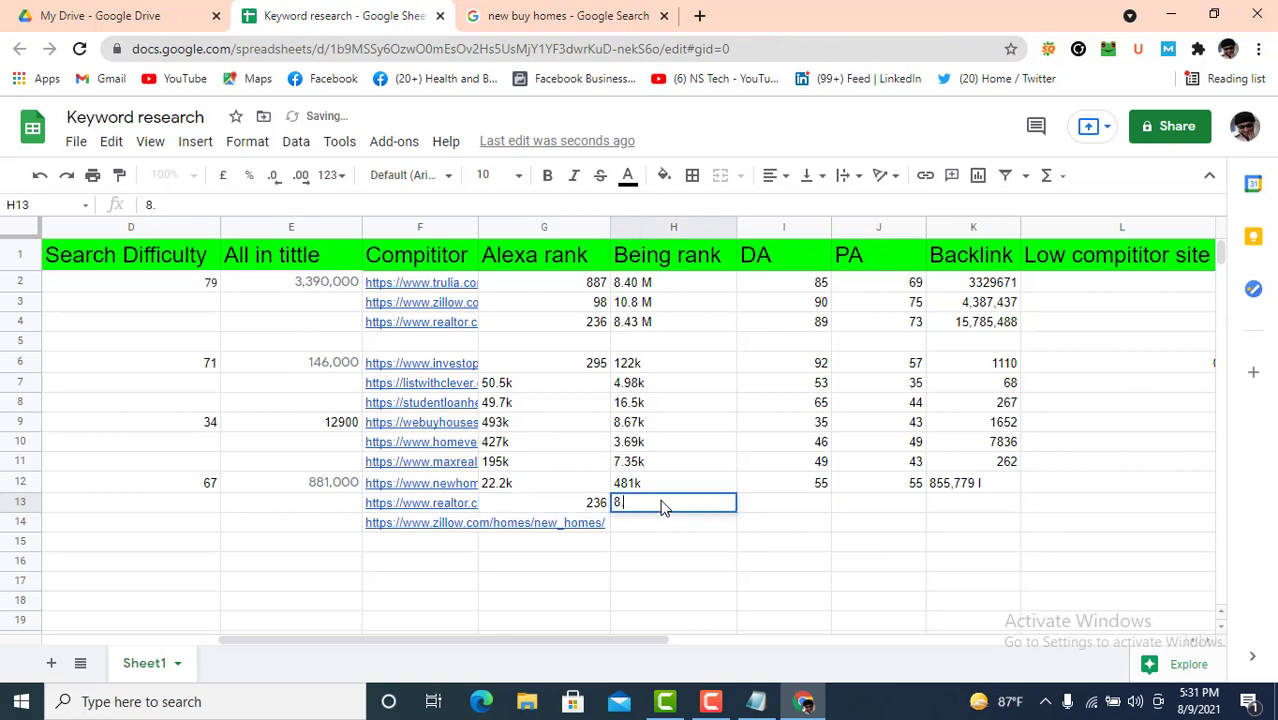
type("43M")
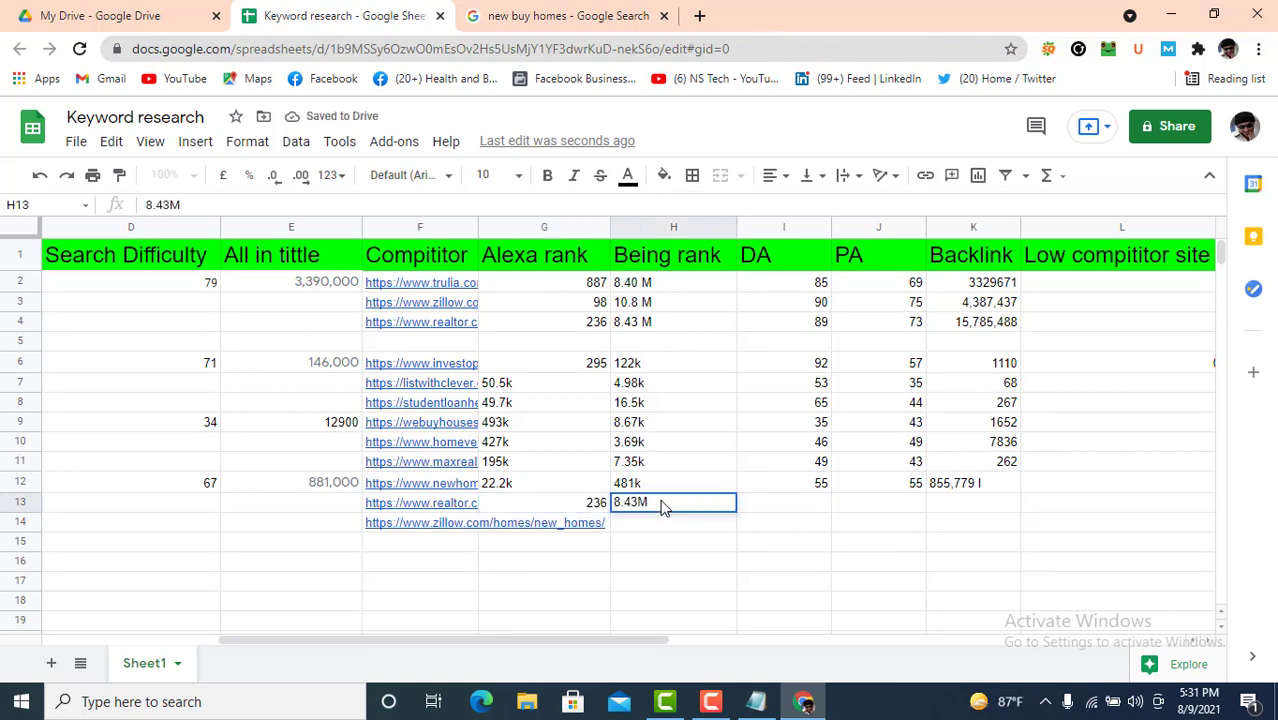
Step: Enter the realtor.com authority scores in row 13: DA 89 in I13 and PA 56 in J13
left_click(567, 15)
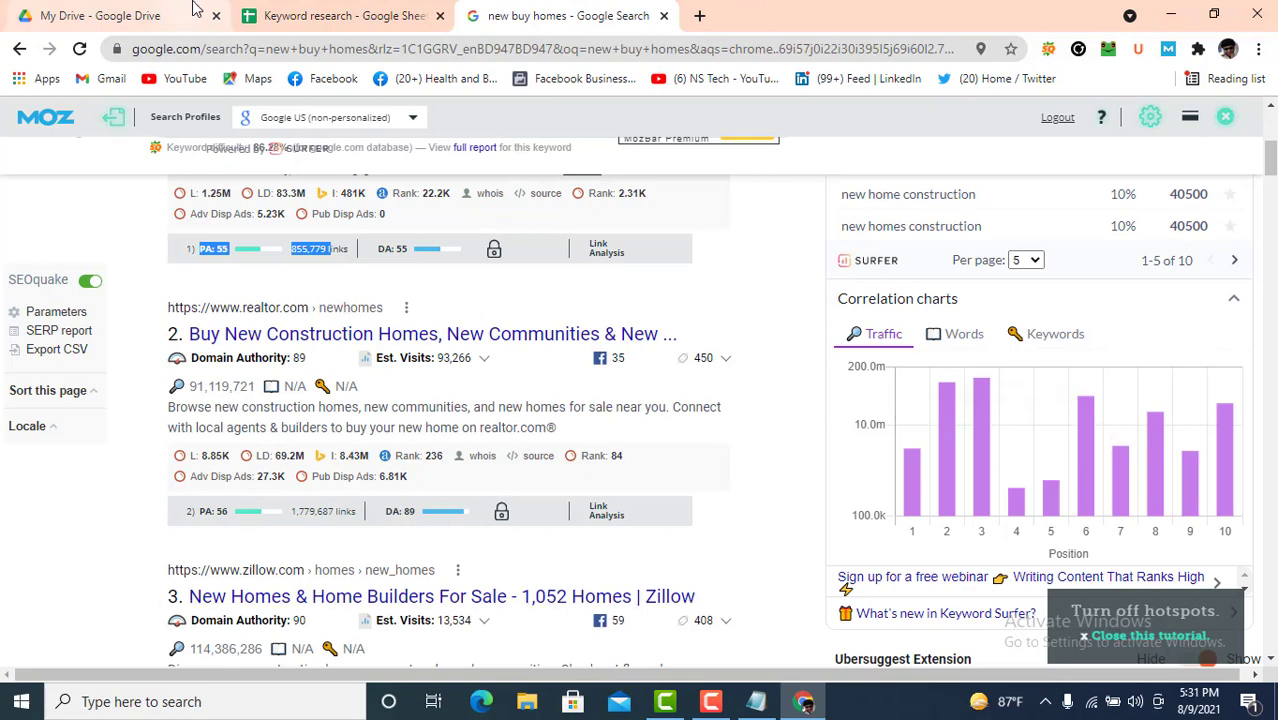
left_click(320, 10)
left_click(805, 503)
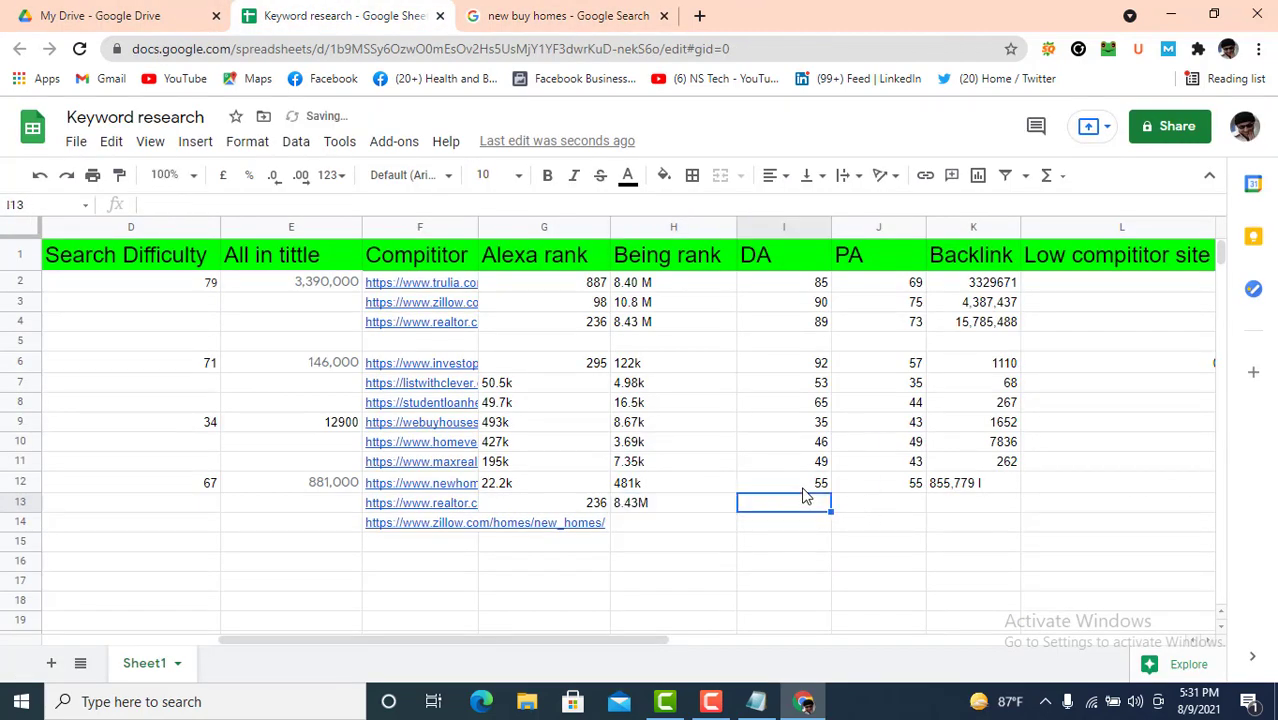
type("89")
key("Tab")
type("5")
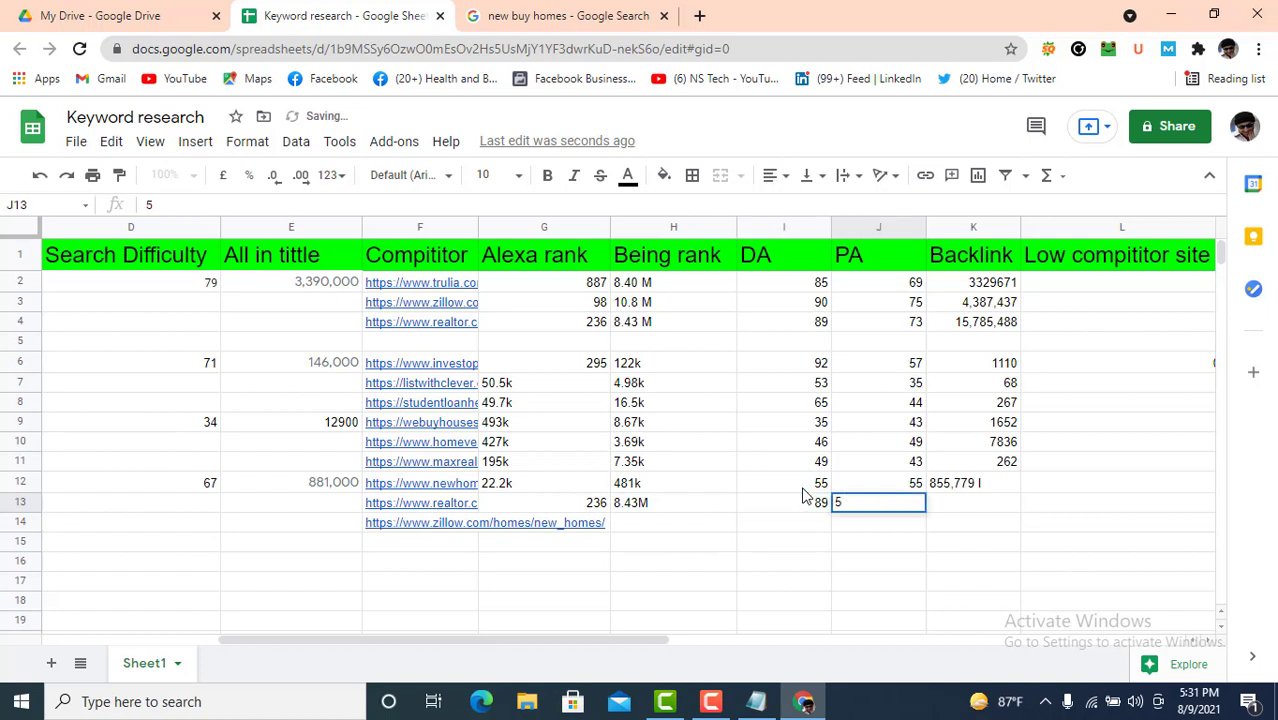
type("6")
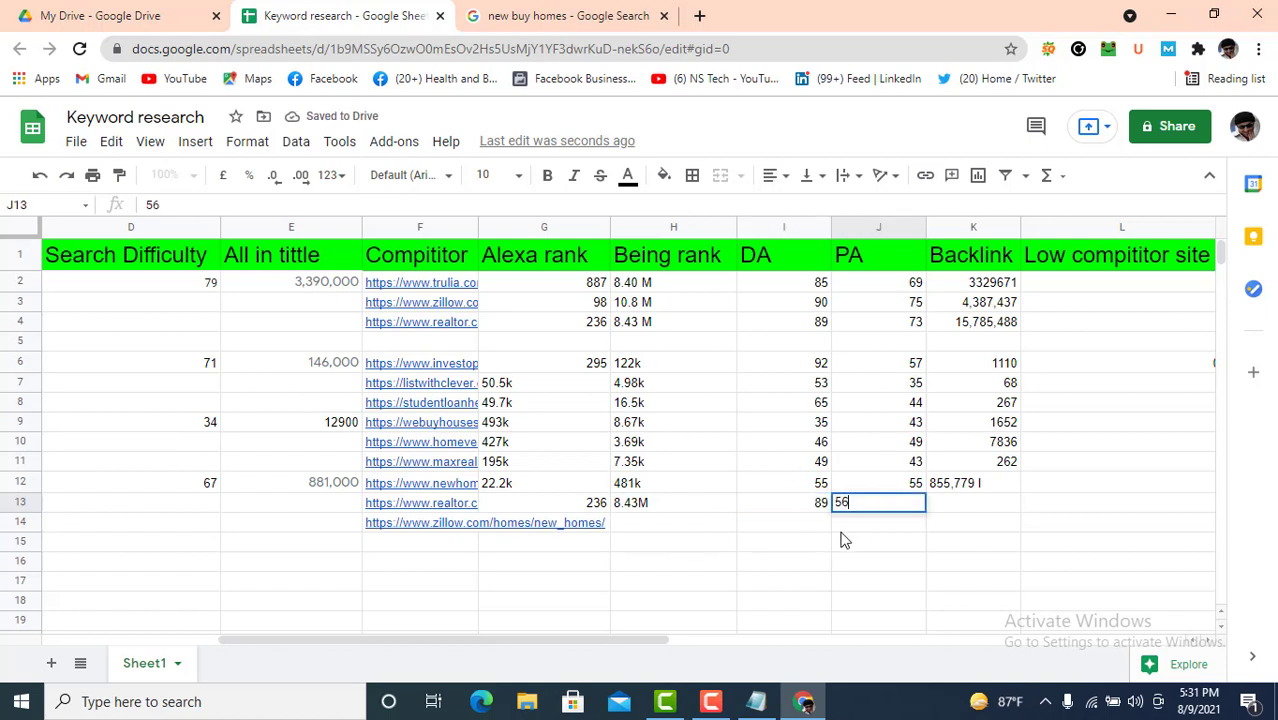
Step: Copy the link count of the realtor.com/newhomes result, 1,779,687, into Backlink cell K13
left_click(577, 14)
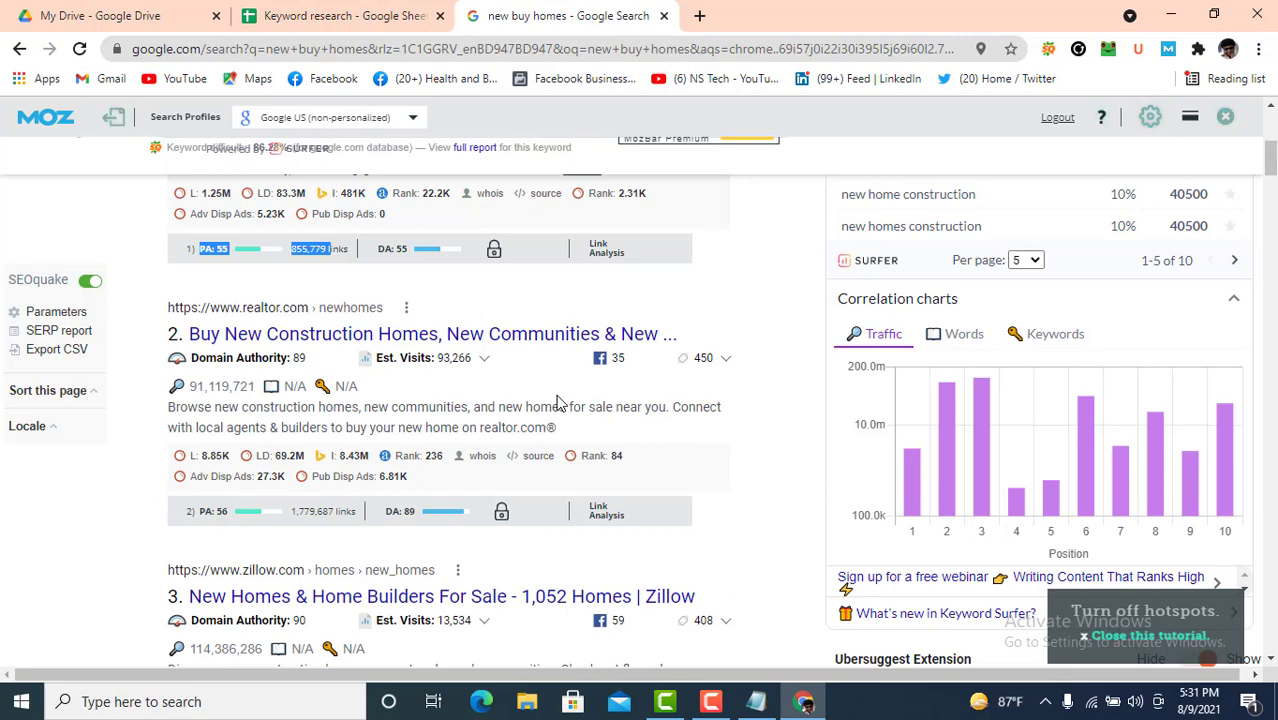
scroll(558, 402, "down", 2)
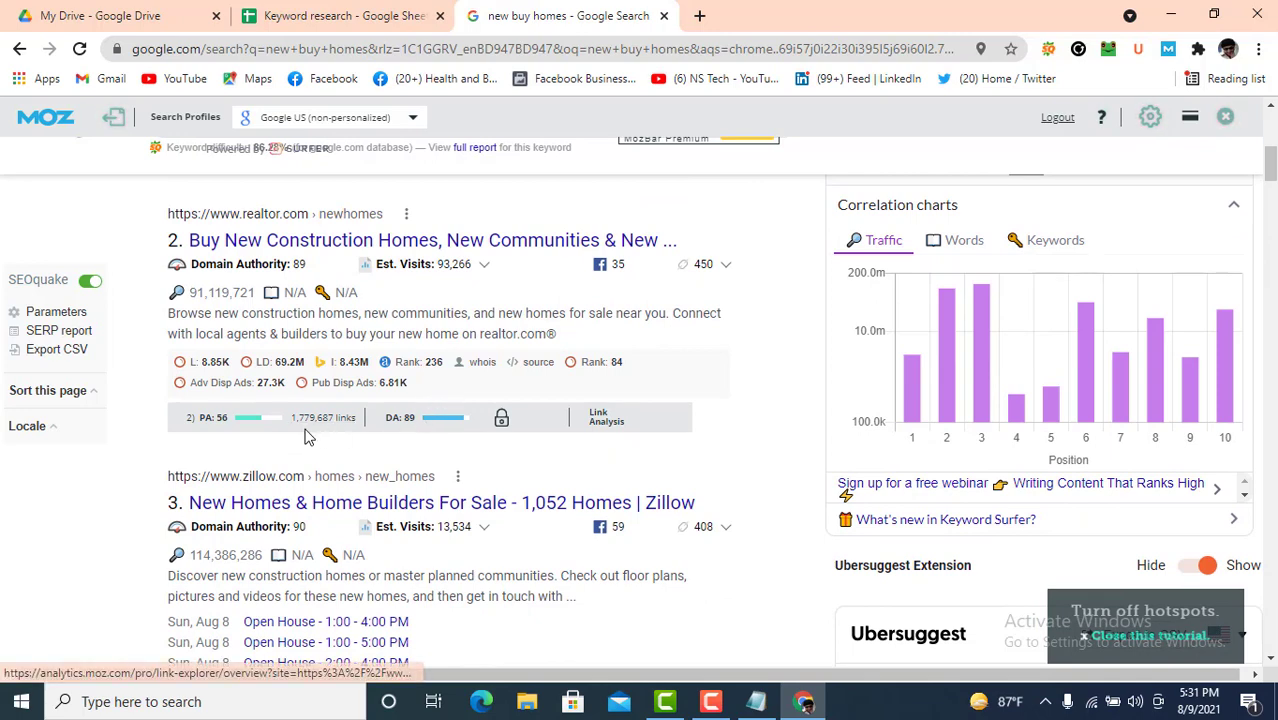
left_click_drag(287, 425, 340, 430)
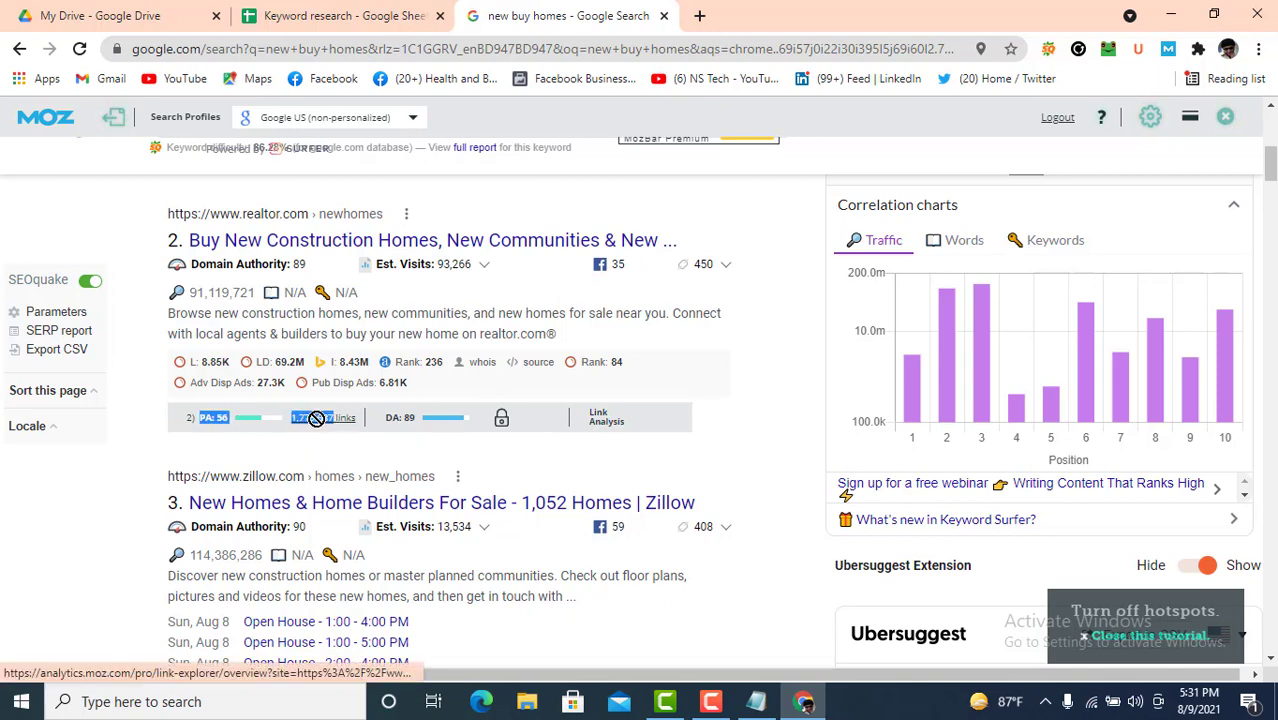
right_click(315, 421)
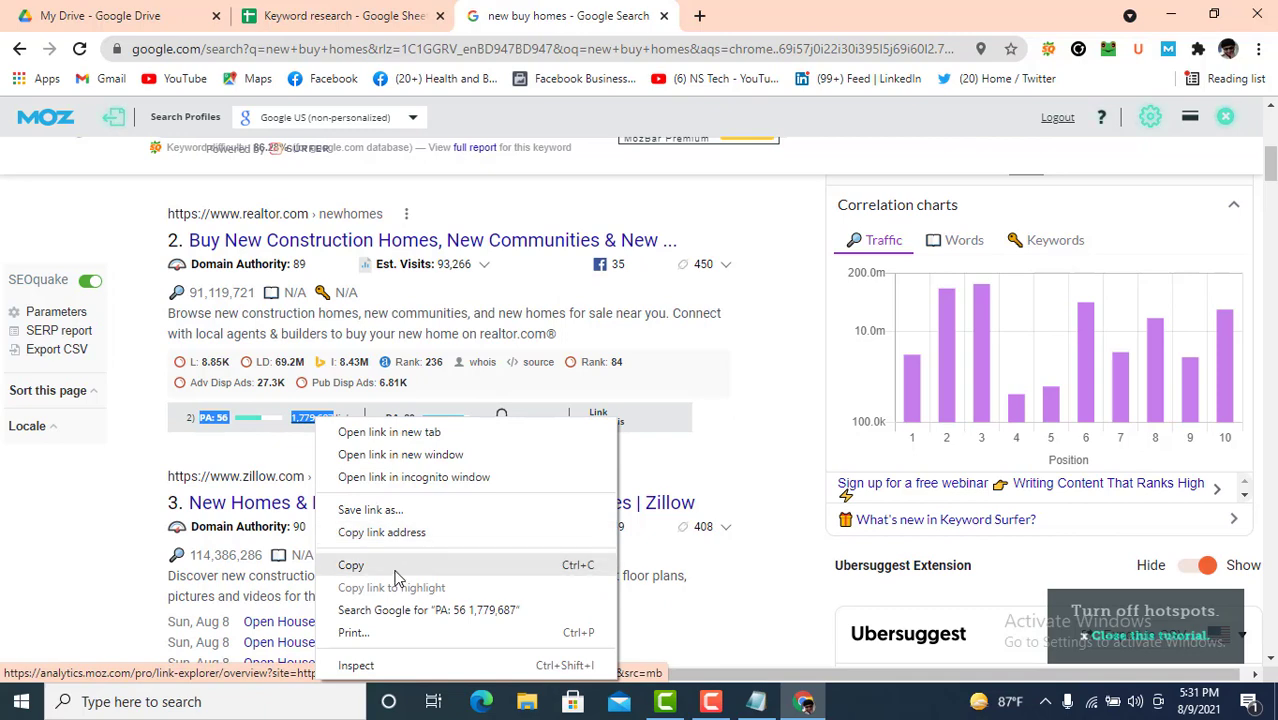
left_click(351, 565)
key("ctrl+shift+Tab")
double_click(971, 500)
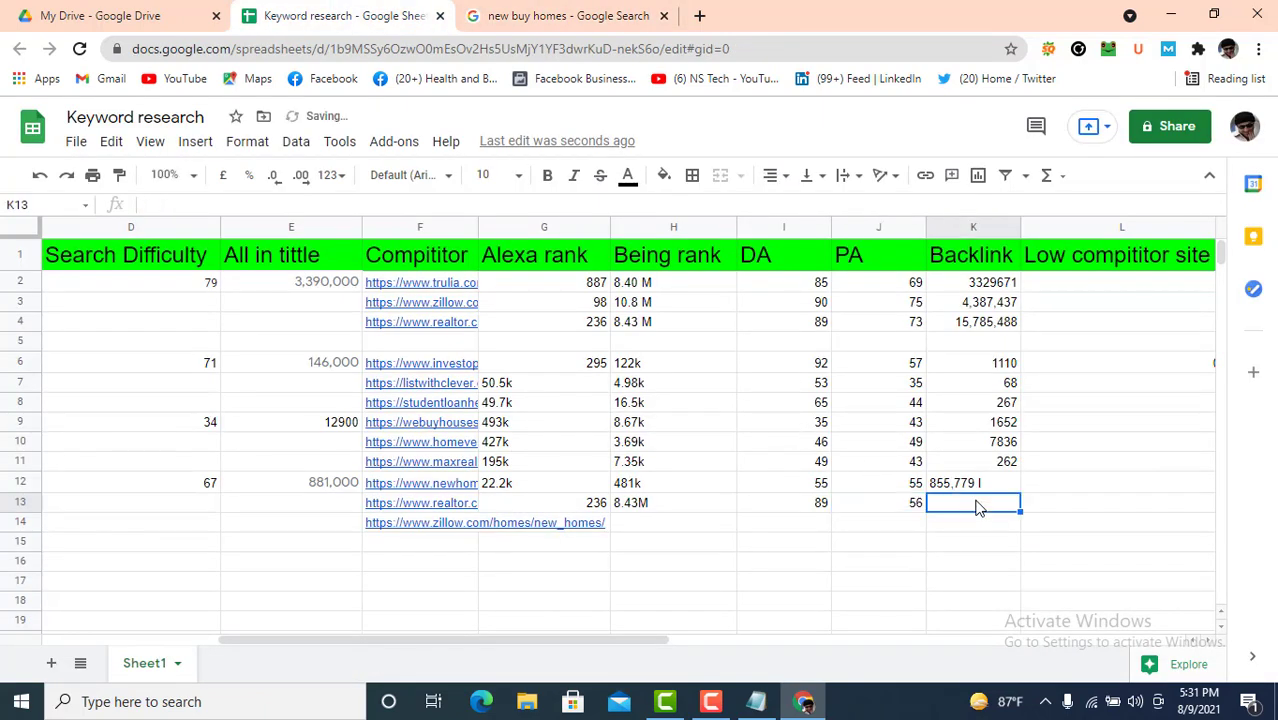
key("ctrl+v")
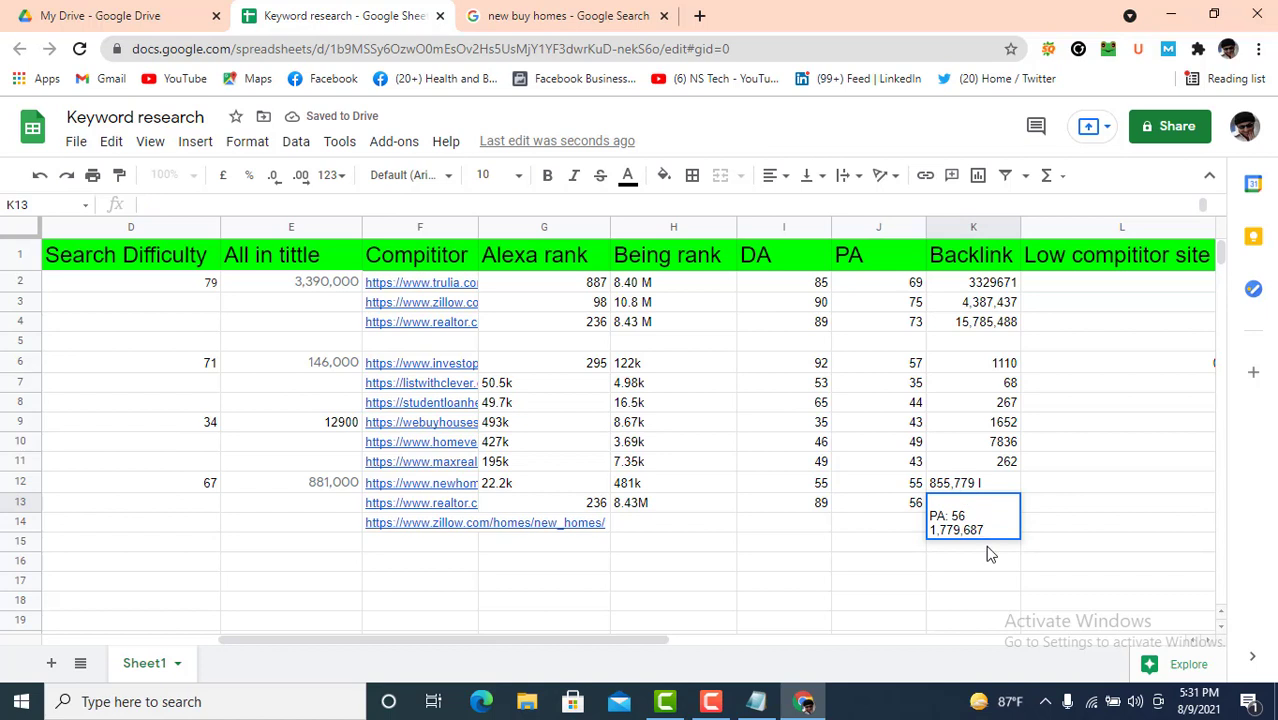
Step: Delete the PA text pasted in front of the link count in K13, leaving only 1,779,687
key("Left")
key("Left")
key("Left")
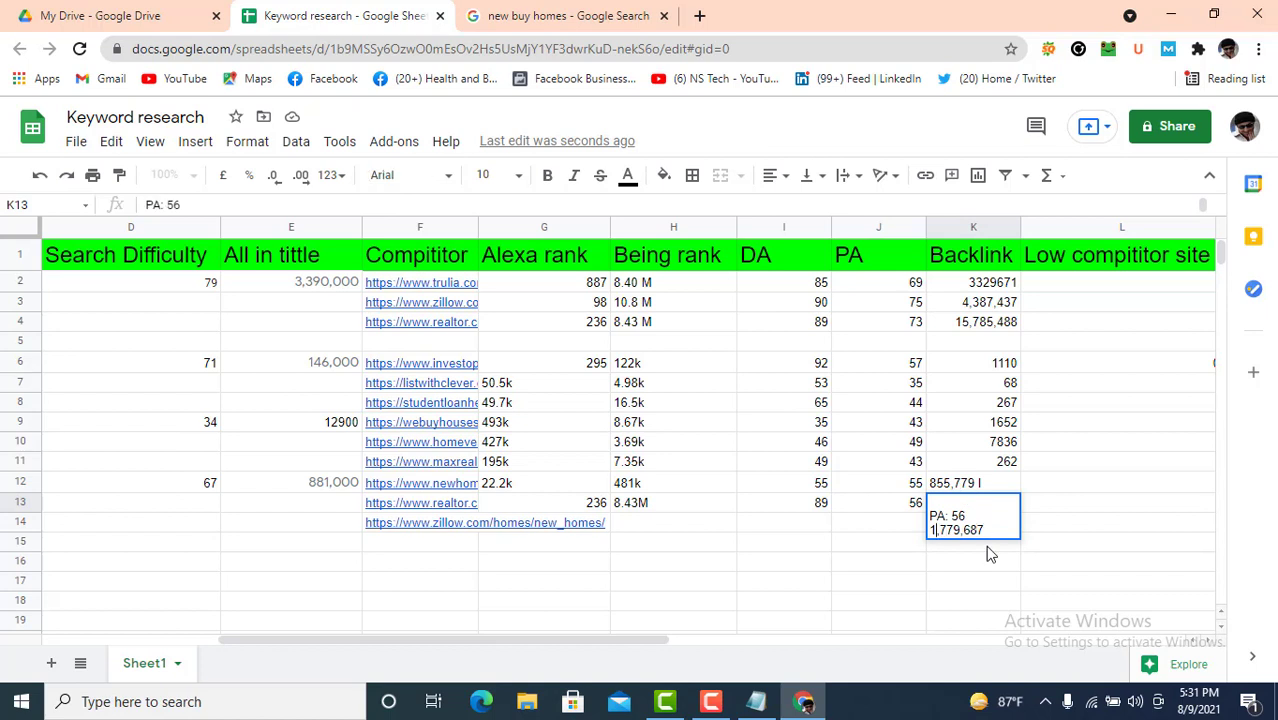
key("BackSpace")
key("BackSpace")
key("BackSpace")
key("BackSpace")
key("BackSpace")
key("BackSpace")
key("BackSpace")
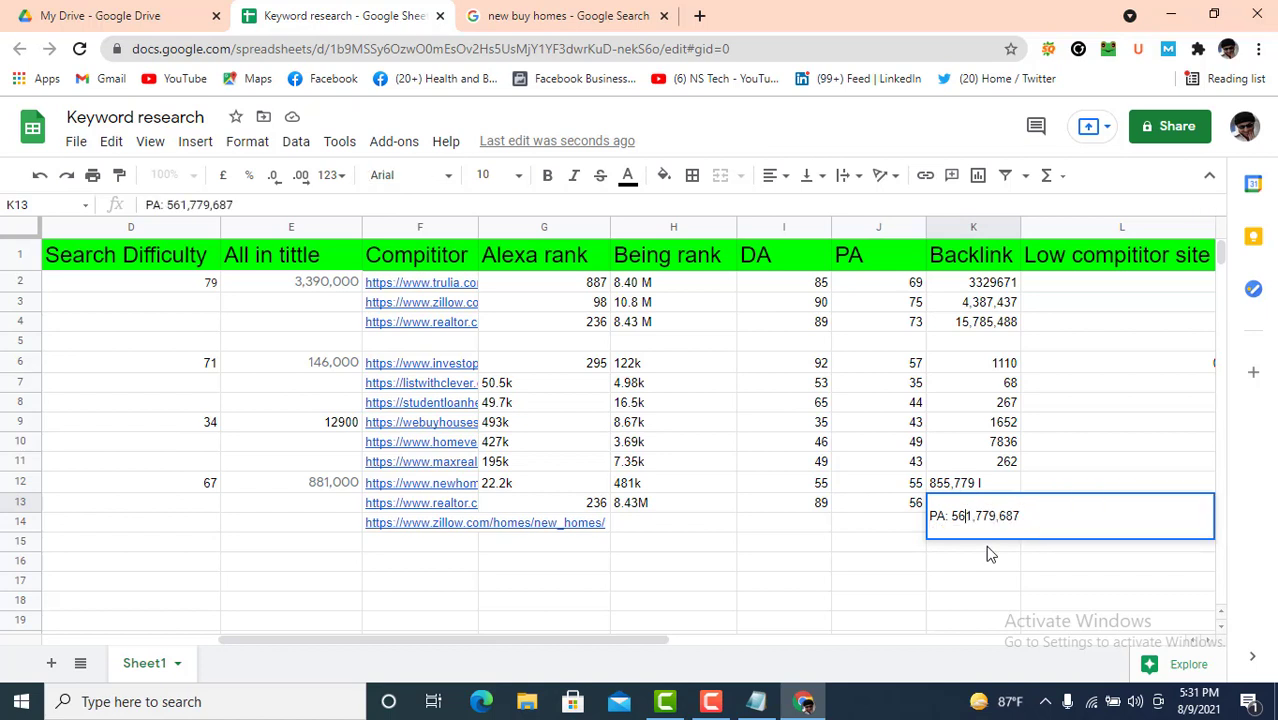
left_click(887, 567)
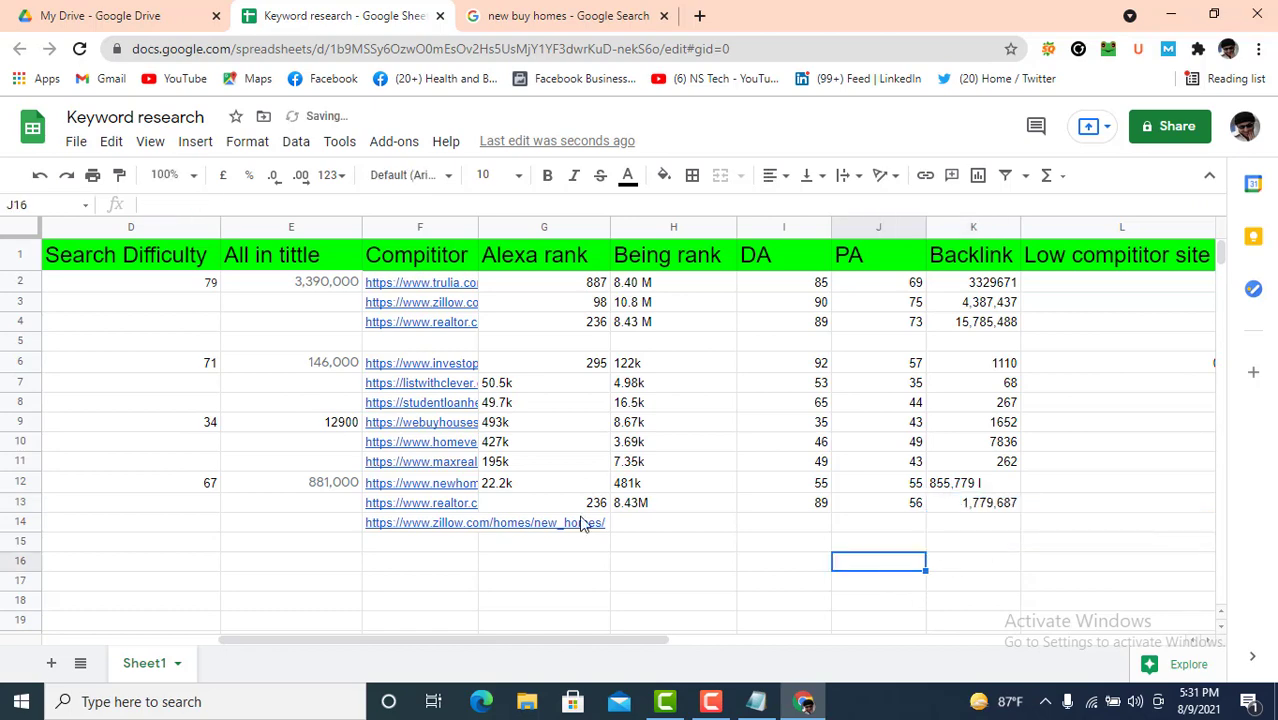
Step: Look up the Alexa rank of the third result, zillow.com new homes, and enter 98 in cell G14
left_click(601, 10)
scroll(372, 467, "down", 3)
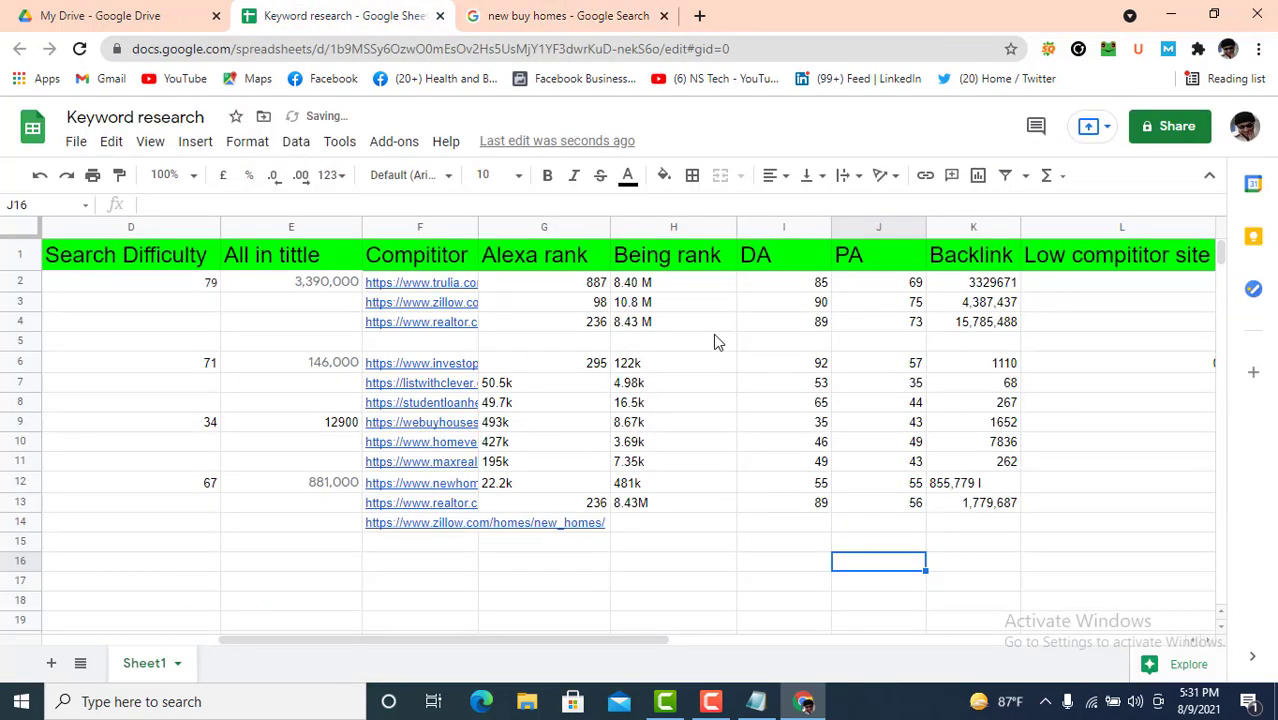
left_click(340, 15)
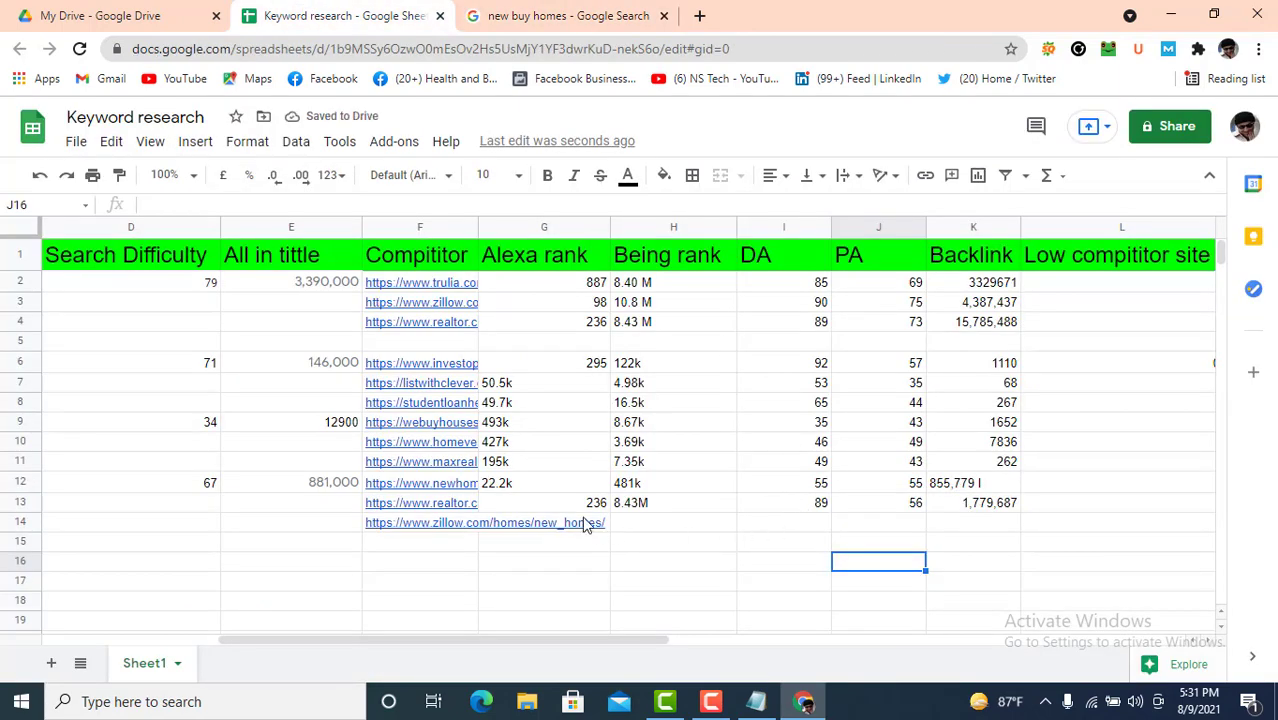
left_click(585, 522)
type("98")
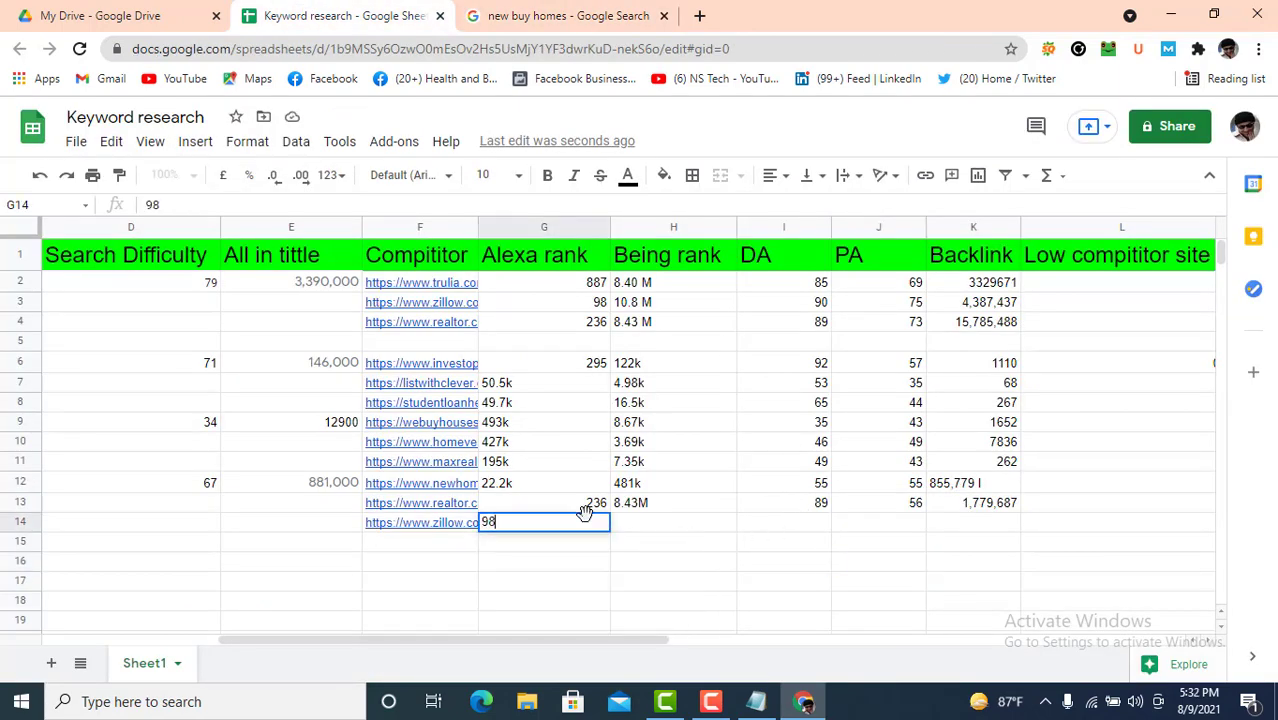
Step: Look up the Bing index figure of the zillow.com result and enter 10.8M in Being rank cell H14
left_click(506, 13)
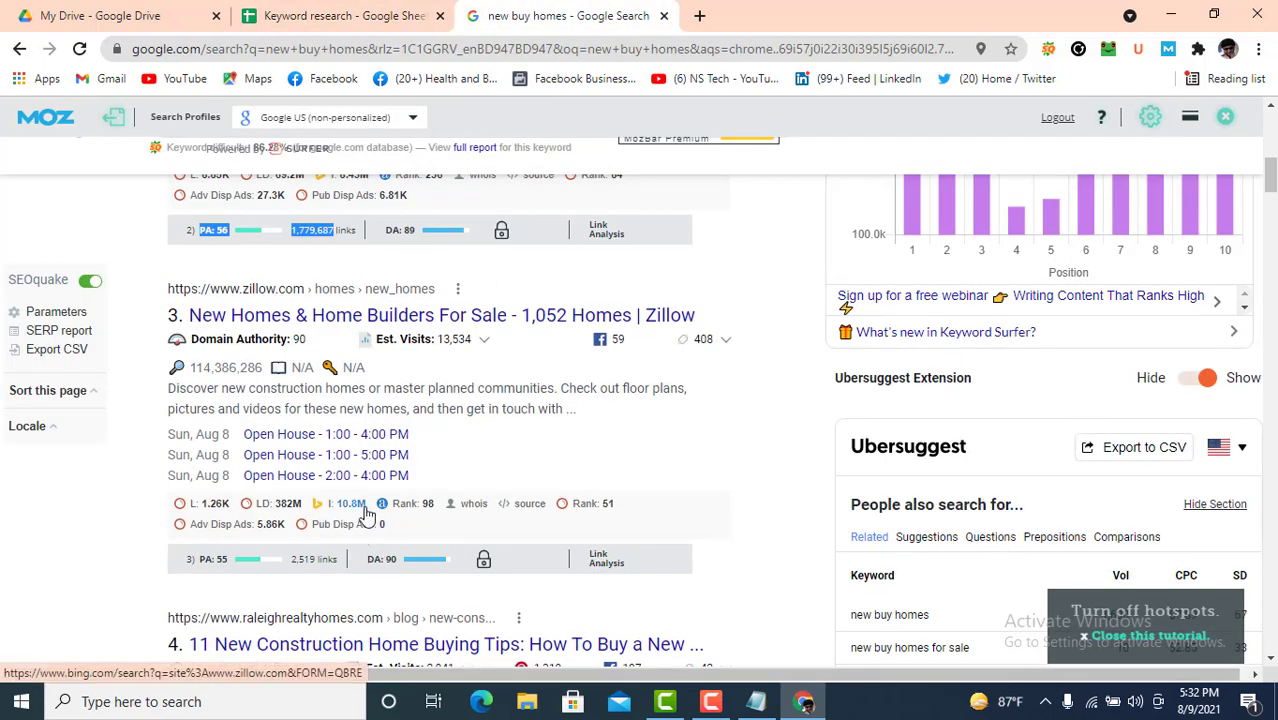
left_click(290, 15)
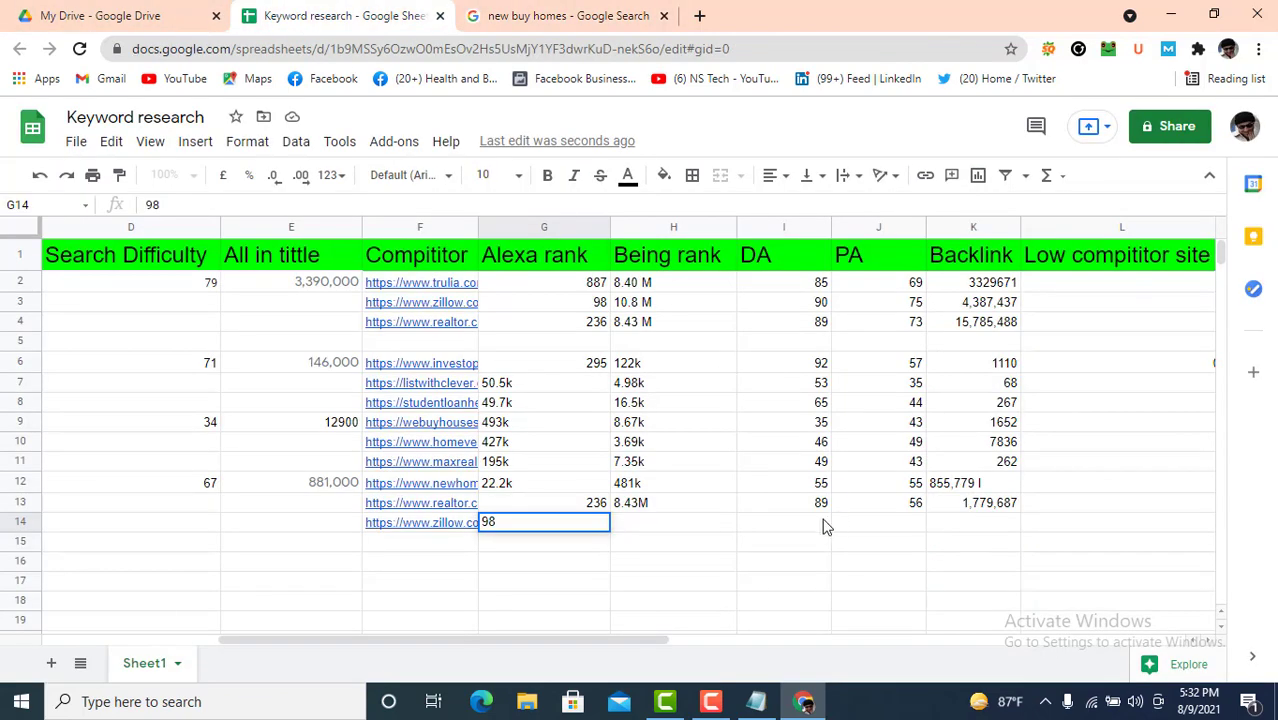
key("Tab")
type("1")
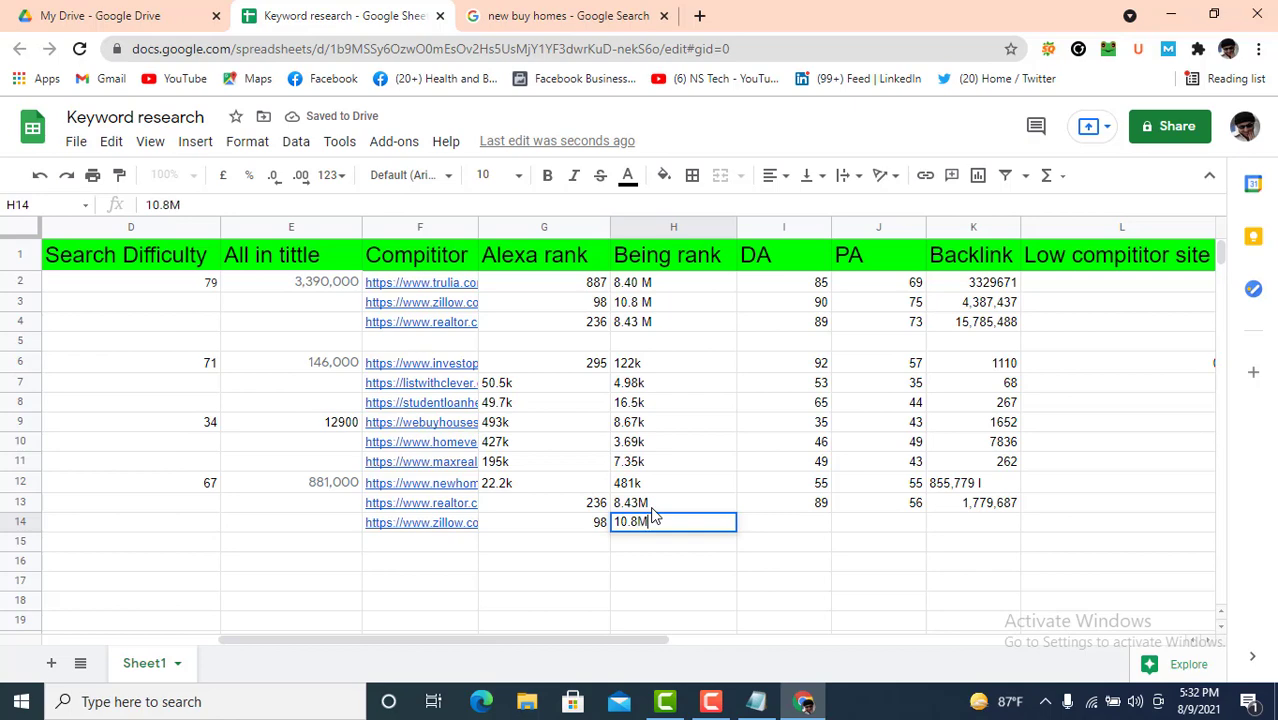
Step: Enter the zillow.com authority scores in row 14: DA 90 in I14 and PA 55 in J14
left_click(505, 15)
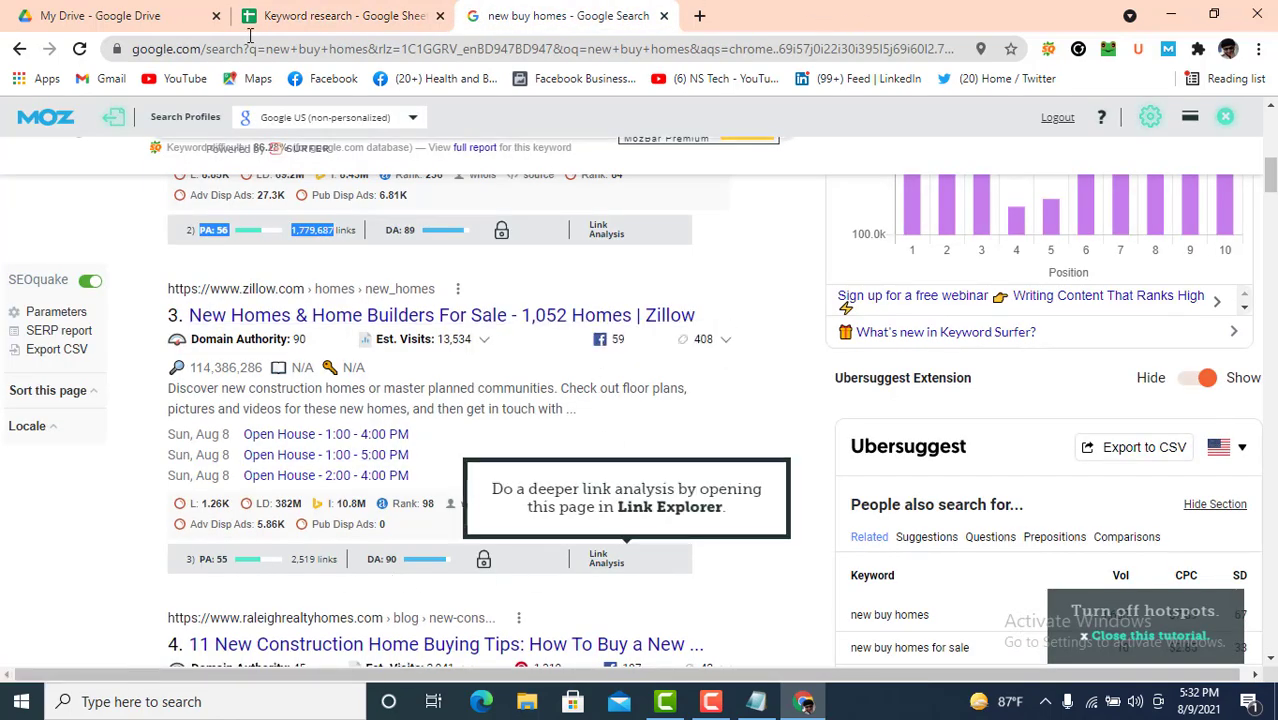
left_click(305, 15)
left_click(828, 524)
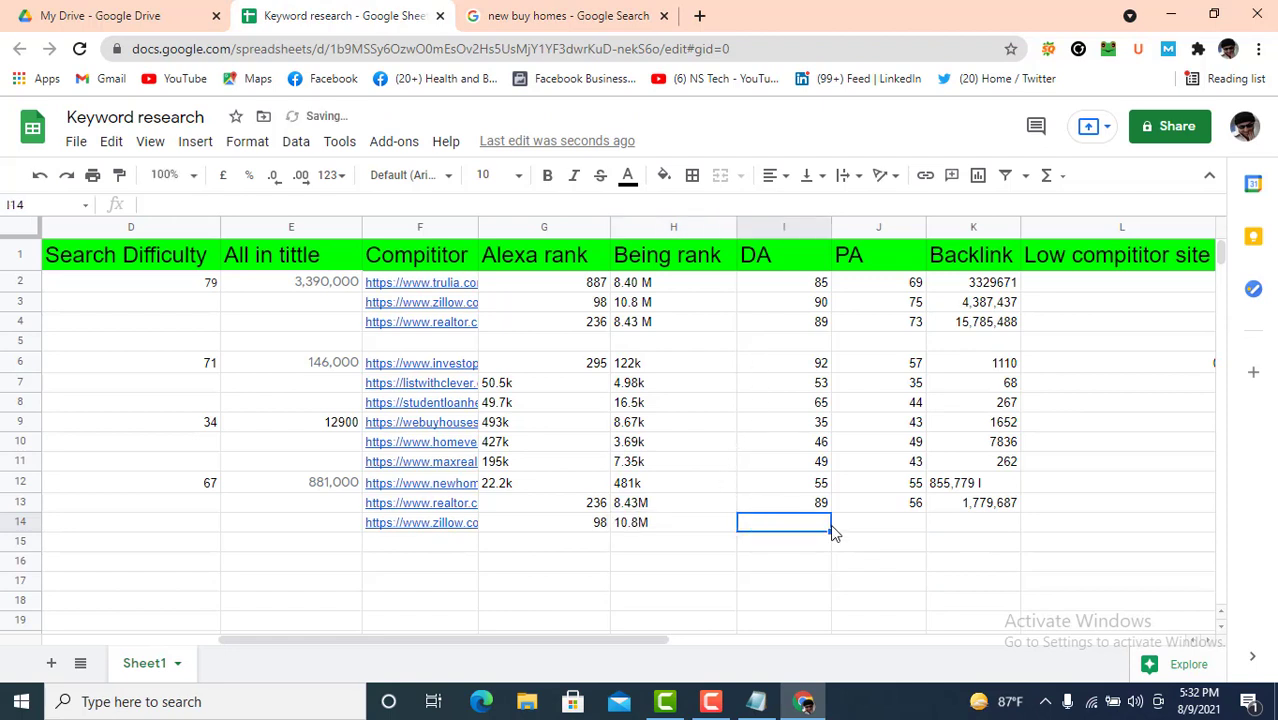
type("90")
key("Tab")
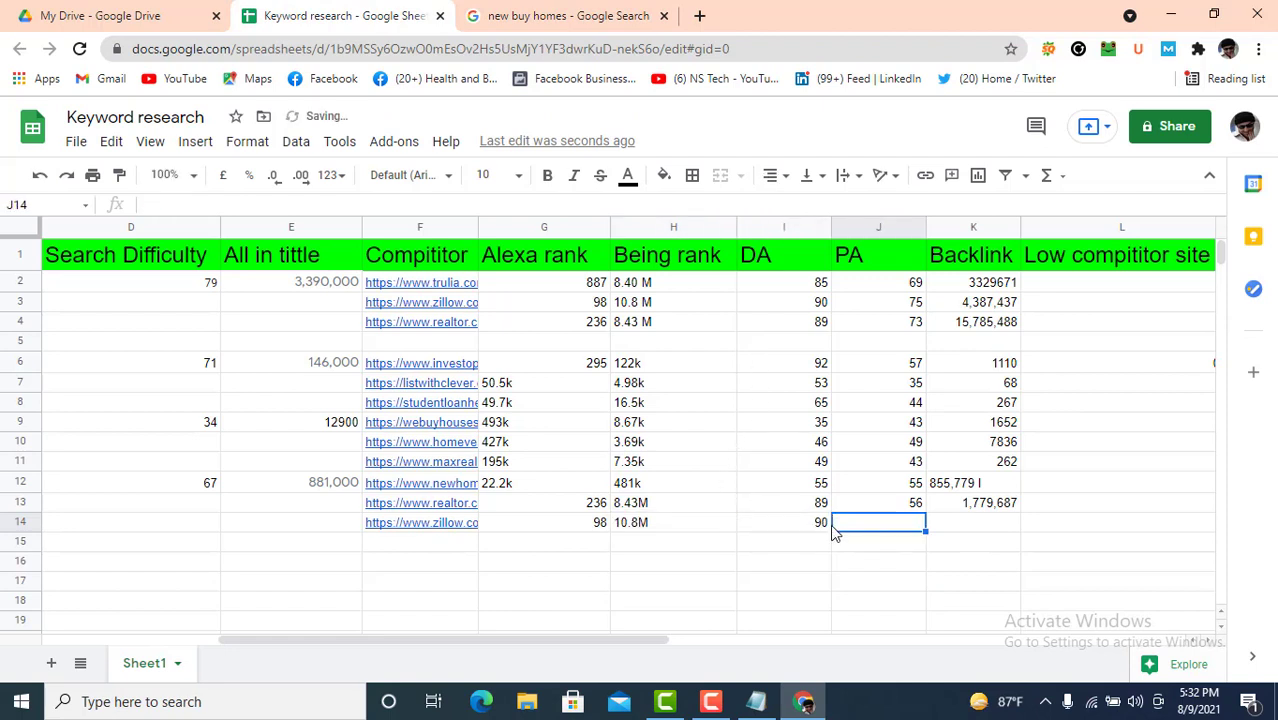
type("55")
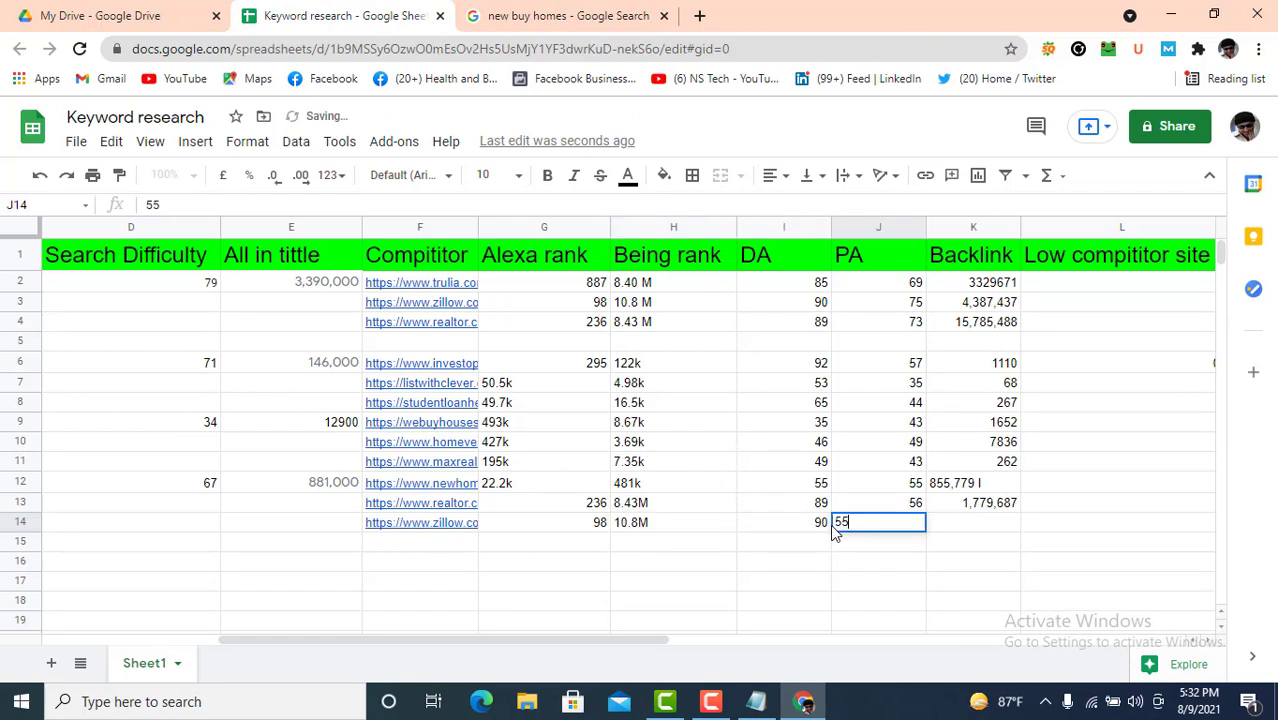
Step: Look up the link count of the zillow.com result and enter 2519 in Backlink cell K14
left_click(503, 18)
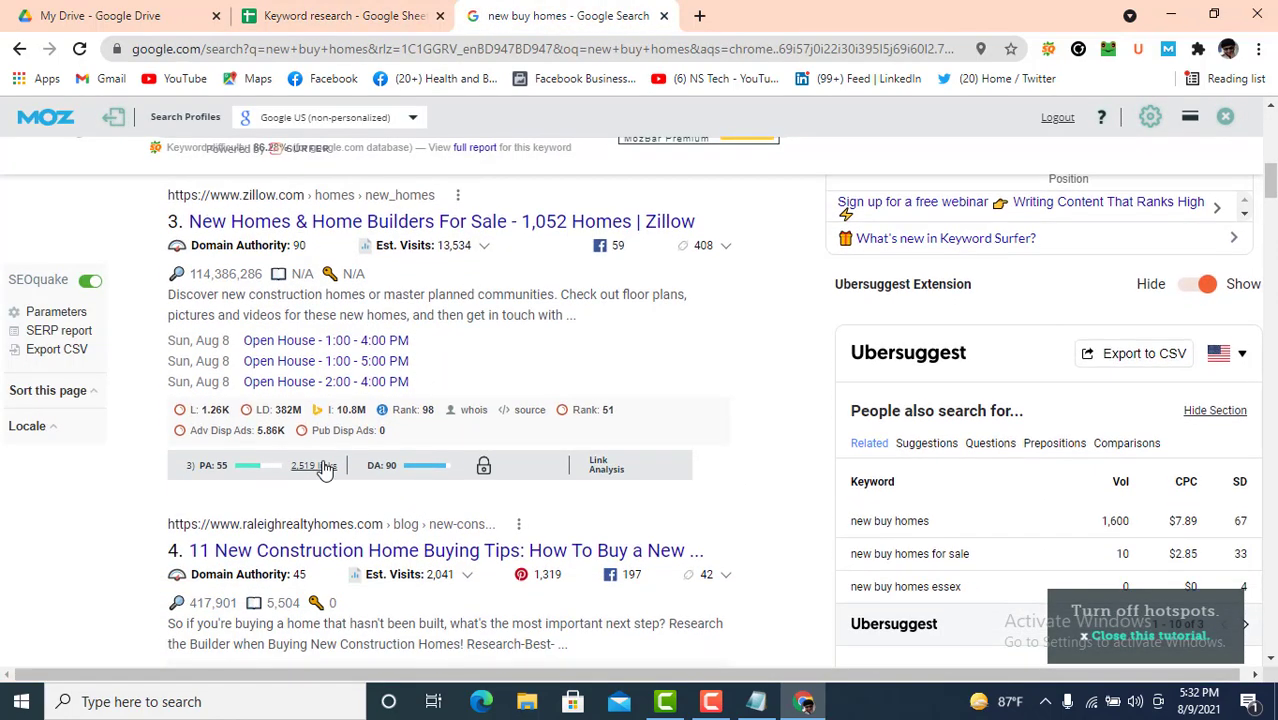
left_click(290, 15)
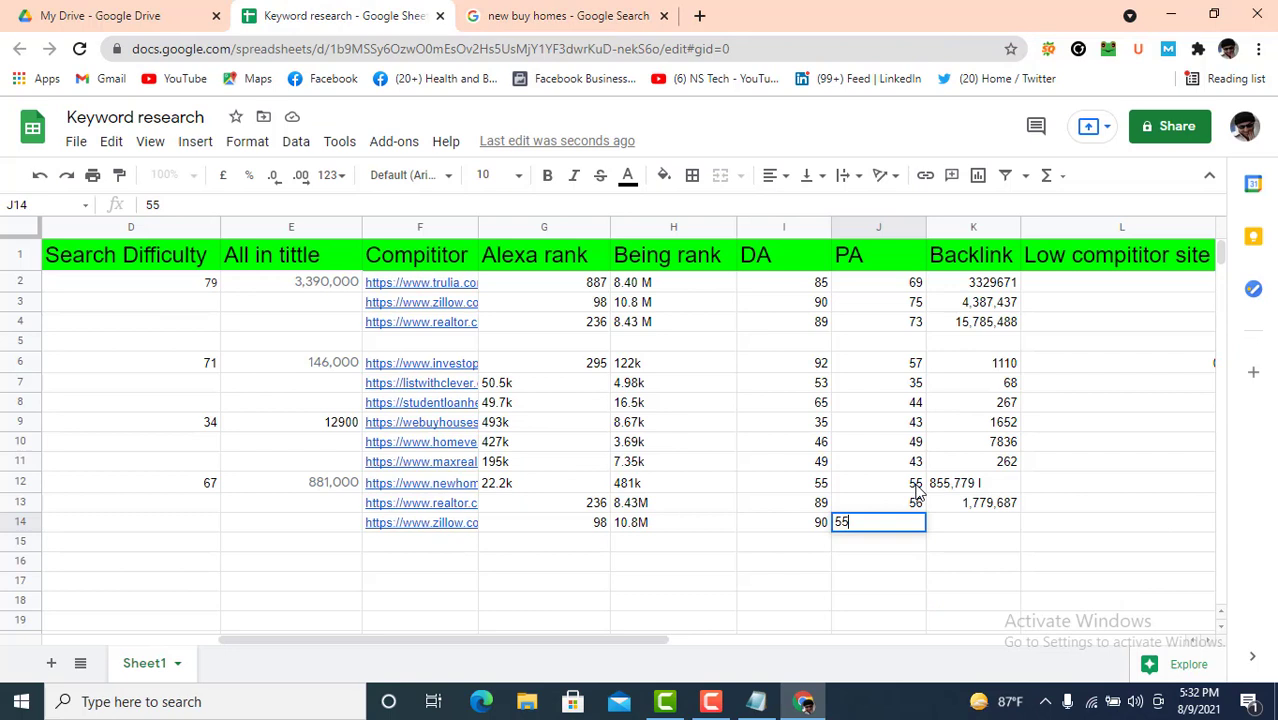
left_click(966, 529)
type("25")
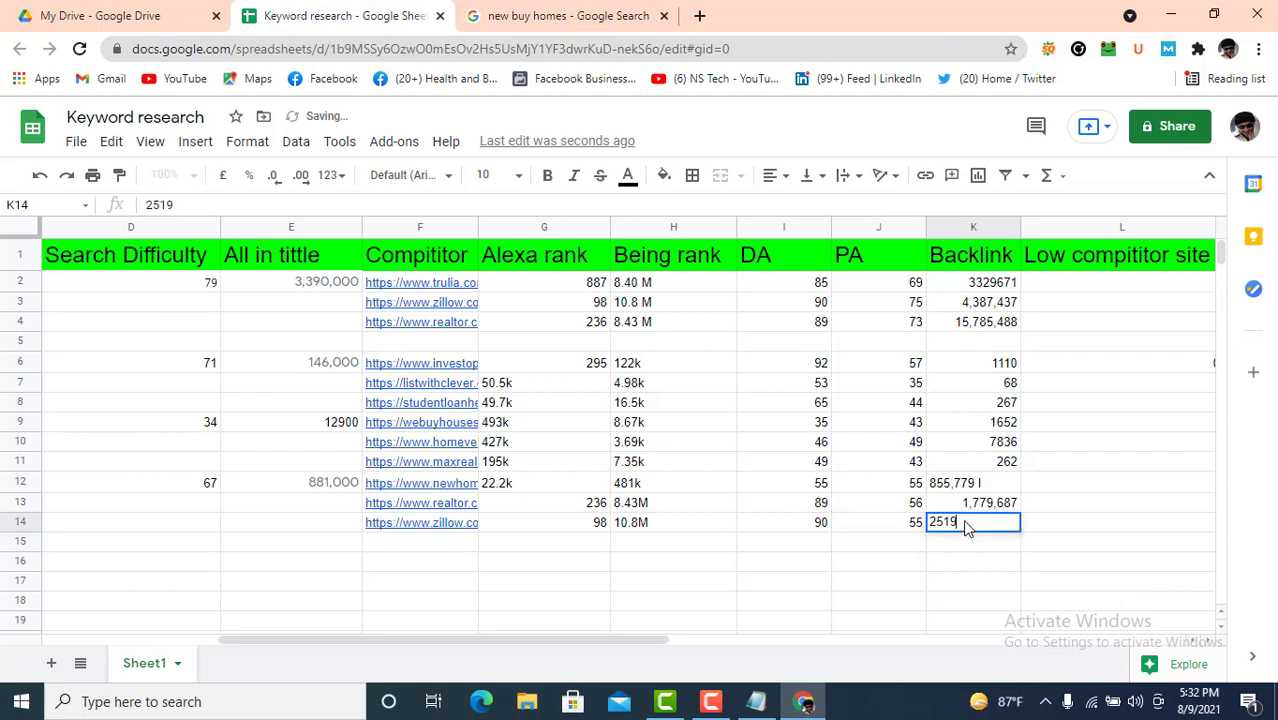
type("19")
left_click(1133, 509)
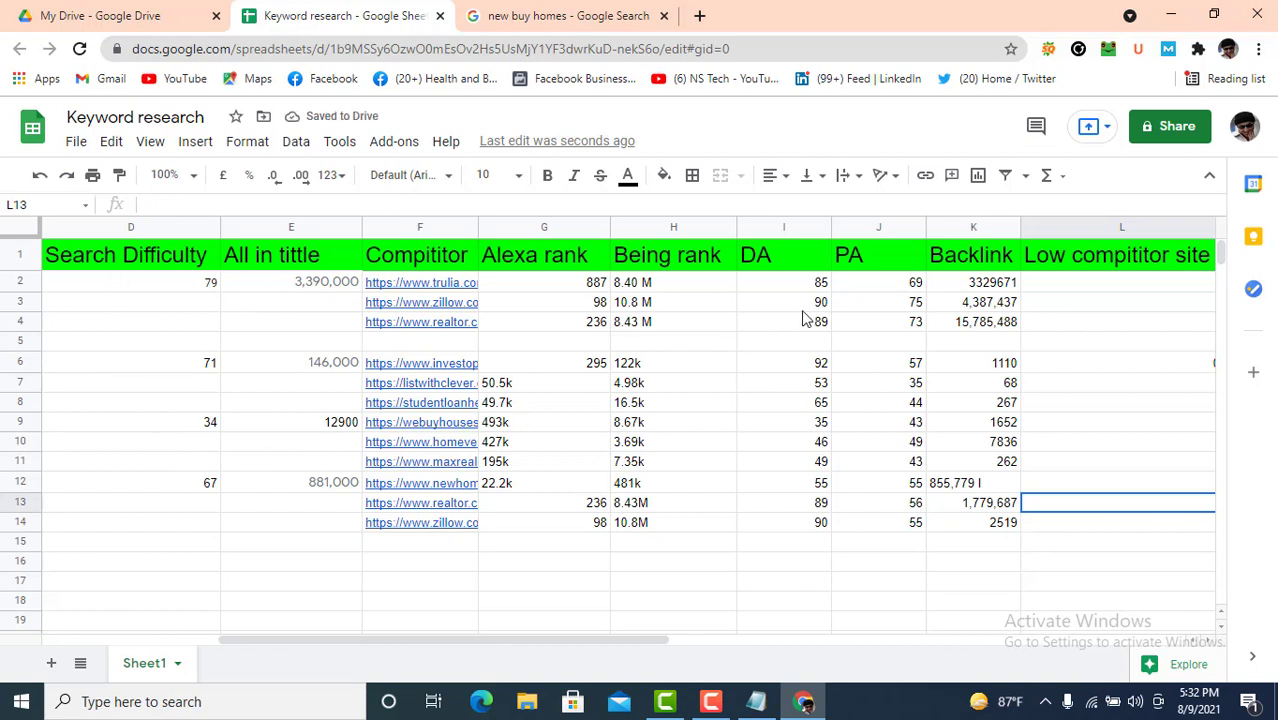
Step: Right-align the Backlink values in K2:K14
left_click_drag(975, 285, 1003, 522)
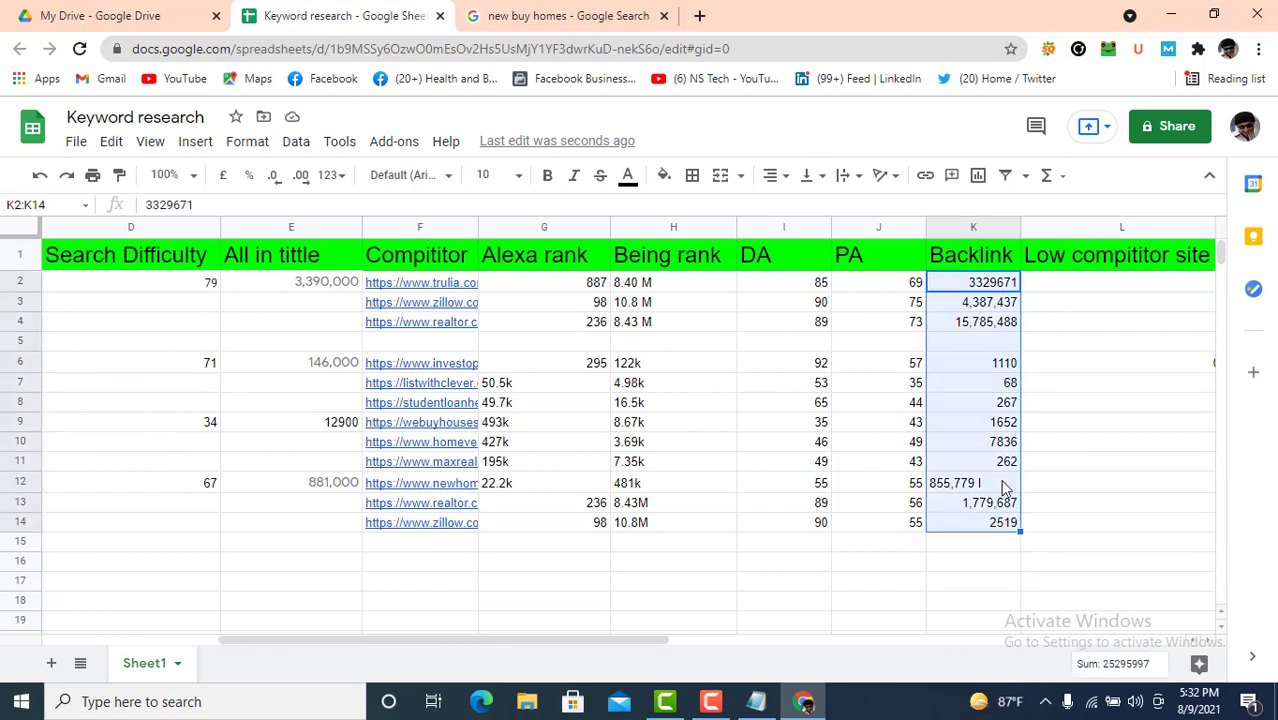
left_click(775, 175)
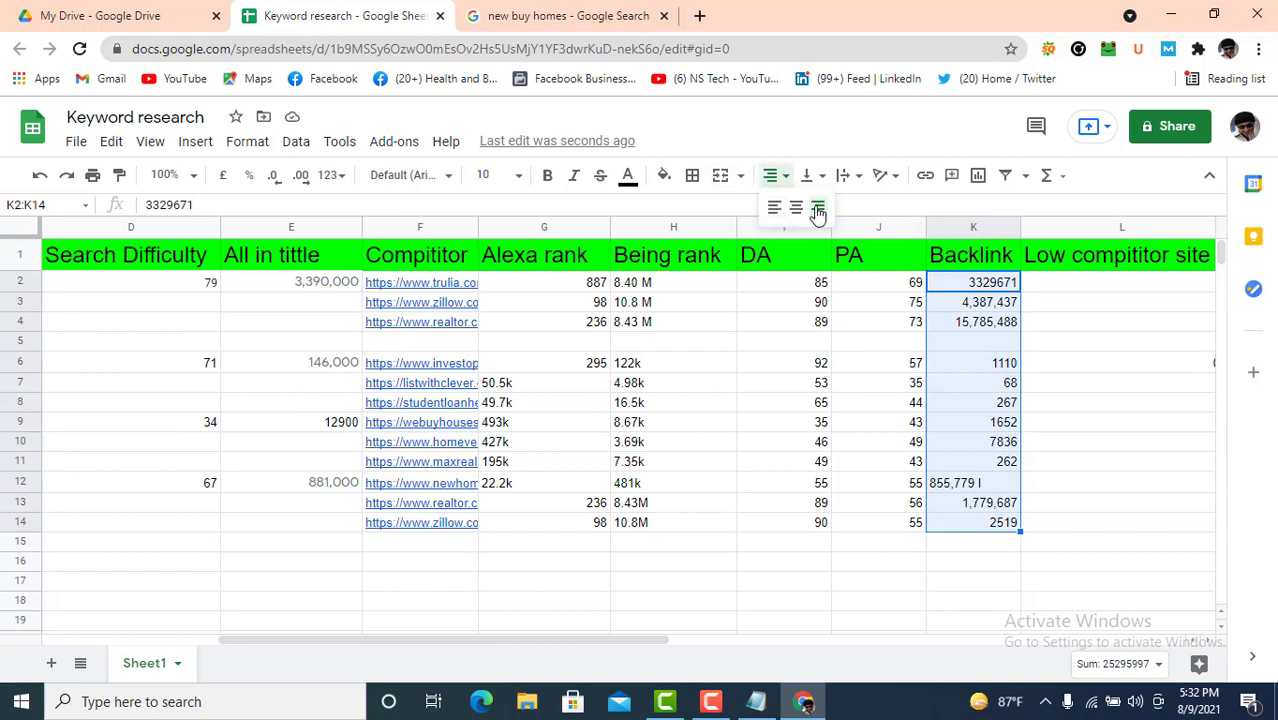
left_click(818, 207)
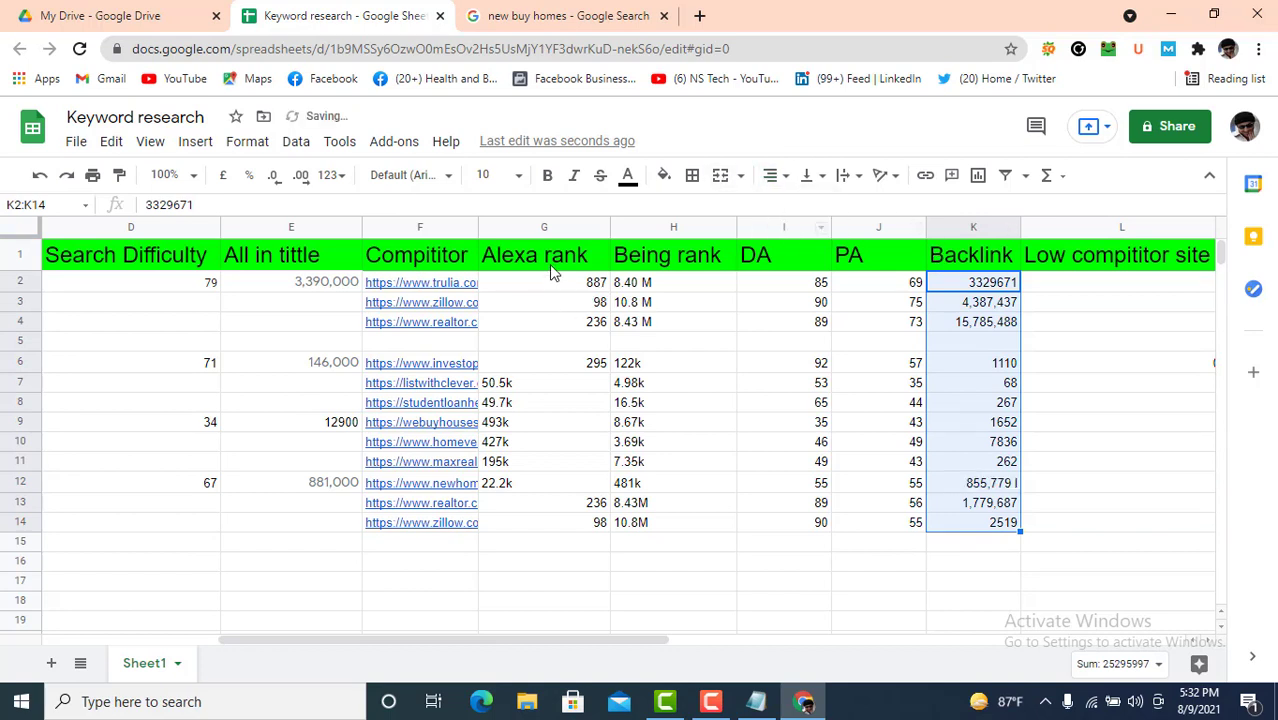
Step: Center the whole Alexa rank column G horizontally
left_click(558, 228)
left_click(775, 175)
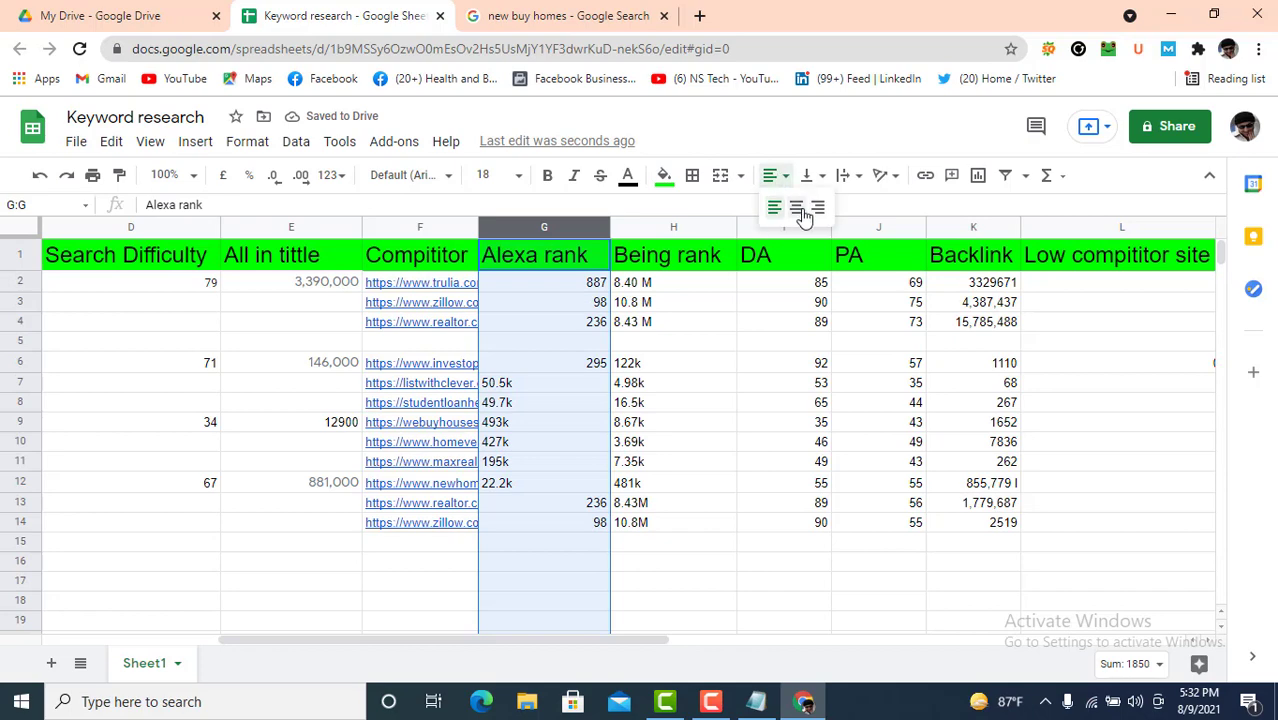
left_click(795, 207)
left_click(742, 442)
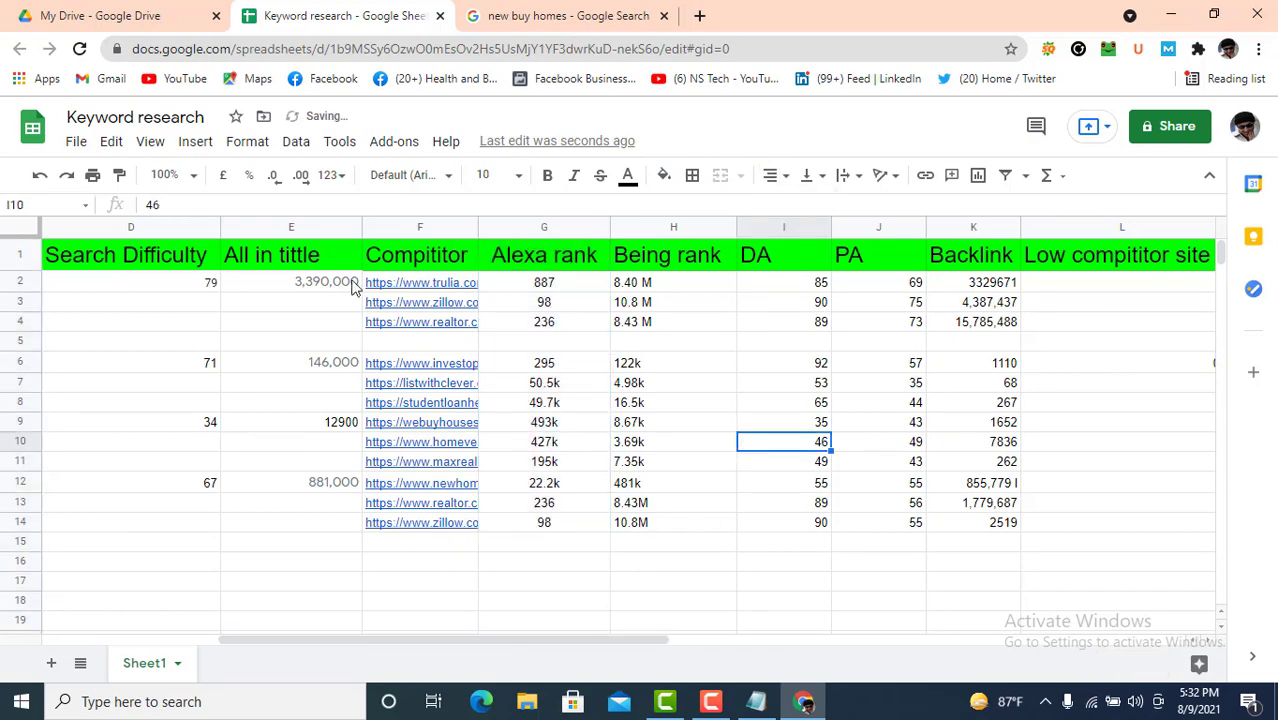
Step: Set the text colour of rows 2 to 13 to black across the whole sheet
left_click_drag(630, 650, 472, 640)
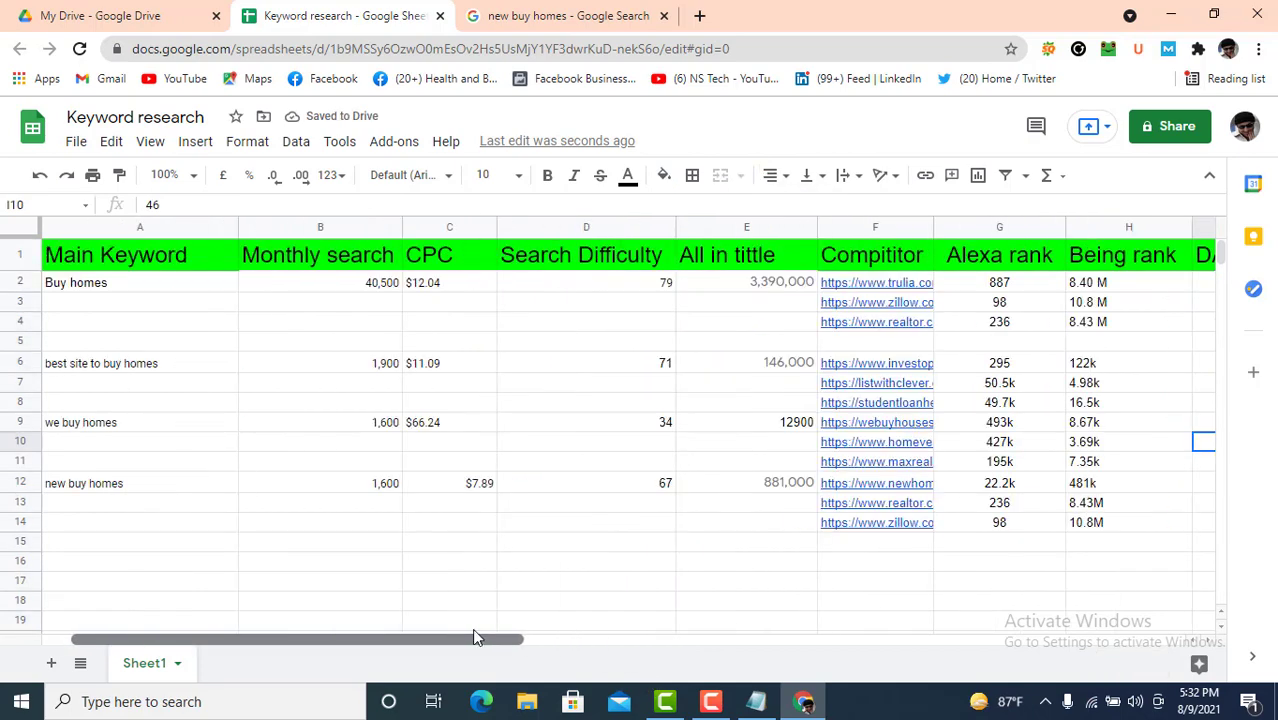
left_click_drag(31, 289, 26, 500)
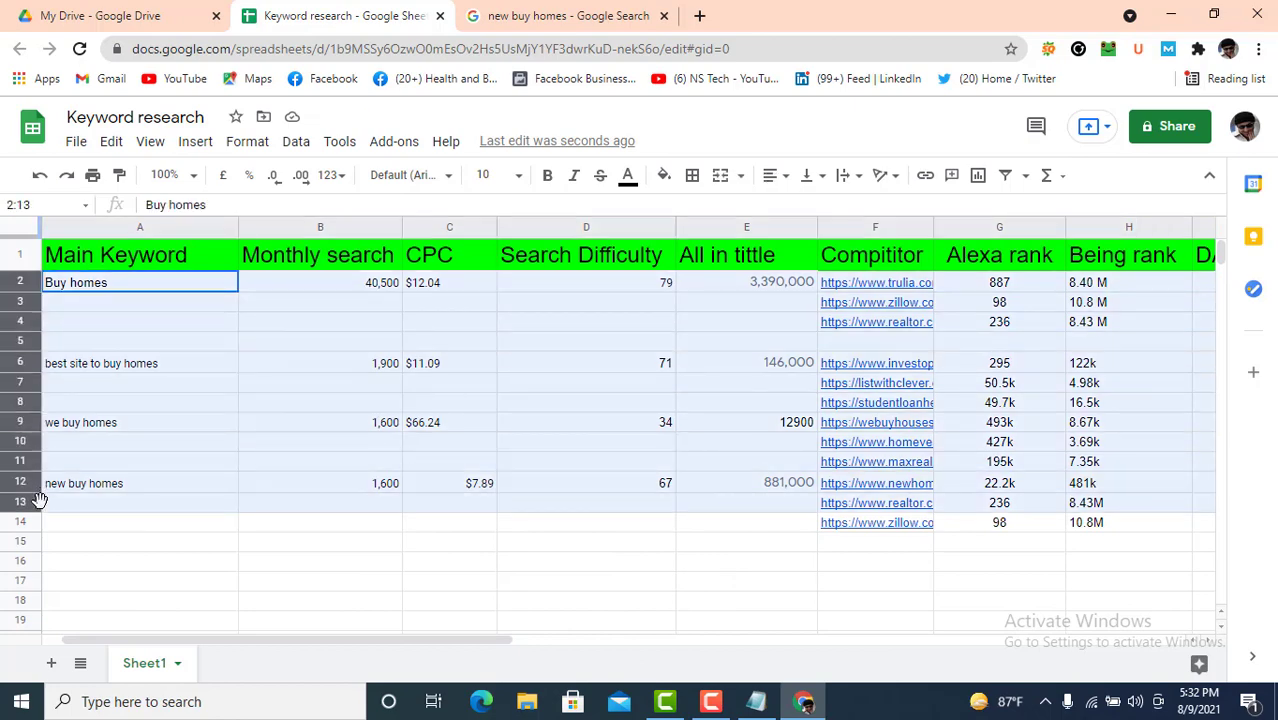
left_click(628, 177)
left_click(641, 243)
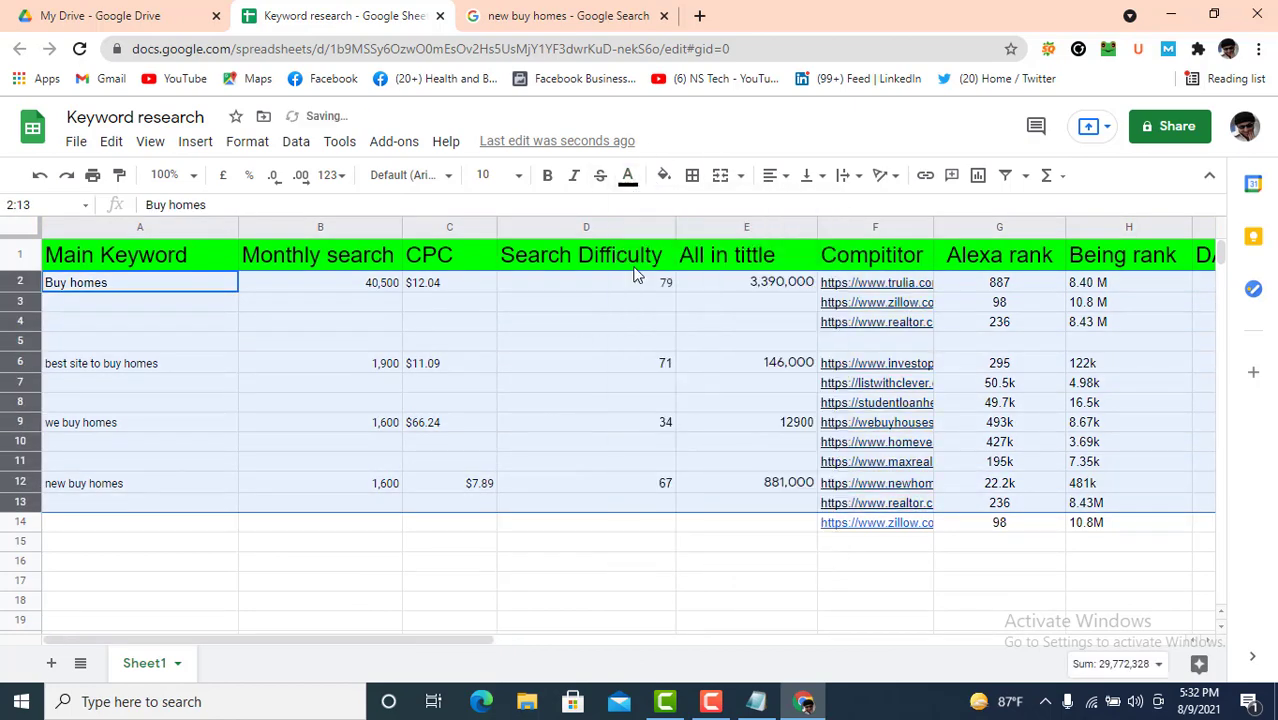
left_click(578, 342)
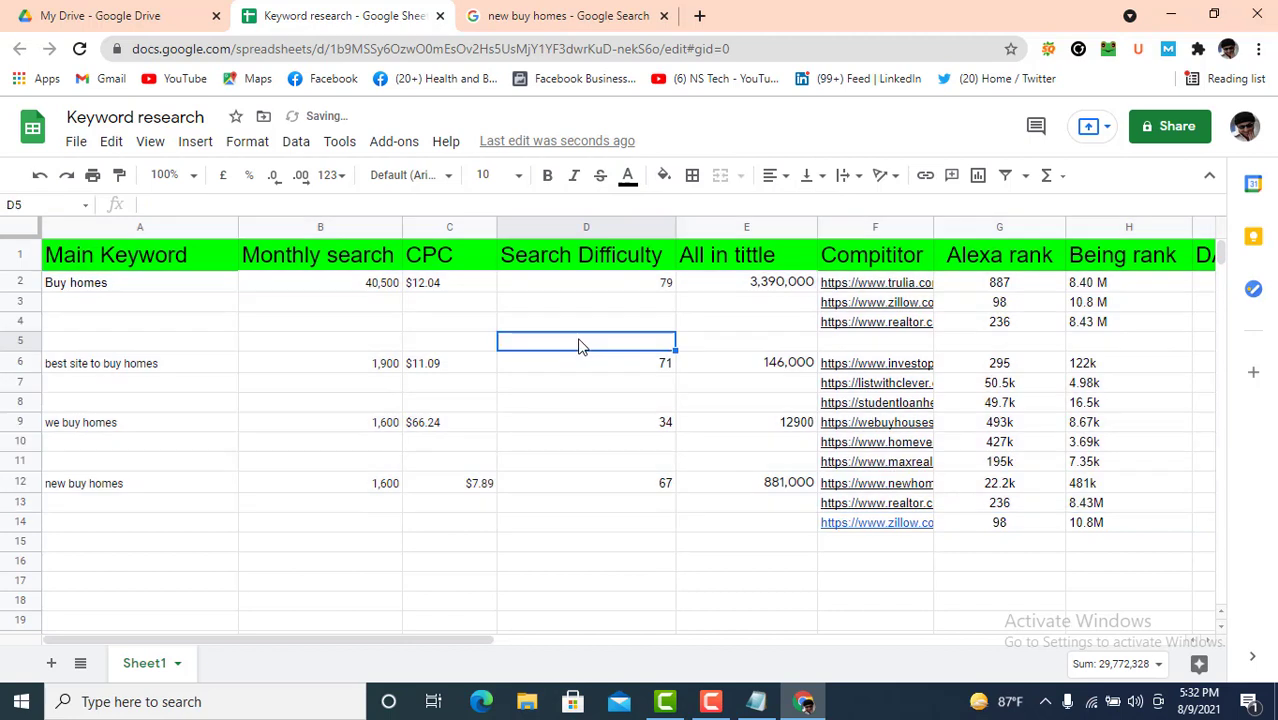
Step: Center the whole CPC column C horizontally
left_click(450, 228)
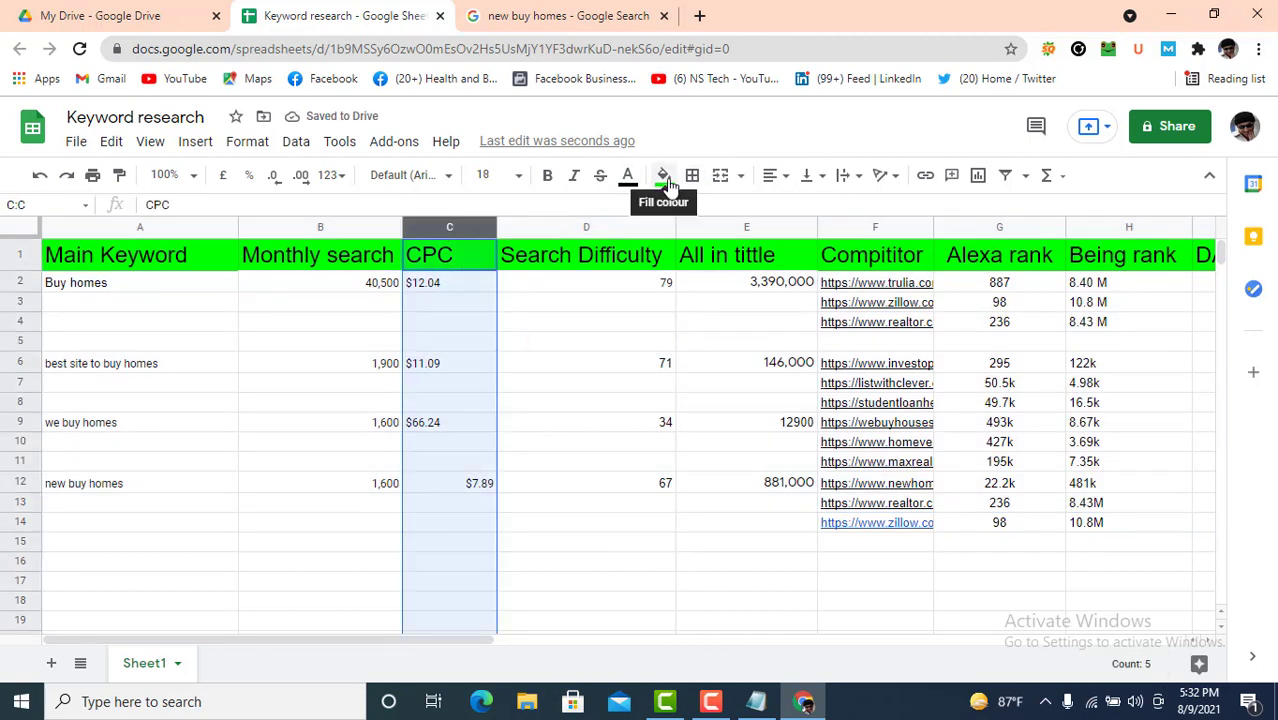
left_click(774, 176)
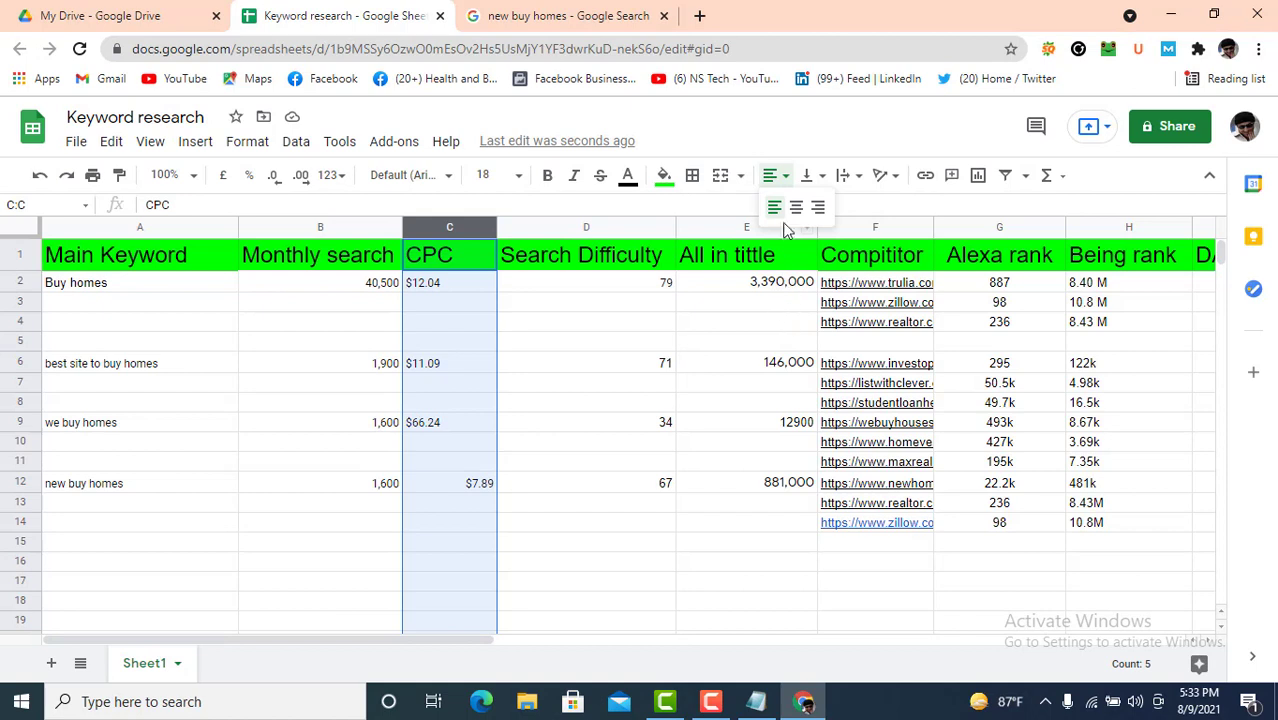
left_click(796, 207)
left_click(608, 404)
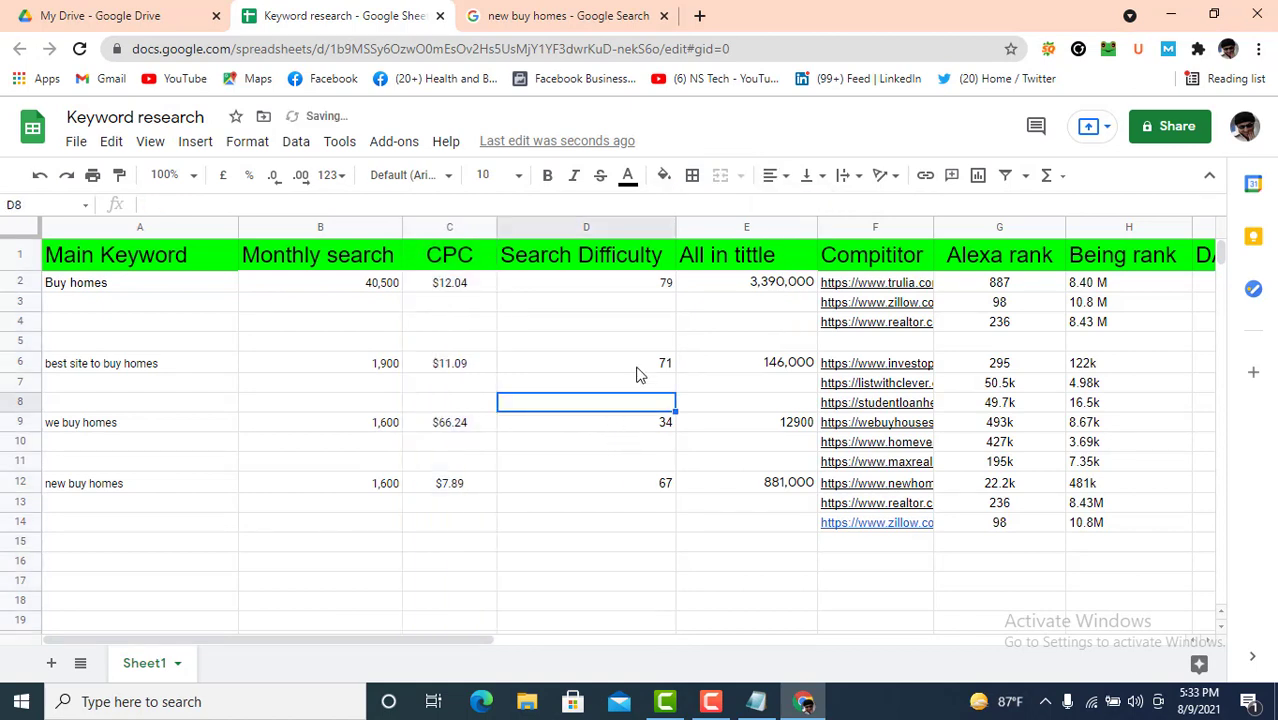
Step: Narrow the Search Difficulty column slightly and set the font size of rows 2 to 15 to 14
left_click_drag(676, 228, 674, 228)
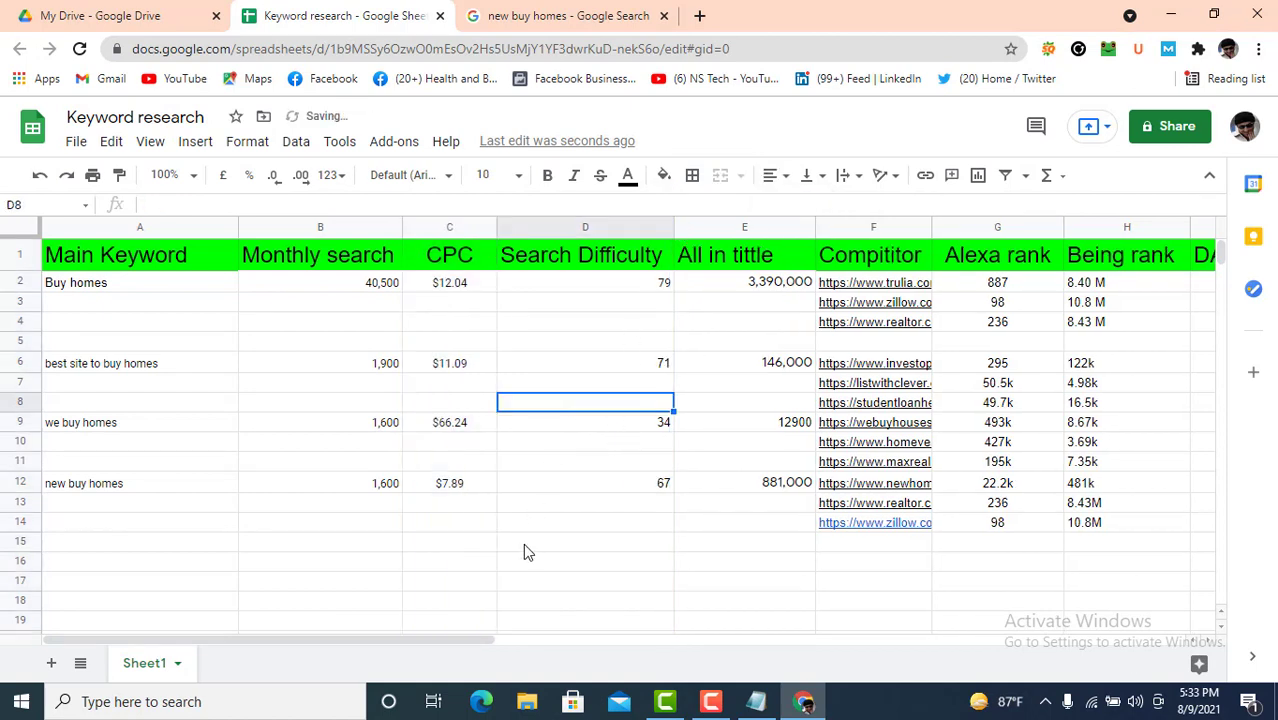
left_click_drag(31, 284, 74, 543)
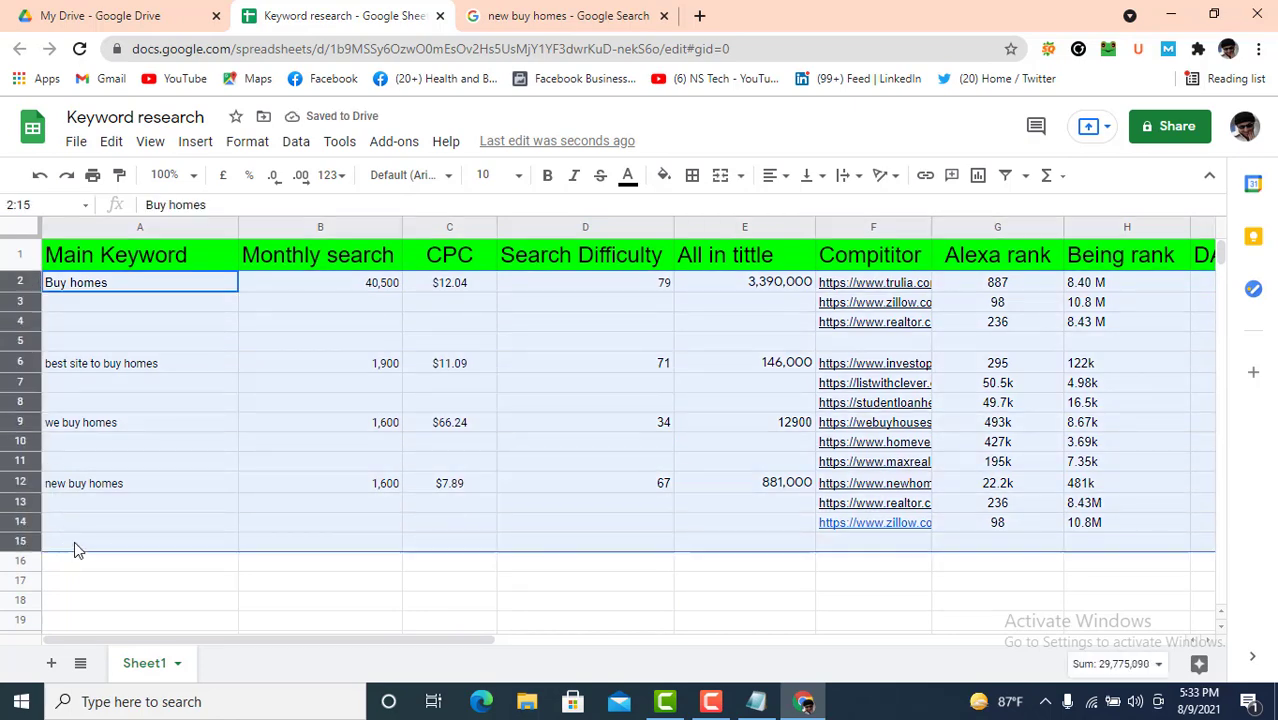
left_click(663, 175)
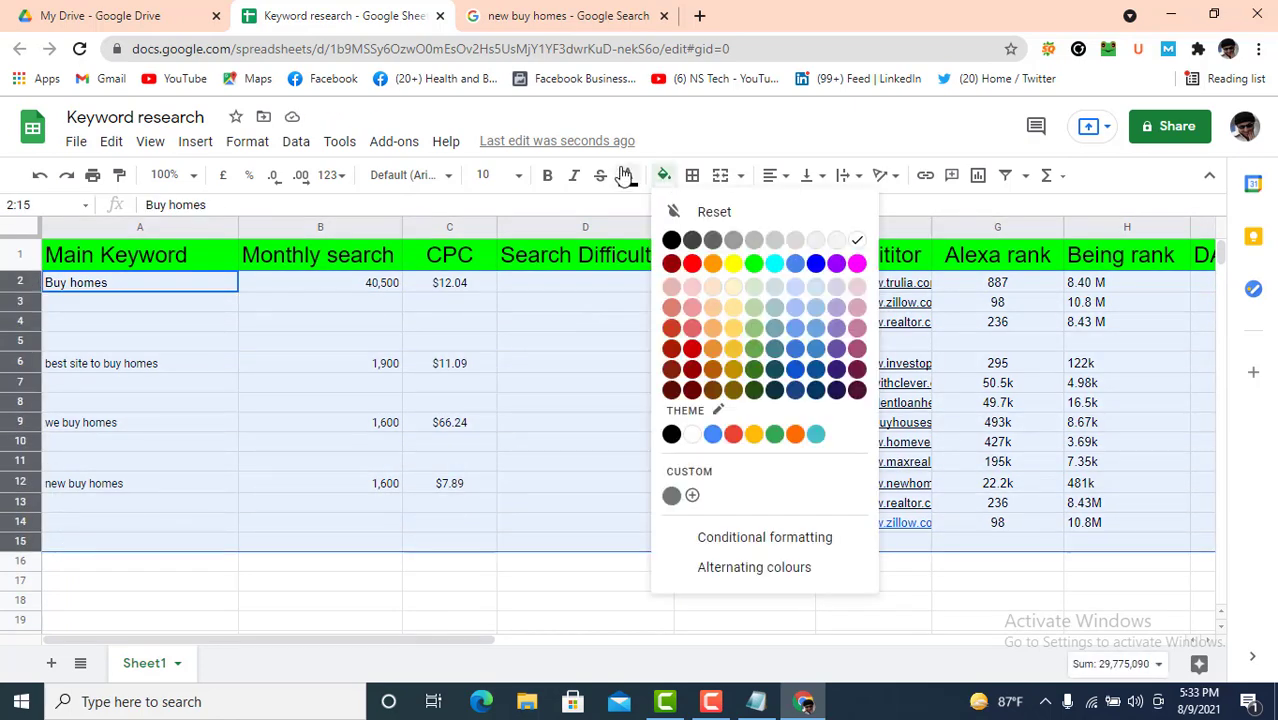
left_click(490, 175)
left_click(487, 420)
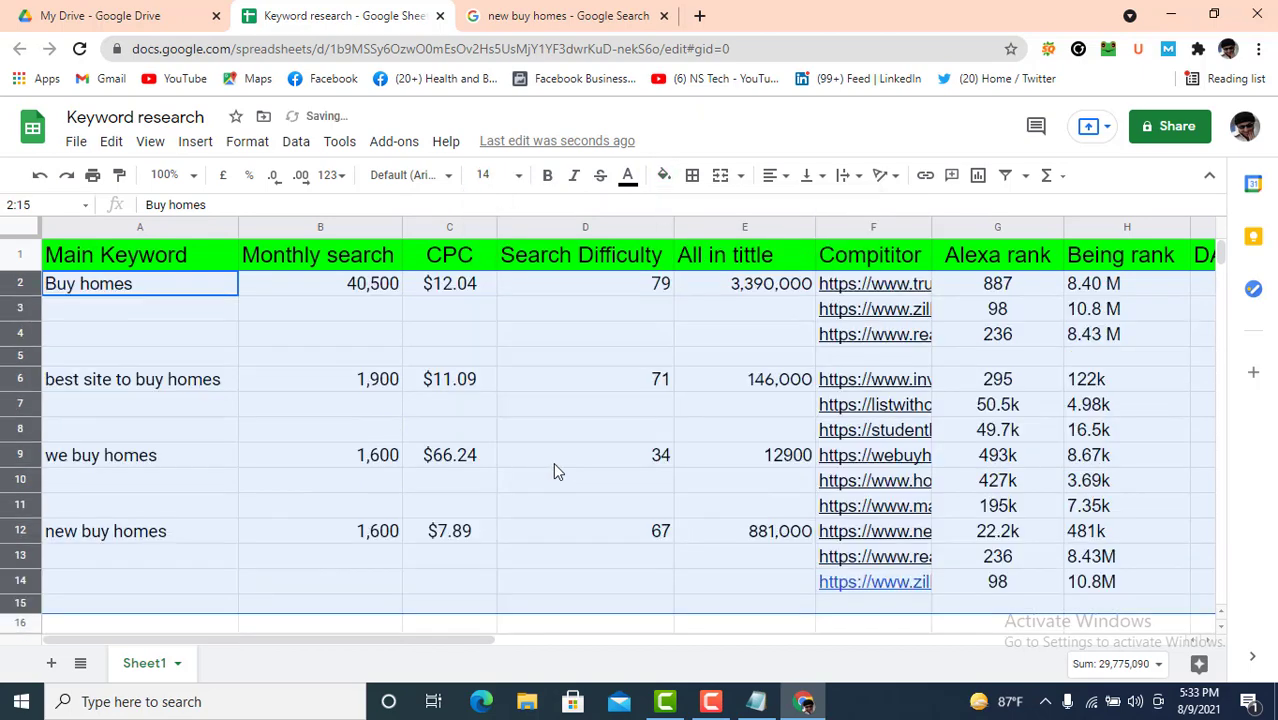
left_click(553, 462)
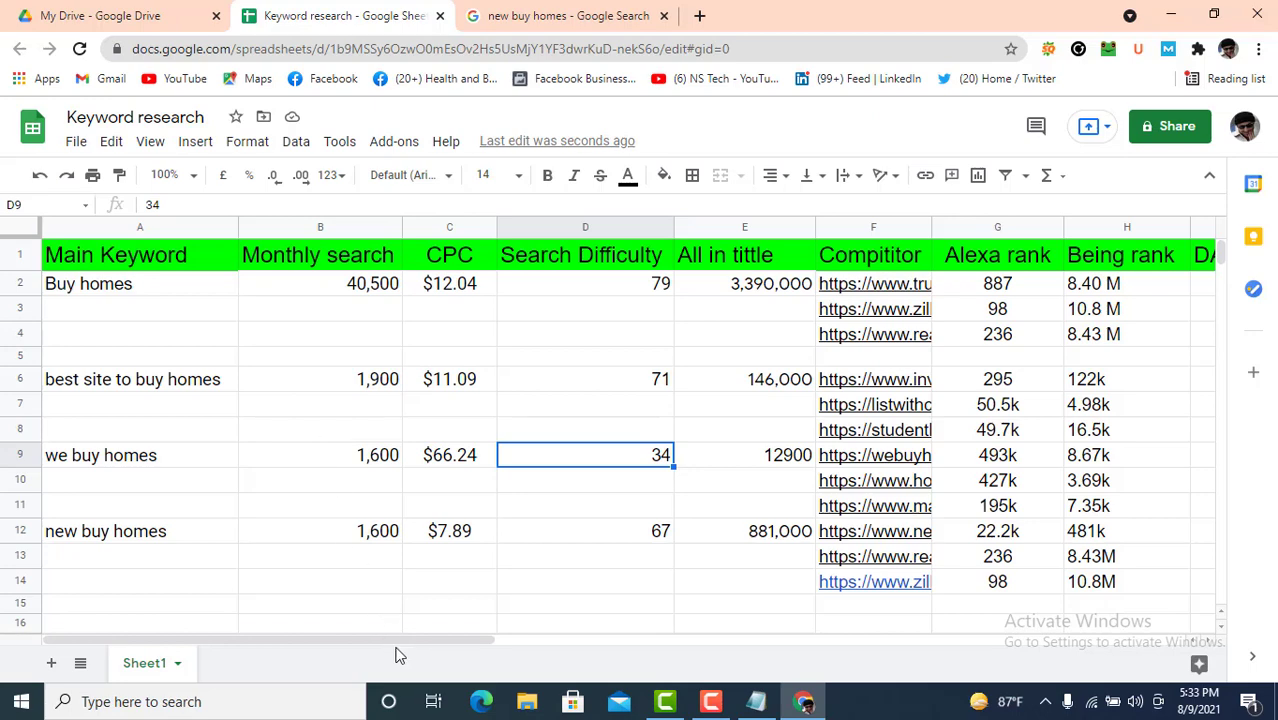
Step: Review the "best site to buy homes" keyword against its competitor sites and their Backlink values in K6:K8
left_click(135, 390)
left_click_drag(418, 643, 707, 640)
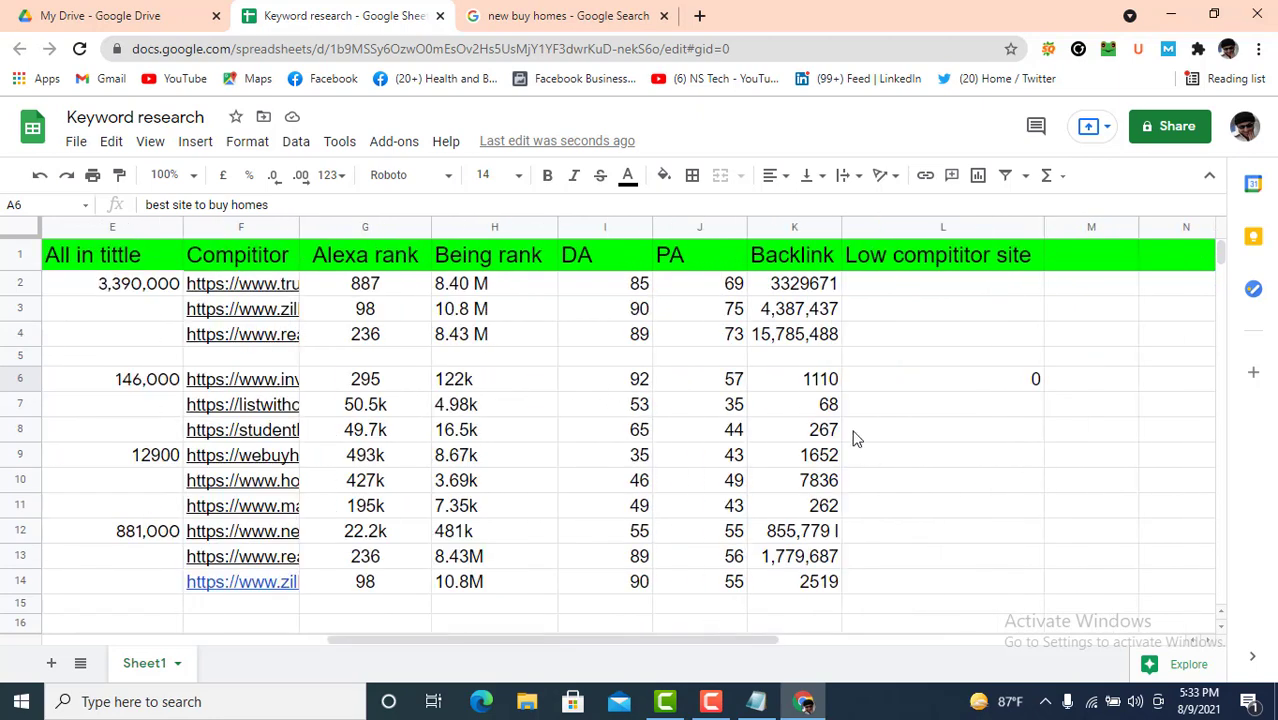
left_click(803, 384)
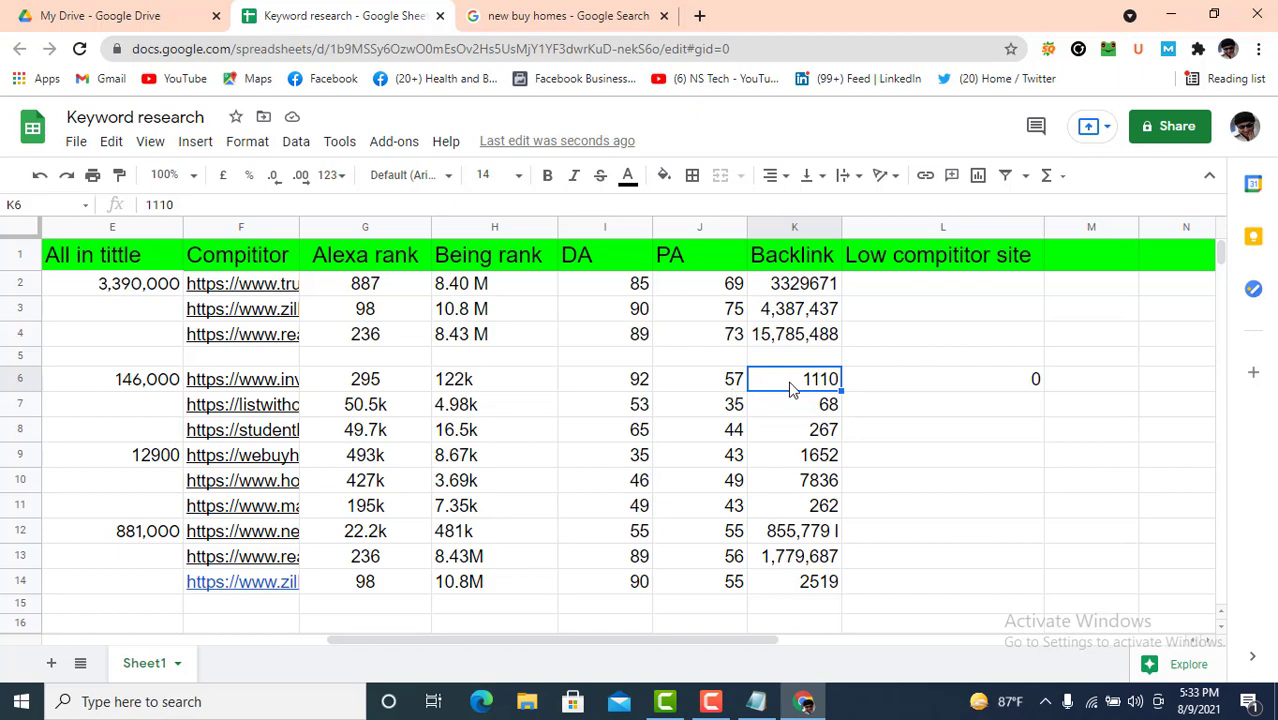
left_click(870, 431, "shift")
left_click_drag(795, 380, 812, 445)
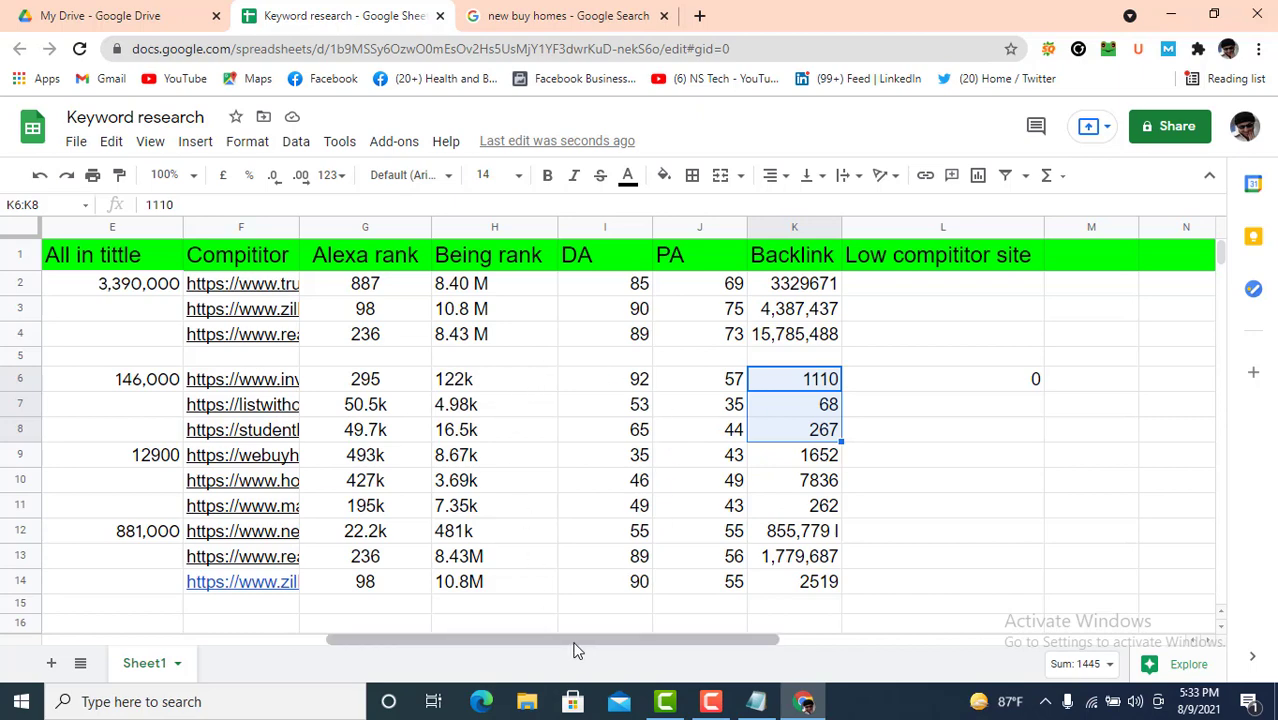
left_click_drag(575, 648, 153, 568)
left_click(145, 469)
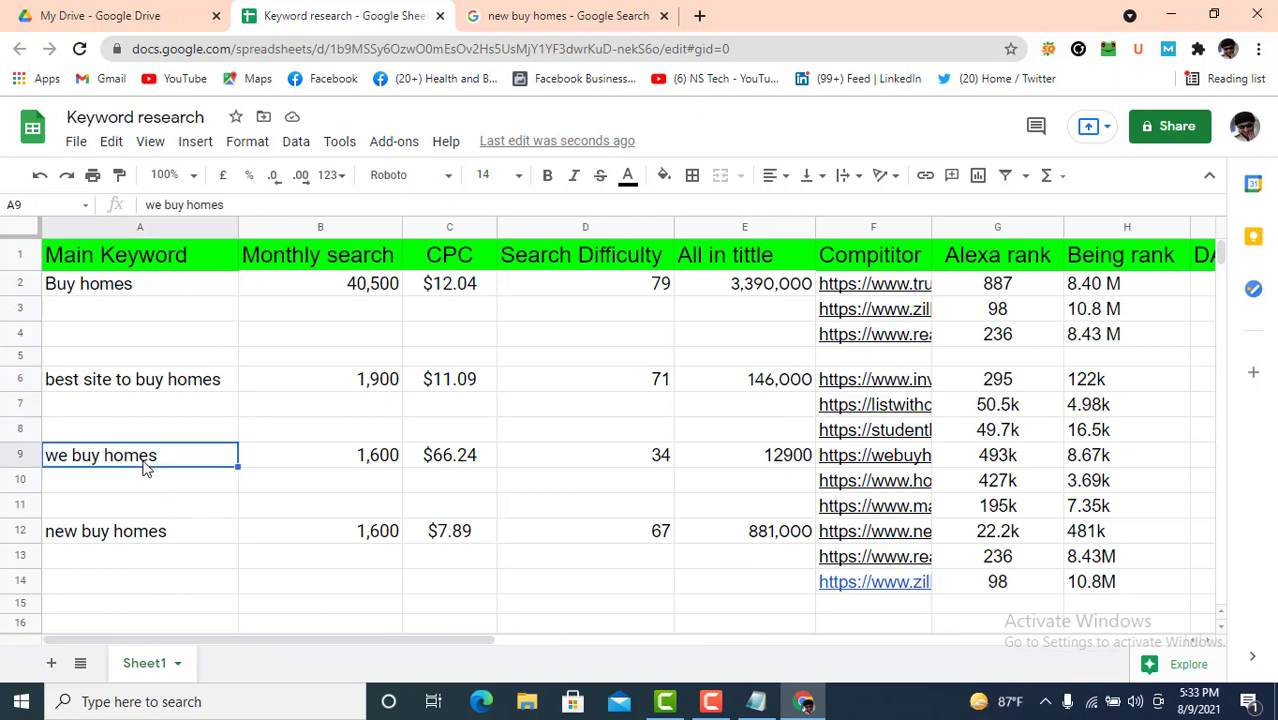
left_click(128, 386)
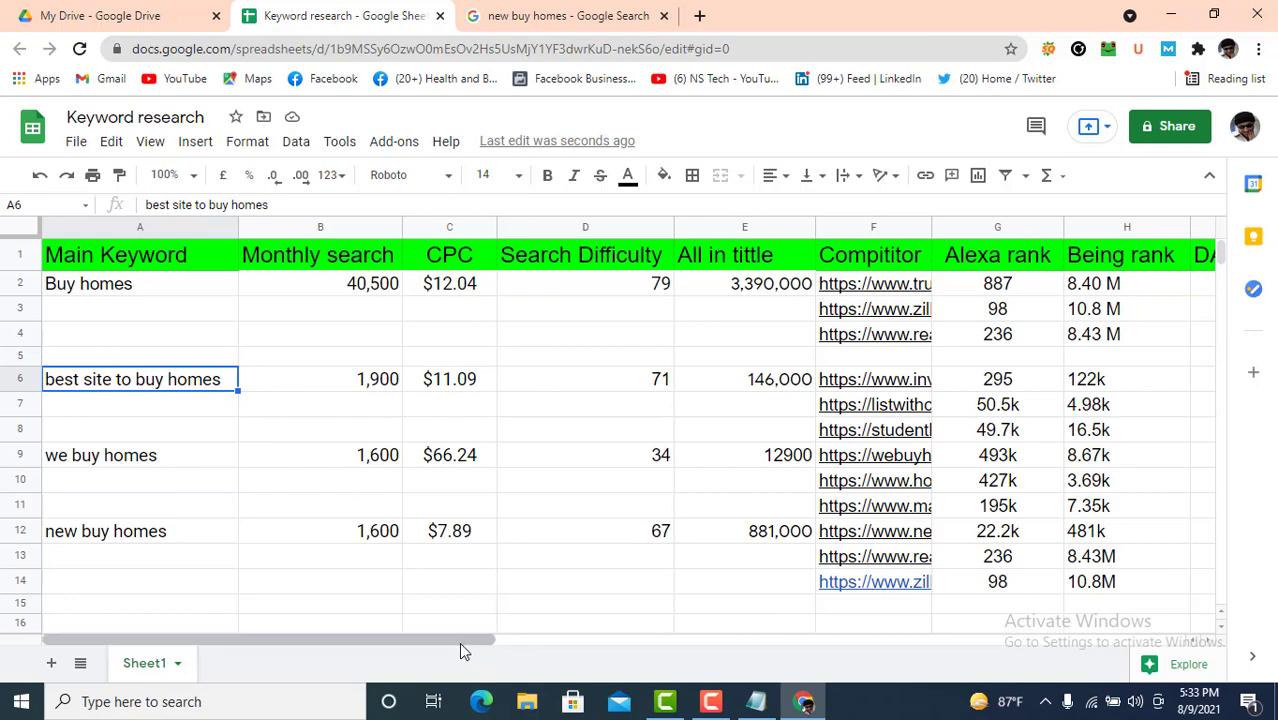
left_click_drag(460, 642, 750, 641)
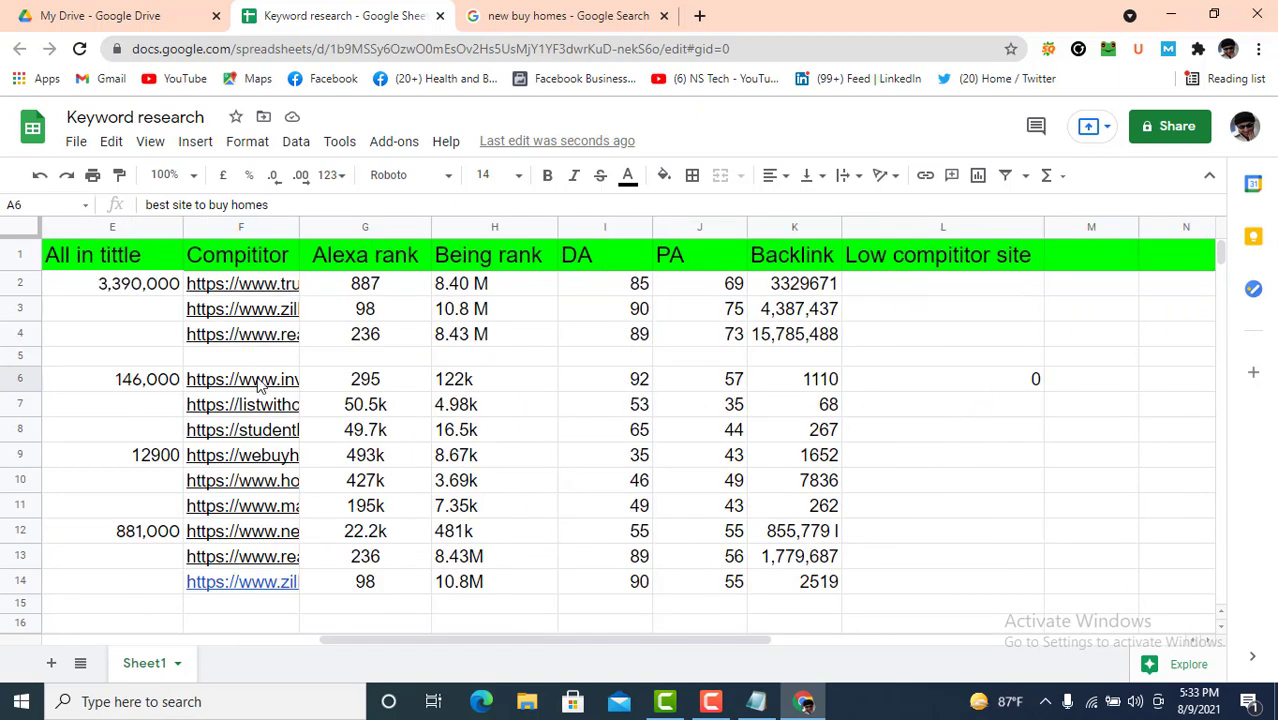
left_click_drag(258, 385, 250, 480)
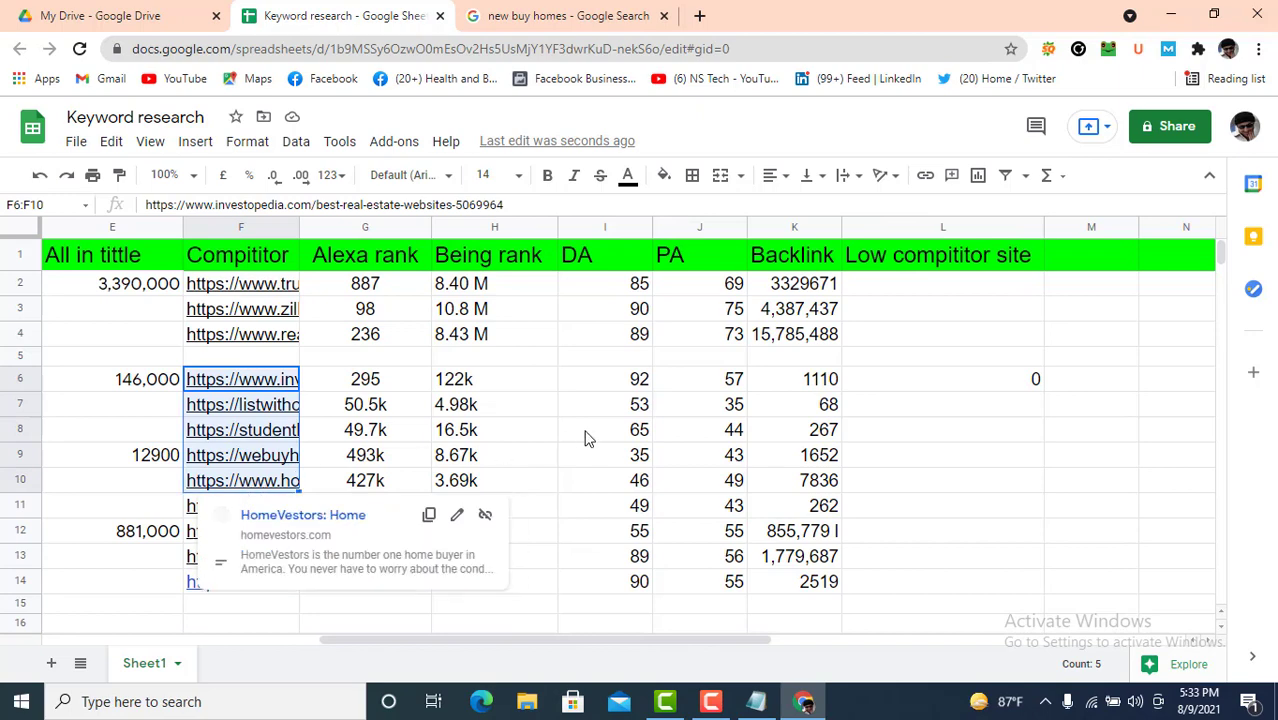
left_click(862, 465)
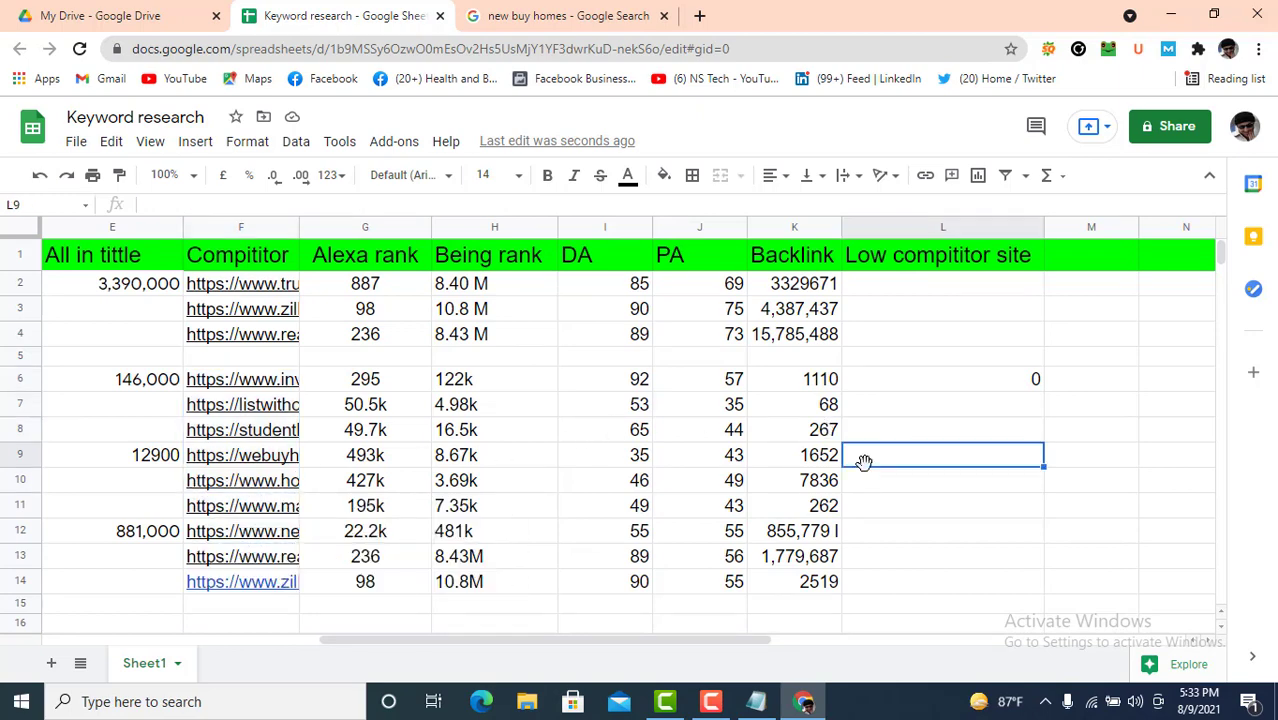
Step: Compare the Backlink and PA values of the competitors from row 6 down with the Low compititor site column
left_click(781, 388)
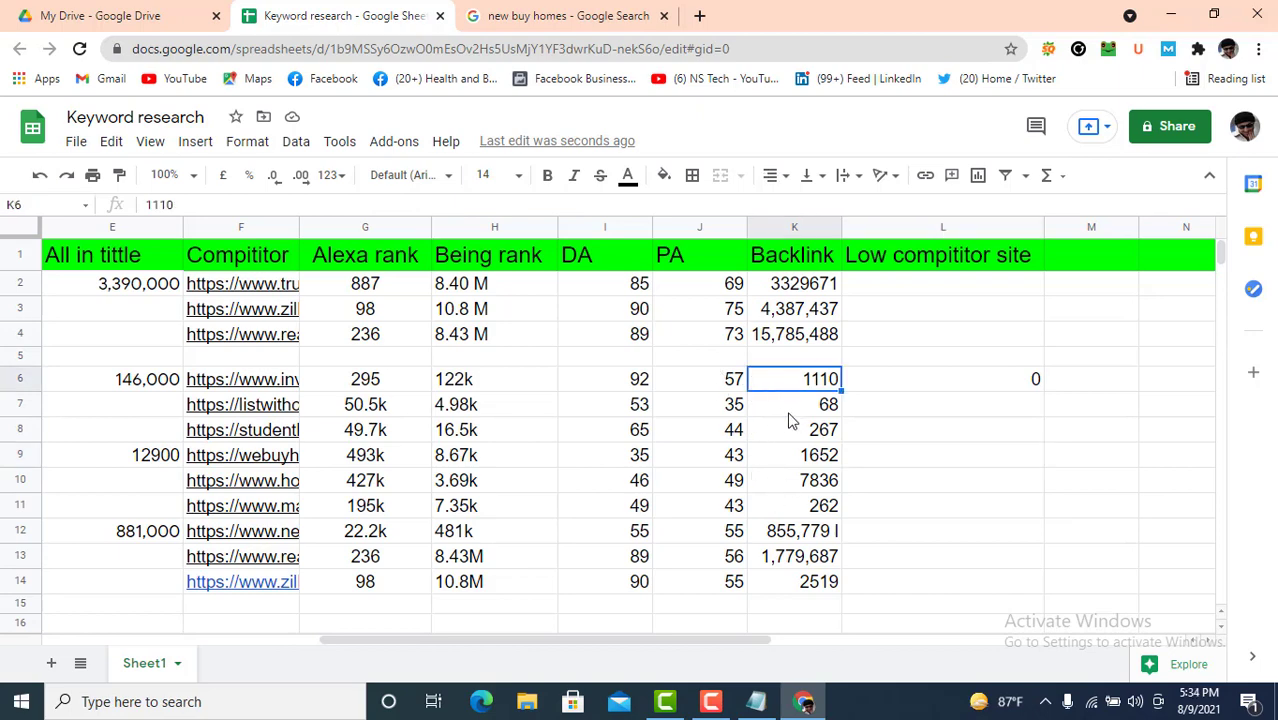
left_click(790, 412)
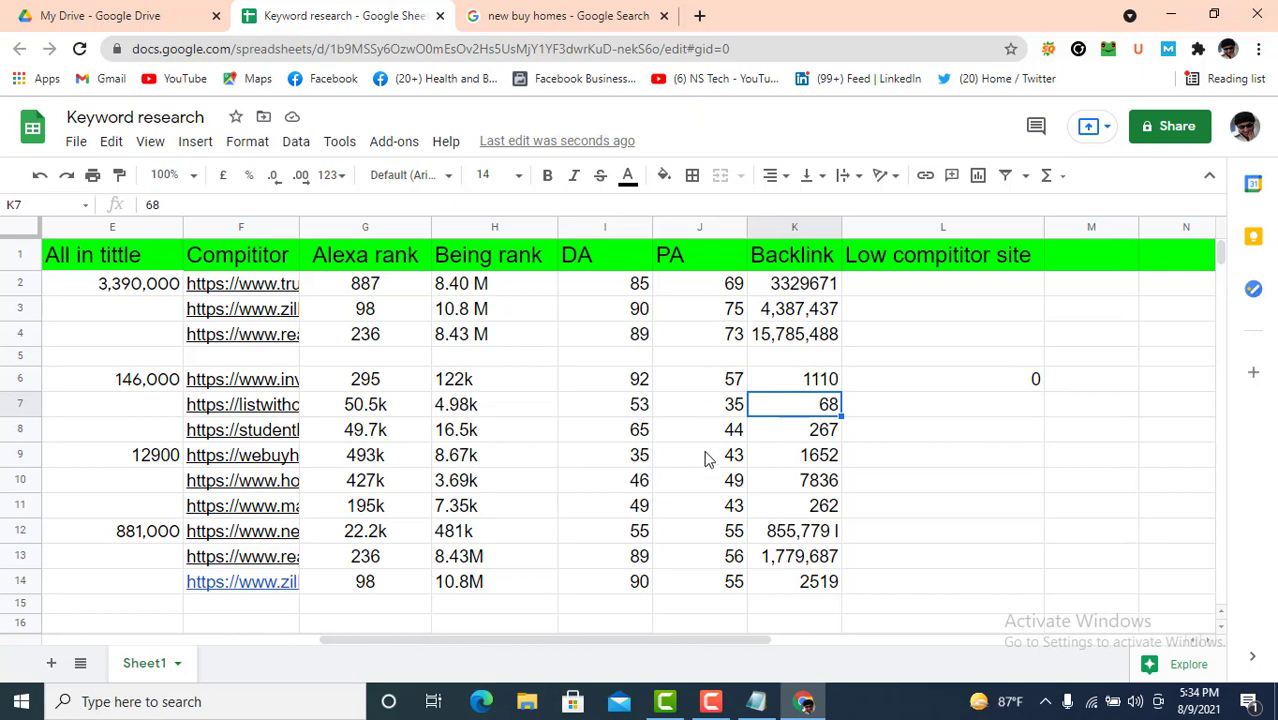
left_click(716, 412)
left_click_drag(718, 440, 720, 490)
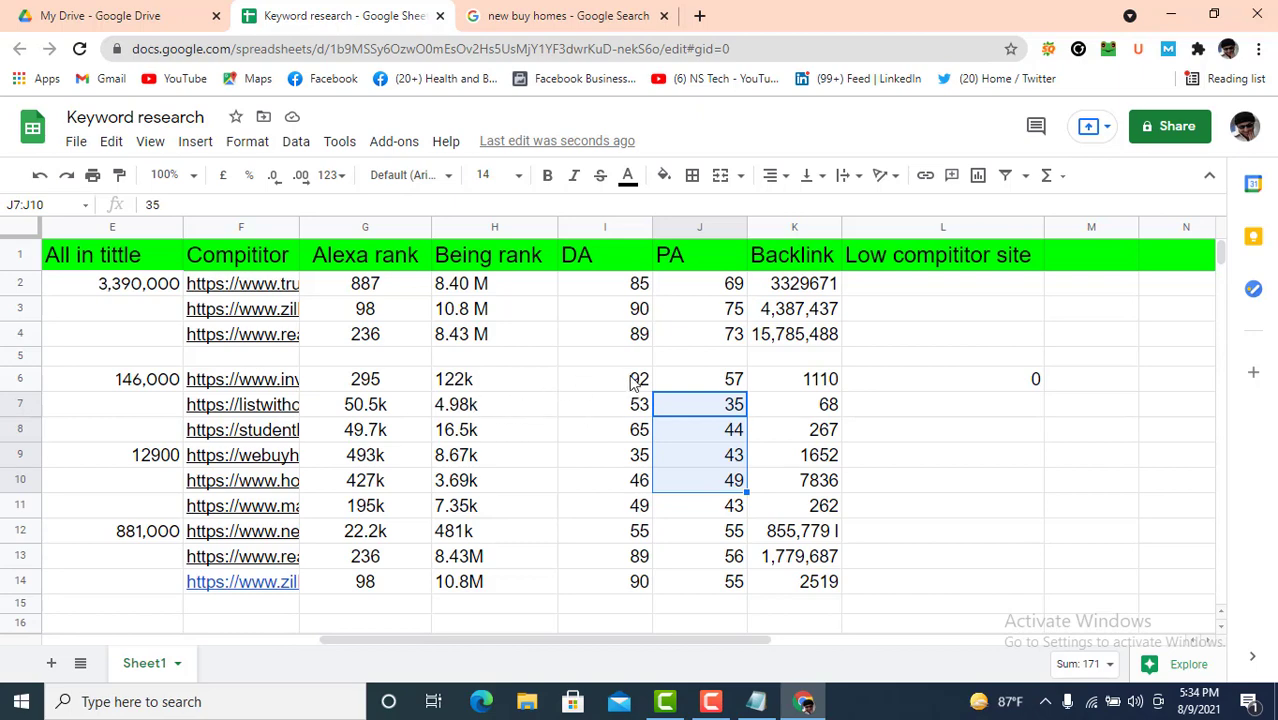
left_click(907, 412)
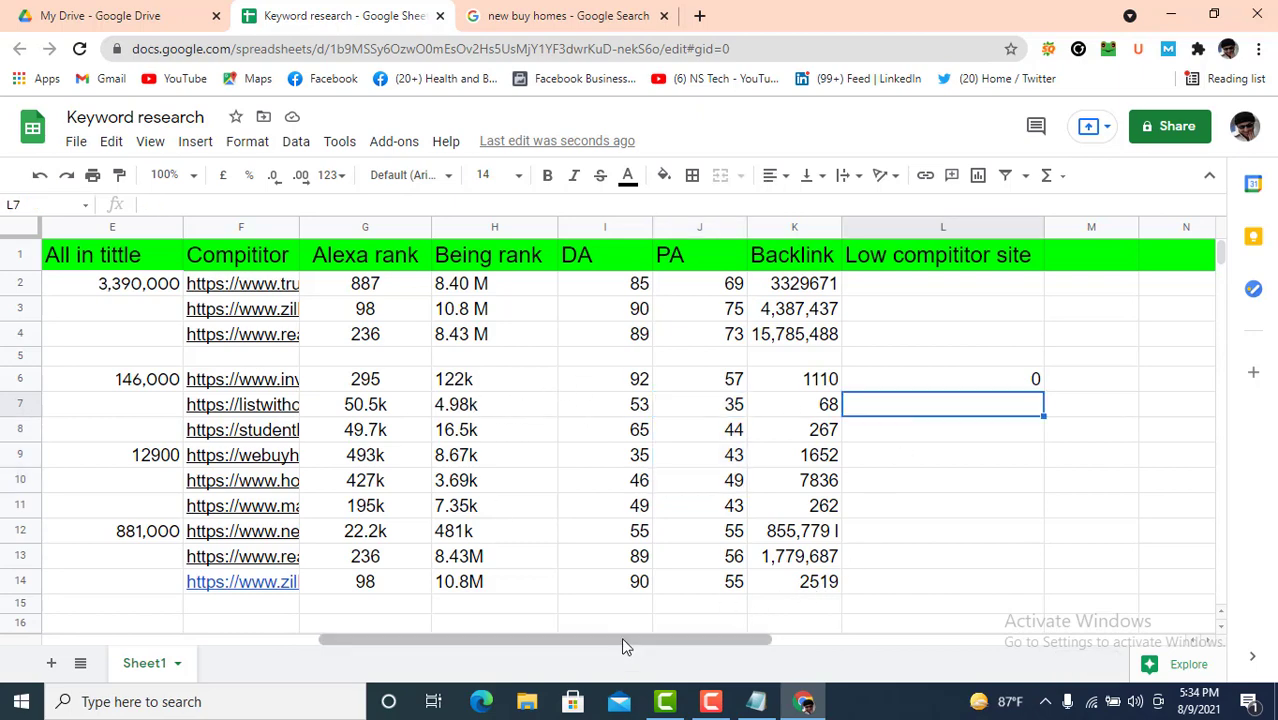
left_click(898, 340)
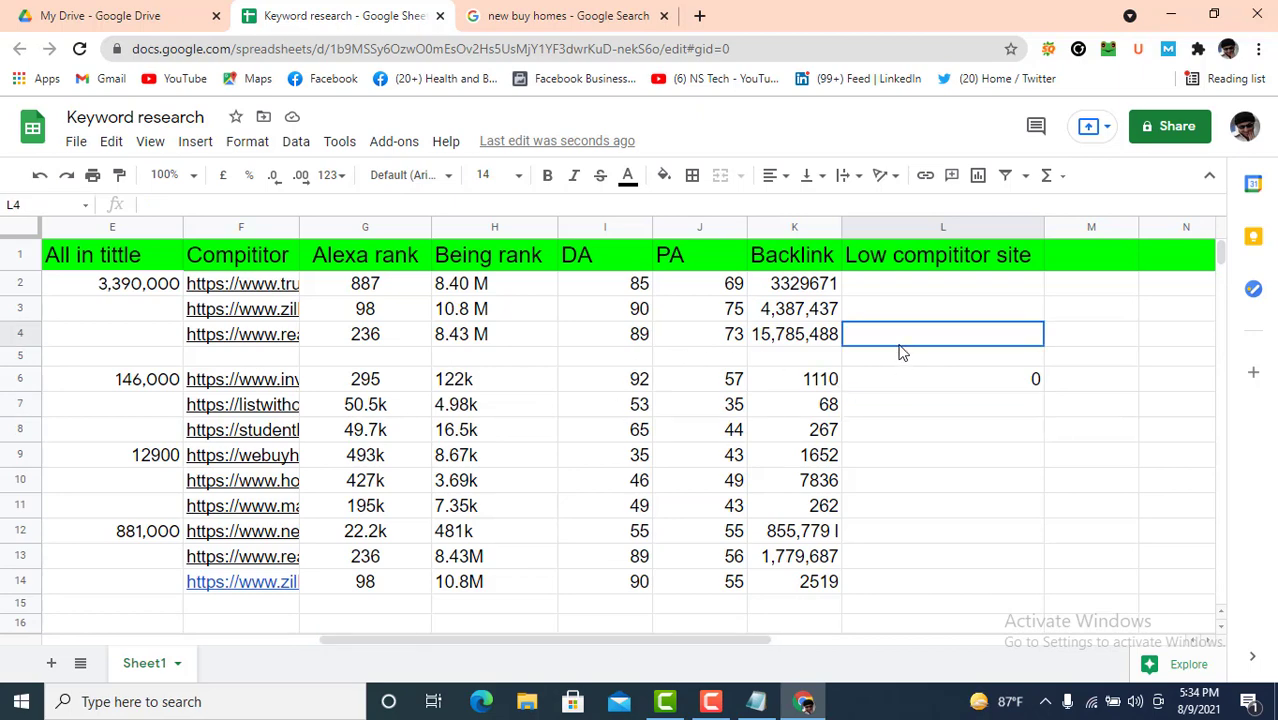
left_click_drag(910, 413, 916, 480)
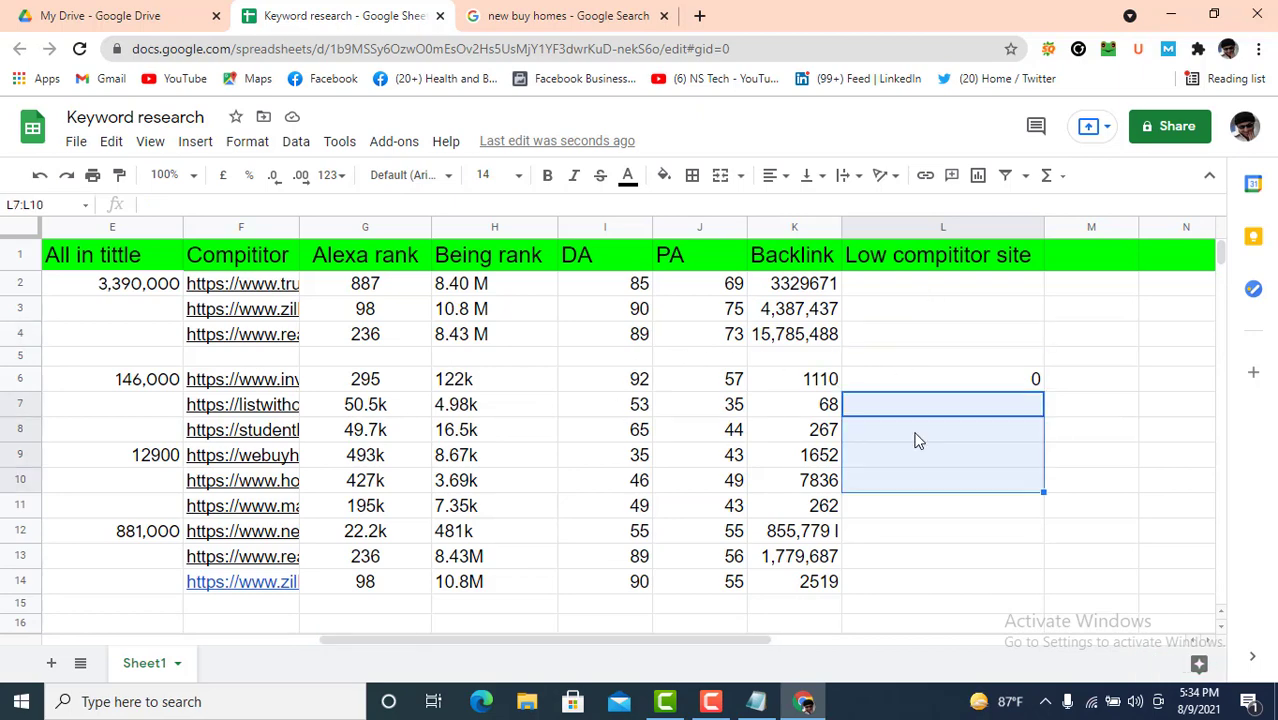
Step: Check the Google results for "new buy homes" for competitor metrics, and return to the main keywords in the Keyword research sheet
left_click(570, 16)
scroll(422, 483, "down", 1)
scroll(422, 483, "down", 8)
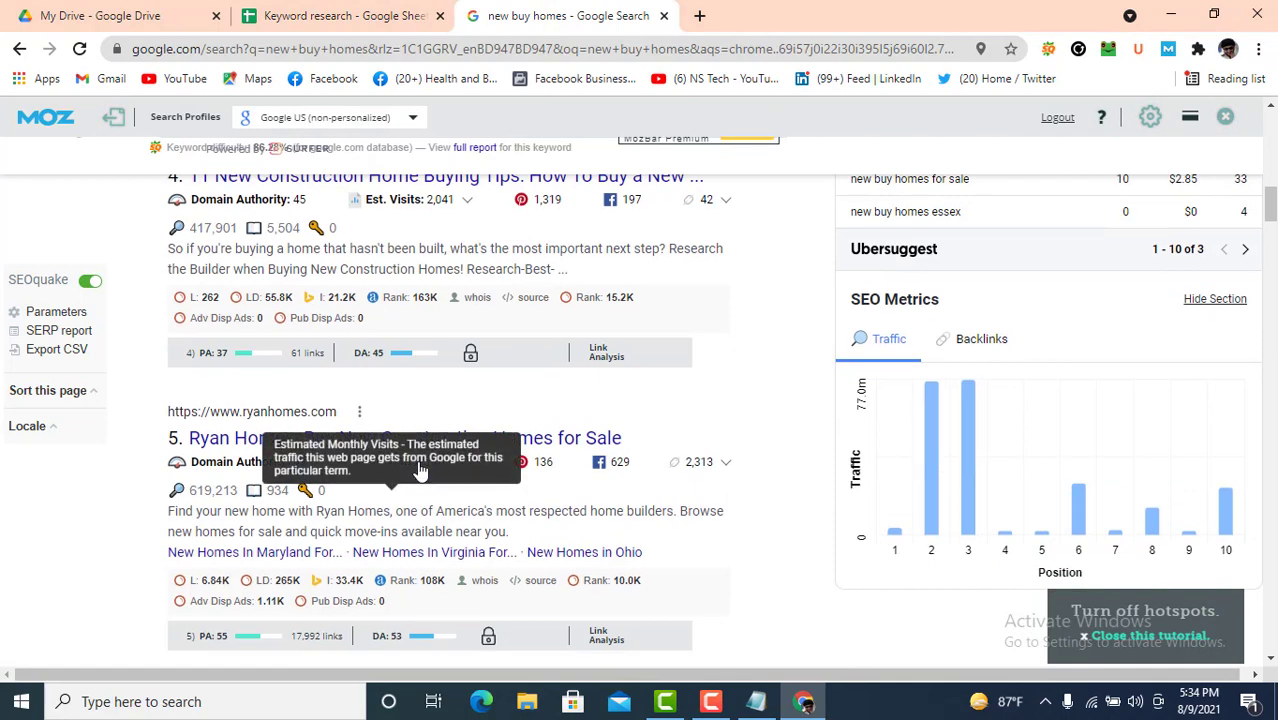
scroll(422, 467, "down", 1)
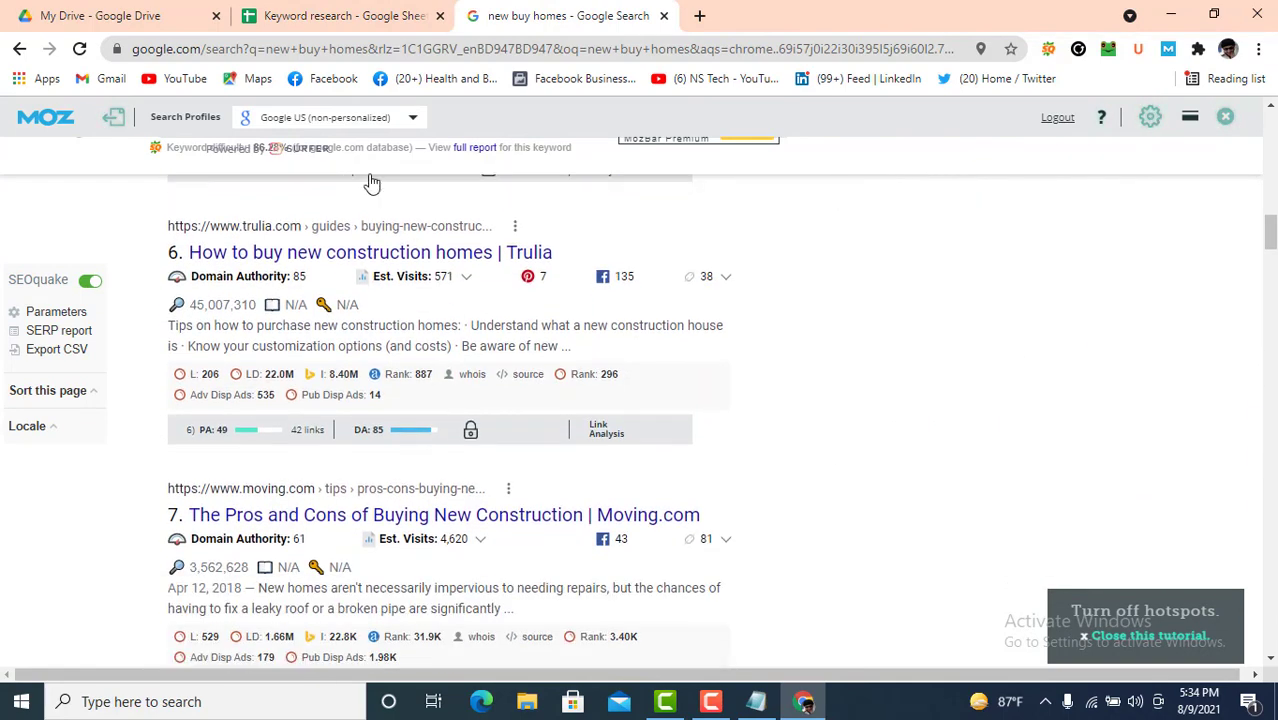
left_click(297, 16)
left_click(938, 507)
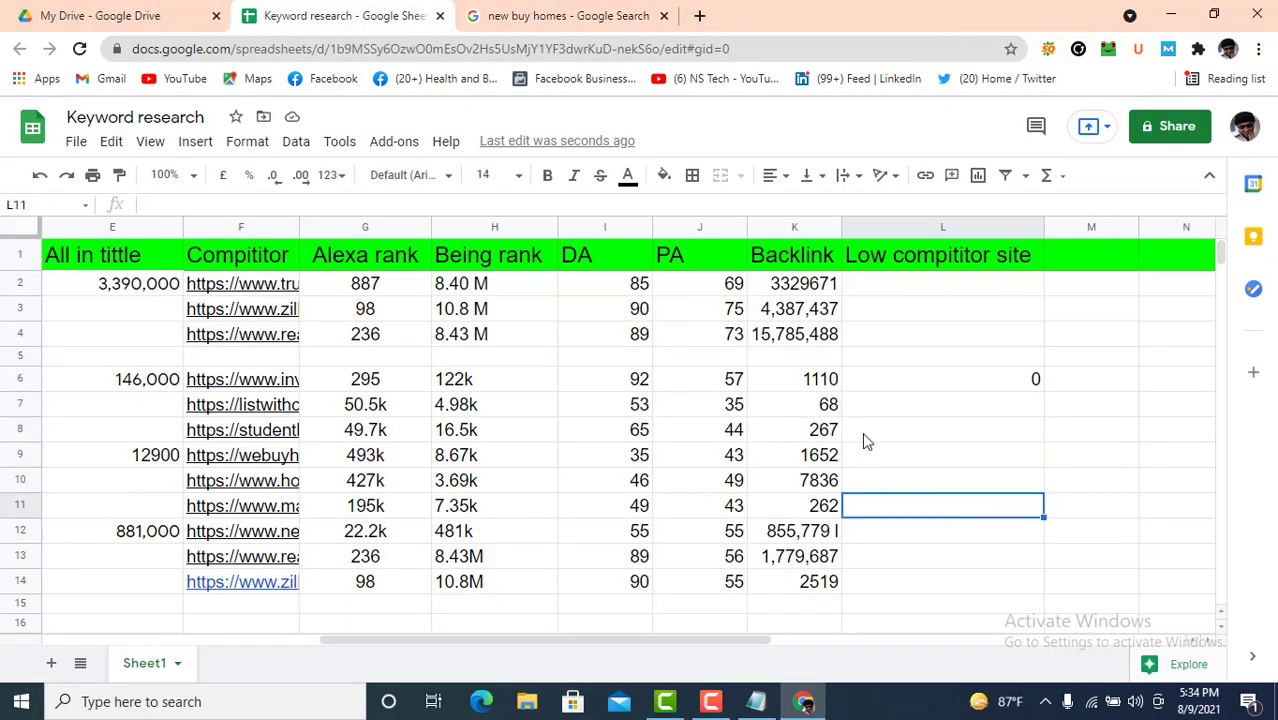
left_click_drag(706, 648, 197, 524)
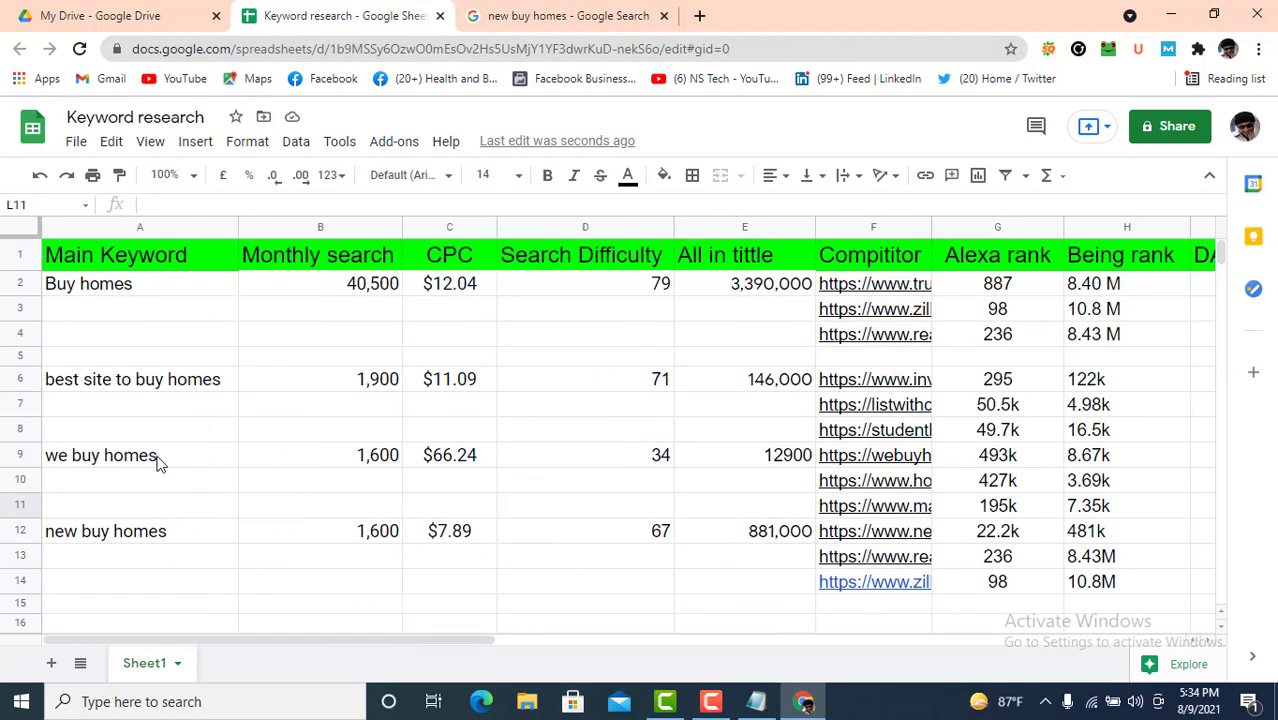